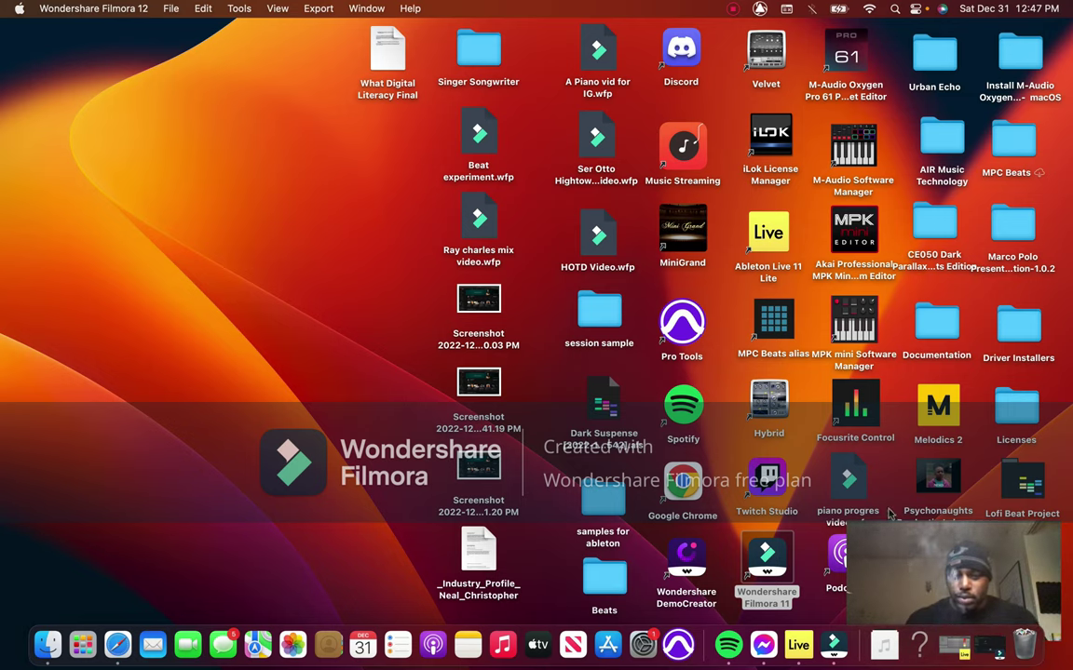
Step: Switch to the minimized Ableton Live set in full screen, with its browser and device view hidden
click(952, 647)
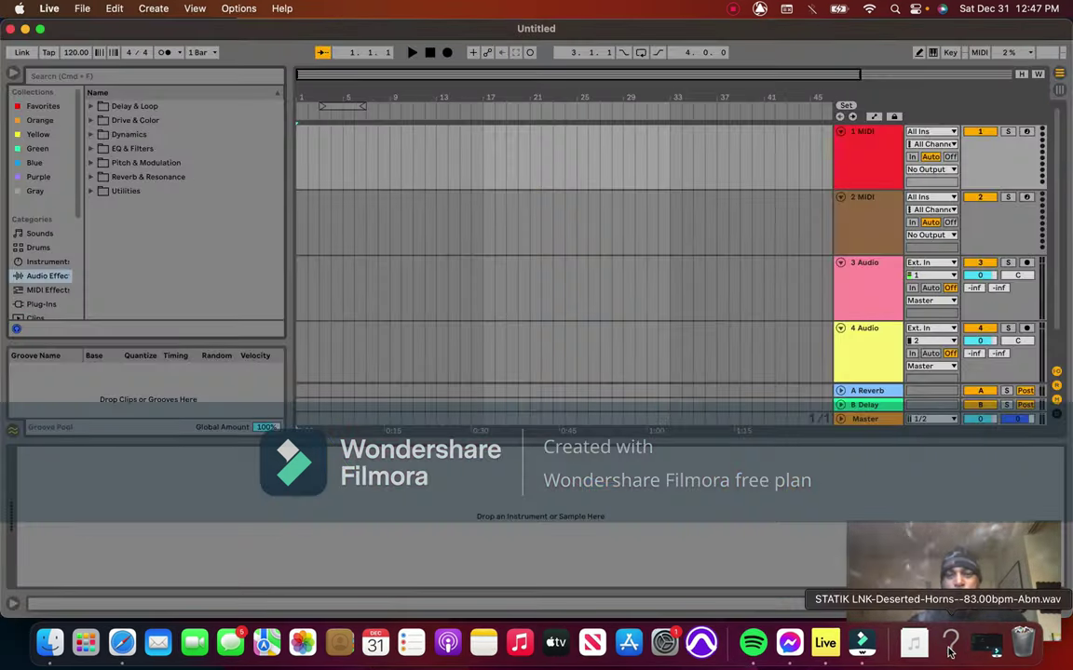
click(40, 30)
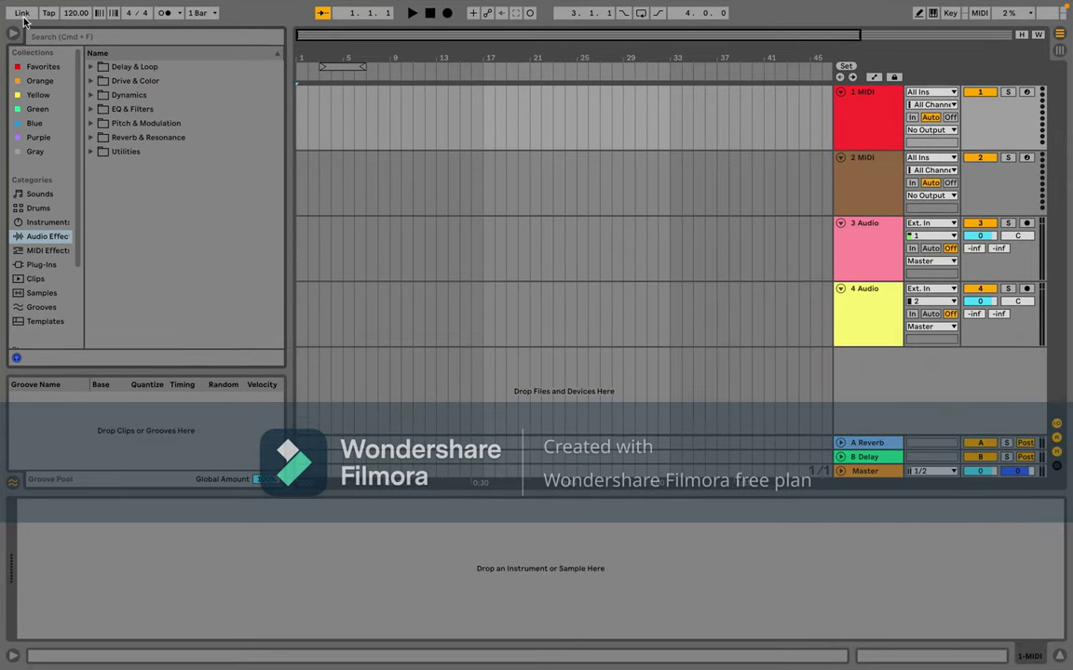
click(17, 34)
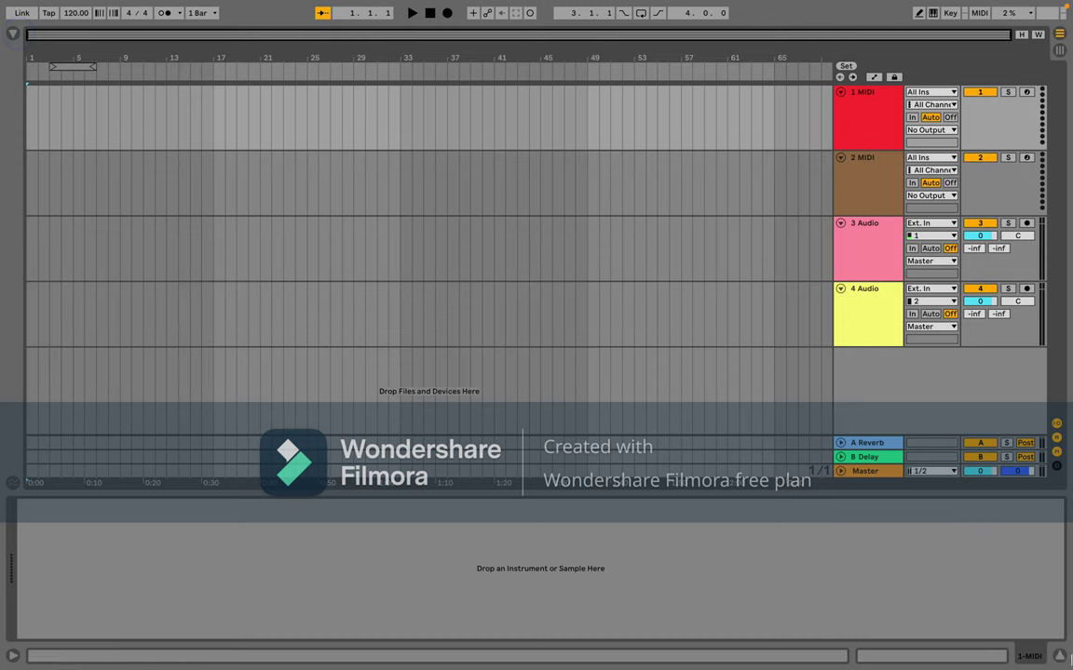
click(1062, 657)
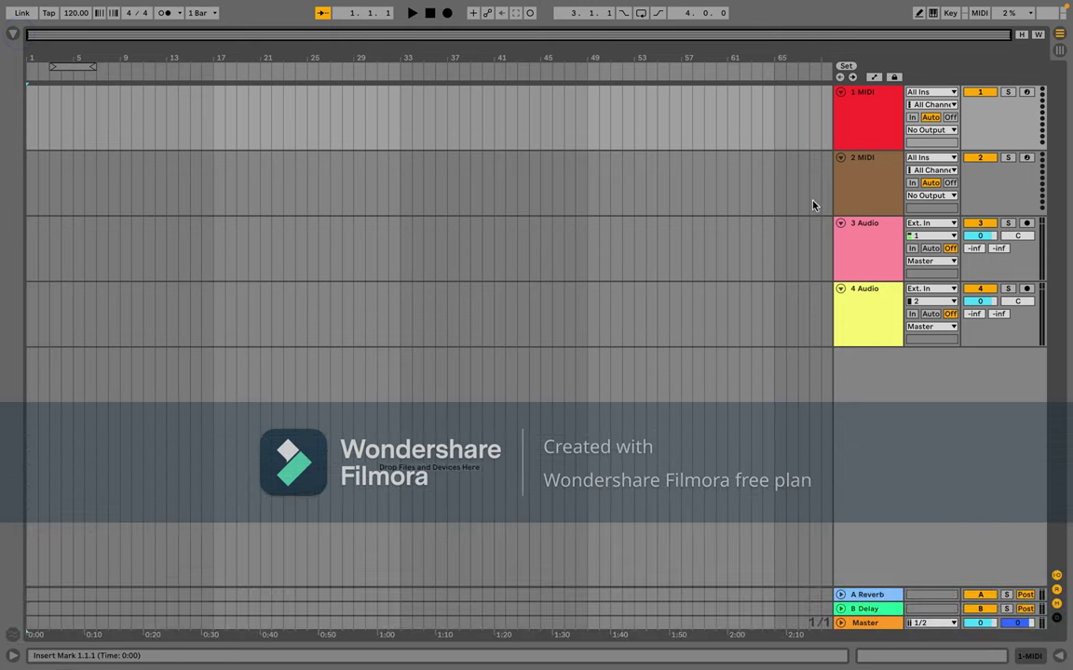
Step: Delete the 2 MIDI, 3 Audio and 4 Audio tracks from the arrangement
click(864, 178)
key(Delete)
key(Delete)
key(Delete)
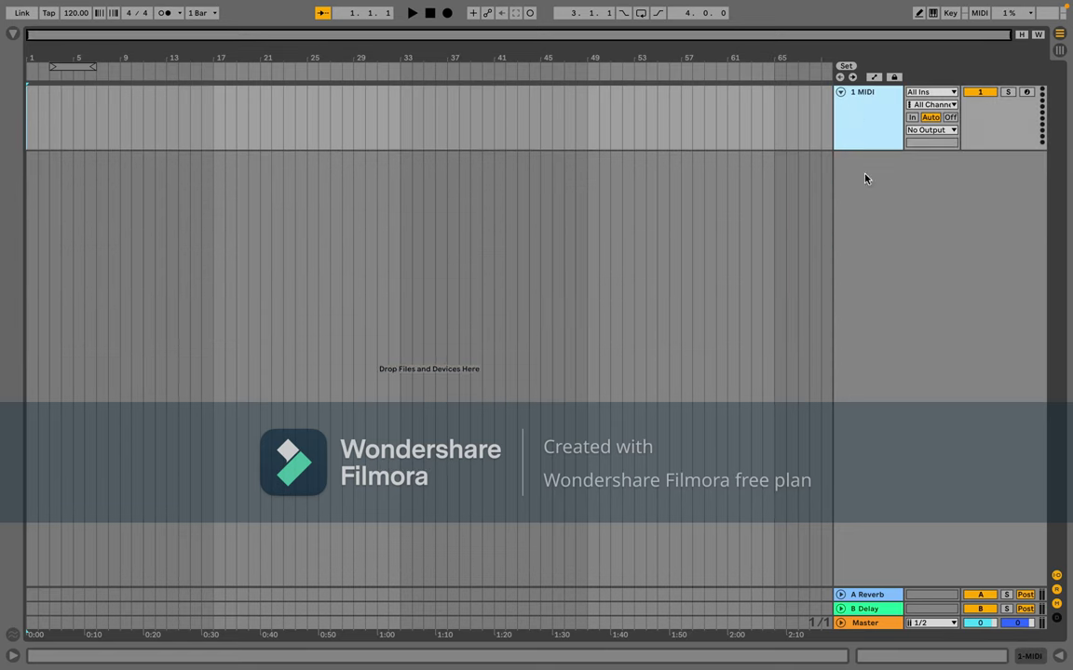
Step: Show the browser and expand the melodic_[ProjectData] folder in the second MPC Beats place
click(13, 32)
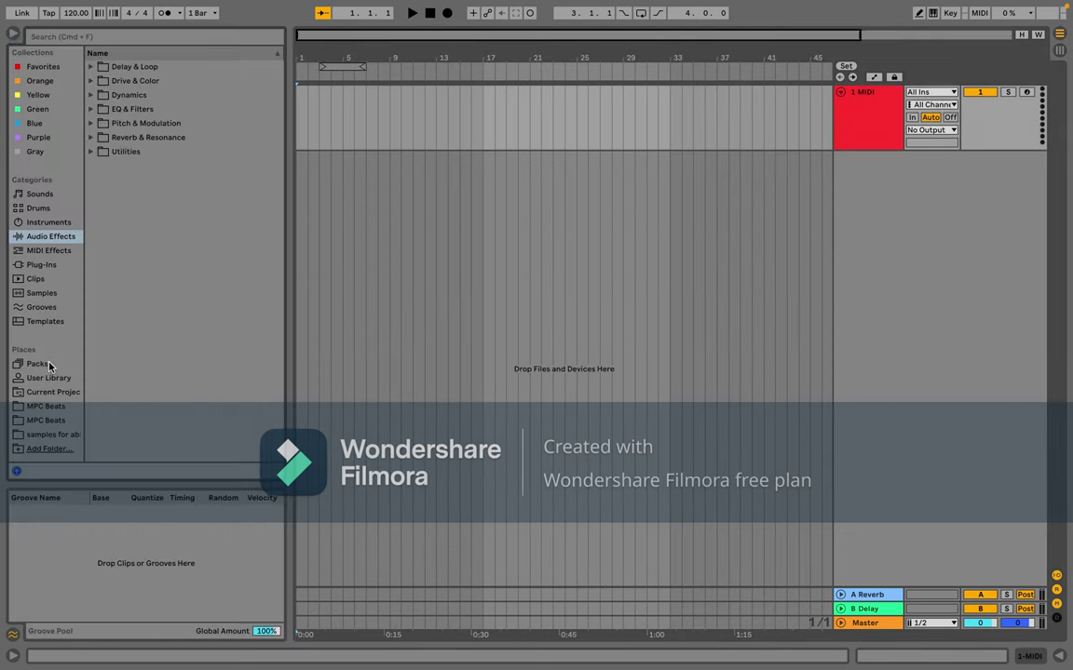
click(58, 422)
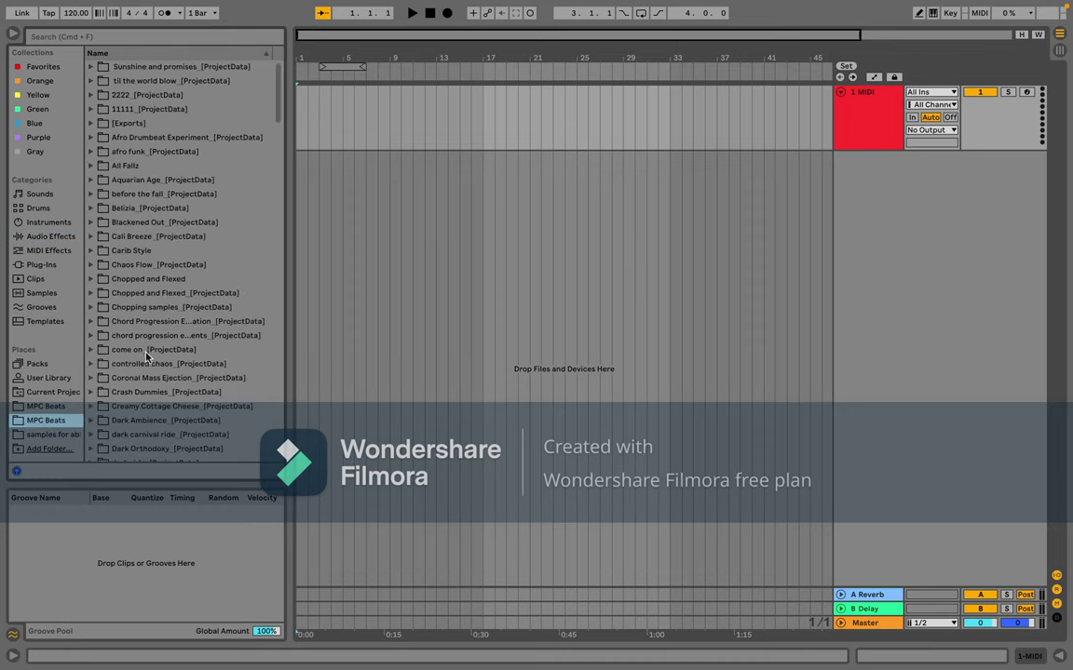
scroll(149, 345, down, 10)
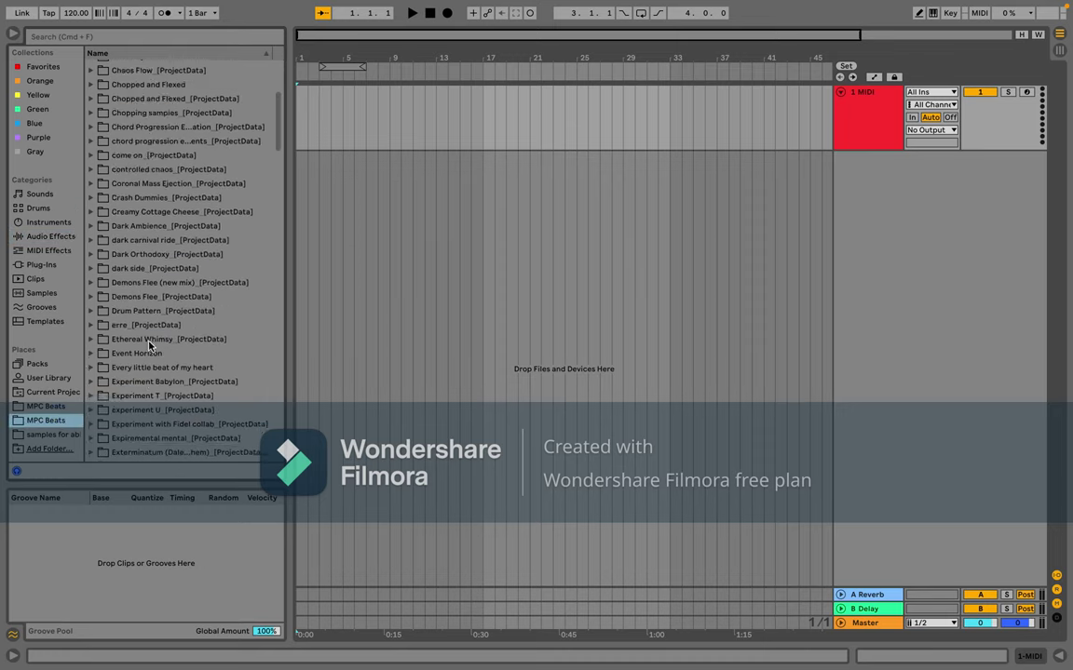
scroll(149, 346, down, 12)
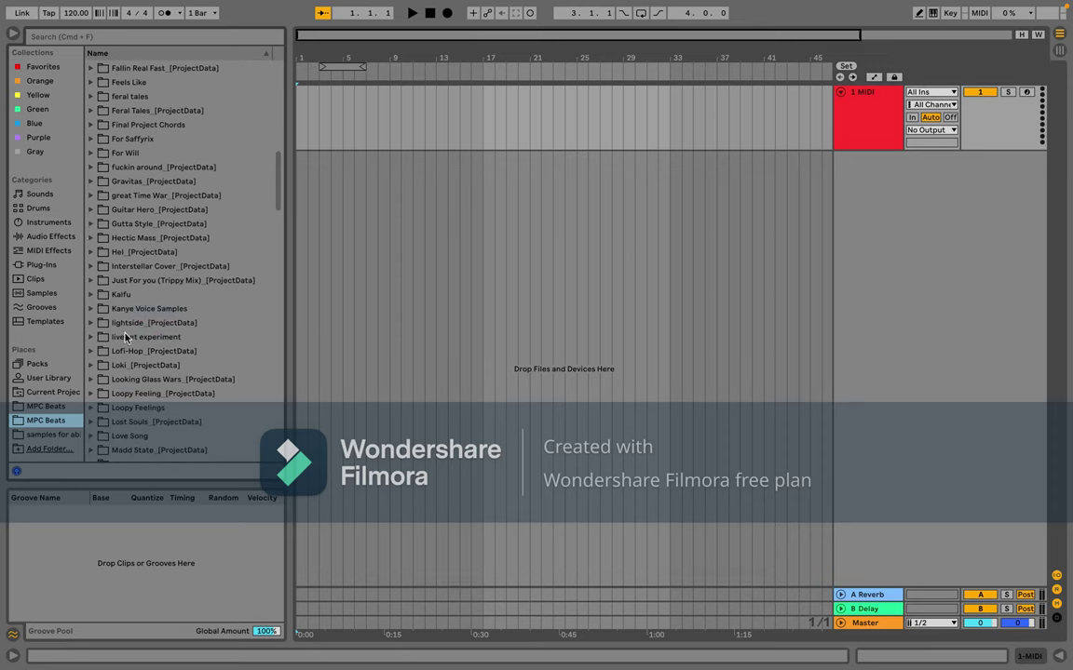
scroll(125, 338, down, 3)
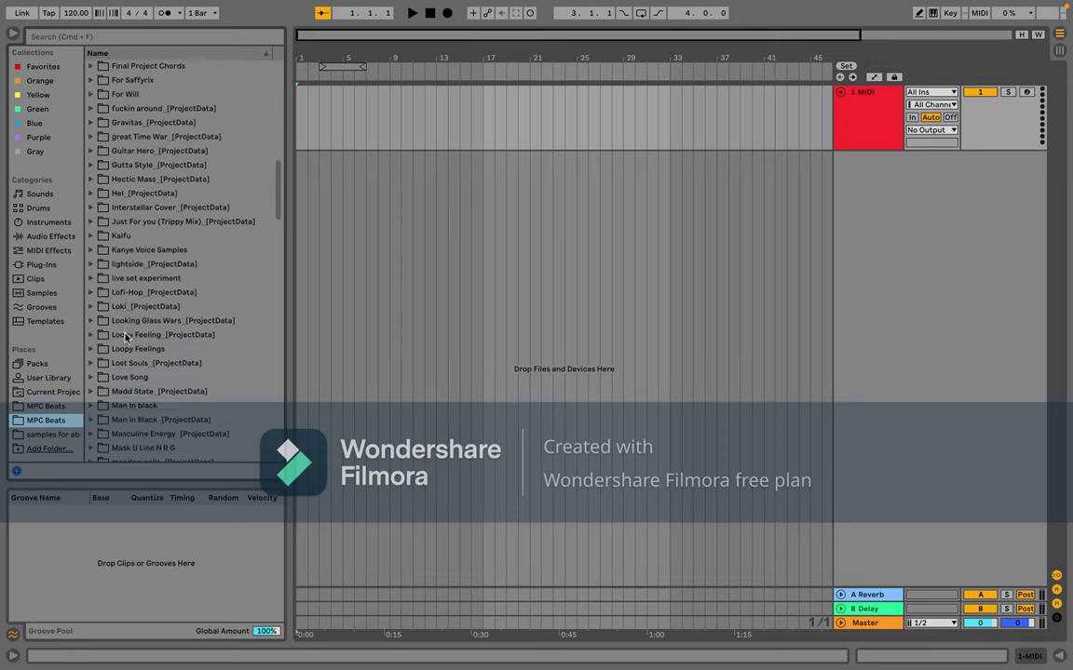
scroll(126, 338, down, 3)
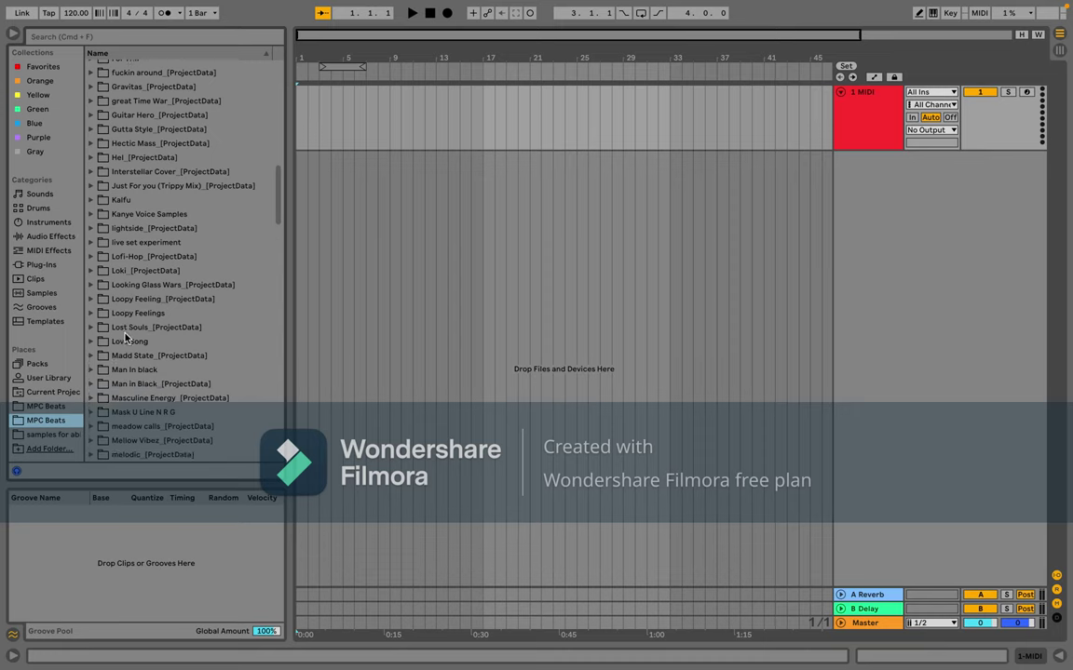
scroll(126, 338, down, 1)
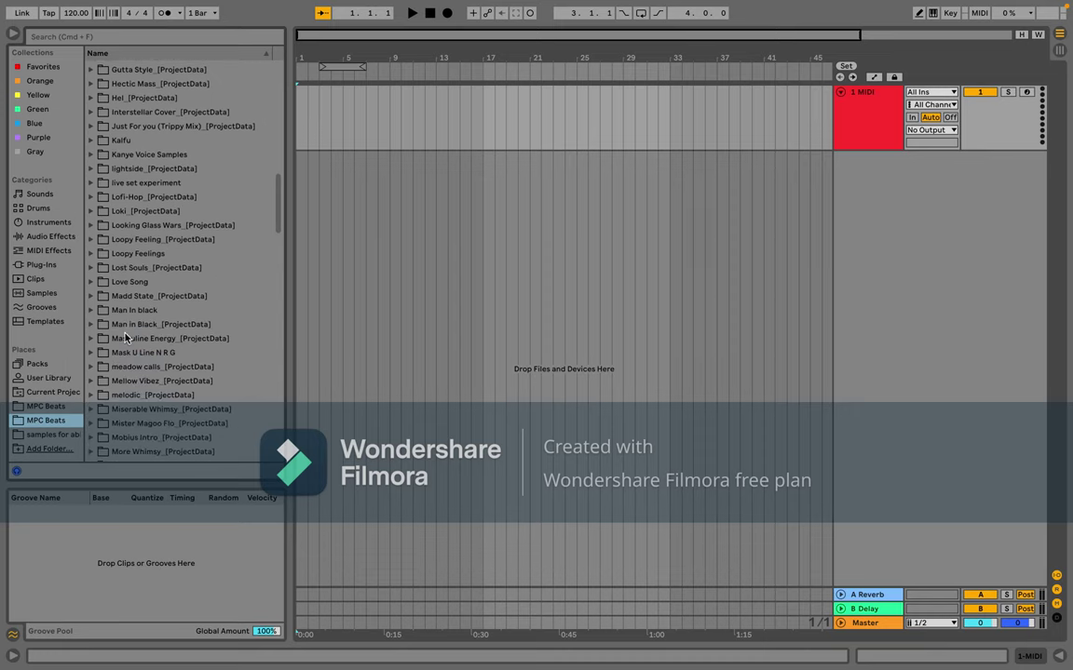
scroll(126, 338, down, 5)
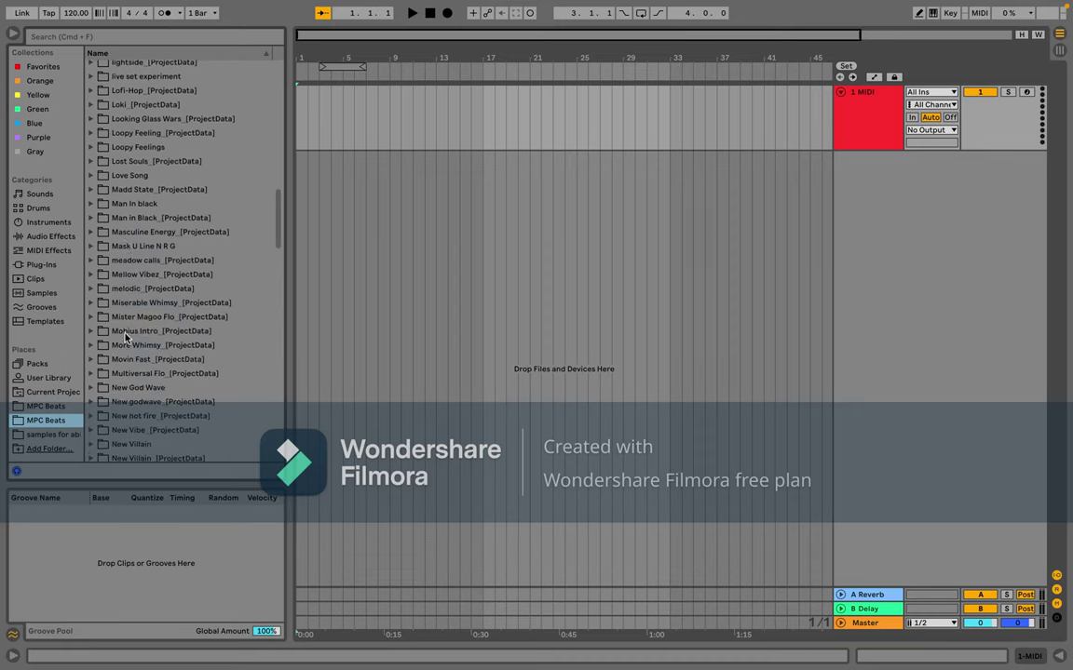
scroll(126, 338, down, 1)
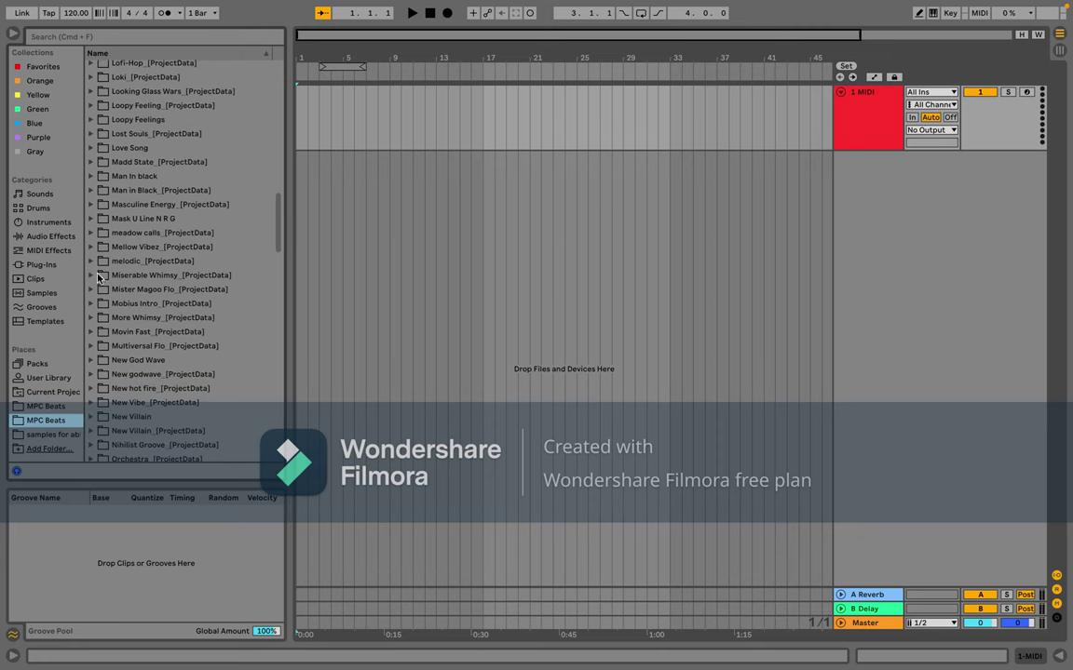
click(92, 262)
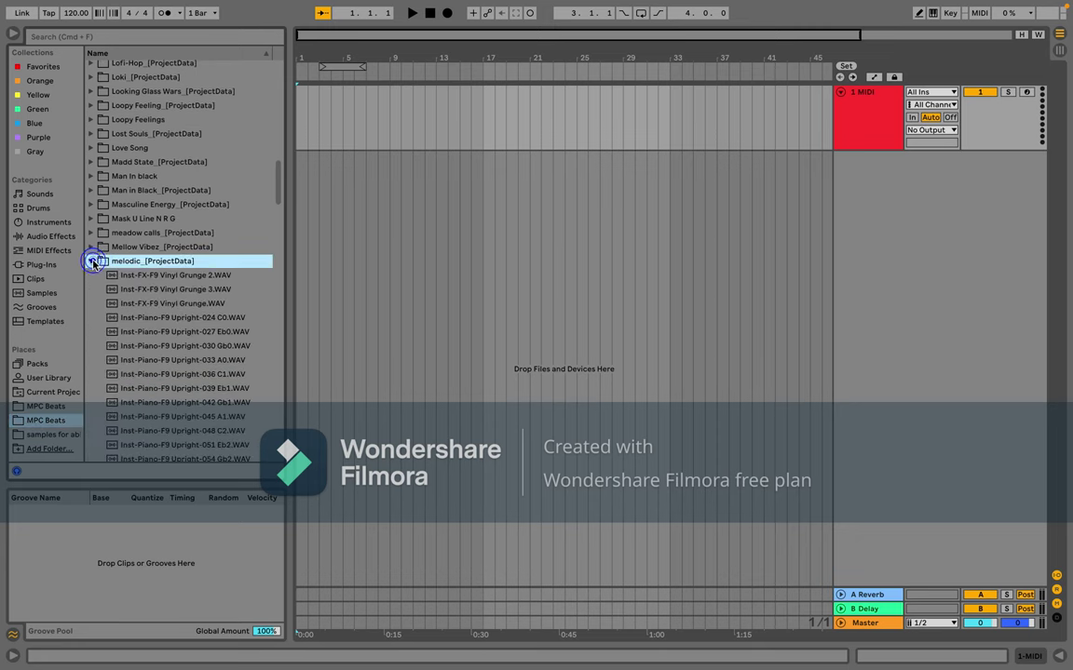
Step: Audition the F9 Vinyl Grunge samples and several F9 Upright piano samples in the melodic_[ProjectData] folder
click(138, 277)
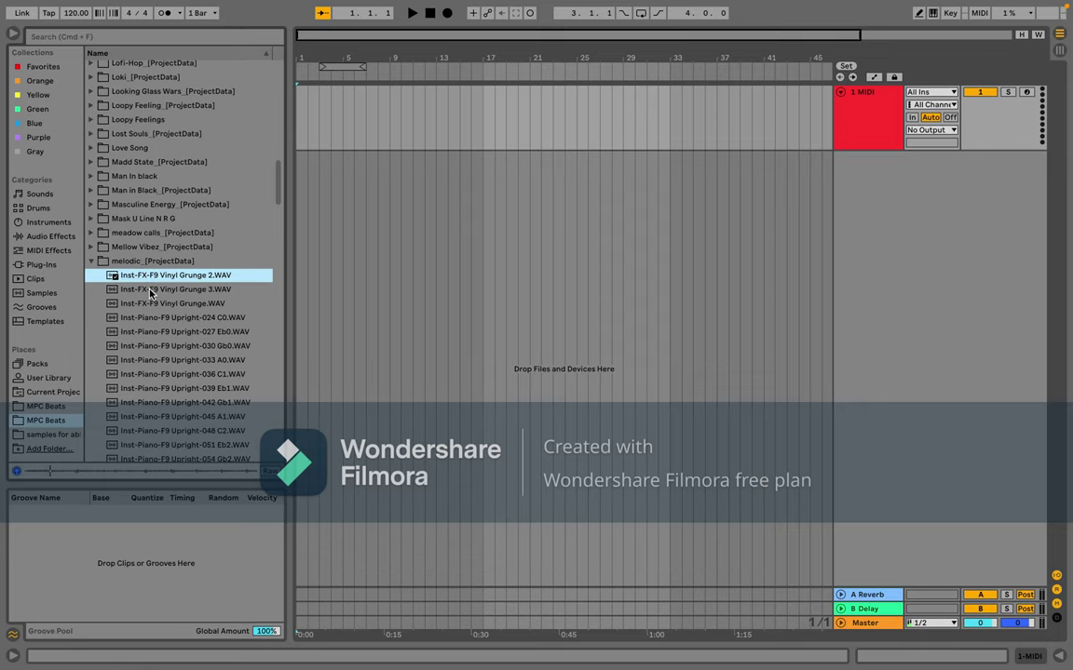
click(150, 290)
click(159, 305)
click(168, 317)
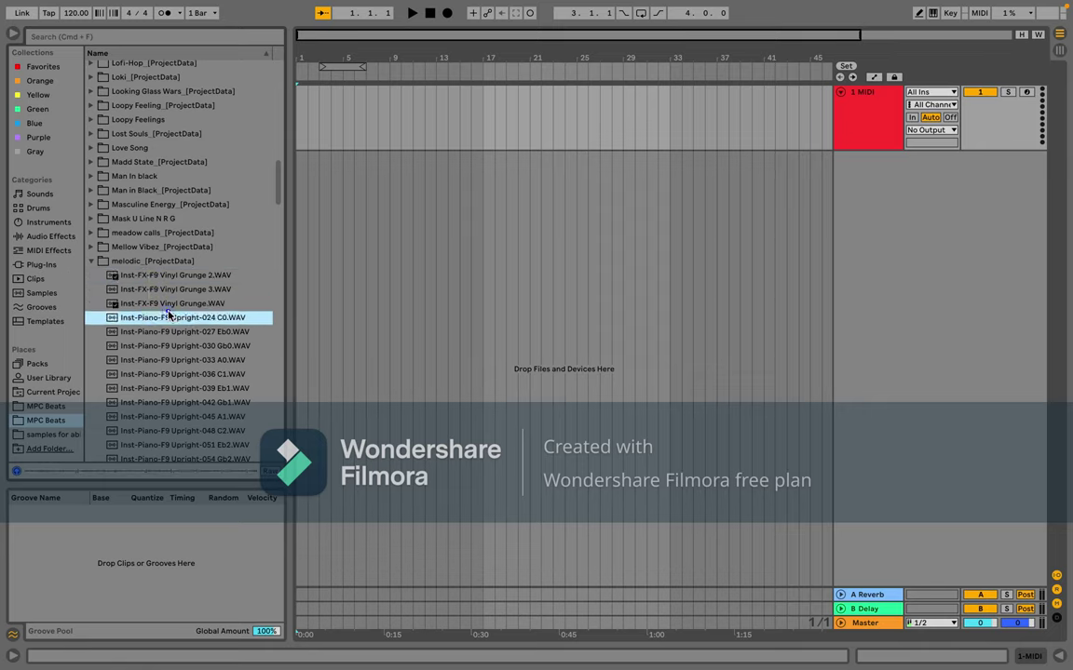
scroll(174, 340, down, 1)
scroll(174, 340, down, 2)
click(174, 311)
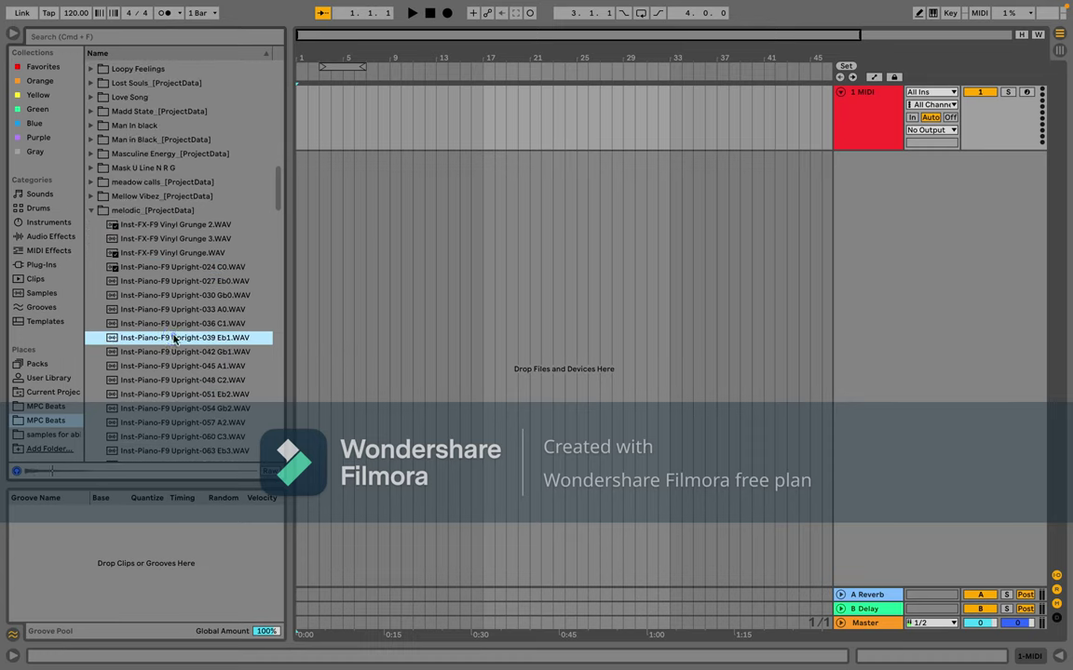
click(174, 311)
click(175, 323)
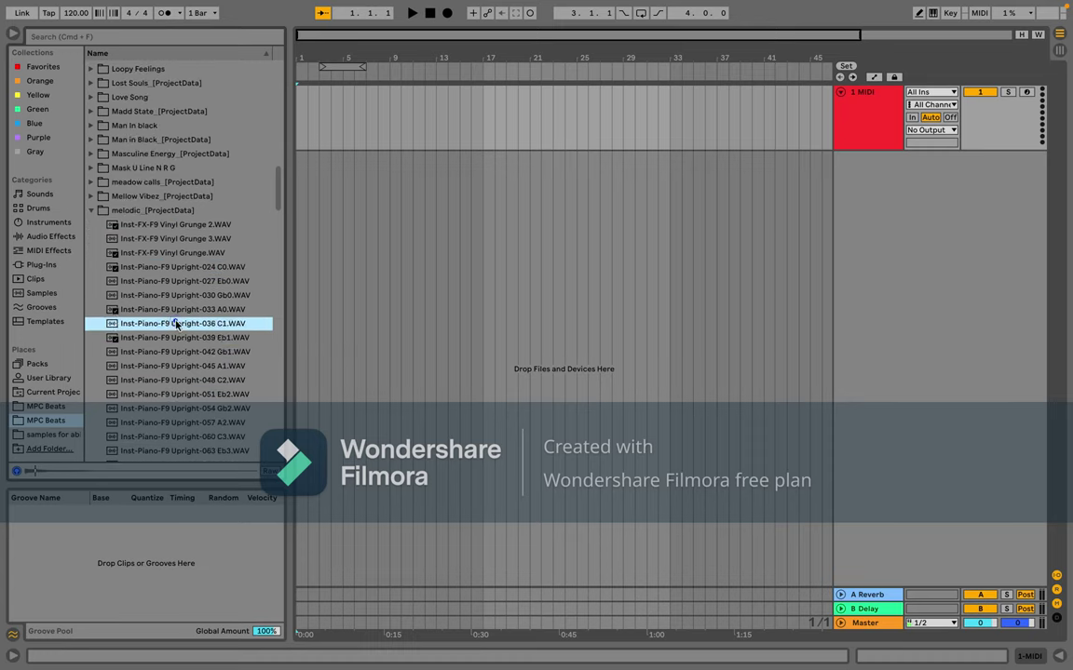
Step: Audition the LoFi ADSR clap, snap and hi-hat samples further down the melodic_[ProjectData] folder
scroll(177, 324, down, 8)
scroll(177, 323, down, 17)
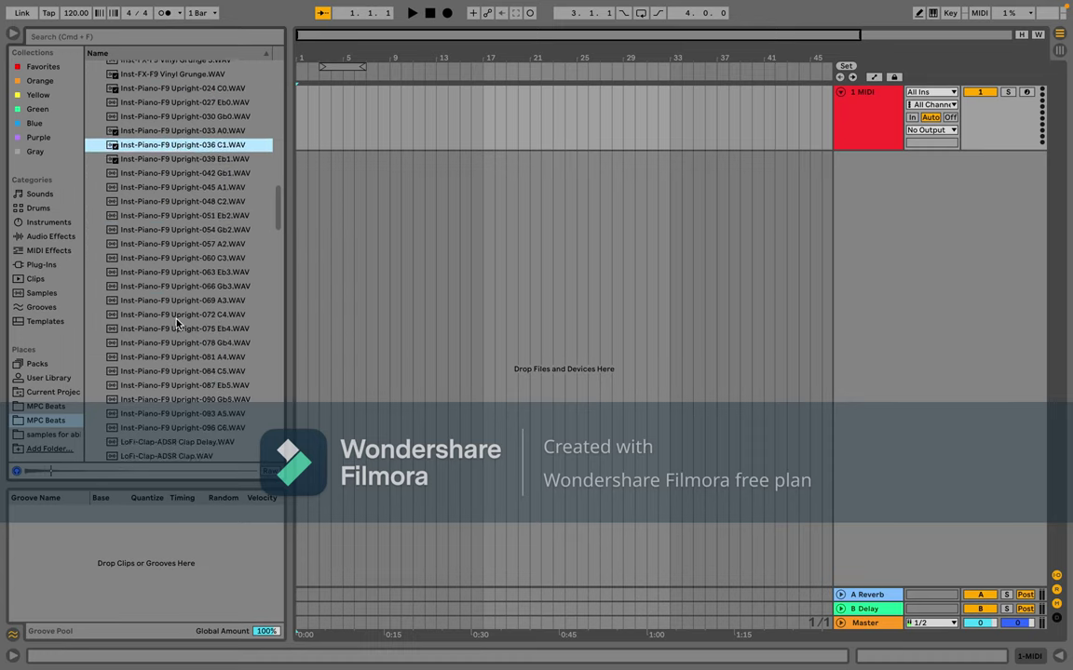
click(165, 162)
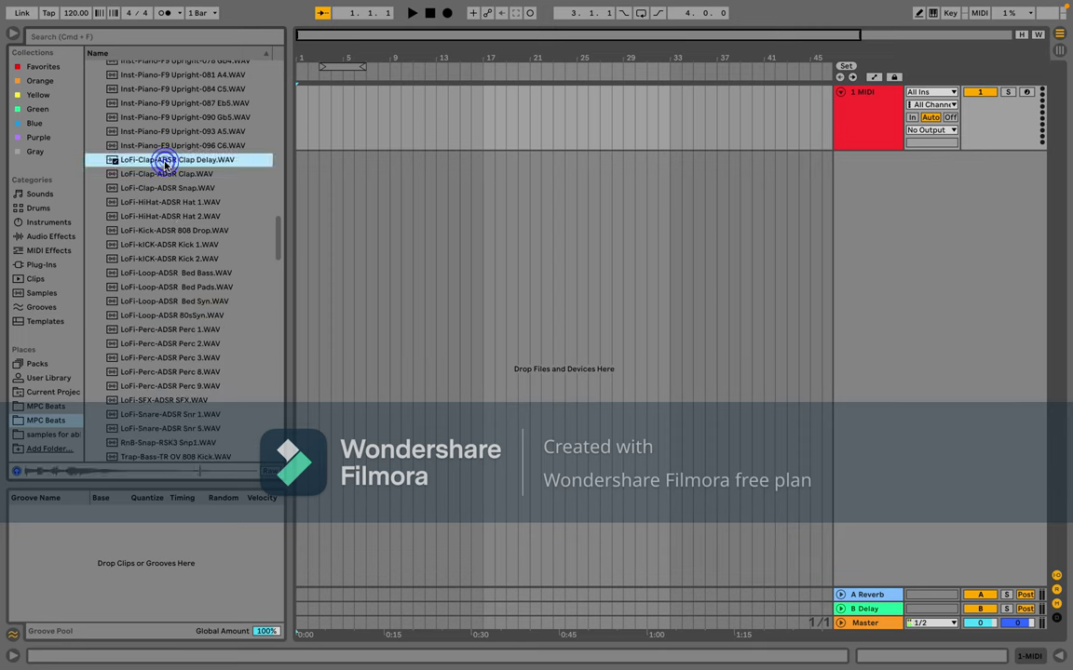
click(163, 174)
click(154, 161)
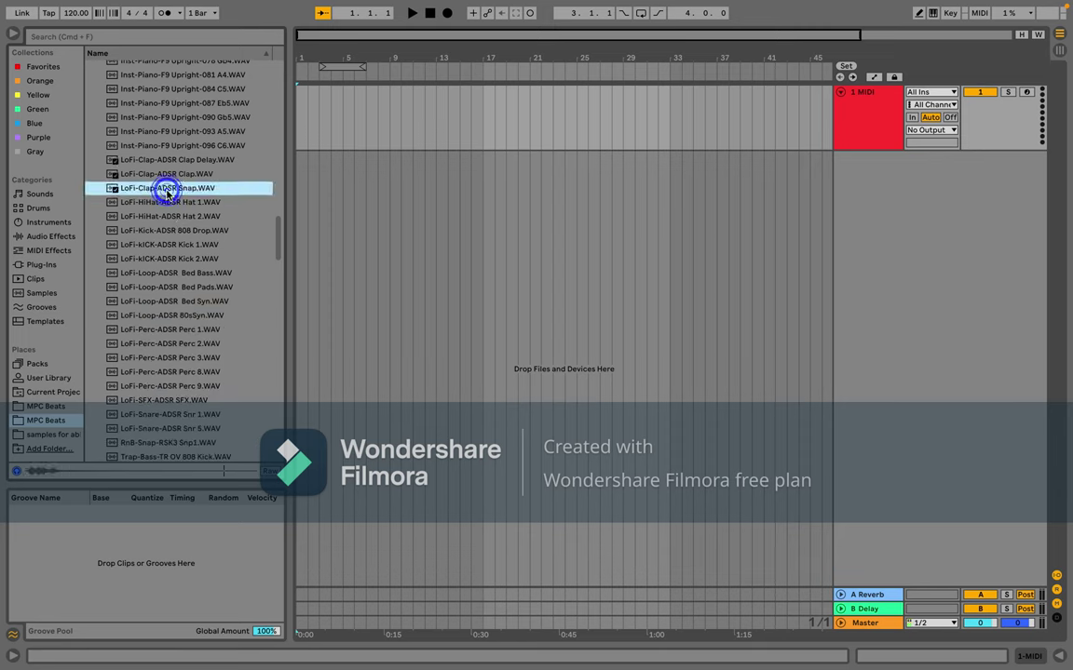
click(163, 173)
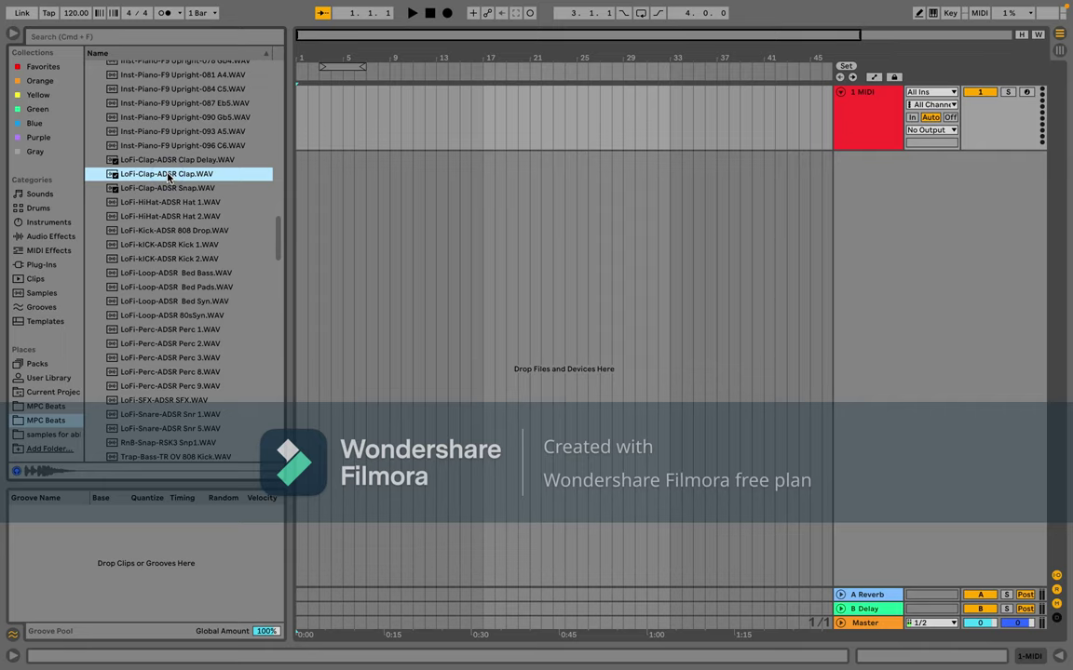
click(160, 173)
click(167, 202)
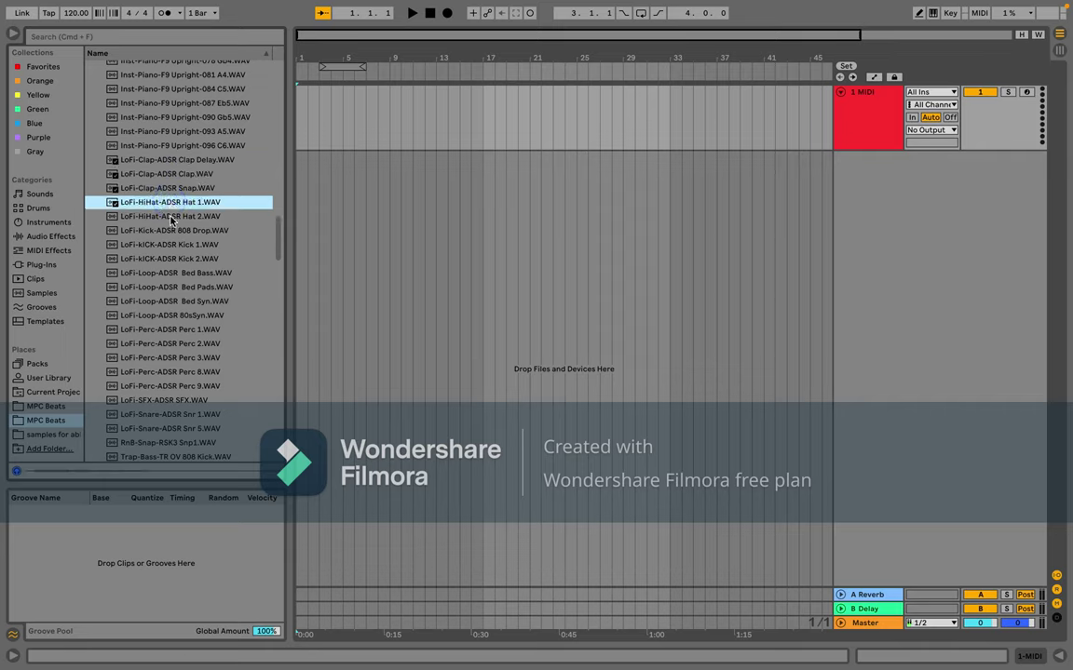
click(171, 217)
click(170, 216)
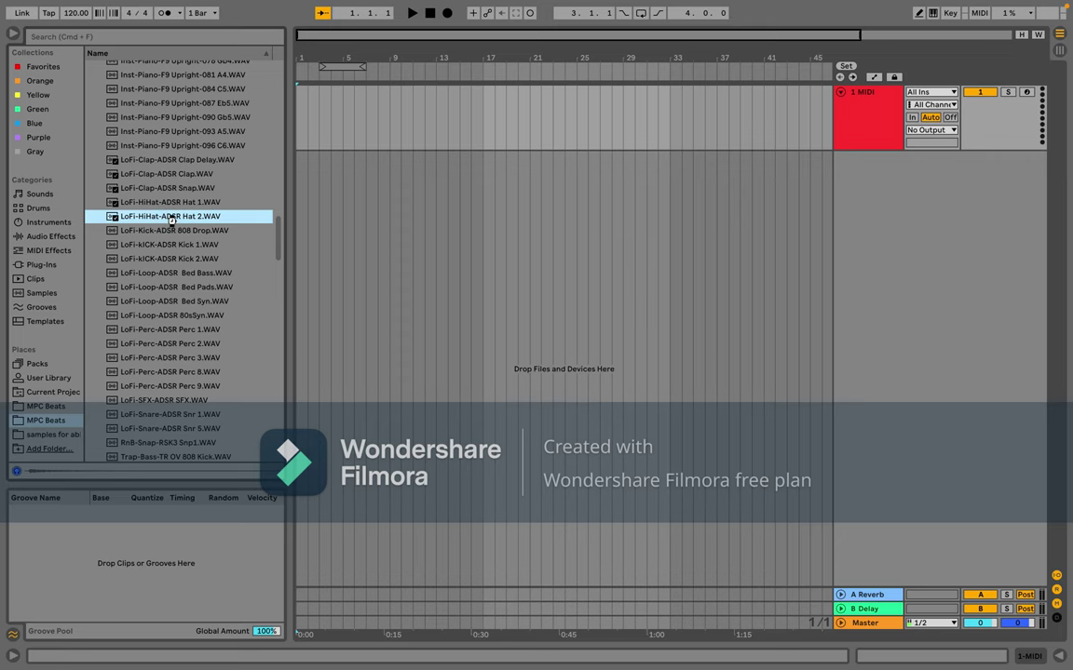
Step: Try loading LoFi-HiHat-ADSR Hat 2.WAV onto the MIDI track with its gain raised to 7.8 dB, and undo it
double_click(160, 216)
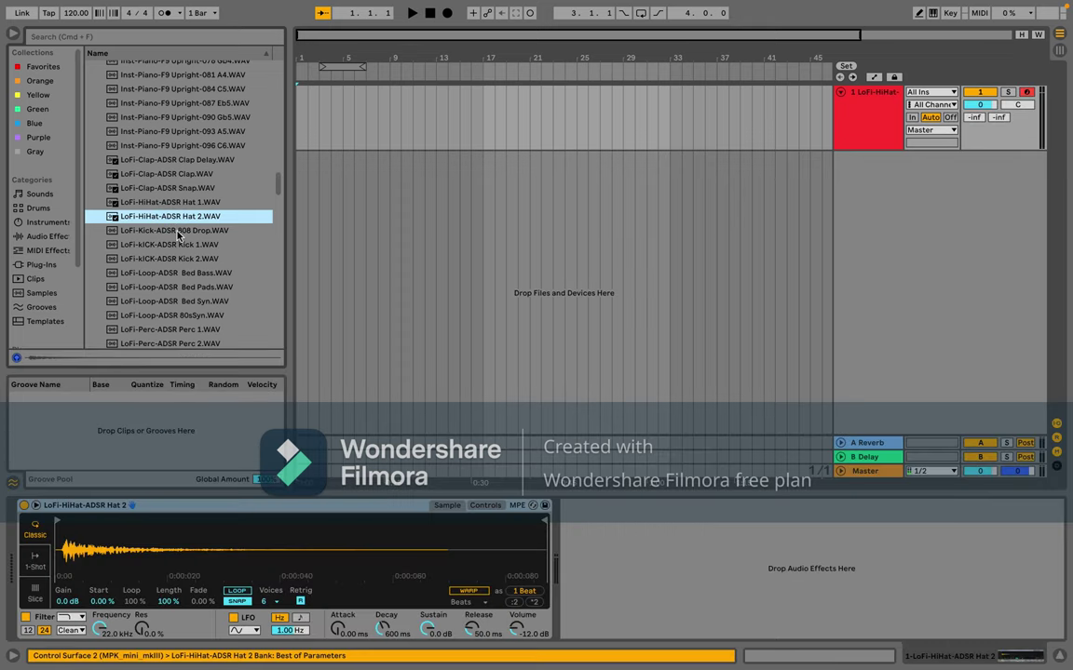
click(176, 217)
click(176, 217)
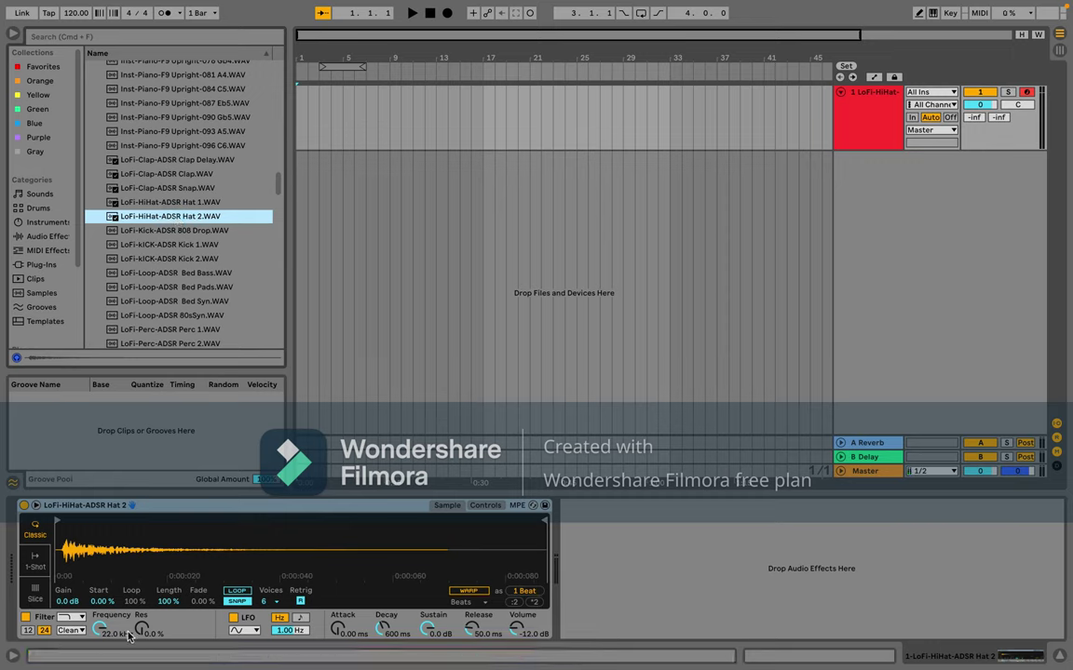
drag(67, 601, 67, 570)
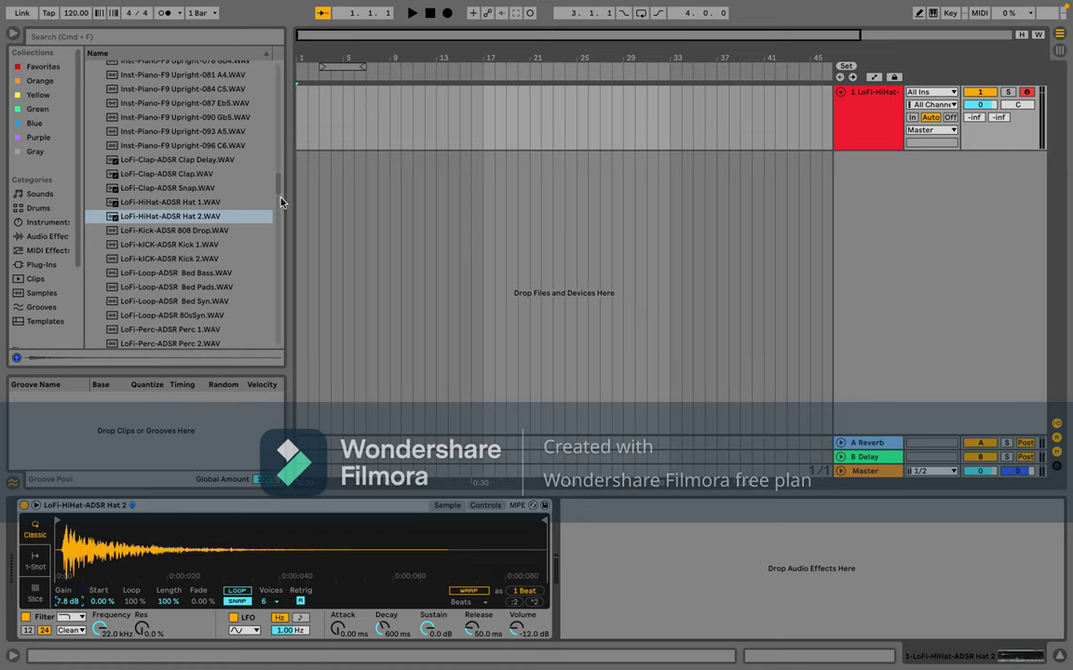
click(168, 218)
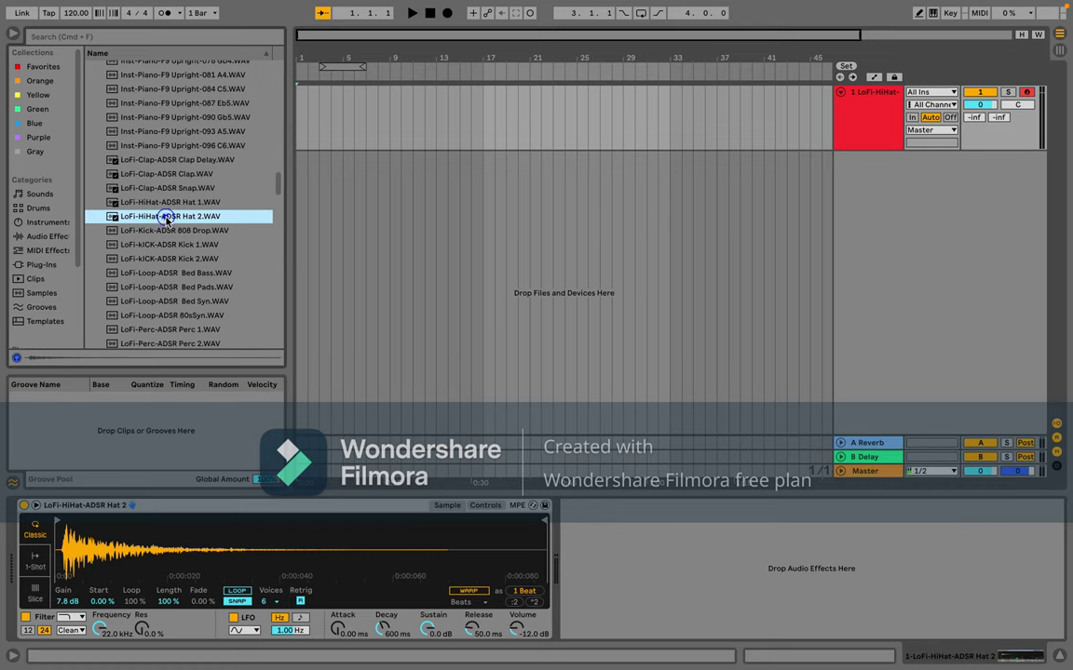
click(167, 219)
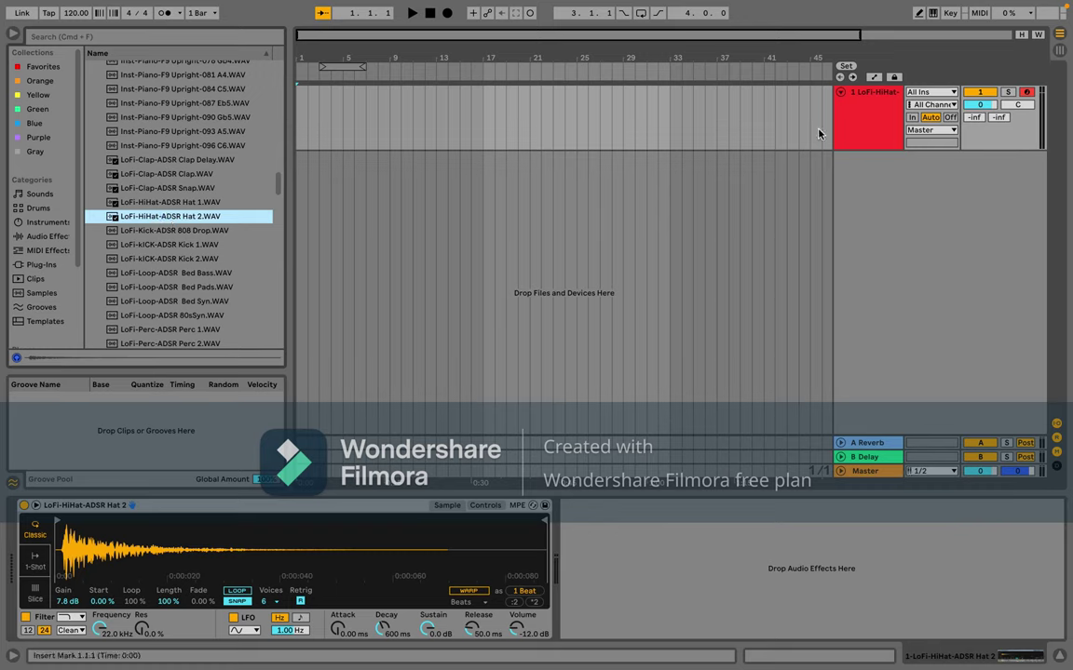
key(super+z)
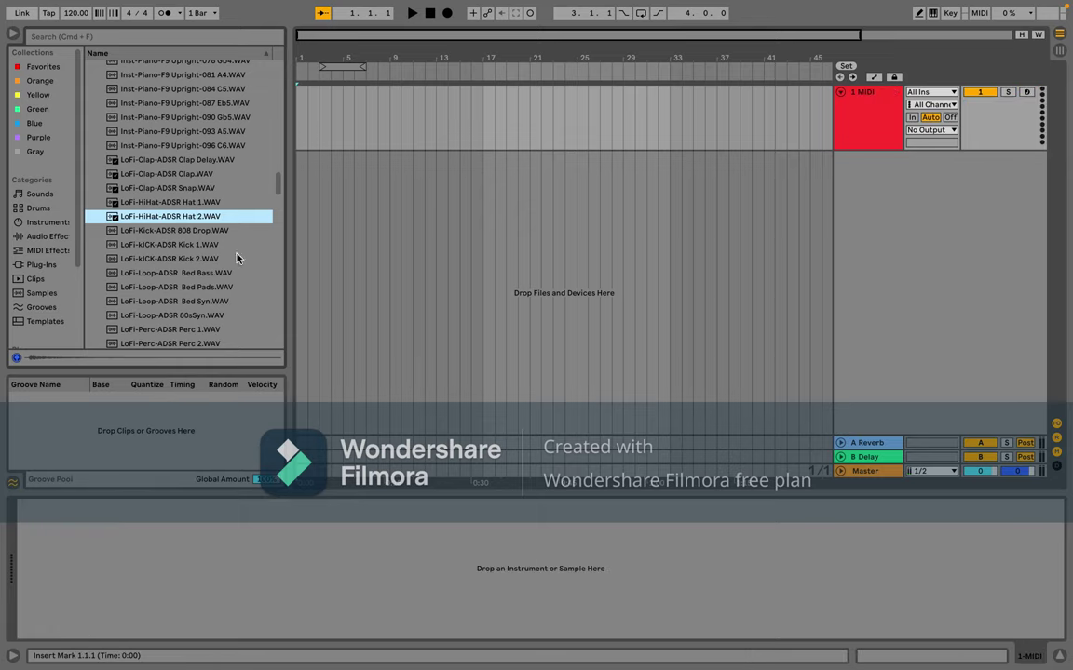
Step: Preview LoFi-Kick-ADSR 808 Drop.WAV and load it as an instrument on the MIDI track
click(192, 230)
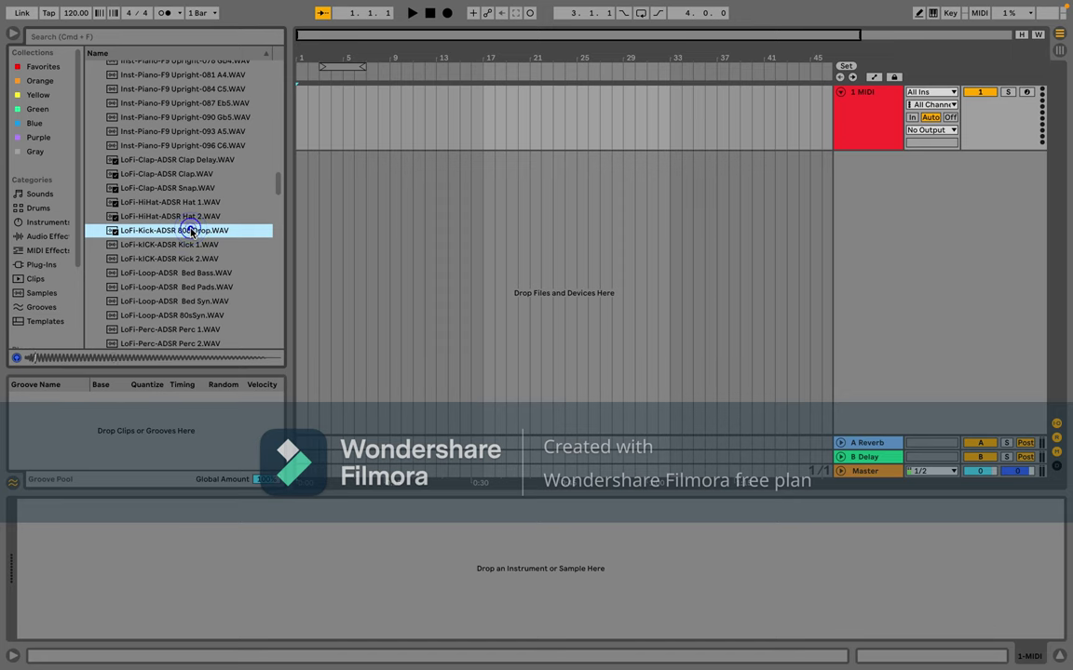
double_click(192, 231)
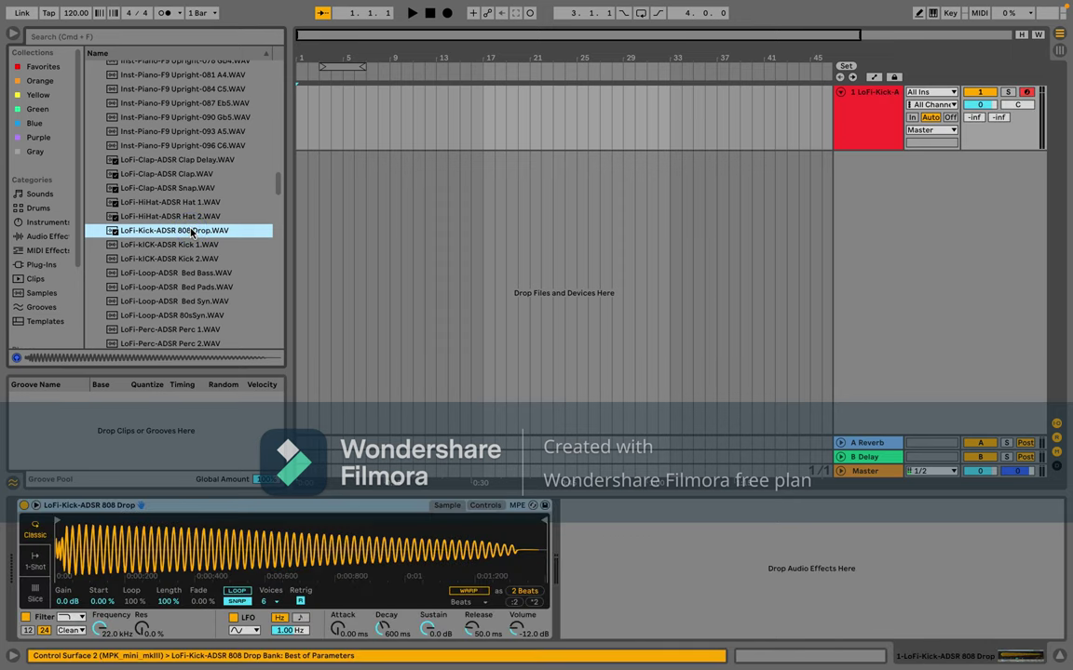
click(305, 119)
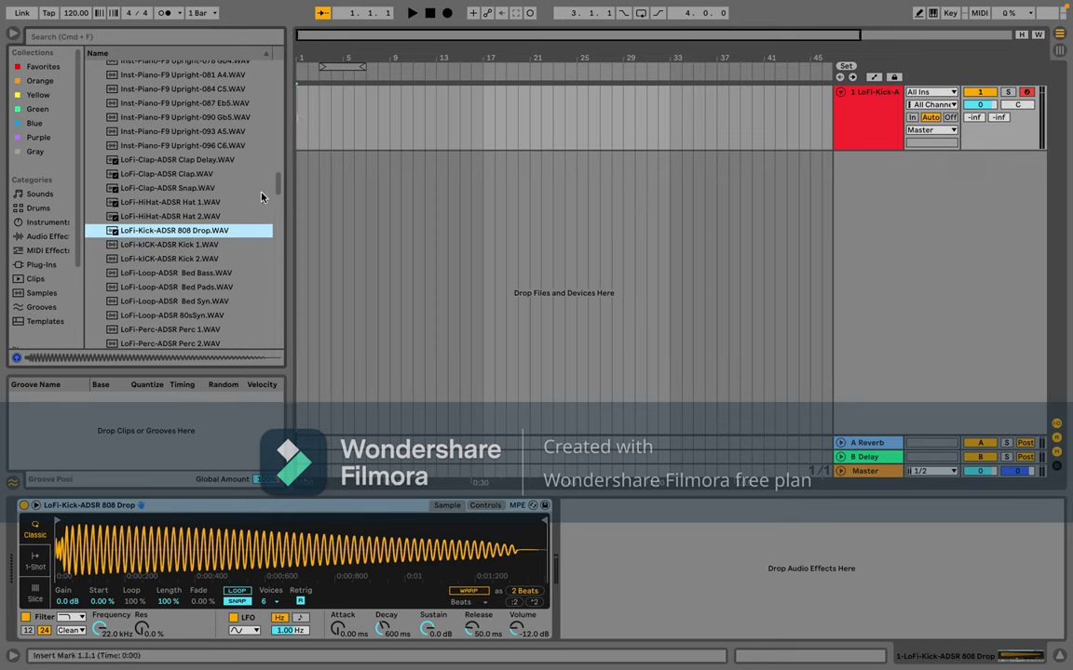
Step: Place LoFi-Kick-ADSR 808 Drop.WAV as an audio clip on a new track at the start of the arrangement, and select the first track
drag(240, 236, 308, 181)
click(777, 111)
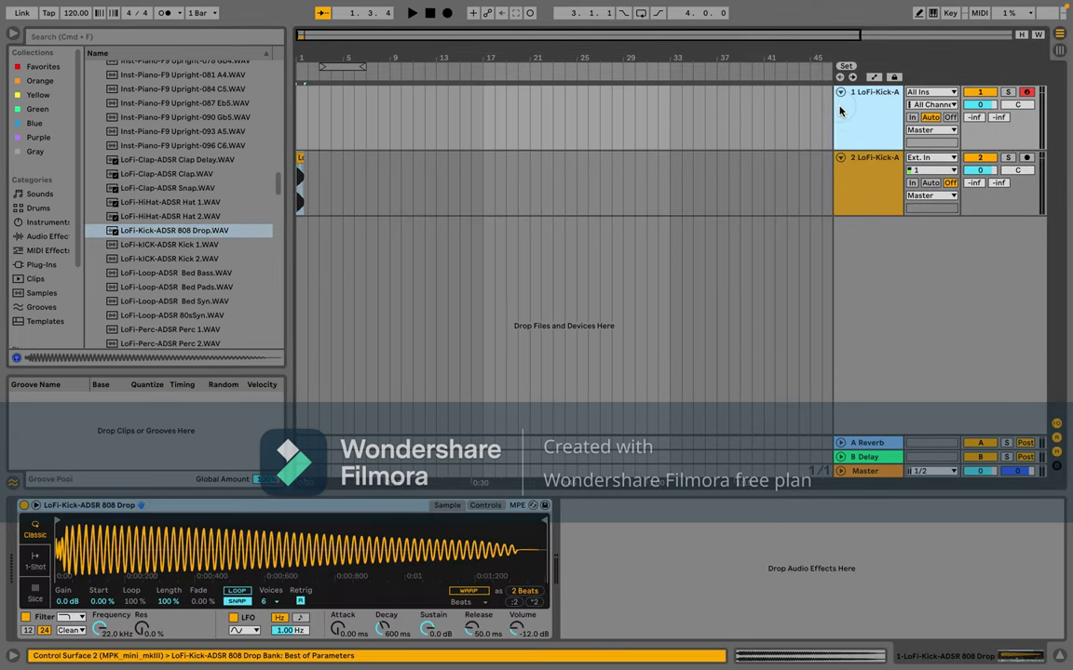
Step: Delete the MIDI track, move the four-bar loop region to 1.1.1, and play the kick clip briefly
key(Delete)
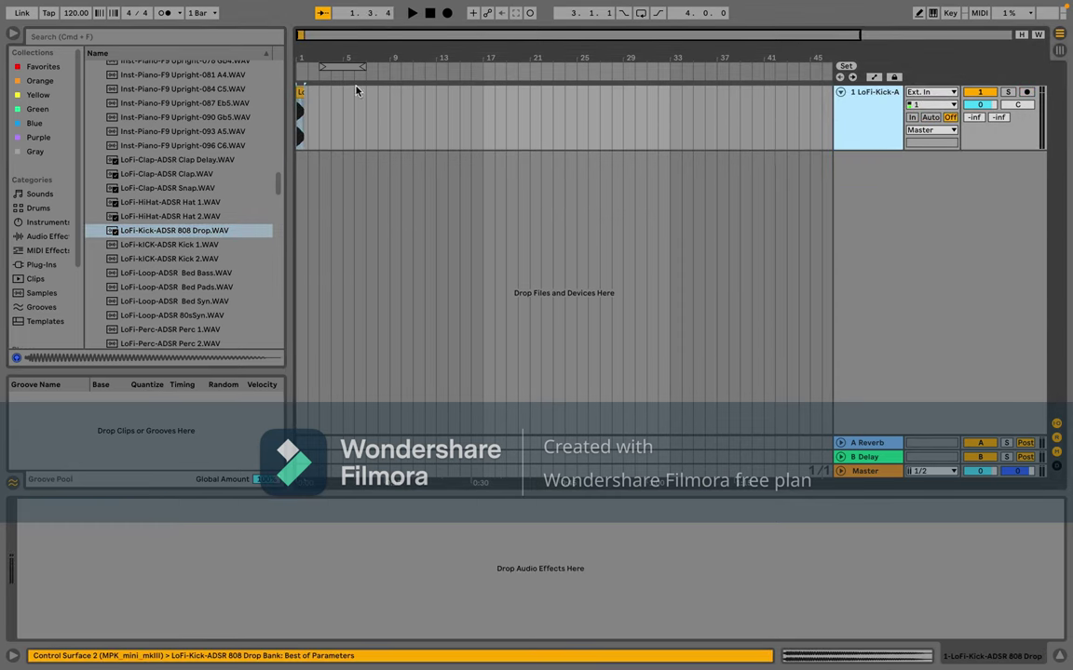
drag(344, 67, 322, 68)
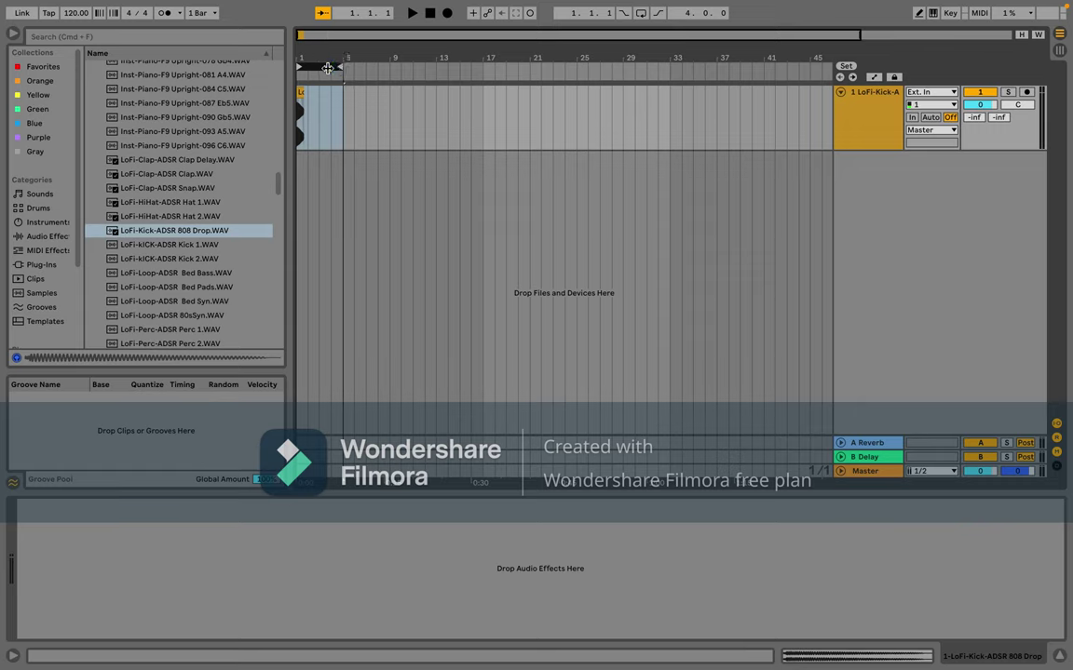
key(space)
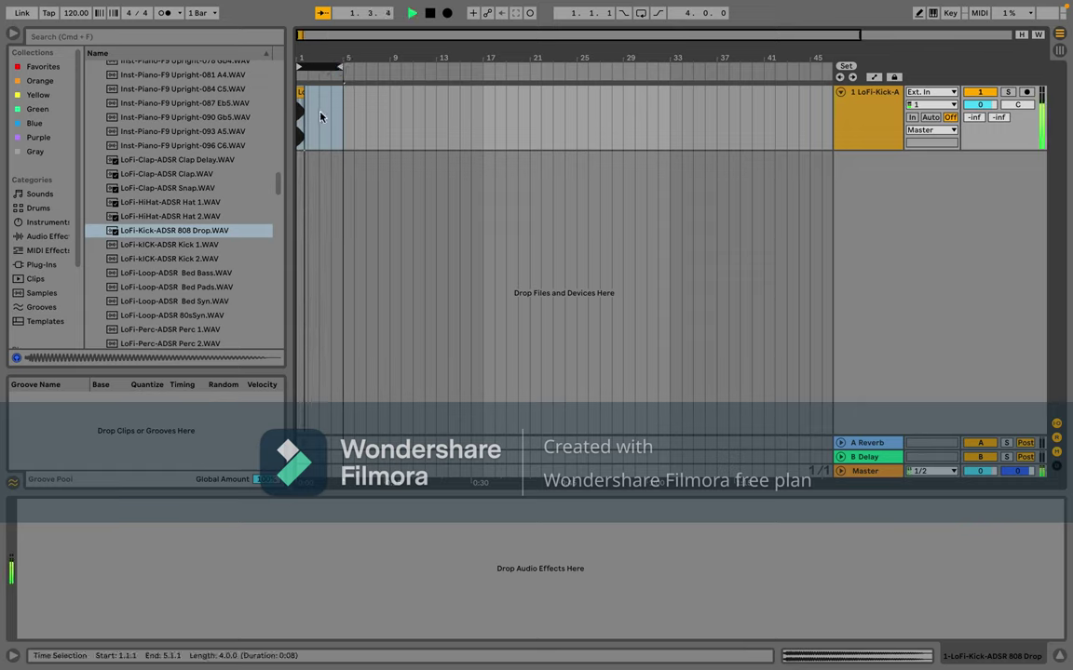
key(space)
Step: Copy the kick clip to 2.1.1 and 3.1.1 on the same track and play the three hits
click(300, 95)
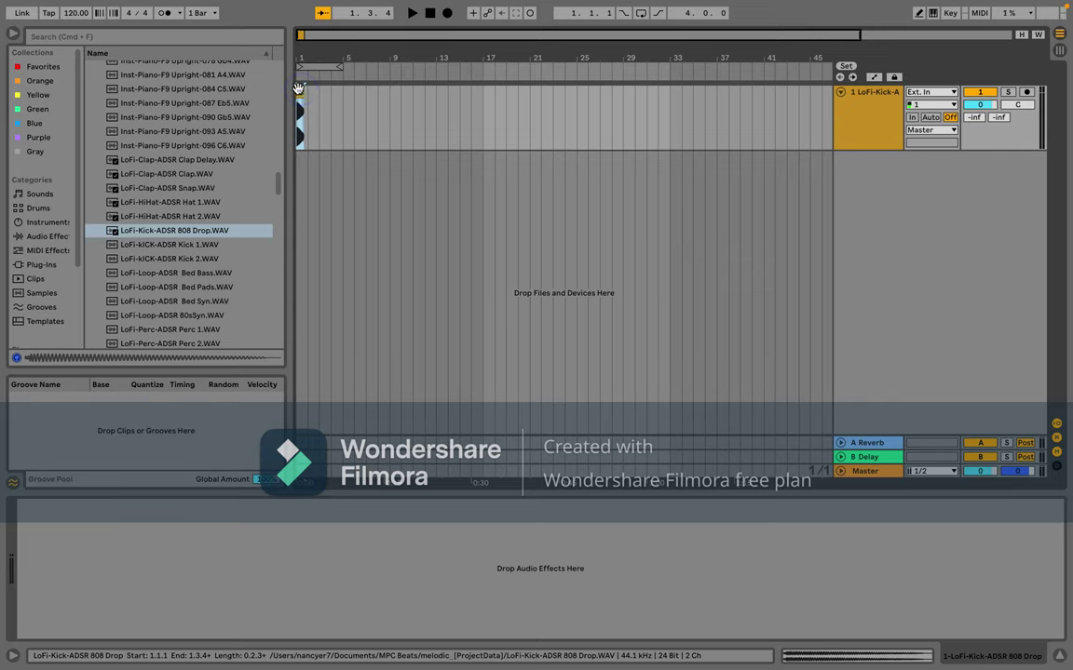
drag(298, 89, 315, 94)
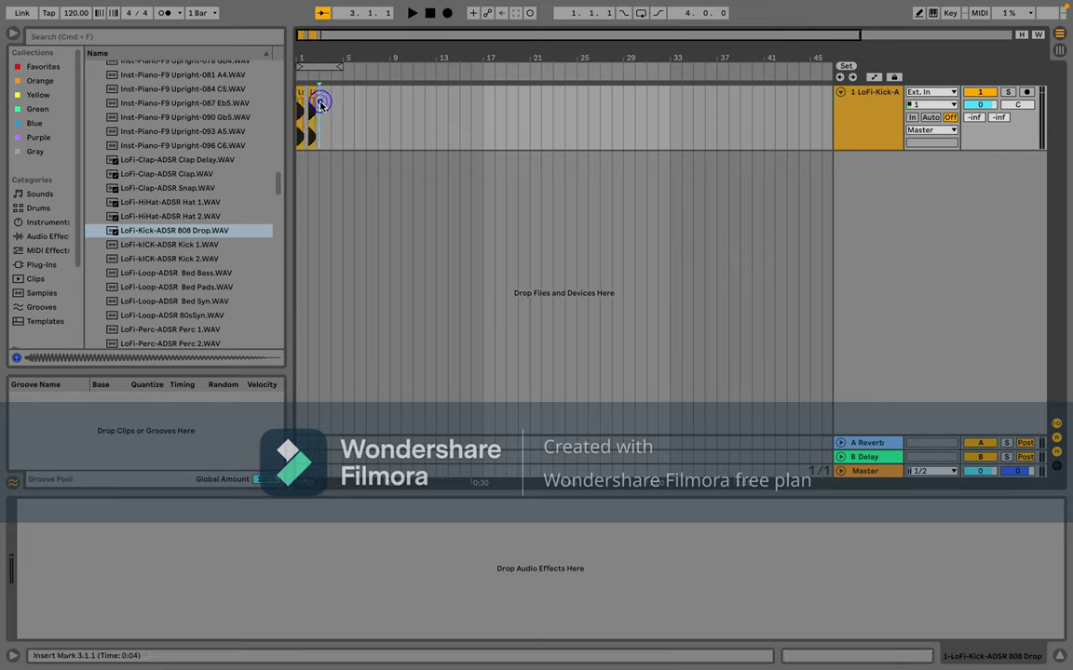
click(320, 105)
key(super+v)
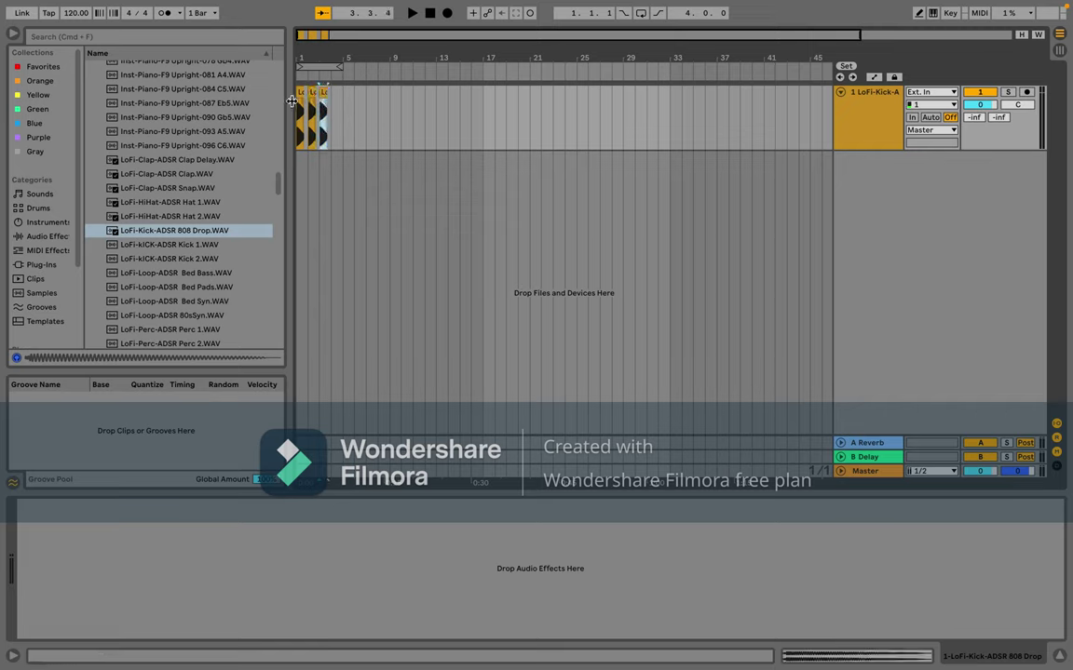
key(space)
click(300, 121)
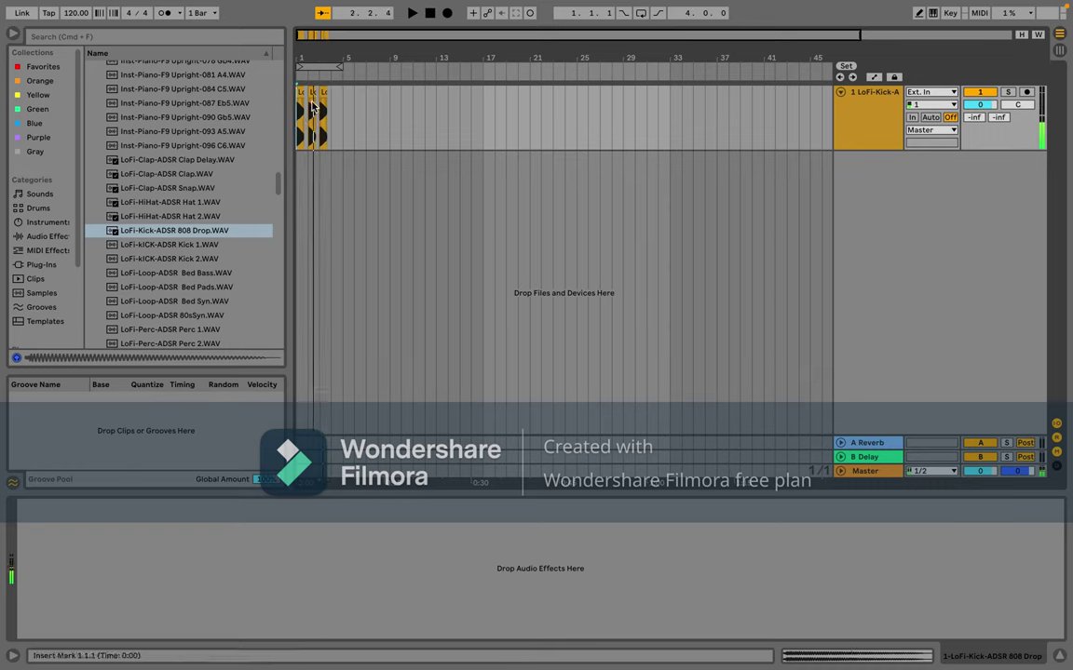
Step: Move the second and third kick clips earlier so each starts right where the previous clip ends
scroll(312, 107, up, 5)
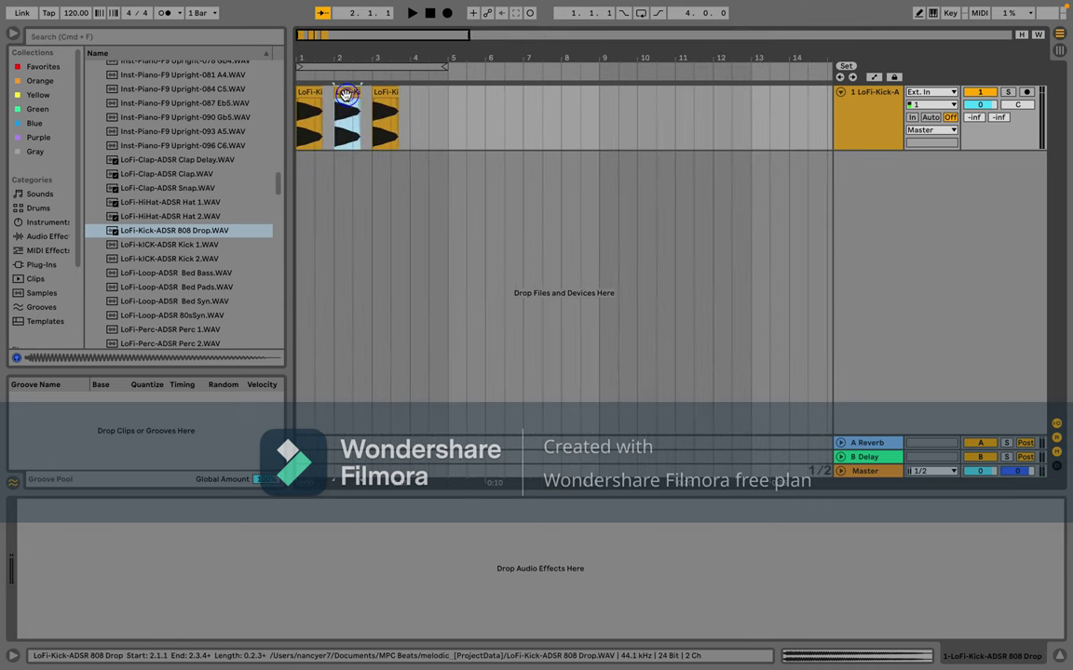
mouse_move(347, 107)
mouse_down()
mouse_move(373, 96)
mouse_move(364, 103)
mouse_up()
key(plus)
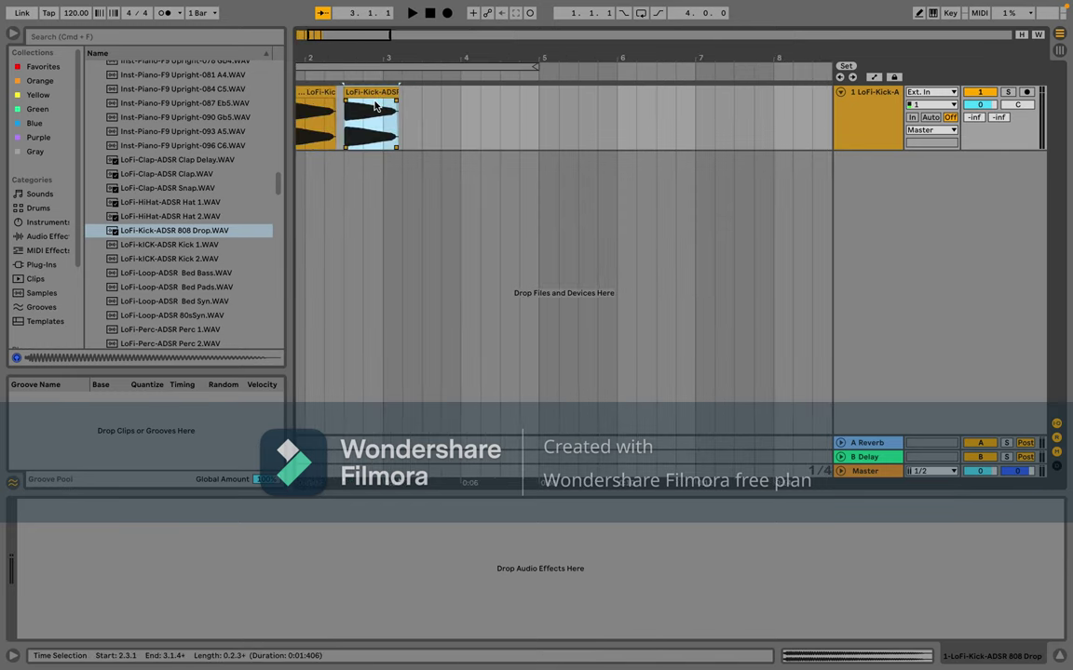
click(371, 94)
click(360, 90)
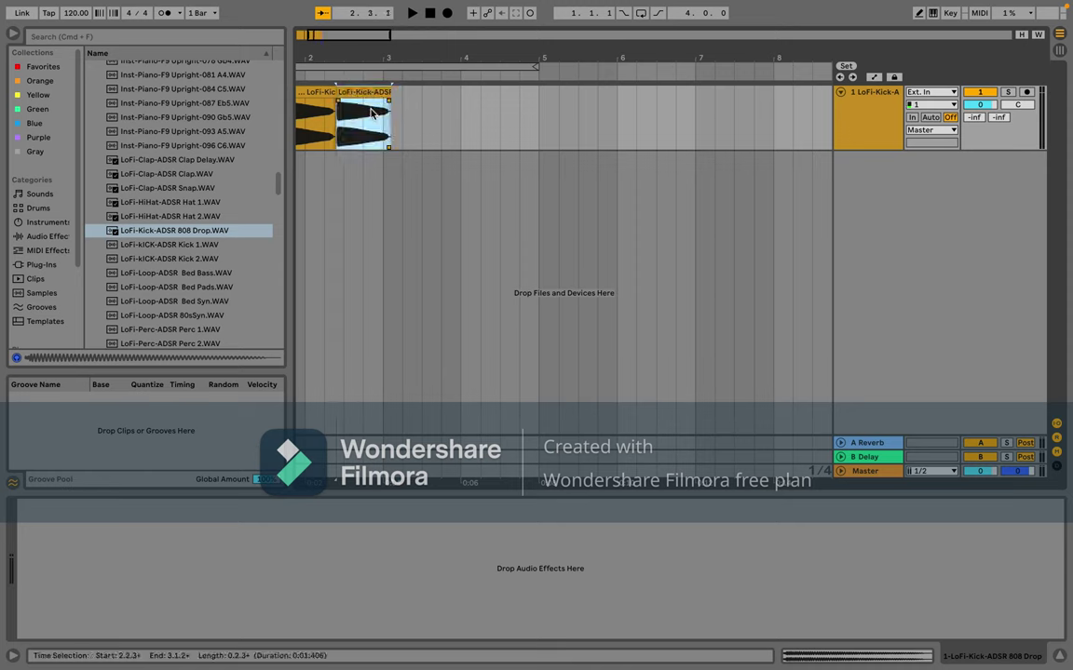
Step: Split the third kick clip at 2.4.1 and delete the part after the split
click(370, 111)
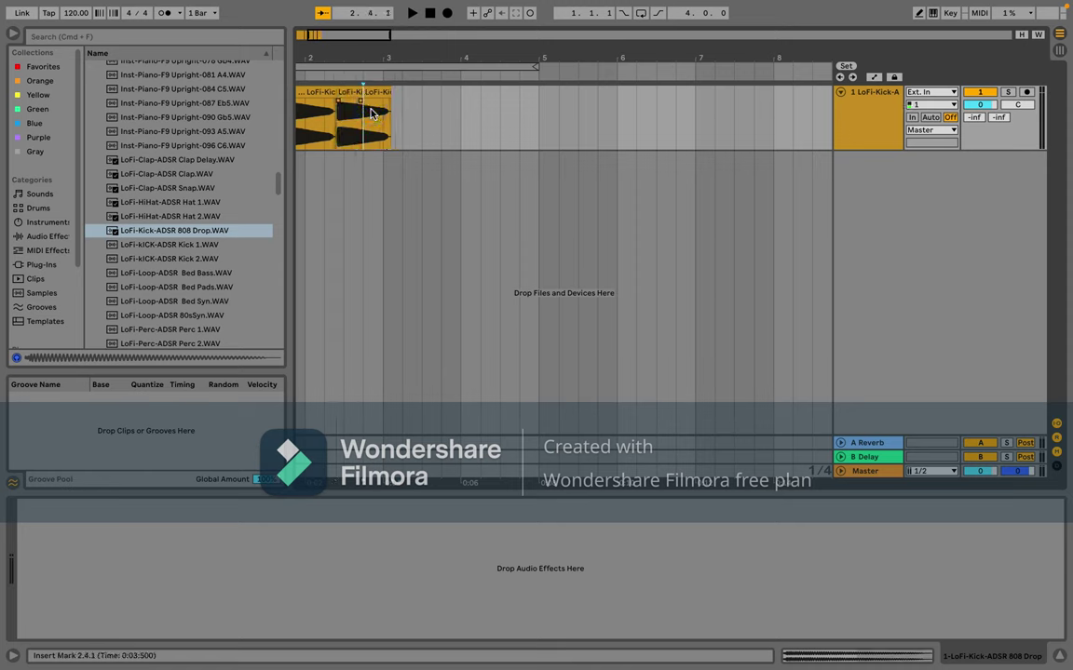
drag(370, 110, 392, 101)
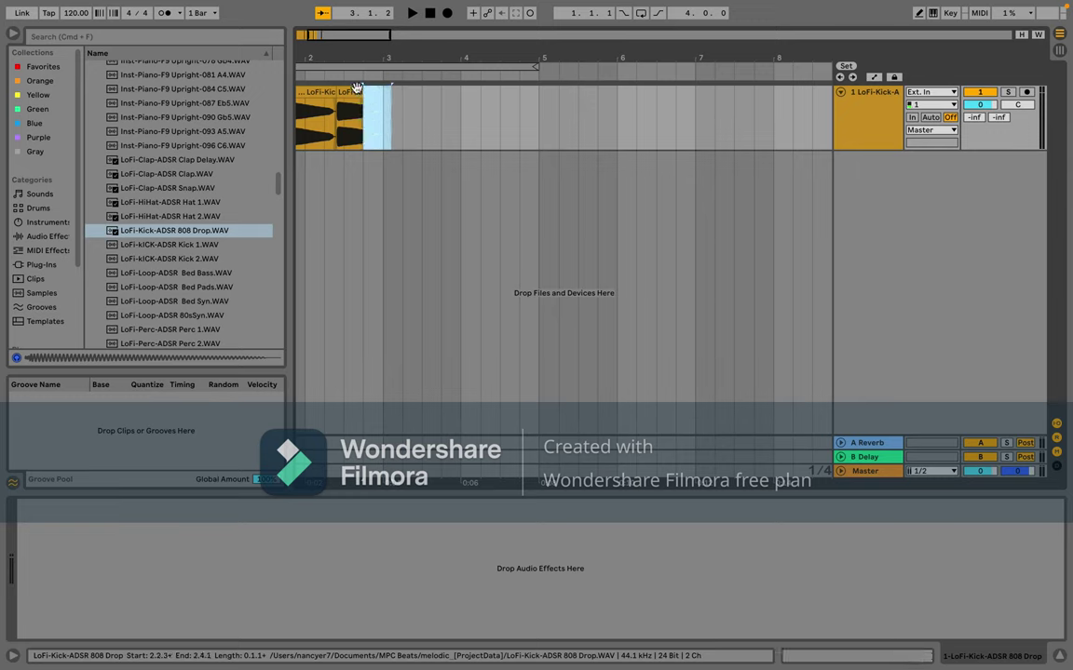
key(Delete)
click(357, 91)
key(super+z)
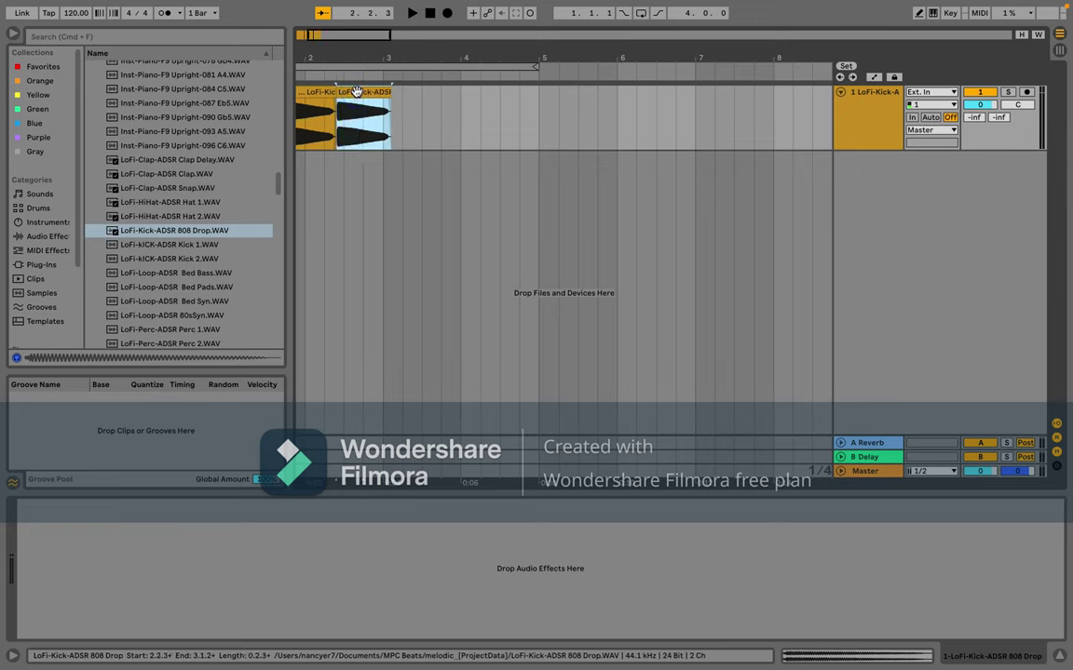
key(super+shift+z)
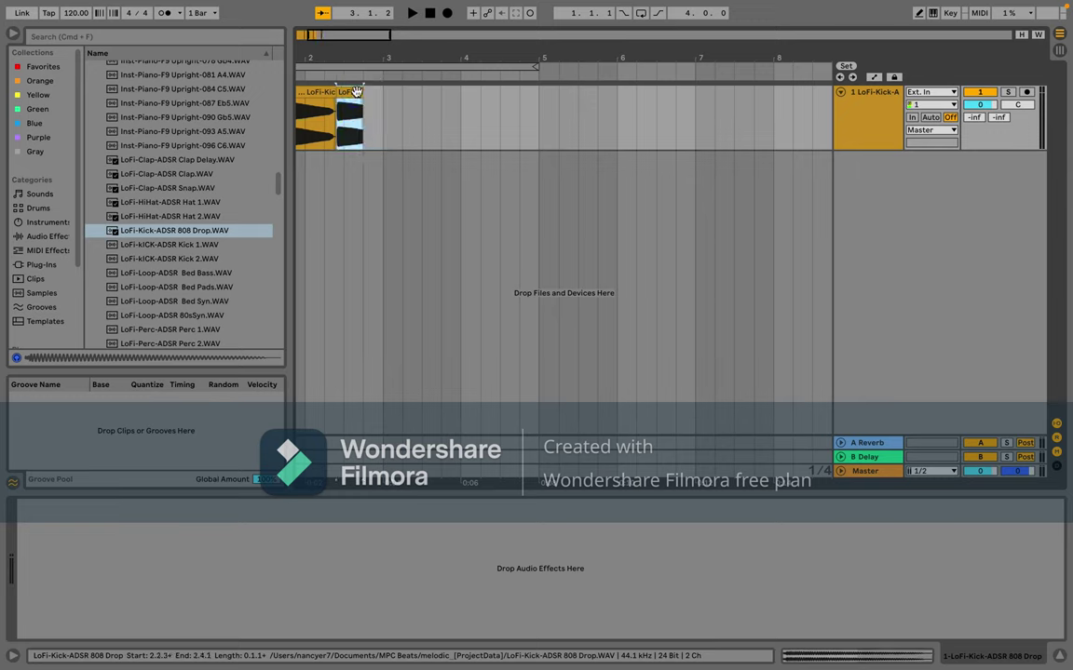
Step: Paste a copy of the shortened kick clip at 2.4.1 and extend its end to 3.2.1
click(367, 105)
key(super+v)
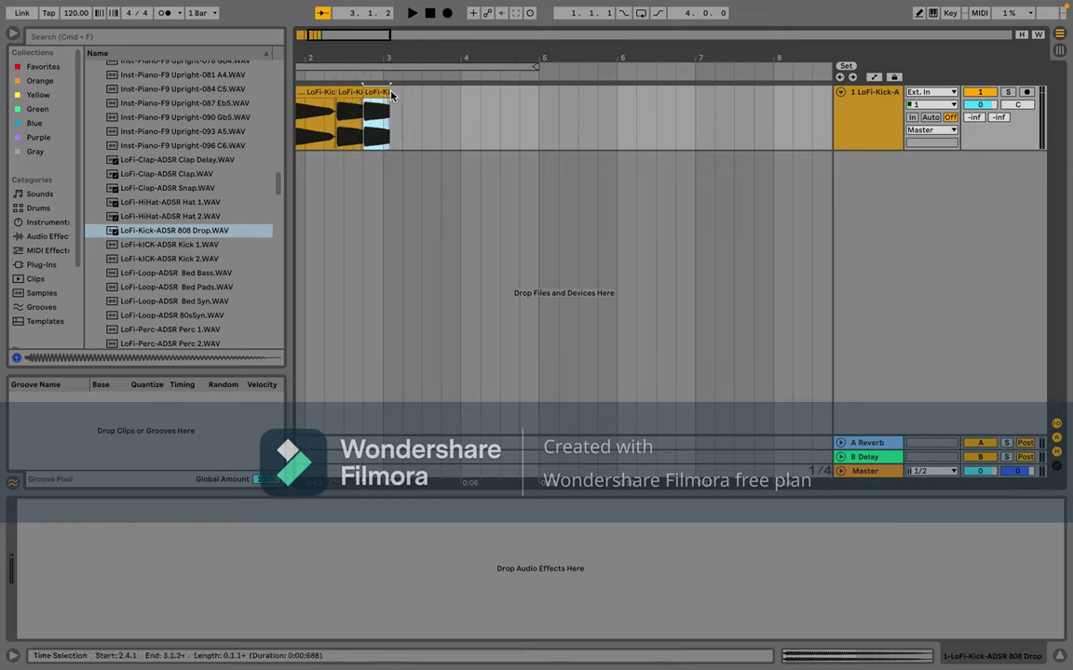
drag(385, 90, 400, 91)
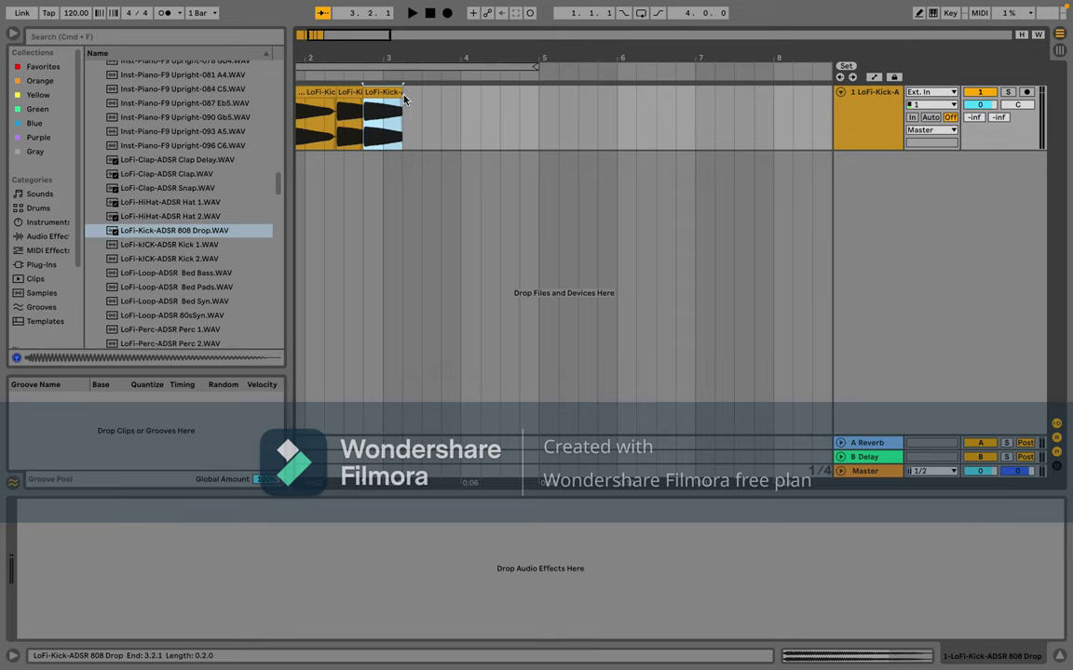
click(377, 95)
Step: Play the four-clip kick pattern from the start of the arrangement
scroll(381, 123, left, 3)
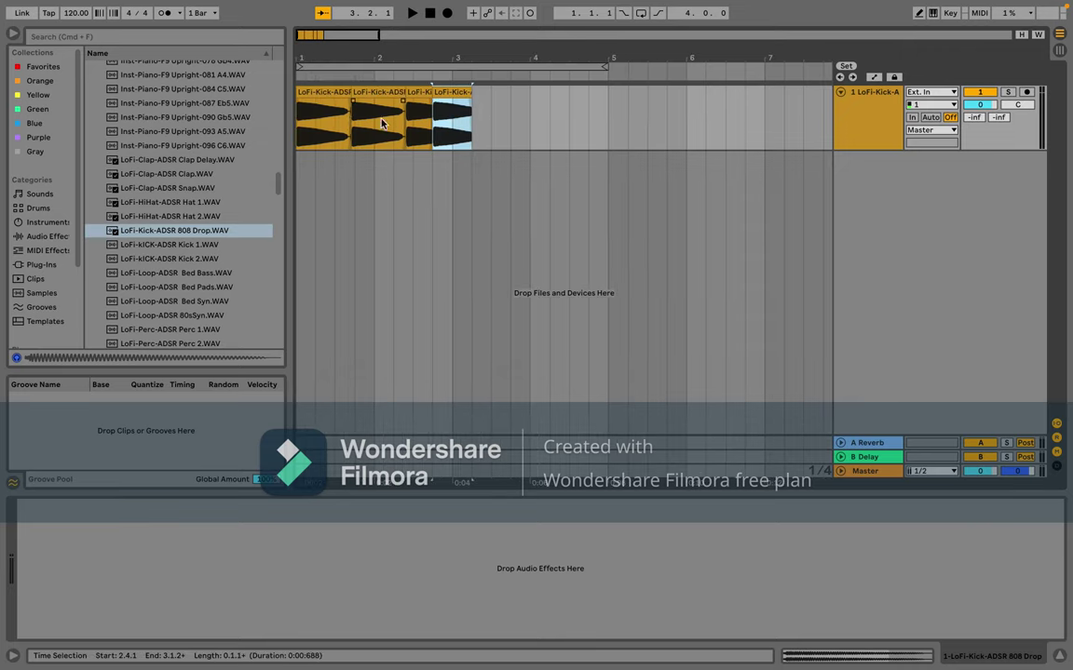
click(307, 127)
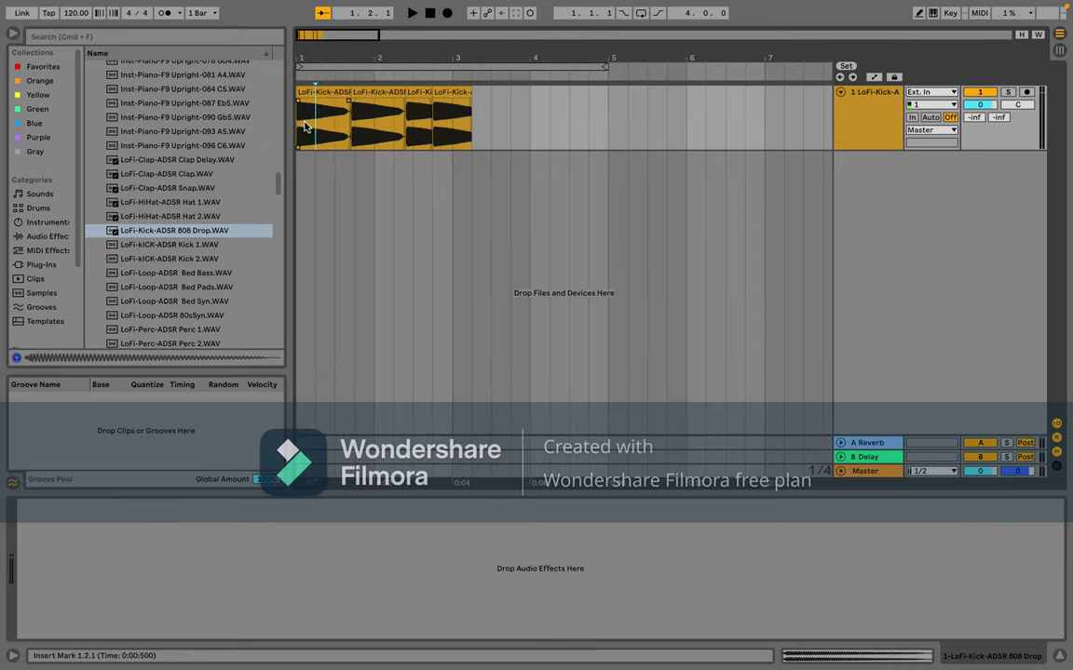
click(300, 127)
key(space)
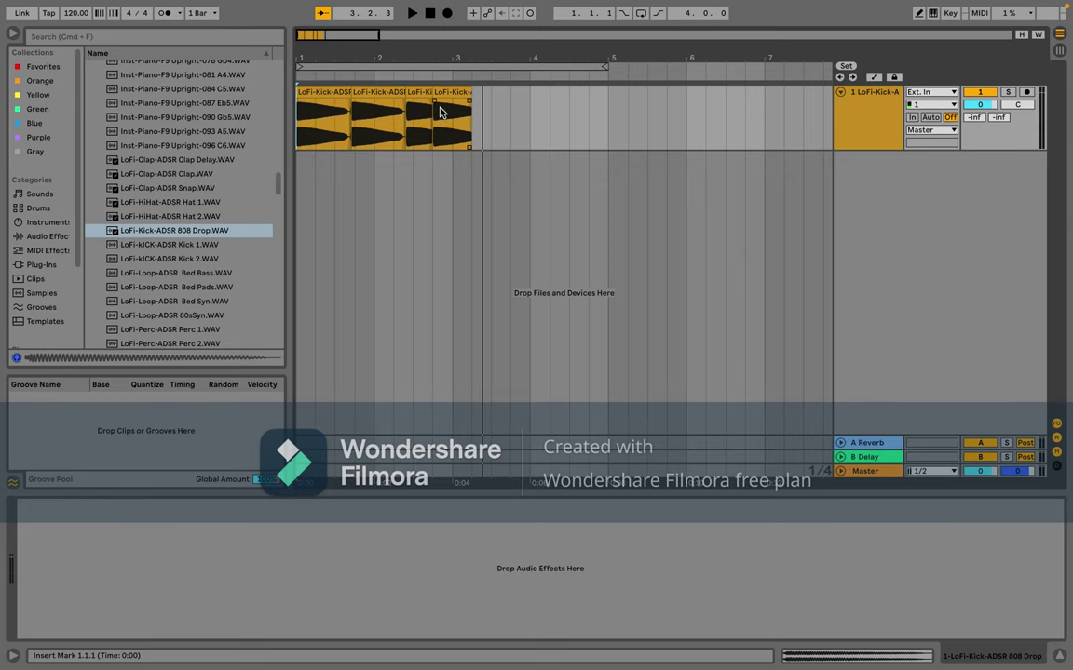
Step: Split the third kick clip at 2.3.3, delete its remainder, and move the fourth clip up to 2.3.3
scroll(442, 113, up, 3)
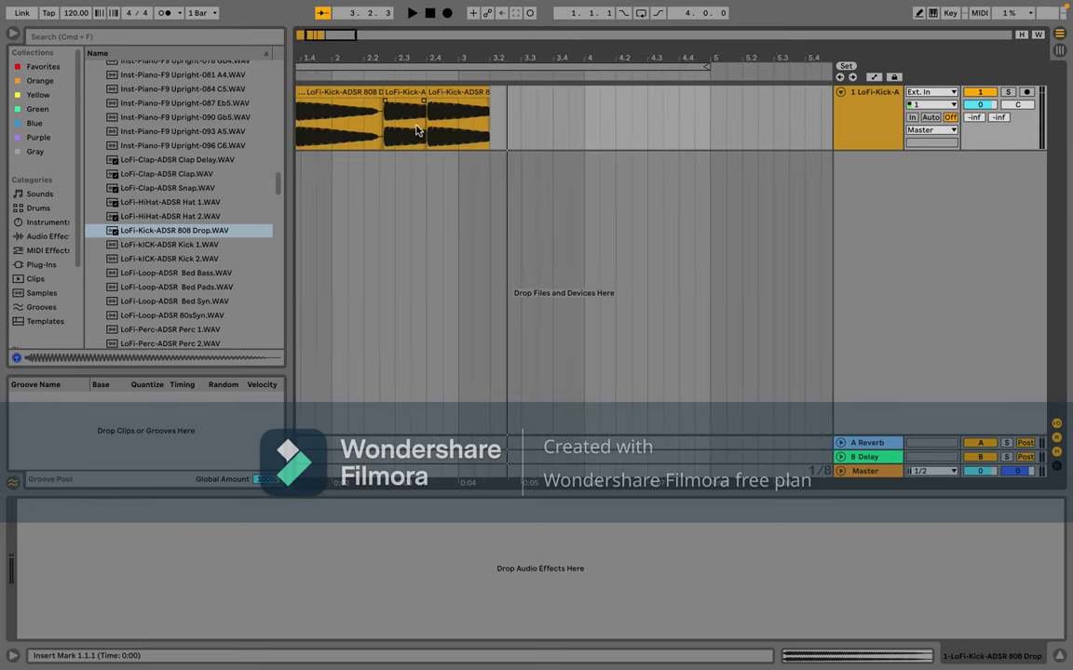
click(410, 130)
key(super+e)
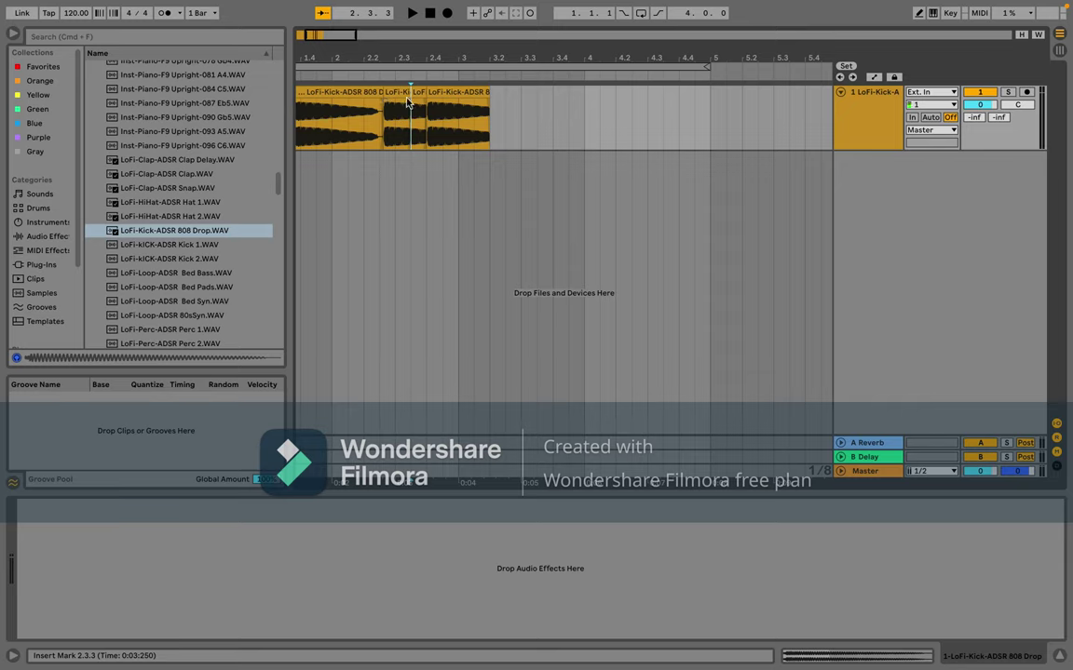
click(419, 90)
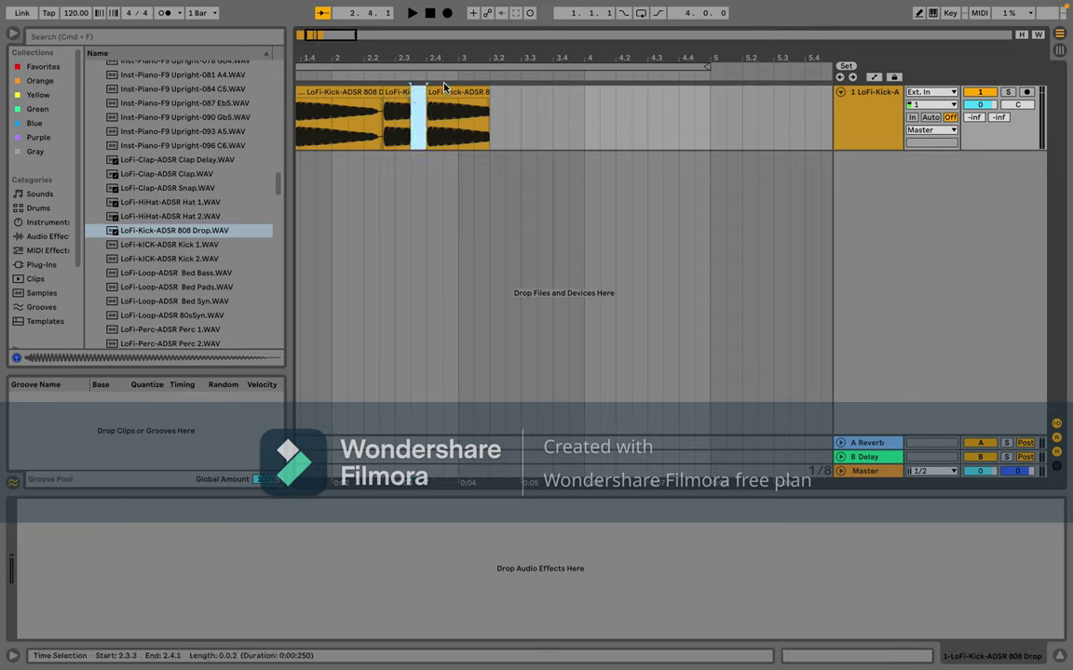
drag(458, 89, 442, 91)
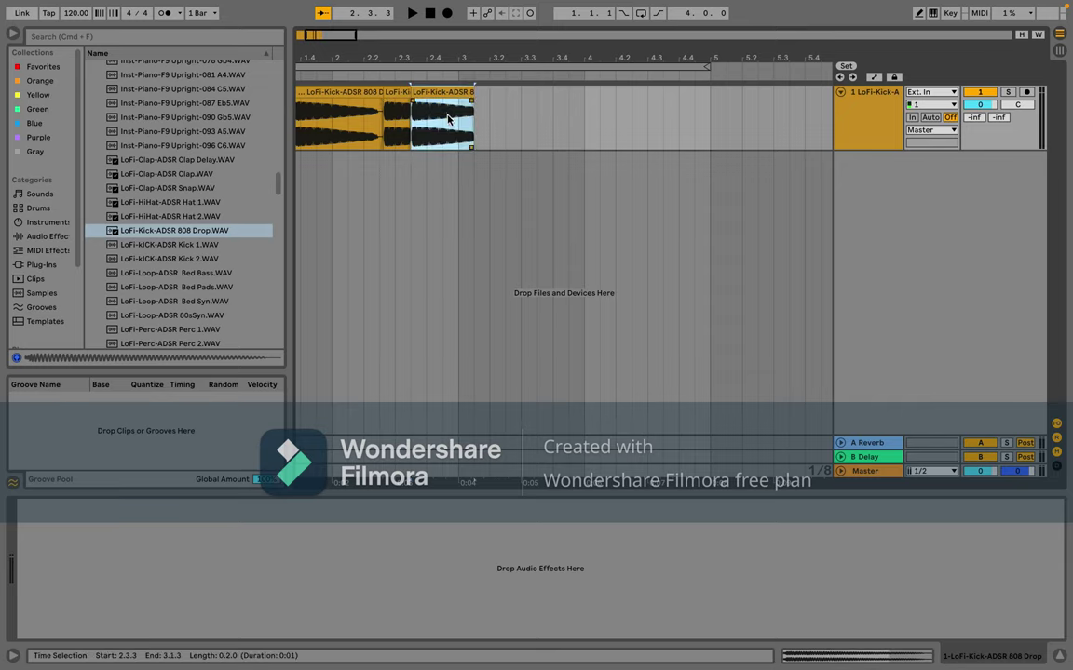
Step: Play the tightened kick pattern from 1.1.1 to check its timing
scroll(419, 141, left, 3)
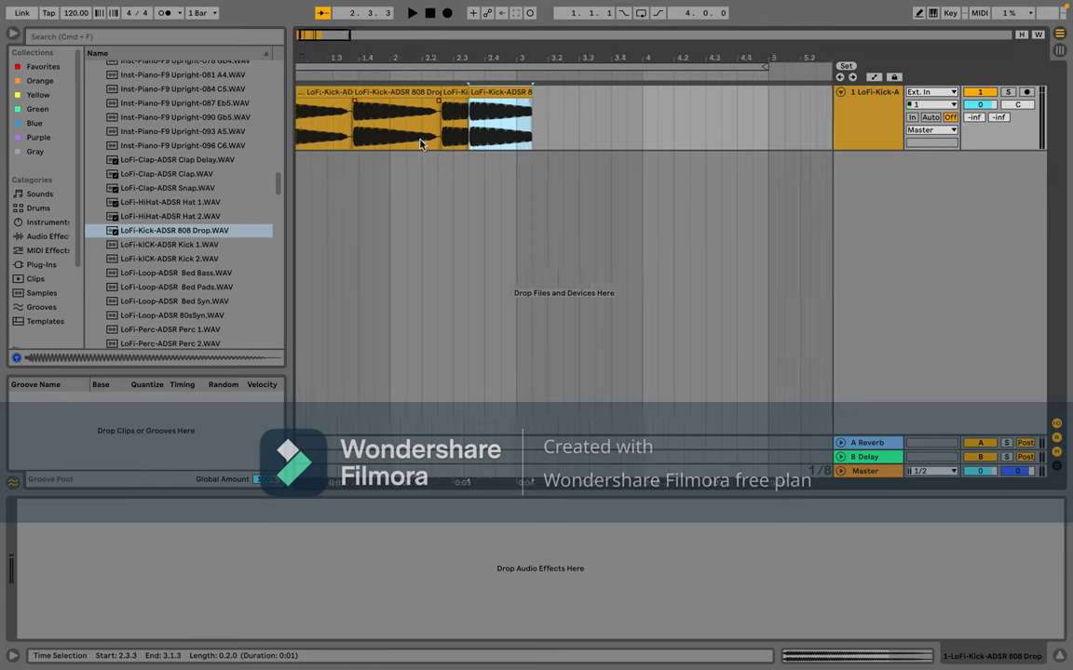
click(297, 129)
key(space)
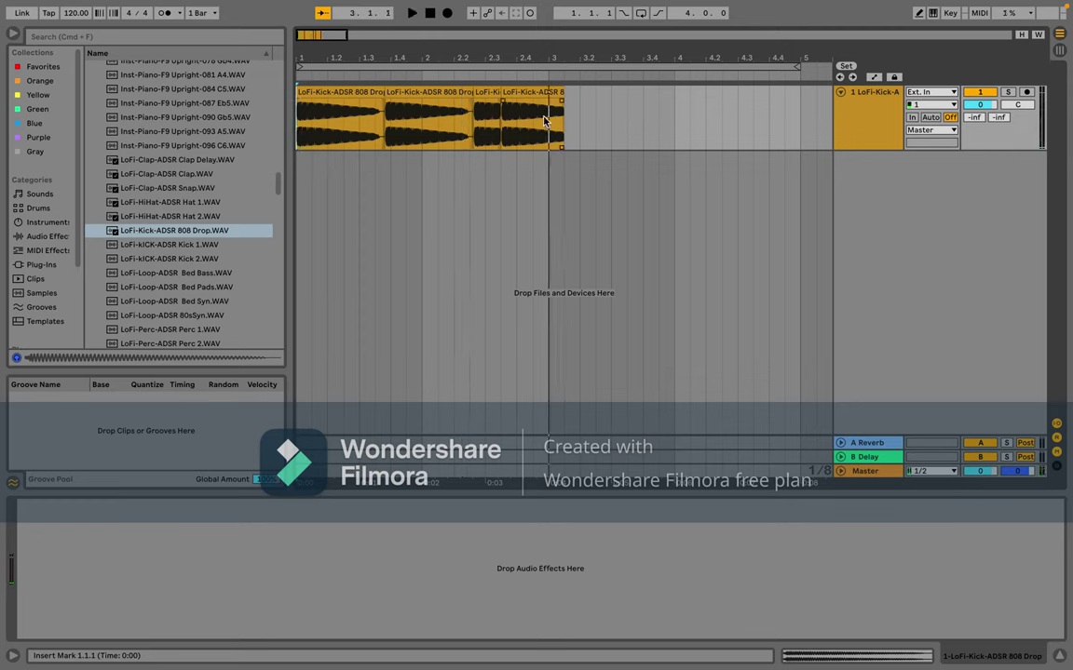
Step: Split the last kick clip at 3.1.1 and delete the tail beyond bar 3
click(505, 90)
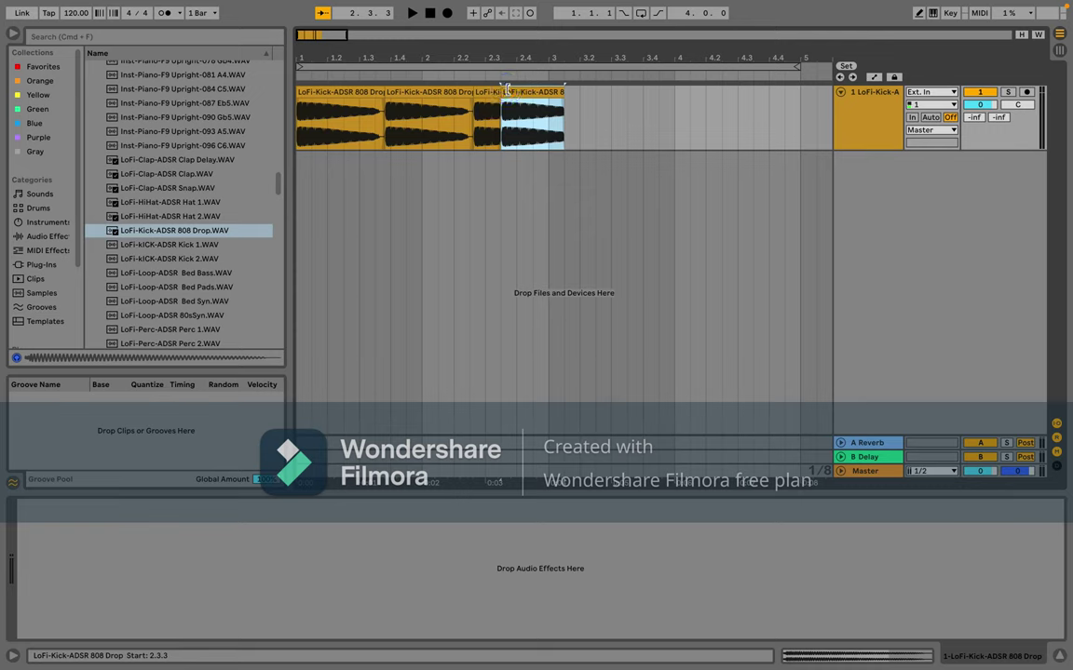
click(544, 117)
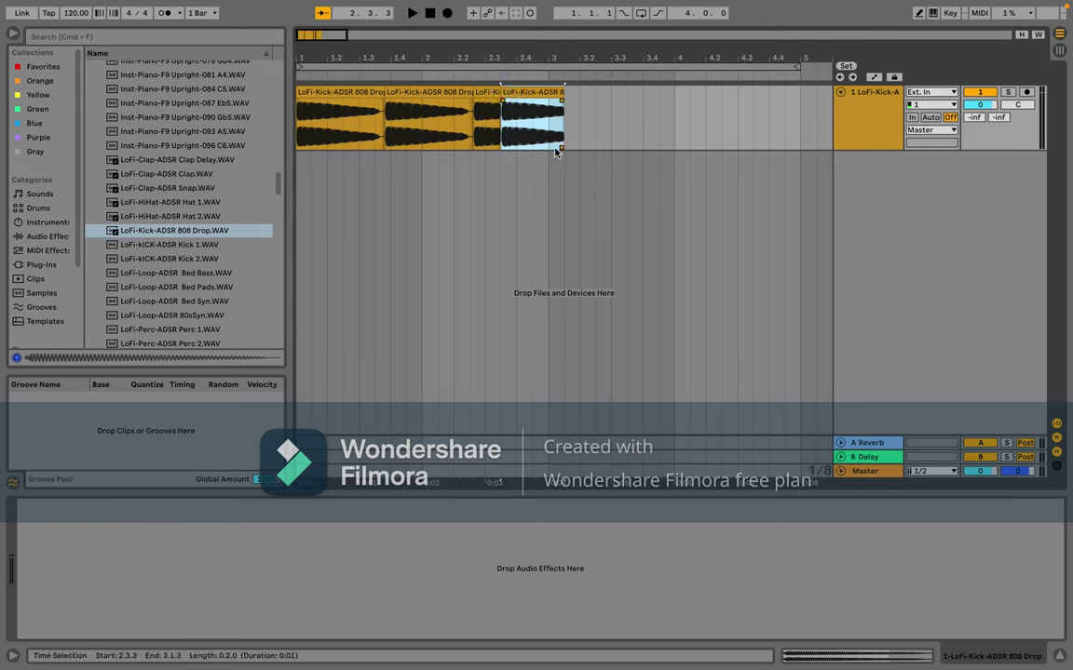
click(549, 139)
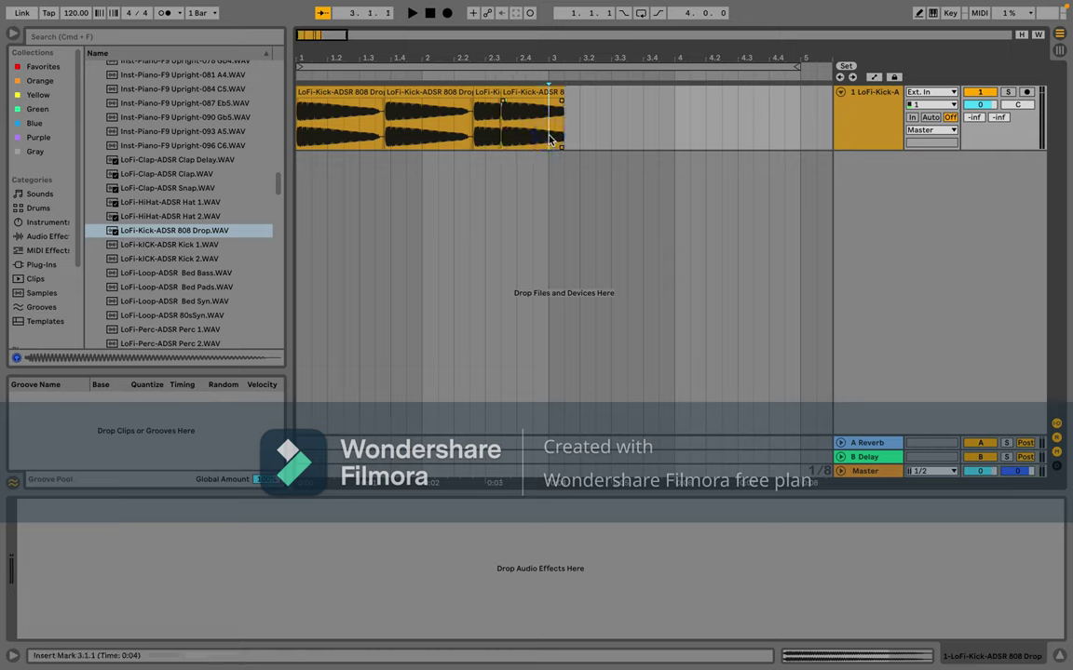
key(super+e)
click(556, 90)
key(Delete)
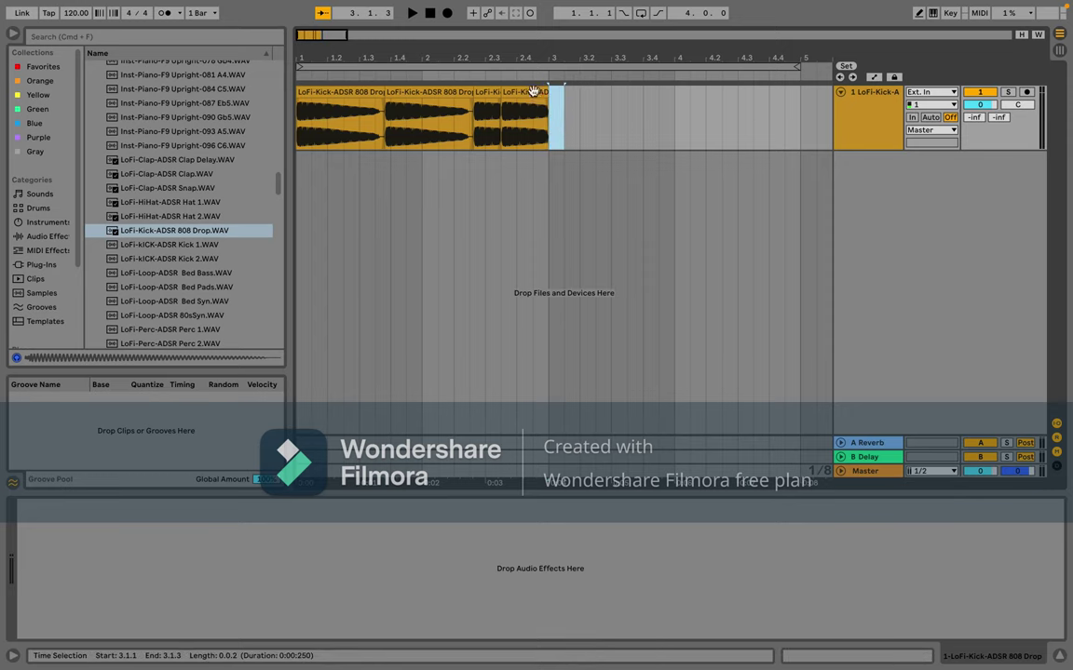
Step: Duplicate the two-bar kick pattern from 1.1.1 to 3.1.1 directly after itself
mouse_move(300, 130)
mouse_down()
mouse_move(456, 125)
mouse_move(546, 142)
mouse_up()
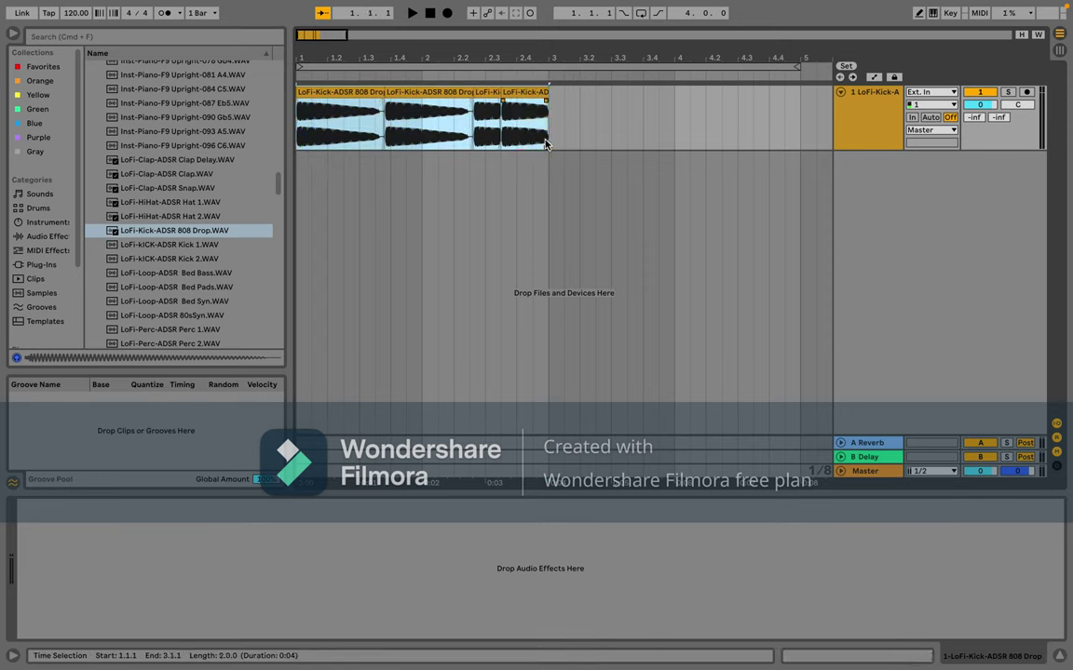
key(super+d)
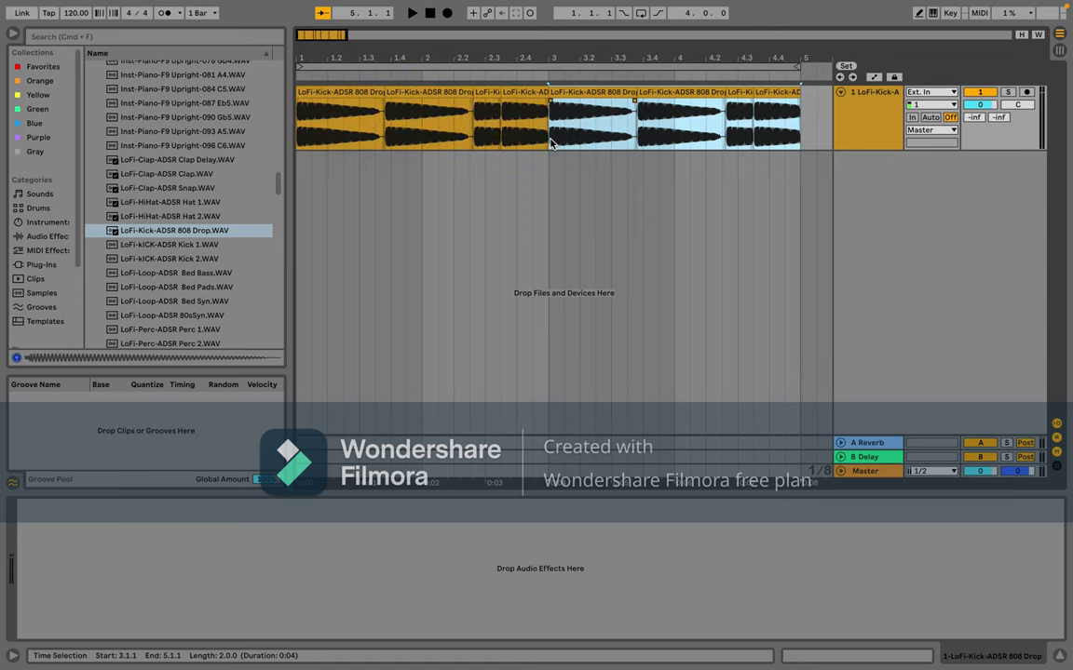
key(minus)
key(minus)
key(minus)
key(minus)
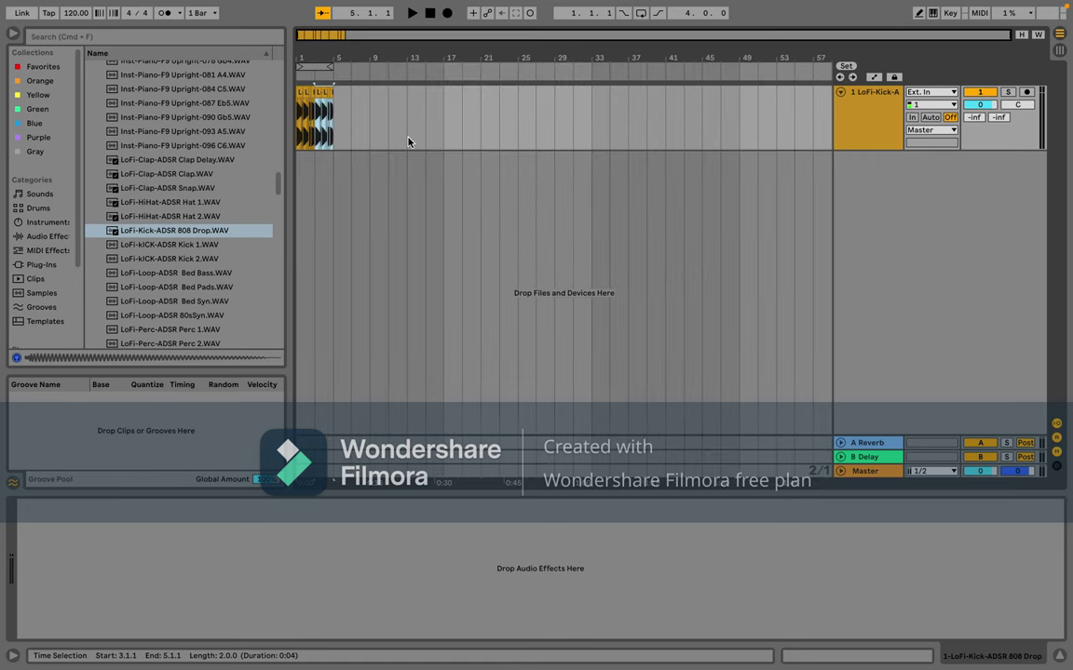
Step: Play the four-bar kick pattern from the start and turn on looping from 1.1.1 to 5.1.1
key(space)
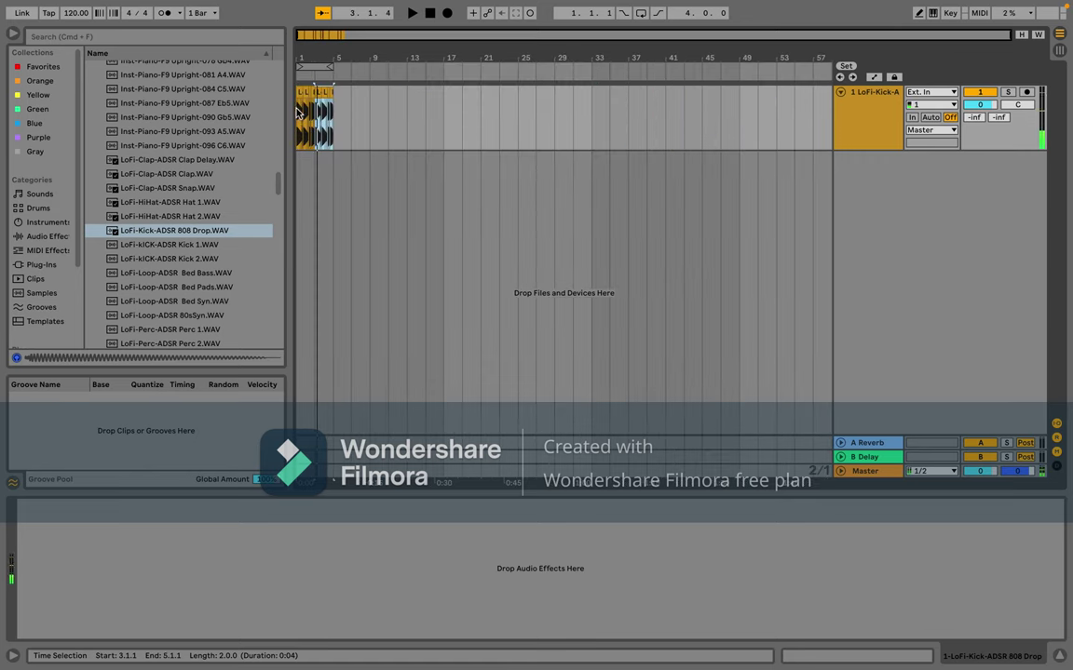
click(298, 112)
key(space)
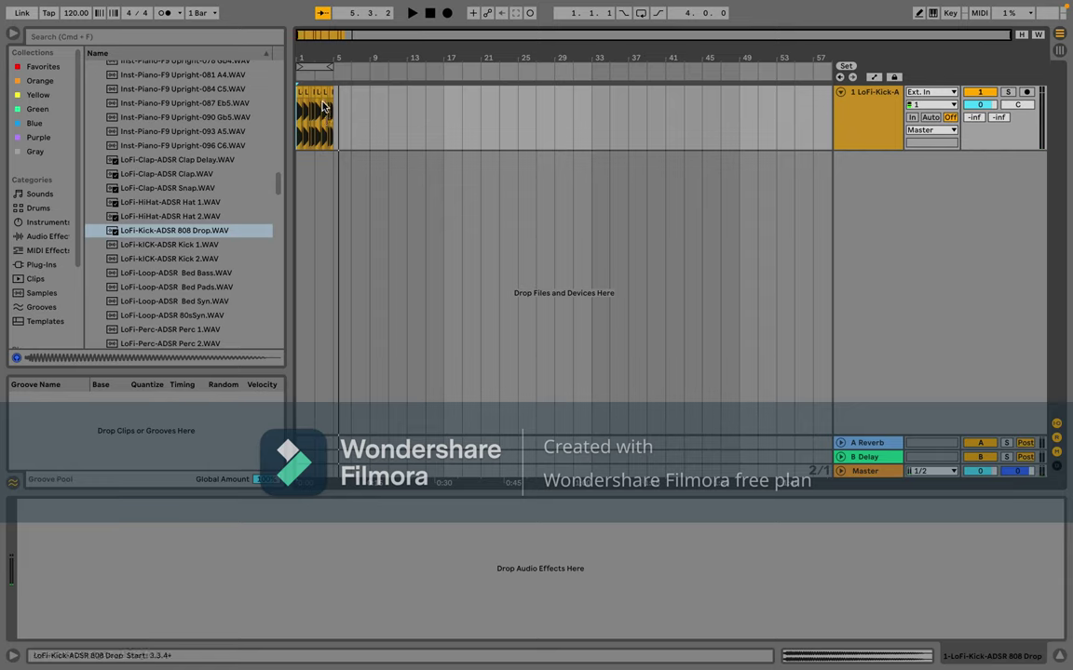
click(315, 66)
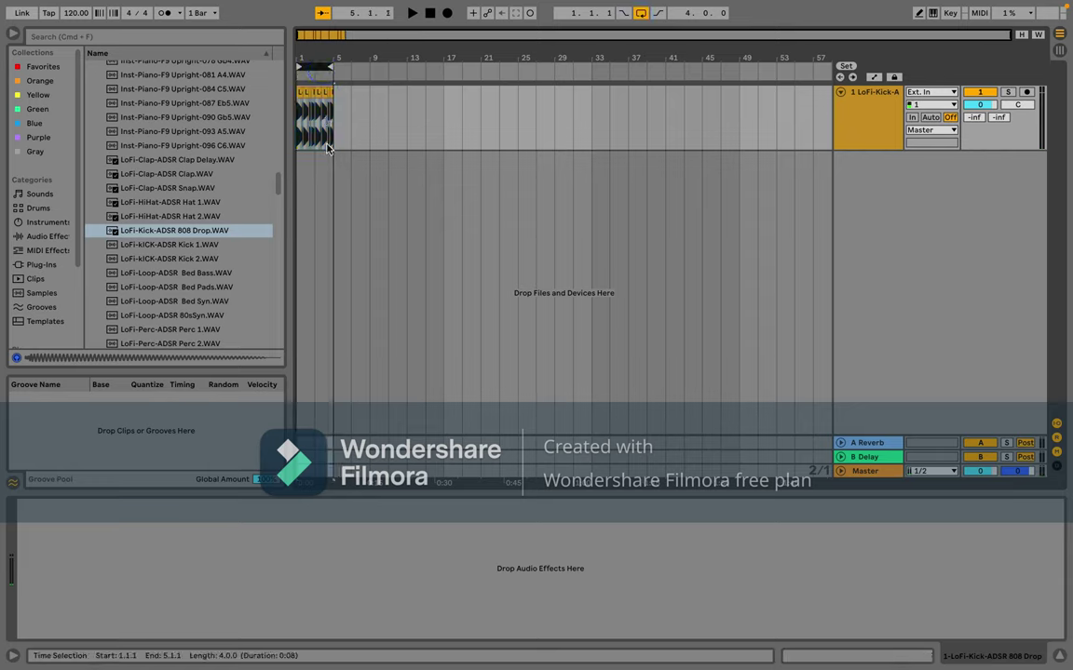
Step: Try moving the second kick clip earlier to about 1.3.1 over the first clip's tail, and undo the move after listening
scroll(328, 149, up, 5)
scroll(328, 149, up, 8)
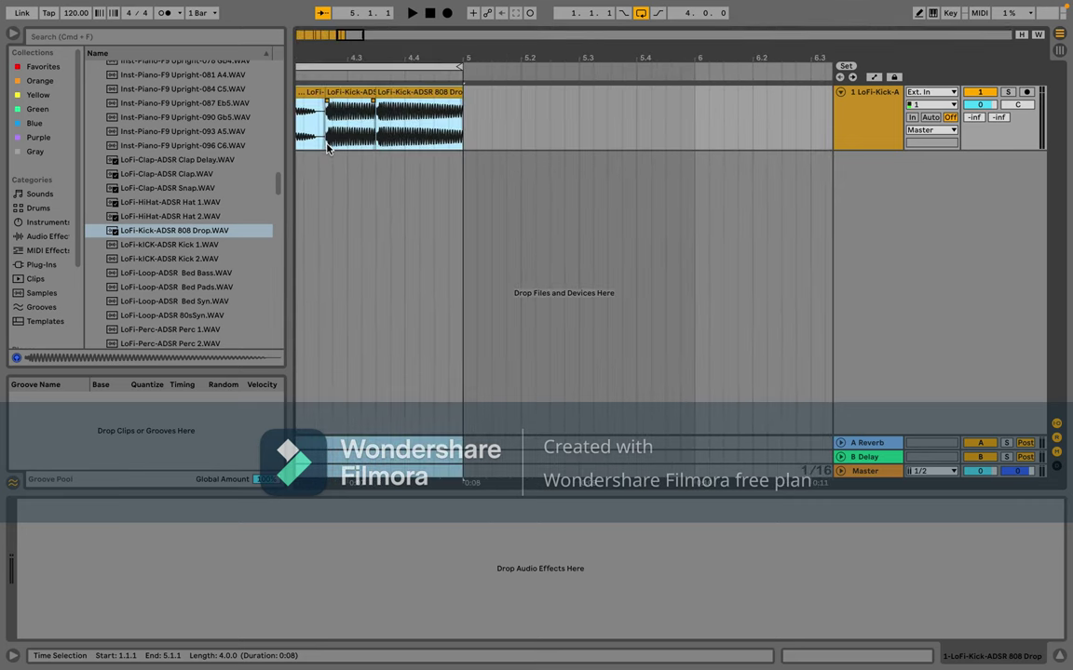
scroll(328, 149, left, 10)
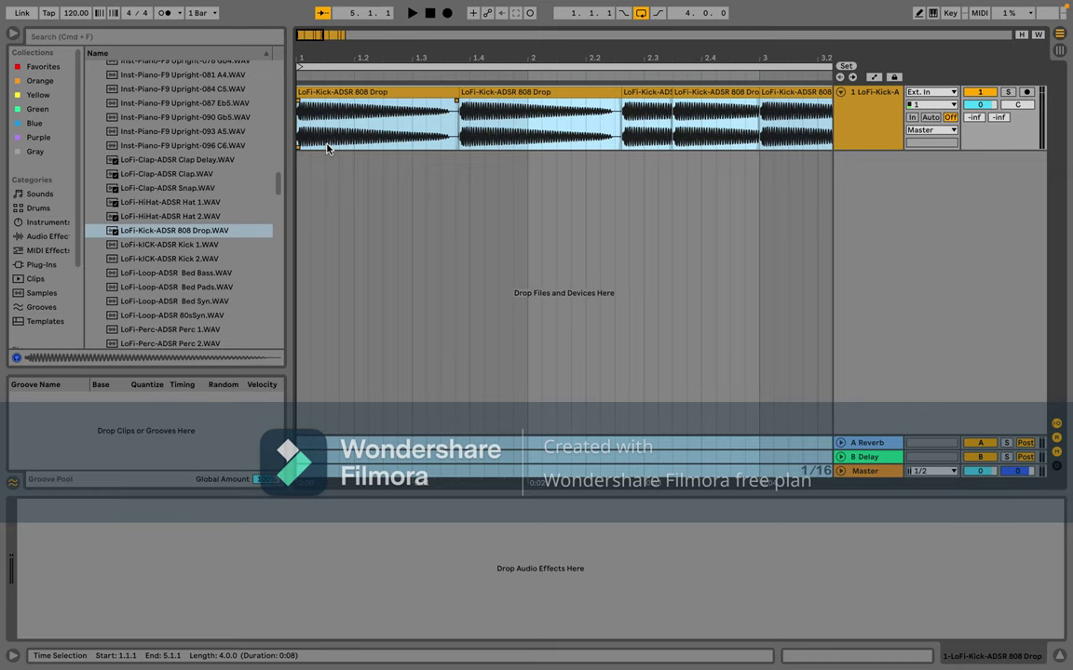
click(466, 106)
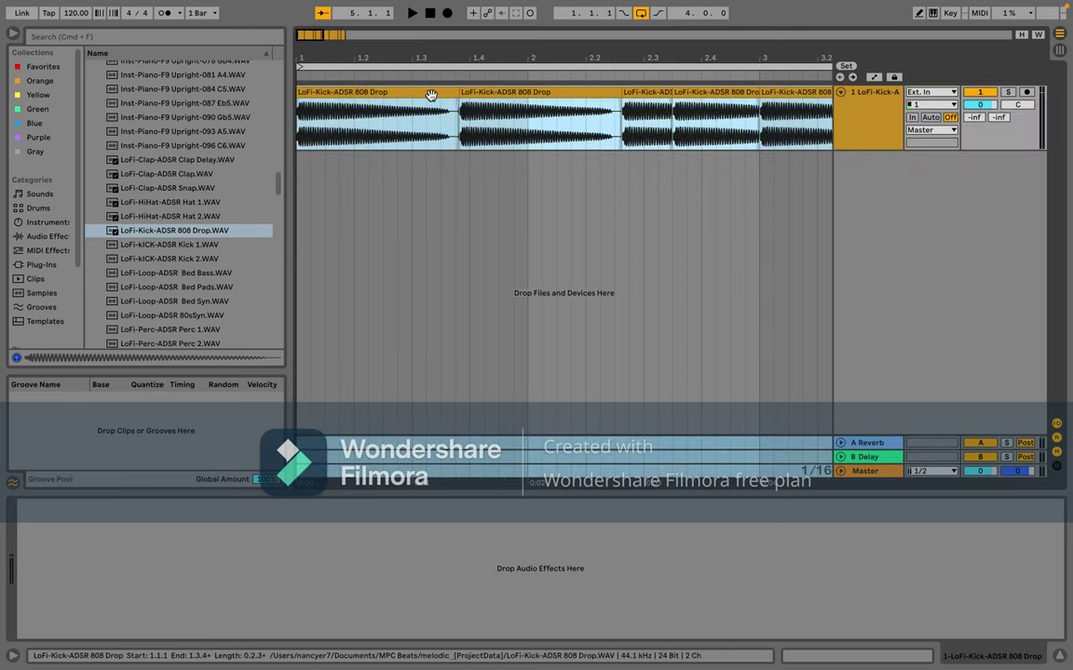
click(428, 129)
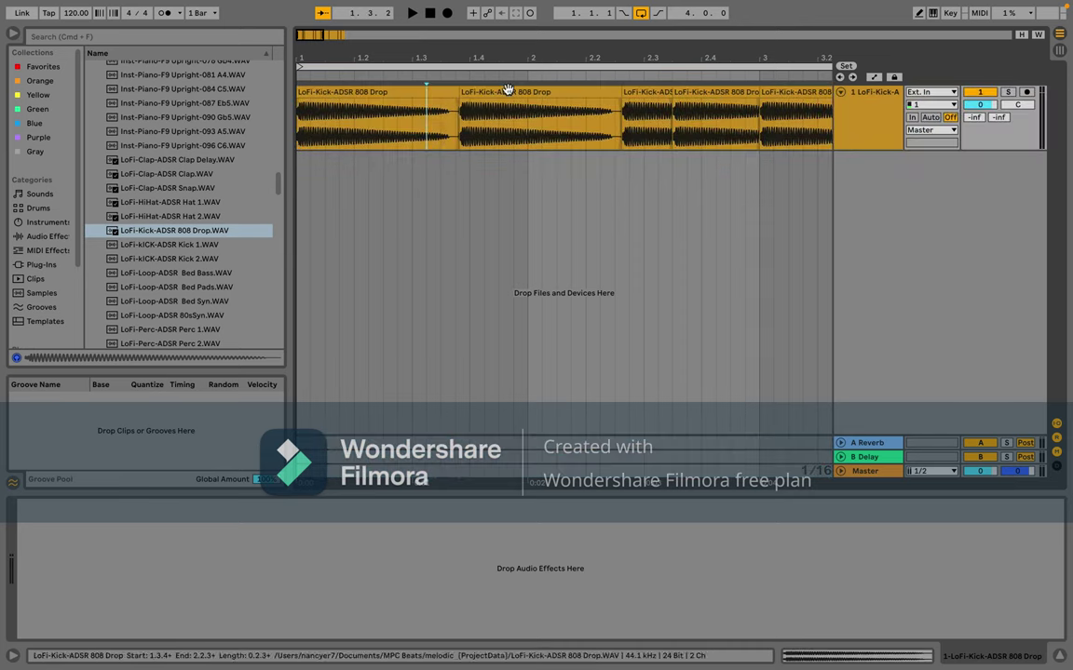
drag(505, 88, 465, 97)
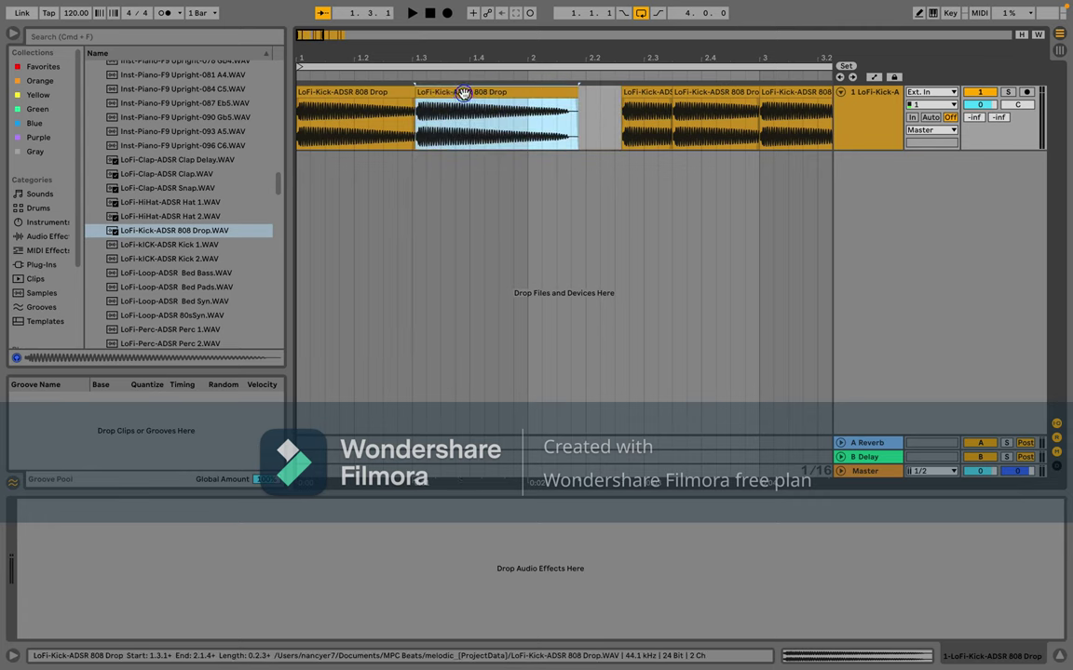
click(302, 124)
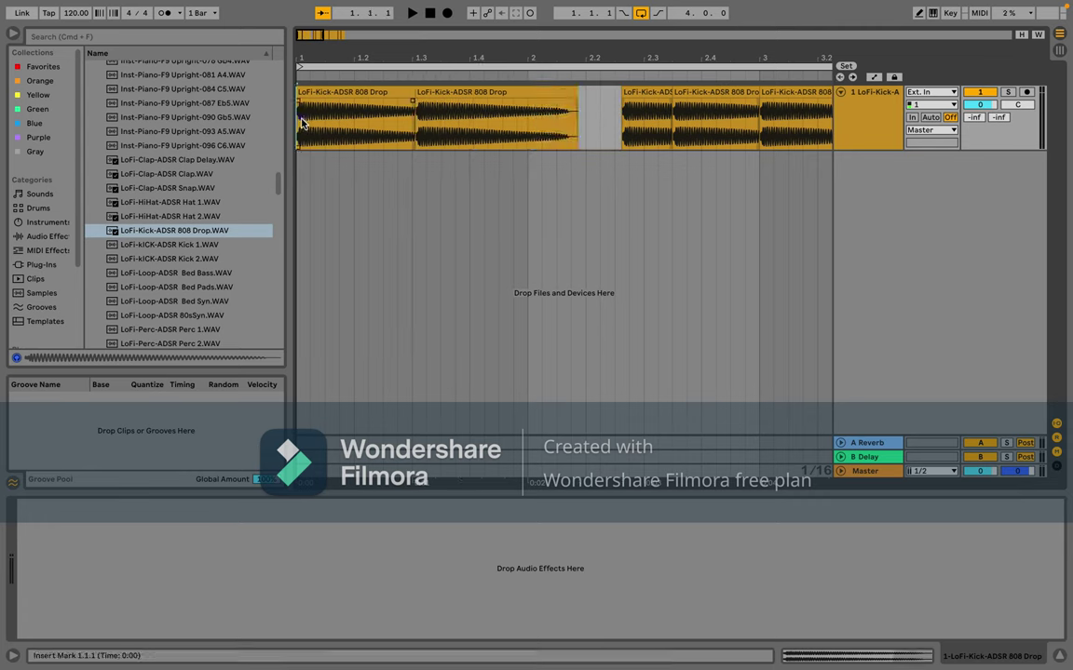
key(space)
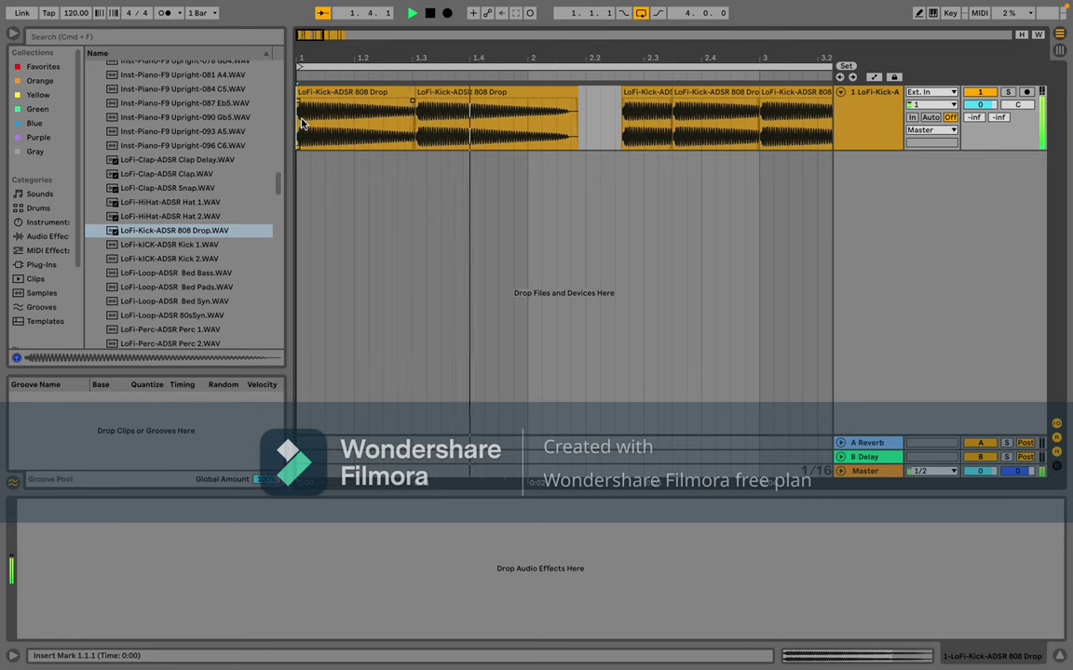
key(super+z)
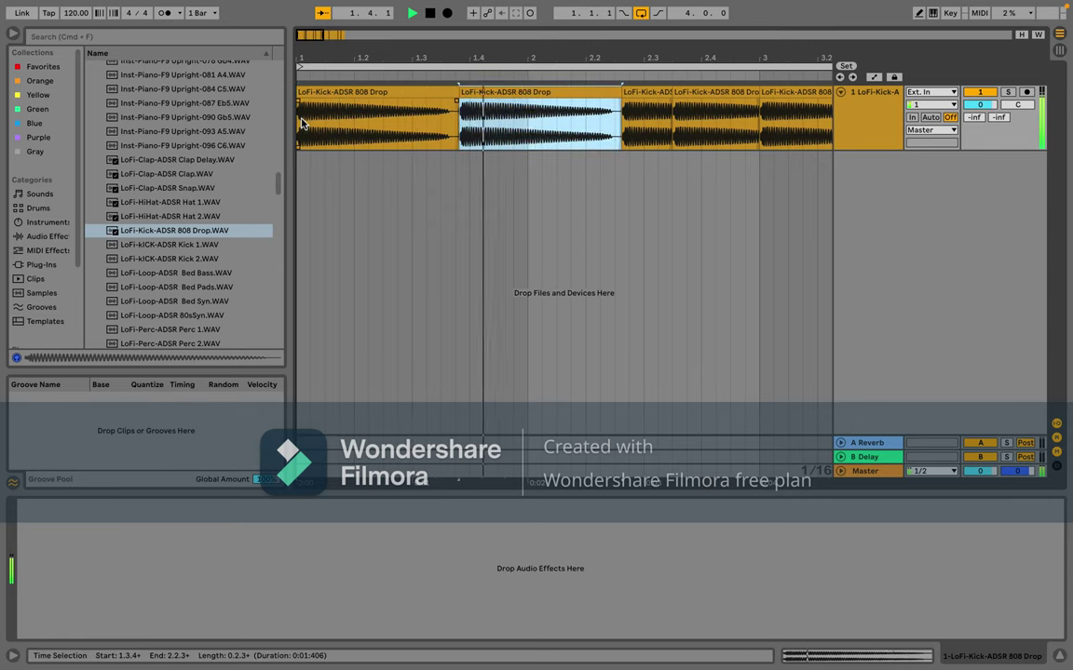
Step: Listen to the restored kick pattern through bar 2 and select the short clip from 2.3.3 to 3.1.1
click(302, 124)
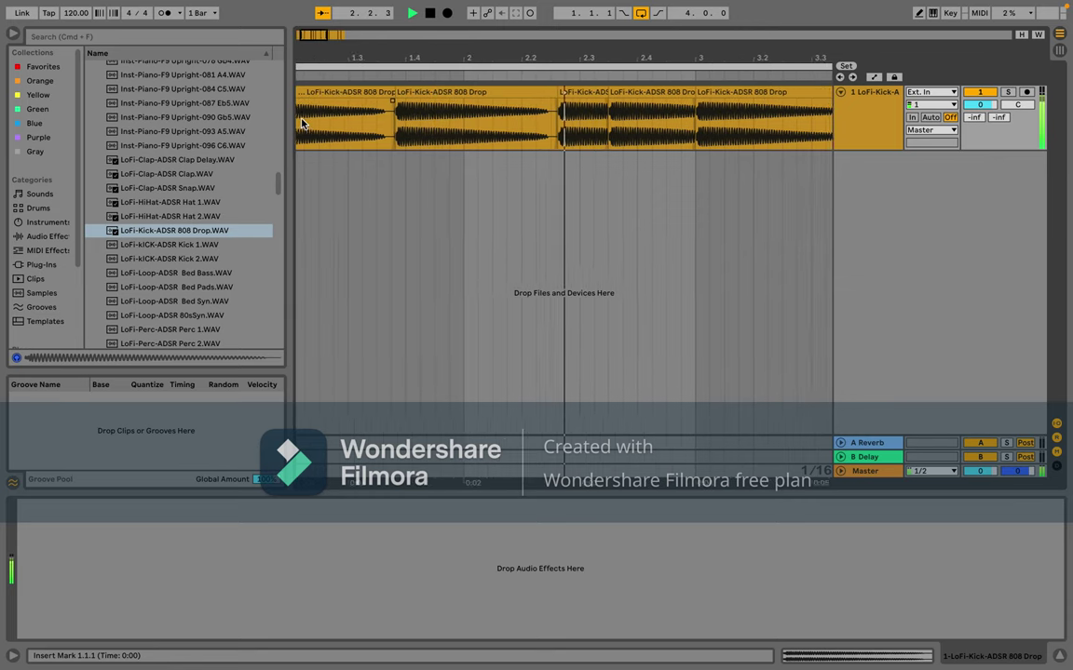
key(space)
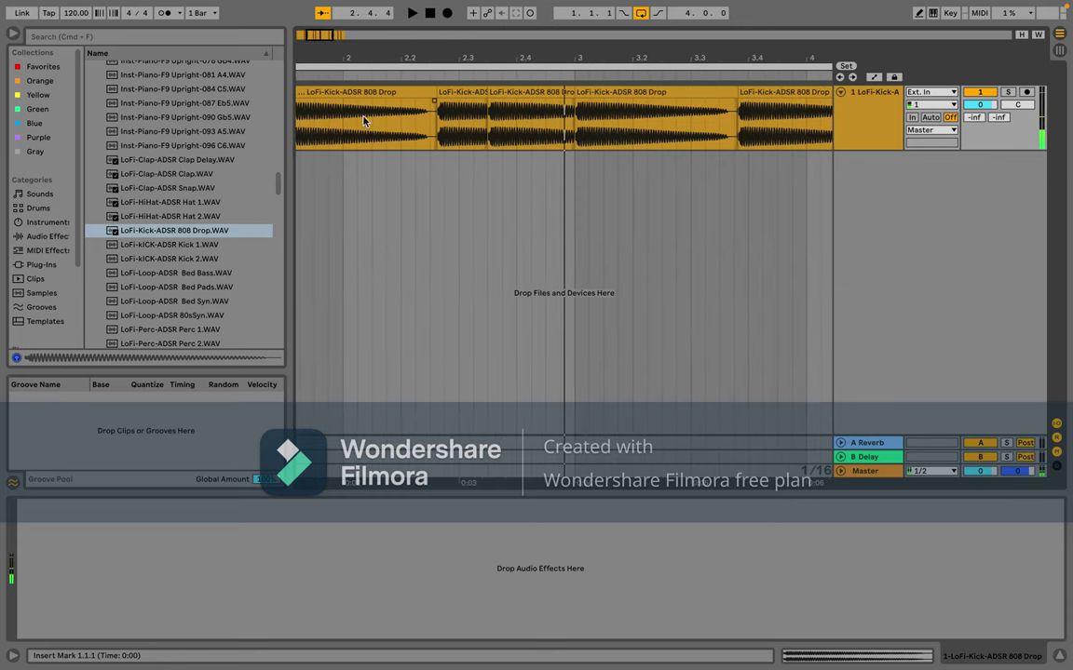
click(508, 96)
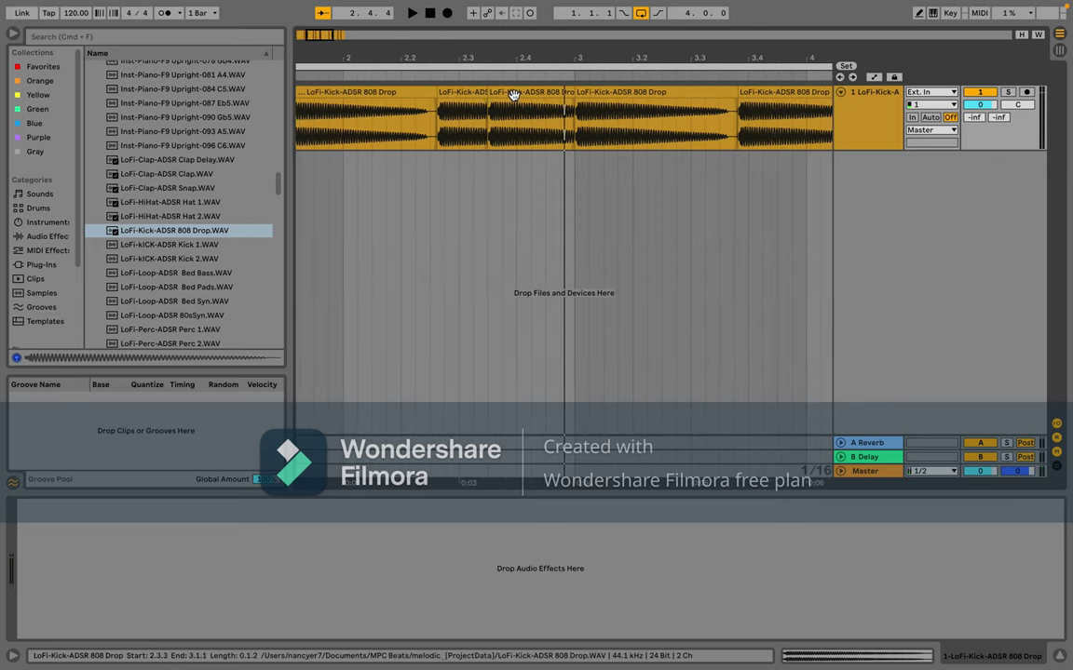
click(513, 95)
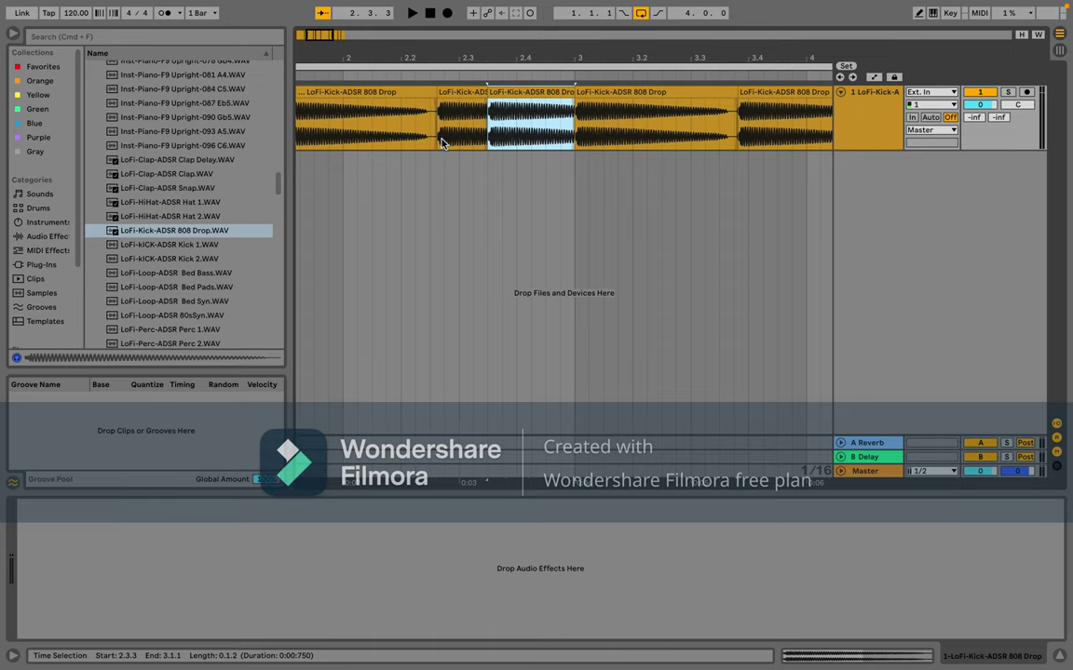
Step: Play the kick pattern from 1.1.1 into bar 3 to check the transition between the repeats
scroll(442, 141, left, 3)
click(298, 127)
key(space)
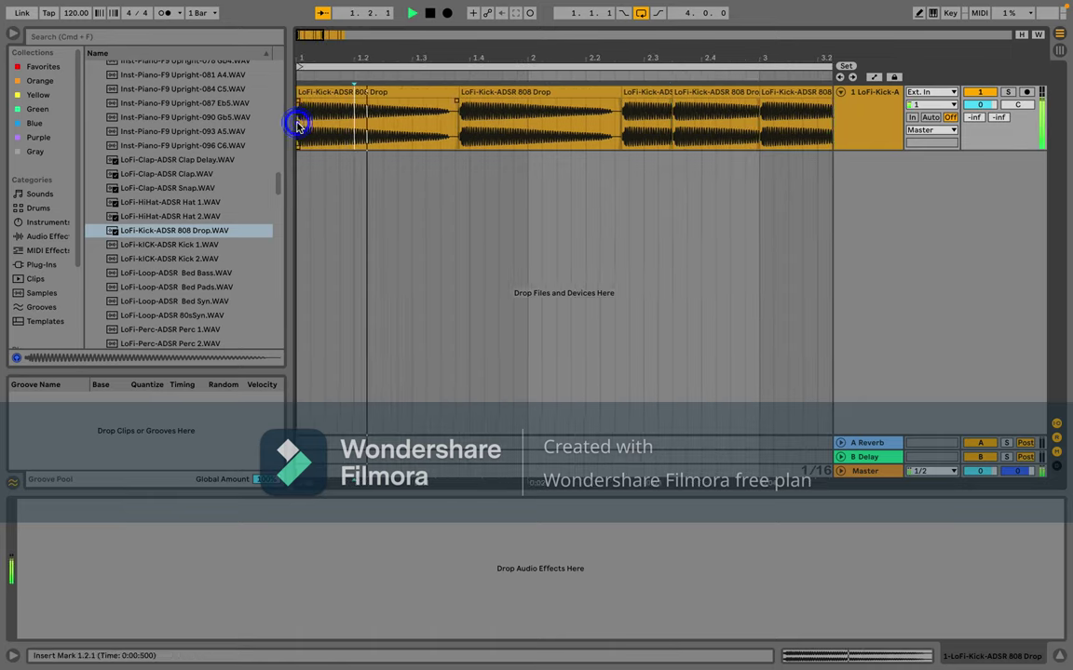
key(space)
click(298, 125)
key(space)
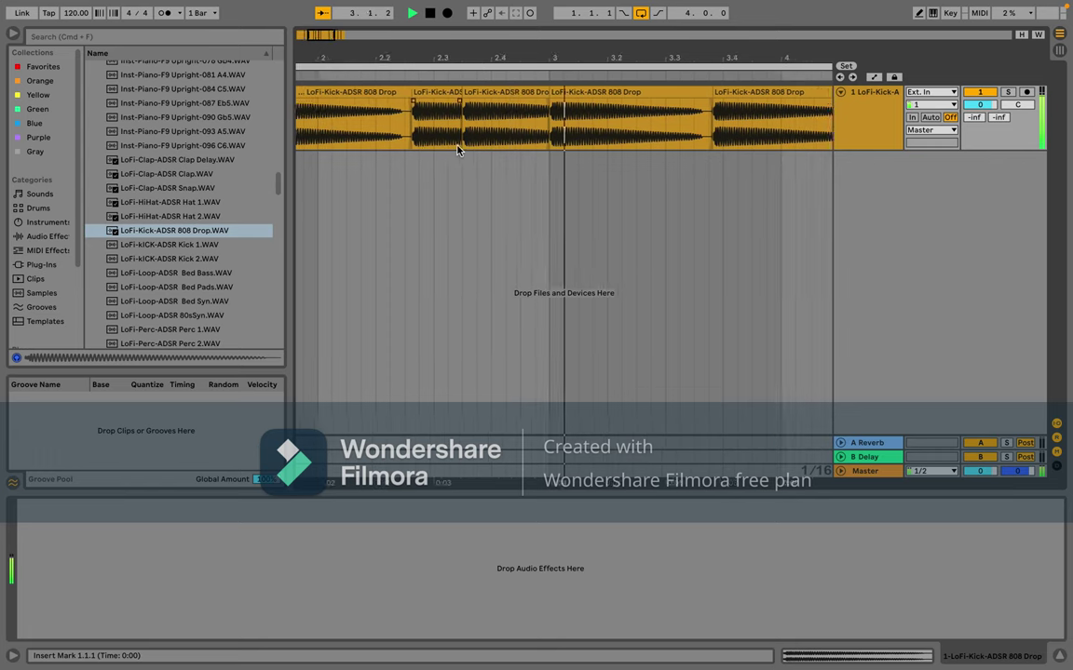
key(space)
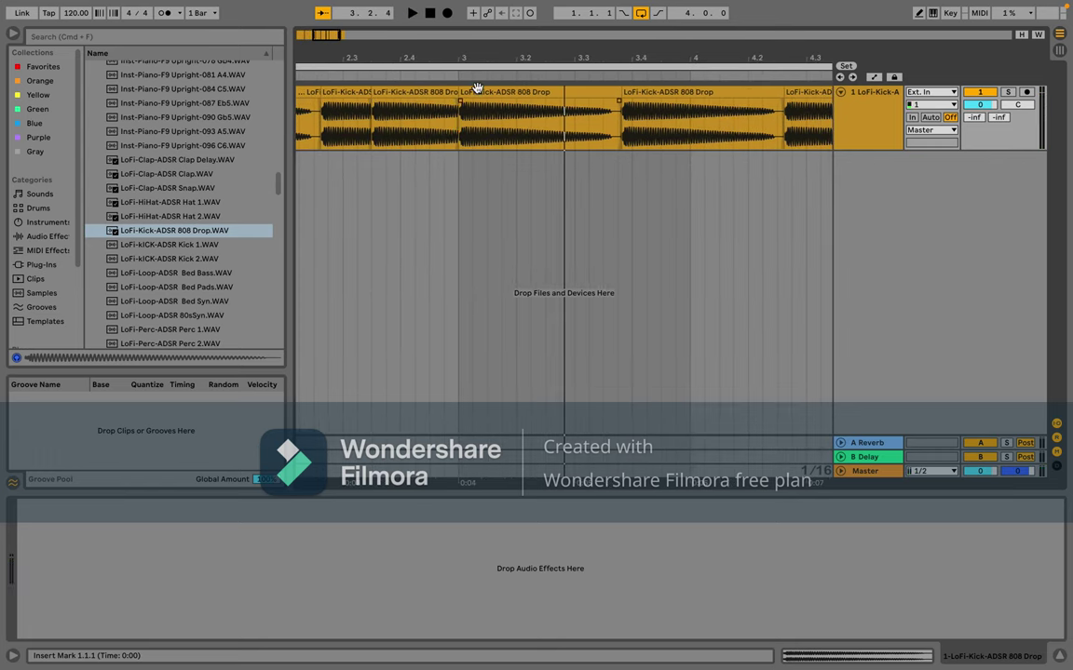
Step: Delete all the kick clips from 1.1.1 to 5.1.1
click(480, 91)
click(469, 109)
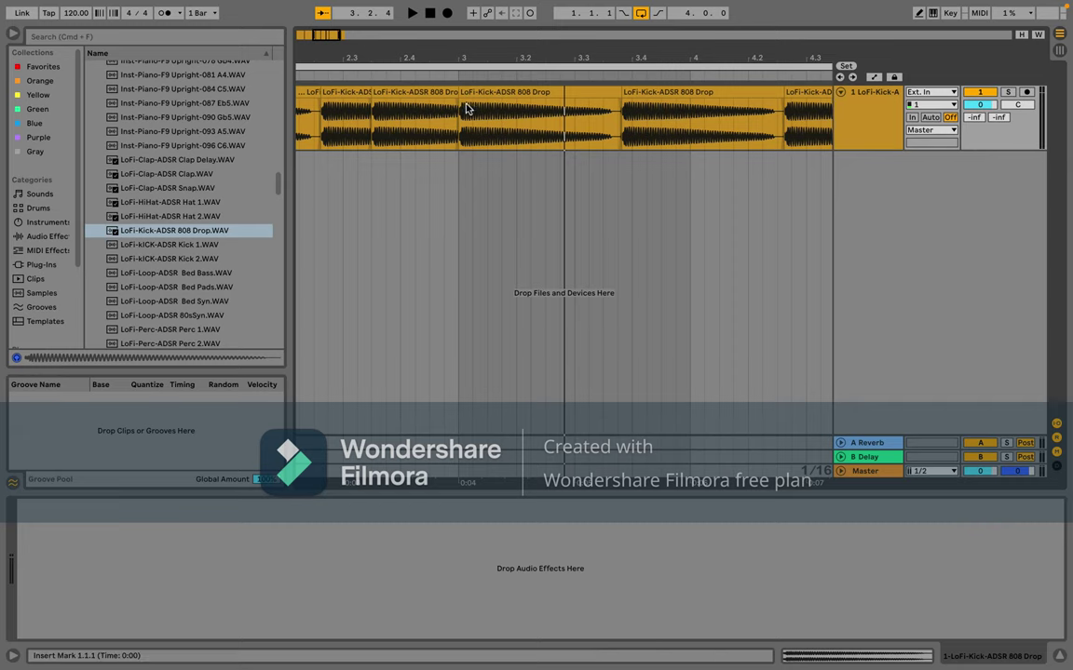
click(884, 147)
key(minus)
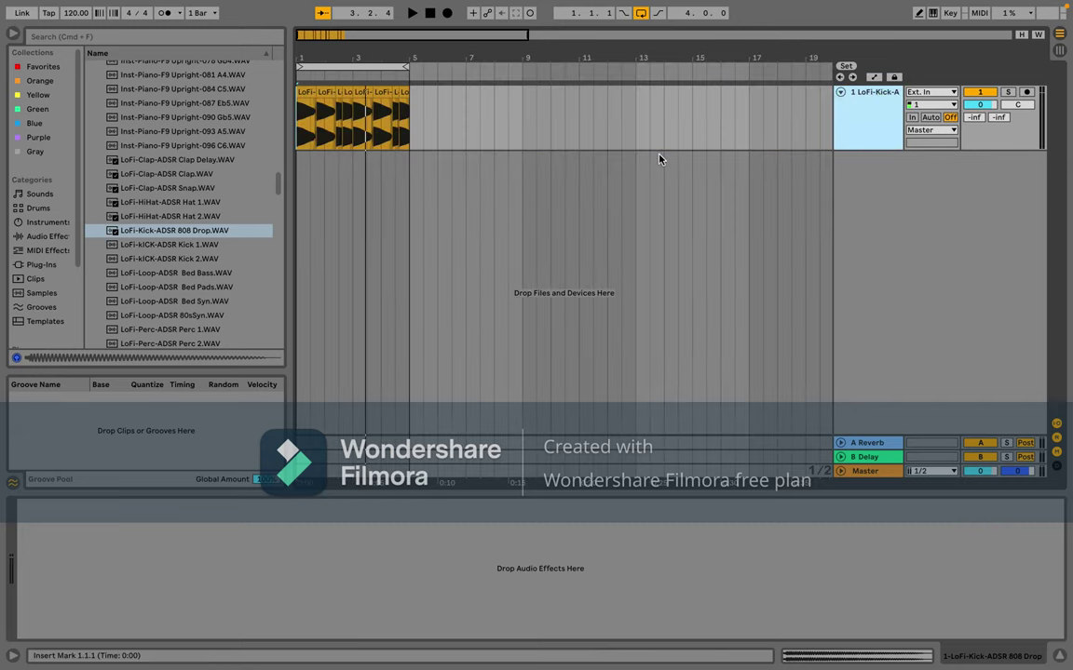
shift+click(410, 113)
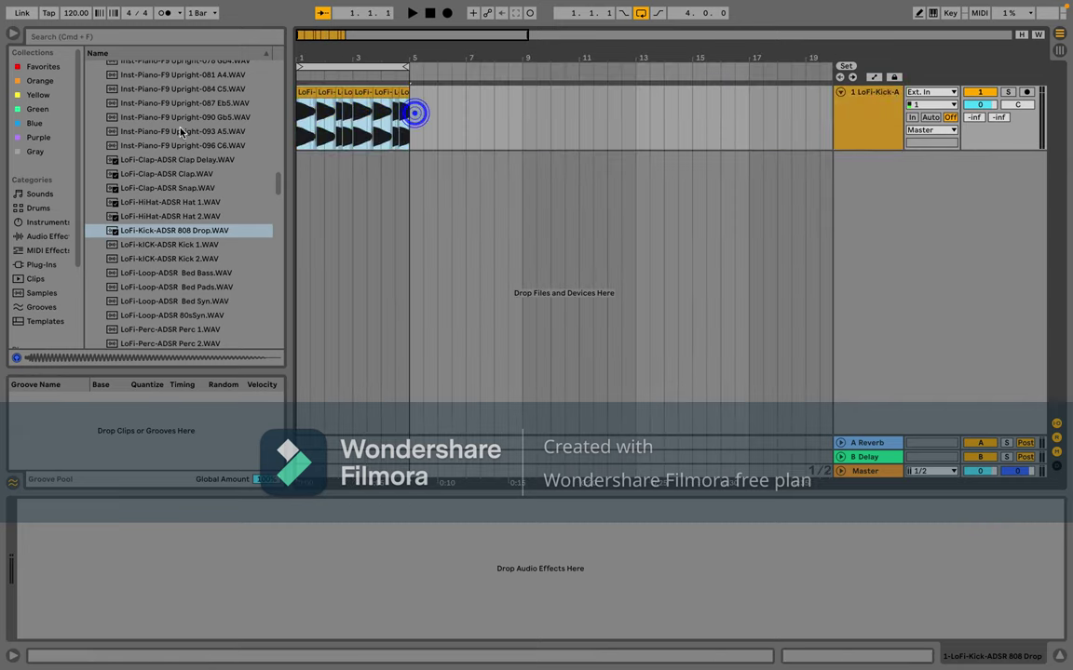
key(Delete)
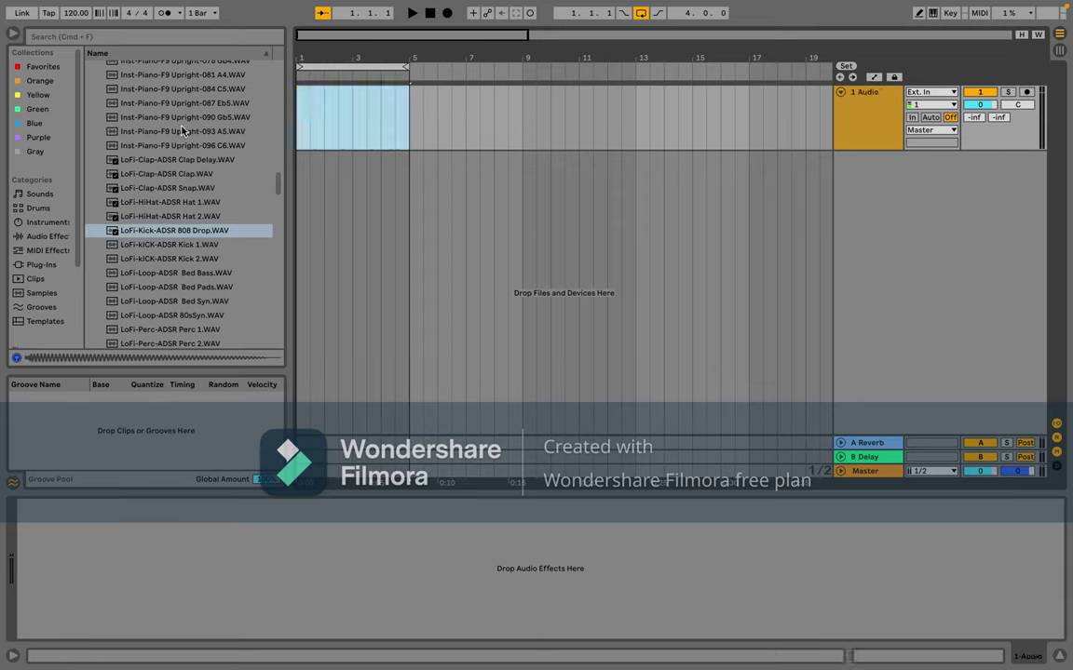
Step: Audition the Kick 1, Kick 2, Bed Bass, Bed Pads and Bed Syn samples
click(197, 244)
click(198, 258)
click(198, 273)
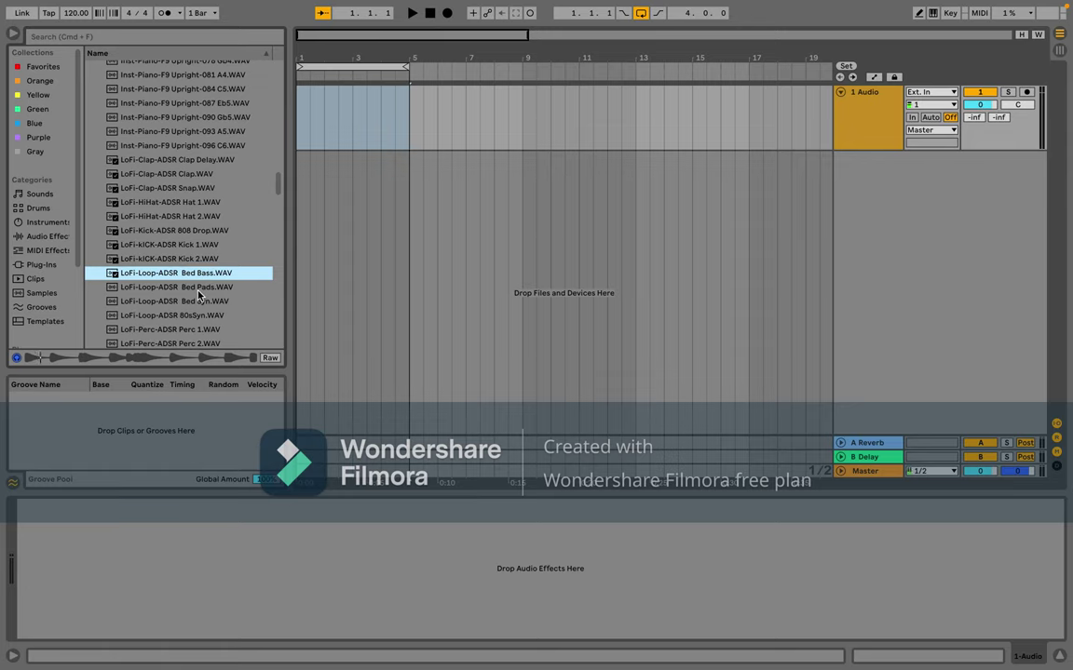
click(197, 289)
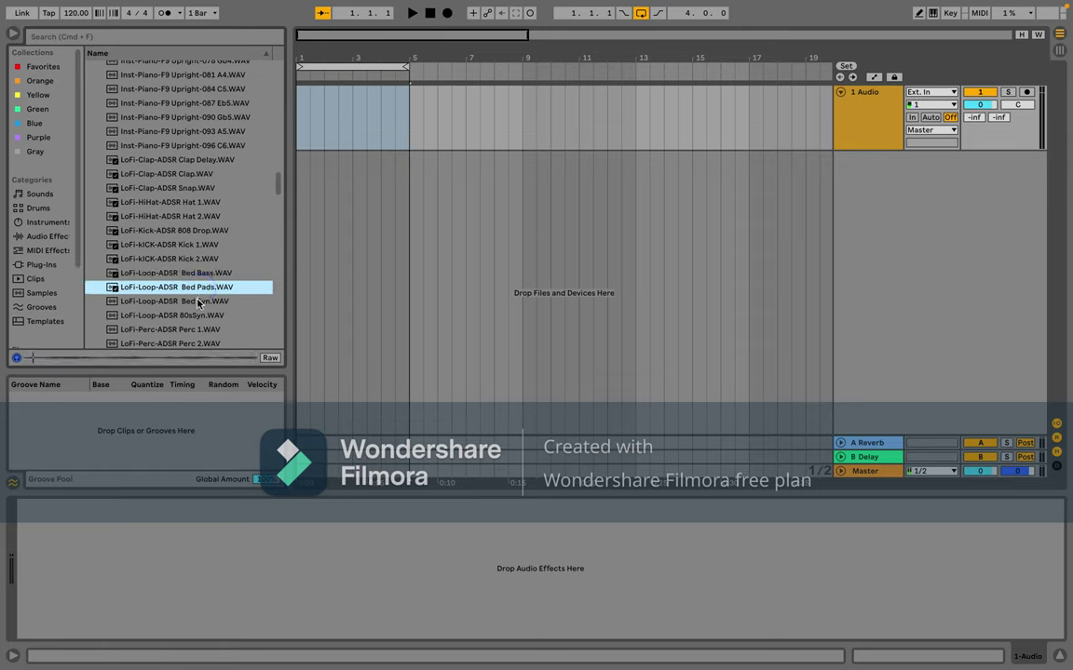
click(197, 302)
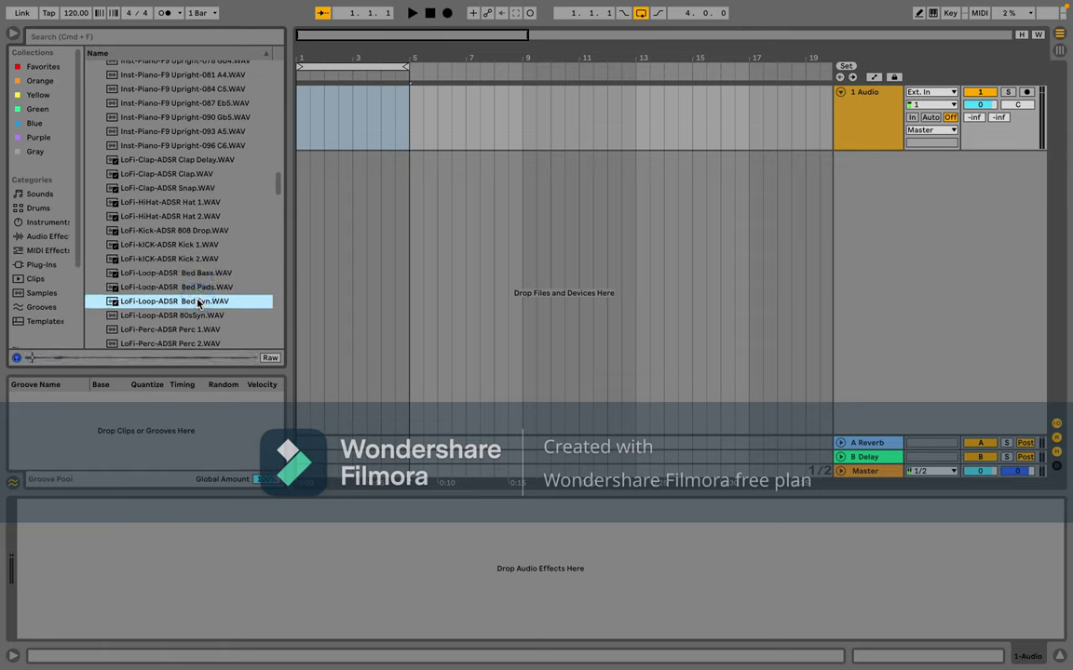
click(135, 357)
Step: Place LoFi-Loop-ADSR Bed Syn.WAV on the audio track at 1.1.1 and split the clip at 9.1.1
drag(187, 302, 301, 116)
click(523, 131)
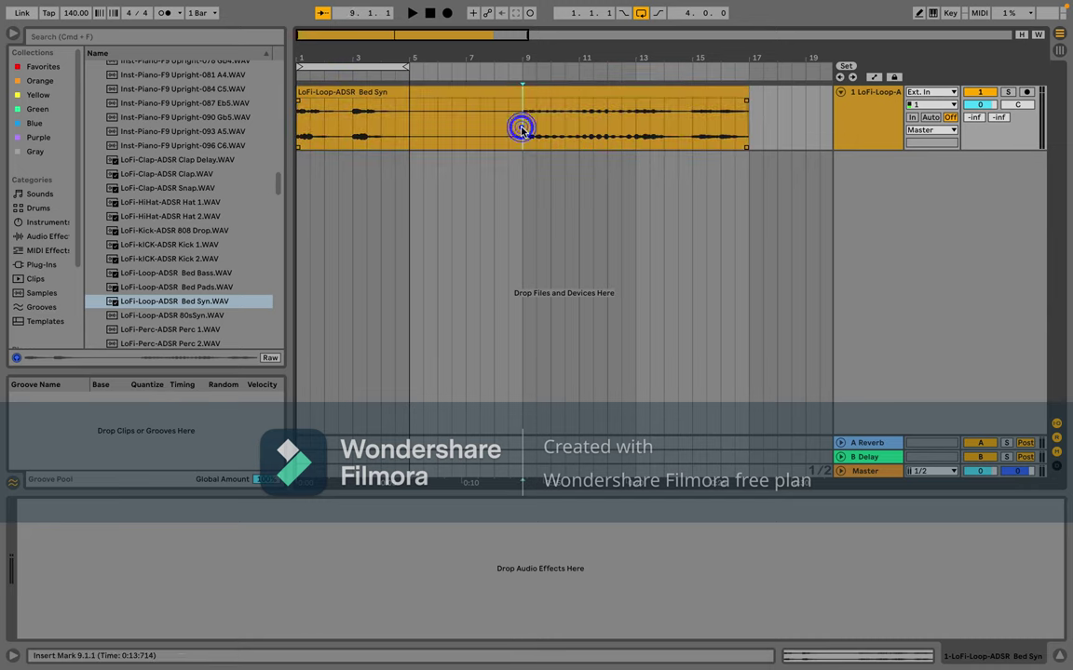
key(super+e)
Step: Delete the first half of the Bed Syn clip and move the remaining half to 1.1.1
click(490, 90)
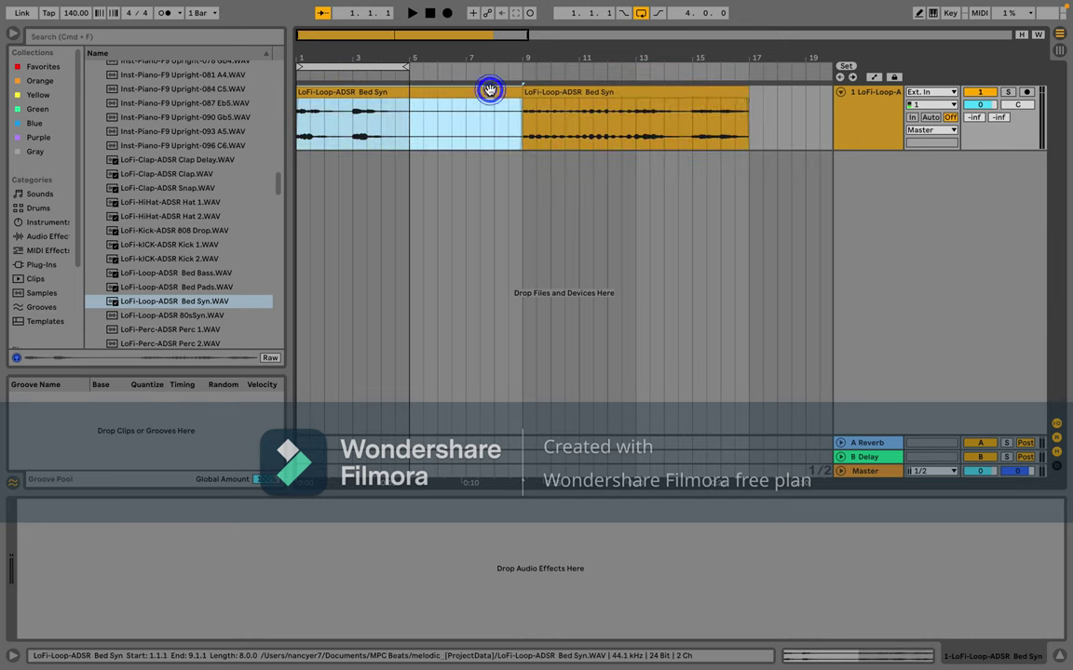
key(Delete)
drag(579, 91, 316, 93)
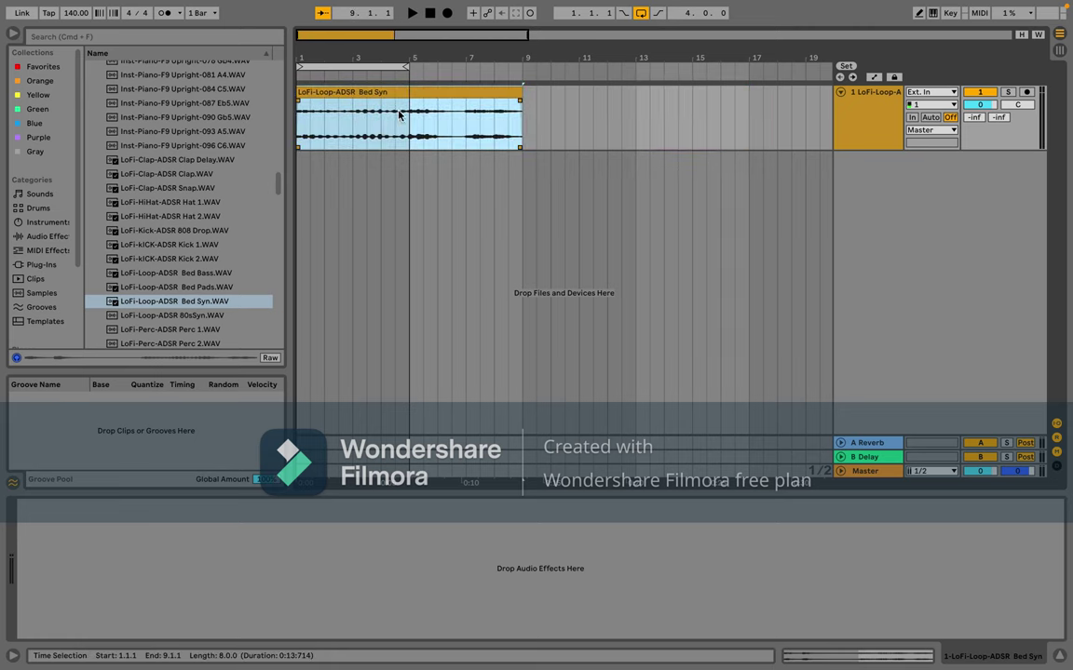
Step: Play the trimmed Bed Syn clip and extend the loop end to 9.1.1 to cover its eight bars
key(space)
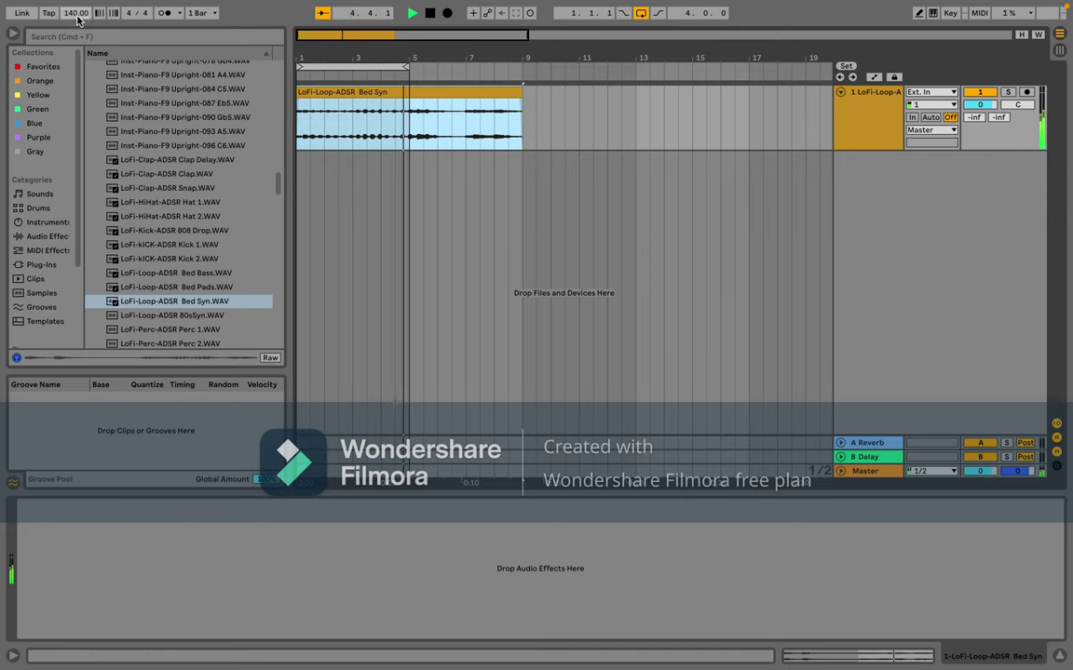
click(424, 130)
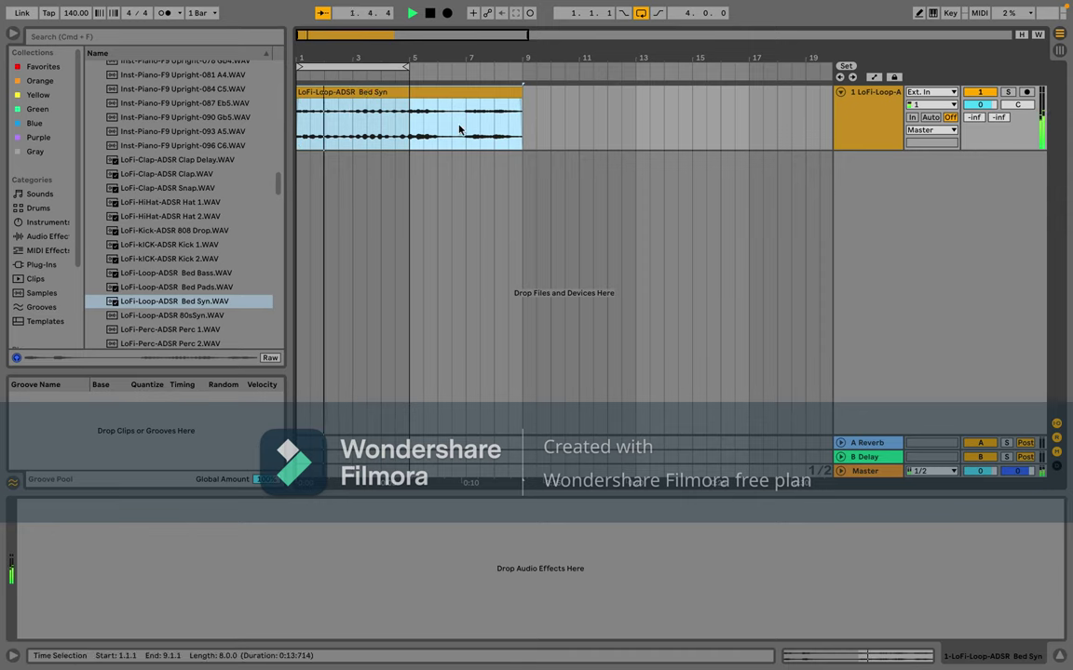
click(391, 94)
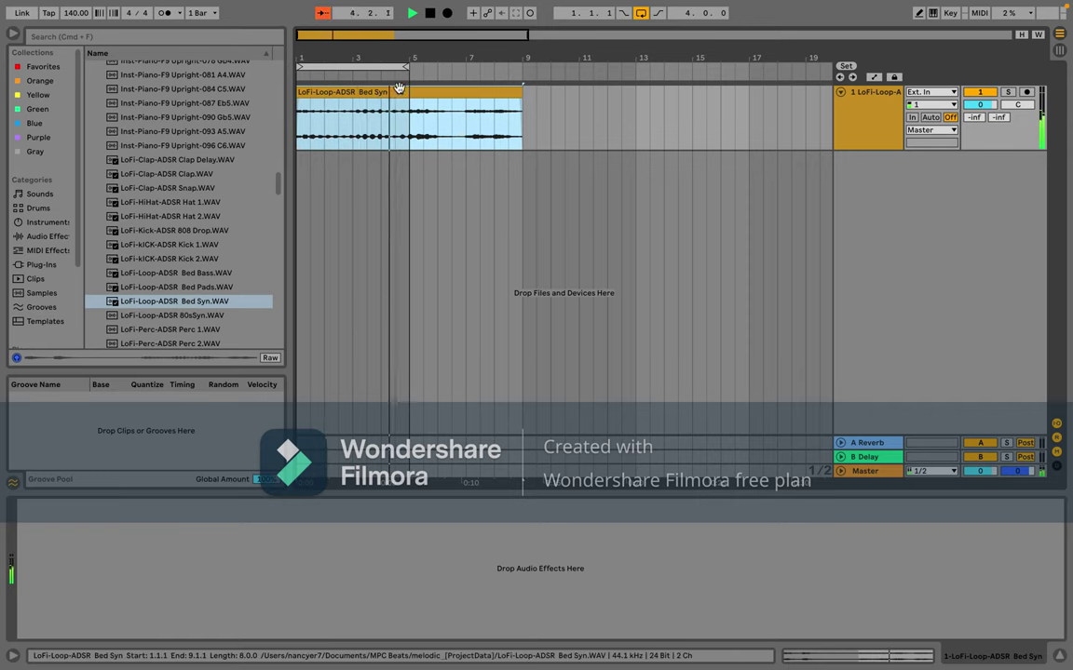
drag(410, 67, 522, 68)
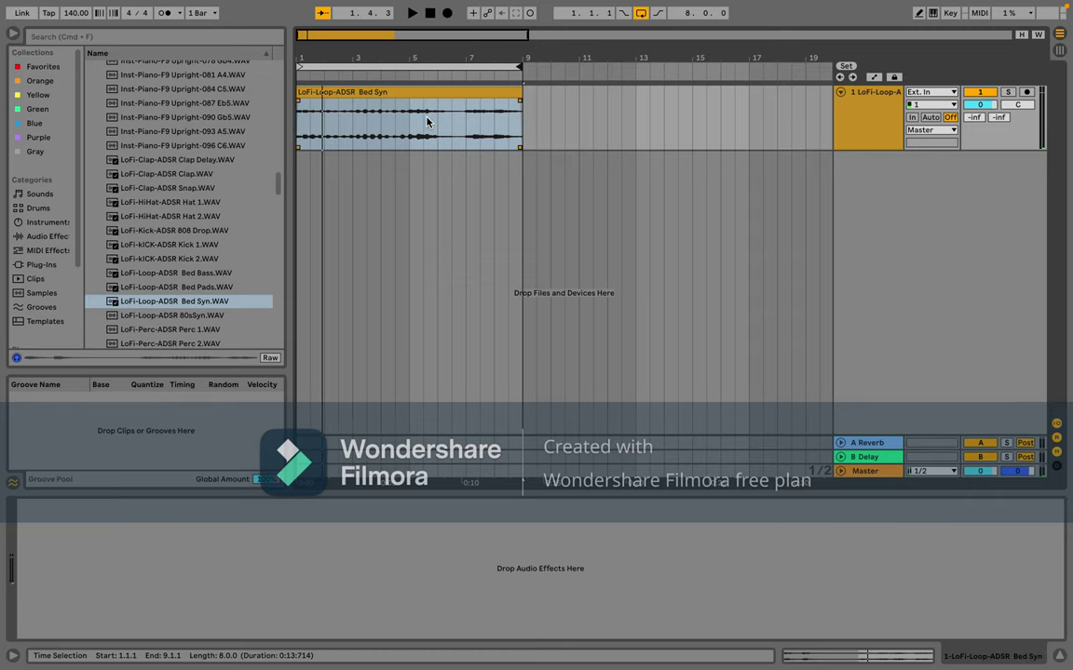
Step: Replace the Bed Syn clip with LoFi-Loop-ADSR 80sSyn.WAV at 1.1.1 and extend the loop end to 17.1.1
key(Delete)
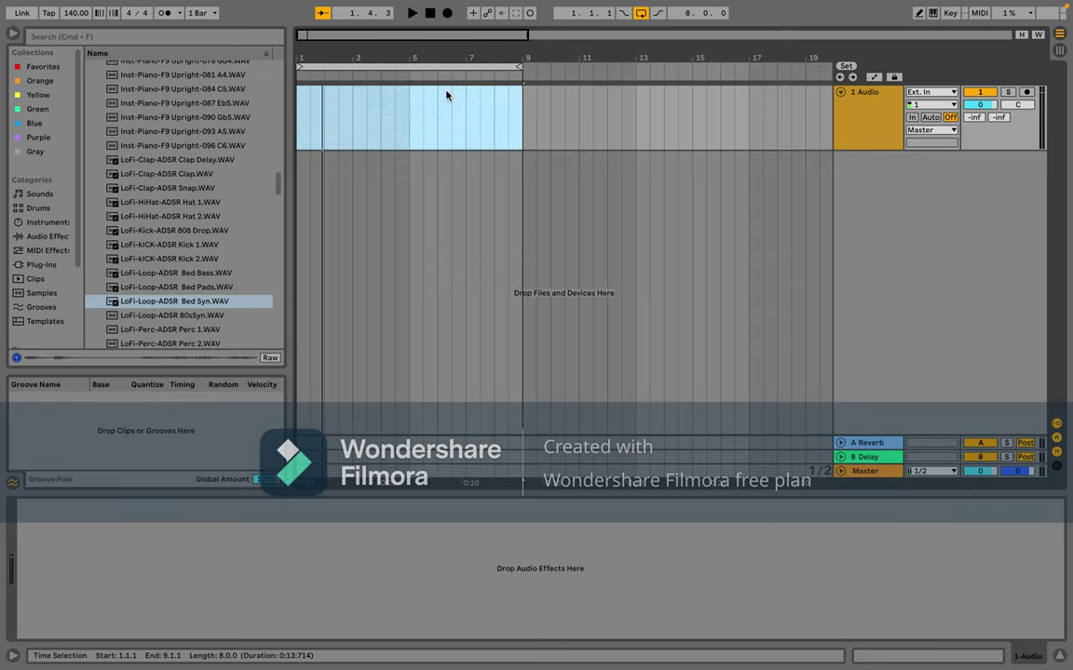
click(189, 315)
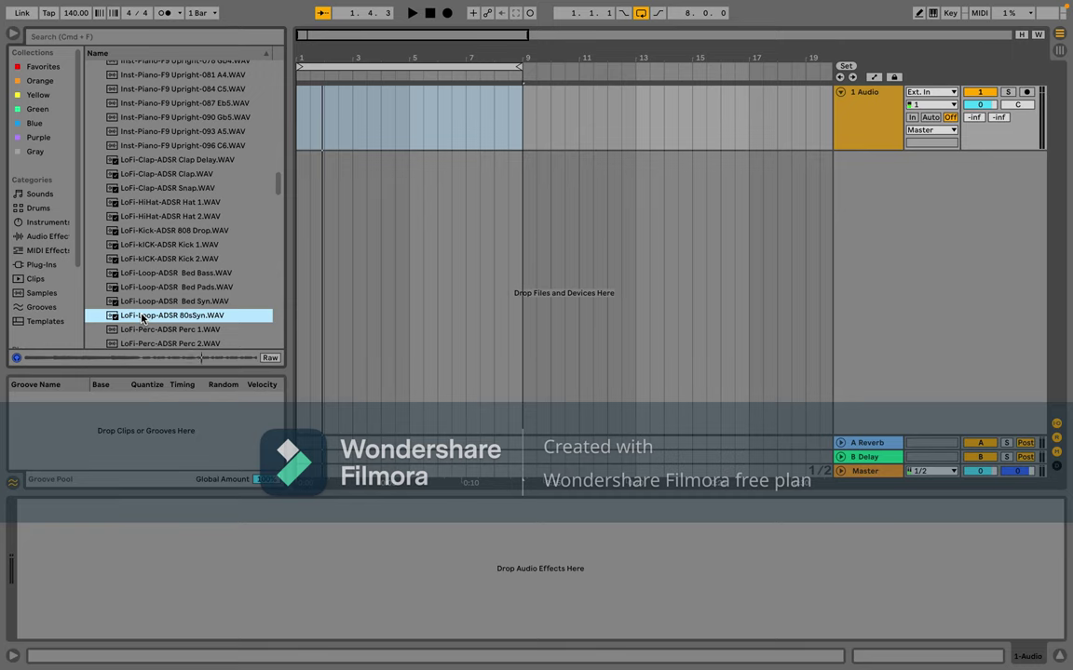
drag(142, 314, 300, 109)
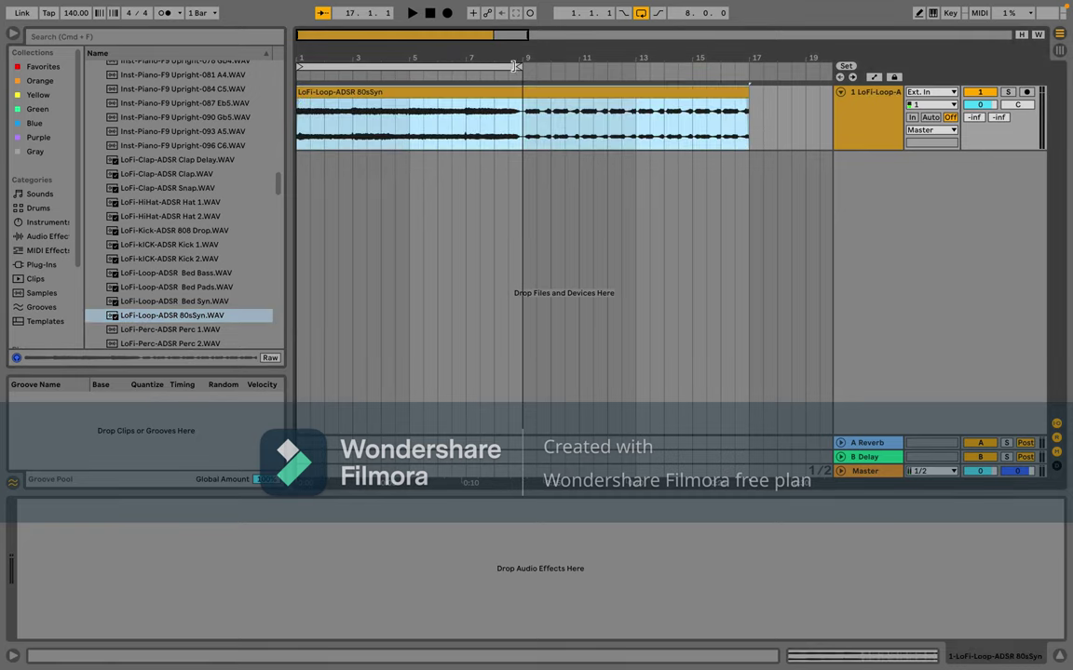
drag(519, 67, 750, 71)
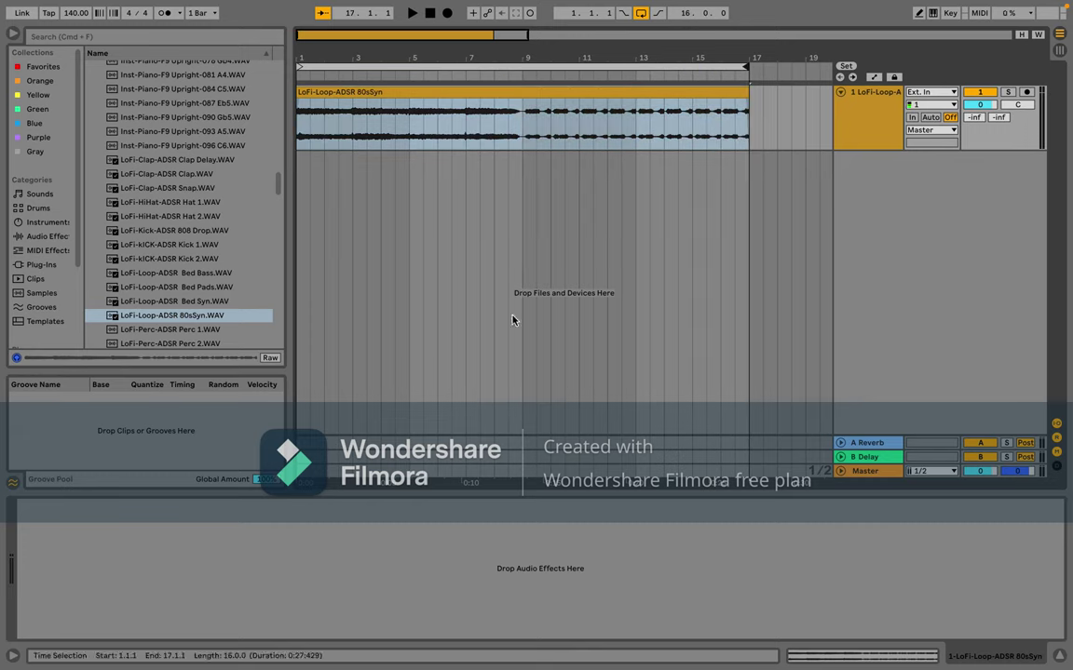
Step: Play the 80sSyn loop from 1.1.1 into bar 9 and stop playback
click(299, 138)
key(space)
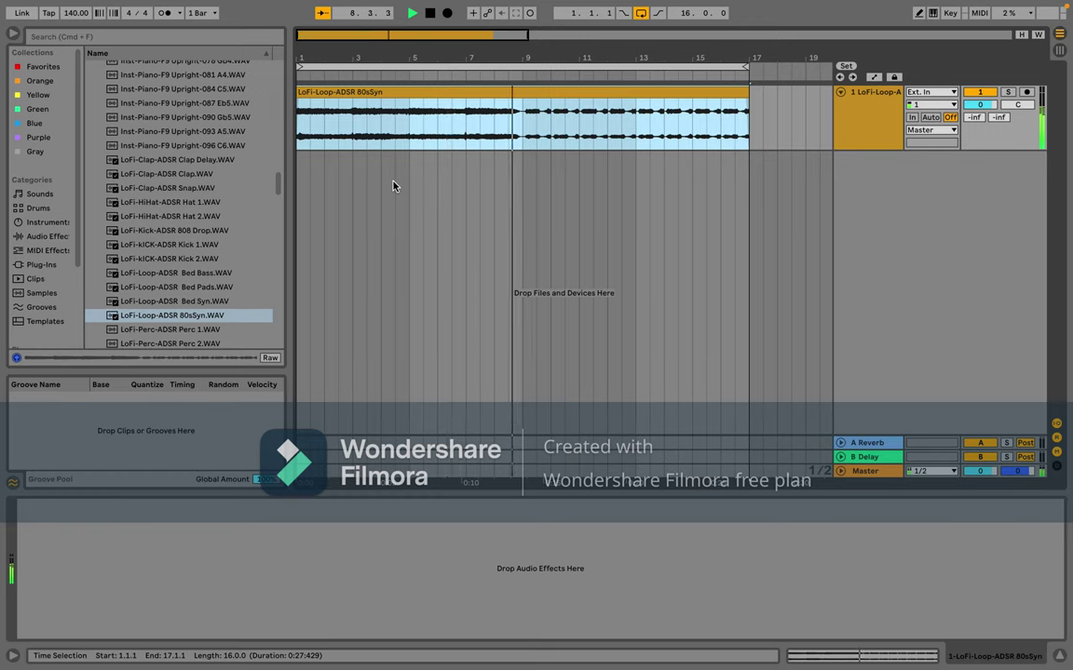
key(space)
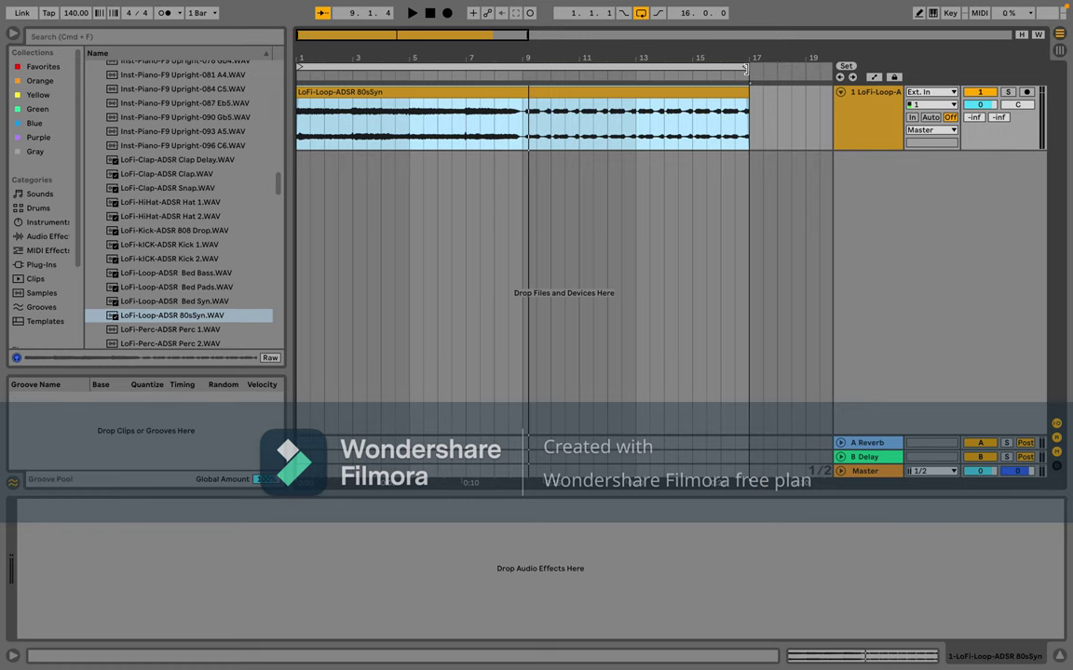
Step: Shorten the loop to end at 9.1.1 and play it with the tempo set to 171 BPM
drag(745, 69, 518, 132)
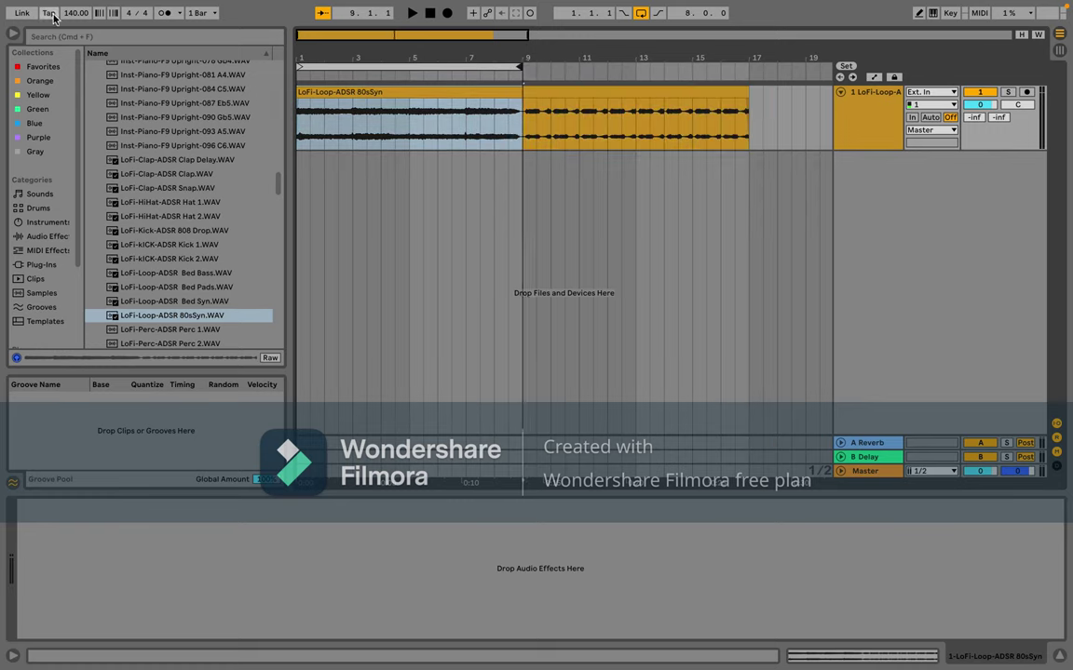
drag(77, 12, 76, 8)
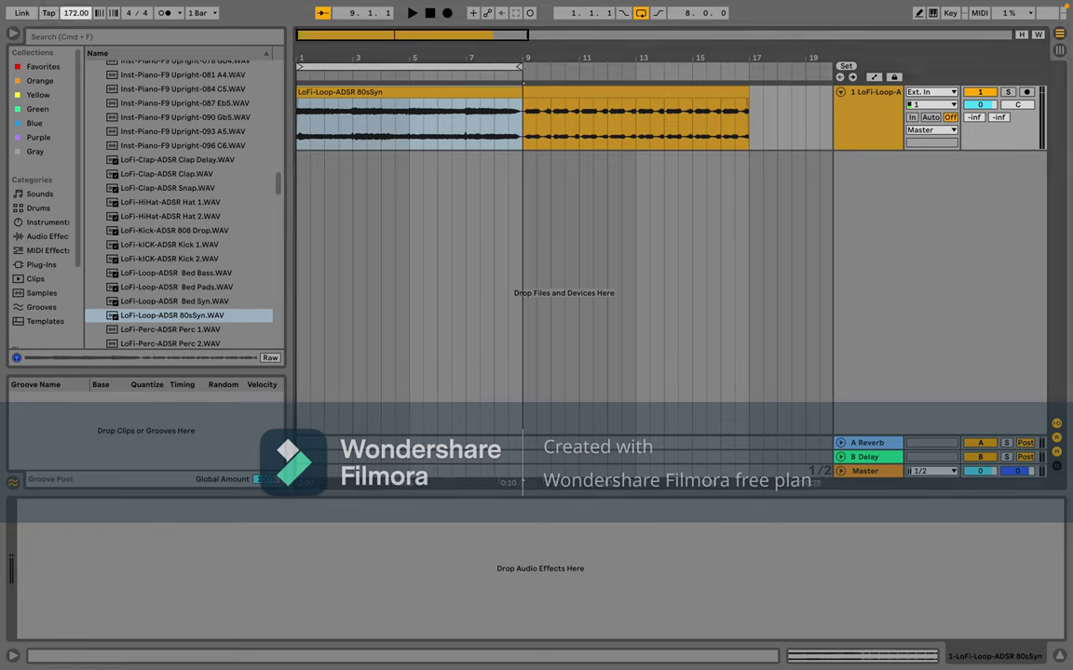
key(space)
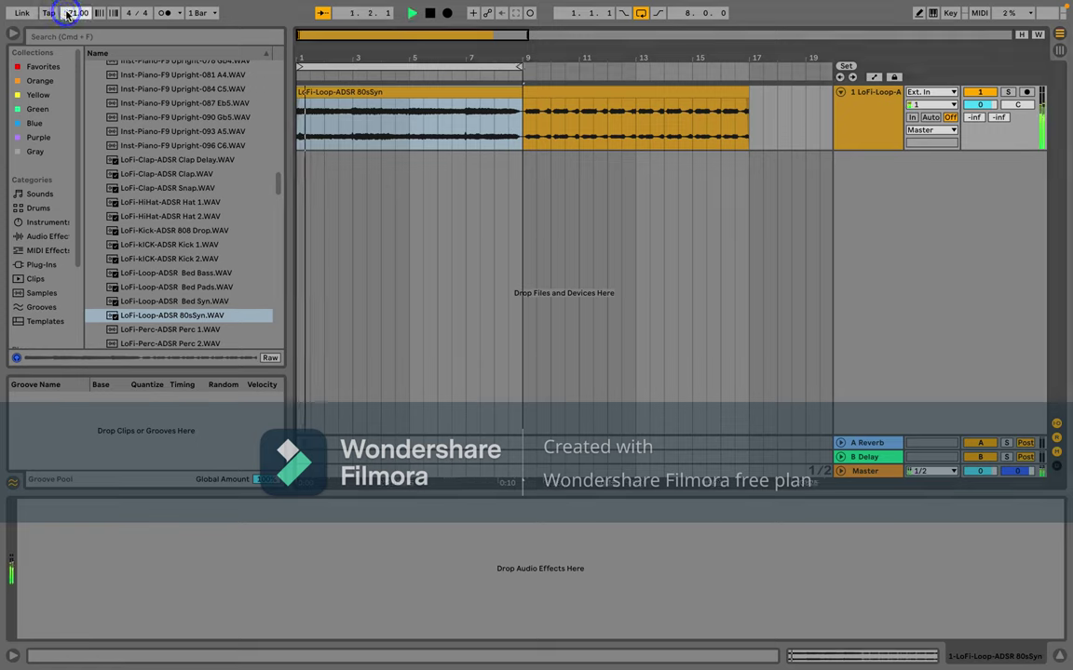
Step: Split the 80sSyn clip at 9.1.1 and delete its second half
click(518, 121)
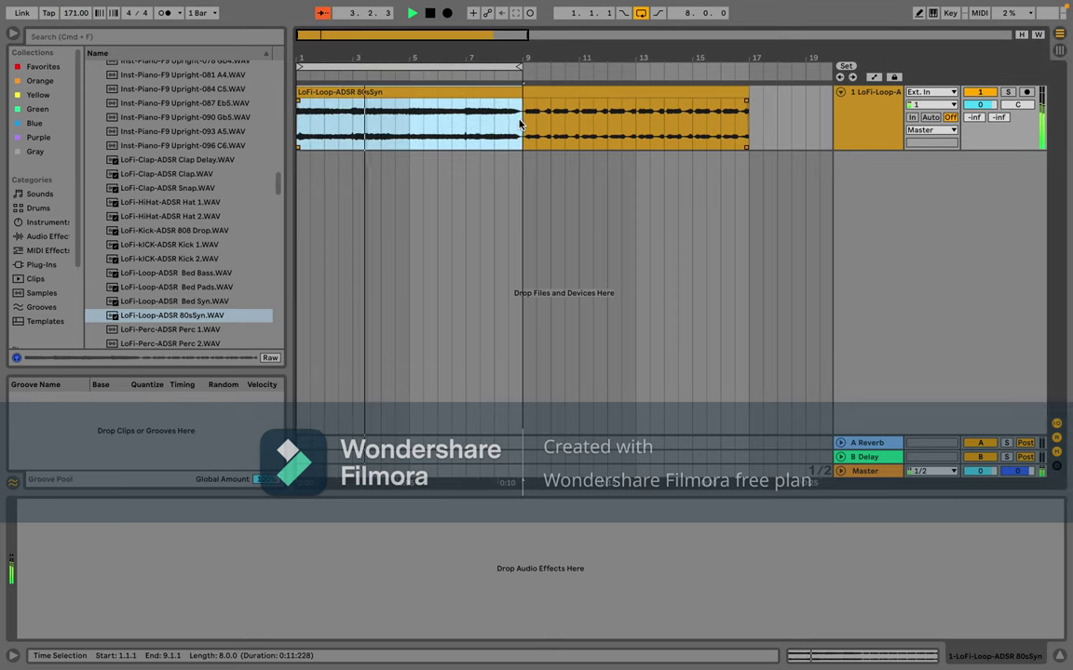
key(super+e)
click(523, 119)
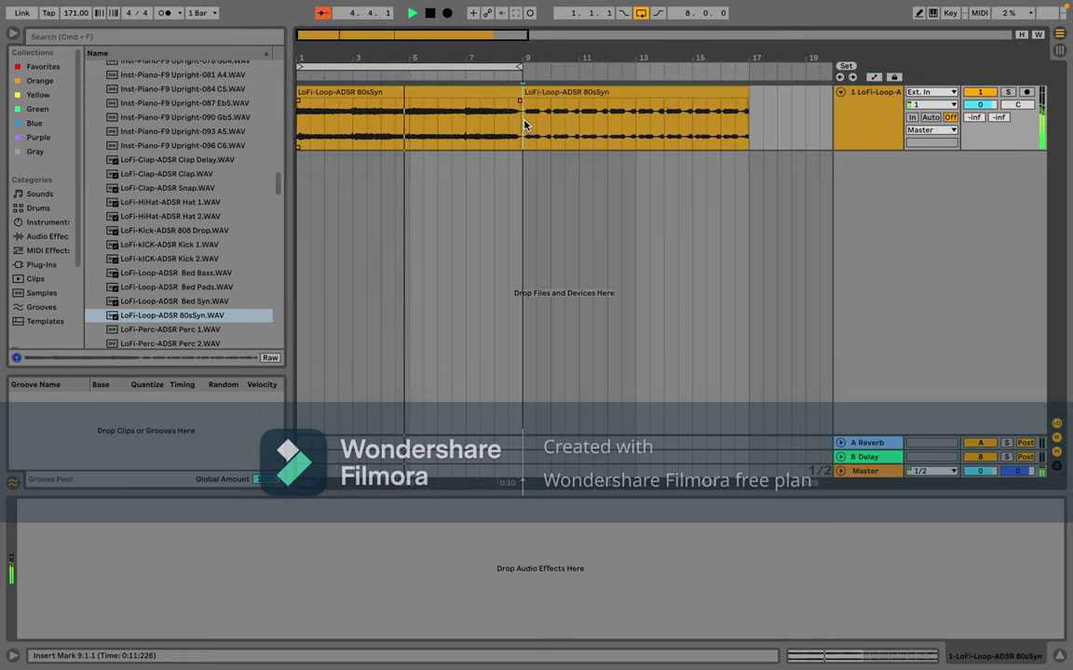
click(557, 95)
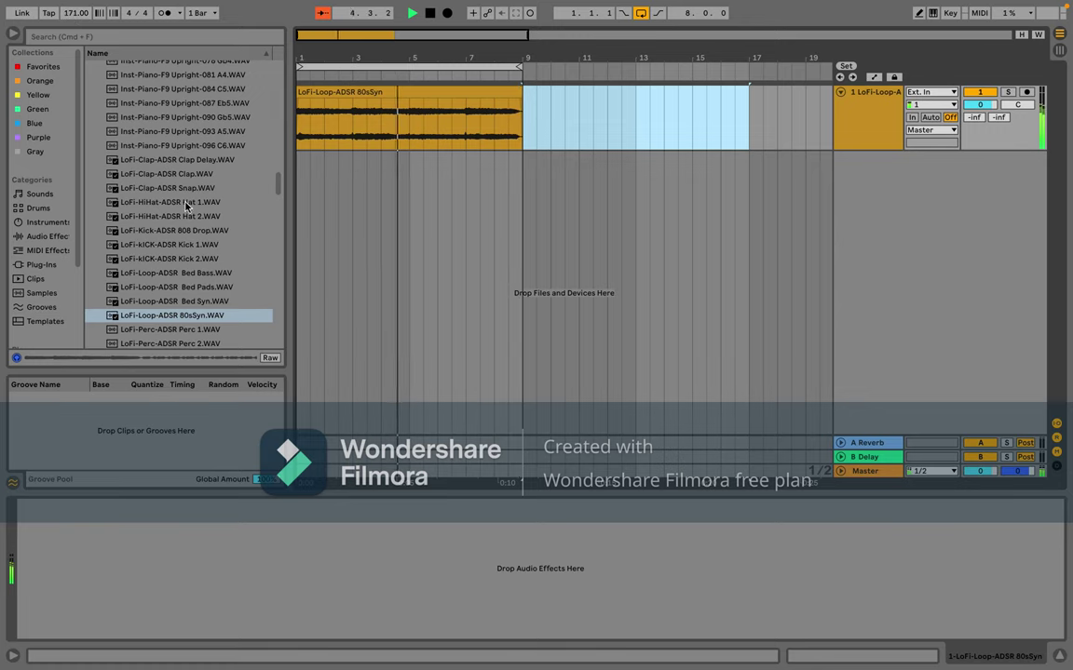
Step: Audition LoFi-Clap-ADSR Clap.WAV repeatedly over the playing 80sSyn loop
click(186, 175)
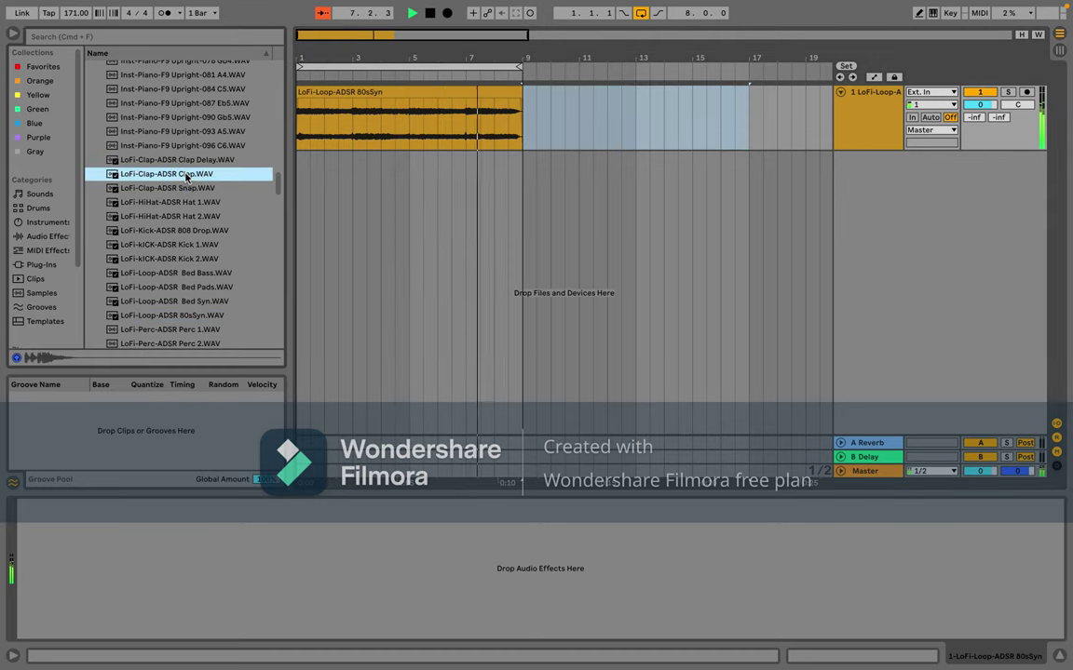
click(186, 175)
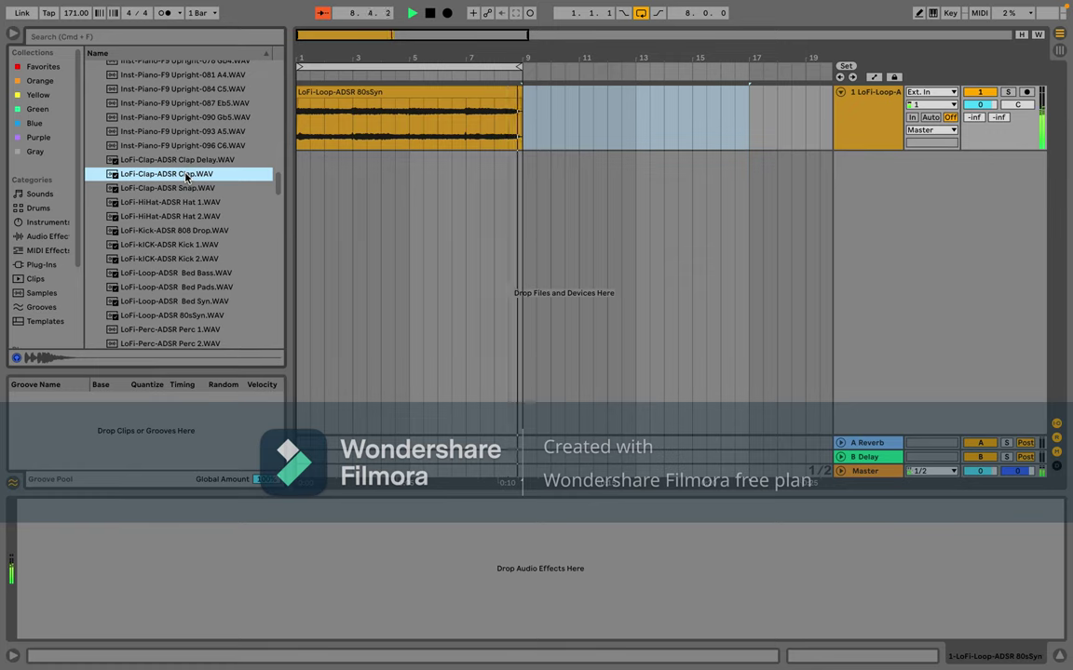
click(187, 176)
click(187, 176)
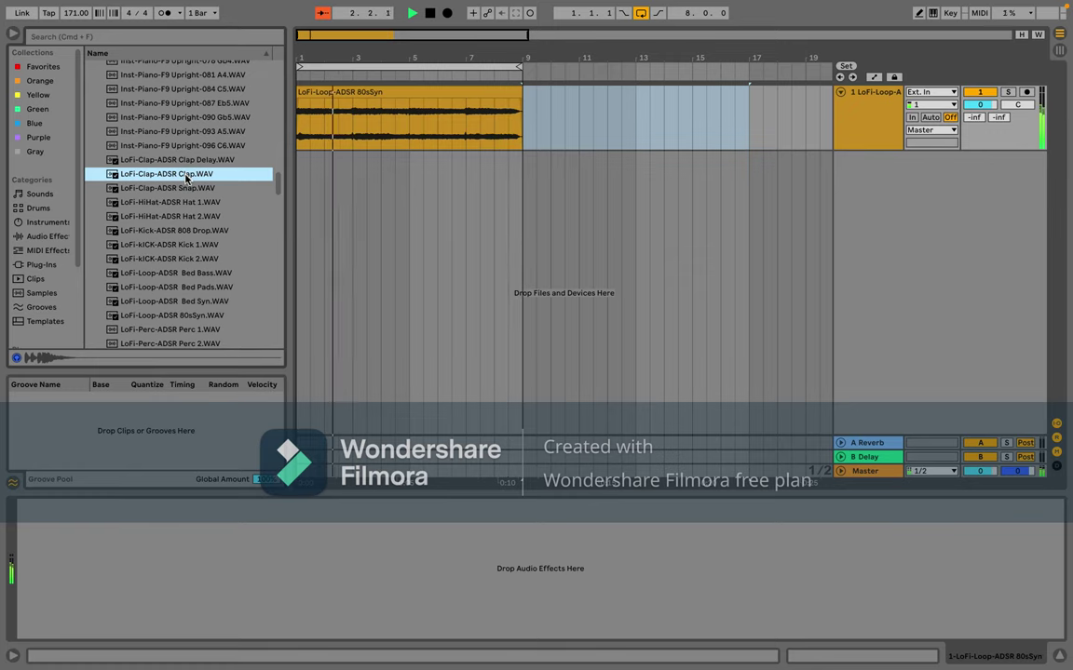
click(187, 176)
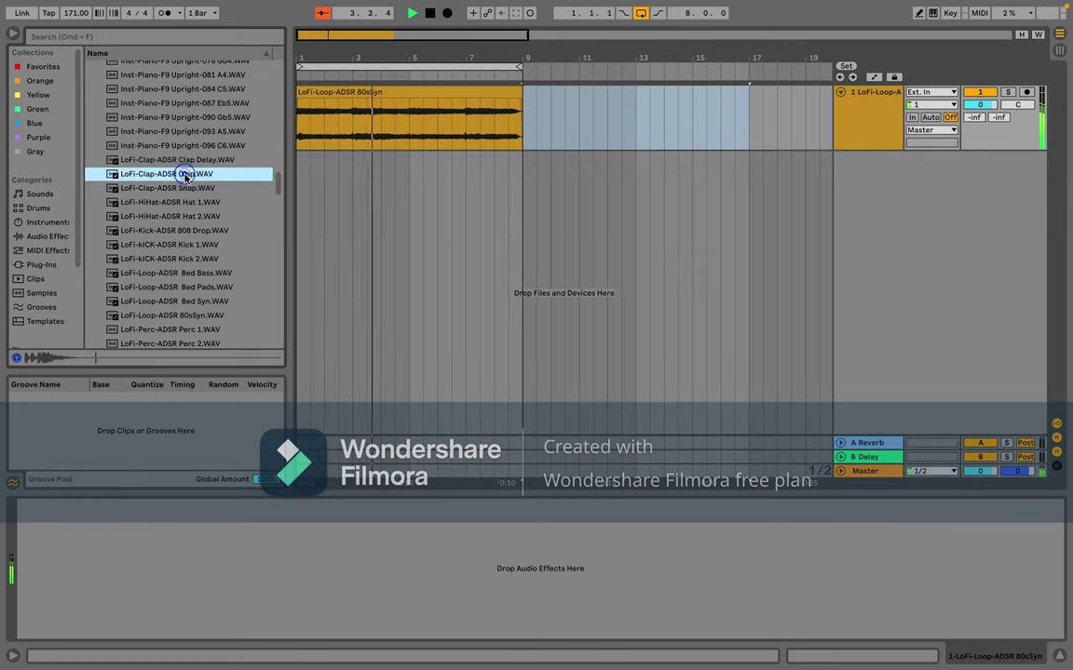
click(186, 176)
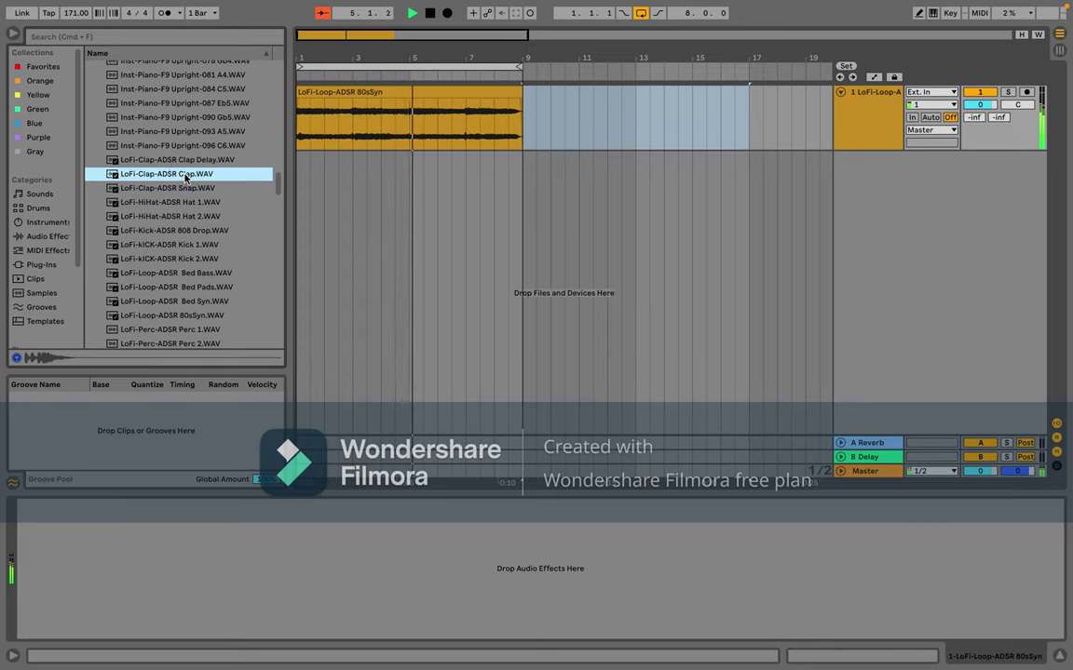
click(186, 176)
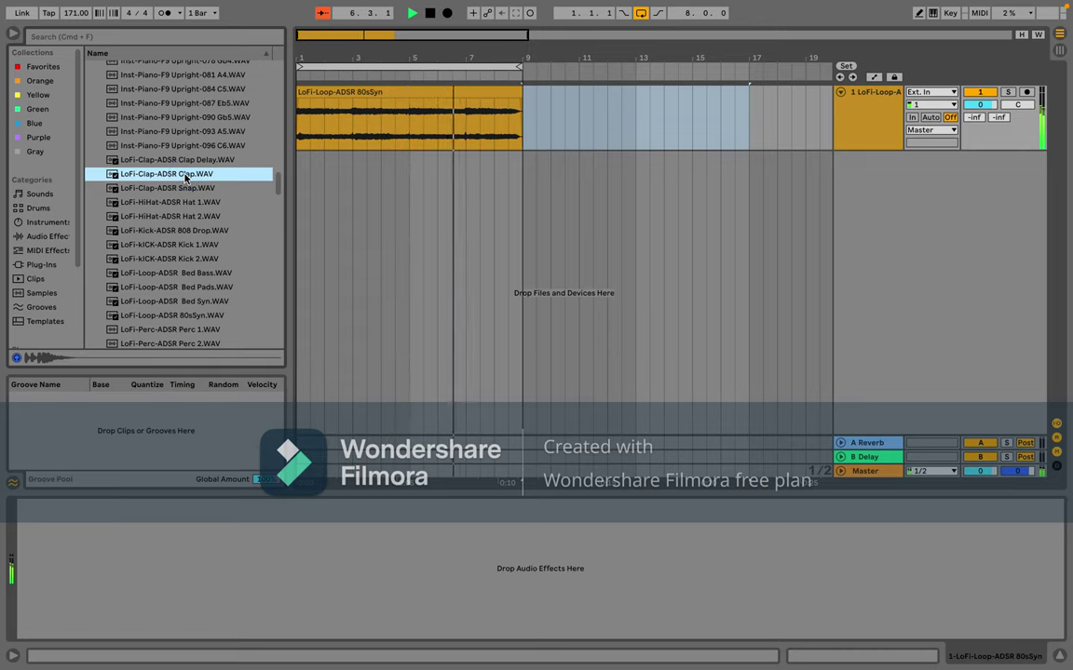
click(186, 176)
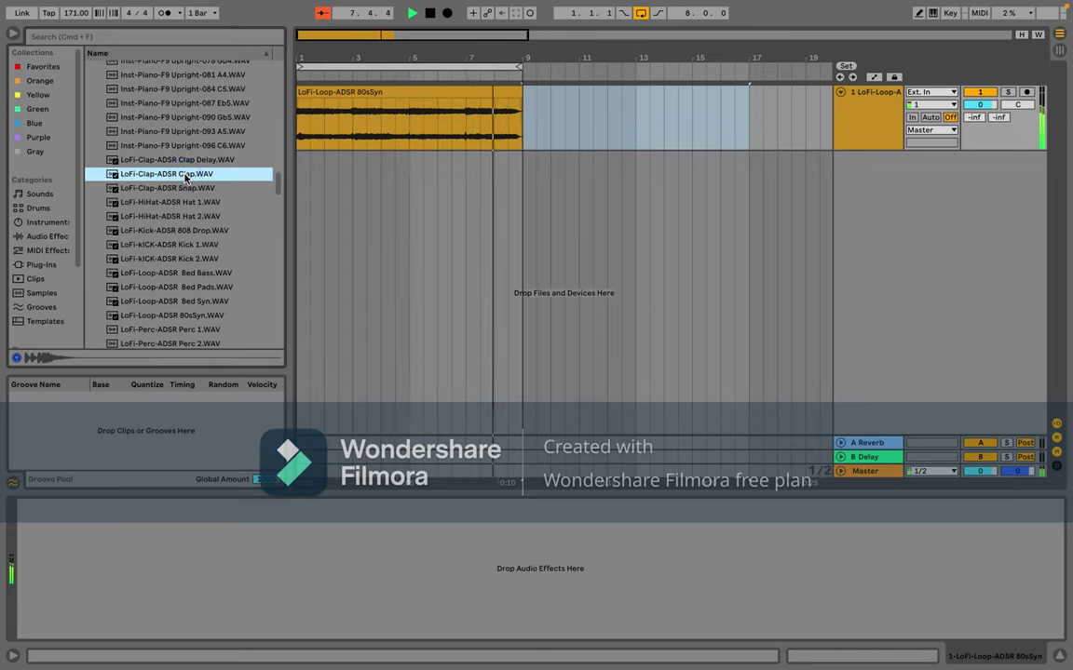
click(186, 176)
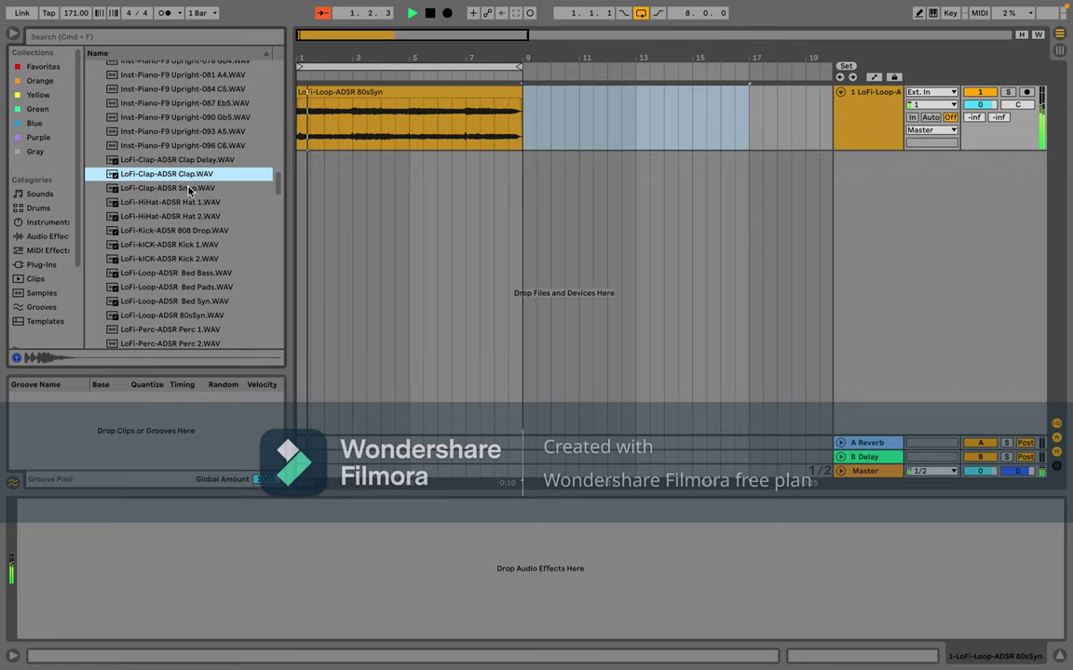
Step: Audition LoFi-Clap-ADSR Snap.WAV repeatedly over the playing 80sSyn loop
click(188, 188)
click(188, 188)
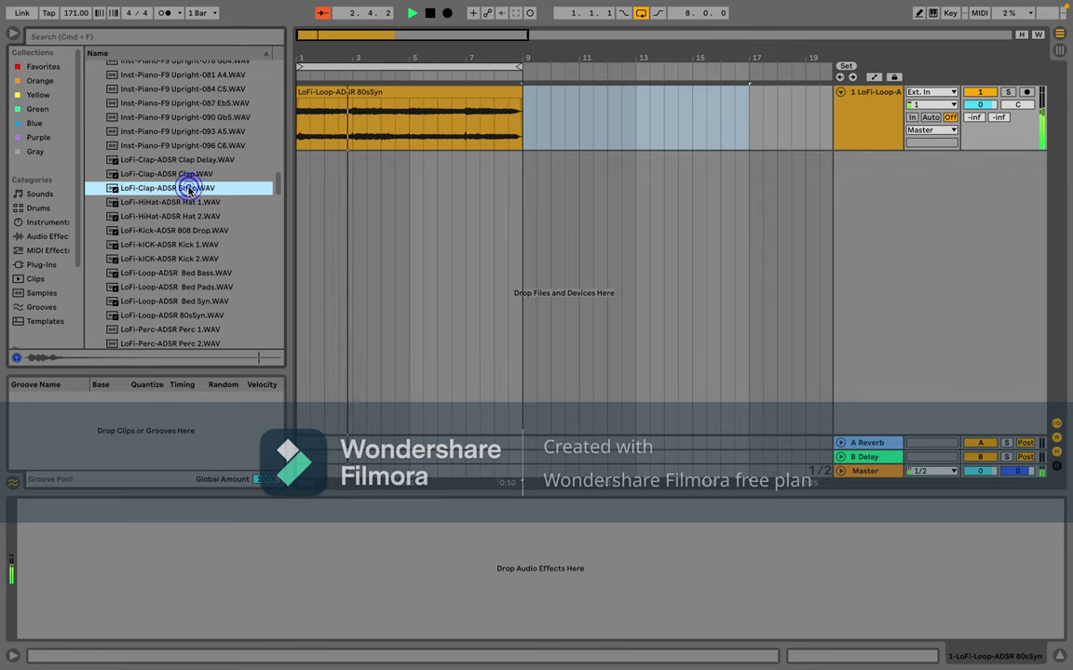
click(188, 188)
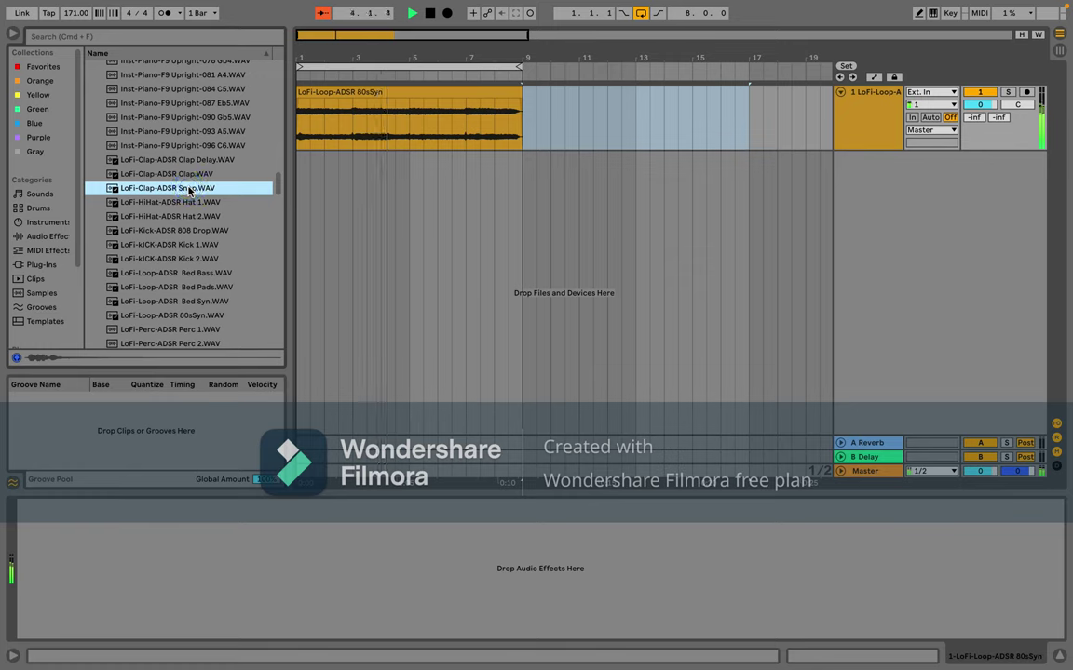
click(188, 188)
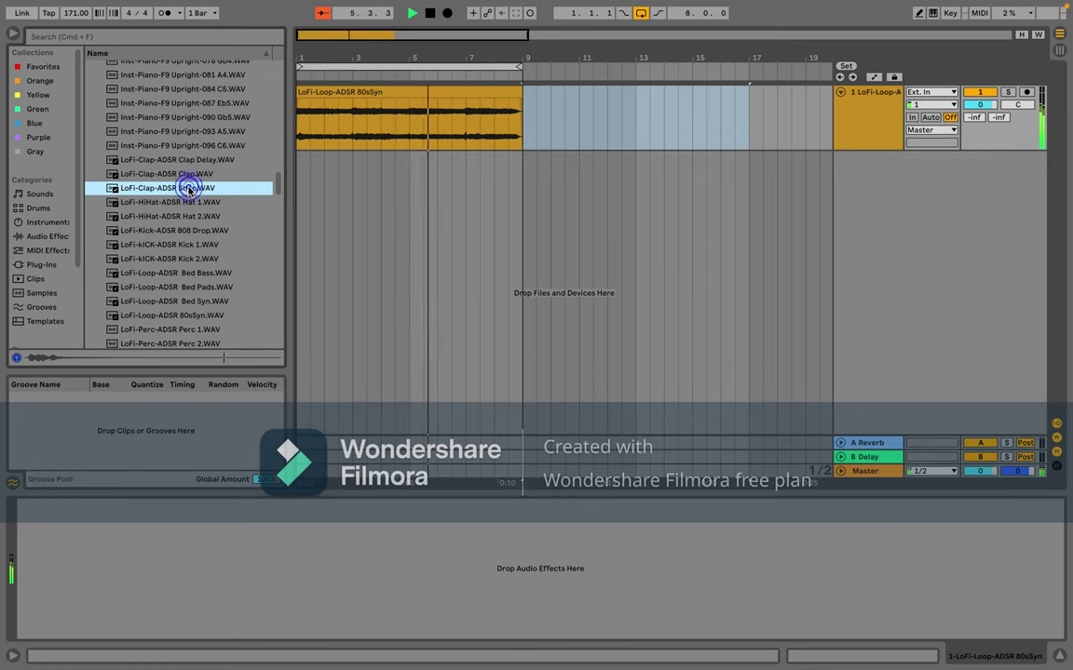
click(188, 188)
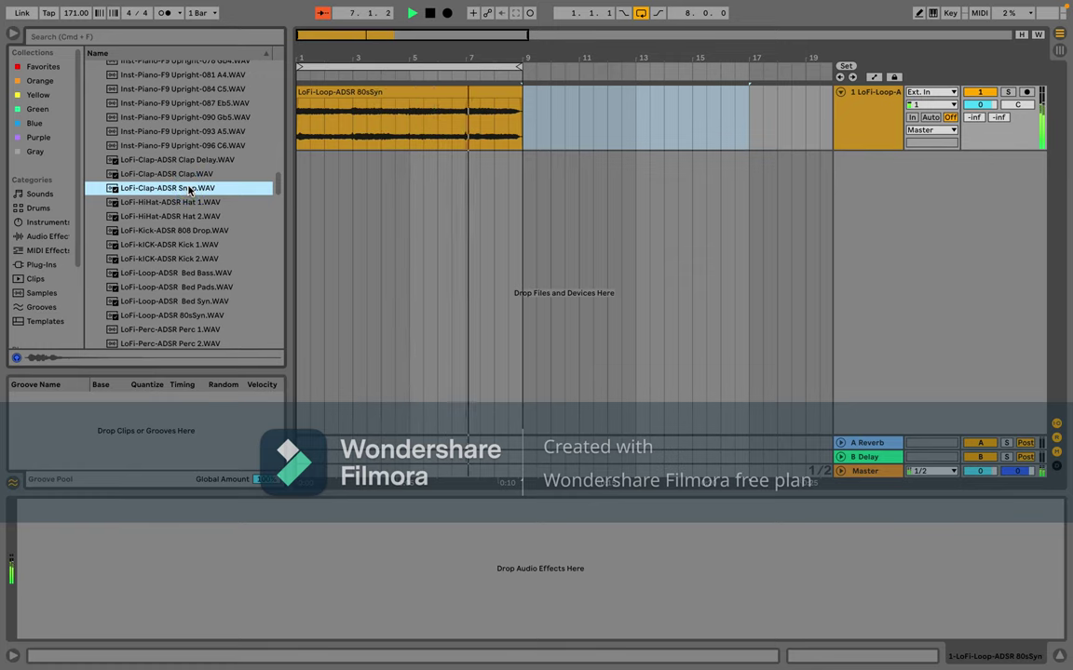
click(188, 188)
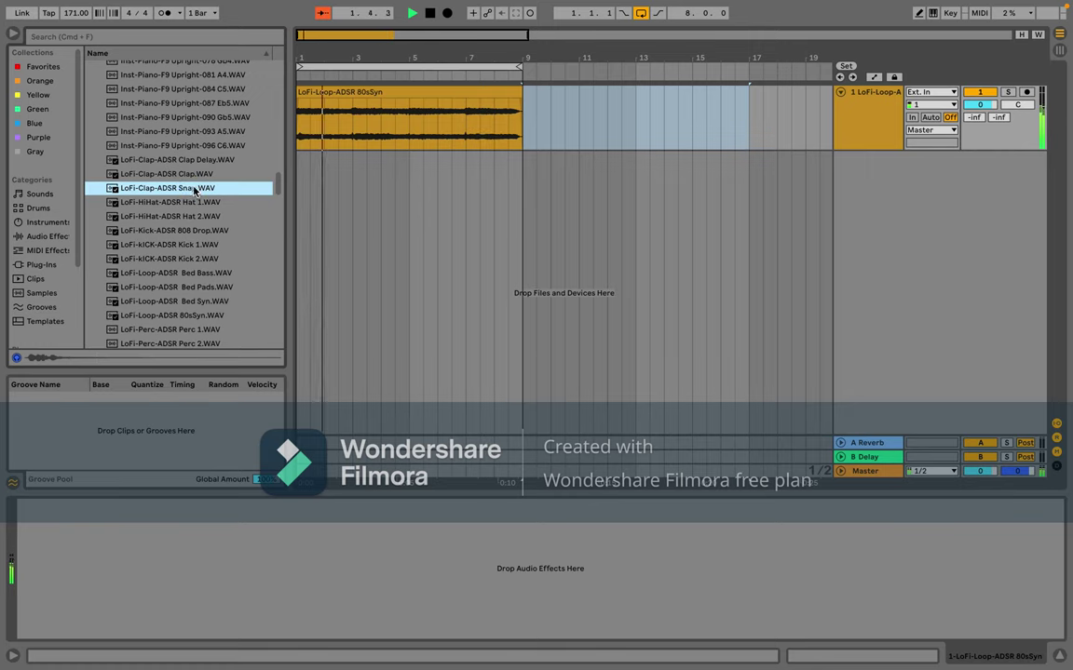
Step: Place LoFi-Clap-ADSR Snap.WAV on a new track at beat 3 of bars 1 through 5
drag(194, 190, 295, 177)
drag(203, 187, 341, 185)
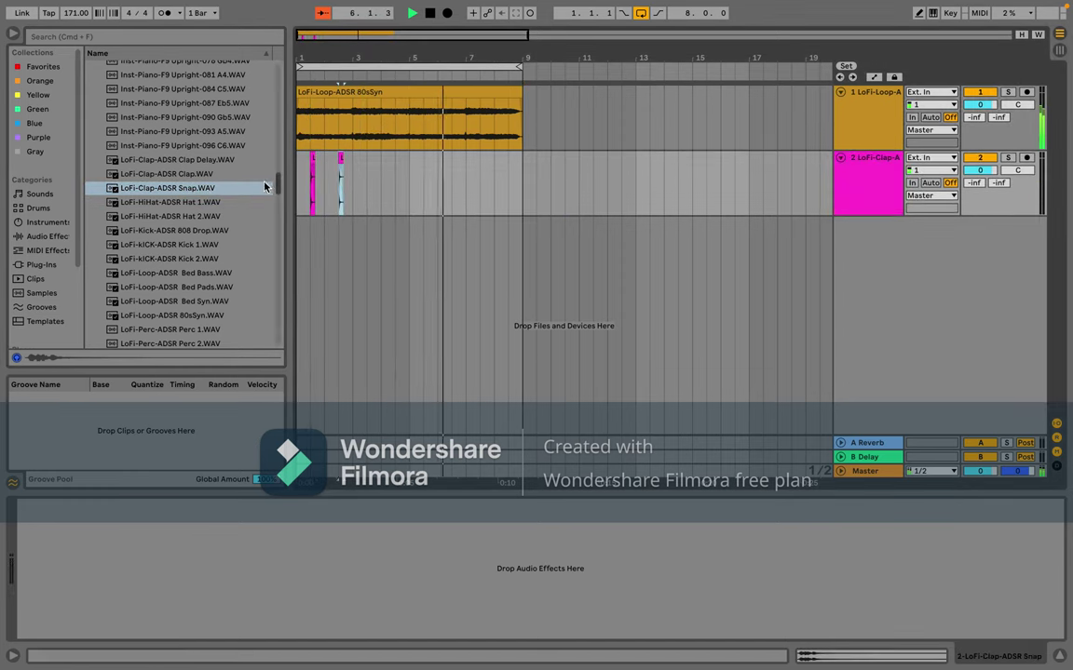
drag(230, 191, 370, 186)
drag(207, 187, 398, 191)
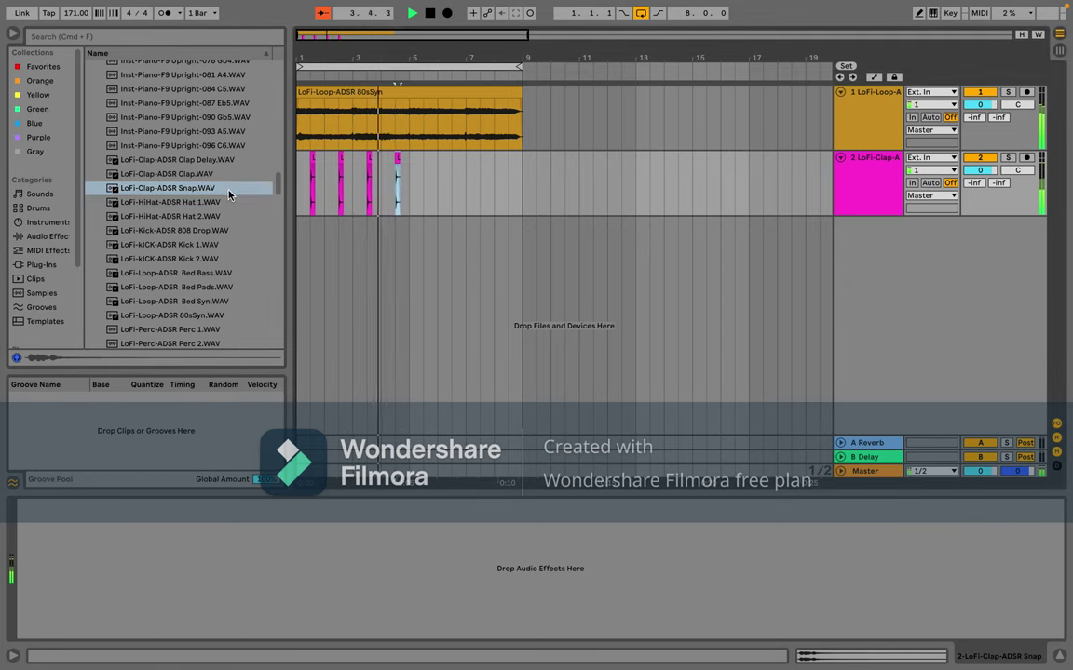
drag(228, 190, 427, 179)
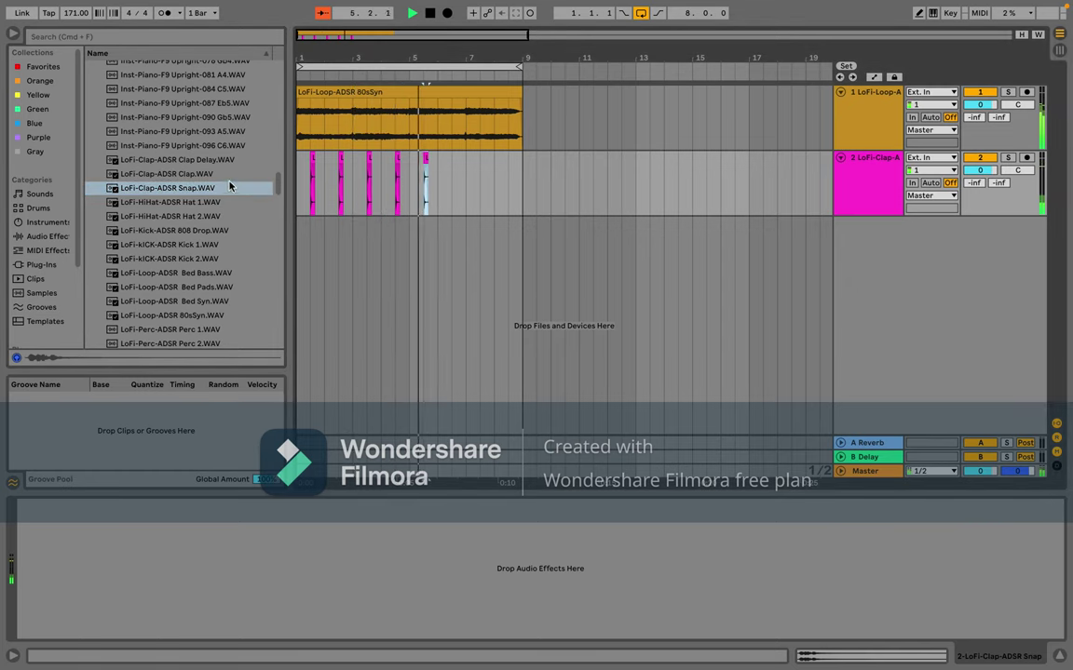
Step: Continue the snap pattern on the clap track with Snap.WAV clips at 6.3.1, 7.3.1, 8.1.1 and 8.3.1
drag(231, 190, 464, 174)
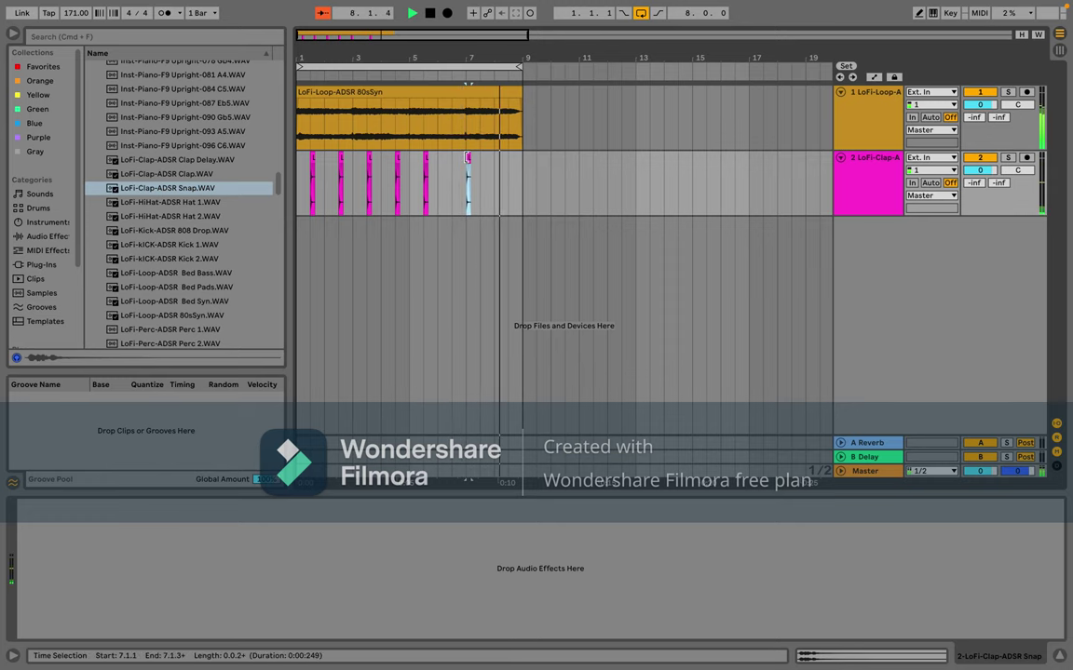
drag(467, 158, 454, 158)
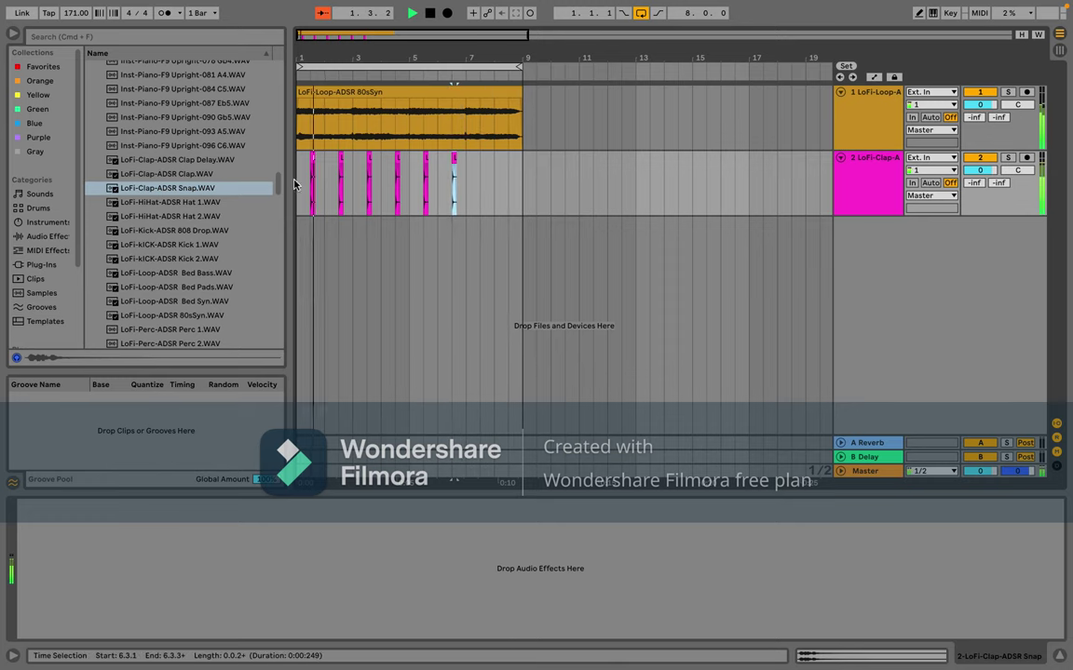
drag(242, 198, 495, 201)
click(249, 188)
drag(254, 189, 510, 205)
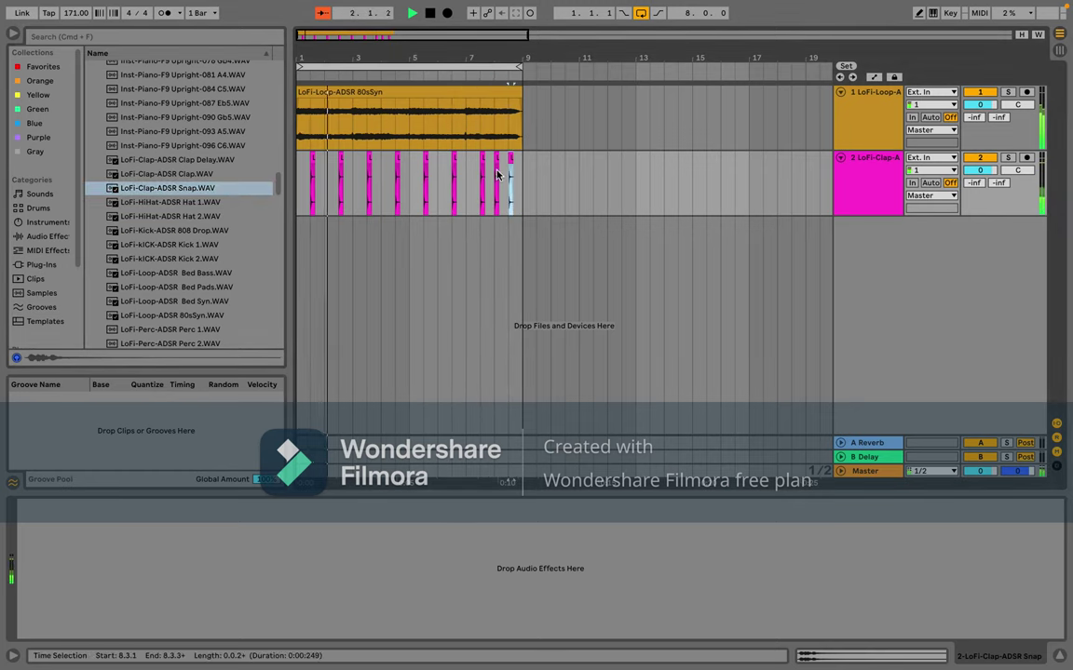
Step: Move the snap clip at 8.1.1 earlier to 7.4.2, trying neighbouring sixteenth-note positions
scroll(494, 175, up, 5)
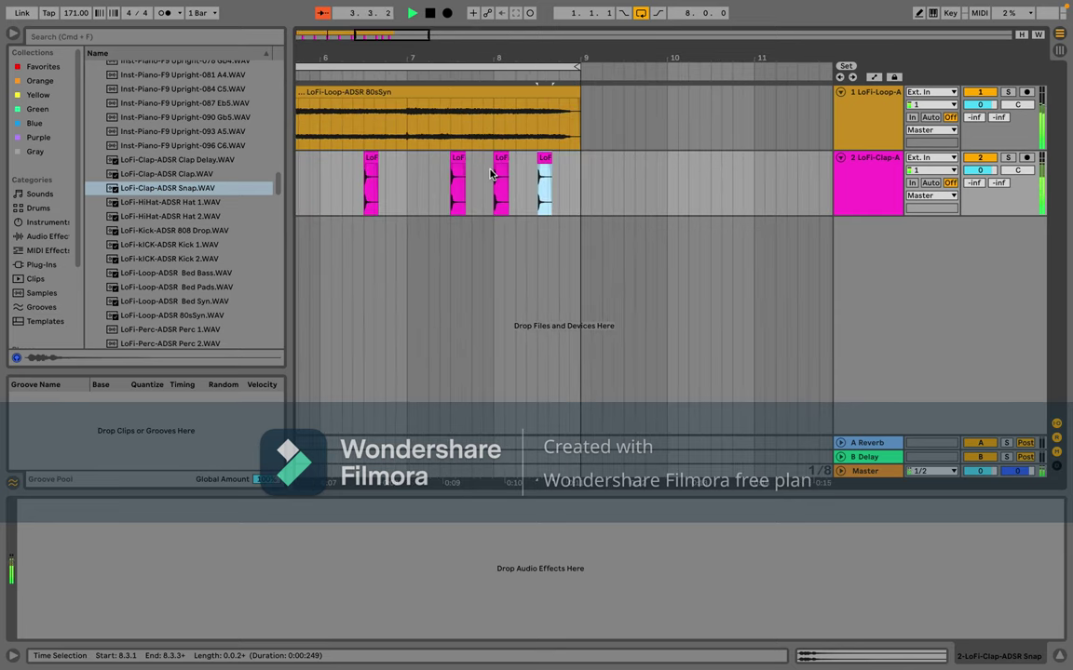
drag(501, 159, 488, 160)
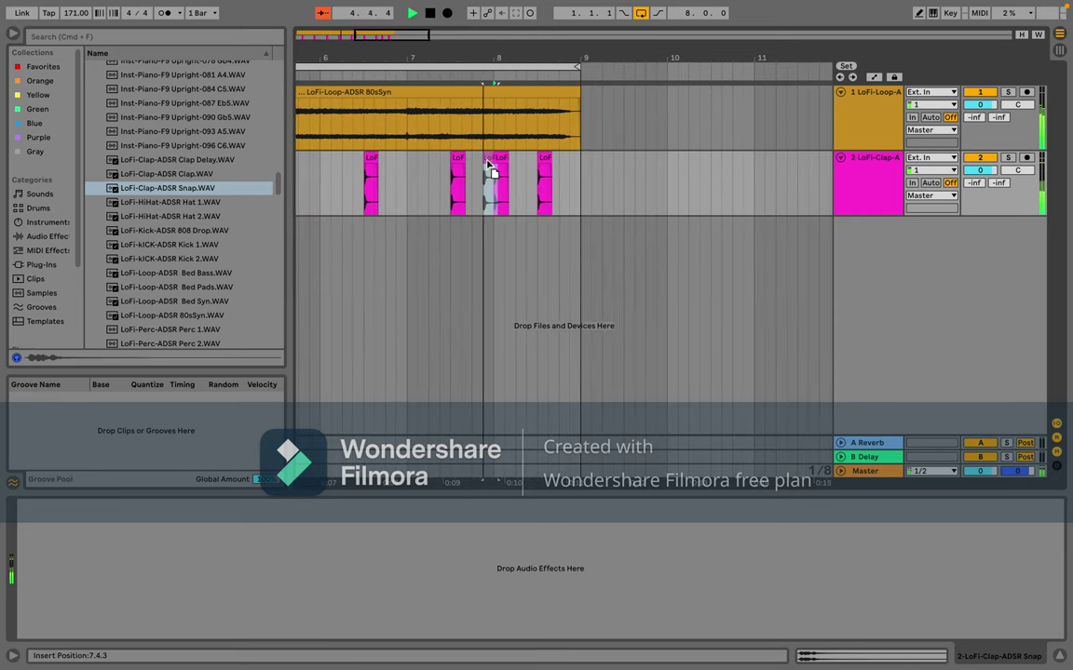
scroll(488, 160, up, 4)
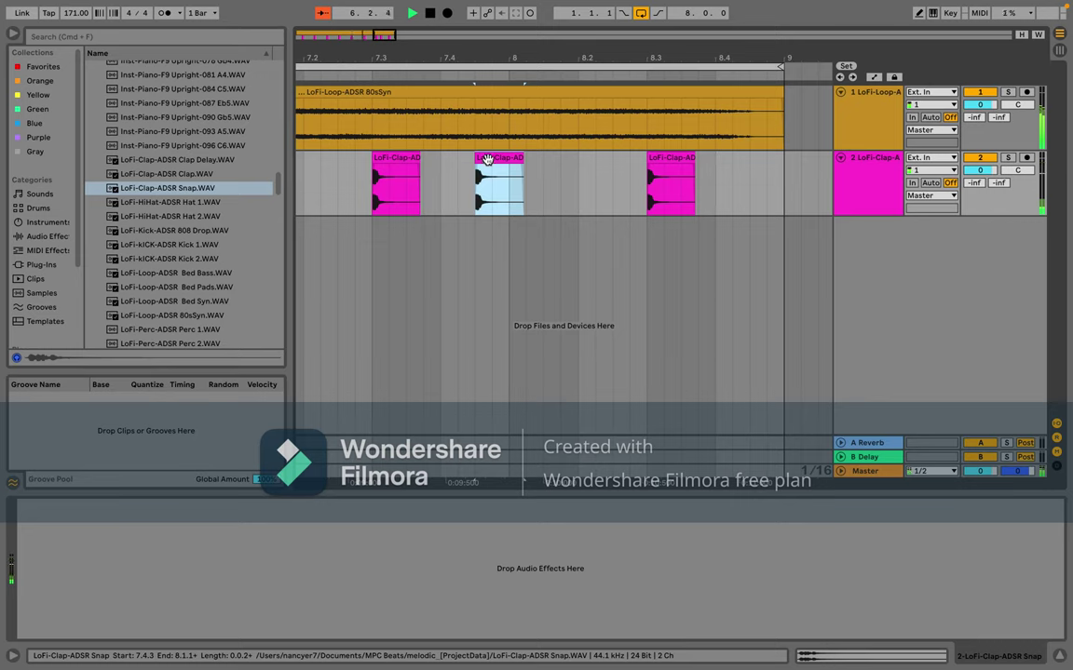
drag(484, 158, 471, 160)
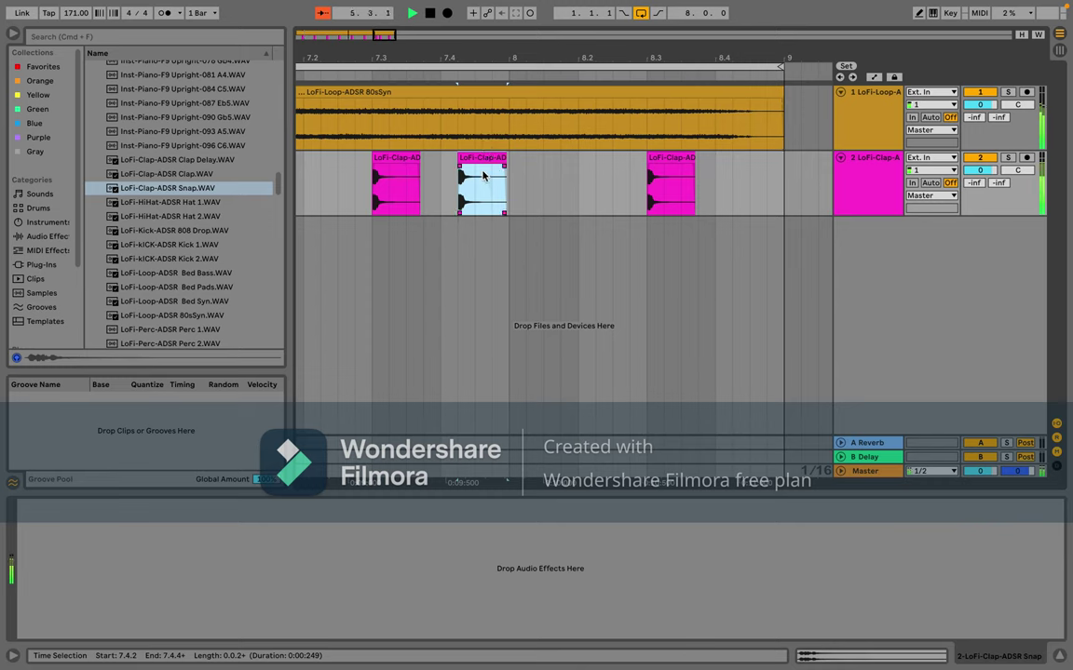
drag(502, 159, 485, 158)
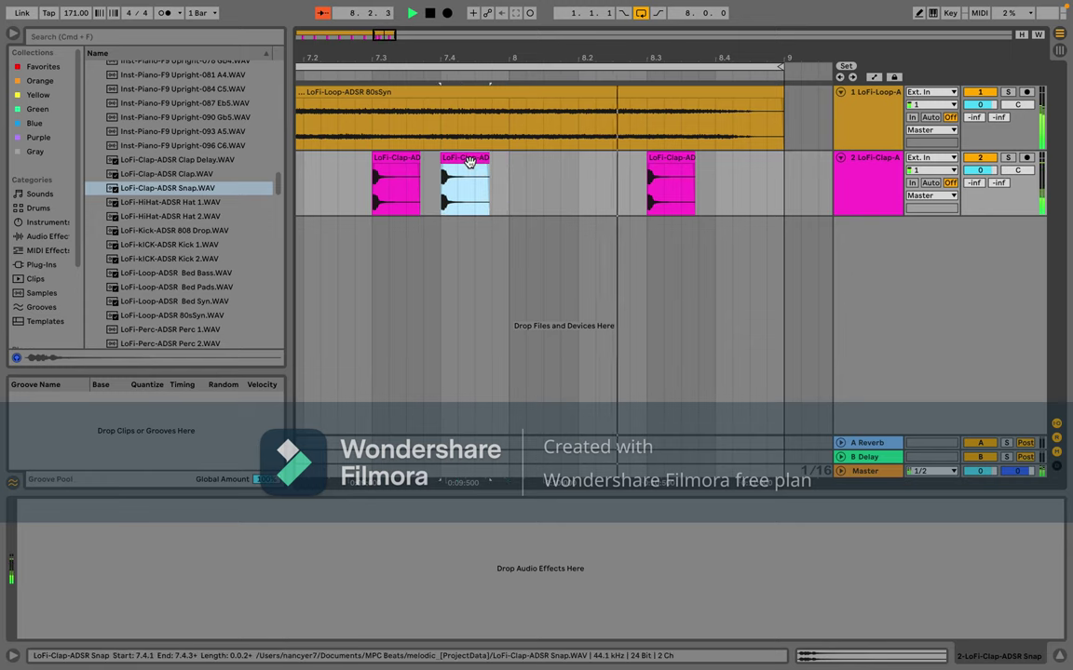
drag(479, 168, 487, 168)
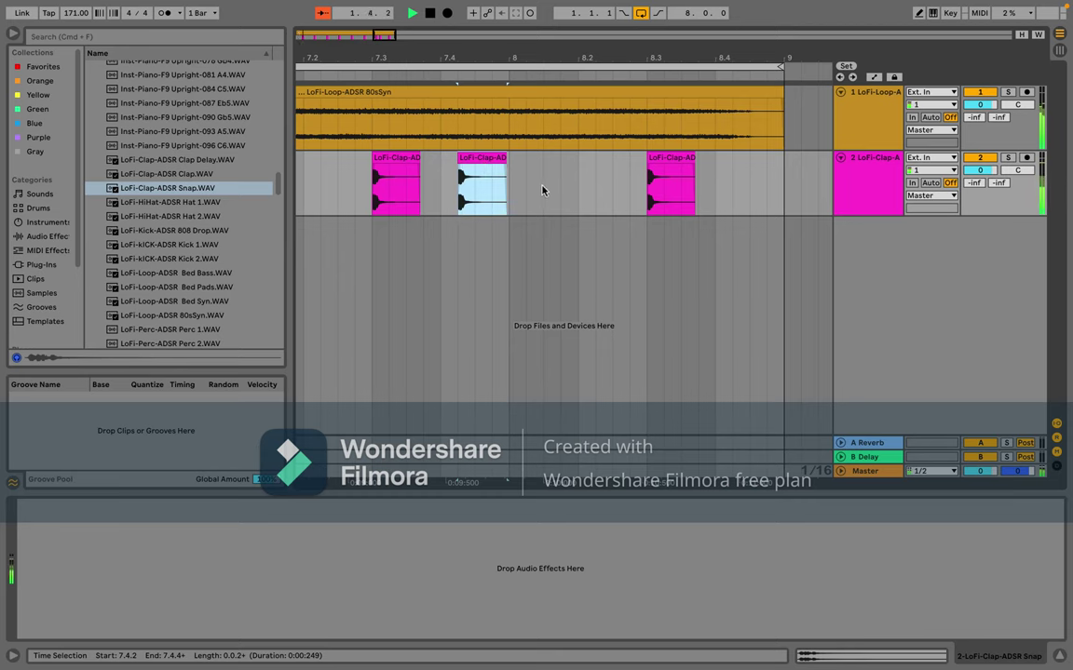
Step: Raise the tempo to 216 BPM while the synth and snap loop plays
scroll(666, 153, down, 2)
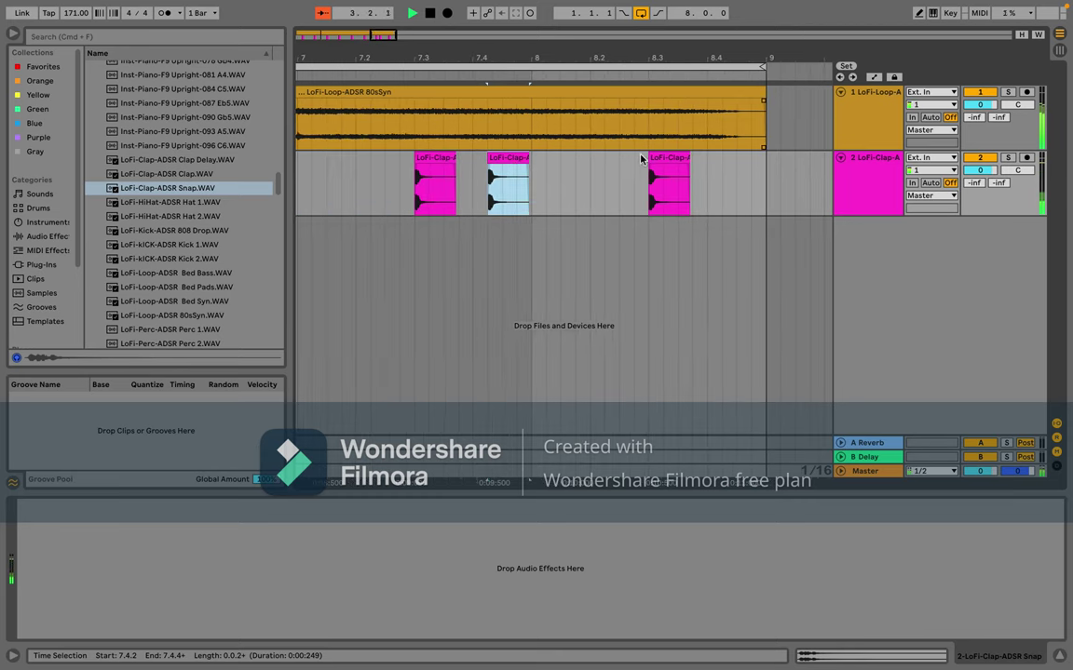
scroll(670, 158, down, 4)
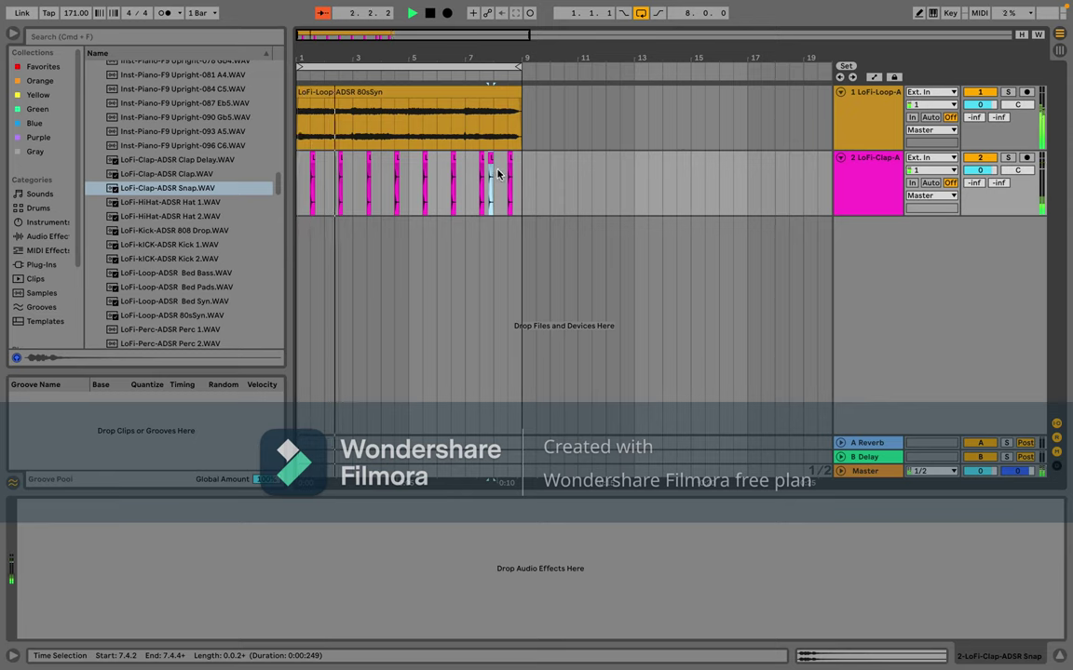
drag(75, 12, 76, 9)
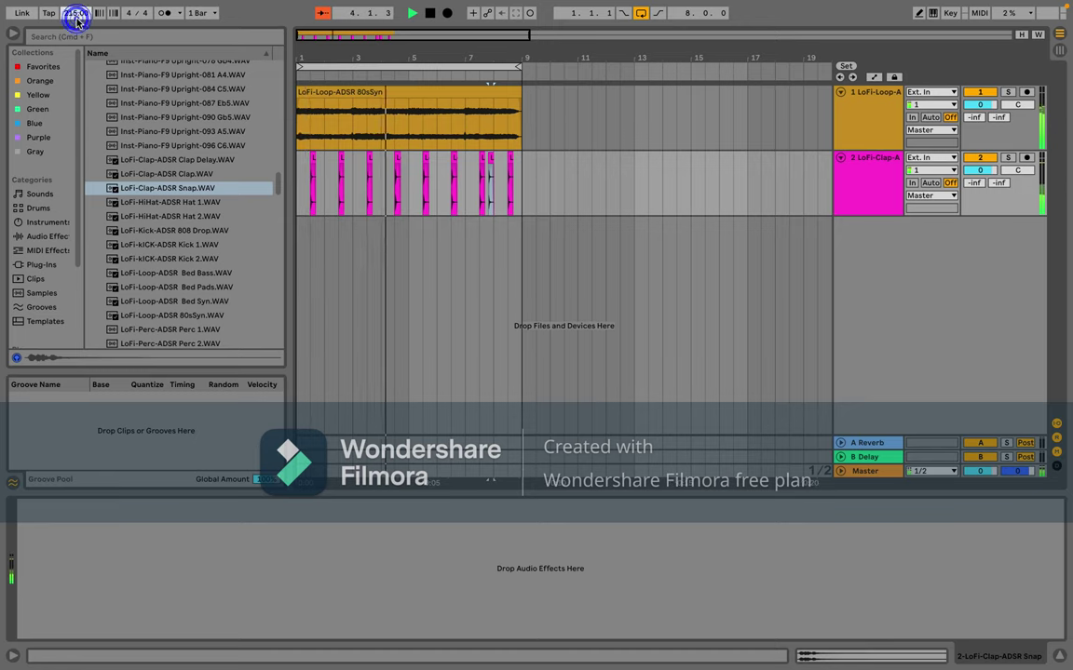
drag(79, 17, 79, 15)
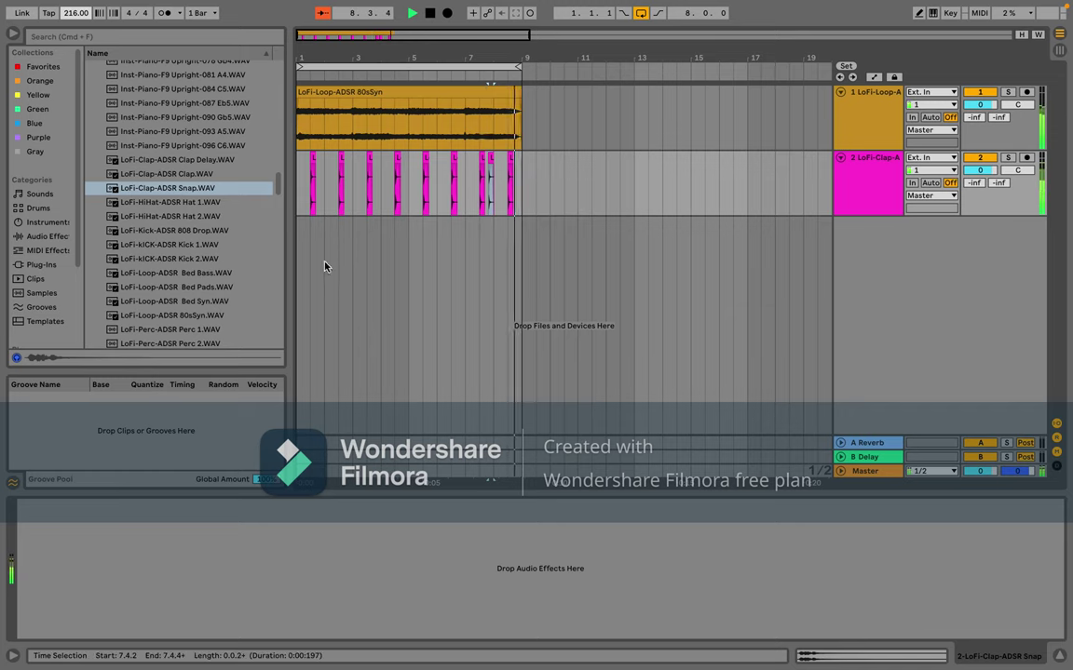
Step: Audition LoFi-Kick-ADSR 808 Drop.WAV repeatedly against the playing loop
click(196, 230)
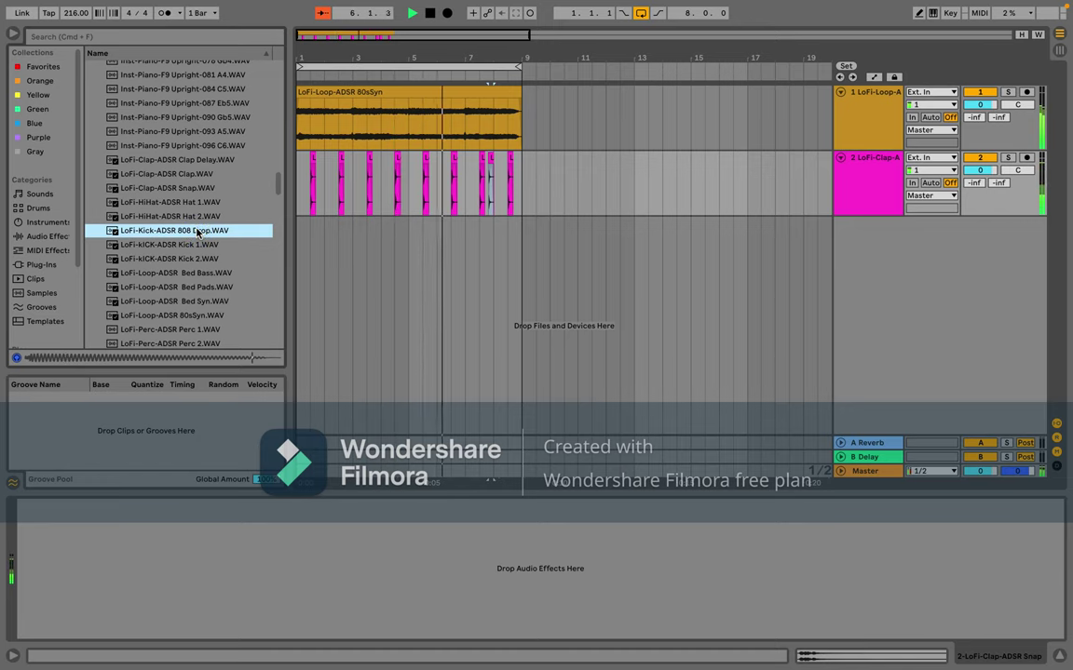
click(197, 230)
click(196, 230)
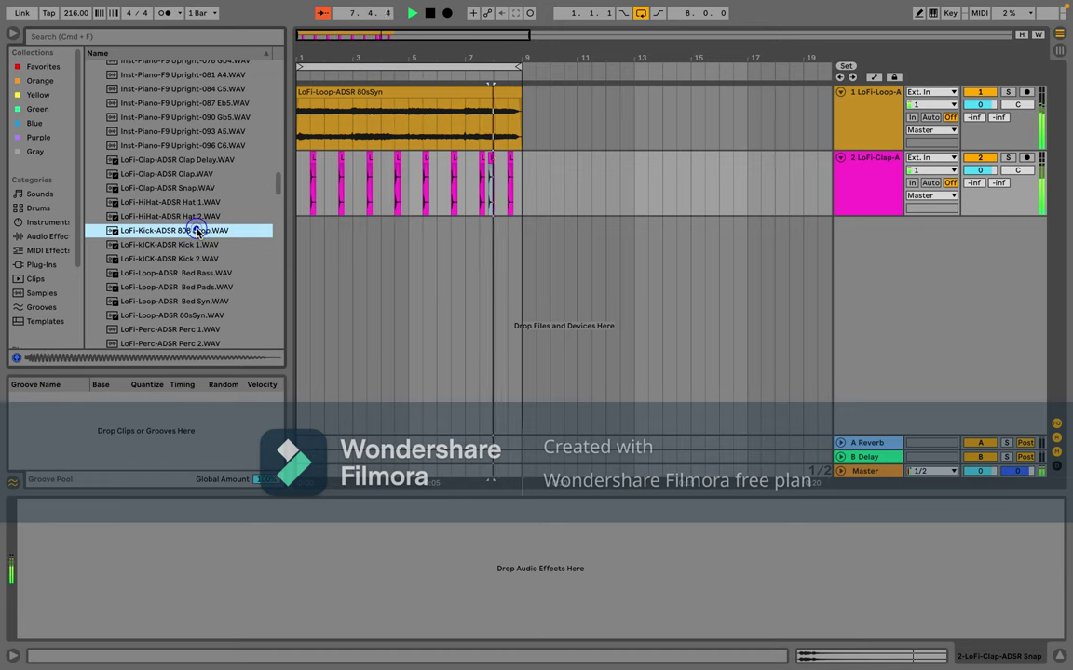
click(196, 230)
click(197, 229)
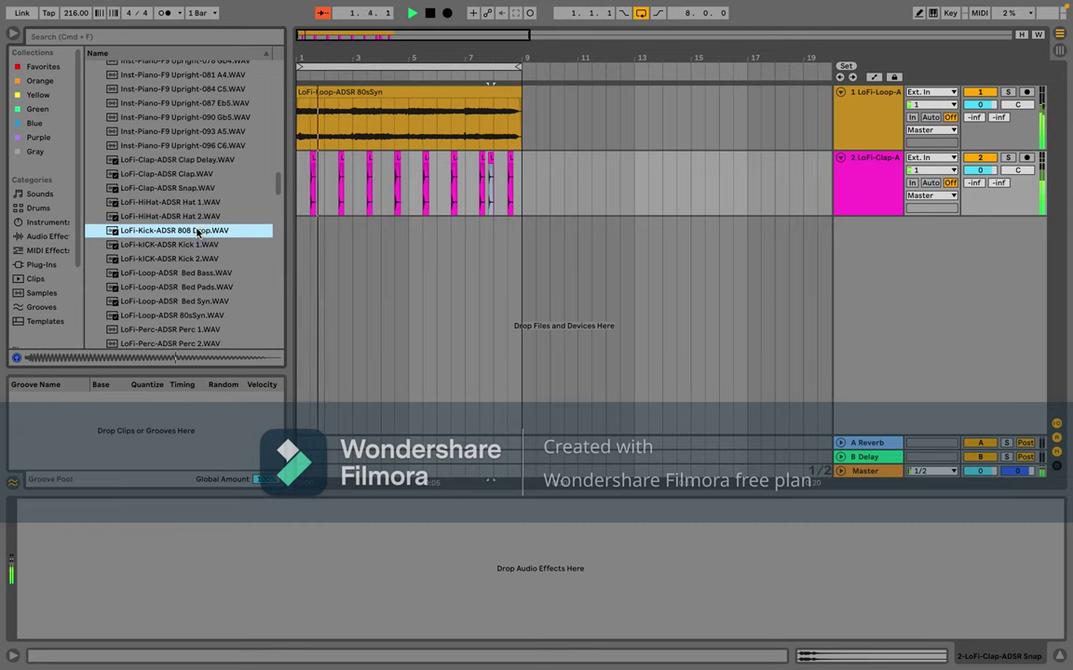
click(197, 230)
click(197, 230)
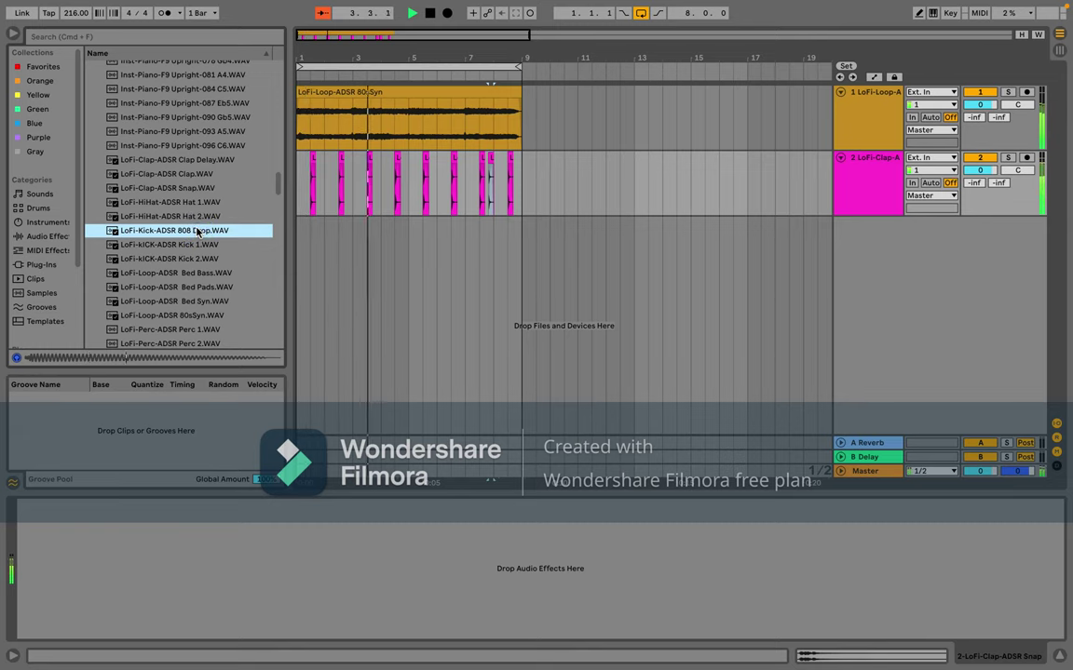
click(197, 230)
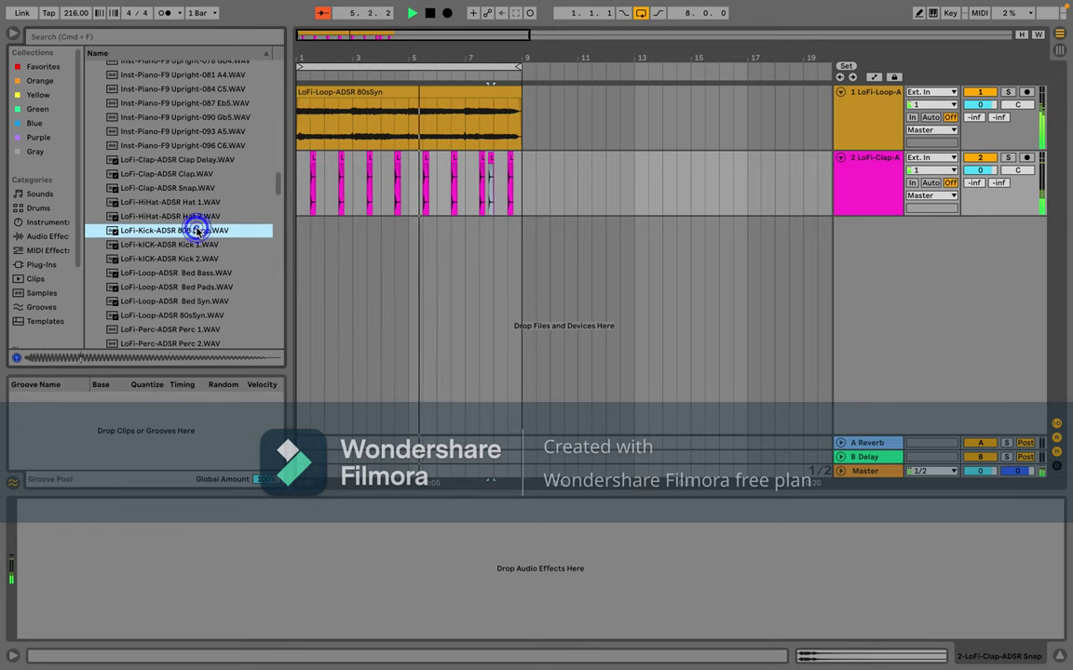
Step: Audition RnB-Snap-RSK3 Snp1.WAV and place it on a new track at beat 3 of bars 1 through 5
scroll(197, 230, down, 3)
scroll(195, 224, down, 3)
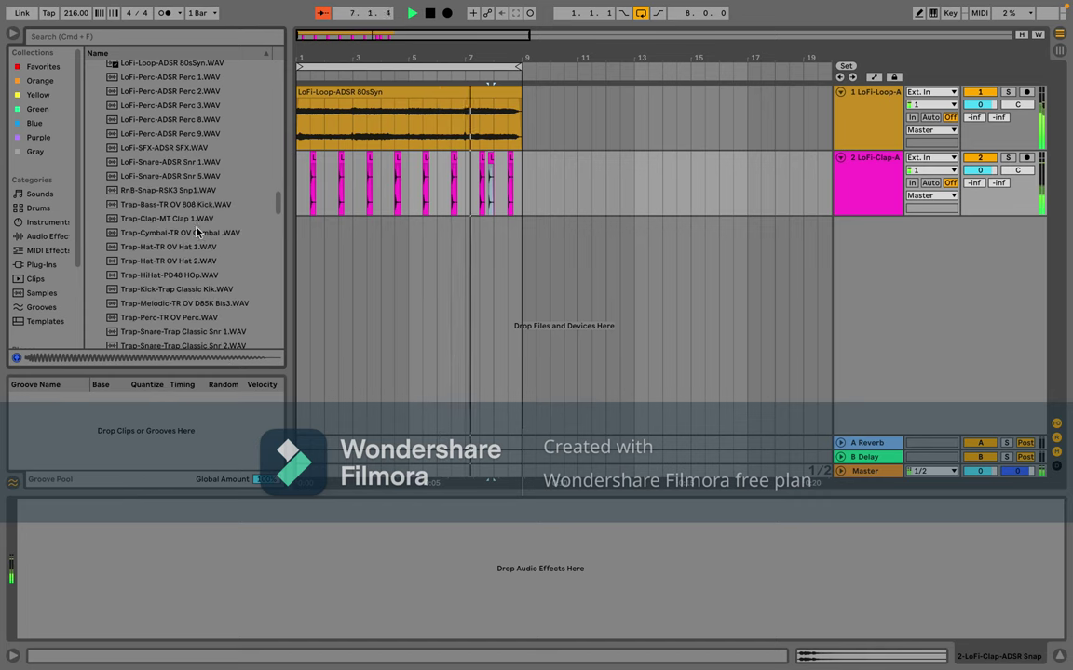
click(193, 191)
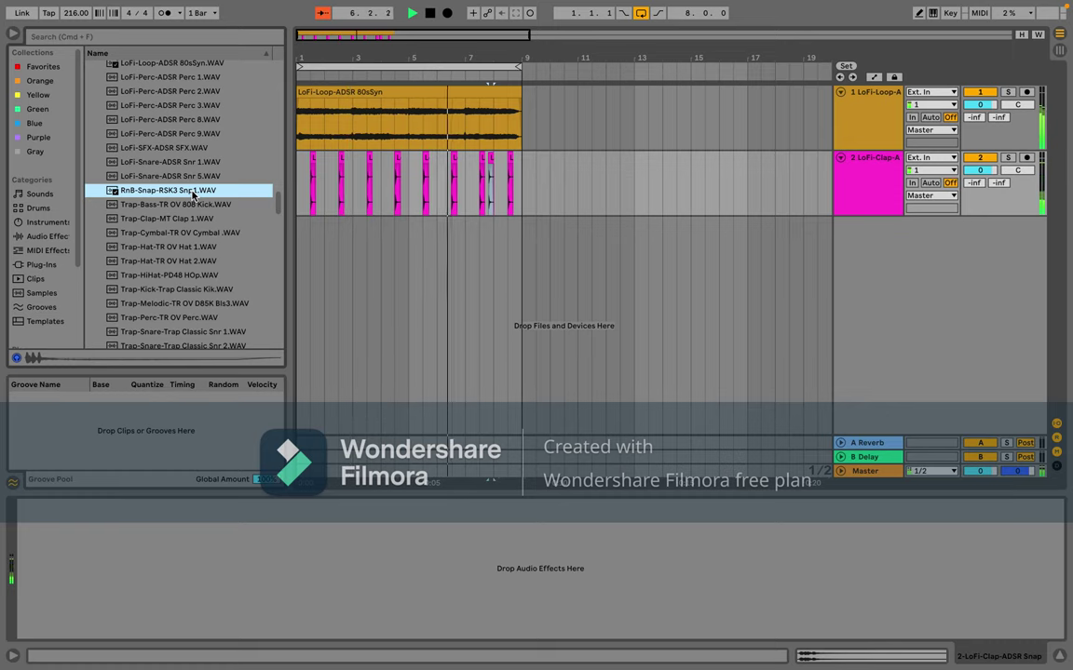
drag(192, 195, 315, 252)
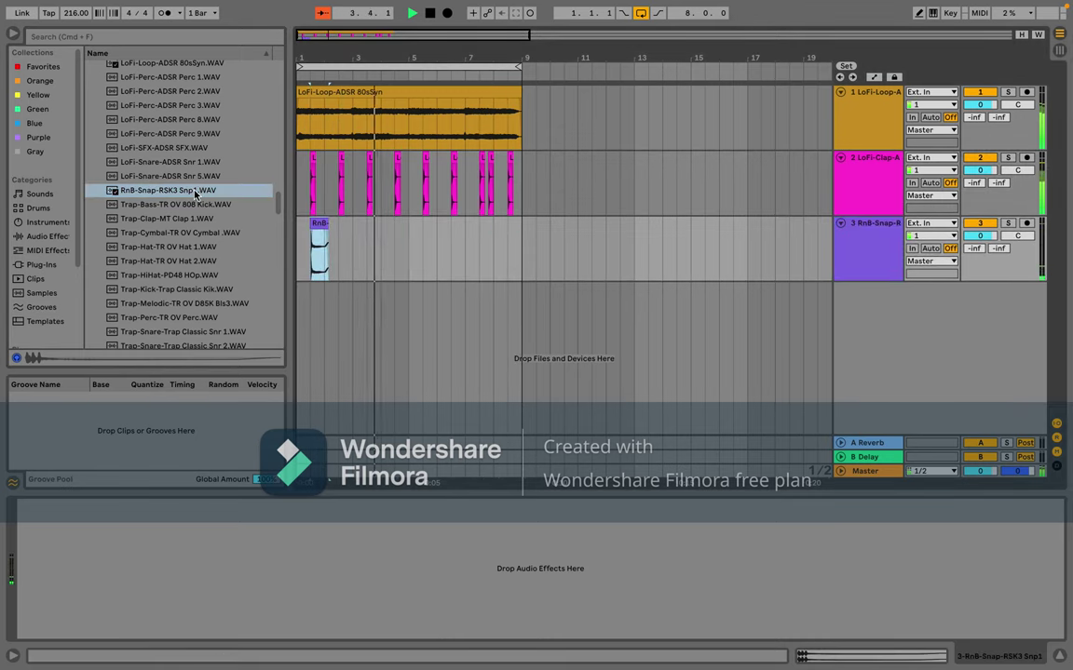
drag(195, 192, 372, 240)
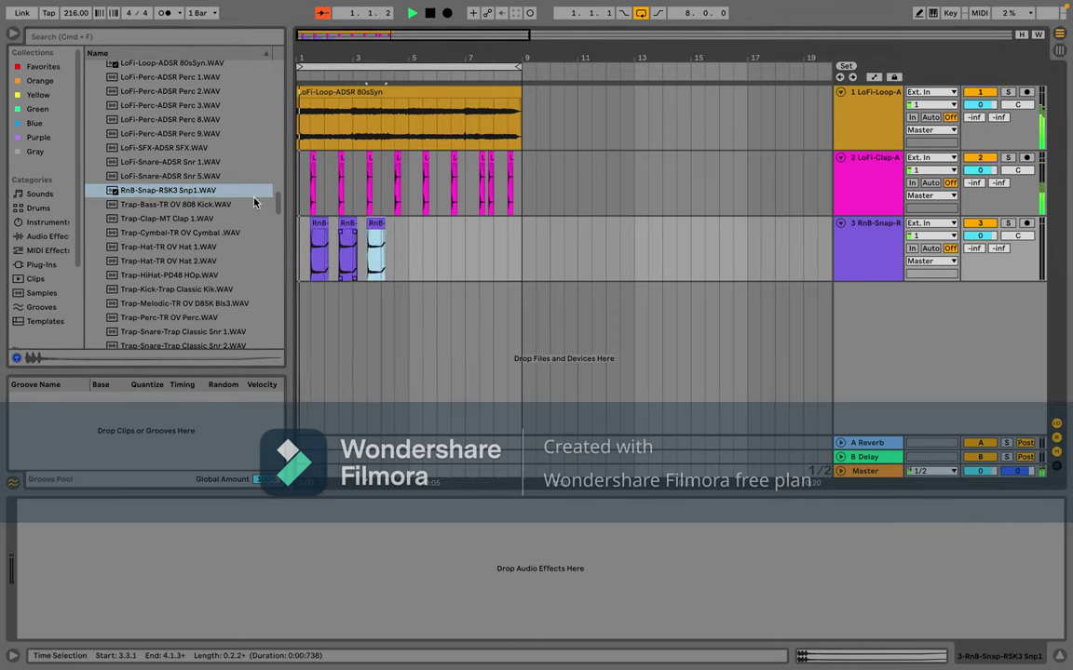
drag(191, 193, 402, 244)
drag(260, 191, 431, 240)
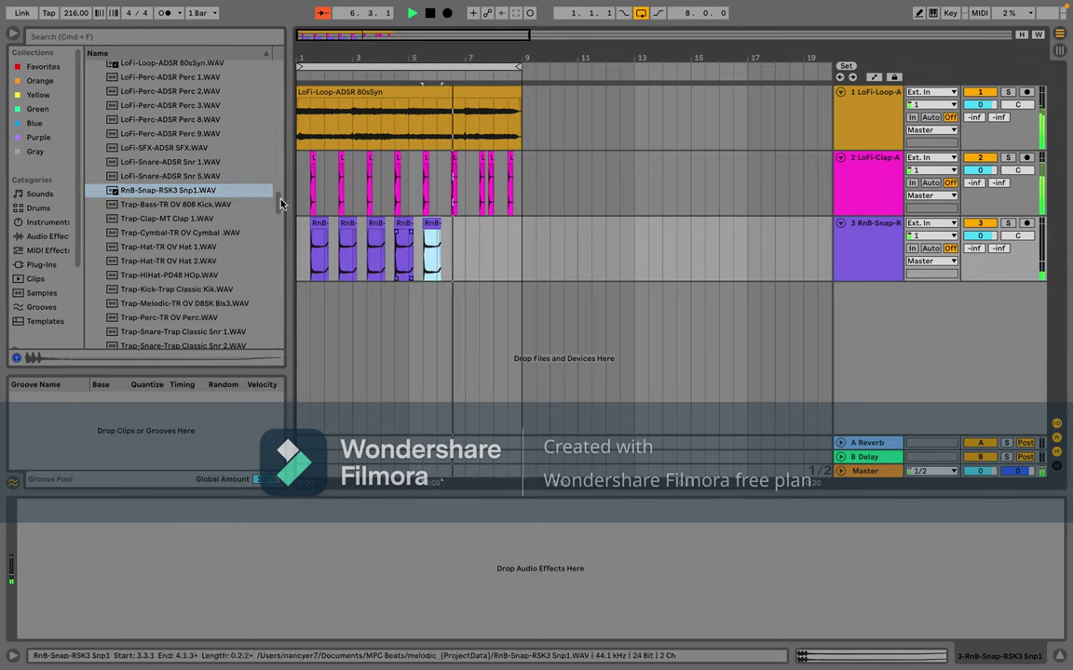
Step: Continue the RnB snap pattern with RnB-Snap-RSK3 Snp1.WAV clips at 6.3.1, 7.3.1 and 8.3.1
drag(206, 190, 458, 240)
drag(214, 190, 485, 247)
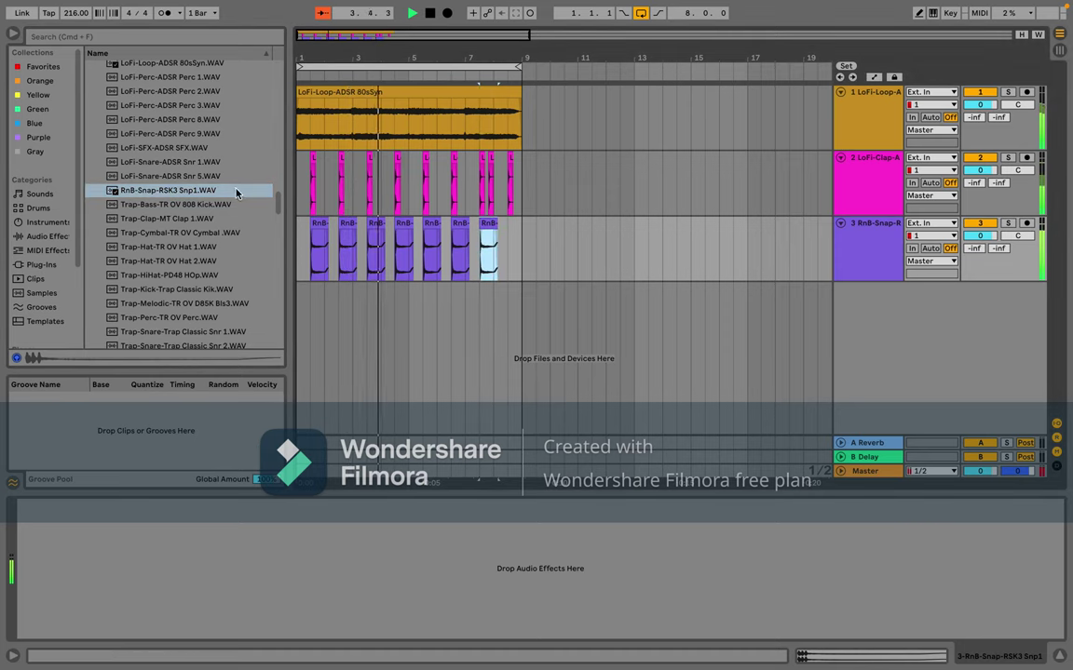
drag(214, 193, 506, 240)
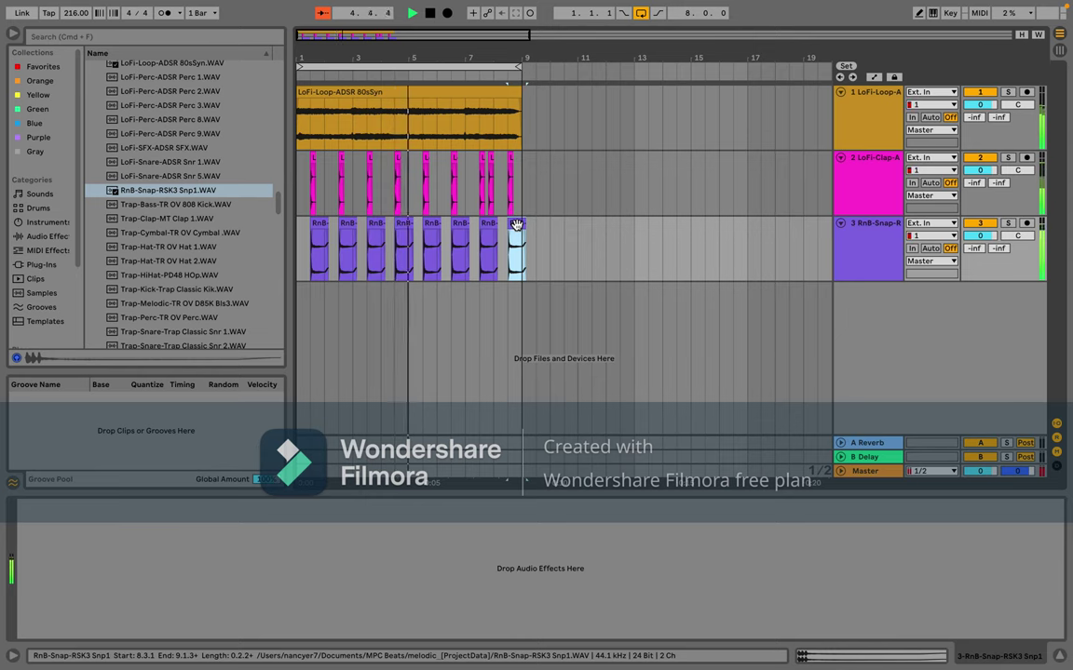
Step: Paste an extra RnB snap clip at 7.4.2, aligned with the off-beat LoFi clap clip
scroll(517, 225, right, 10)
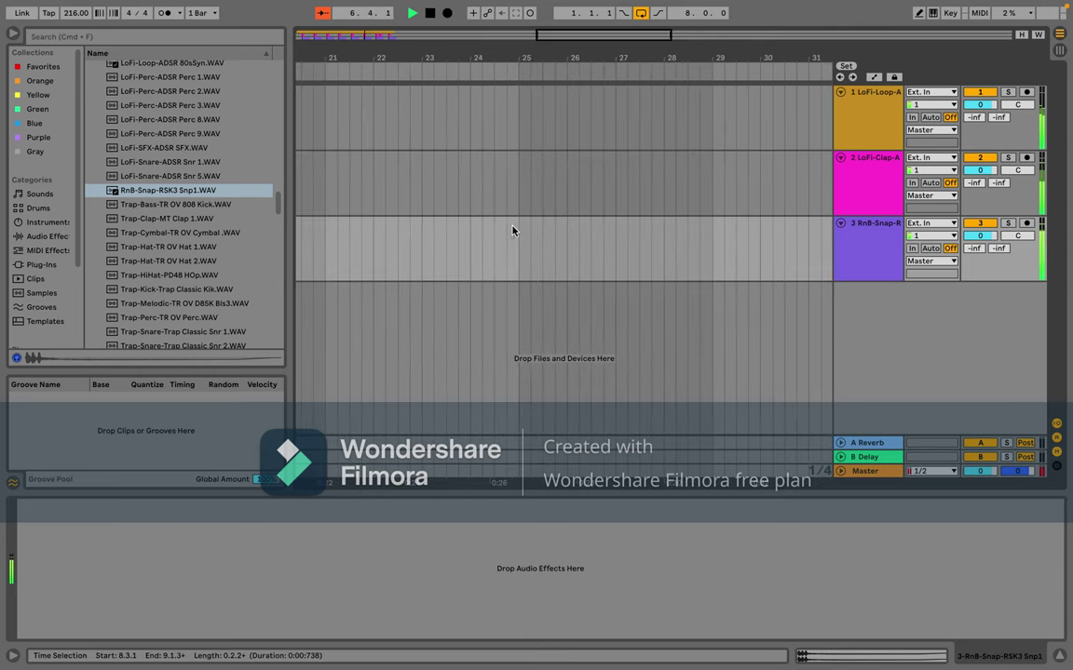
scroll(512, 230, left, 10)
scroll(517, 233, up, 5)
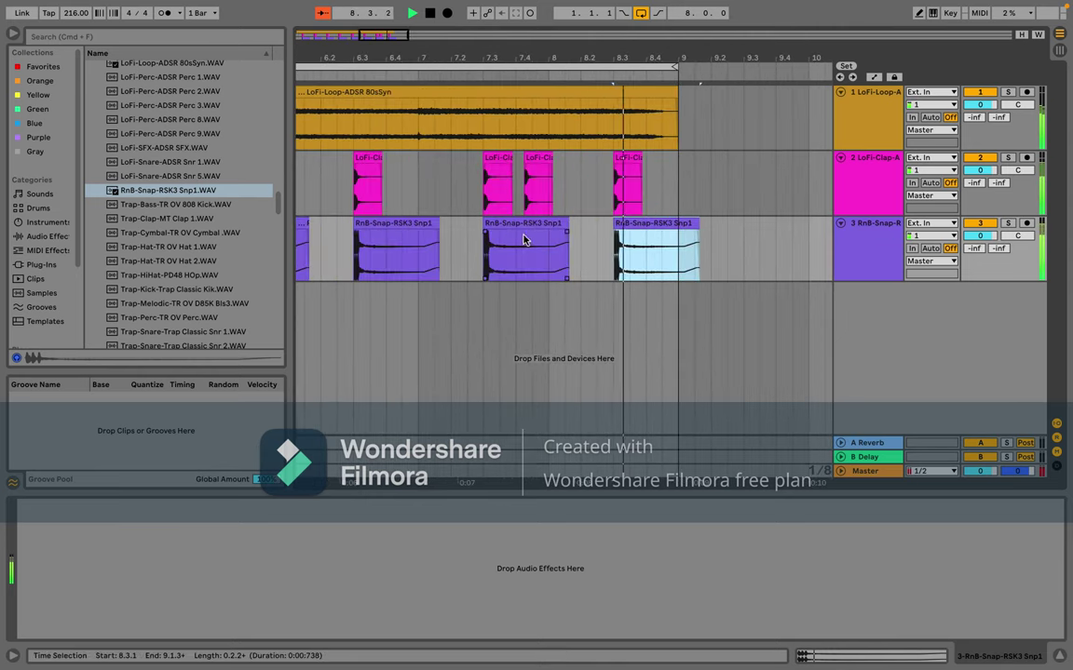
scroll(532, 243, up, 3)
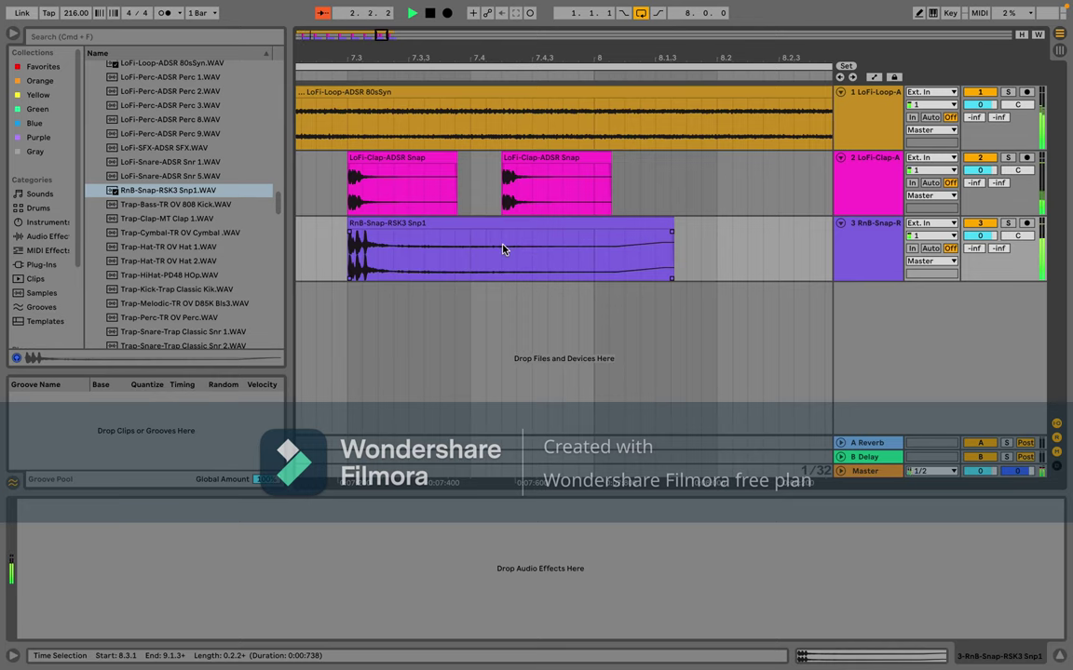
key(super+v)
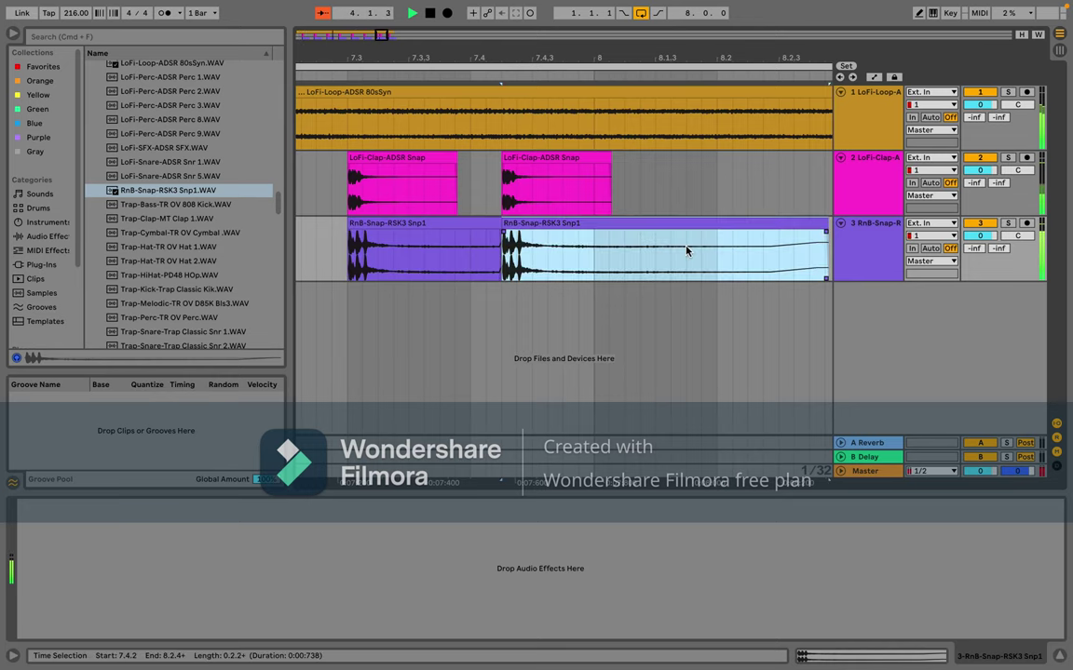
Step: Delete the LoFi-Clap track, leaving the RnB snap track under the synth loop
scroll(686, 251, down, 5)
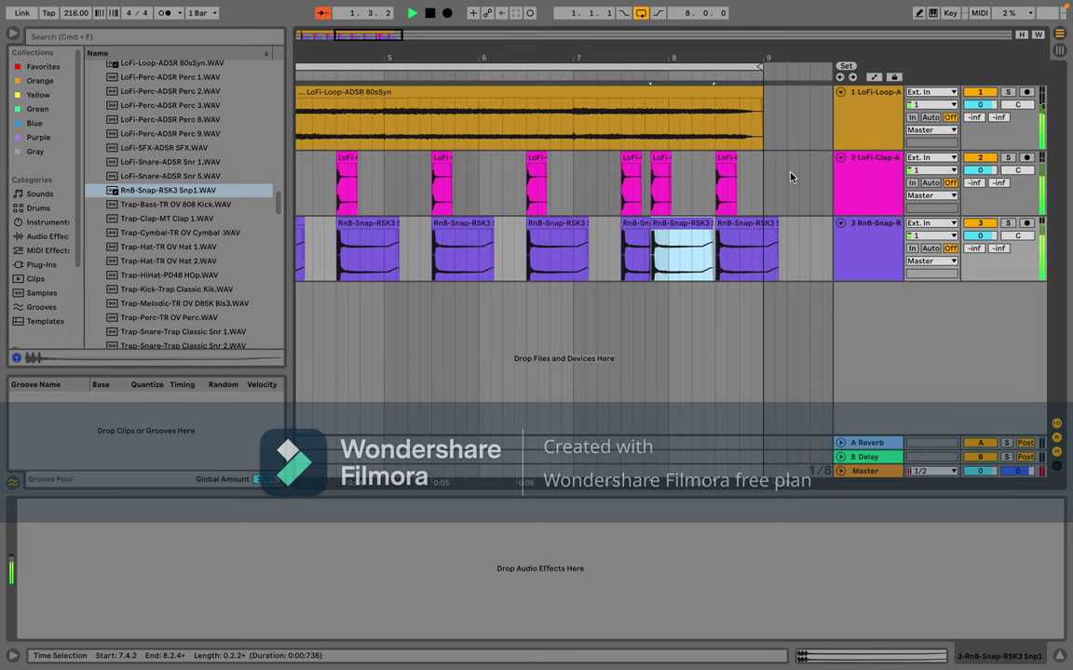
click(870, 195)
key(Delete)
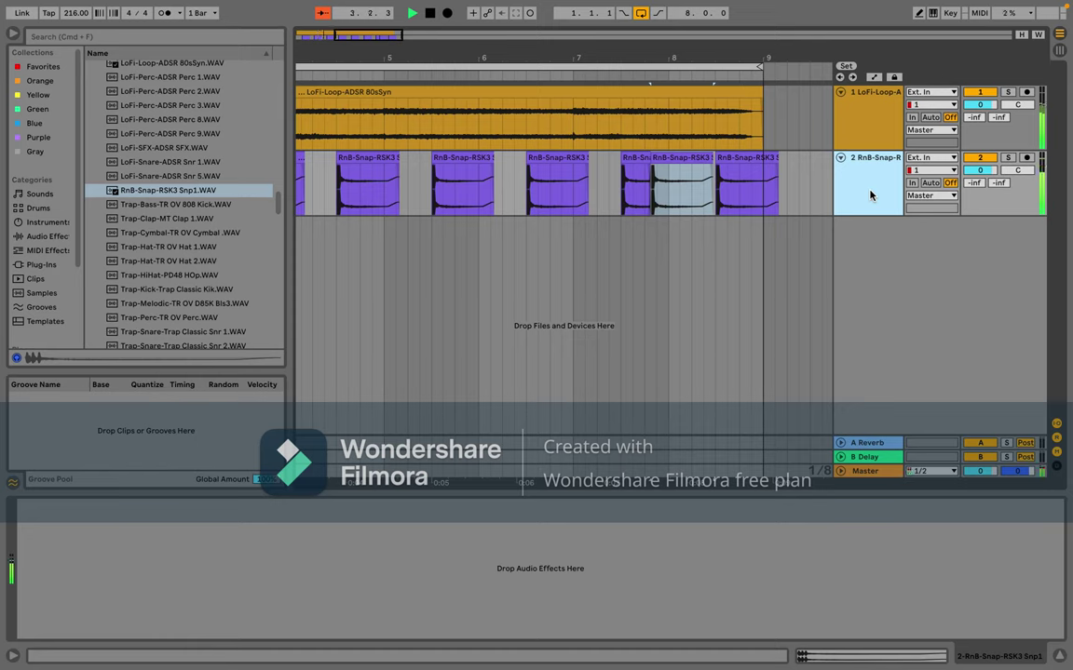
Step: Split the last RnB snap clip at 9.1.1 and delete the part beyond the loop end
click(765, 200)
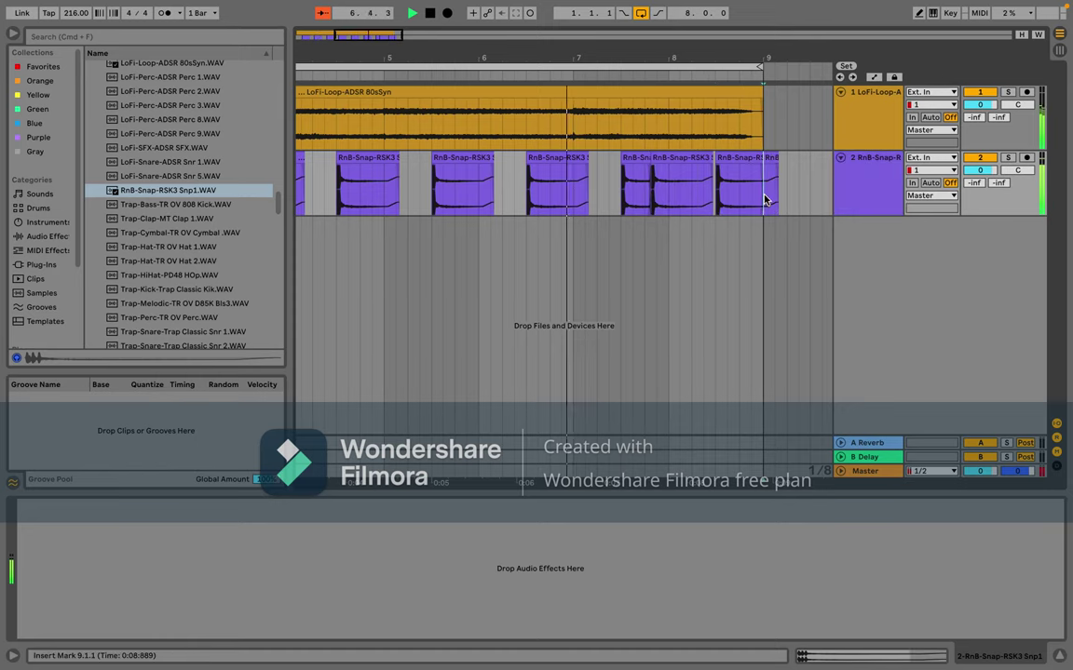
key(super+e)
click(774, 153)
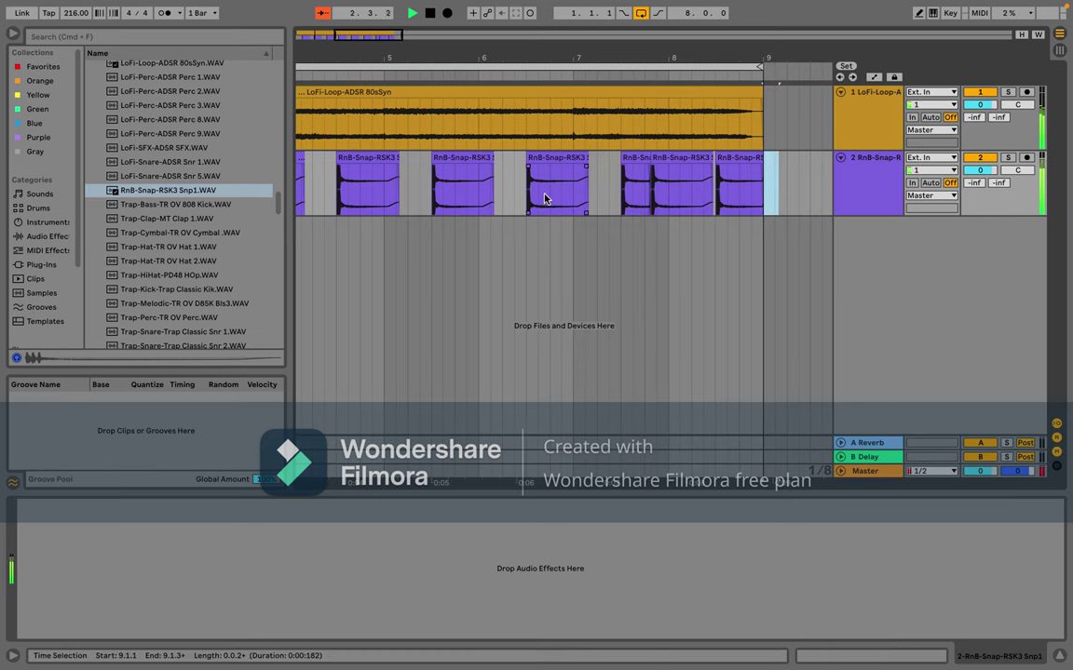
Step: Split the first RnB snap clip at 1.4.1 and delete its tail
scroll(541, 197, left, 5)
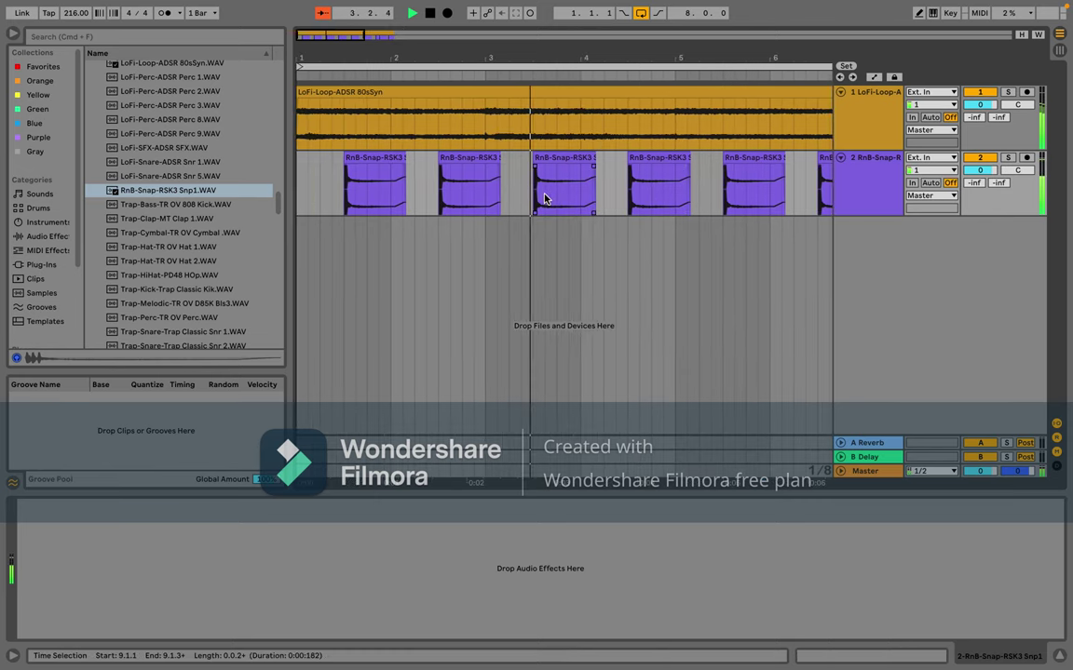
click(365, 196)
key(super+e)
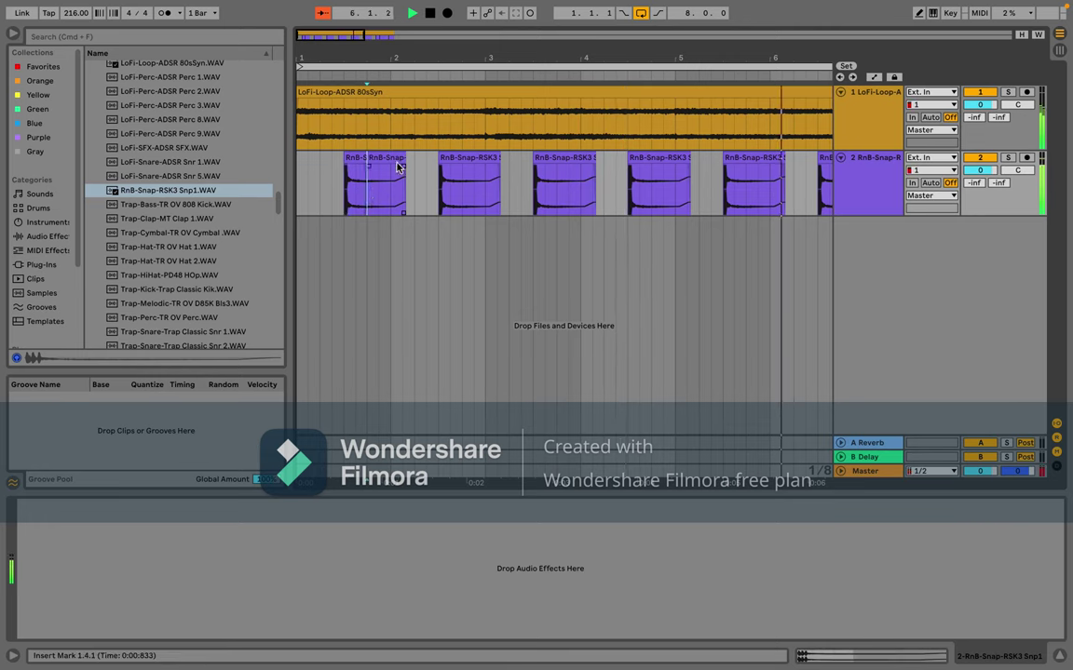
click(395, 162)
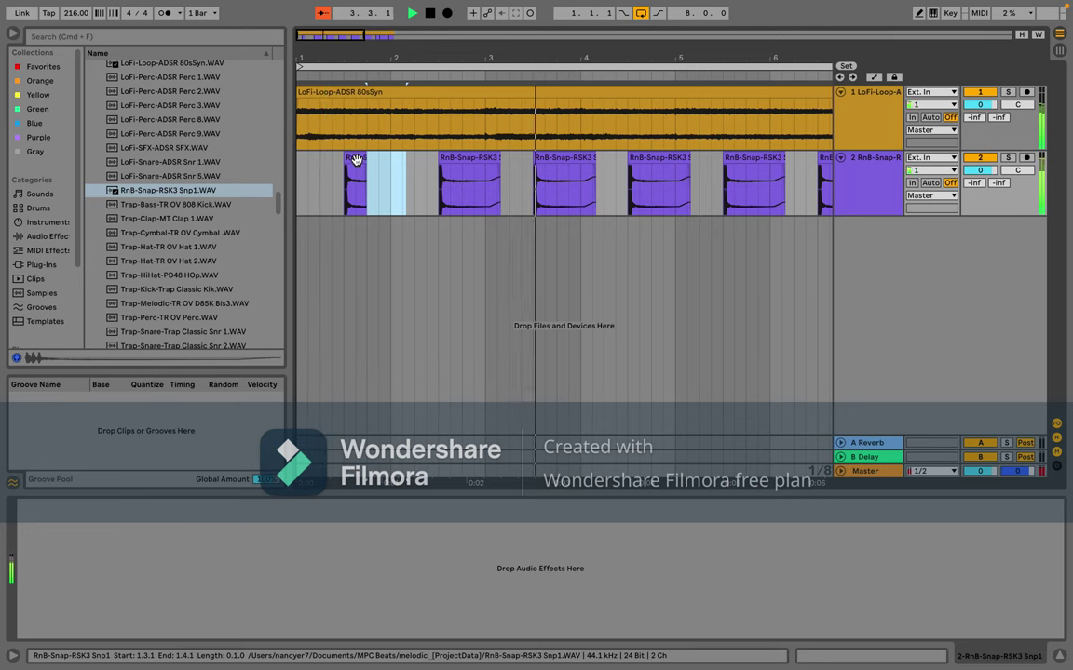
key(Delete)
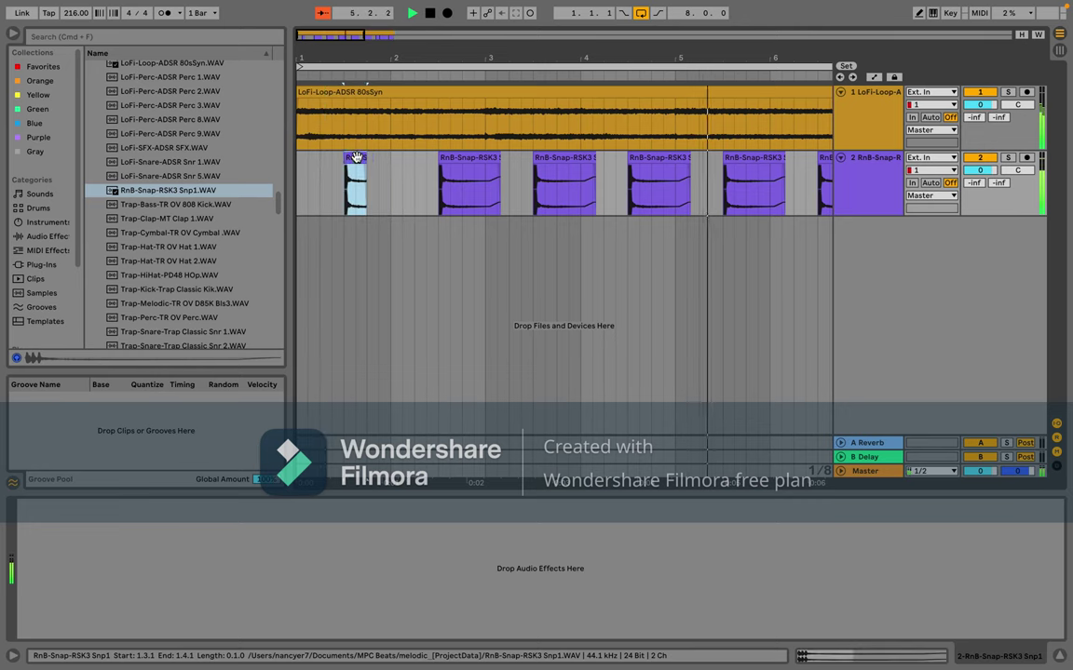
Step: Replace the RnB snap clips at 3.3.1 and 5.3.1 with copies of the shortened one-beat clip
click(547, 158)
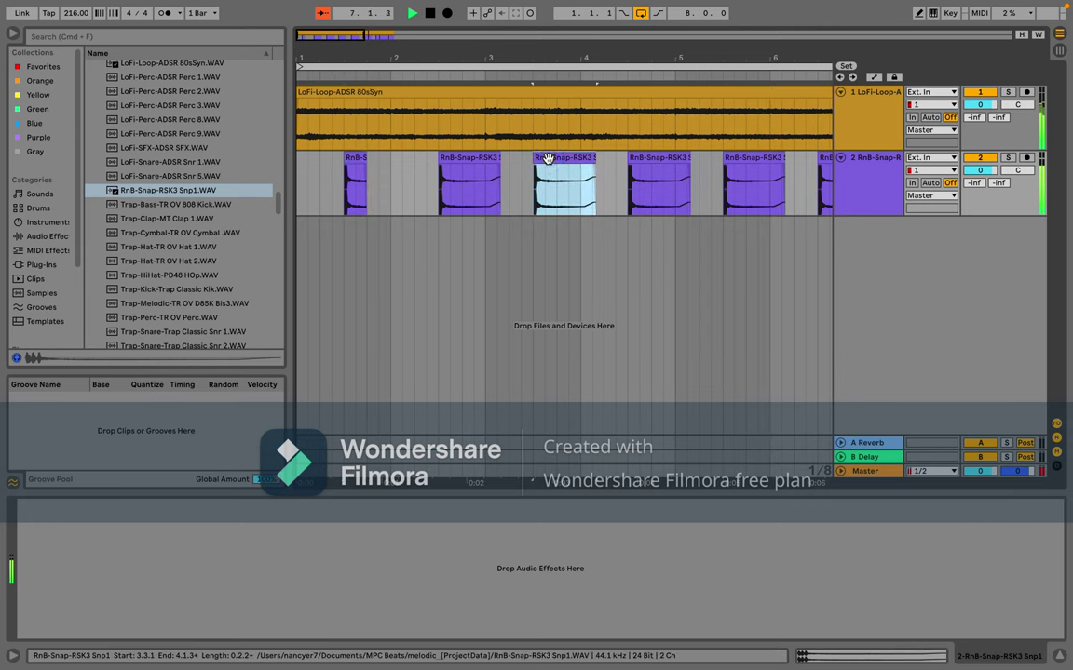
key(Delete)
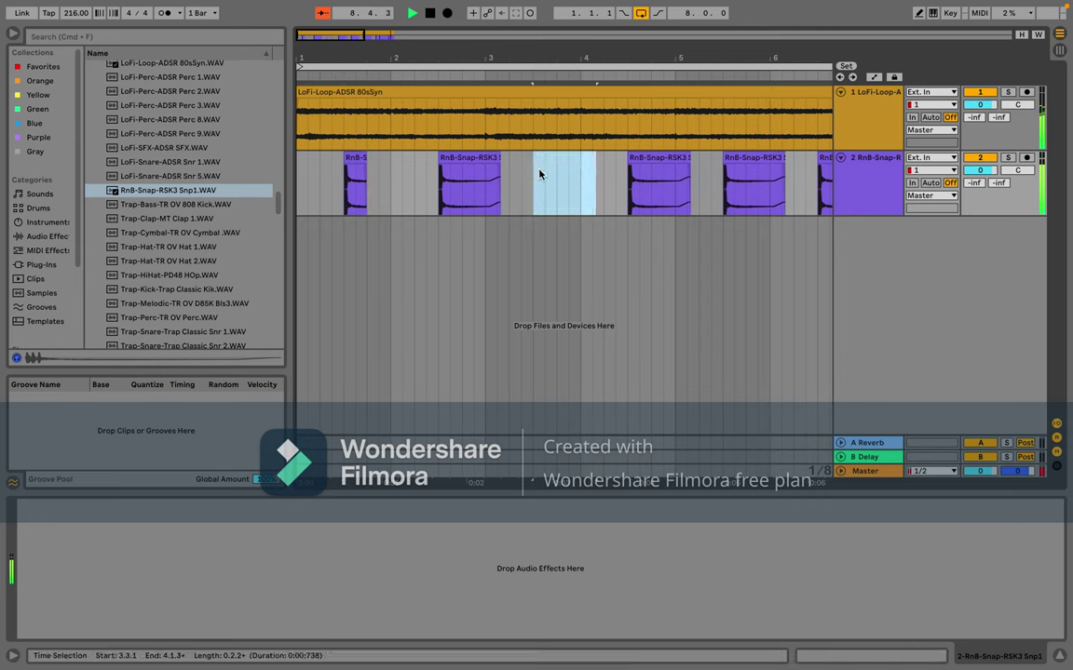
click(538, 174)
key(ctrl+v)
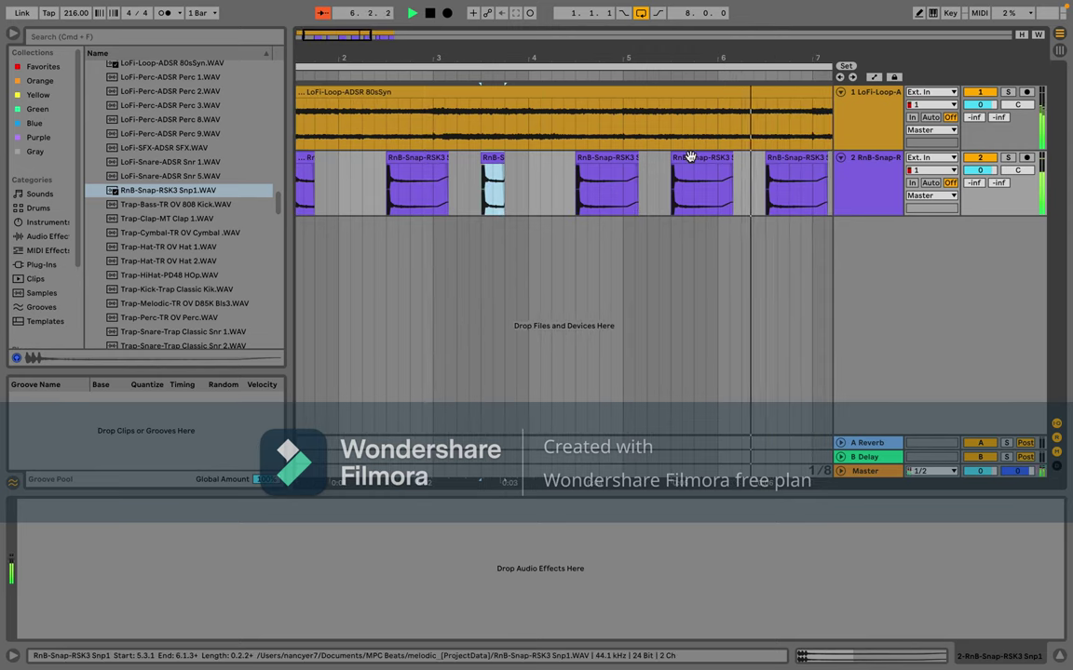
click(689, 156)
key(Delete)
click(676, 181)
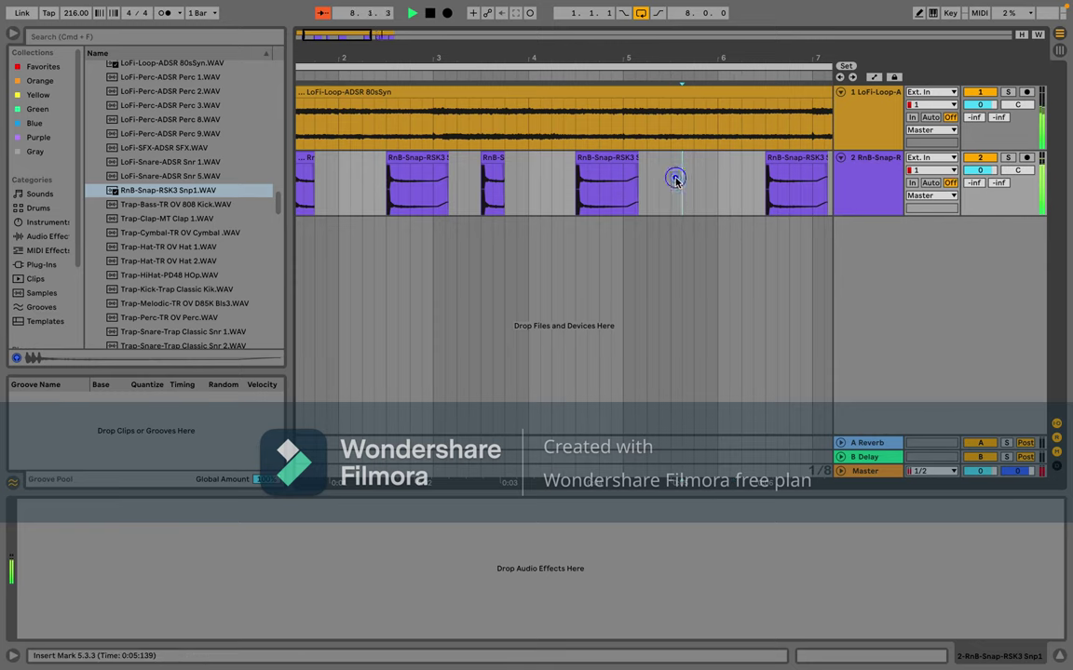
key(super+z)
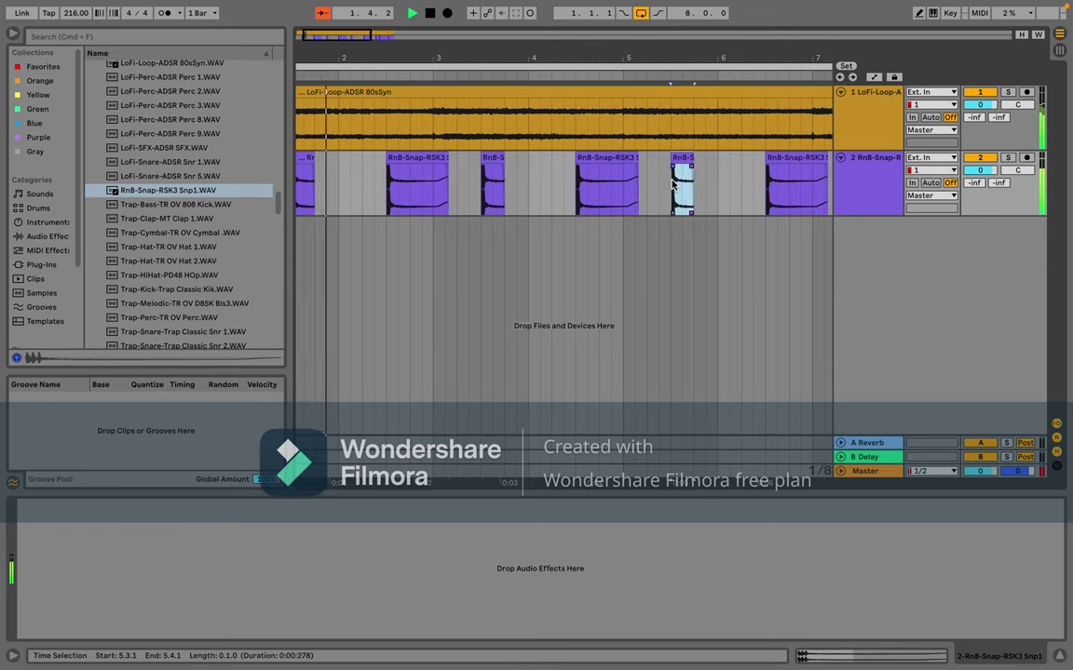
Step: Shorten the RnB snap at 7.3.1 with the one-beat clip and delete the leftover sliver before 7.4.2
scroll(676, 184, right, 5)
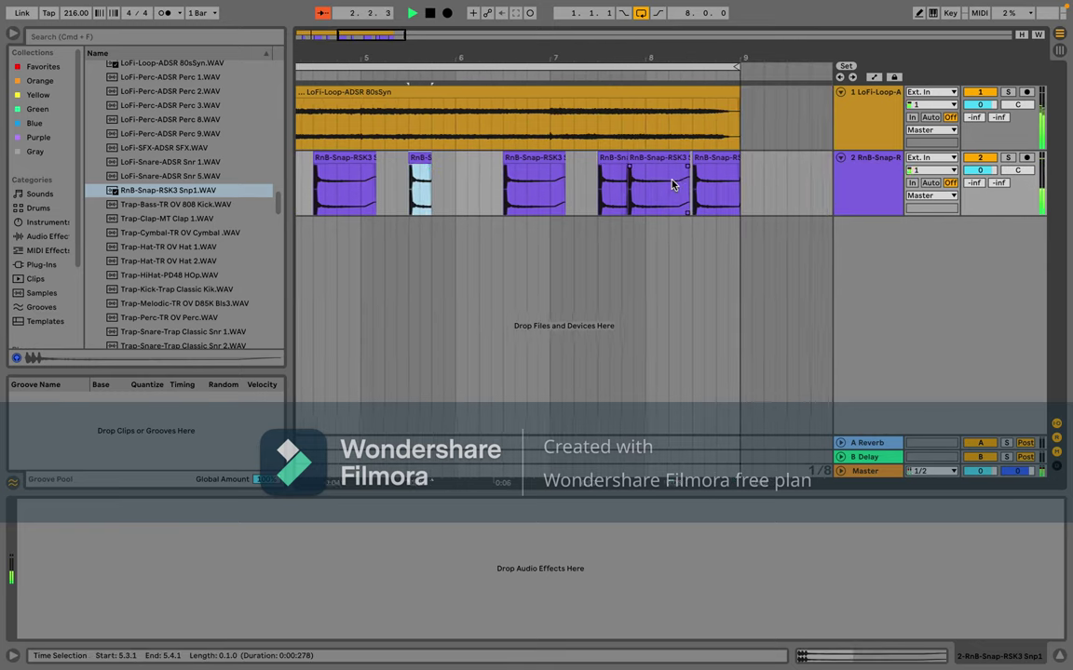
click(603, 160)
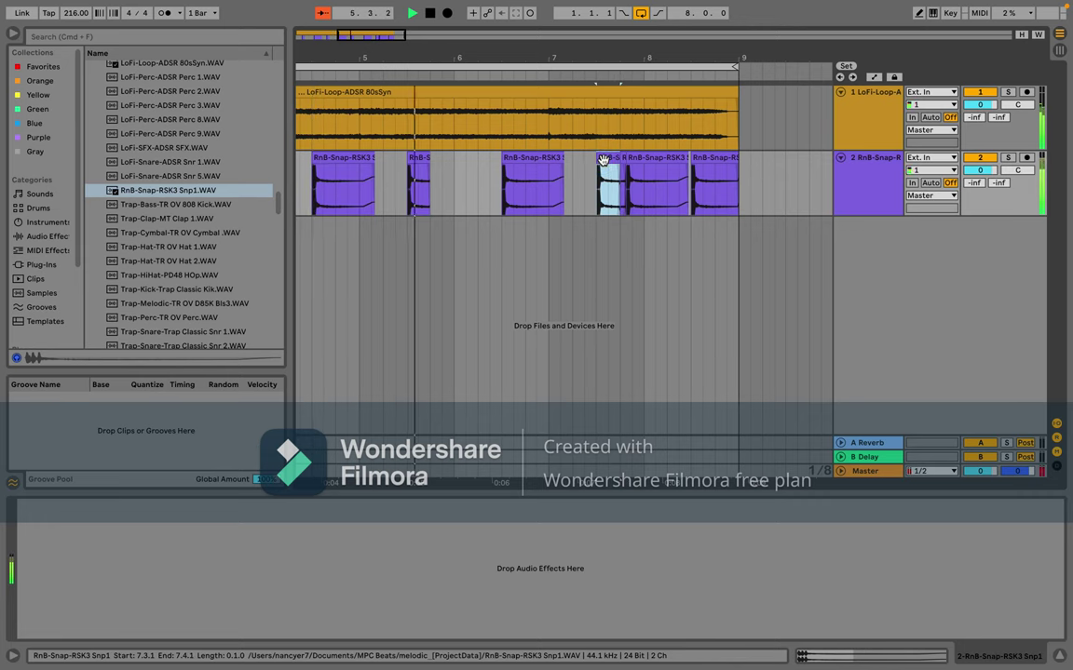
click(622, 164)
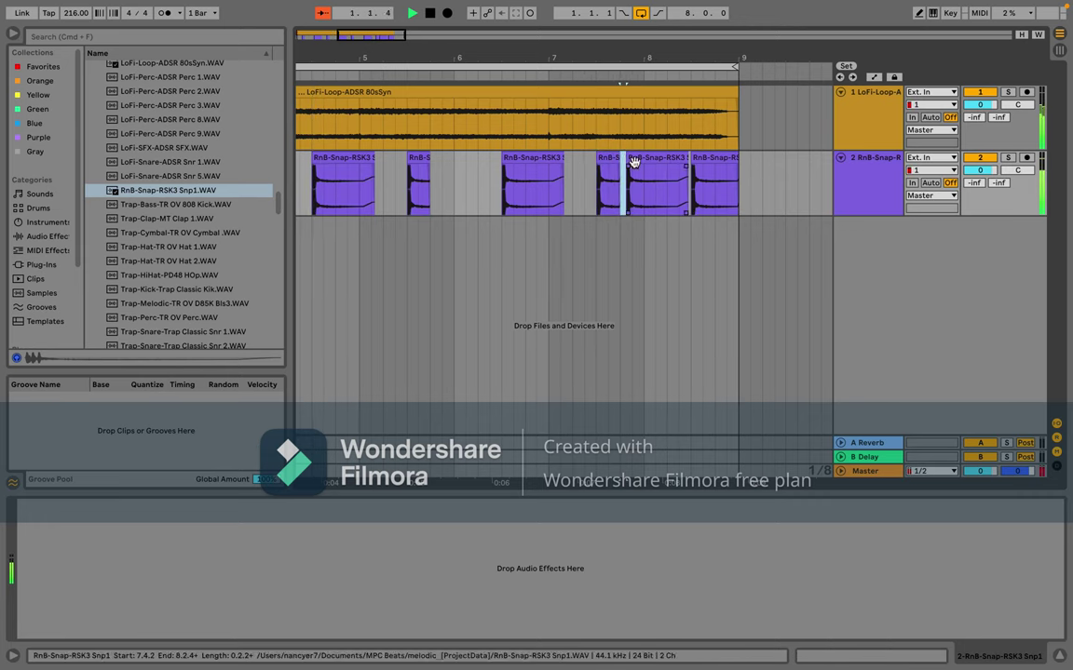
Step: Split the RnB snap clip at 8.3.1 before bar 9 and remove its tail
click(705, 161)
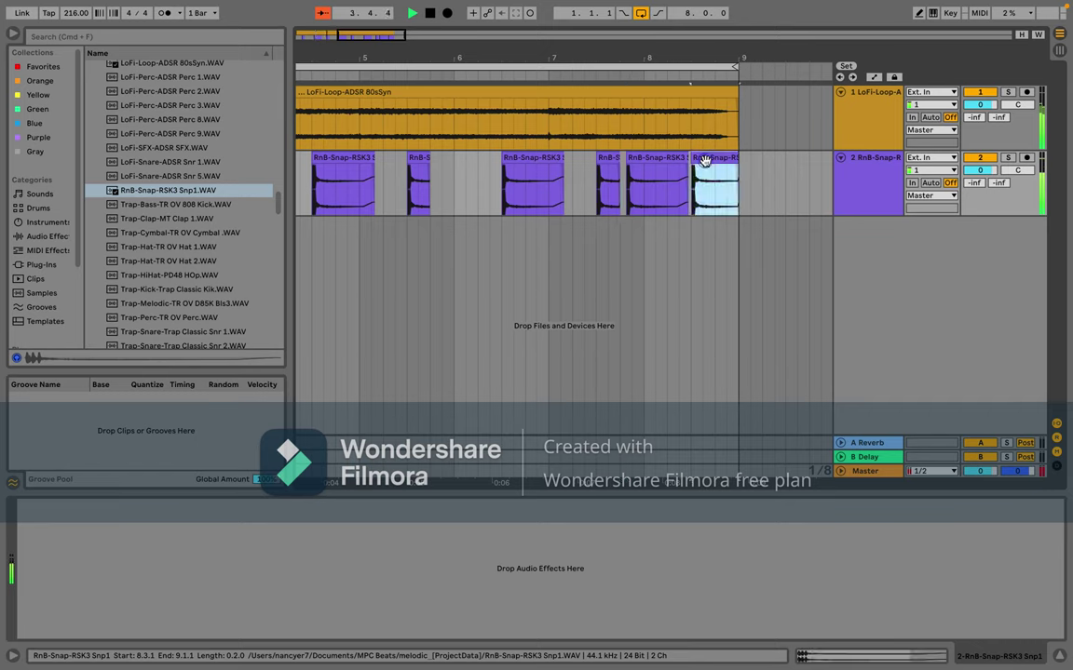
drag(714, 186, 722, 156)
key(ctrl+e)
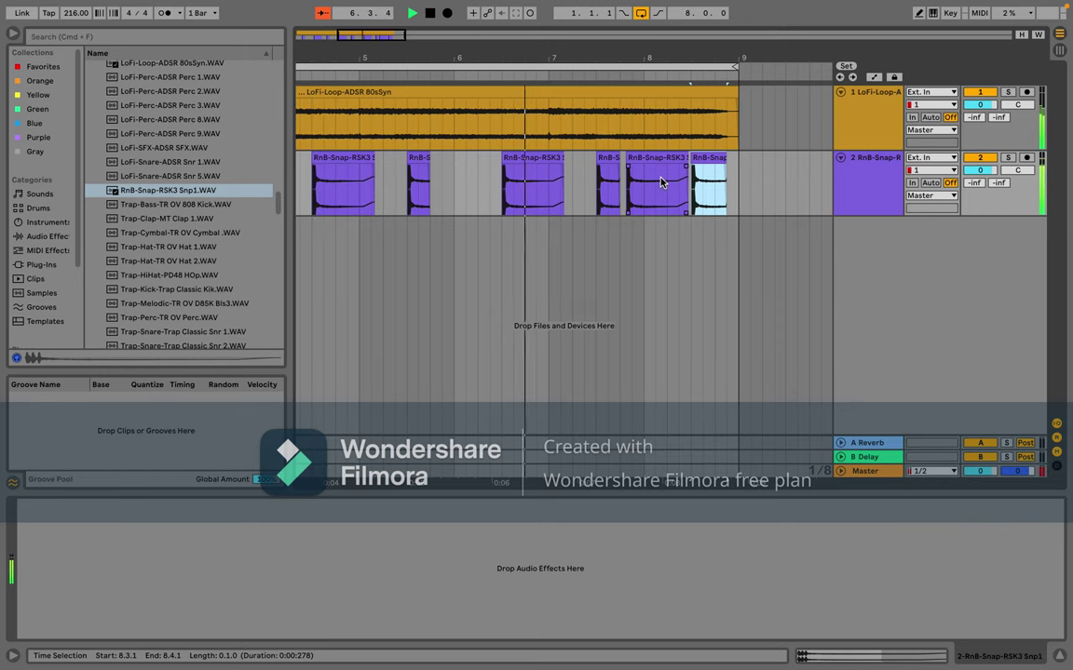
key(minus)
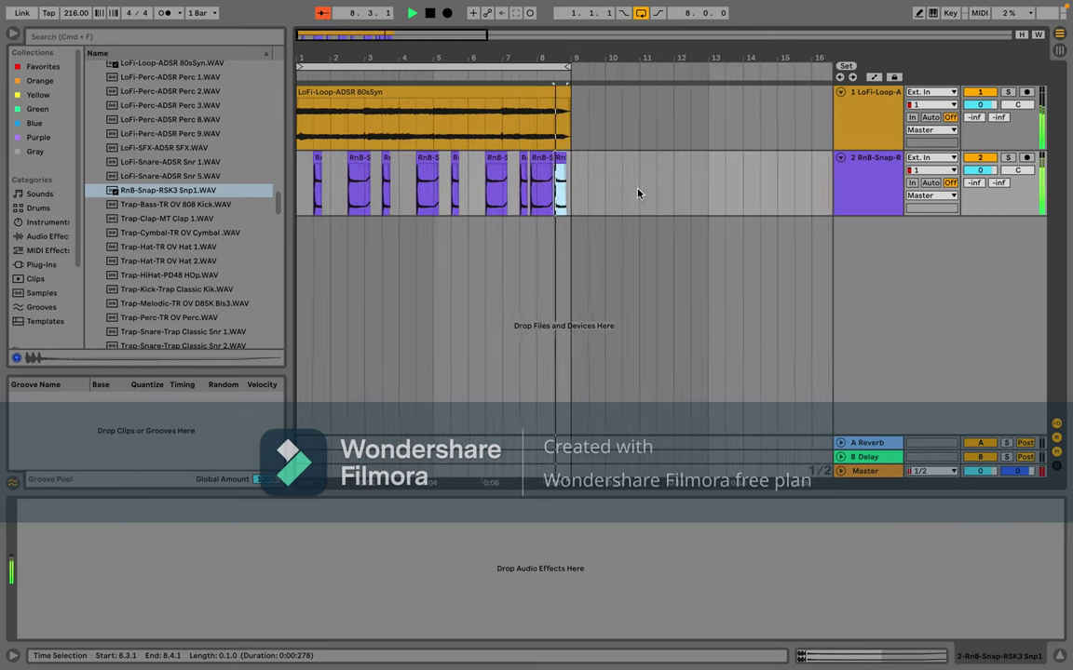
Step: Audition the Trap-Hat-TR OV Hat 1 and Hat 2 samples, then place Hat 2 on a new track at 1.1.1
key(minus)
key(minus)
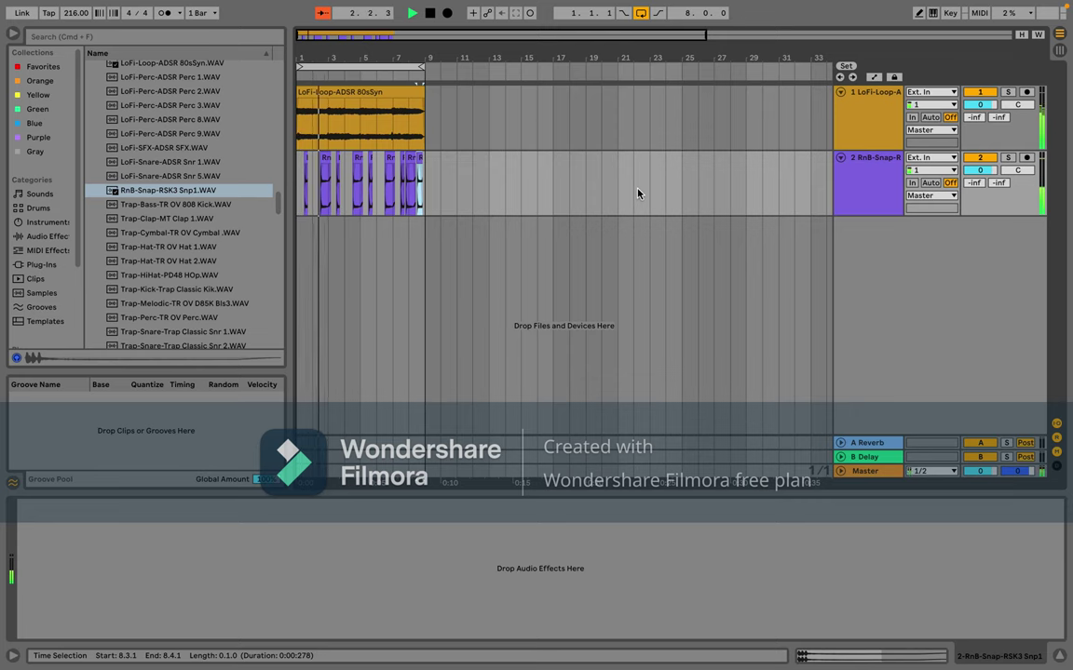
key(plus)
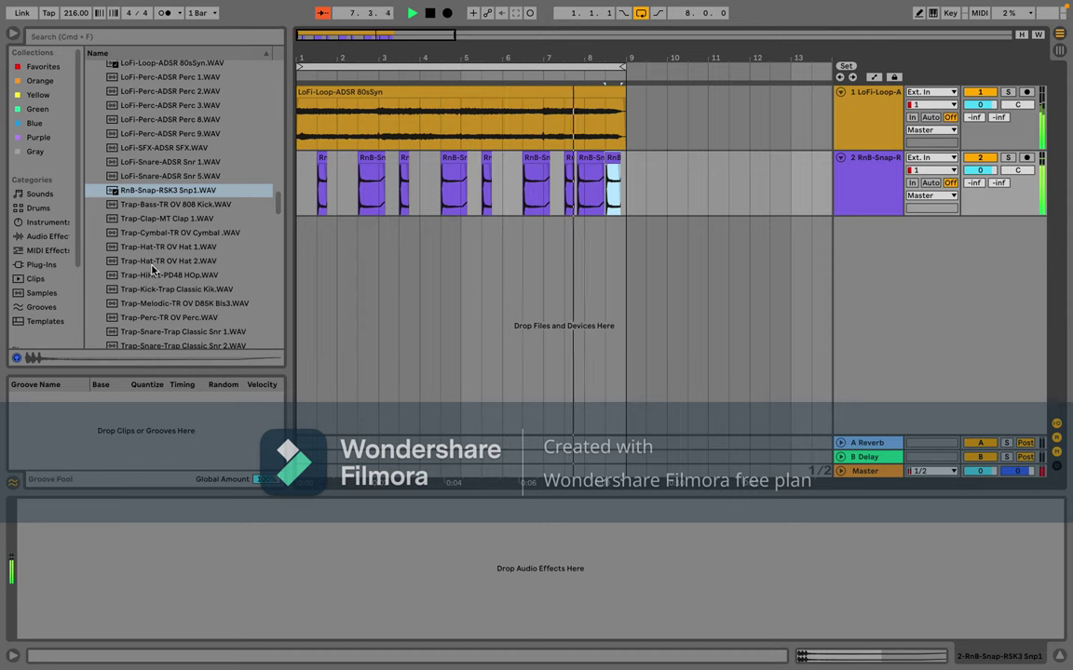
click(160, 247)
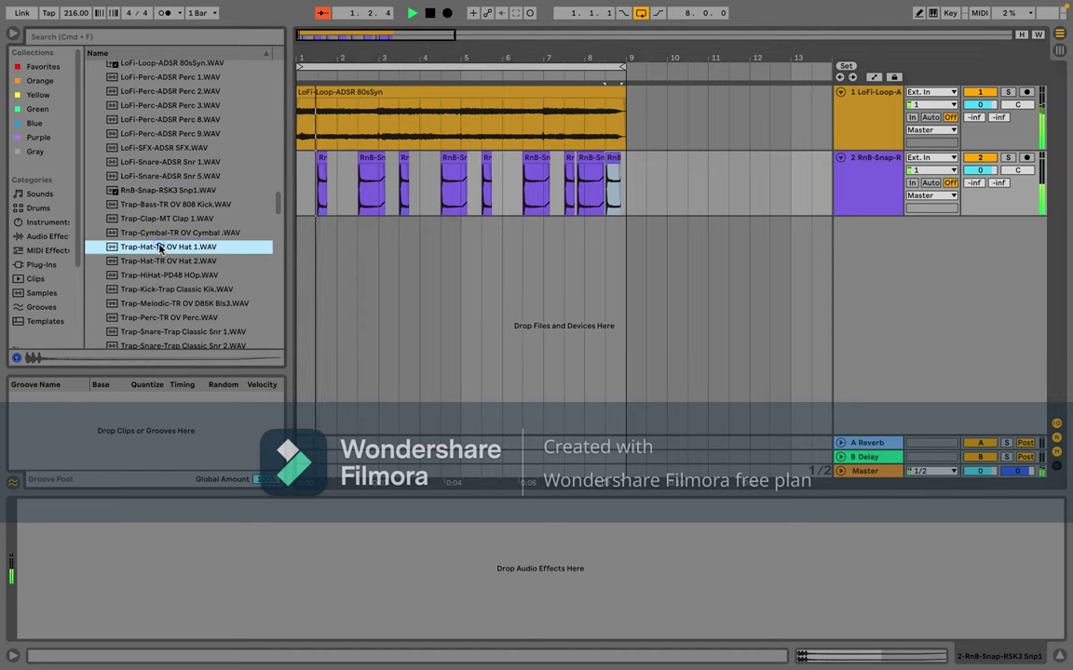
click(160, 247)
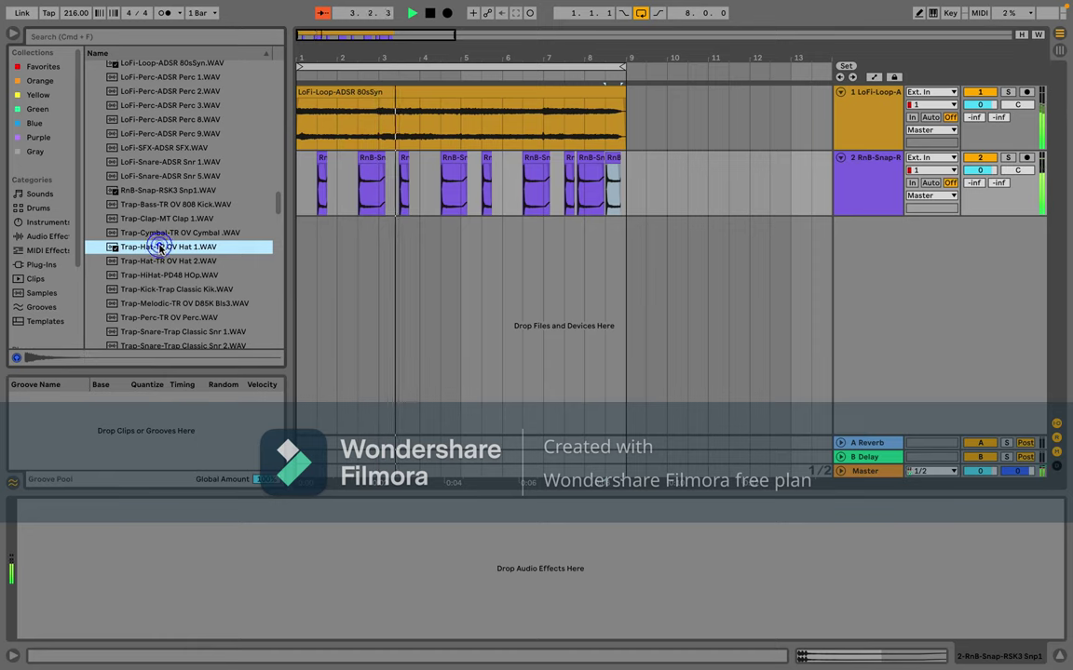
click(157, 262)
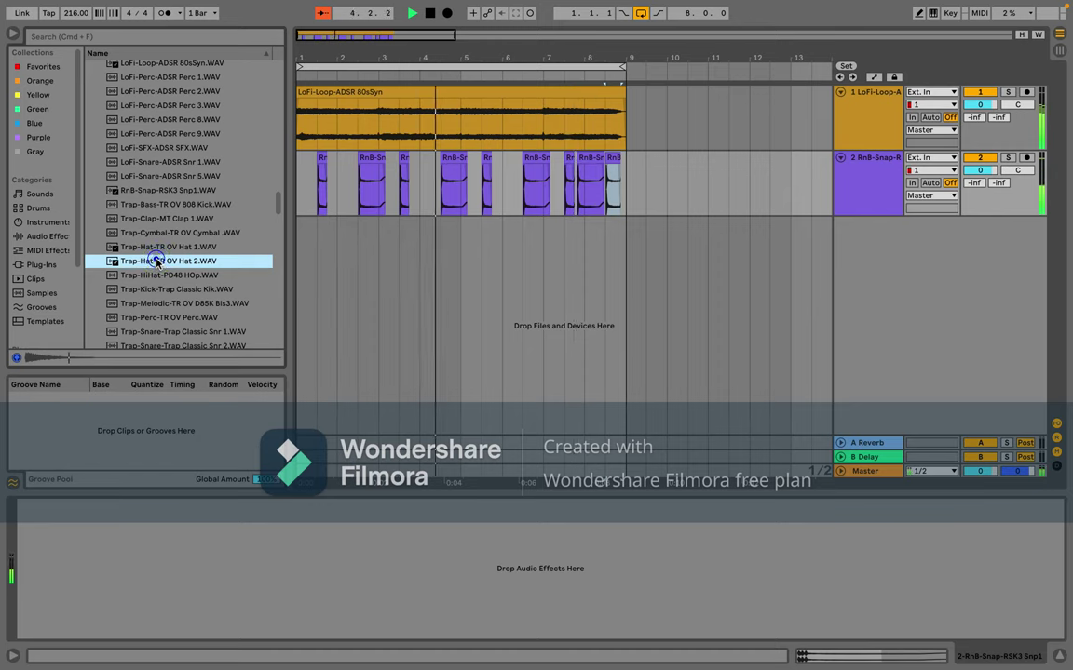
click(157, 261)
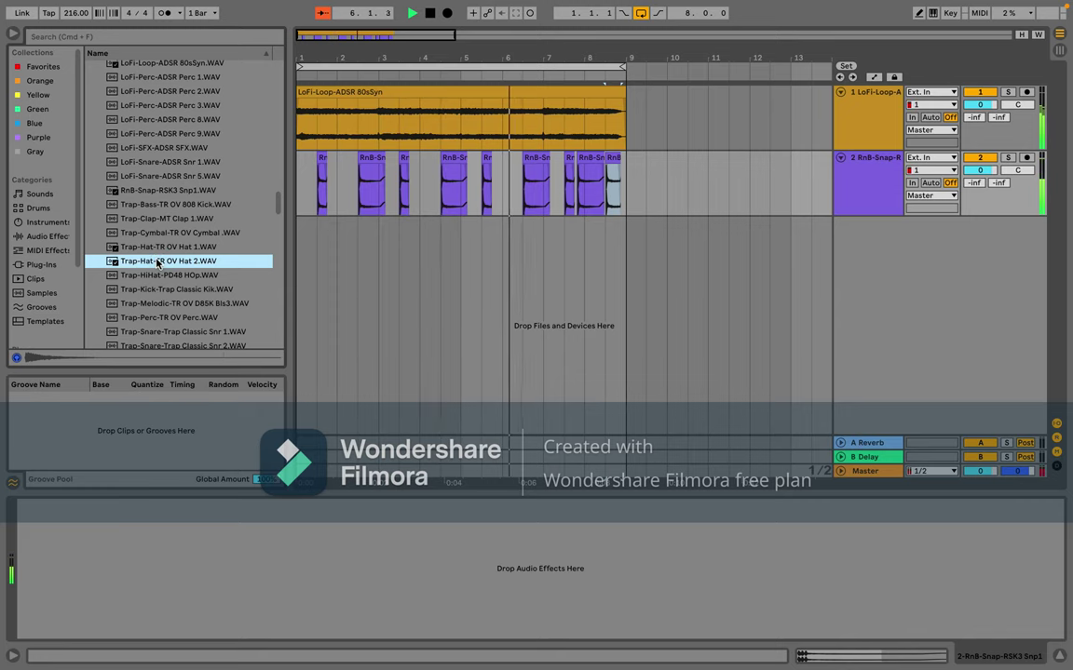
drag(156, 262, 300, 253)
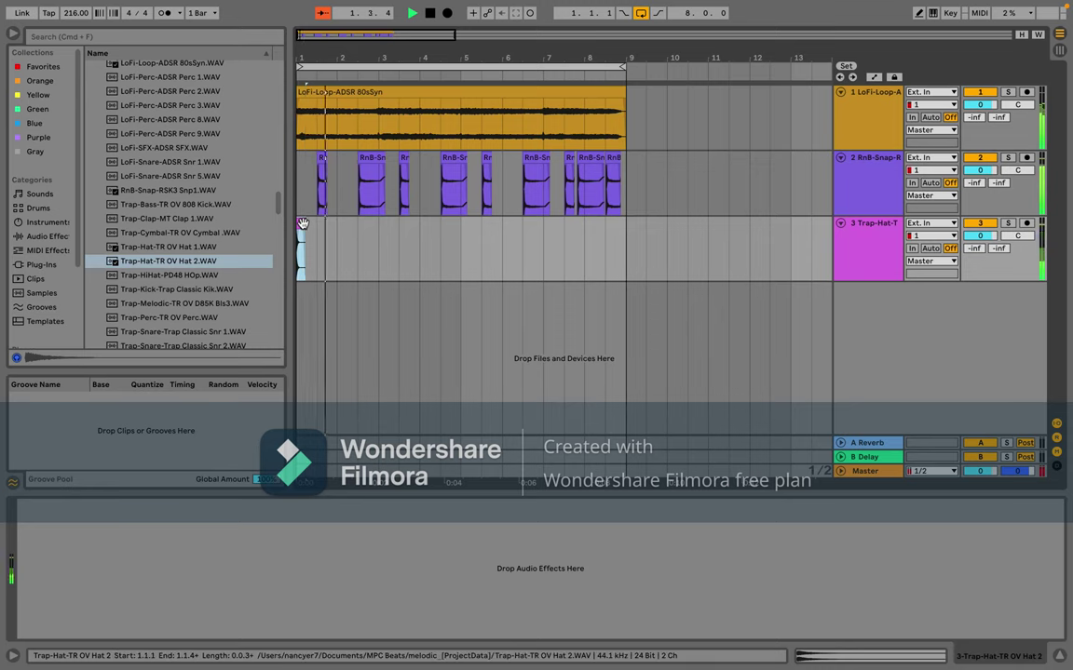
Step: Fill bar 1 of the hat track with three more Hat 2 clips: after the first one, at 1.3.1, and directly behind that
click(300, 225)
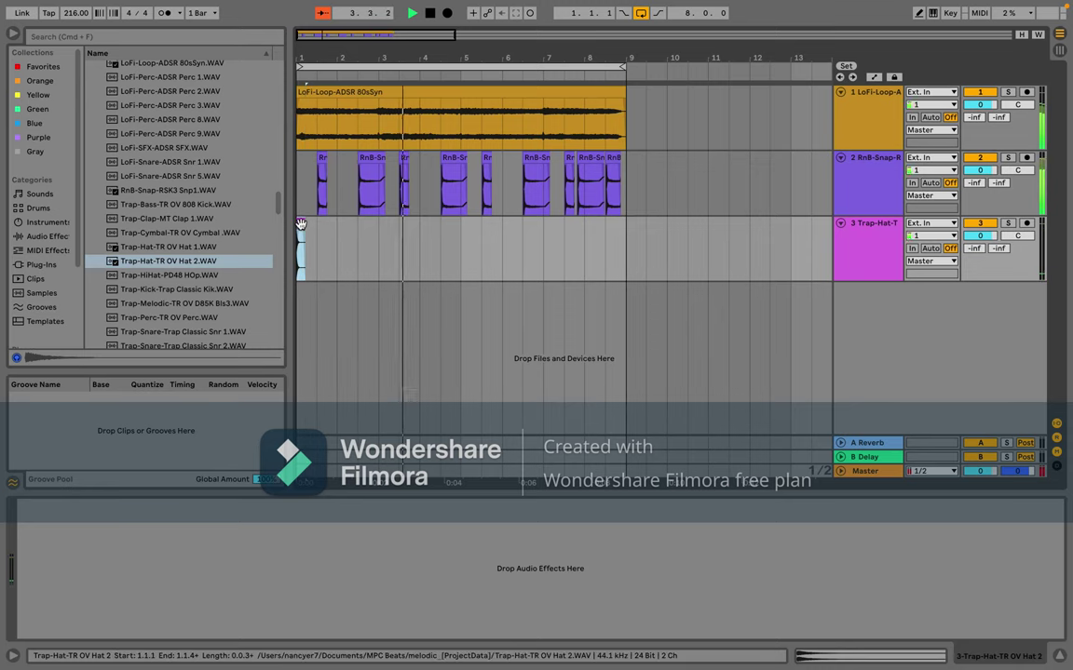
key(super+d)
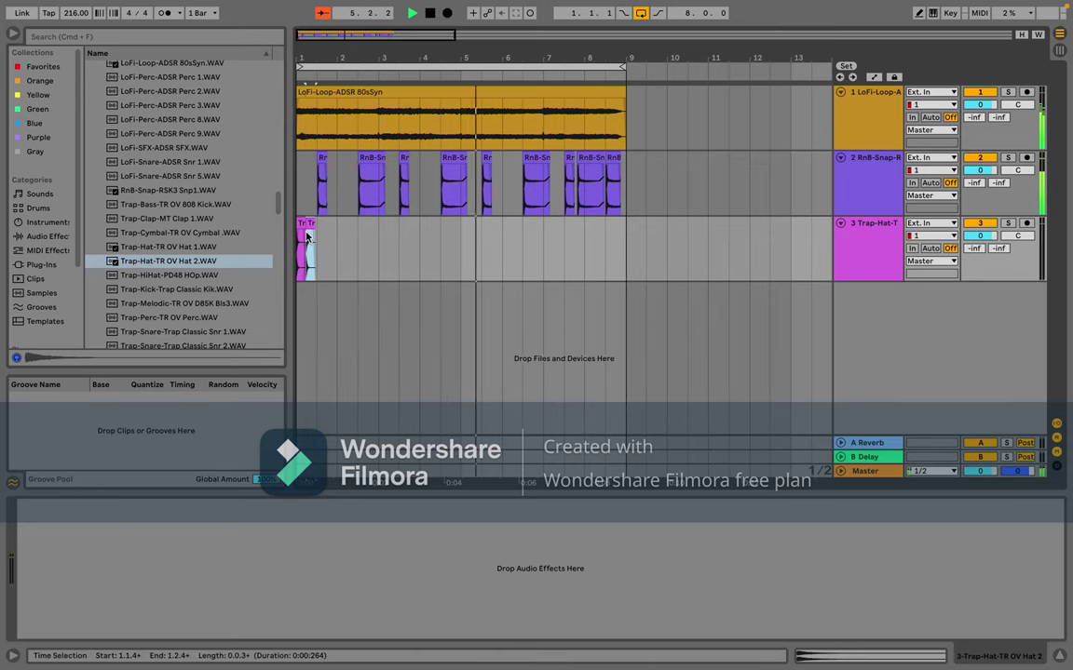
click(321, 240)
key(super+v)
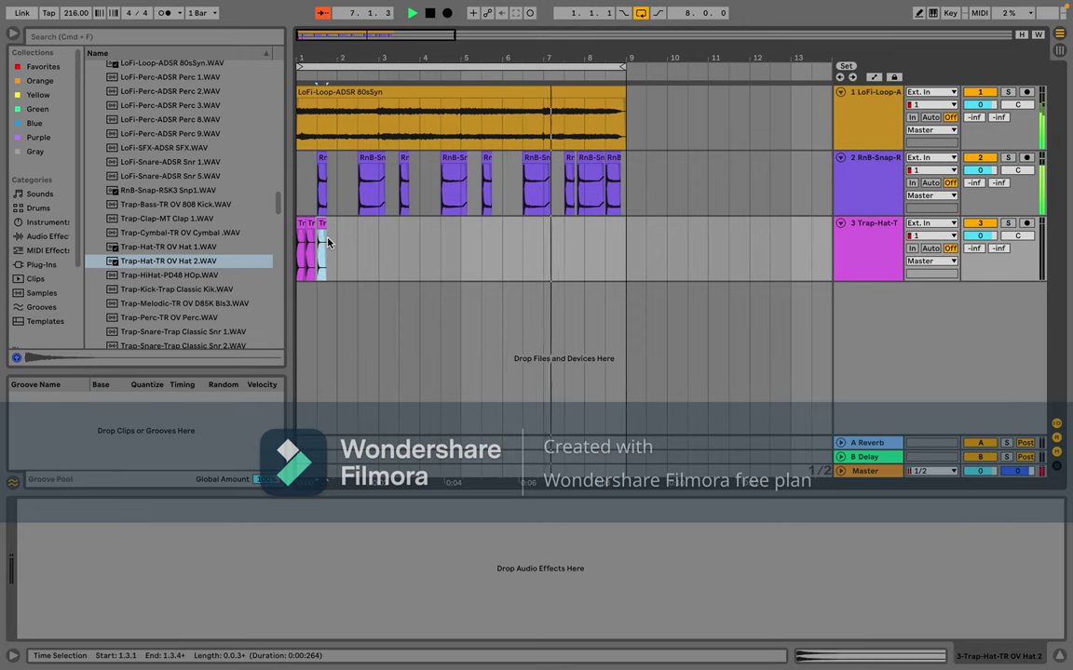
click(328, 237)
key(super+v)
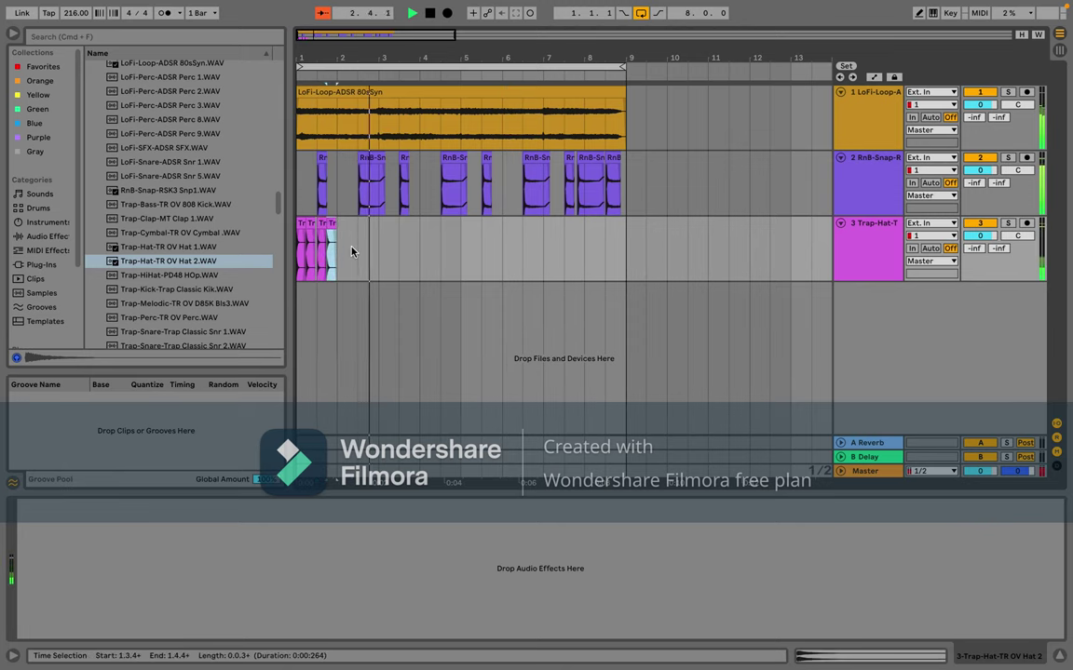
Step: Fill bar 2 with four Hat 2 copies, in back-to-back pairs starting at 2.1.1 and 2.3.1
click(338, 244)
key(super+v)
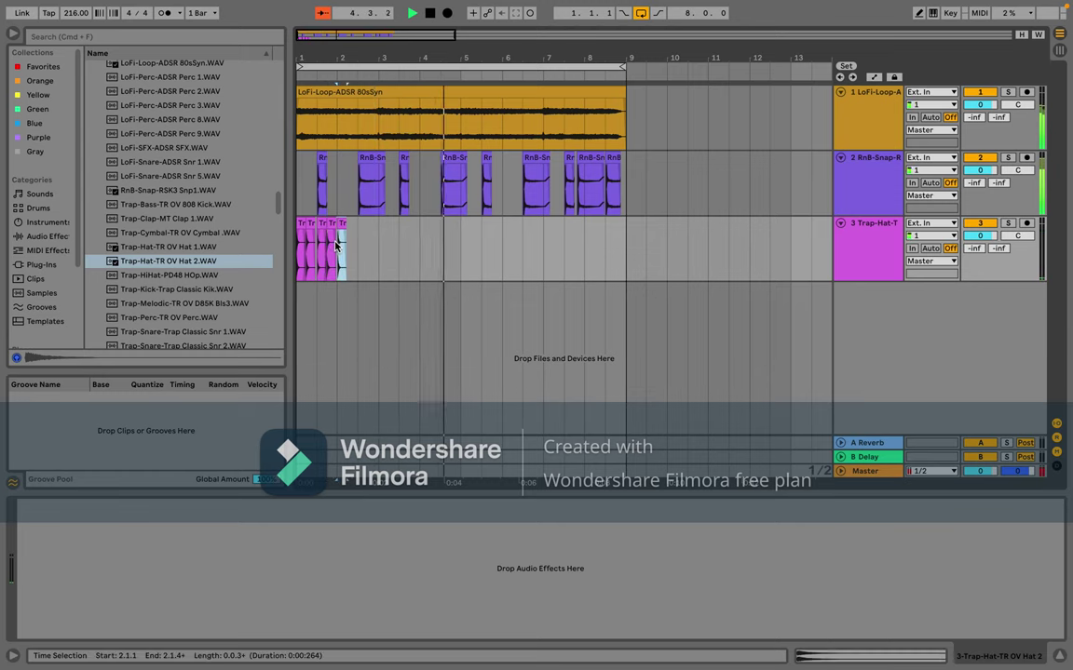
key(super+v)
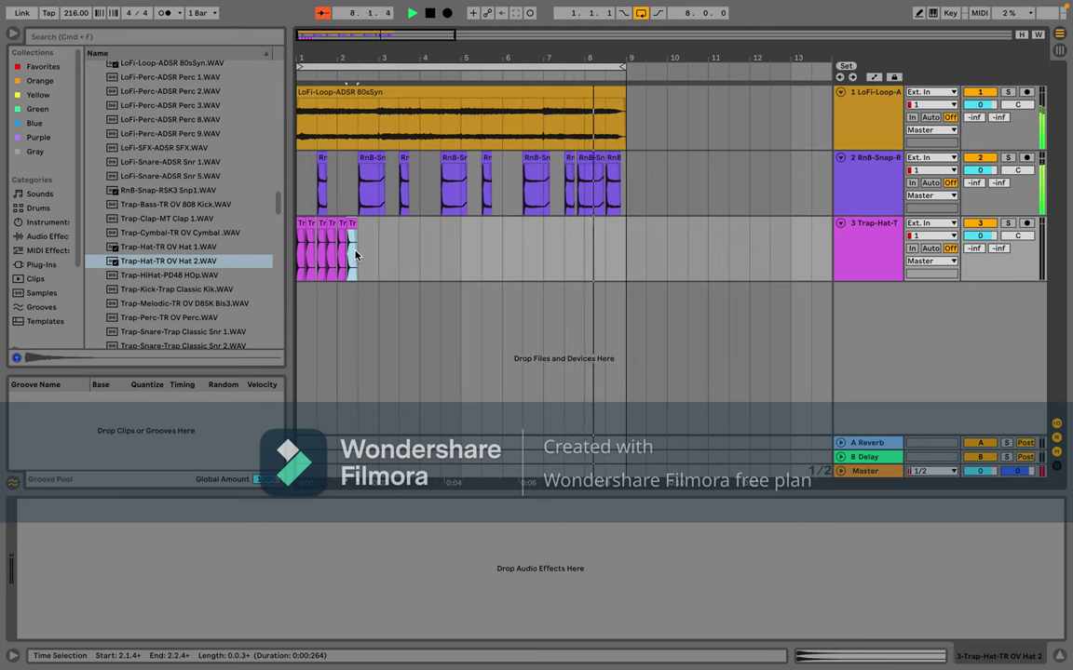
click(355, 254)
key(super+v)
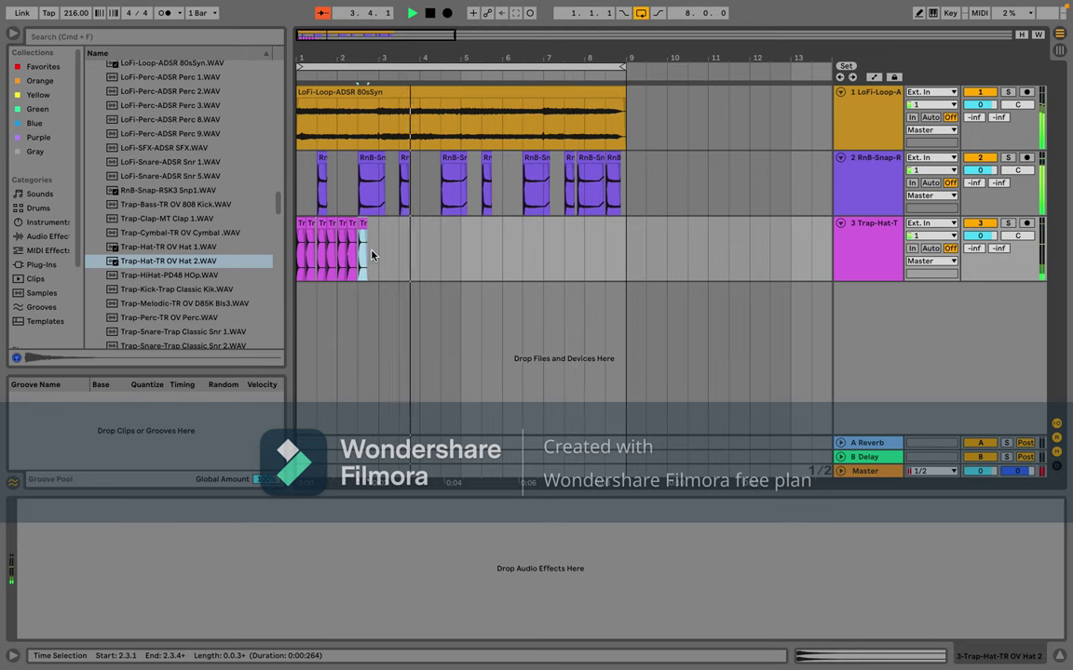
key(super+d)
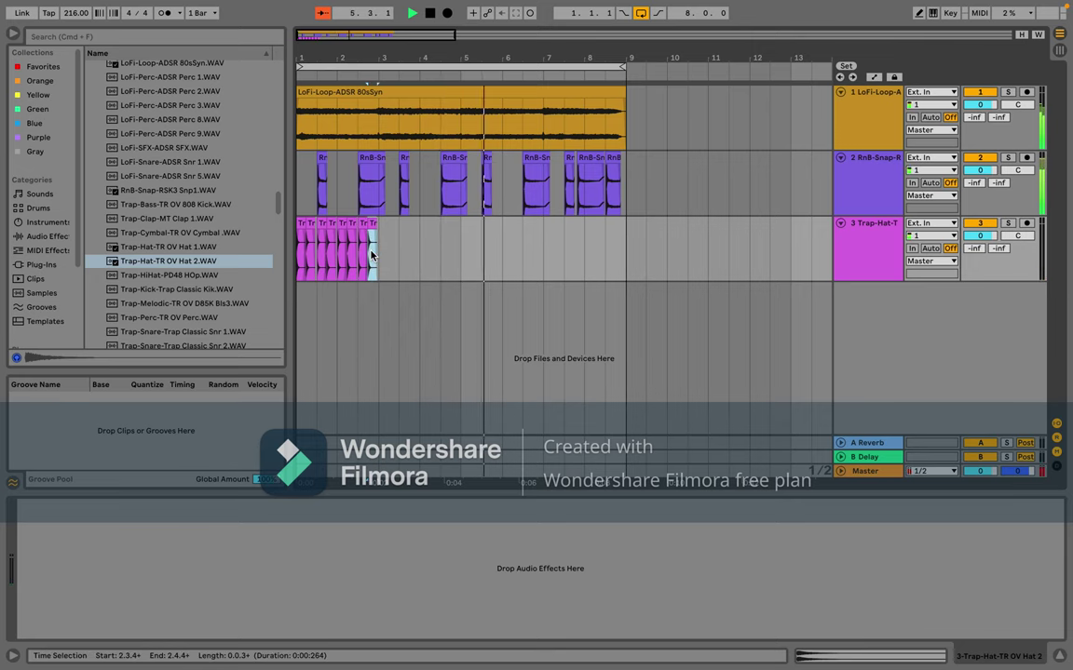
Step: Create a fast hat roll near the end of bar 2 by adding Hat 2 copies at 2.4.2 and 2.4.3
scroll(371, 255, up, 6)
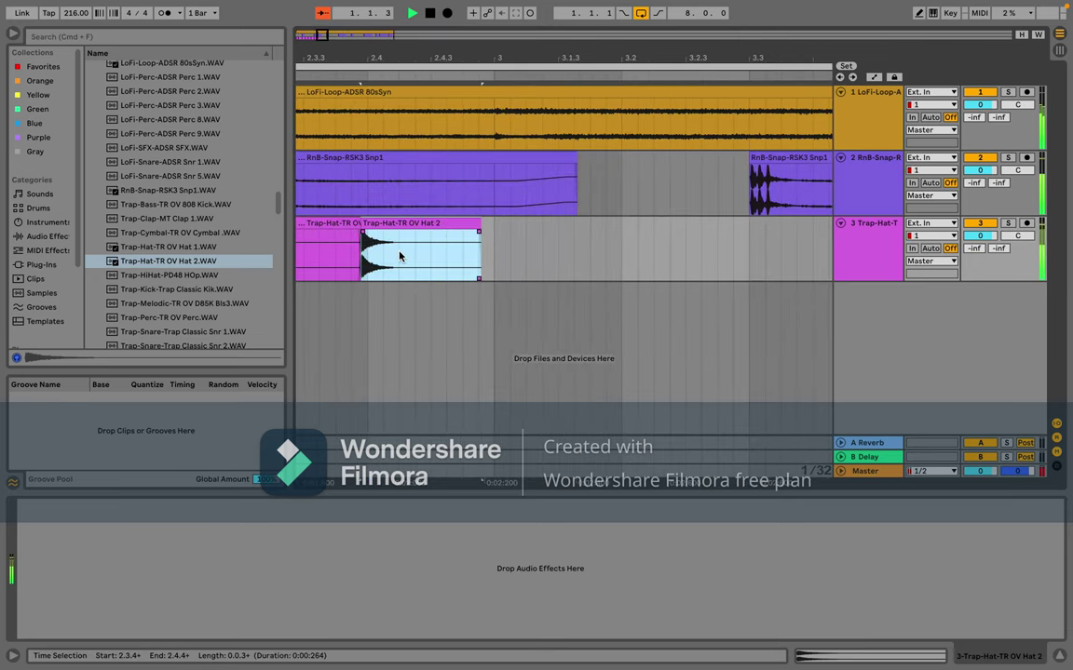
click(400, 256)
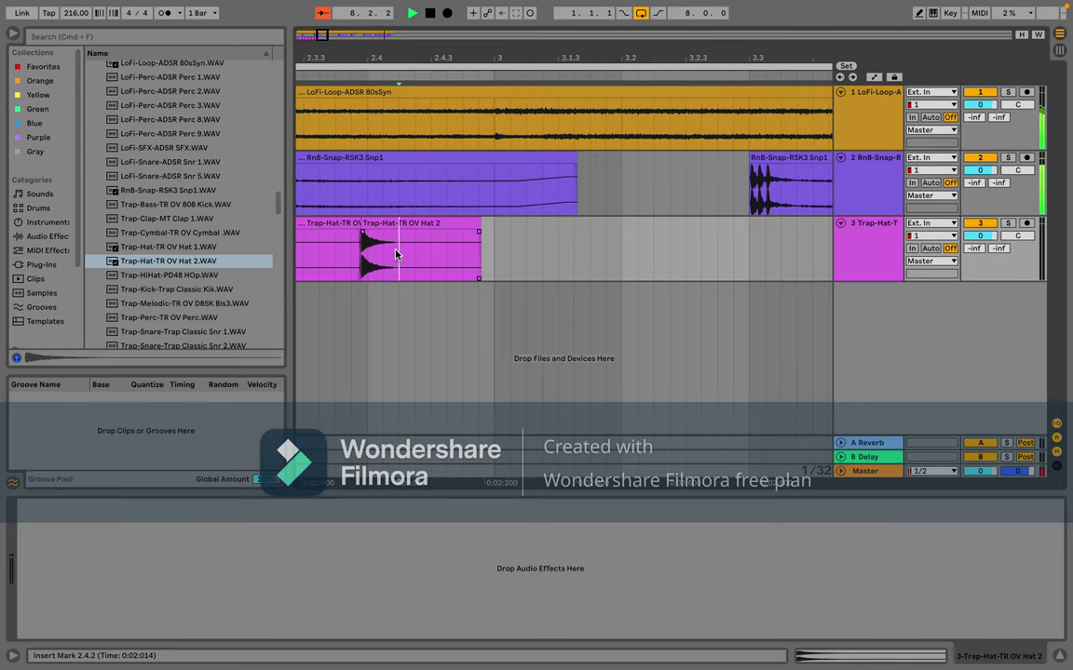
key(ctrl+v)
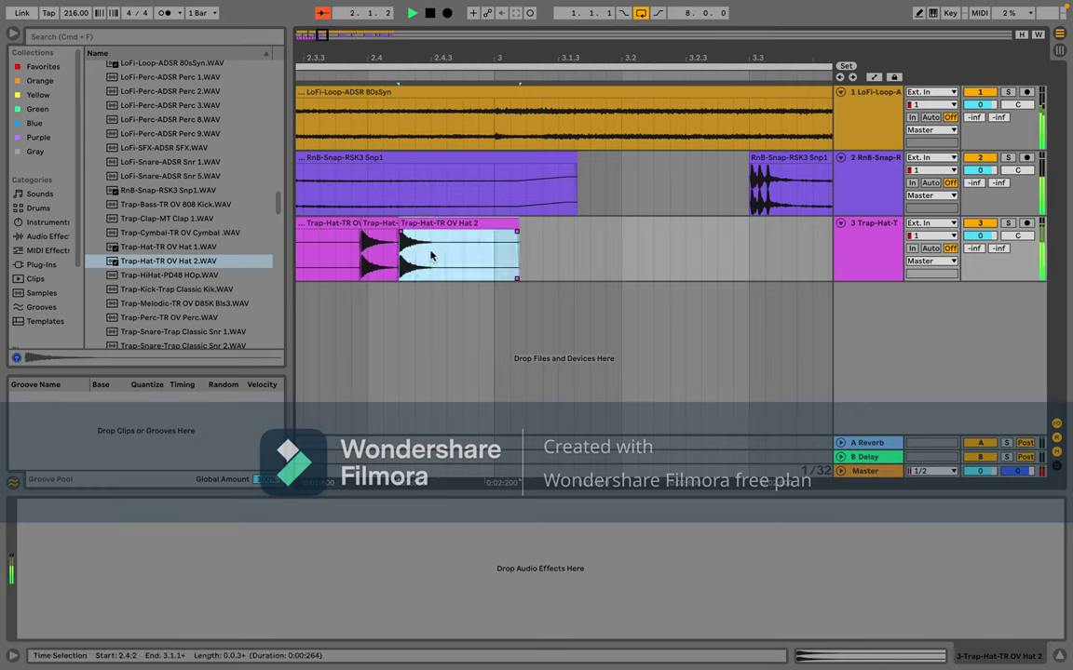
key(ctrl+v)
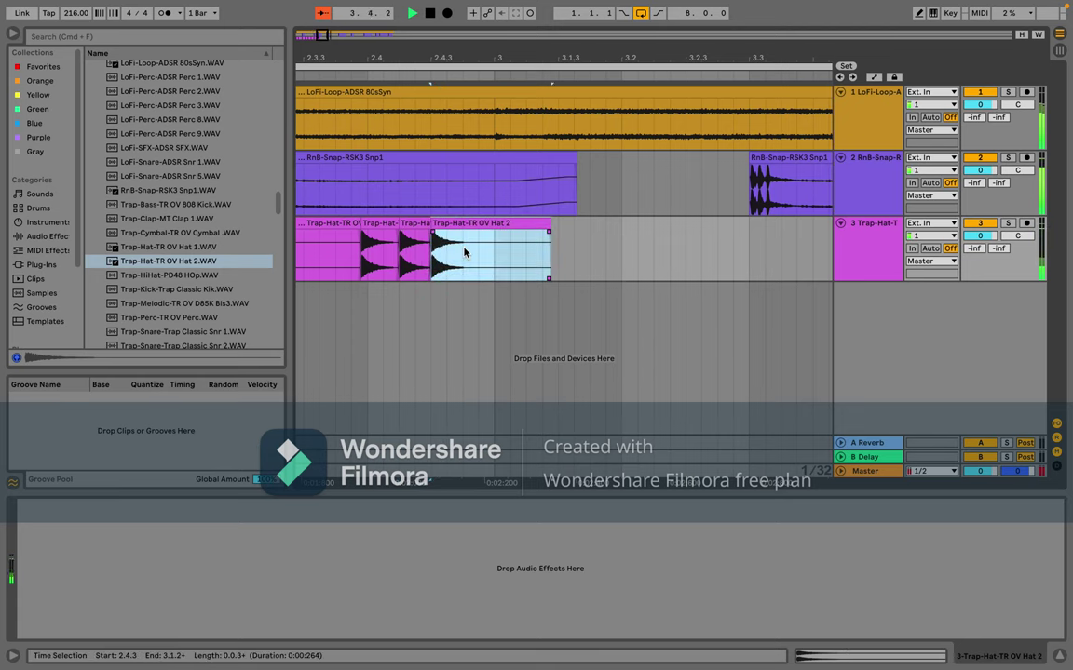
Step: Add a Hat 2 copy at 3.1.1 and another directly at its end
click(494, 247)
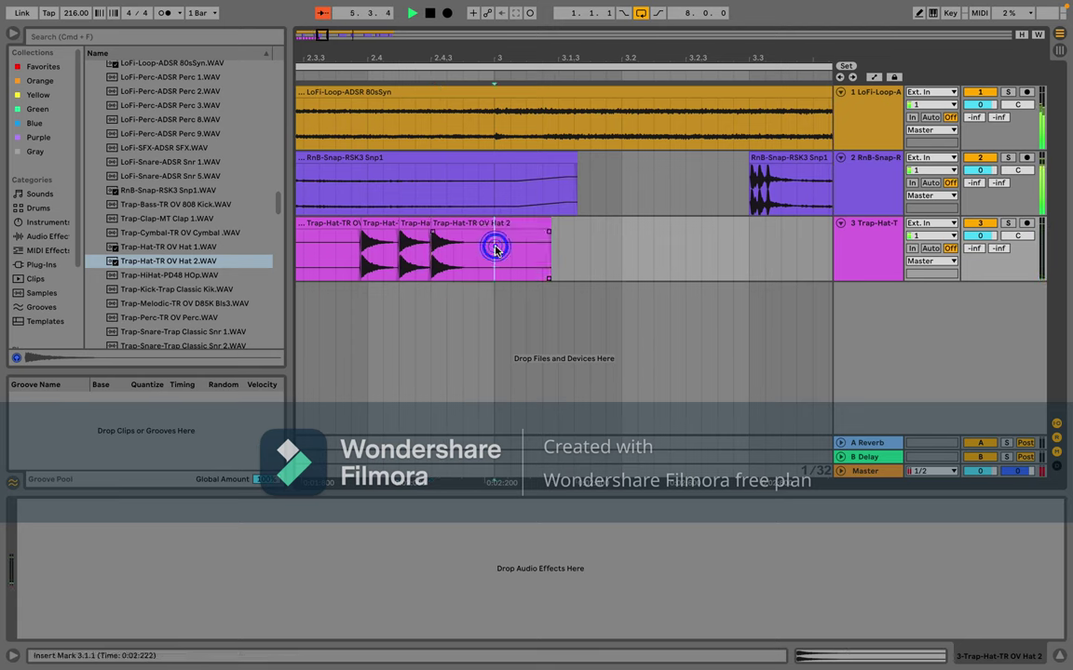
key(ctrl+v)
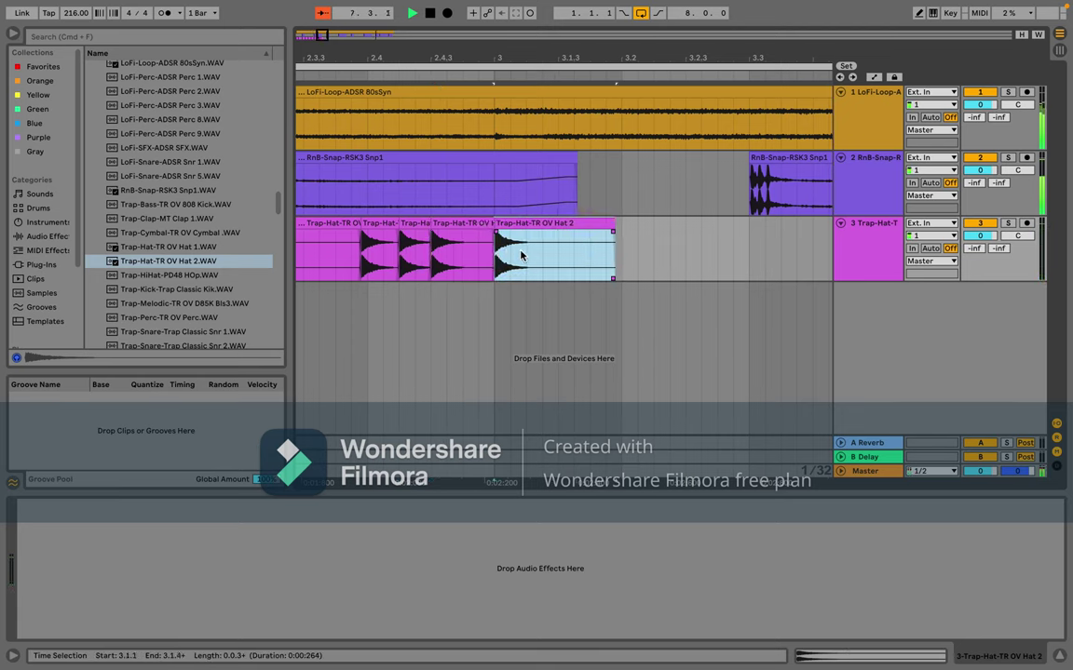
click(618, 264)
key(ctrl+v)
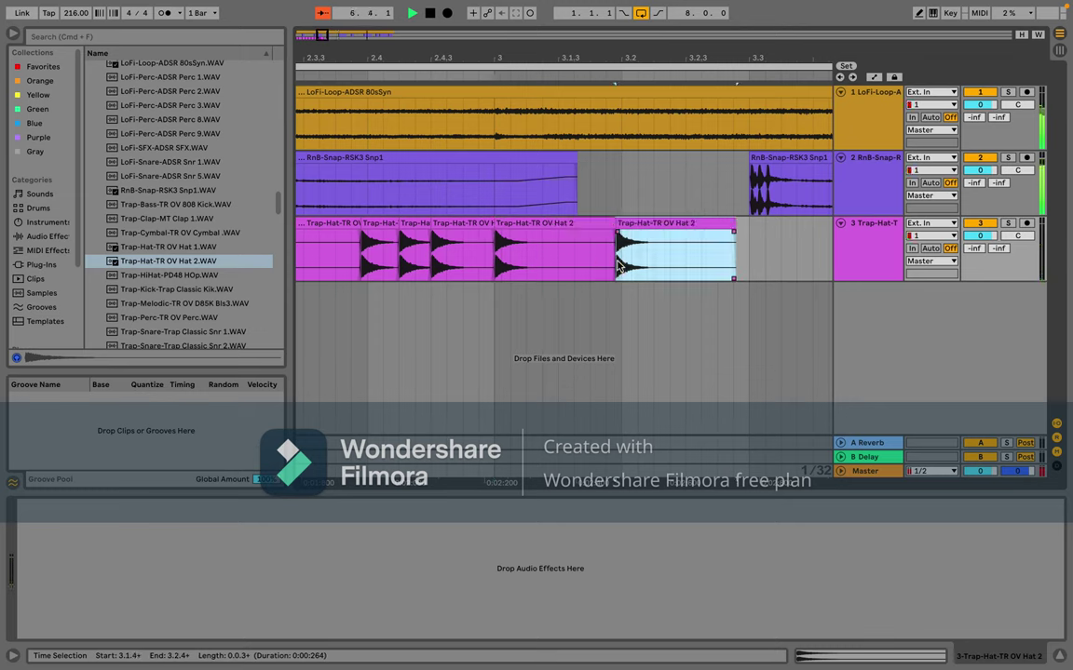
Step: Place a Hat 2 copy at 3.2.4 and duplicate it once directly behind
click(736, 249)
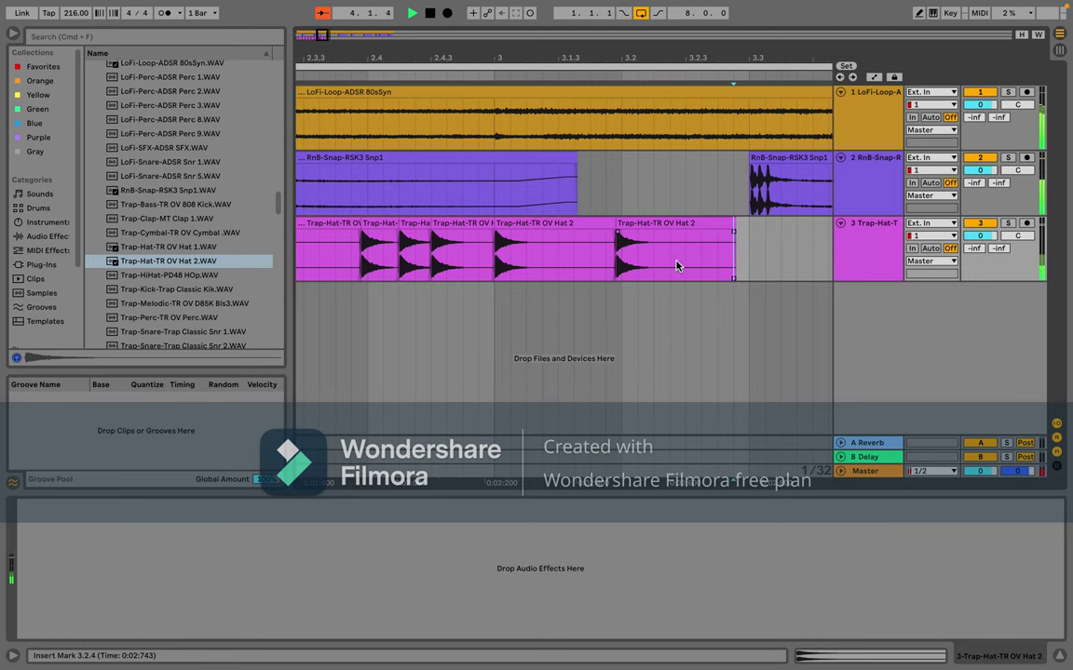
scroll(677, 267, down, 5)
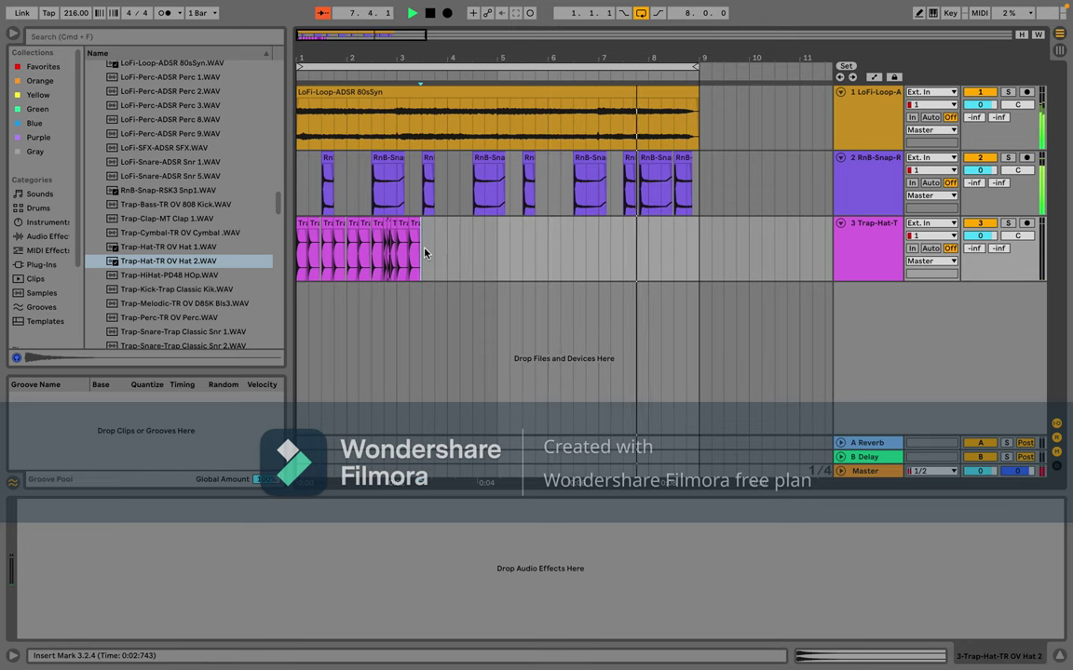
scroll(423, 253, up, 5)
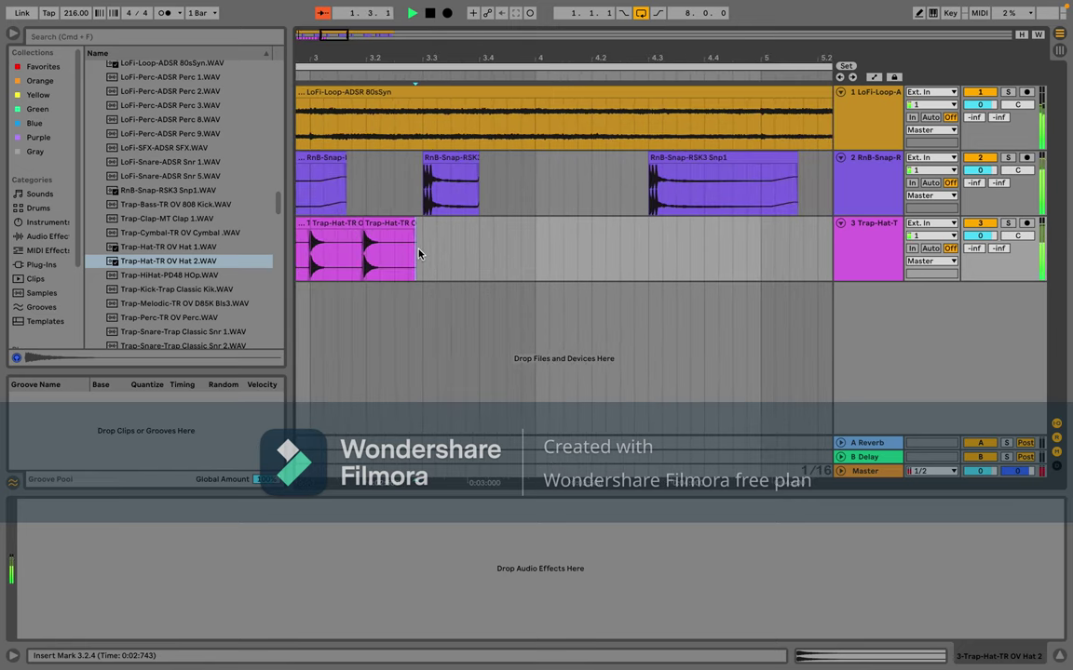
key(super+v)
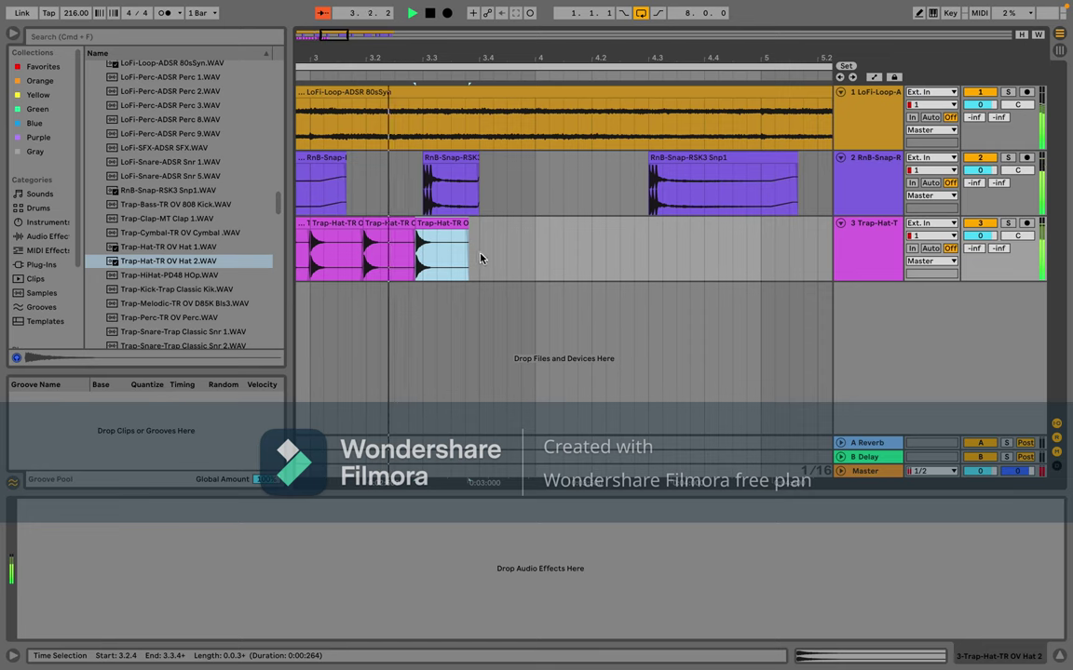
key(super+d)
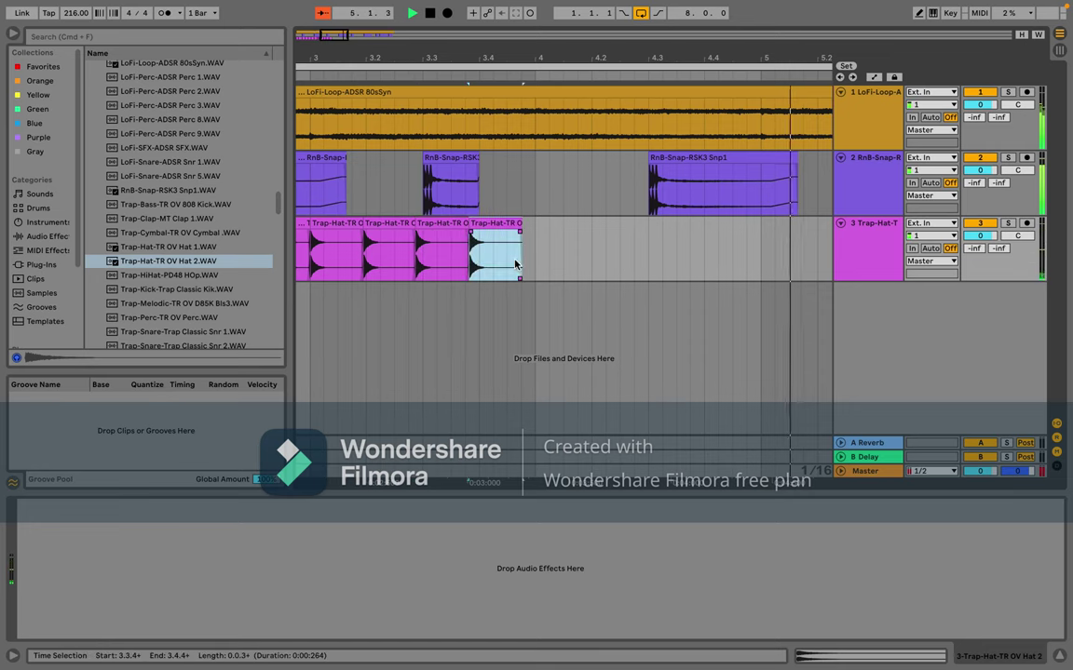
Step: Continue the hat pattern into bar 4 with Hat 2 copies at 3.4.4 and 4.1.3
click(522, 263)
key(super+v)
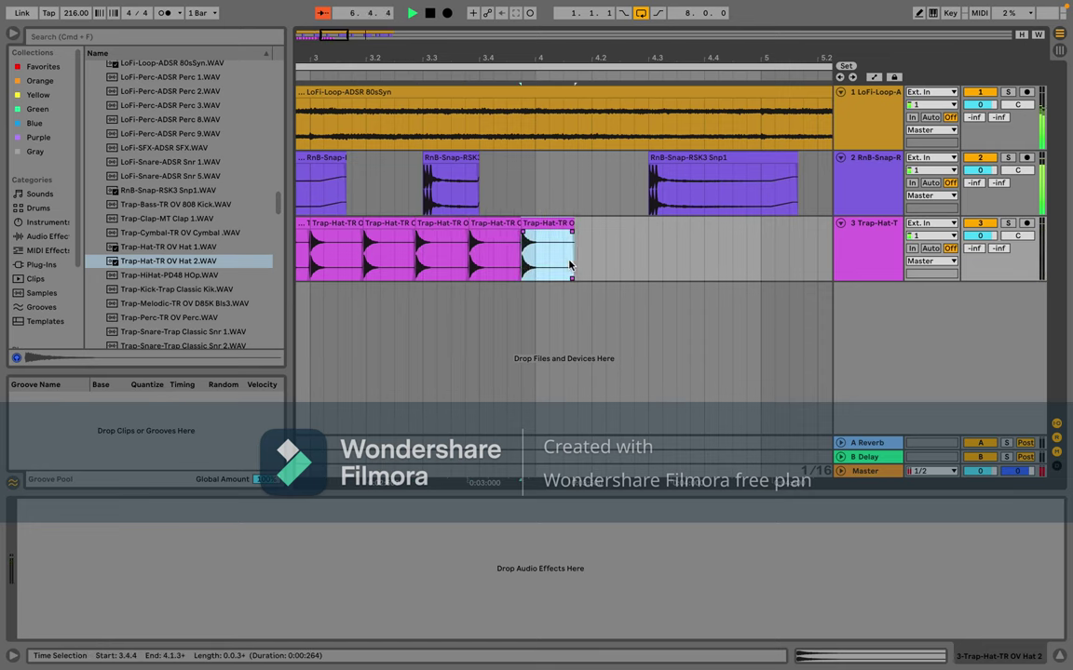
click(574, 265)
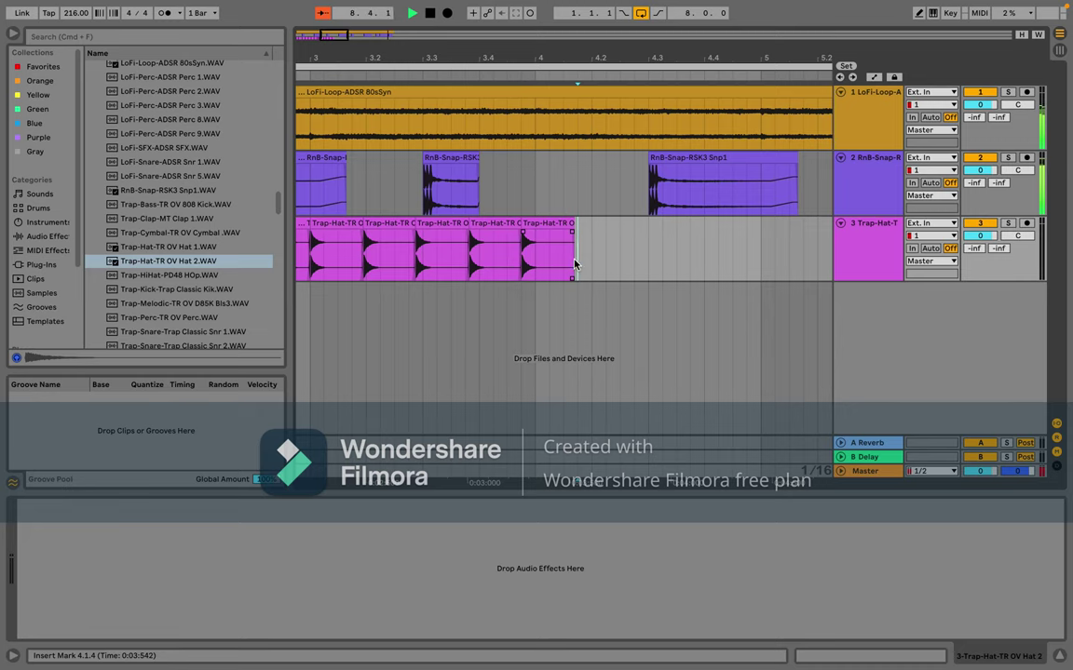
key(plus)
key(plus)
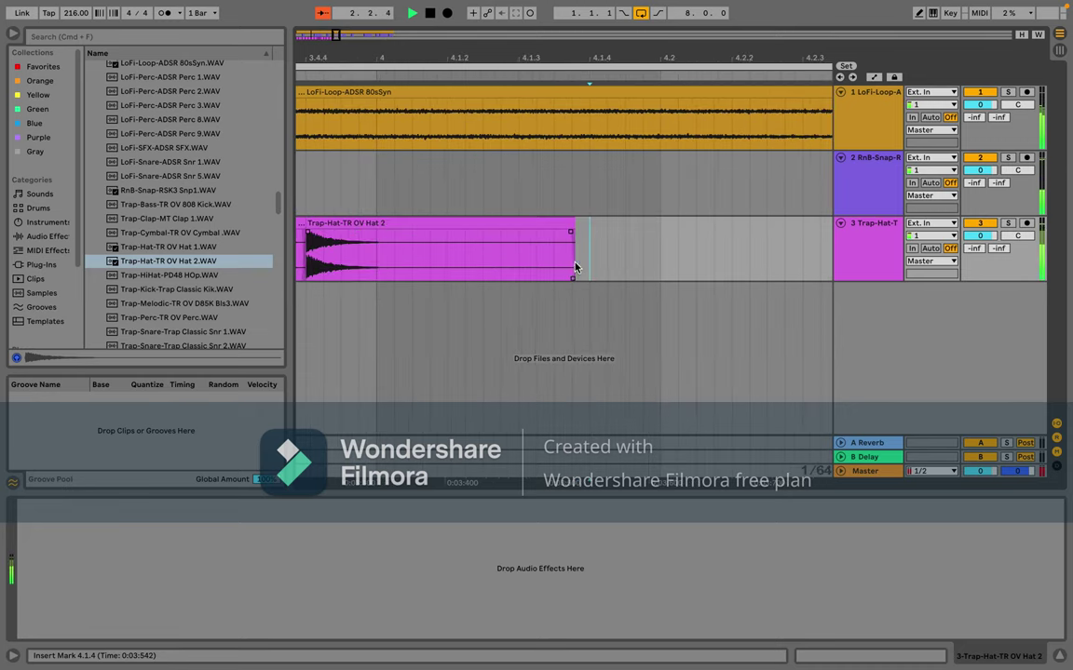
key(super+v)
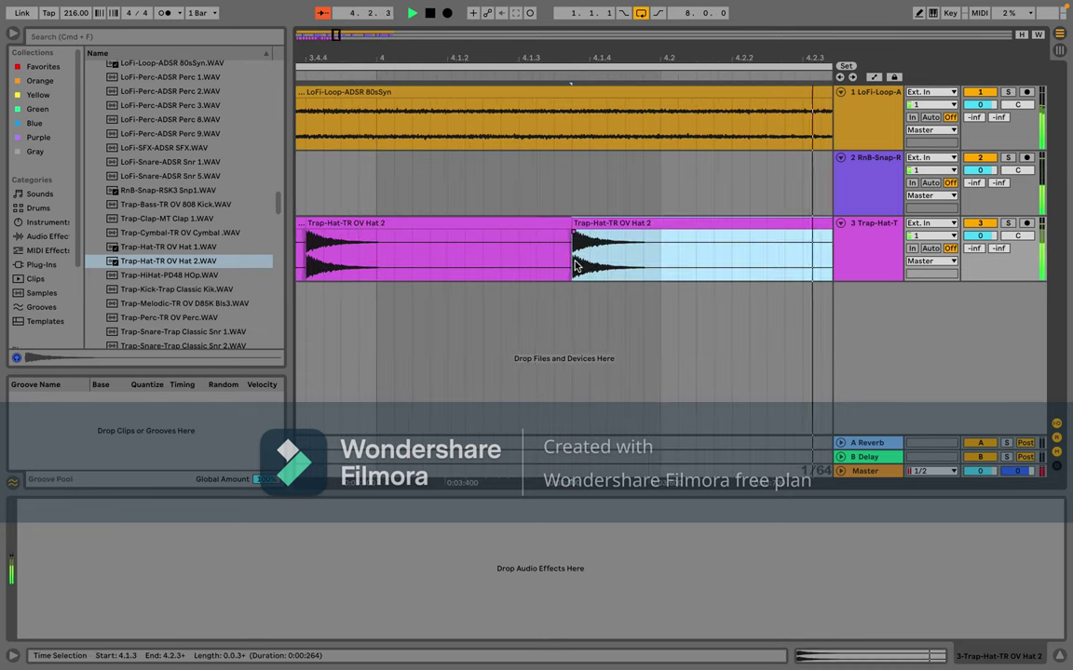
Step: Add closely spaced Hat 2 copies at 4.2.3 and 4.2.4, just before the RnB snap at 4.3
scroll(574, 265, right, 3)
scroll(596, 265, right, 2)
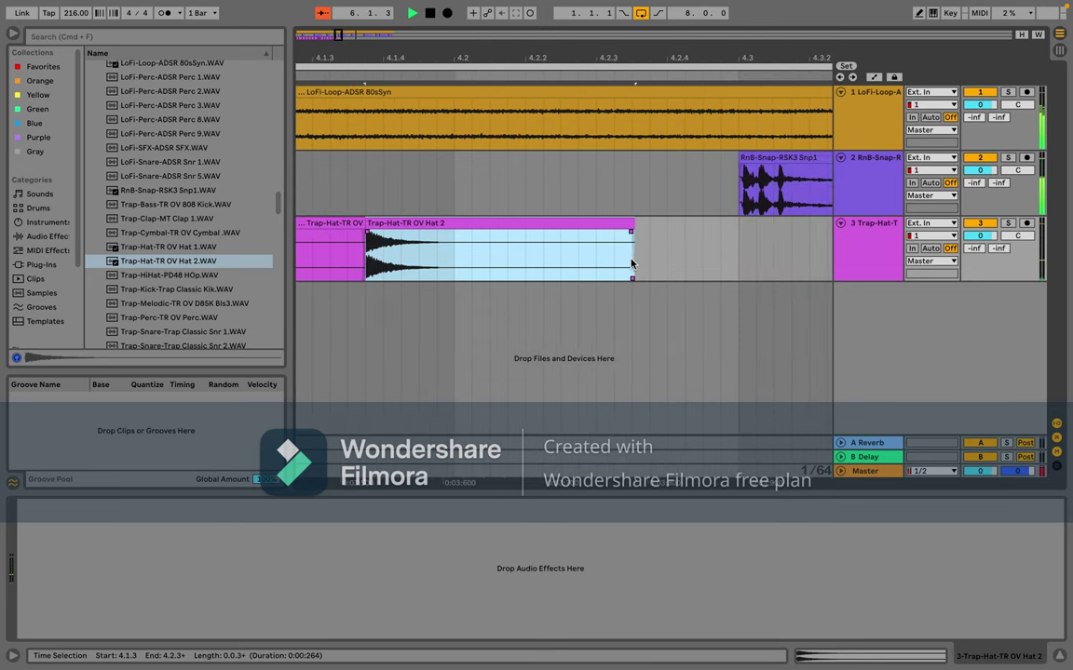
click(632, 264)
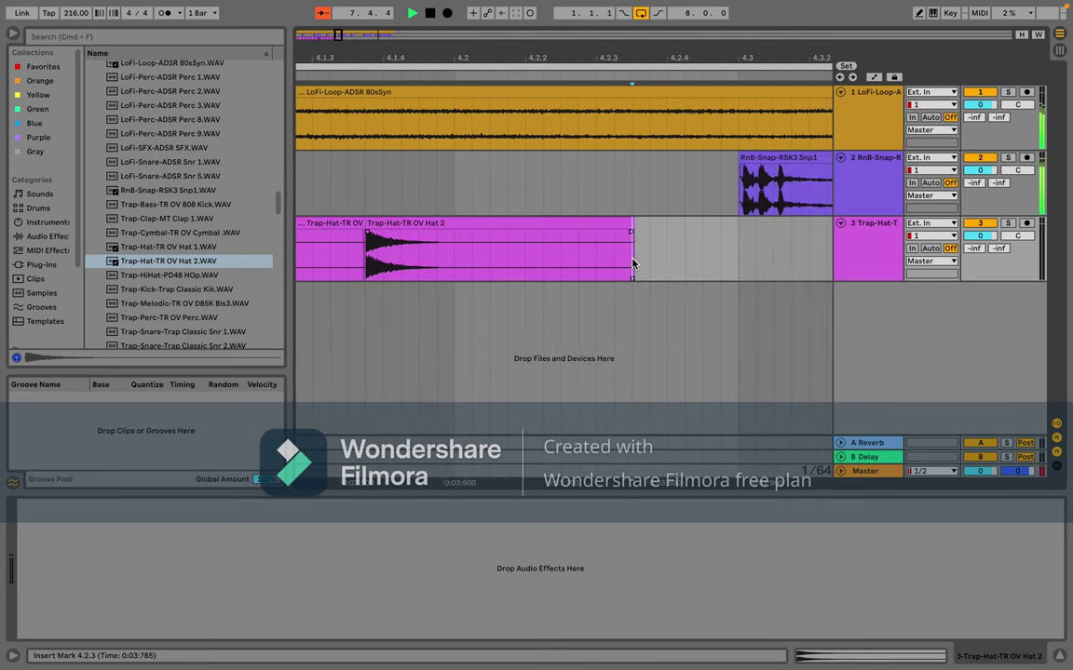
key(super+v)
click(703, 263)
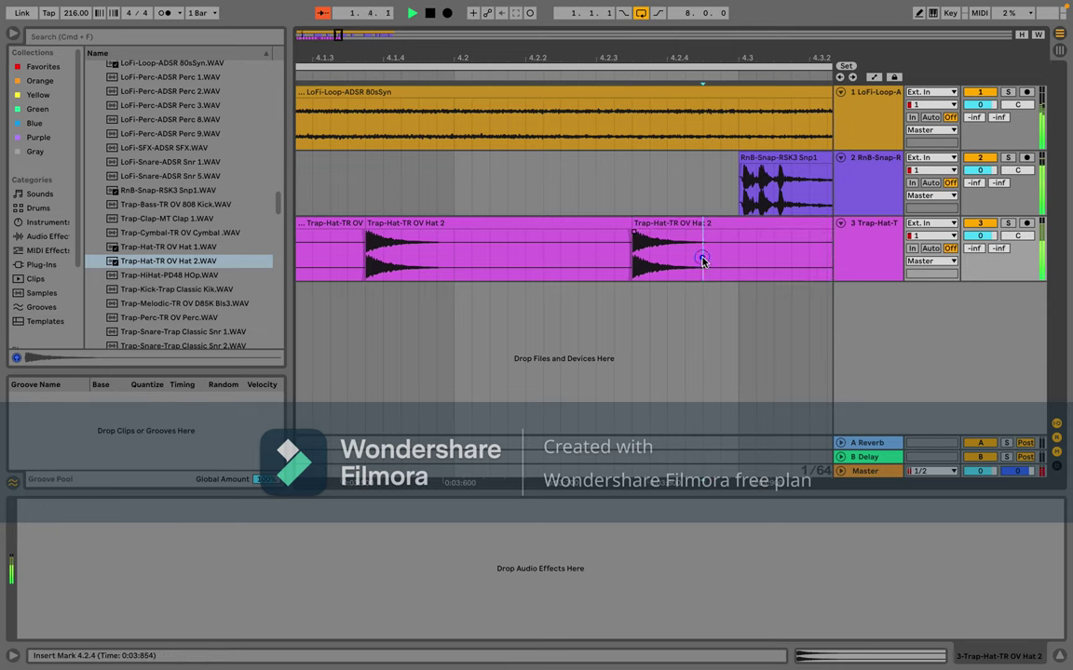
key(super+v)
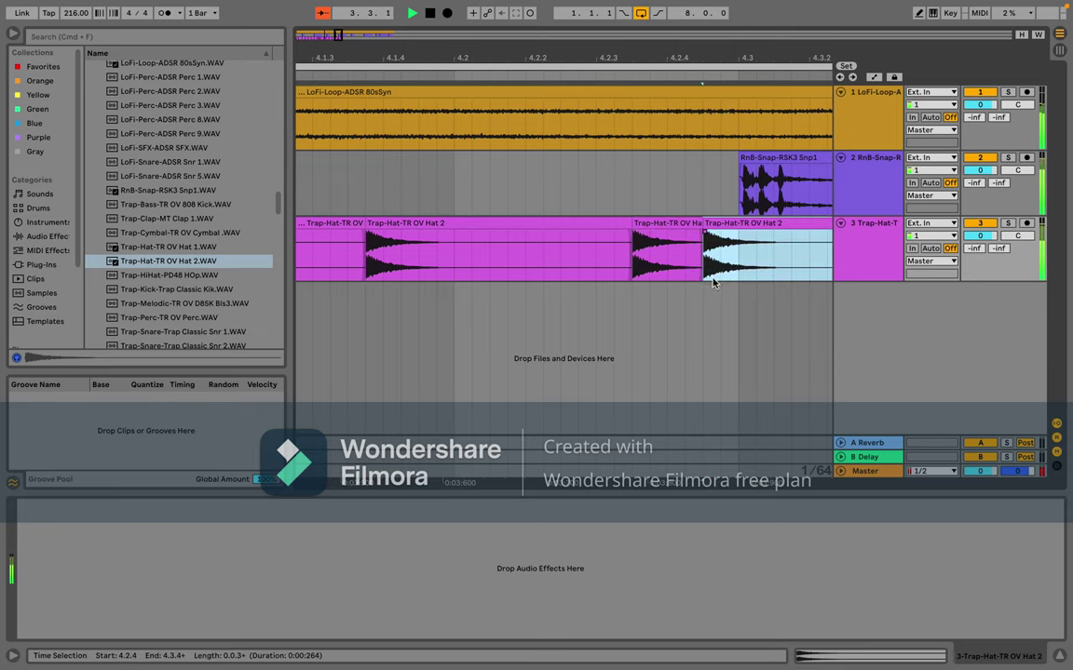
Step: Remove the Hat 2 copy at 4.2.4 and place Hat 2 copies at 4.3.3, 4.3.4 and 4.4.1 instead
scroll(726, 319, right, 2)
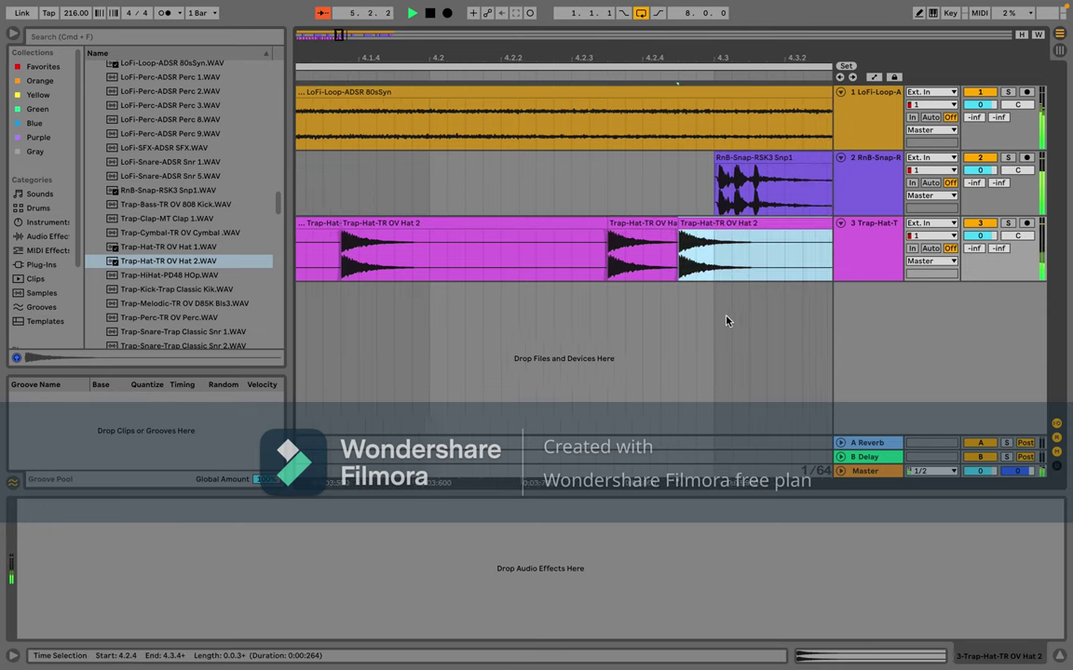
key(BackSpace)
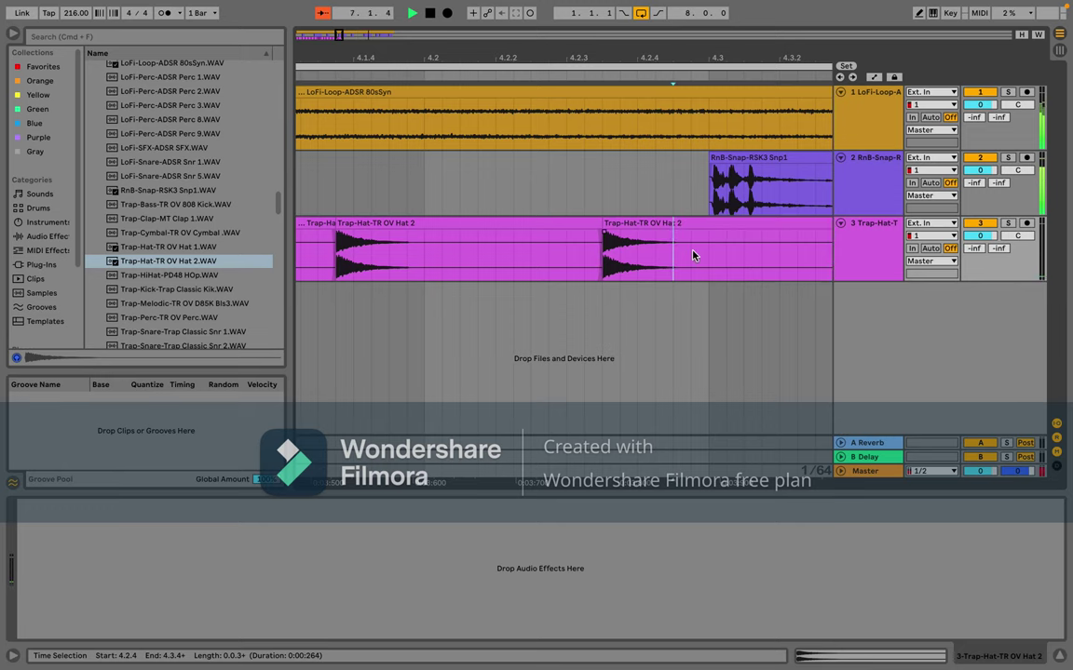
scroll(751, 255, right, 10)
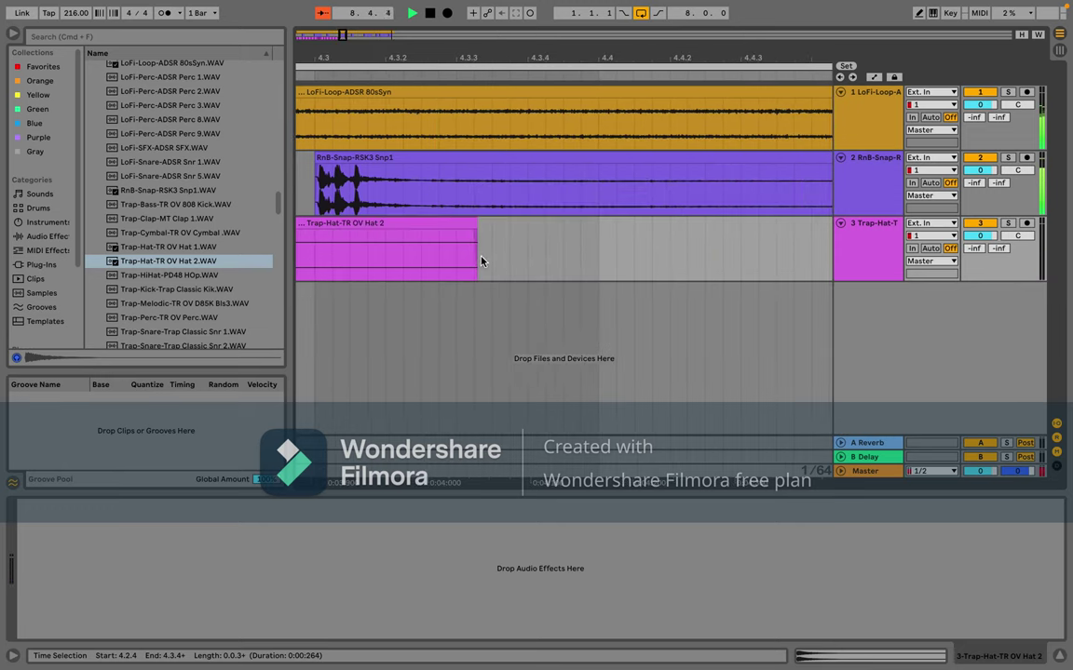
click(475, 260)
key(super+v)
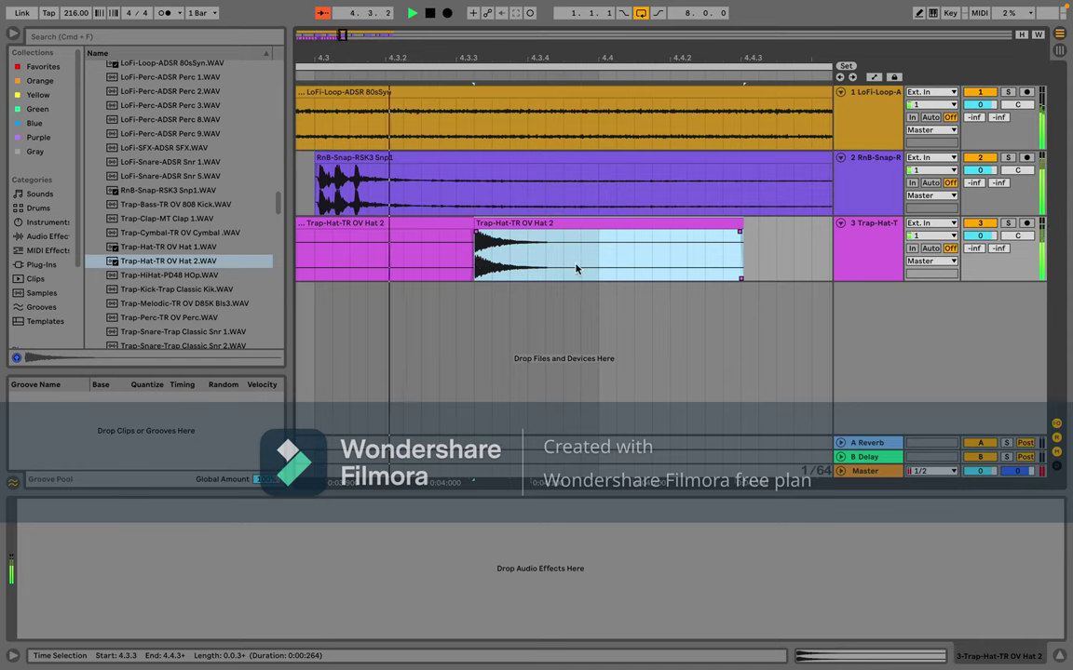
click(549, 253)
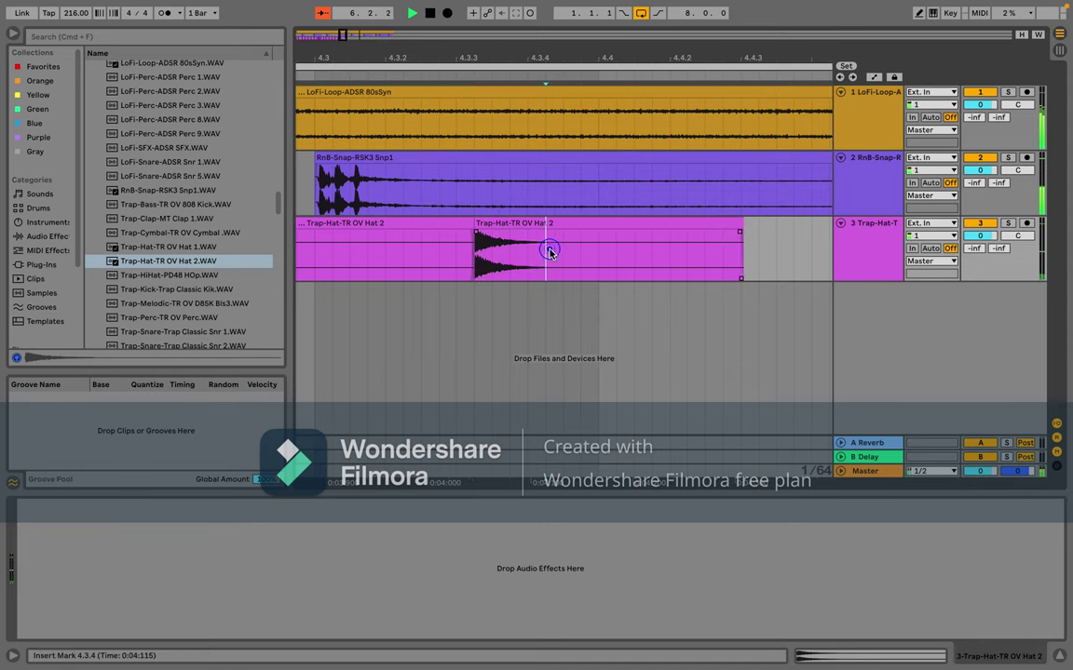
key(super+v)
click(621, 261)
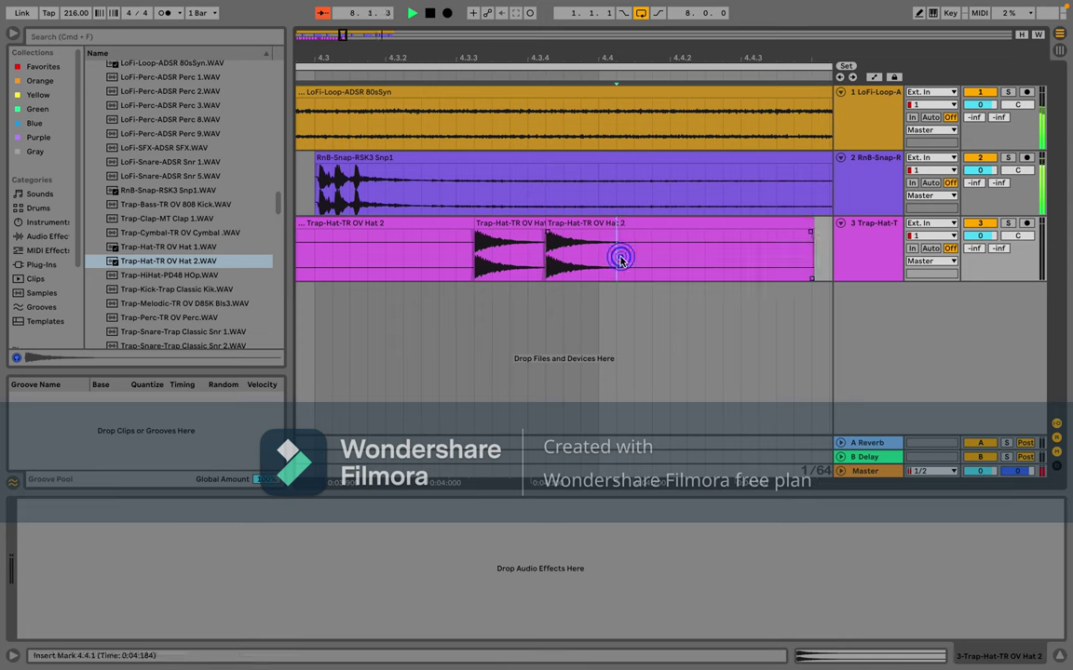
key(super+v)
Step: Delete all hat clips from 3.1.1 to 5.1.1 on the Trap-Hat track
scroll(621, 261, left, 5)
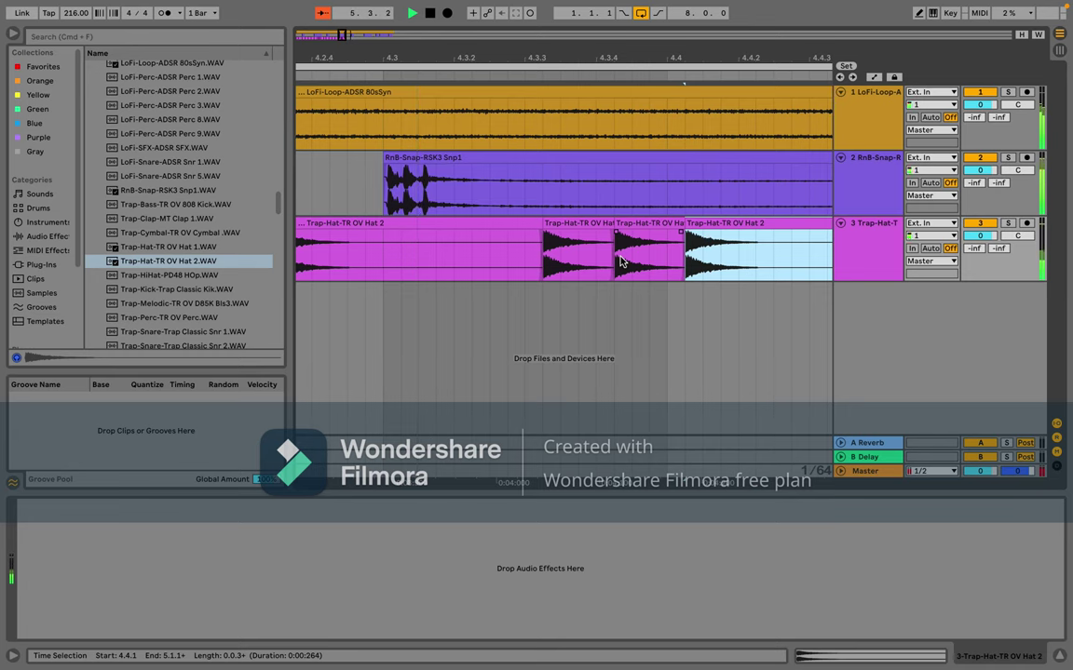
scroll(616, 261, down, 2)
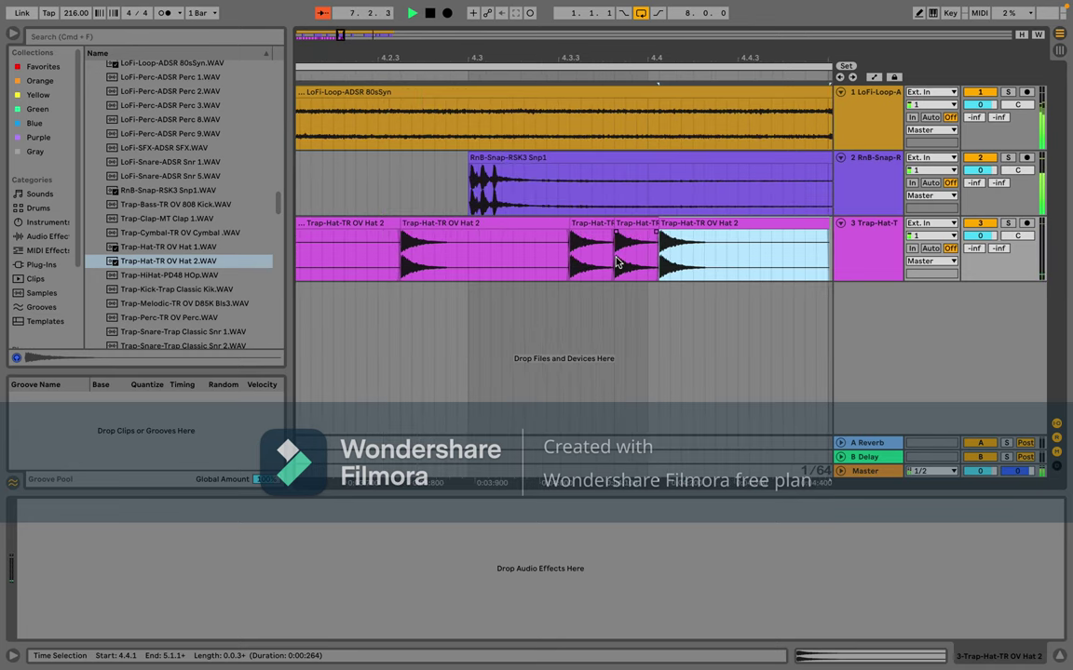
scroll(616, 261, down, 8)
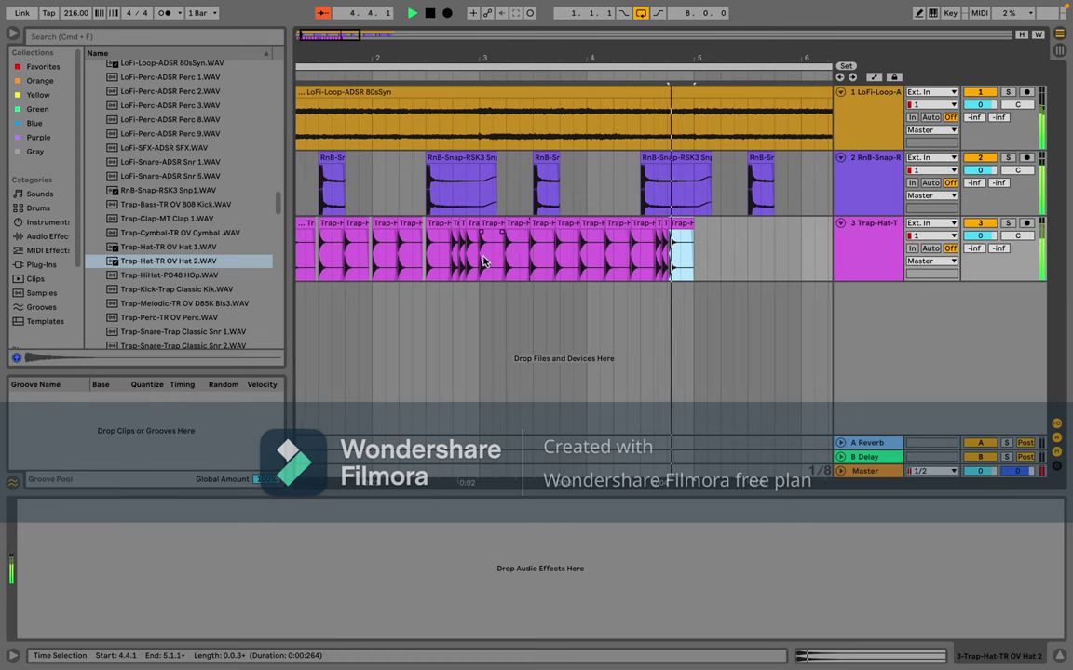
drag(480, 258, 694, 256)
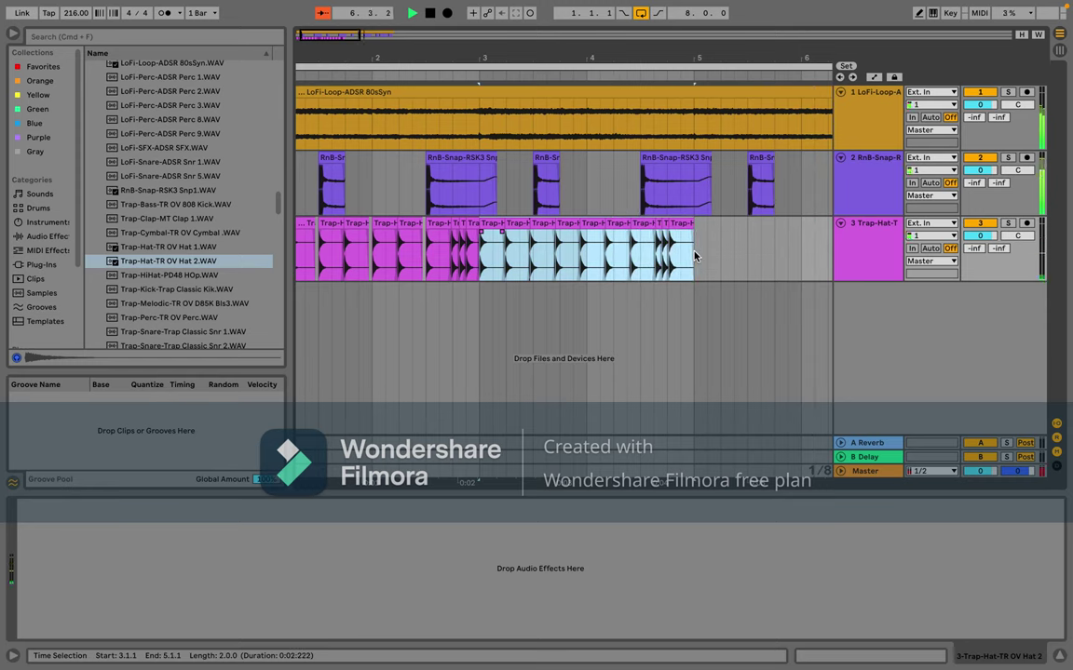
key(Delete)
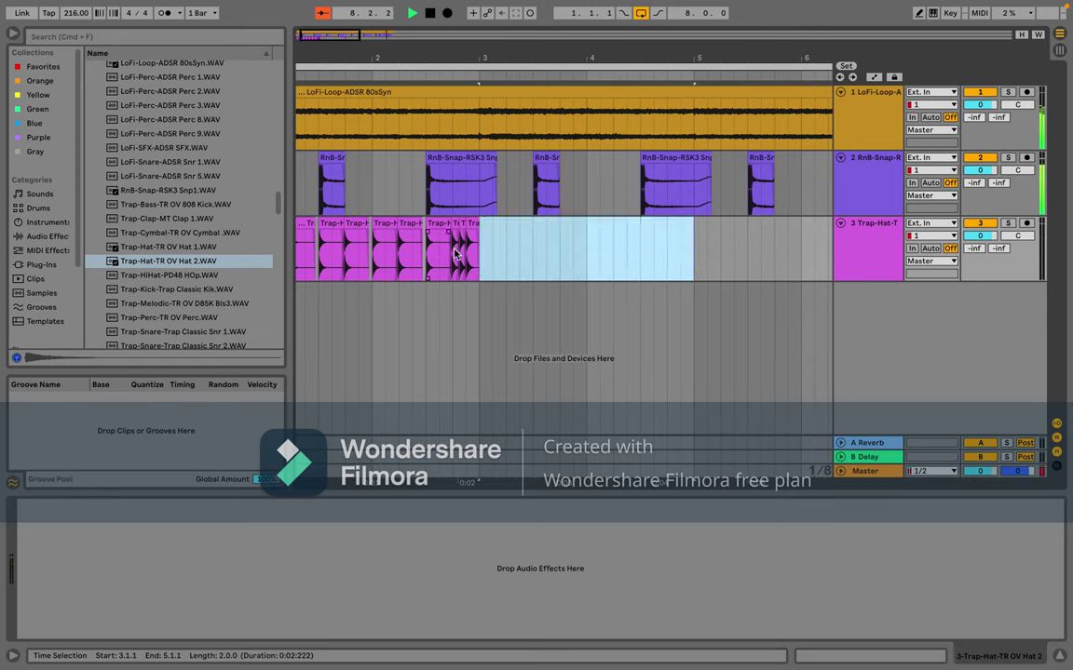
Step: Copy the two-bar hat pattern from 1.1.1 to 3.1.1 and paste it at 3.1.1, 5.1.1 and 7.1.1
drag(476, 258, 300, 266)
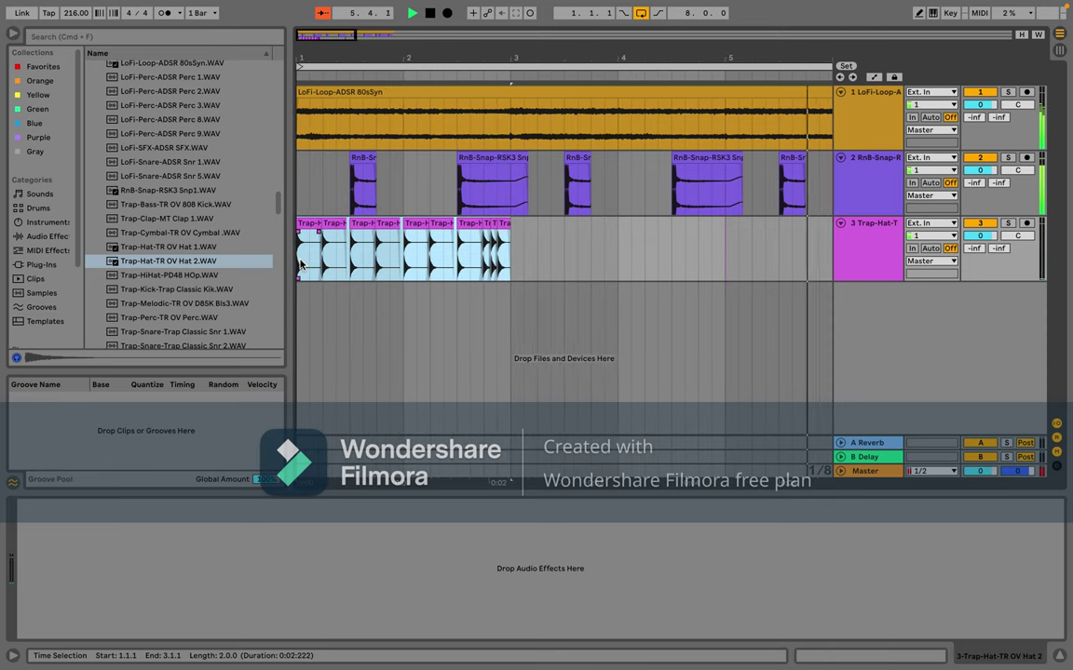
click(511, 257)
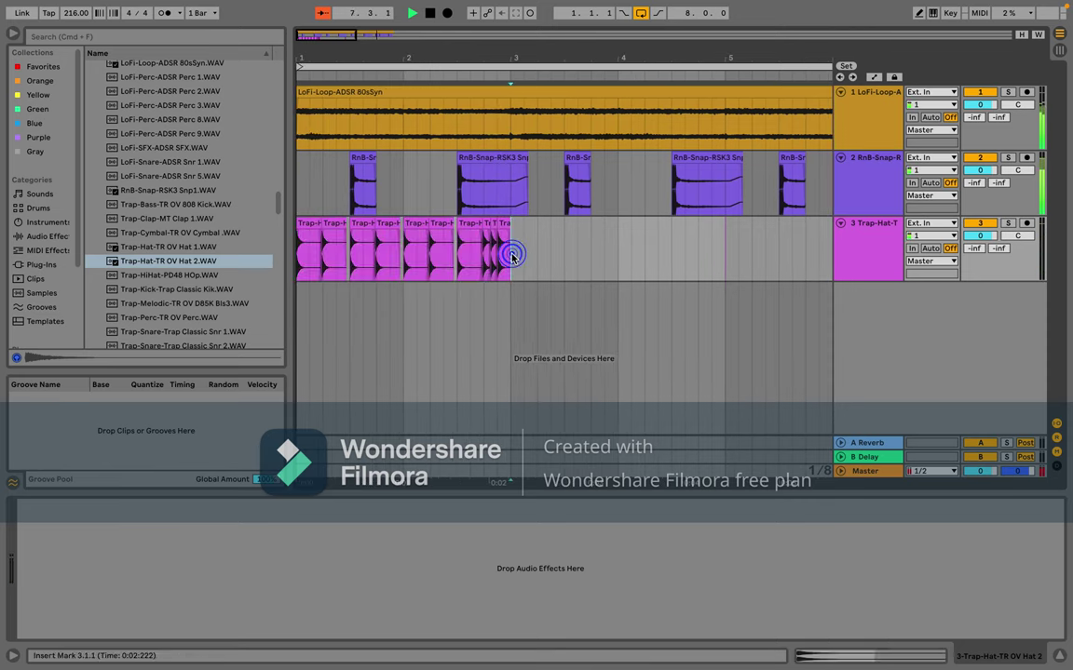
key(ctrl+v)
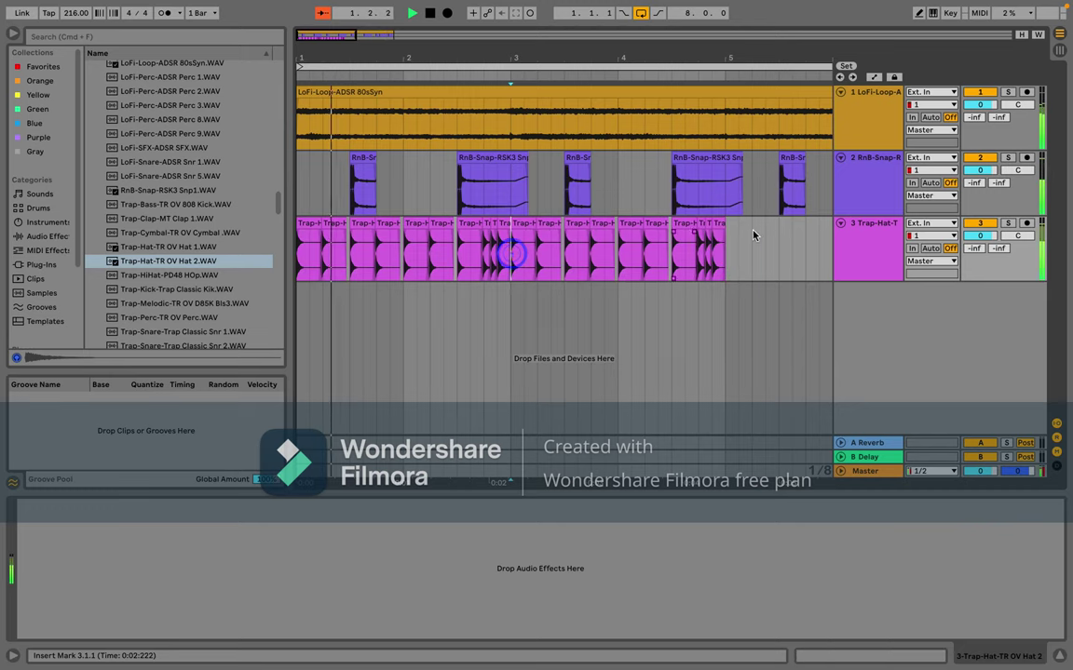
click(729, 250)
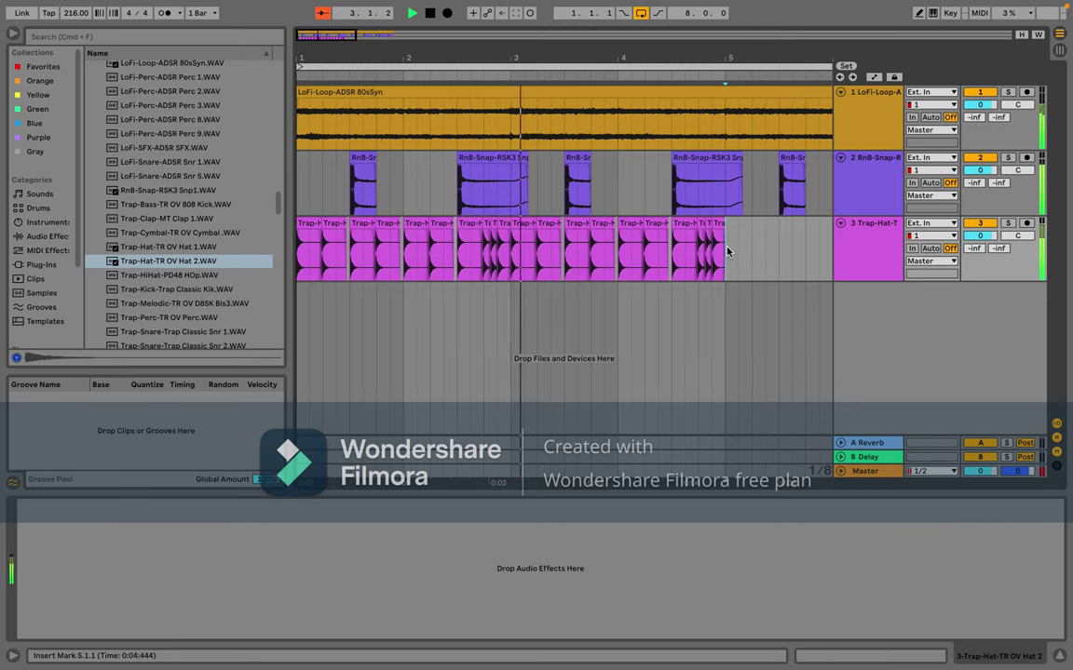
key(ctrl+v)
scroll(652, 252, right, 5)
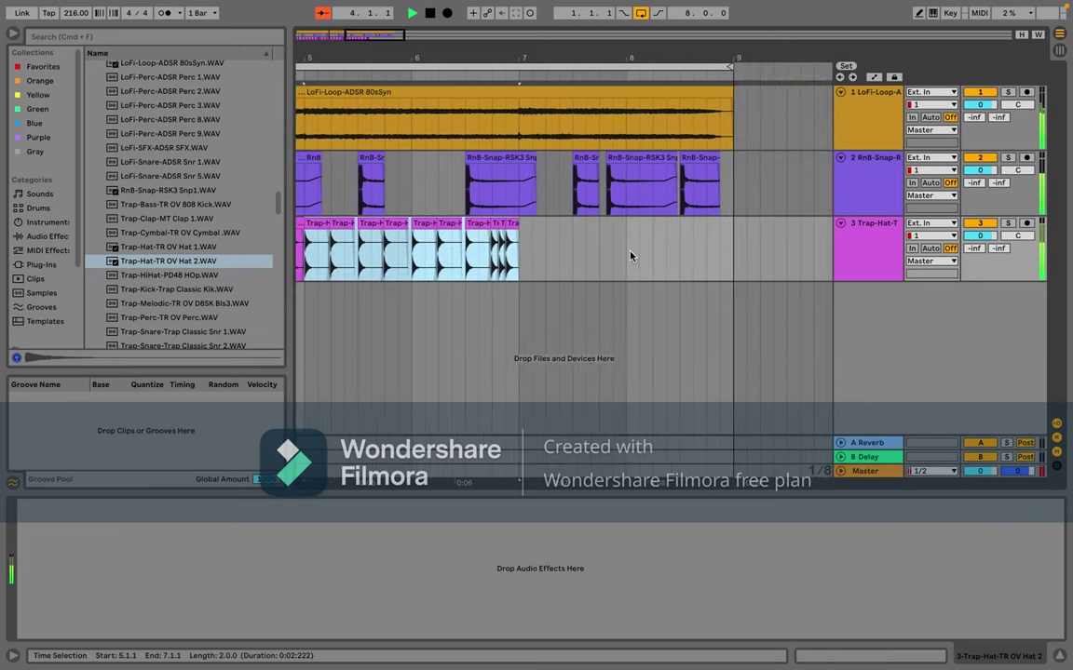
click(518, 250)
key(ctrl+v)
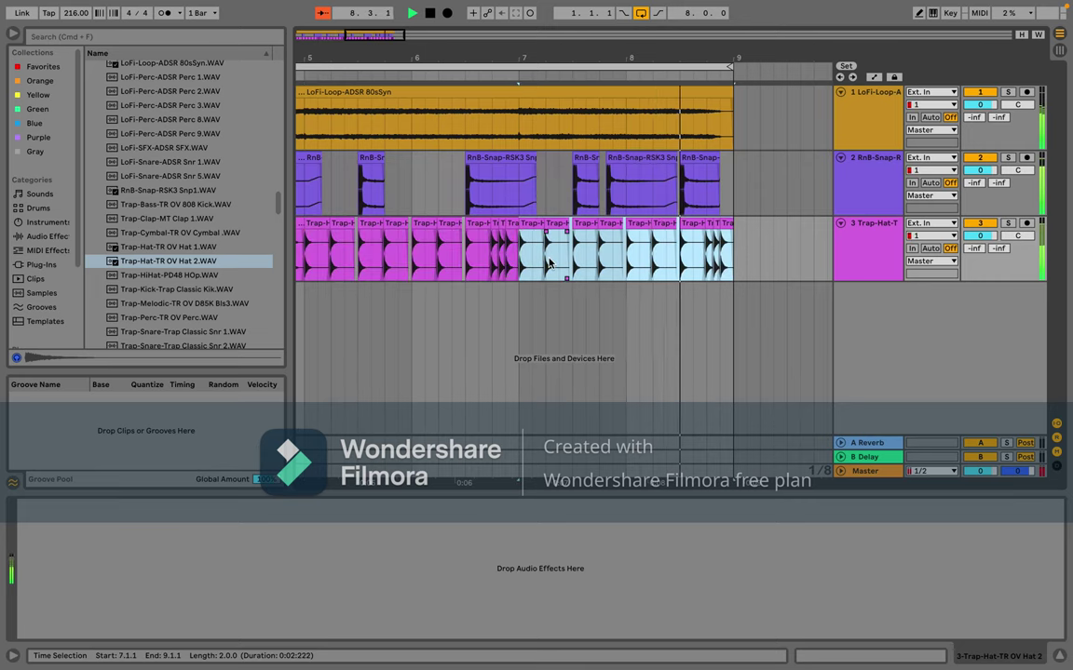
Step: Audition Trap-HiHat-PD48 HOp and Trap-Kick-Trap Classic Kik, and place the kick at 1.1.1 on a new track below the hats
scroll(545, 264, down, 10)
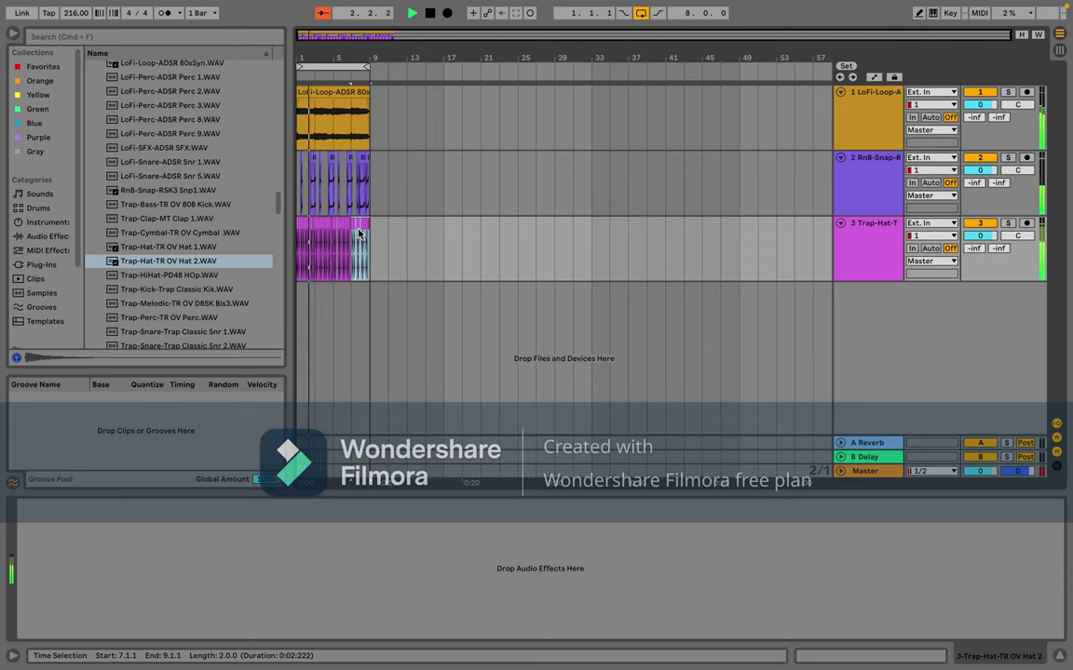
scroll(323, 219, up, 10)
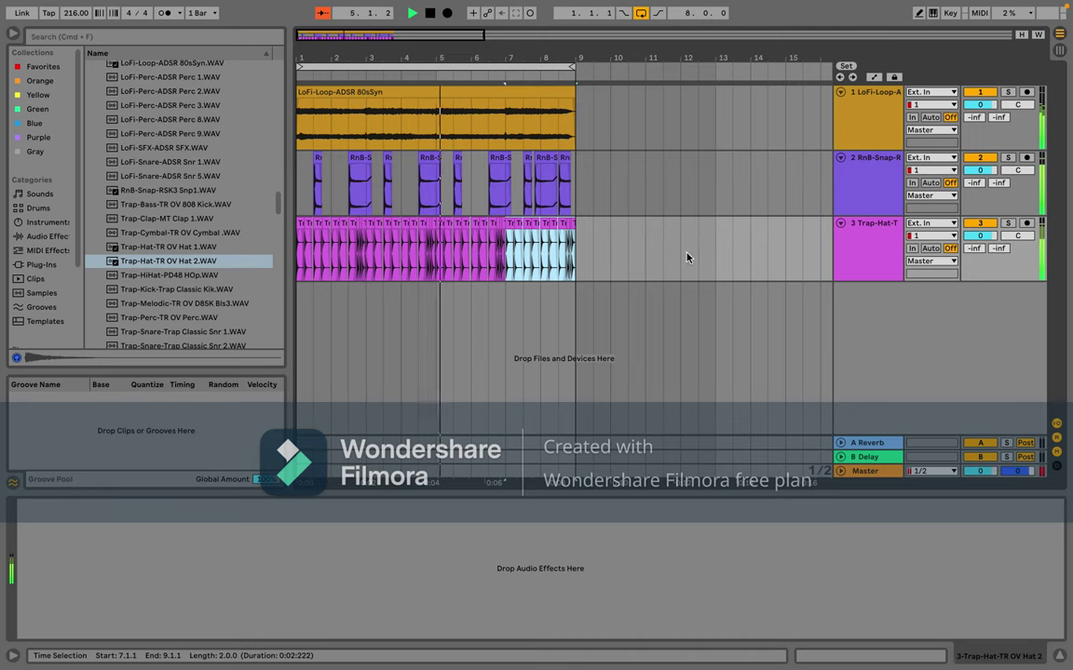
click(184, 277)
click(183, 289)
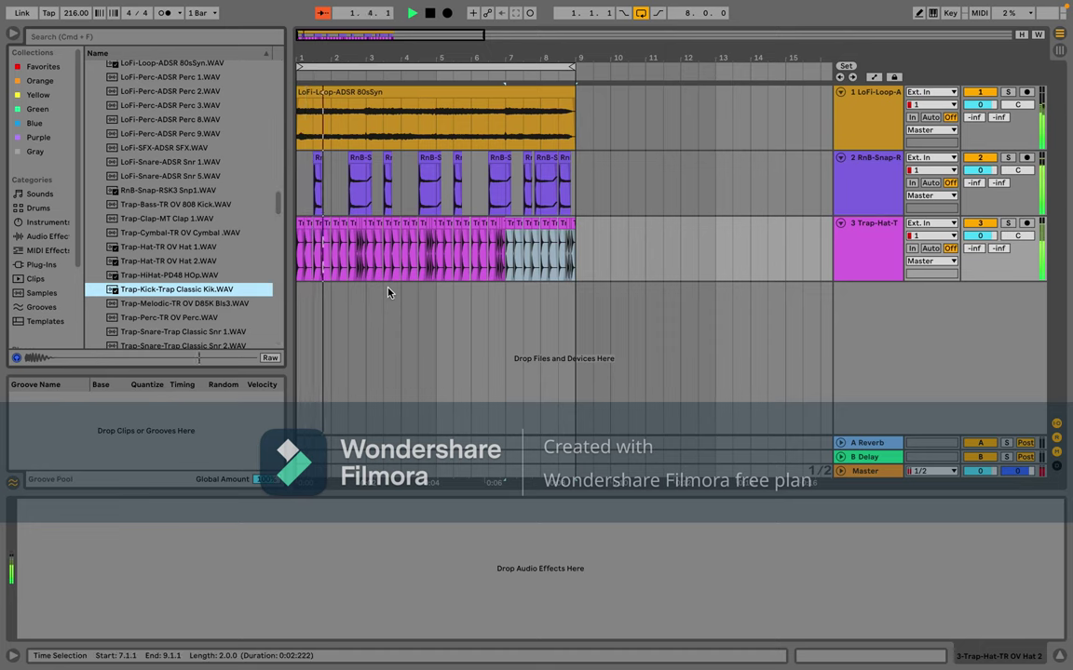
drag(222, 291, 291, 300)
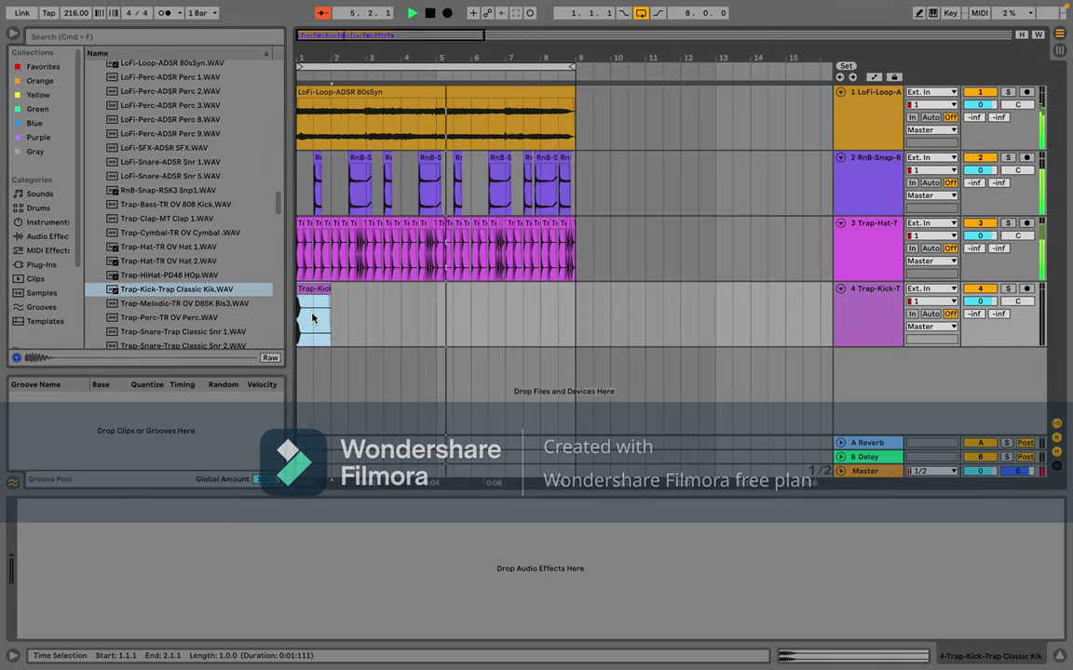
Step: Copy the kick clip to 1.3.1 and duplicate it directly behind at 2.3.1
click(305, 292)
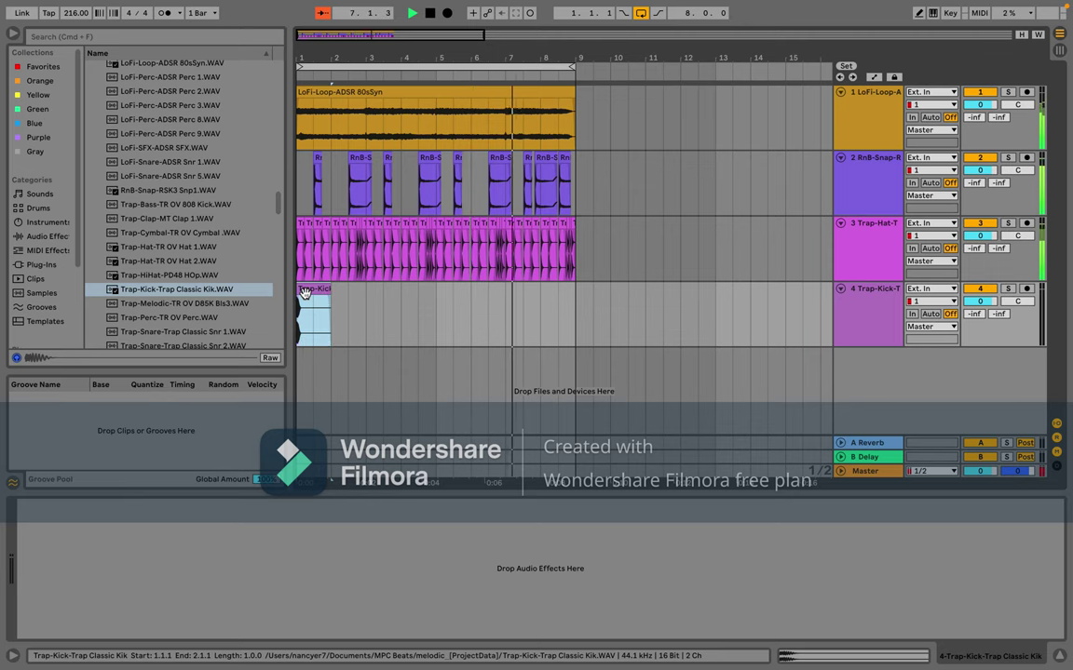
click(314, 312)
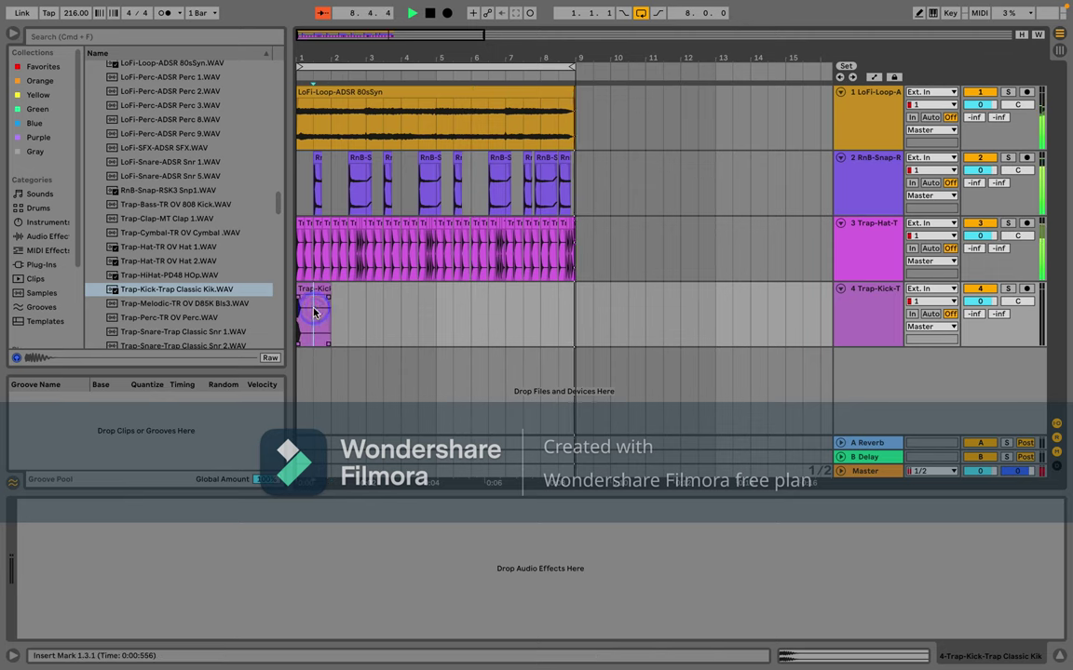
drag(313, 313, 347, 315)
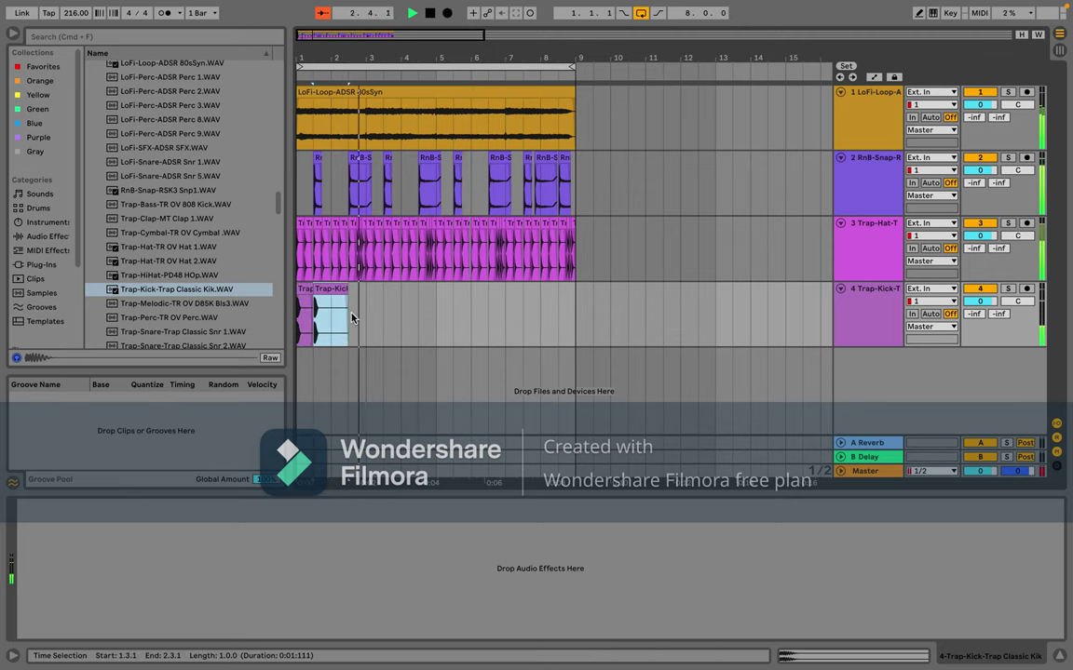
key(super+d)
Step: Add kick copies at 2.4.1, 3.1.1 and 3.3.1 on the Trap-Kick track
scroll(350, 320, up, 6)
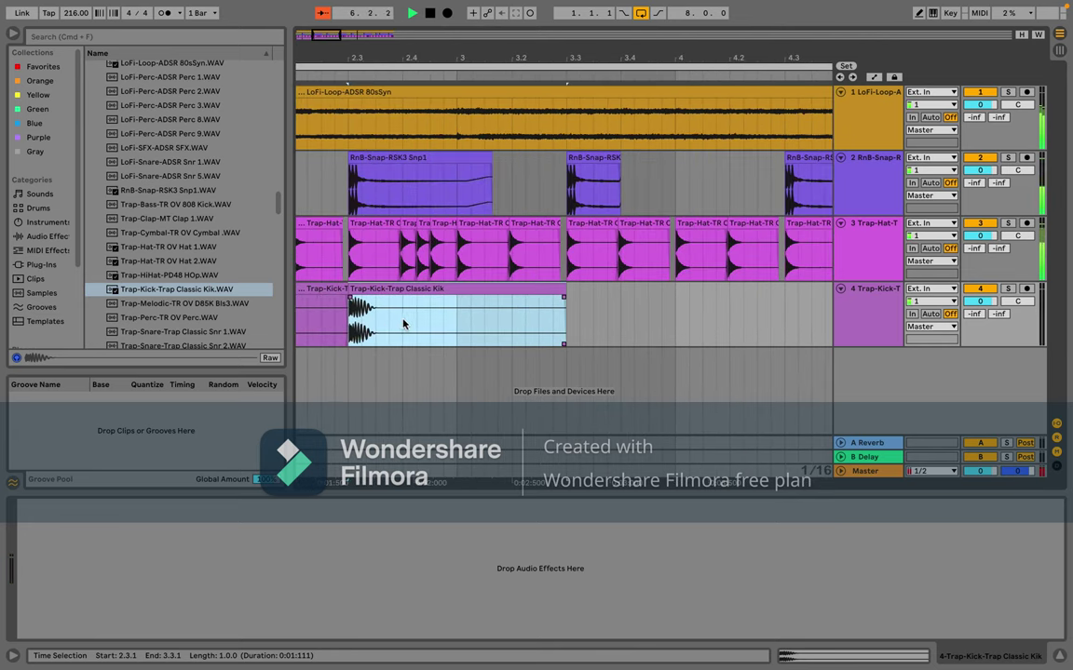
drag(403, 323, 457, 321)
click(456, 321)
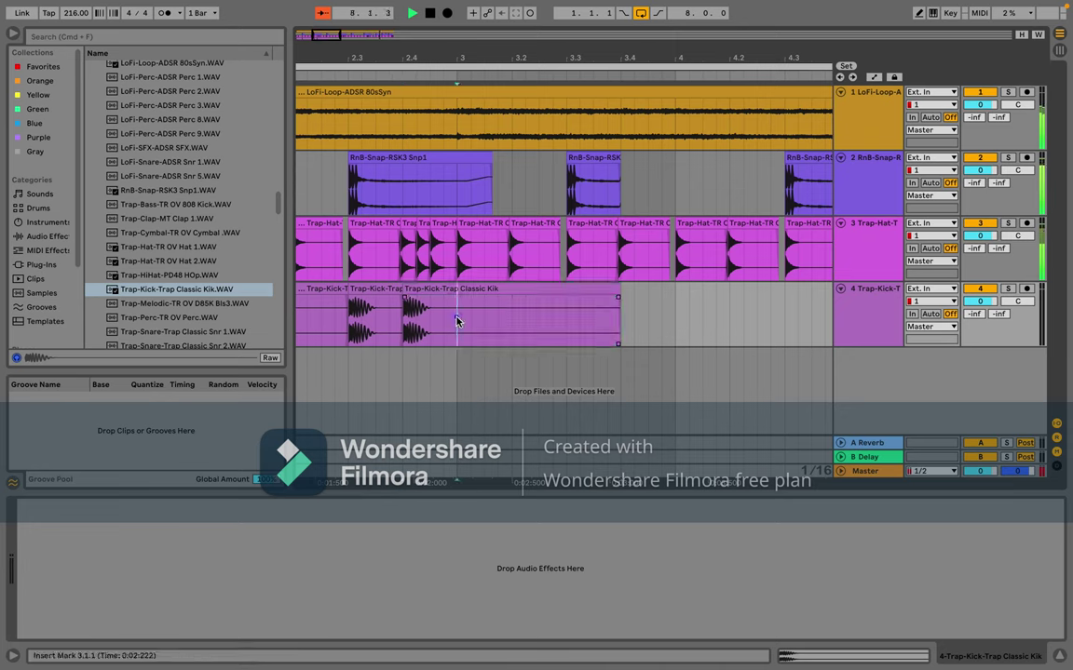
key(super+d)
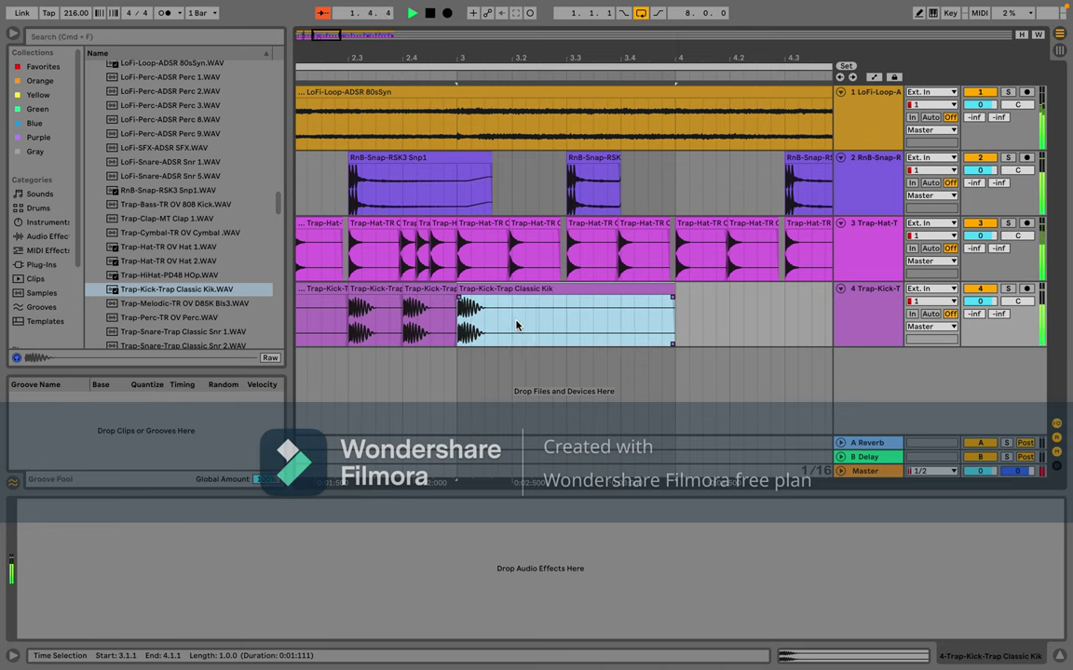
click(565, 326)
key(super+v)
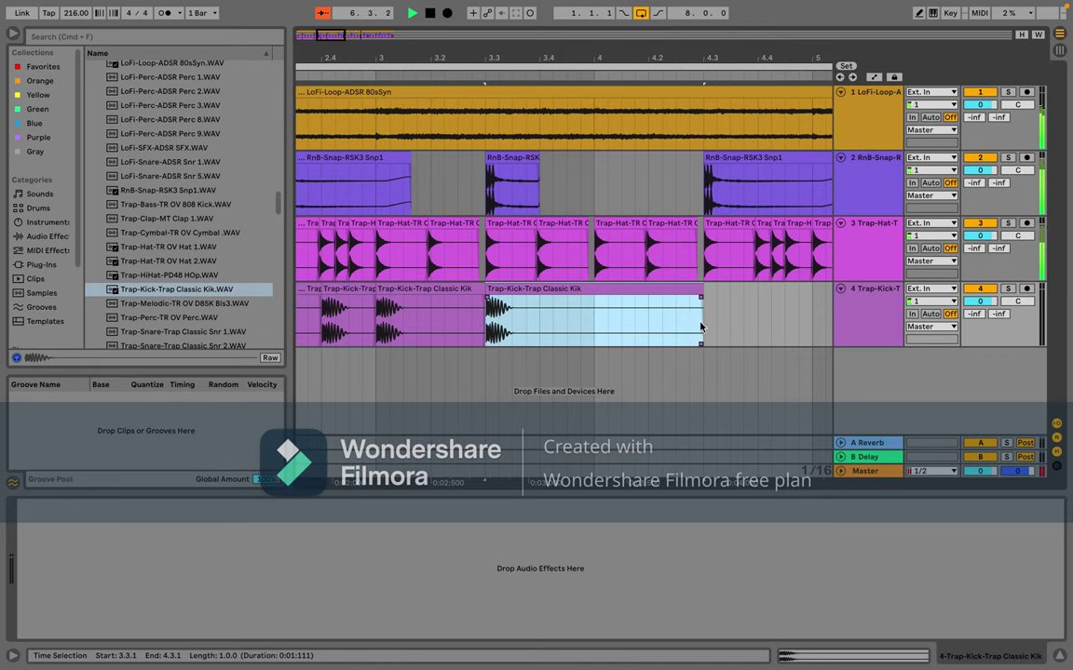
Step: Duplicate the kick to 4.3.1 and add closely spaced copies at 4.3.3 and 4.4.1
key(super+d)
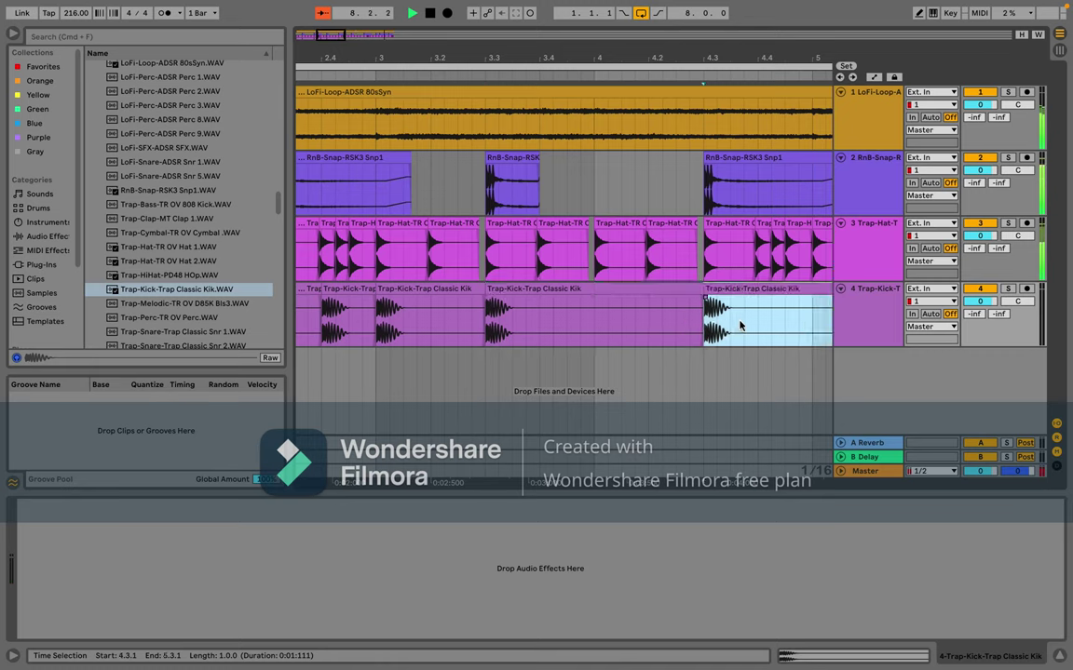
click(732, 323)
key(super+v)
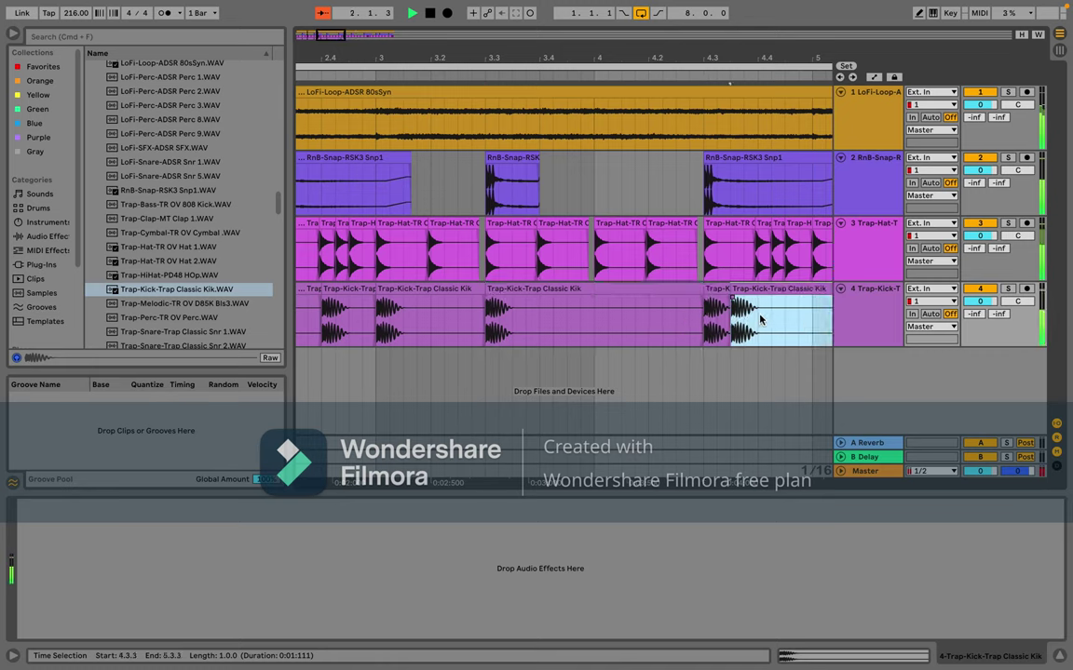
click(761, 317)
key(super+v)
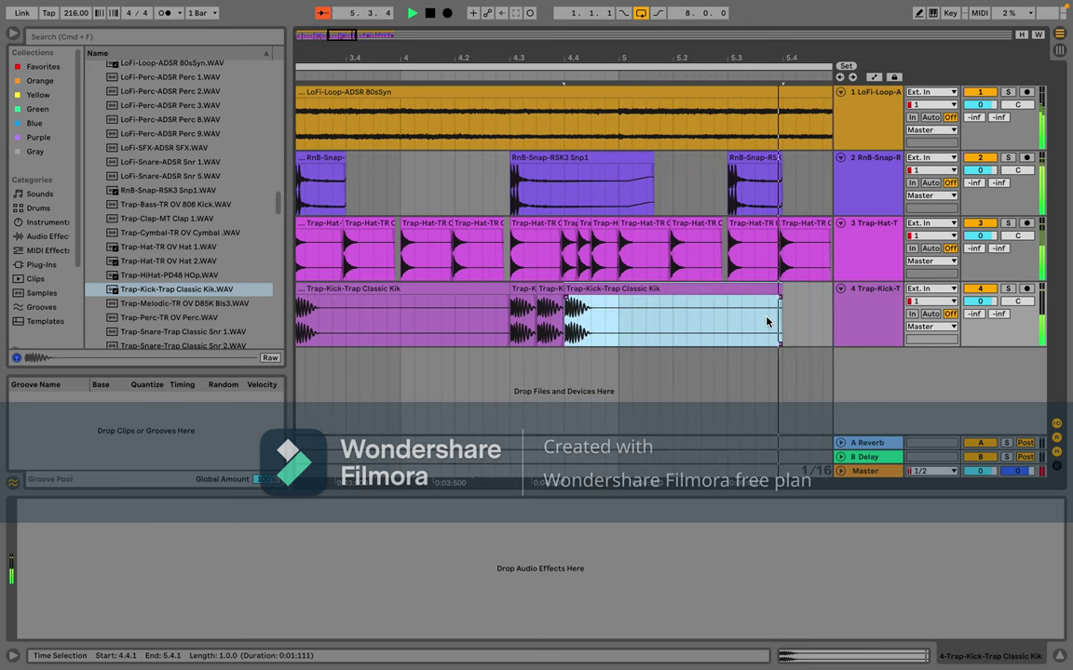
Step: Continue the kick pattern into bar 5 with copies at 5.1.1 and 5.3.1
click(622, 327)
key(super+v)
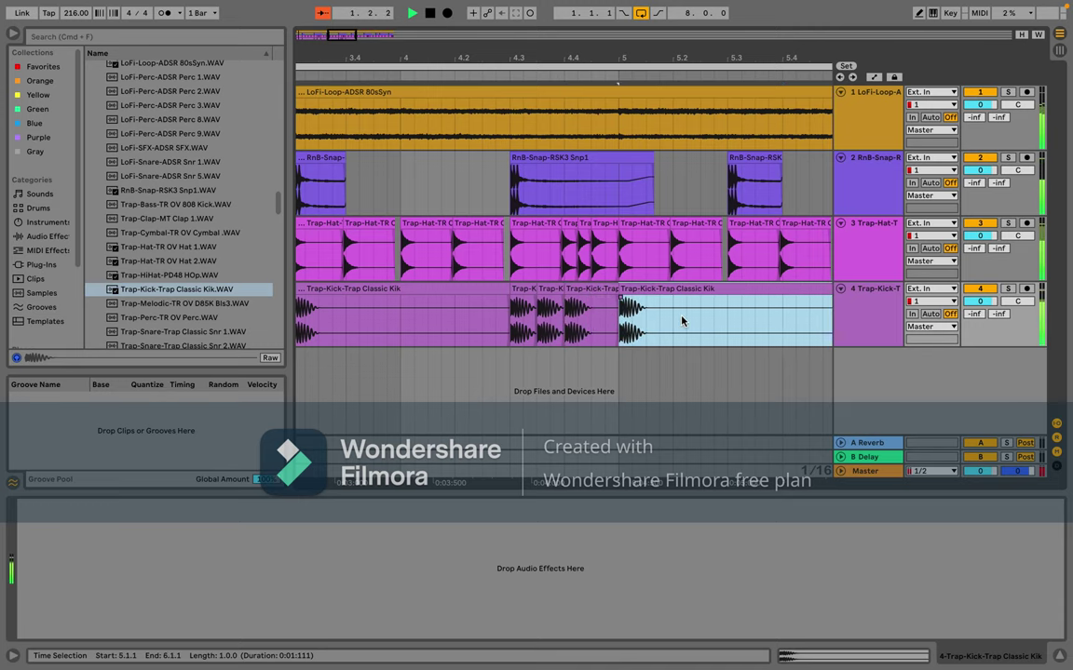
click(728, 319)
key(super+v)
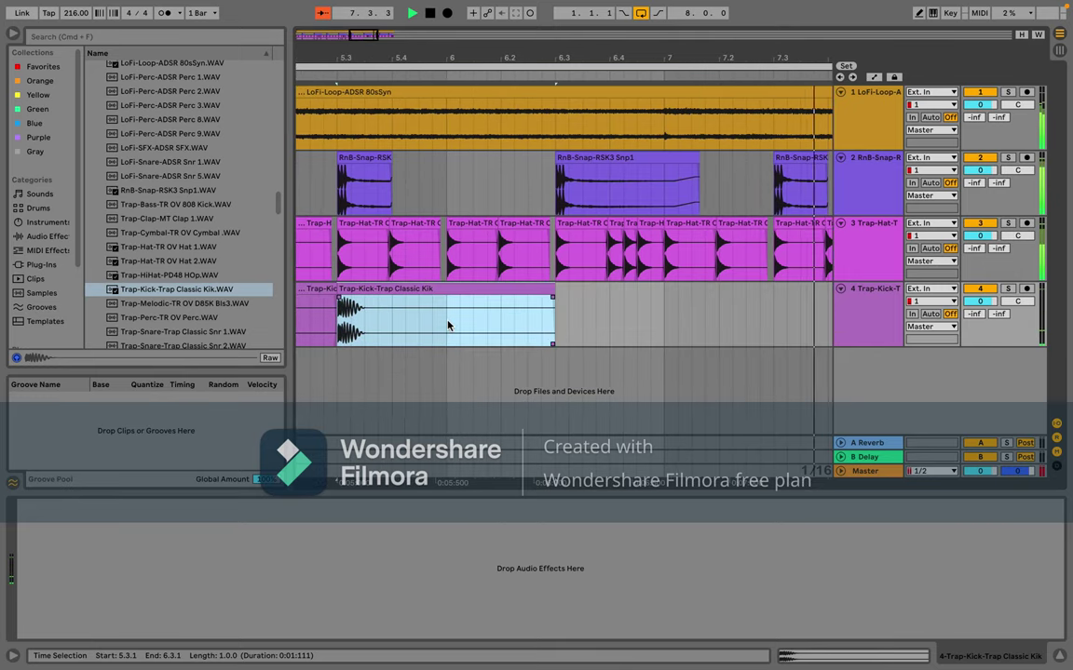
Step: Add kick copies in bar 6 at 6.1.1, 6.1.3, 6.2.1 and 6.3.1
click(451, 329)
key(ctrl+v)
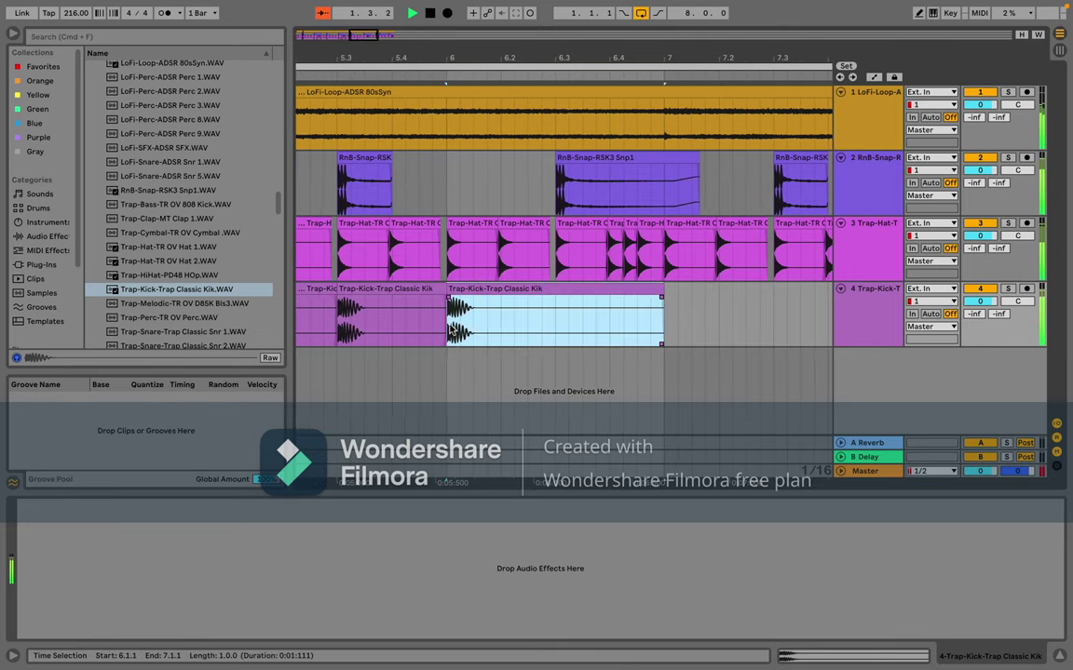
drag(474, 331, 576, 328)
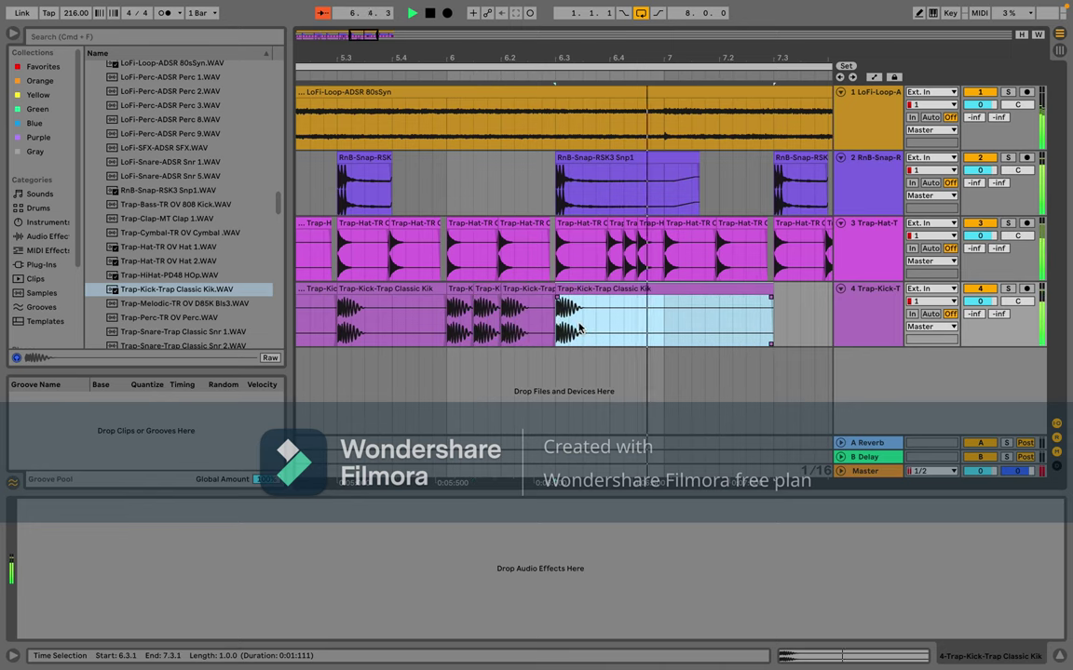
Step: Undo the closely spaced kick copies in bar 6 and remove the kick at 6.1.1 on the Trap-Kick track
key(super+z)
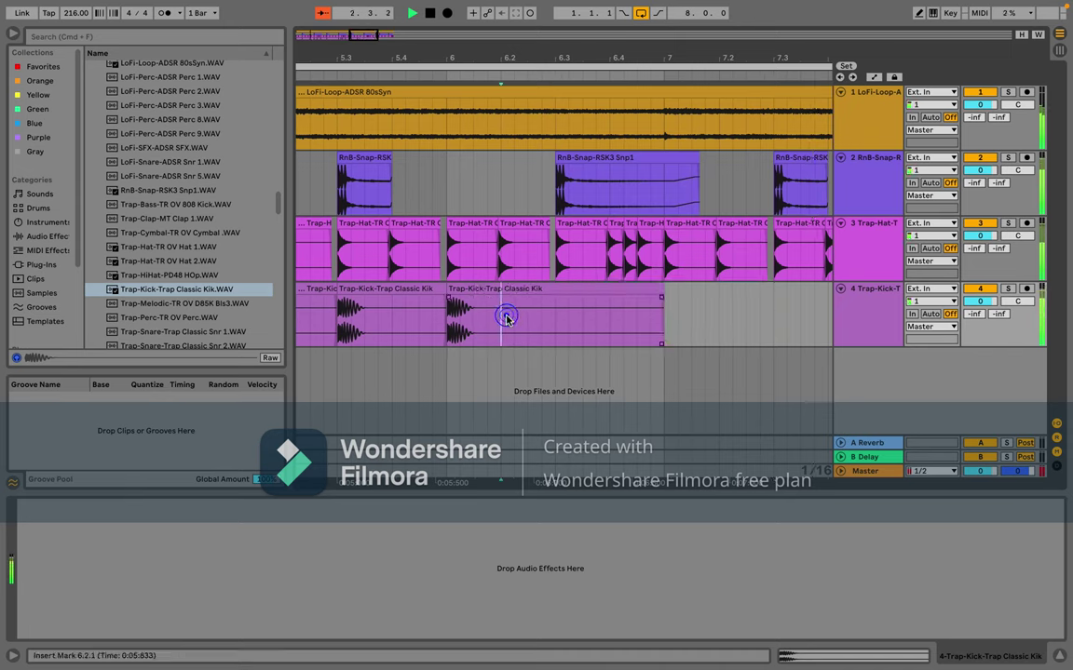
drag(508, 320, 534, 323)
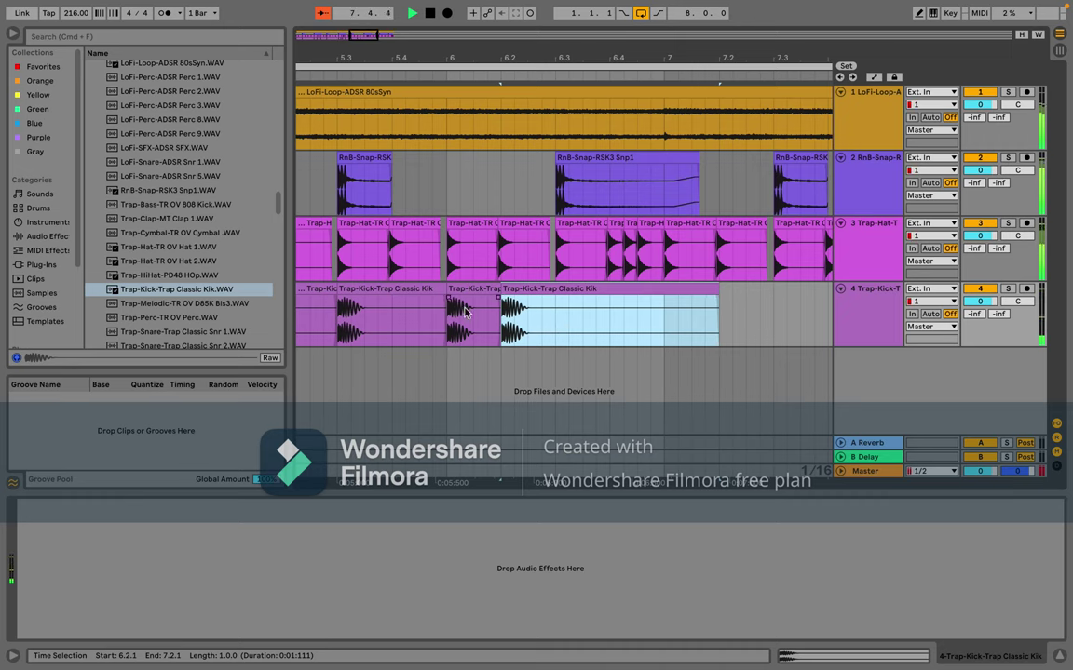
key(super+z)
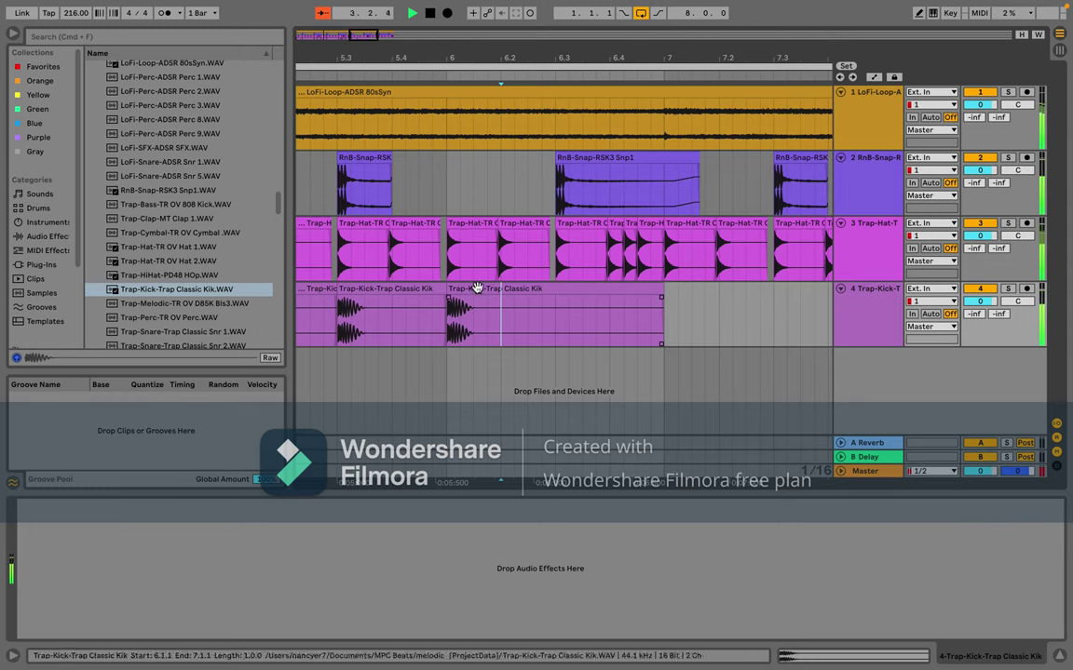
click(466, 296)
key(Delete)
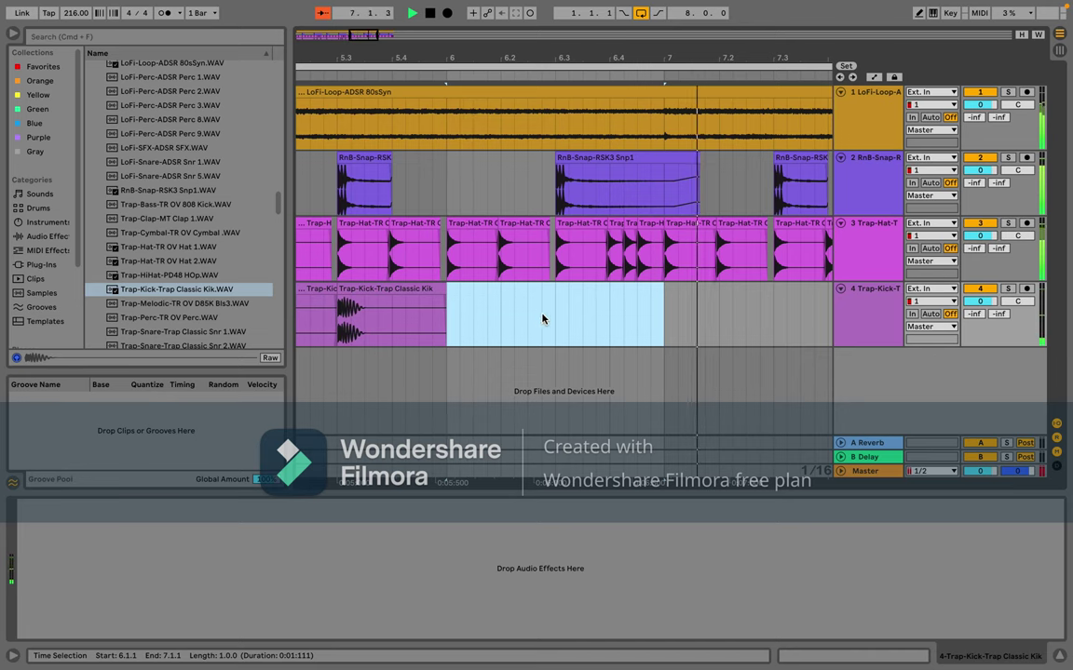
key(super+v)
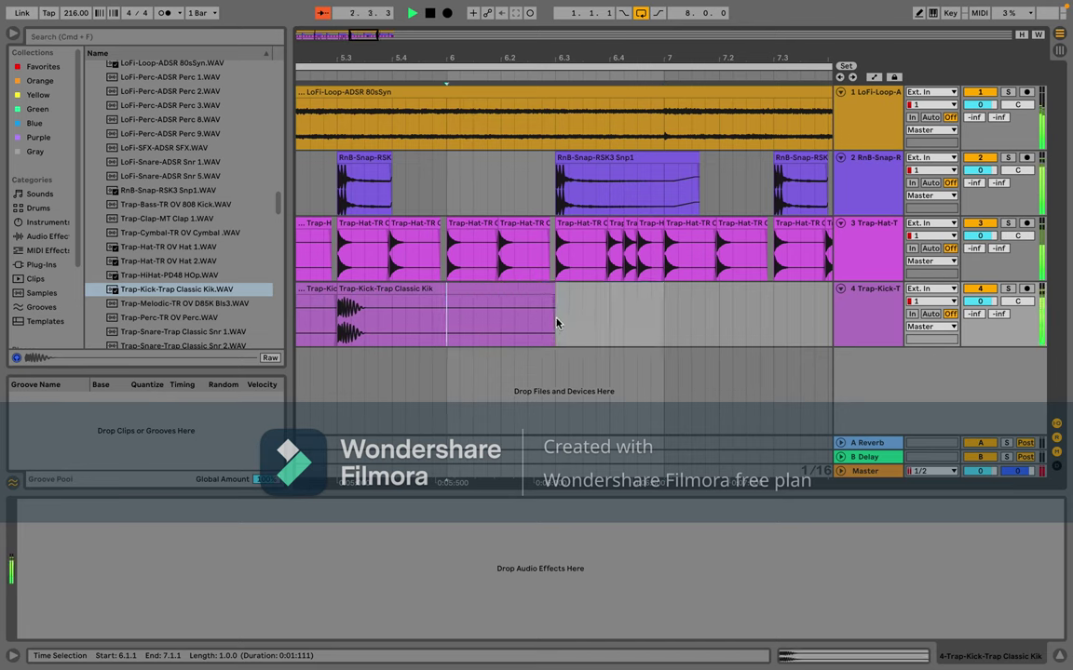
Step: Add kick copies on the Trap-Kick track at 6.3.1, 6.4.1, 7.1.1 and 7.3.1
key(super+d)
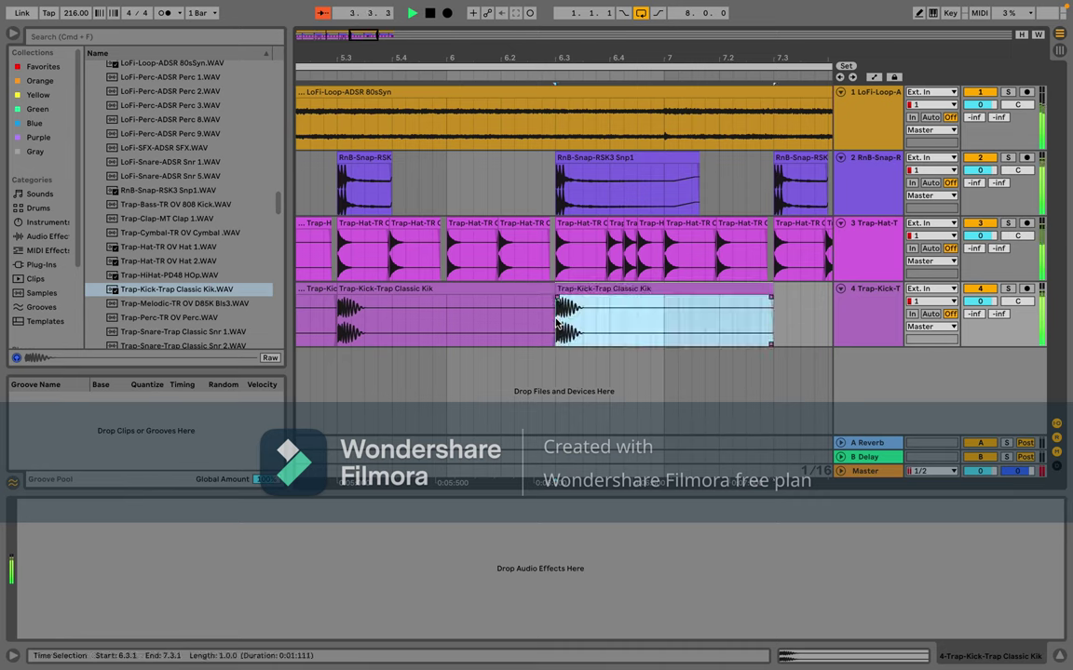
click(611, 323)
key(super+v)
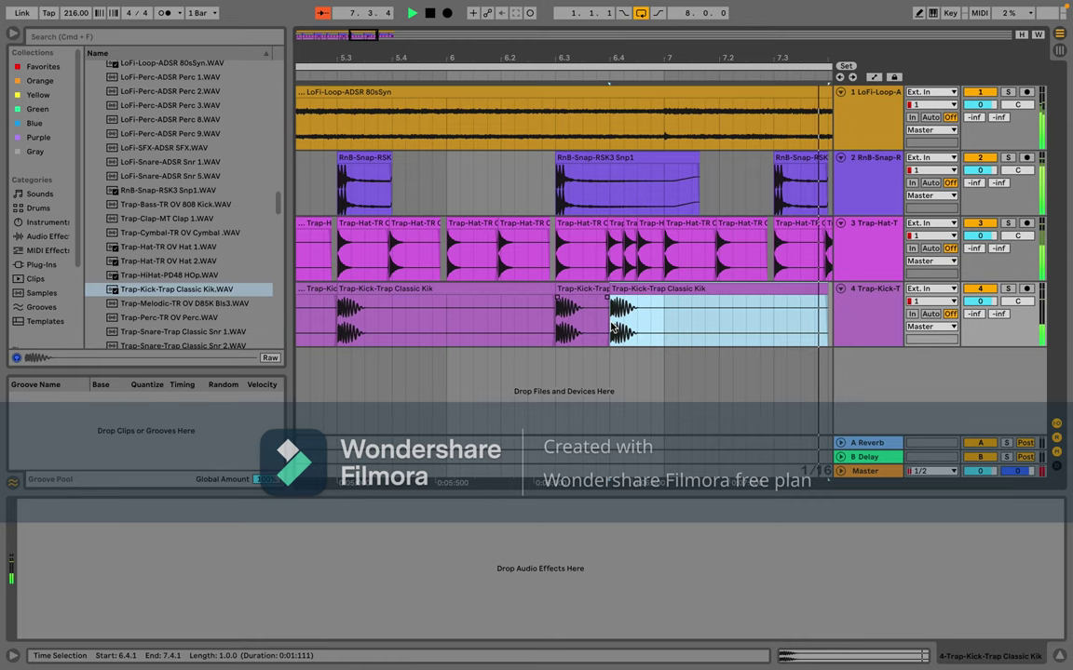
click(665, 329)
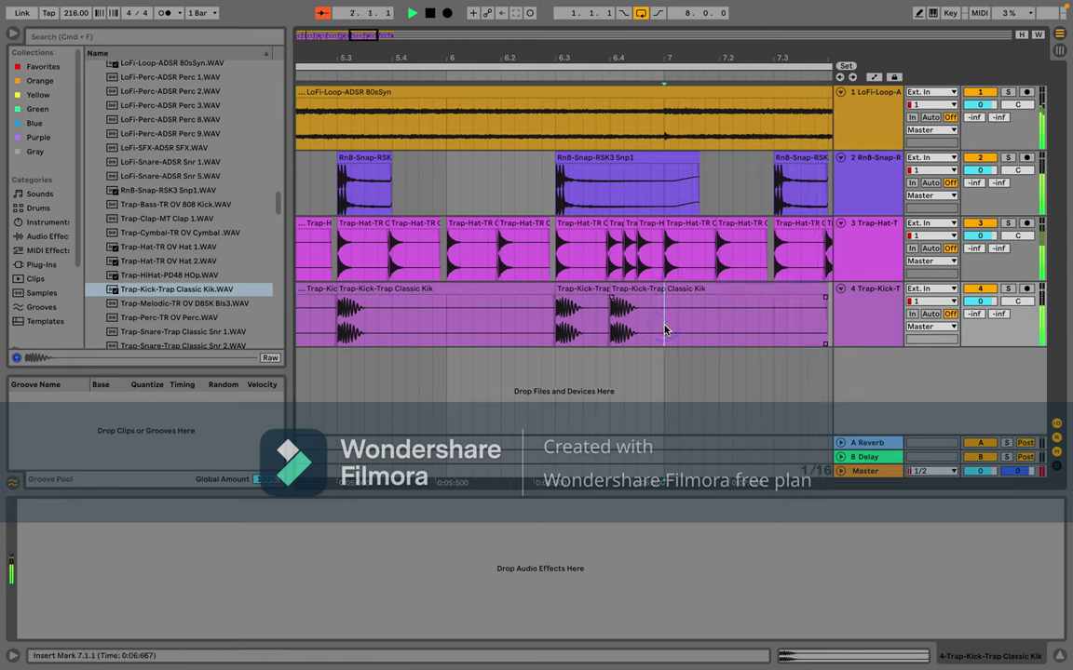
key(super+v)
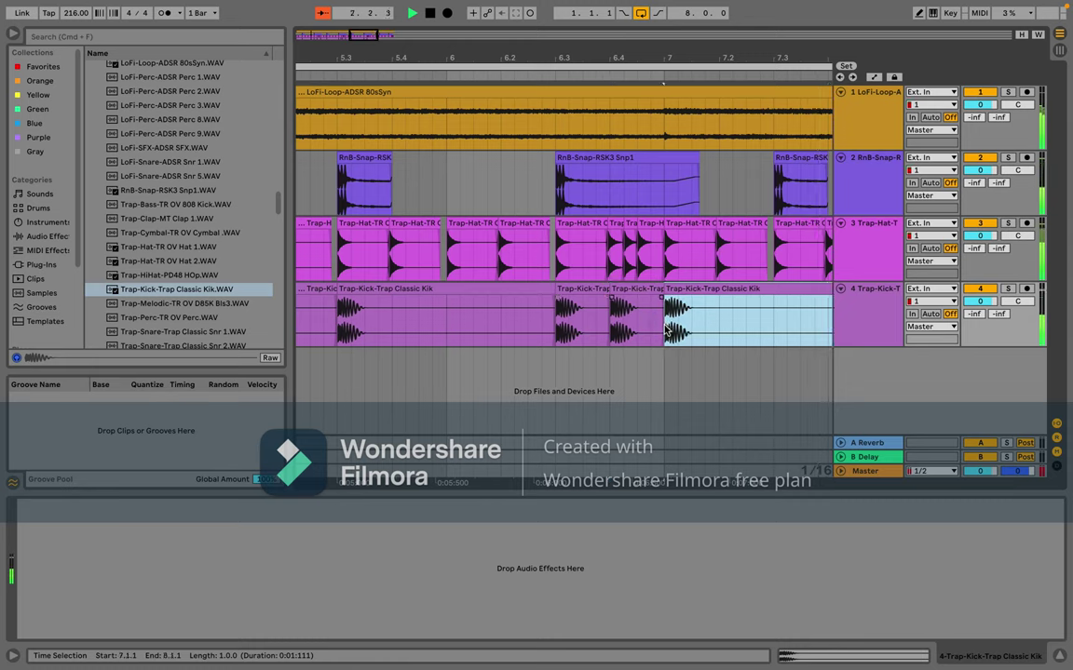
click(774, 324)
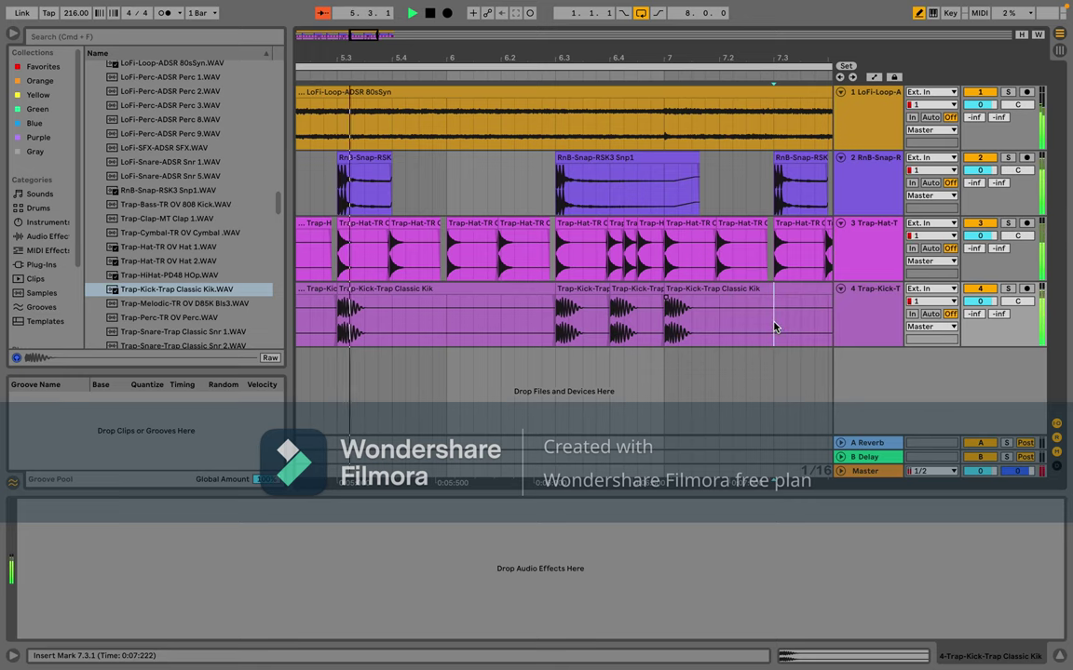
key(super+v)
scroll(773, 326, left, 10)
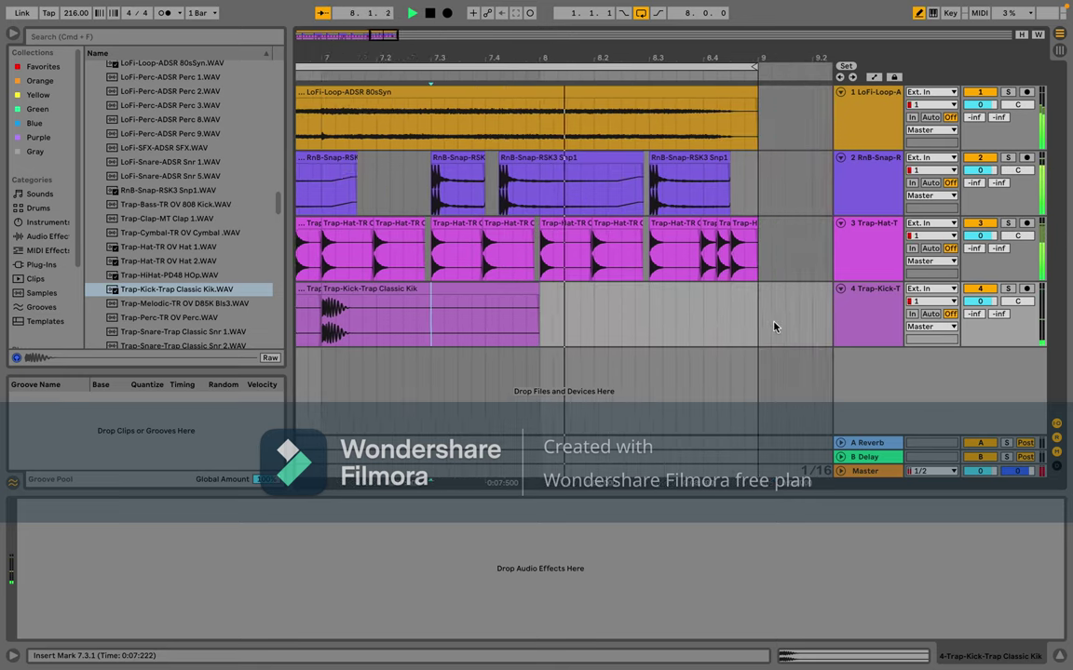
scroll(774, 326, down, 5)
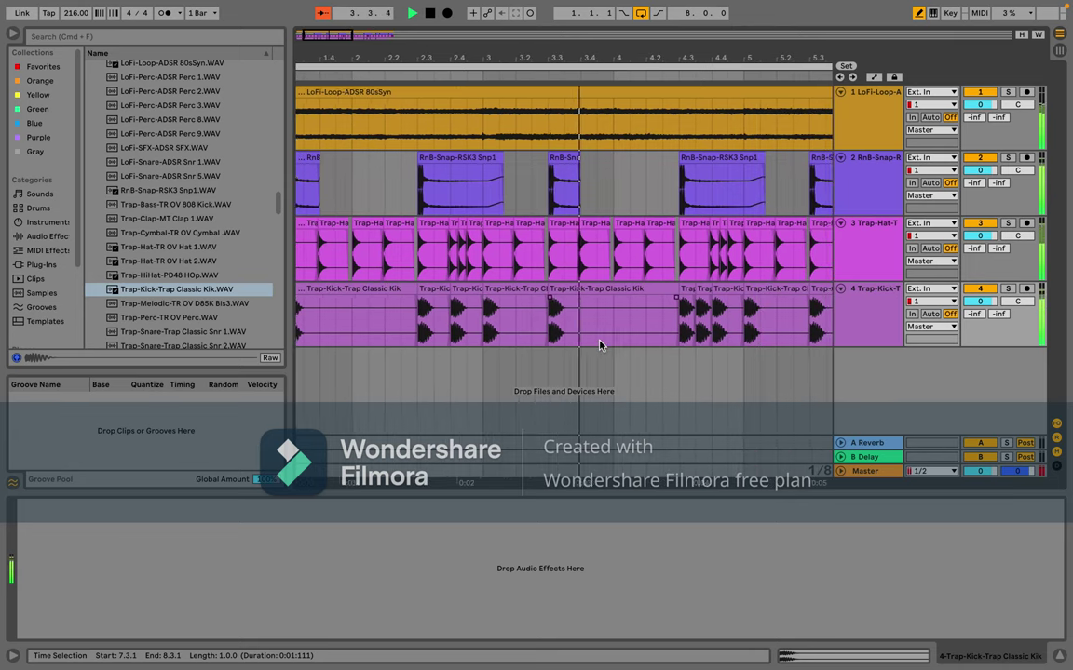
scroll(598, 345, right, 10)
scroll(598, 345, right, 4)
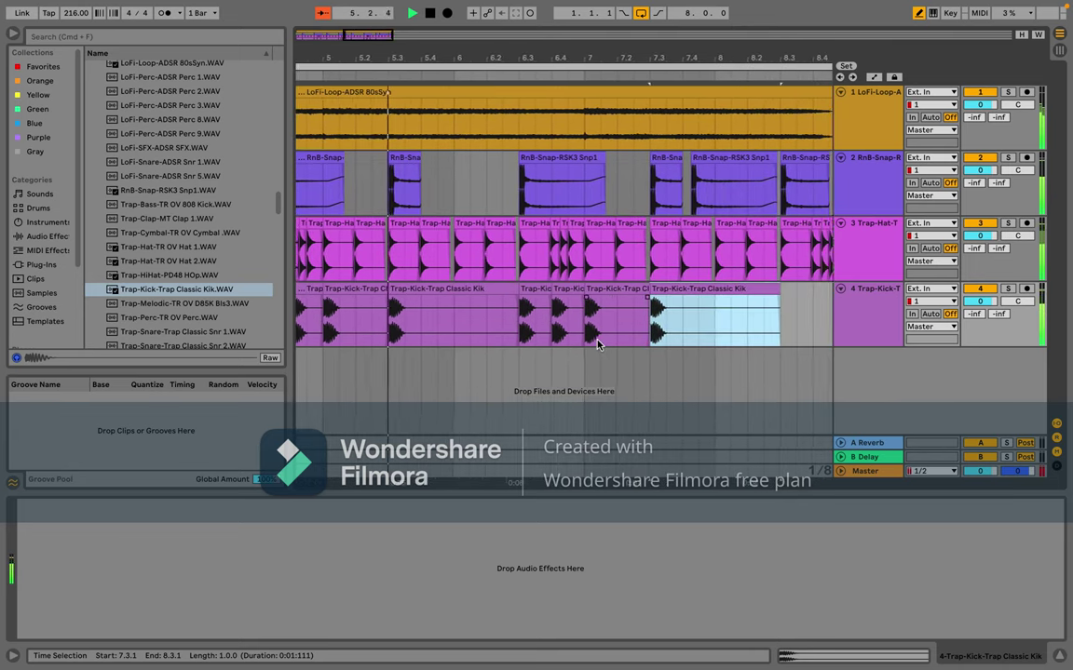
scroll(596, 345, right, 4)
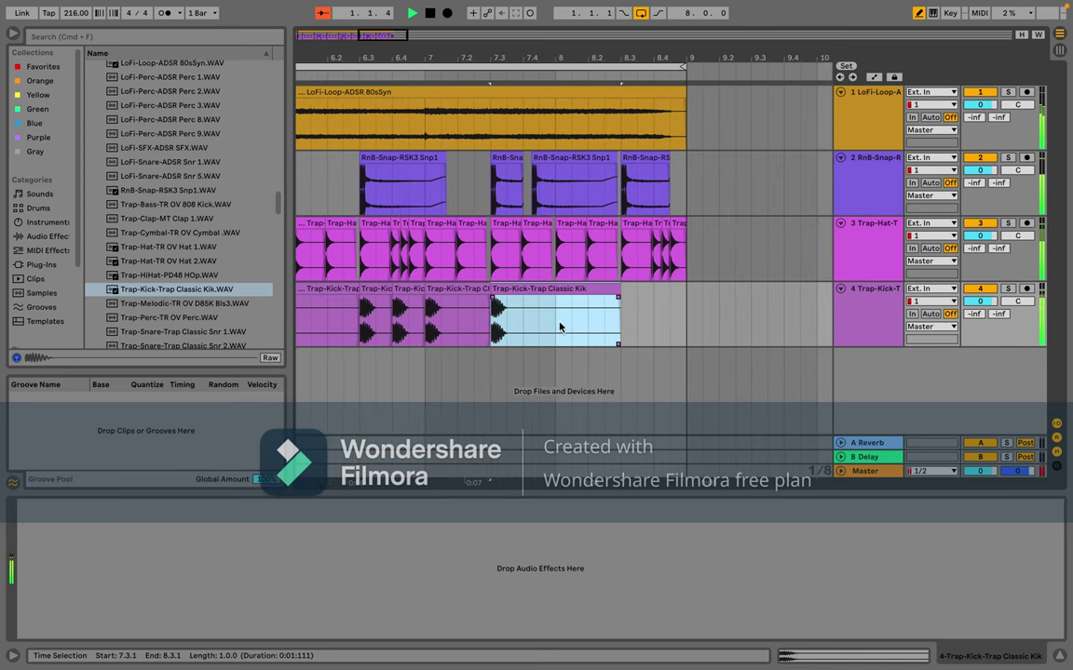
click(558, 324)
key(super+v)
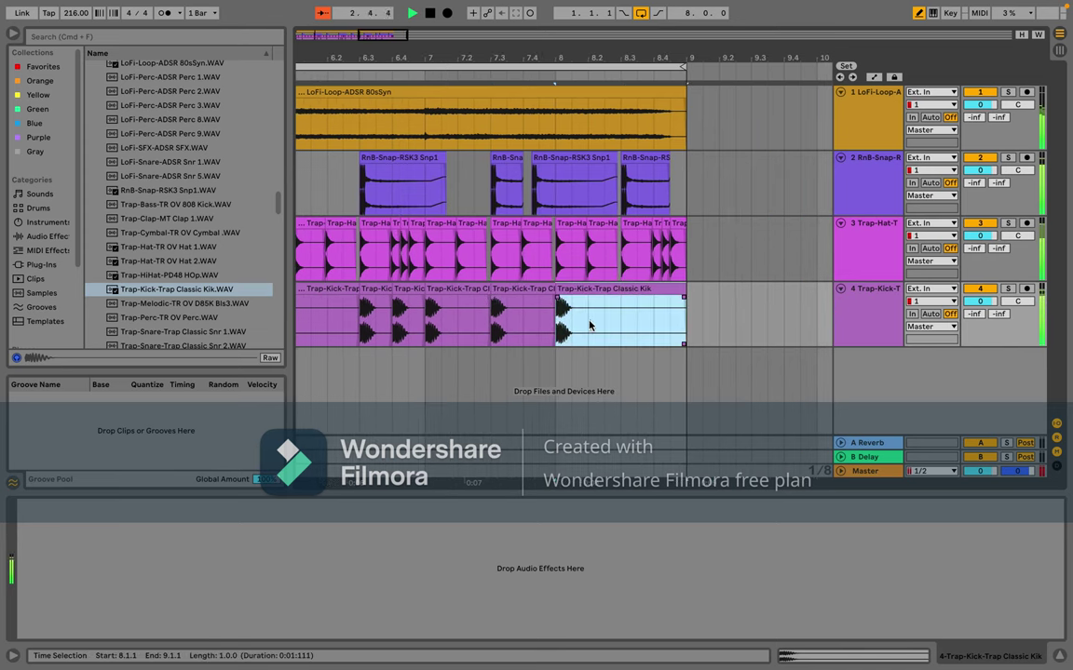
key(Right)
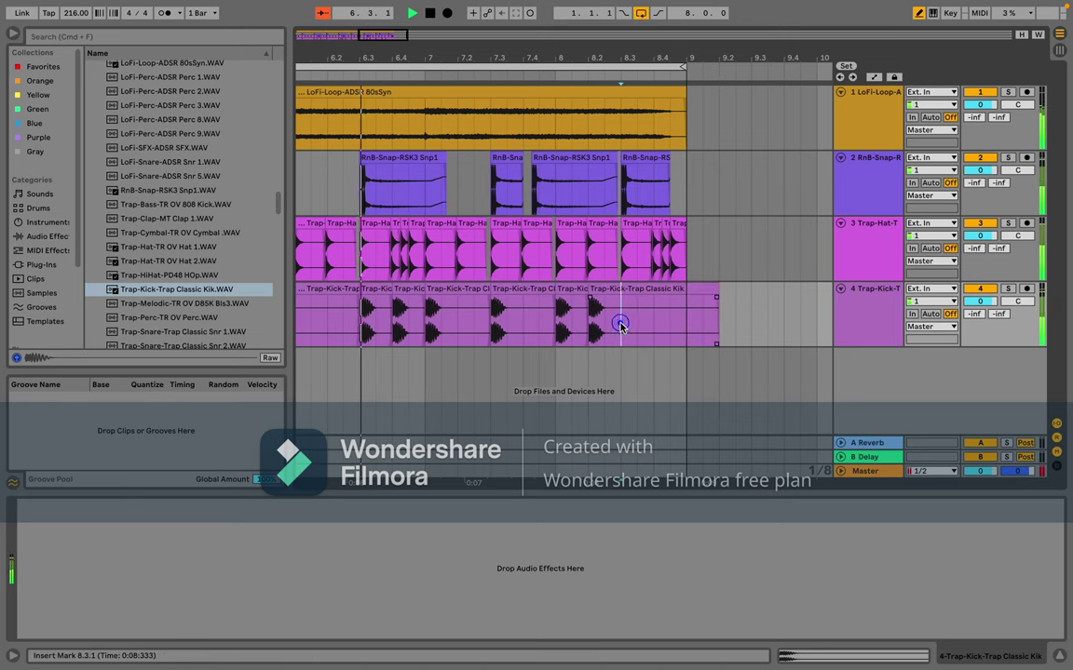
key(Right)
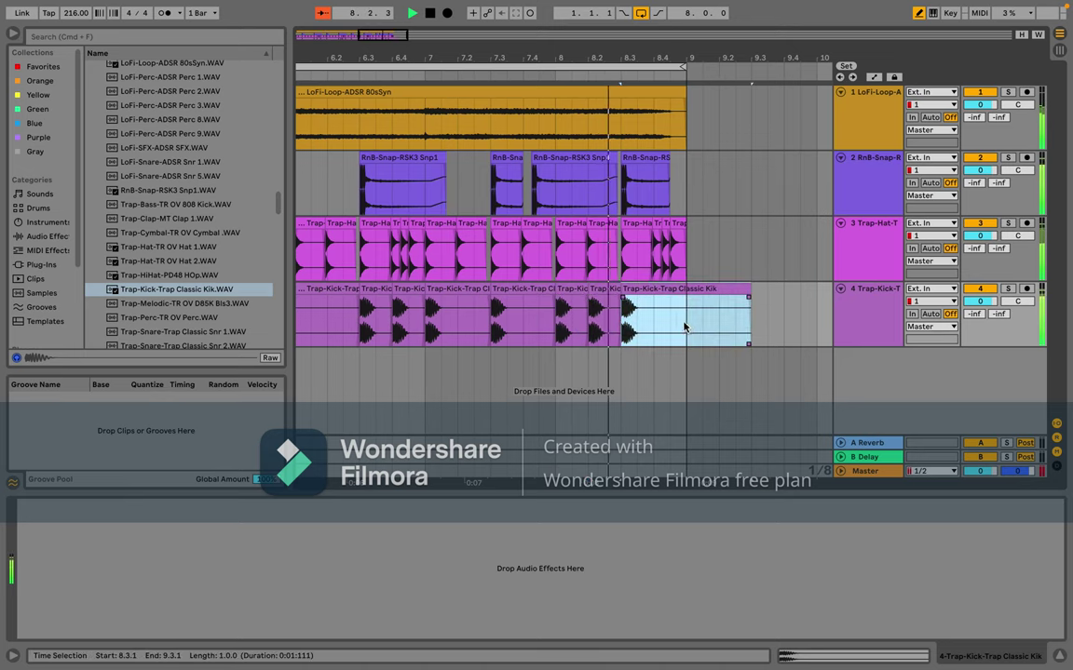
key(ctrl+z)
key(ctrl+z)
key(ctrl+z)
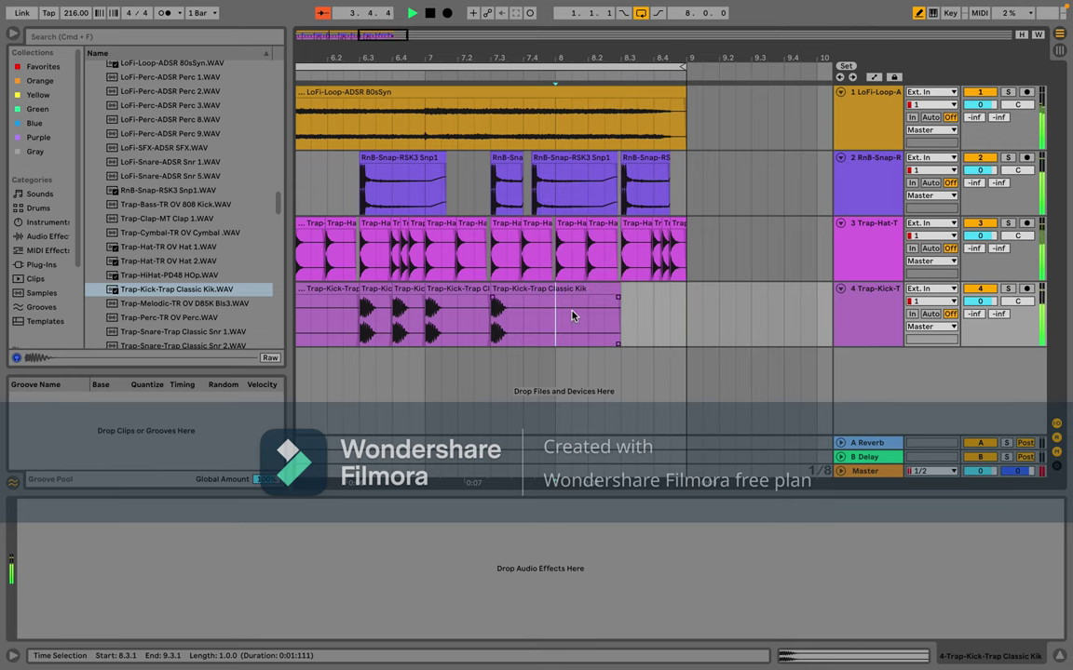
Step: Review the Trap-Kick pattern from bar 3 to bar 8 against the snaps and hats
key(ctrl+Left)
key(ctrl+Right)
key(ctrl+z)
key(ctrl+z)
key(ctrl+z)
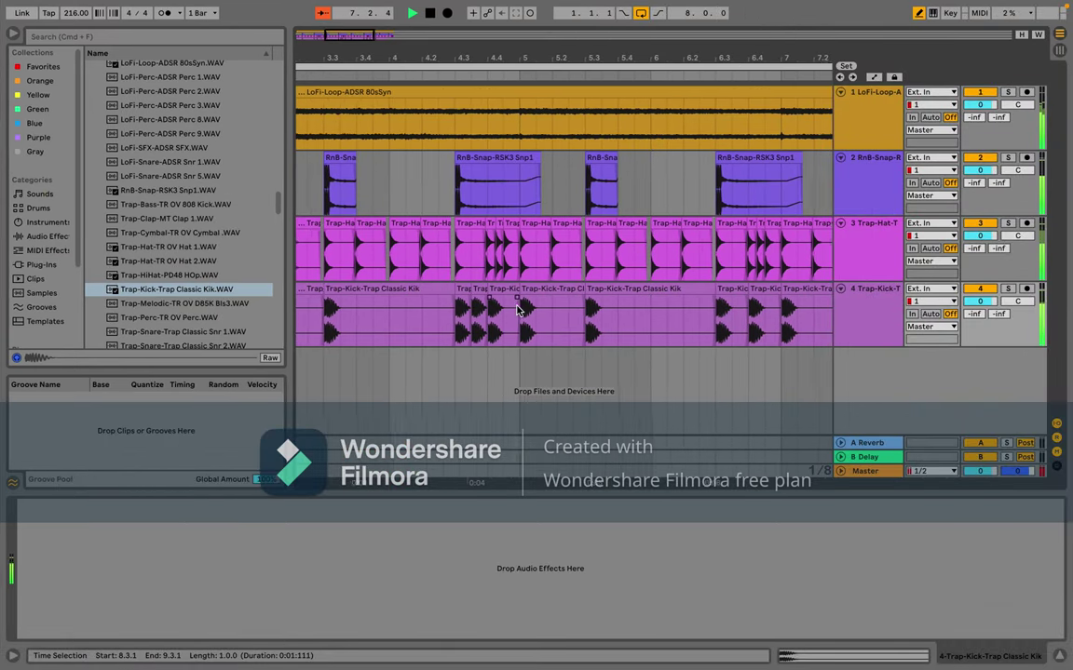
key(ctrl+z)
key(ctrl+z)
key(ctrl+z)
key(ctrl+z)
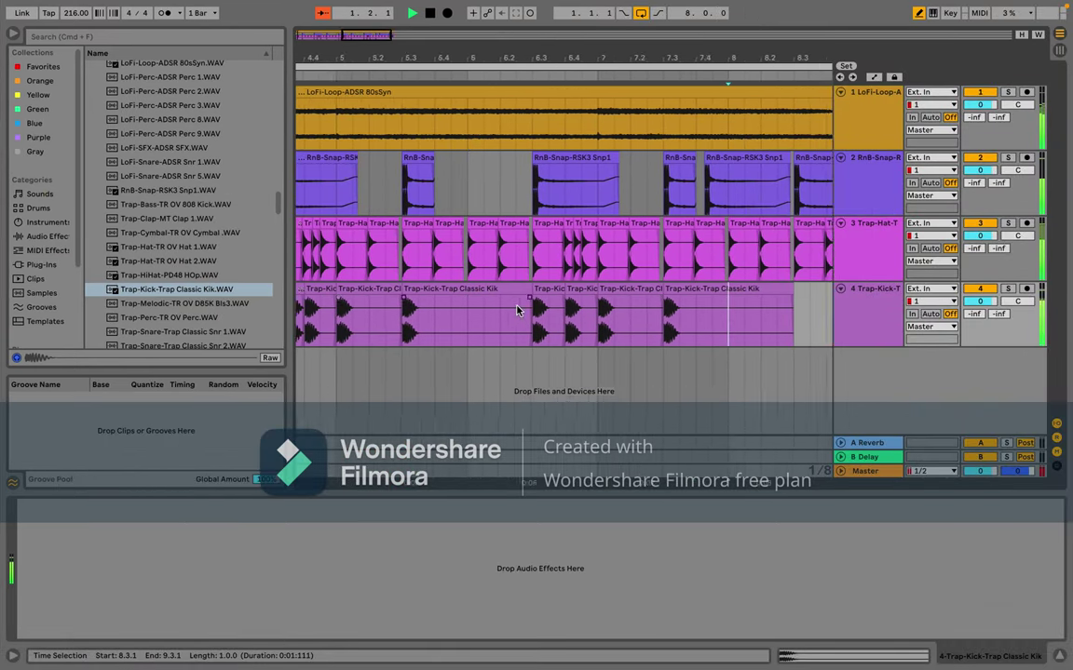
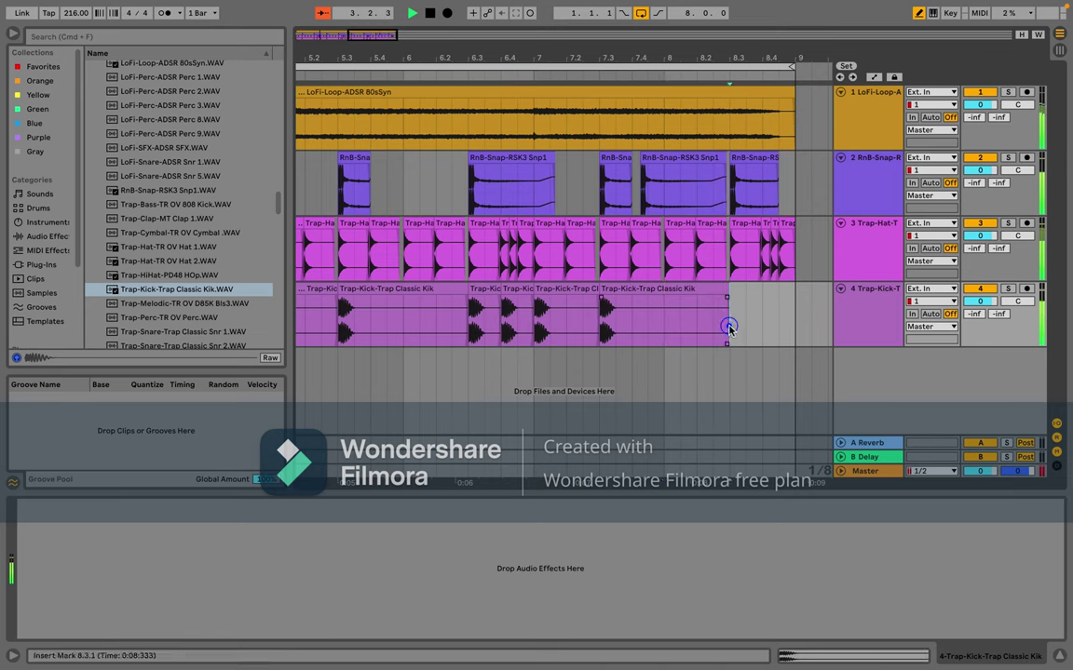
Step: Add closely spaced kick copies at 8.3.1, 8.3.3 and 8.4.1 on the Trap-Kick track
key(ctrl+v)
click(747, 325)
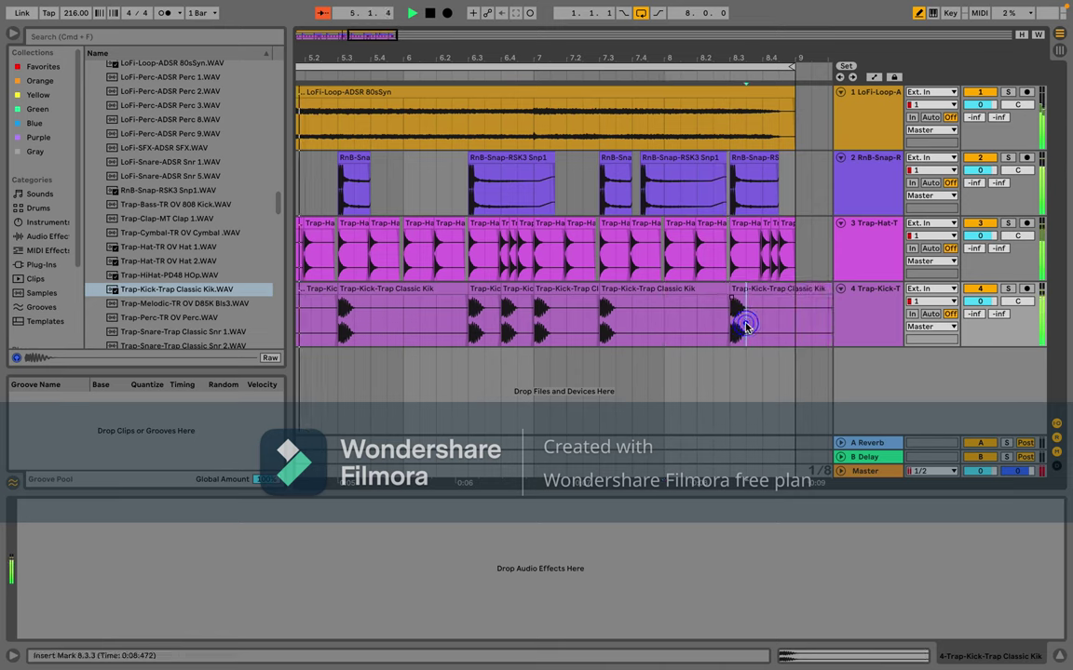
key(ctrl+v)
click(763, 325)
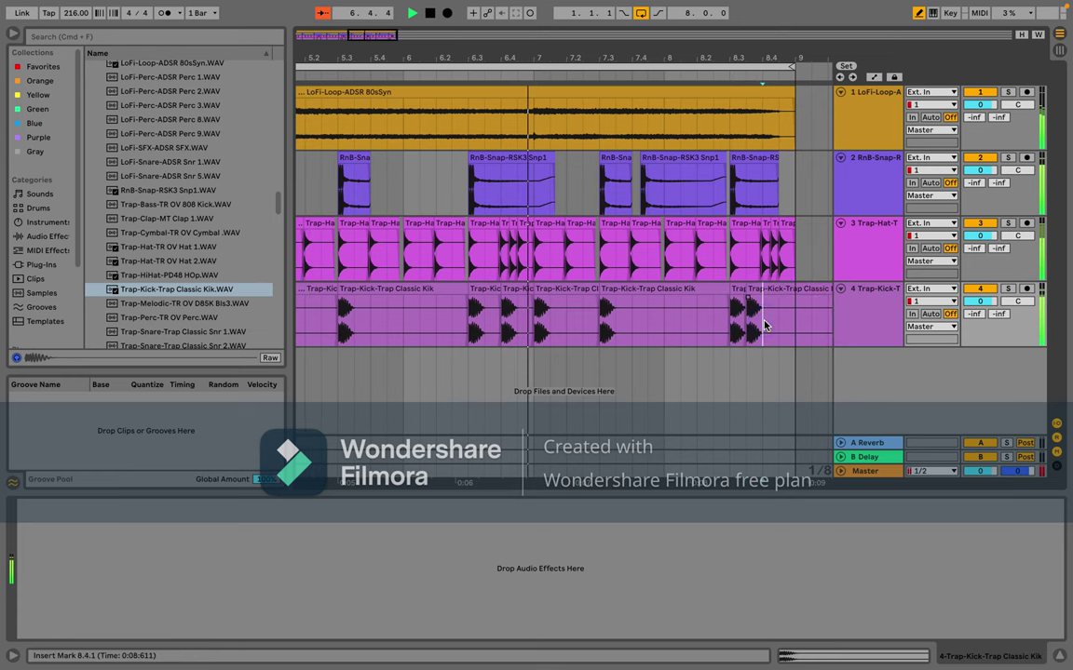
click(763, 325)
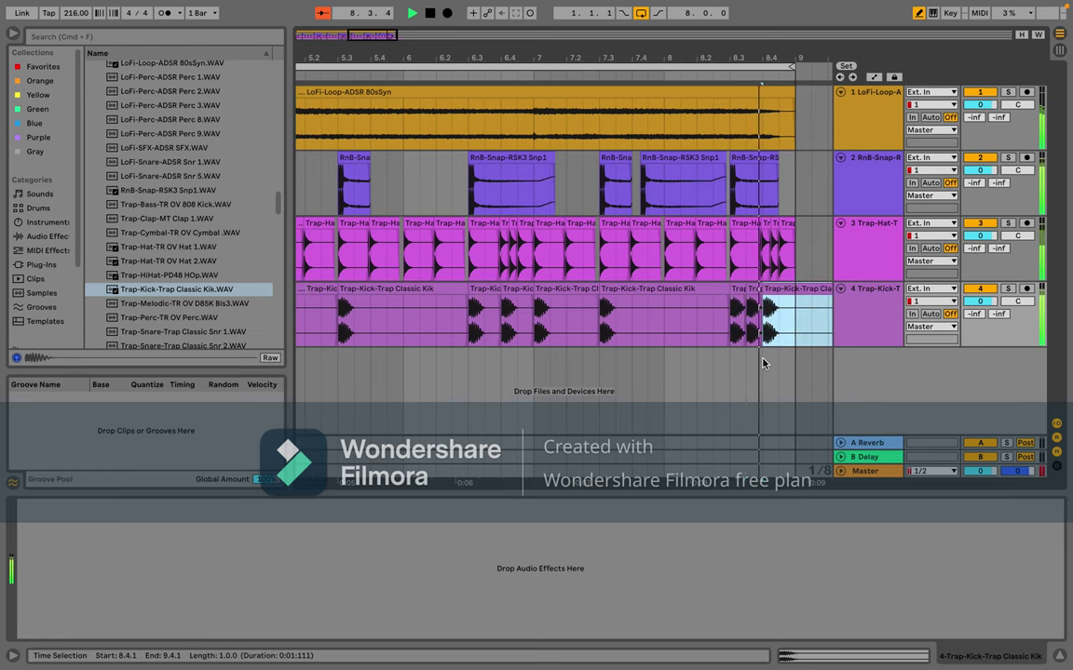
Step: Trim the last kick clip at the loop end by placing a copy at 9.1.1 and deleting it
click(796, 325)
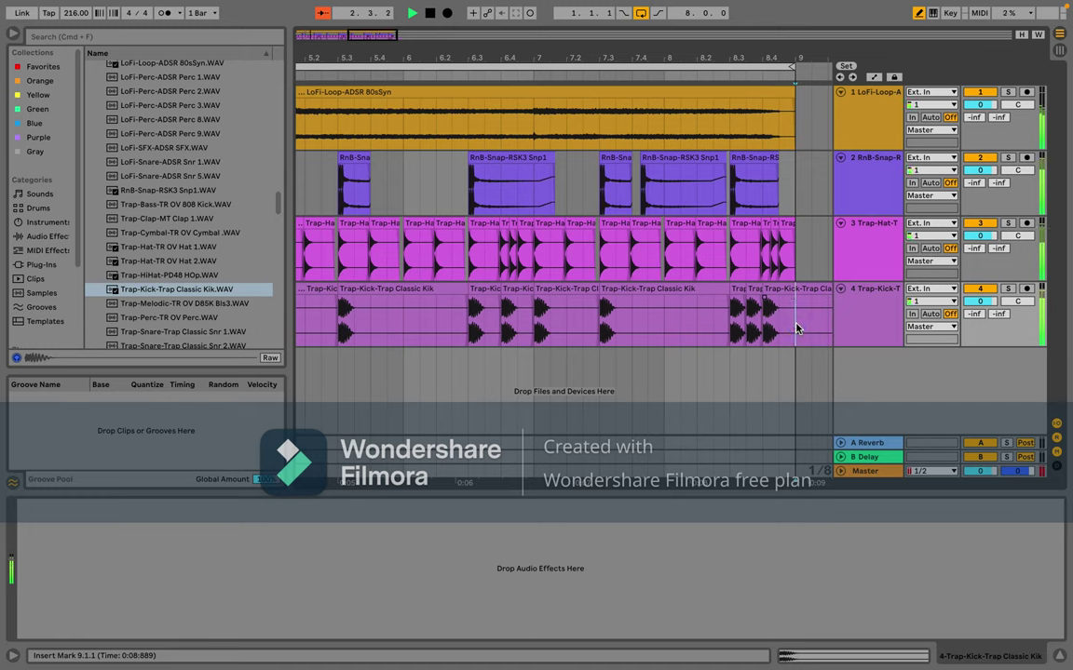
click(808, 307)
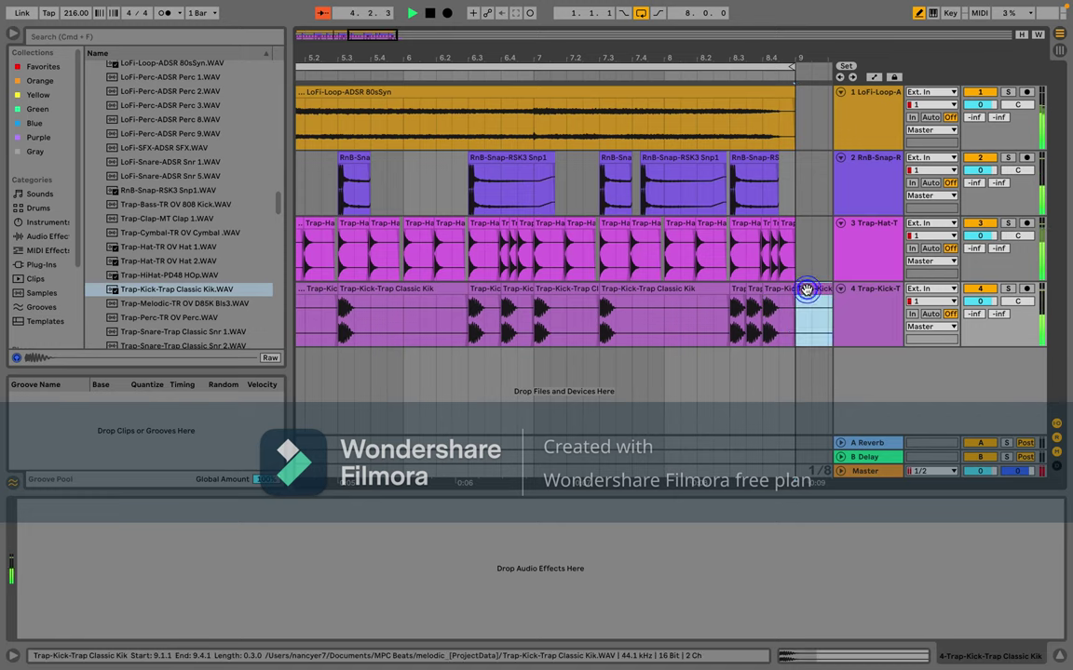
key(Delete)
Step: Copy the eight-bar snap pattern from 1.1.1 to 9.1.1 and paste it at 9.1.1 on the RnB-Snap track
scroll(596, 270, down, 5)
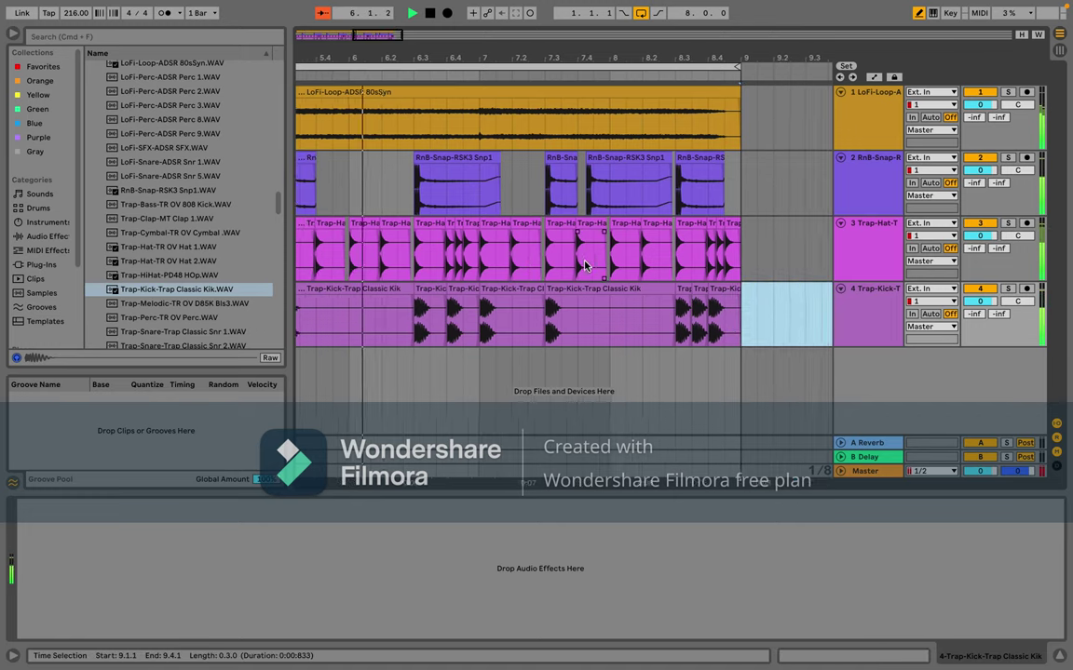
scroll(585, 266, up, 1)
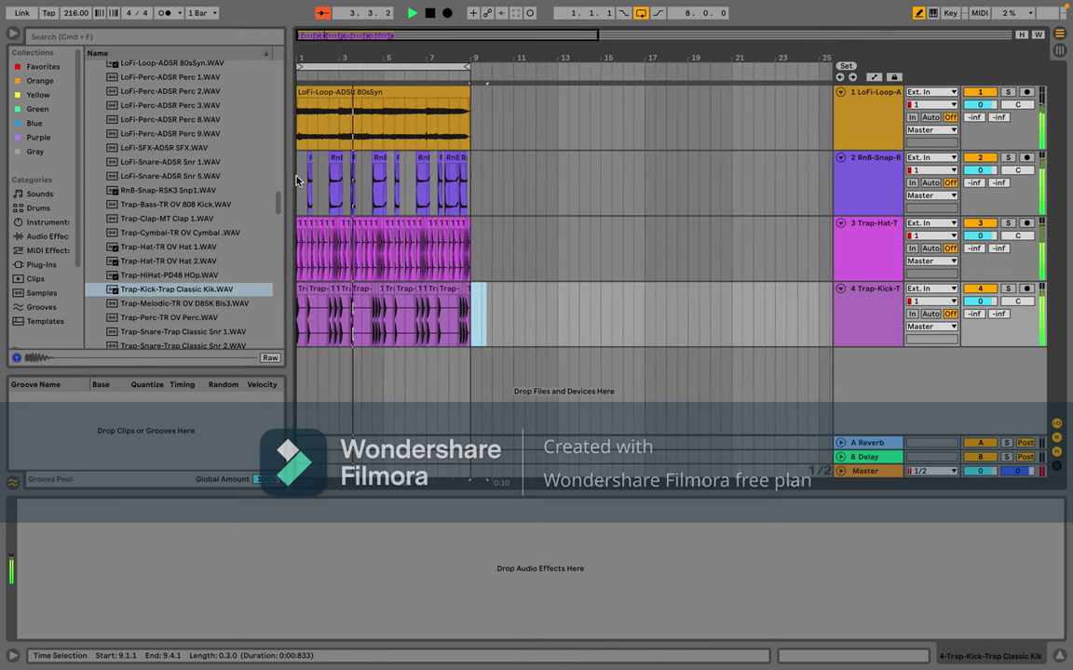
drag(299, 180, 469, 196)
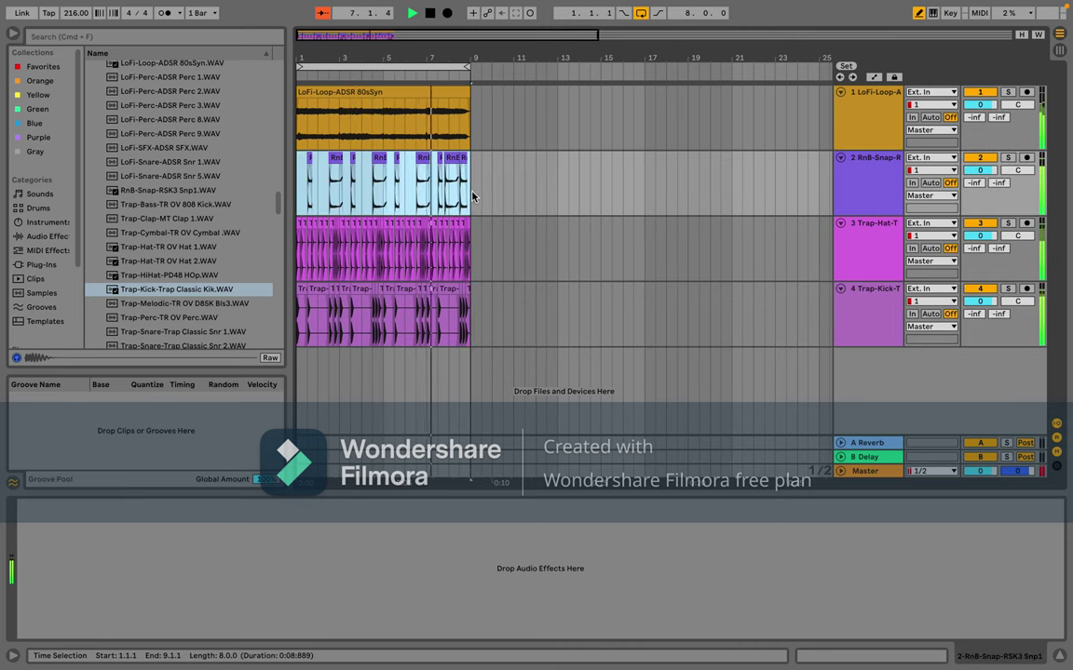
click(471, 196)
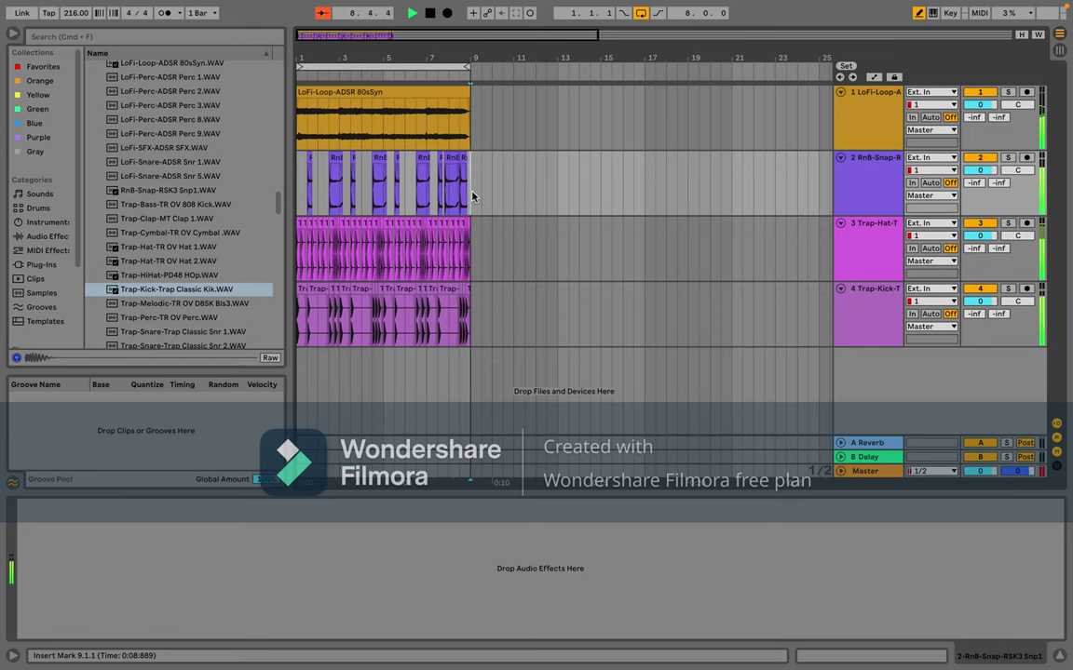
scroll(471, 195, up, 5)
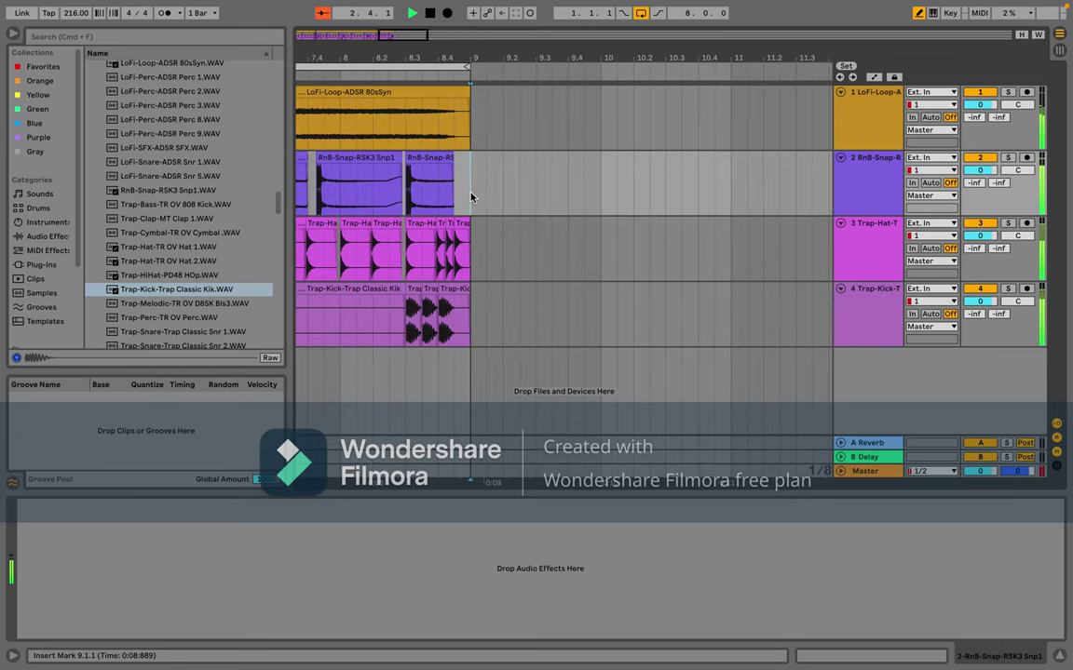
key(ctrl+v)
Step: Copy the eight-bar Trap-Hat and Trap-Kick patterns from 1.1.1 and paste them at 9.1.1 and again at 17.1.1
scroll(468, 203, down, 4)
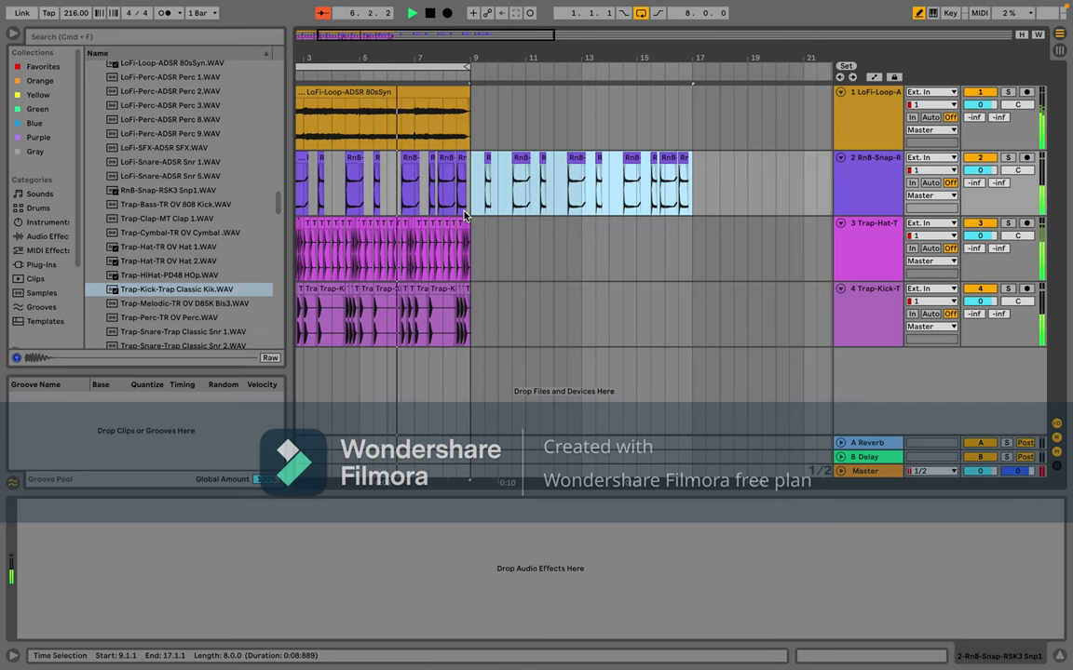
scroll(466, 214, left, 2)
scroll(466, 214, left, 1)
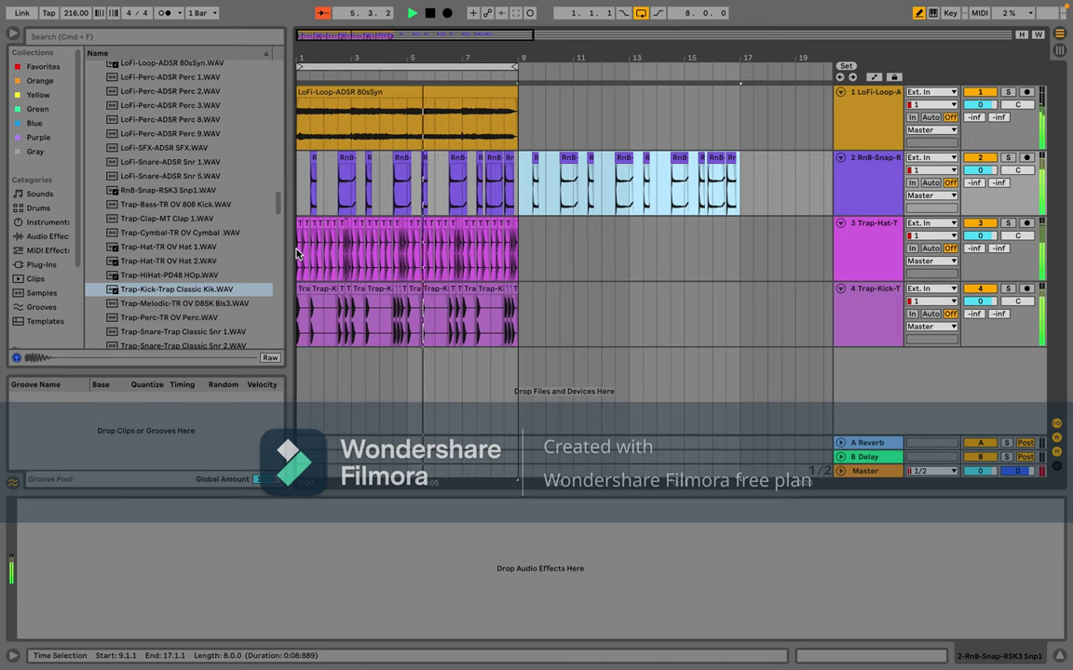
drag(298, 253, 517, 315)
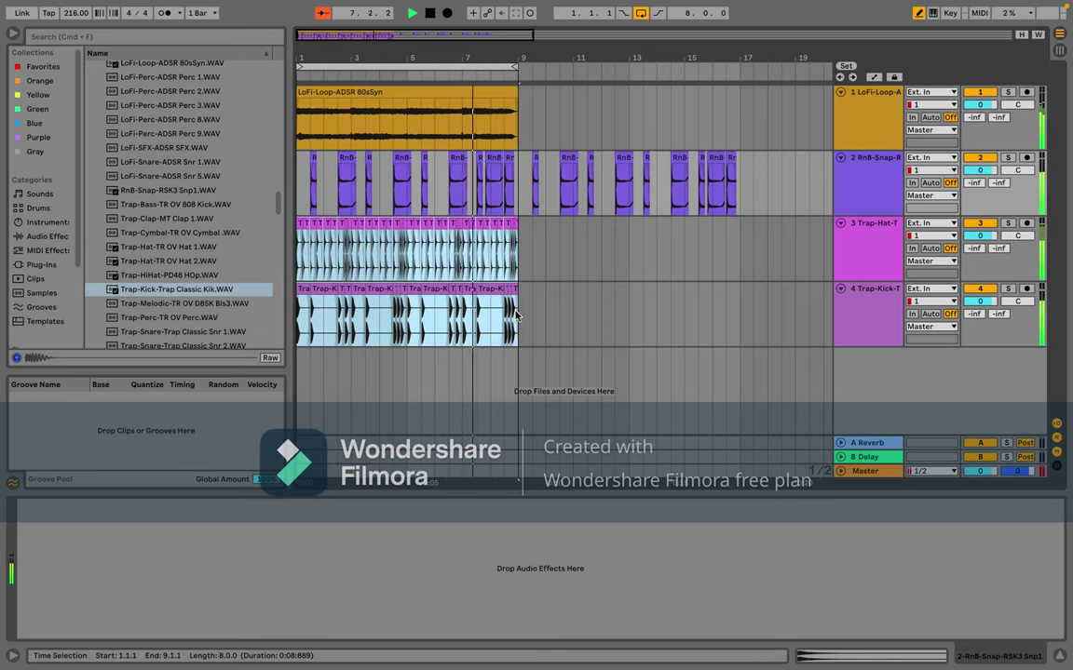
click(517, 315)
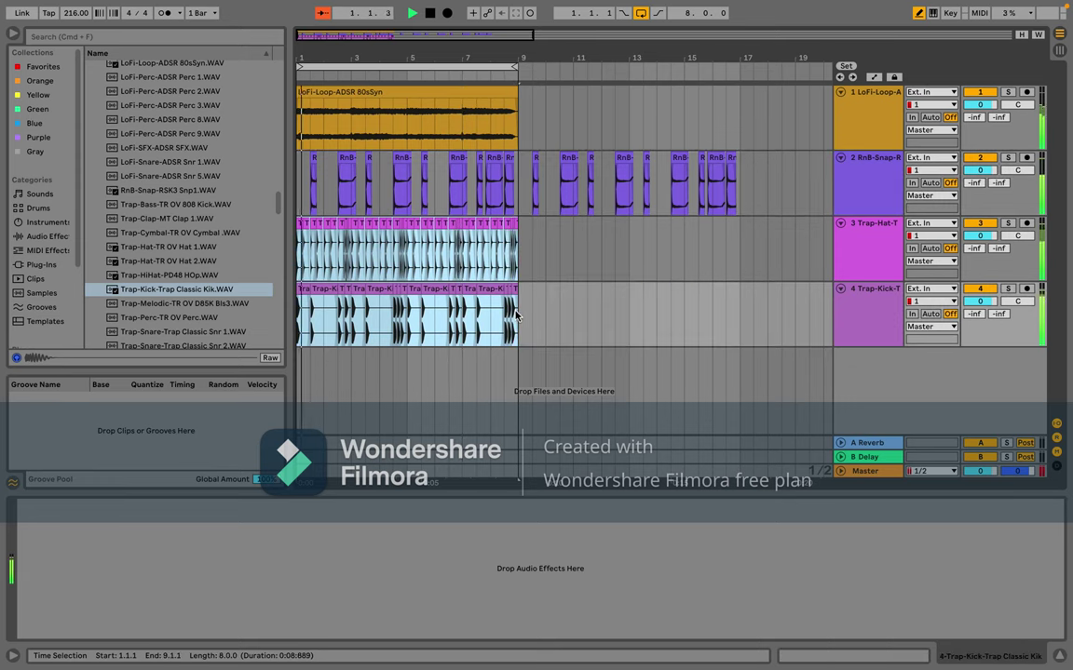
scroll(516, 315, right, 3)
scroll(517, 315, right, 2)
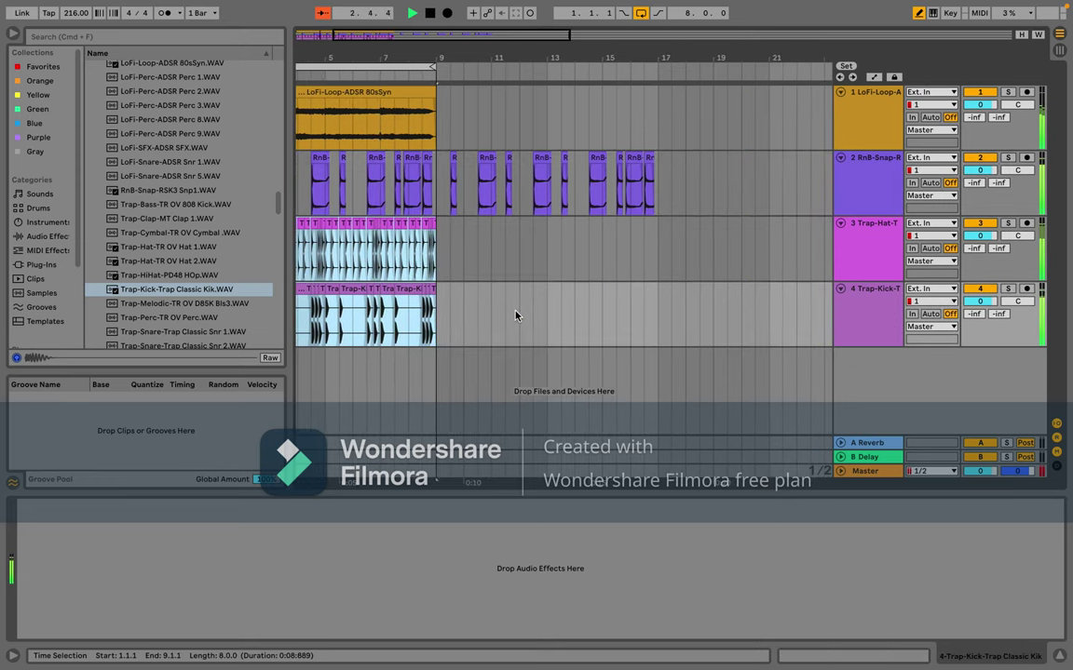
click(426, 268)
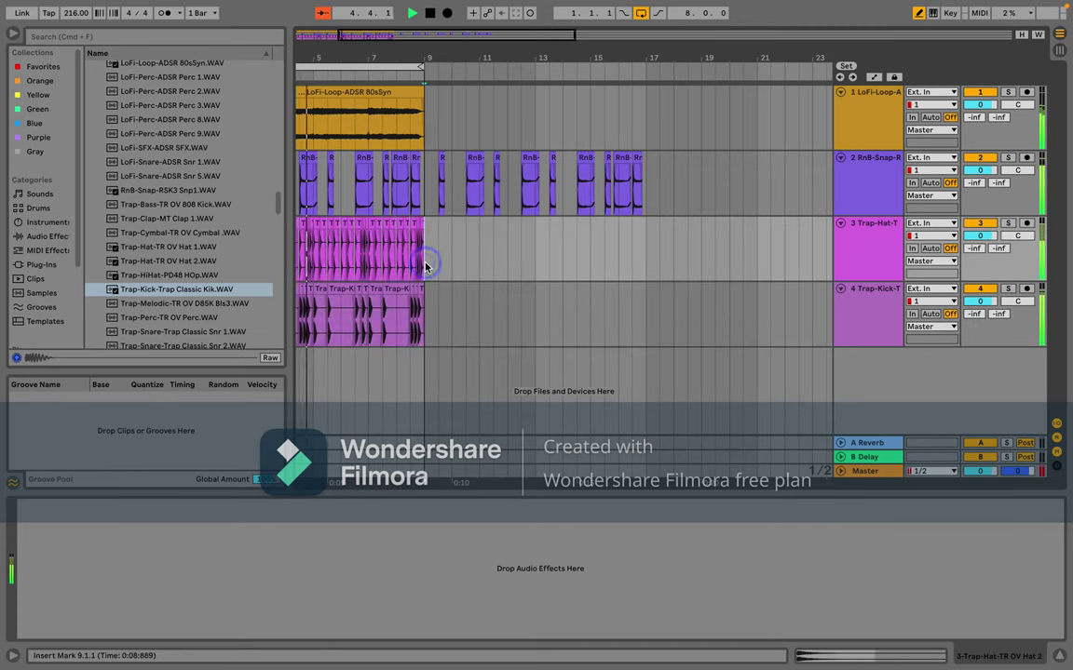
key(super+v)
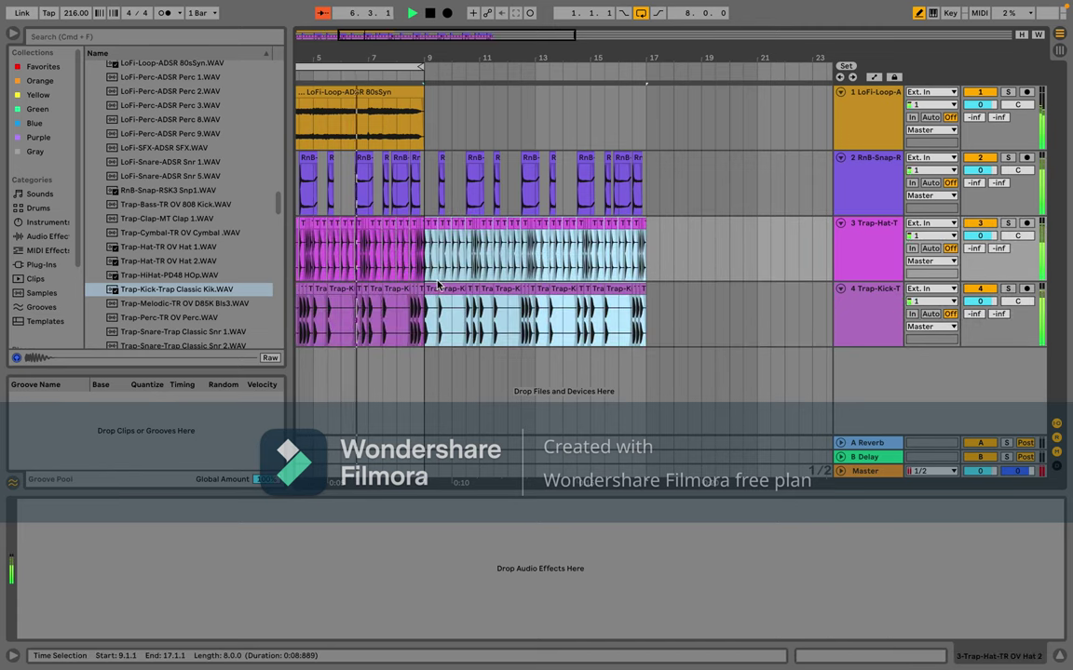
click(647, 247)
key(super+v)
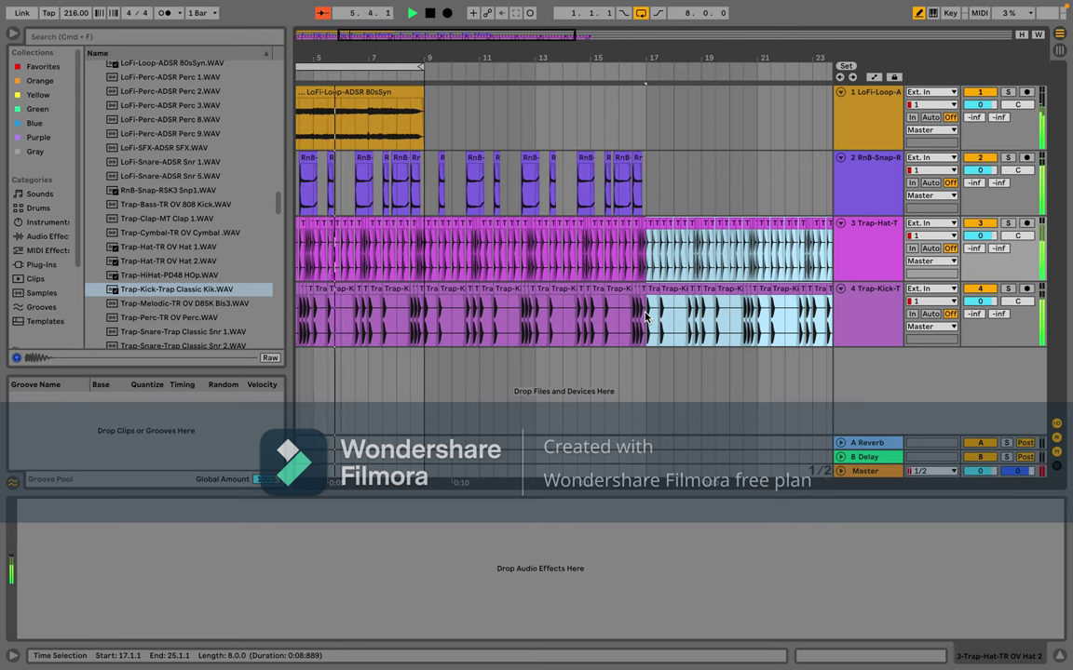
Step: Delete the Trap-Kick clips between 1.1.1 and 17.1.1 so the kicks start at bar 17
drag(645, 317, 431, 335)
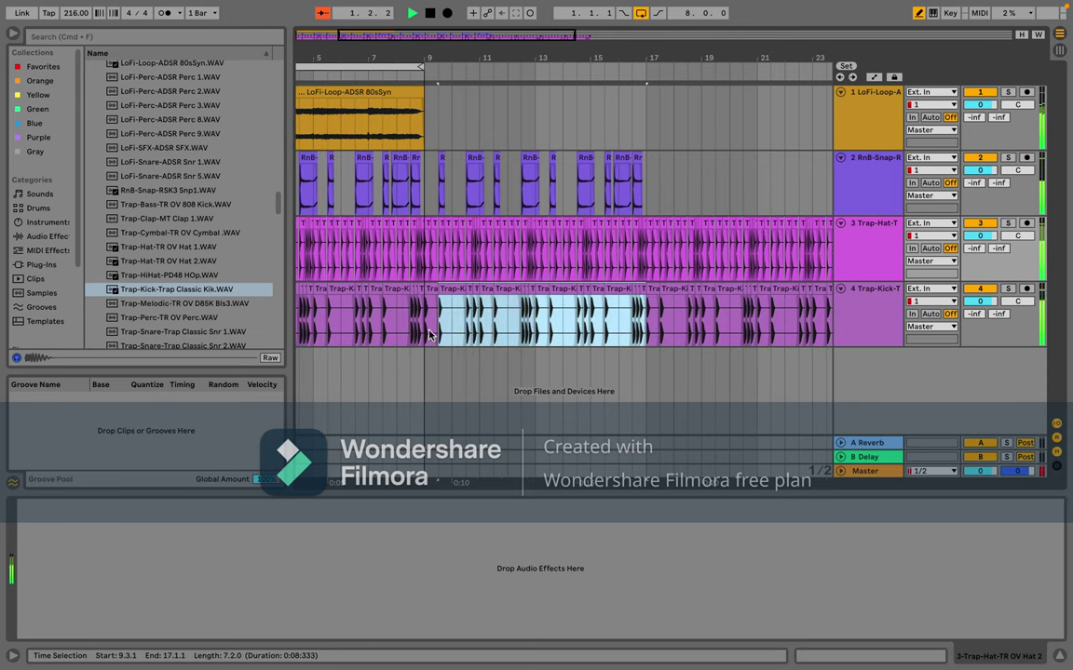
key(Delete)
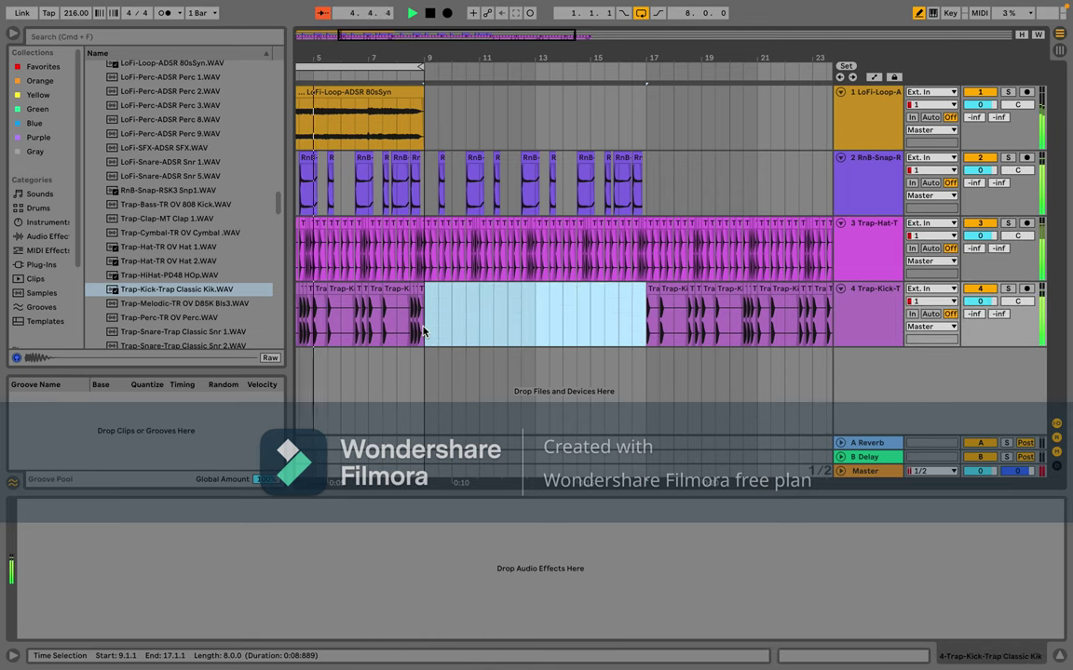
drag(425, 333, 301, 326)
key(Delete)
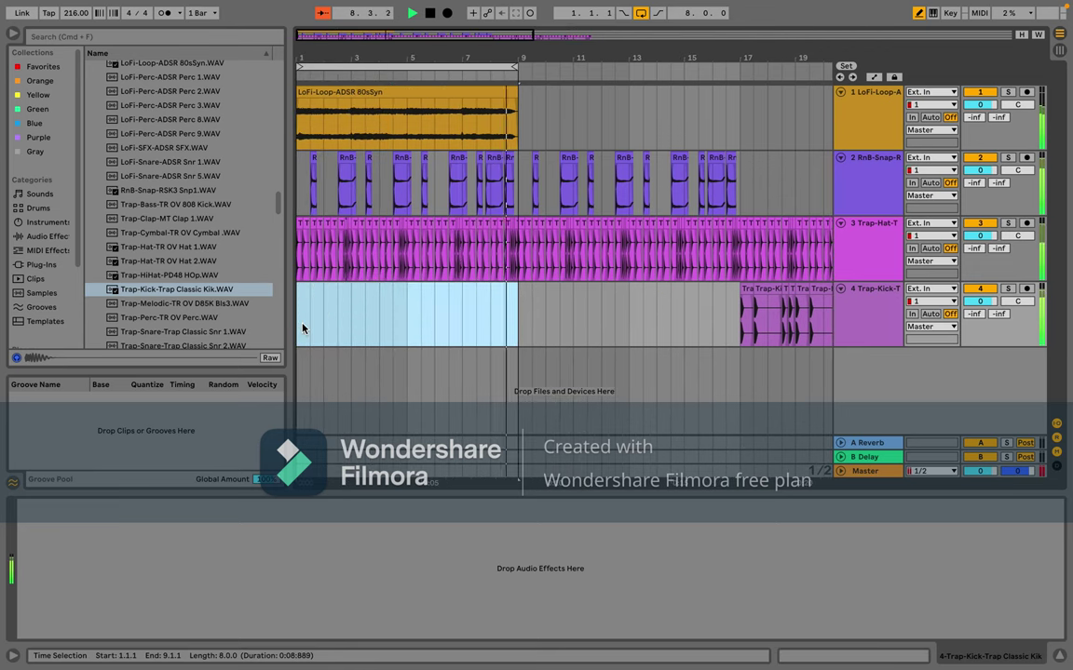
Step: Delete the Trap-Hat clips from 1.1.1 to 9.1.1 so the hats start at bar 9
click(298, 255)
drag(298, 254, 517, 258)
key(Delete)
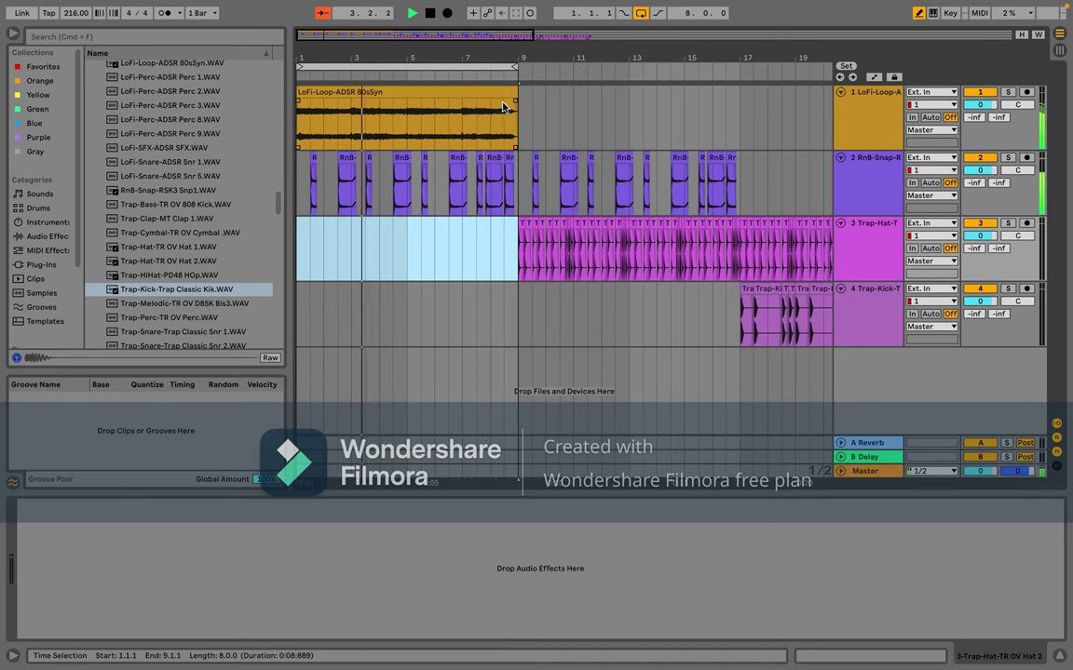
Step: Copy the LoFi-Loop clip to 9.1.1 and extend the arrangement loop to 16 bars
click(473, 97)
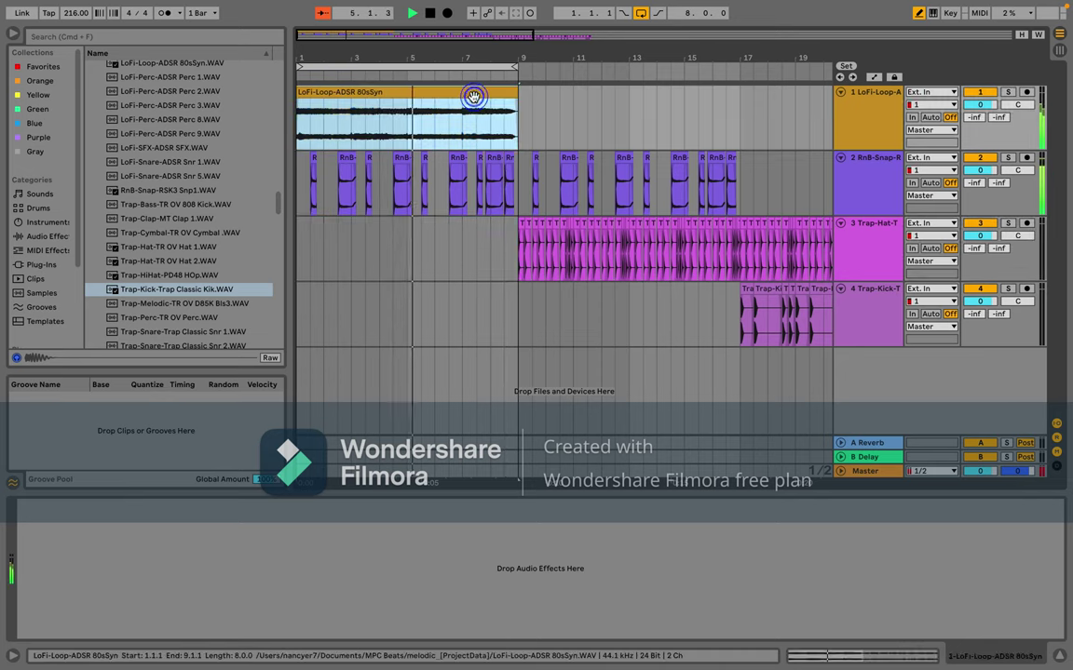
click(519, 114)
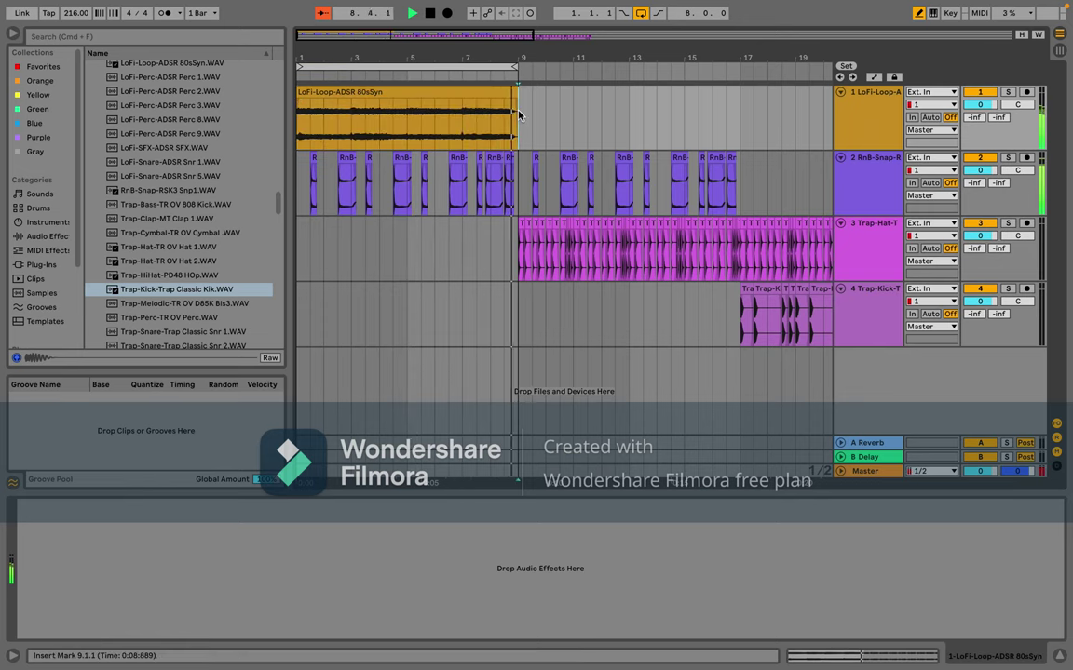
key(super+v)
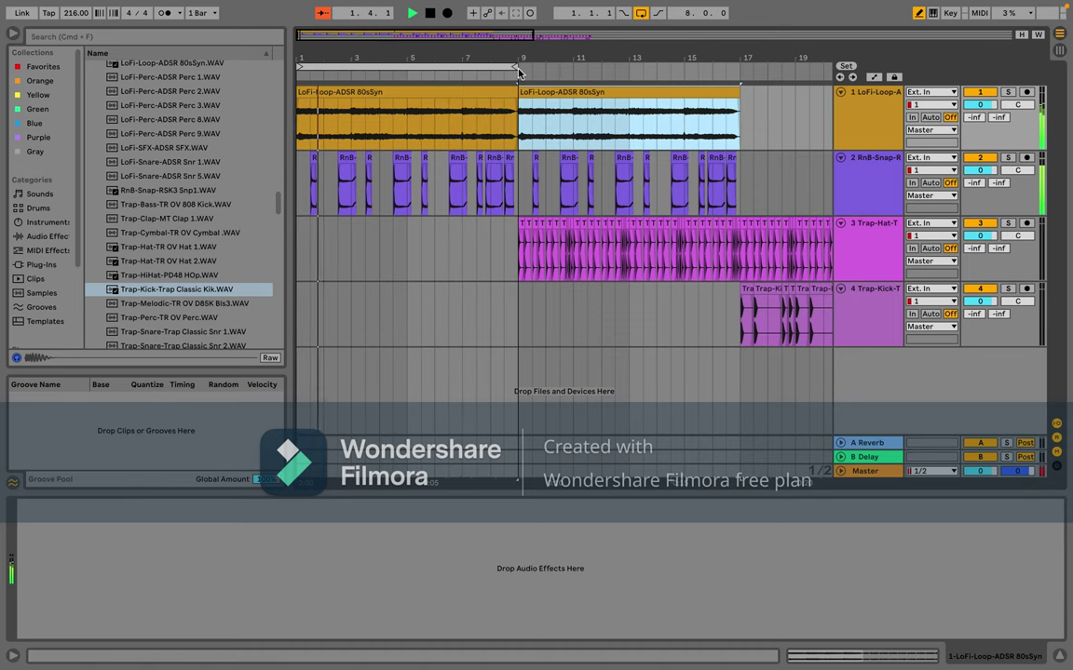
drag(519, 68, 735, 93)
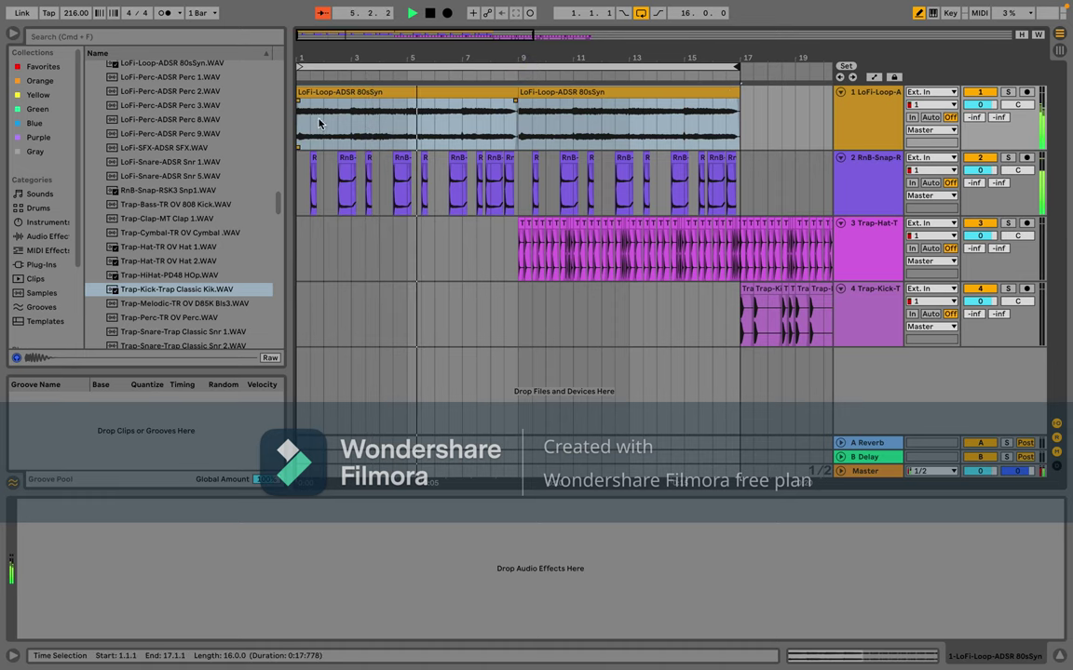
Step: Copy the two LoFi-Loop clips spanning 1.1.1 to 17.1.1 and place the copies at 17.1.1
drag(300, 122, 434, 129)
drag(505, 133, 738, 142)
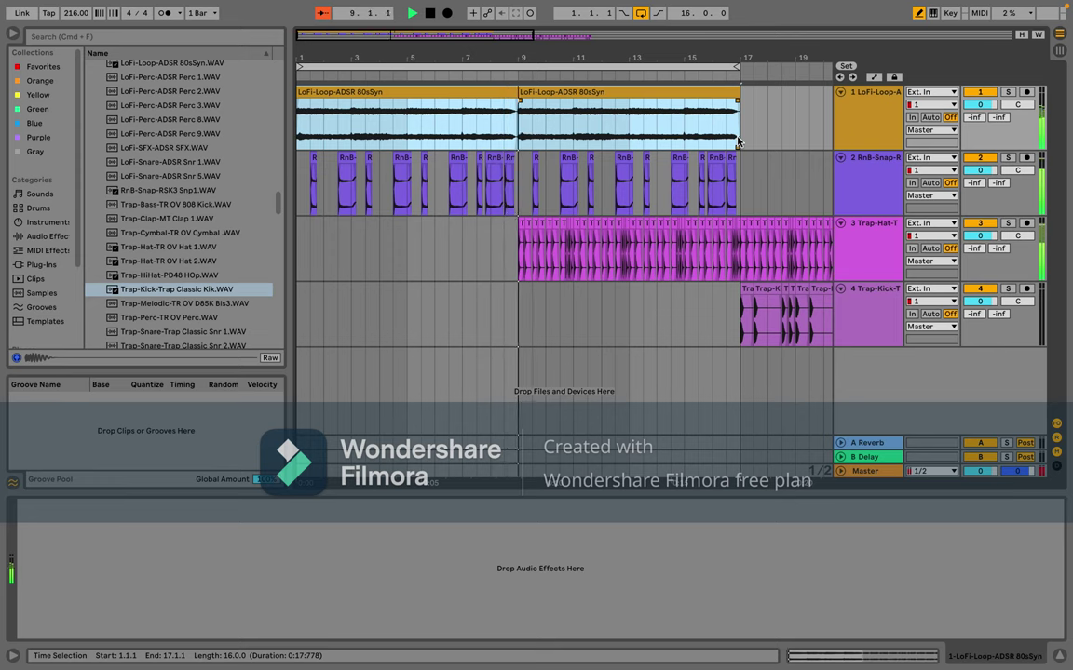
click(741, 131)
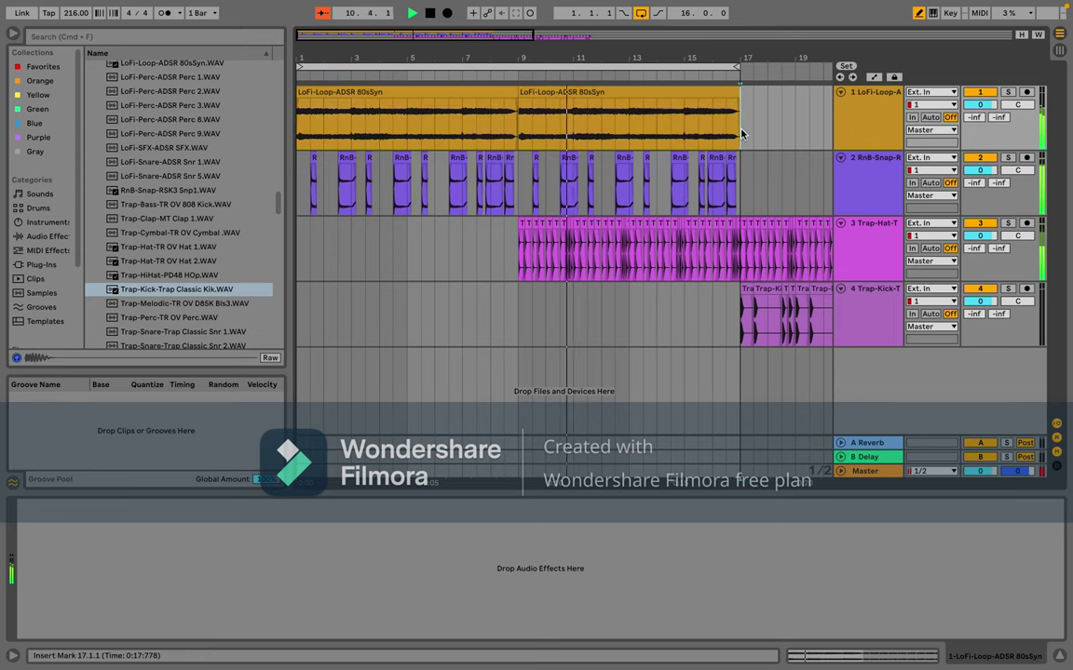
key(super+d)
Step: Copy the 16-bar RnB-Snap pattern from 1.1.1 to 17.1.1 and paste it at 17.1.1
scroll(742, 133, left, 4)
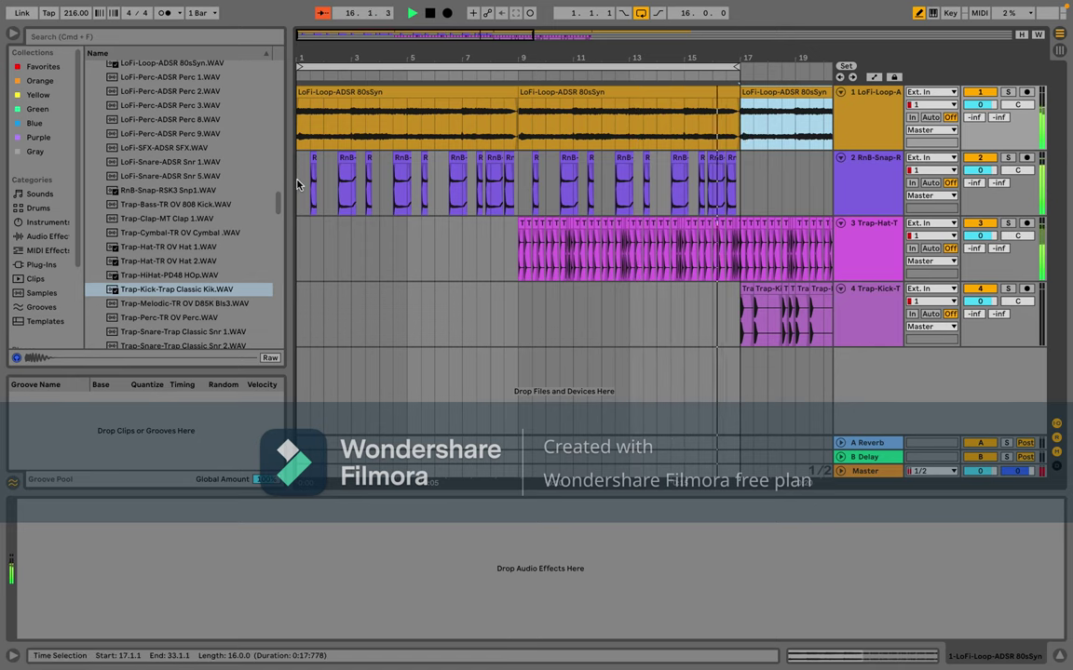
drag(297, 183, 742, 199)
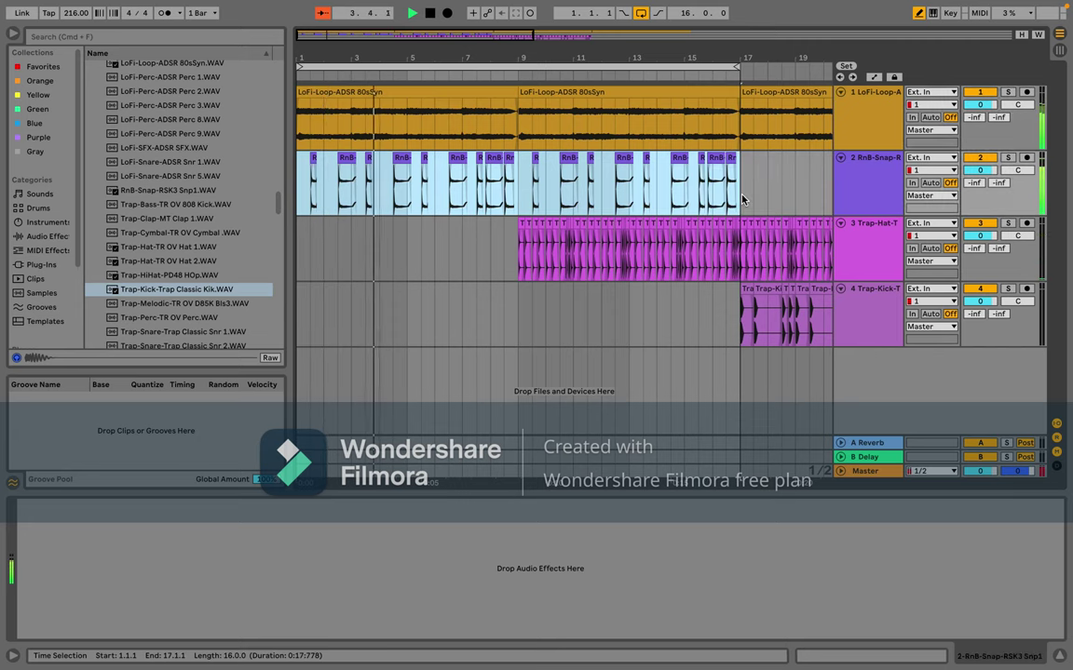
scroll(742, 199, right, 10)
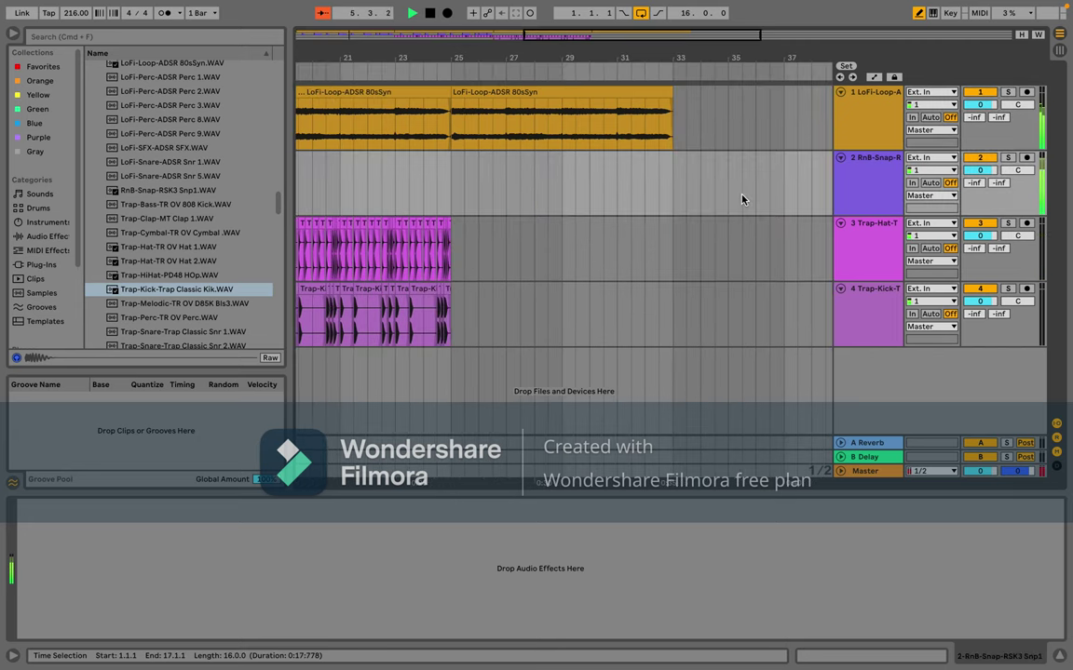
scroll(643, 194, left, 2)
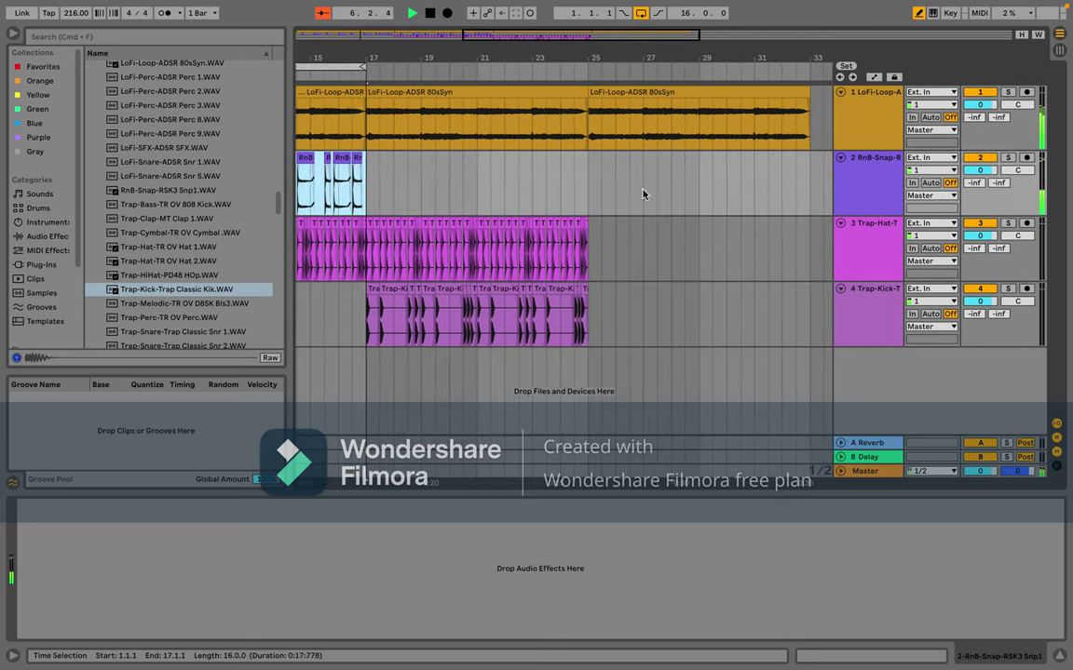
click(365, 192)
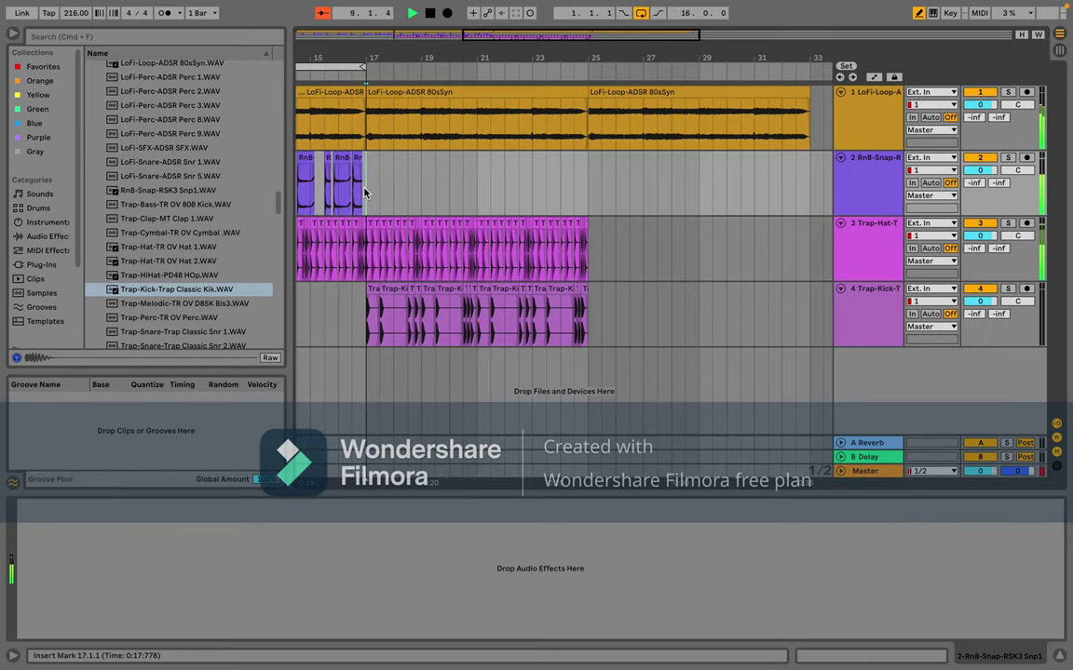
key(super+v)
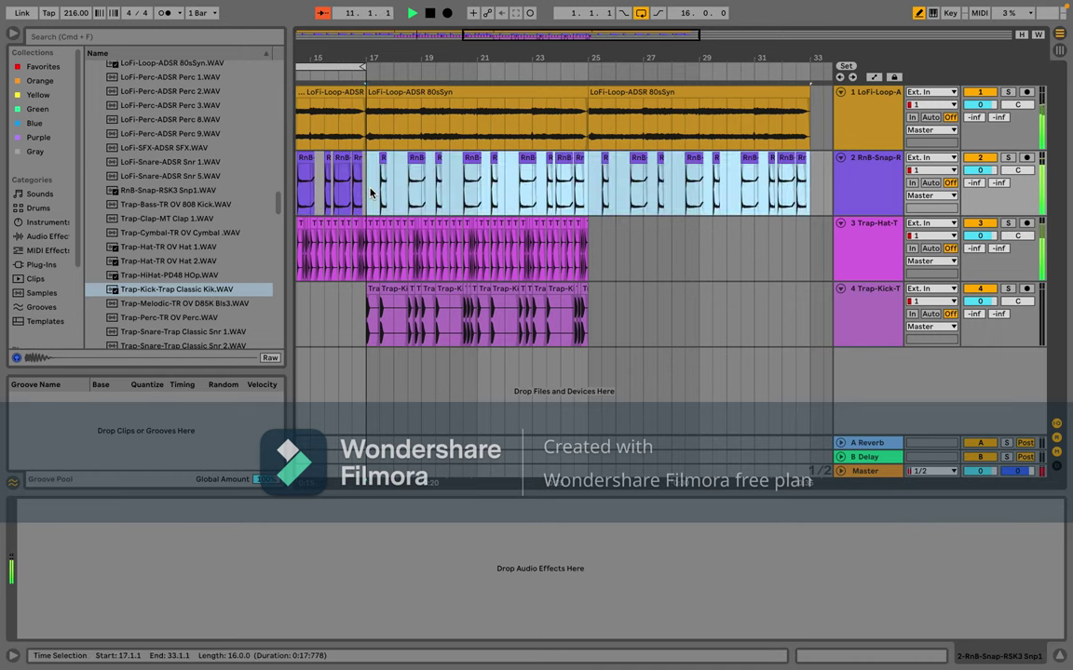
Step: Copy the eight-bar kick pattern from 17.1.1 to 25.1.1 and place it at 25.1.1 on the Trap-Kick track
scroll(370, 193, right, 5)
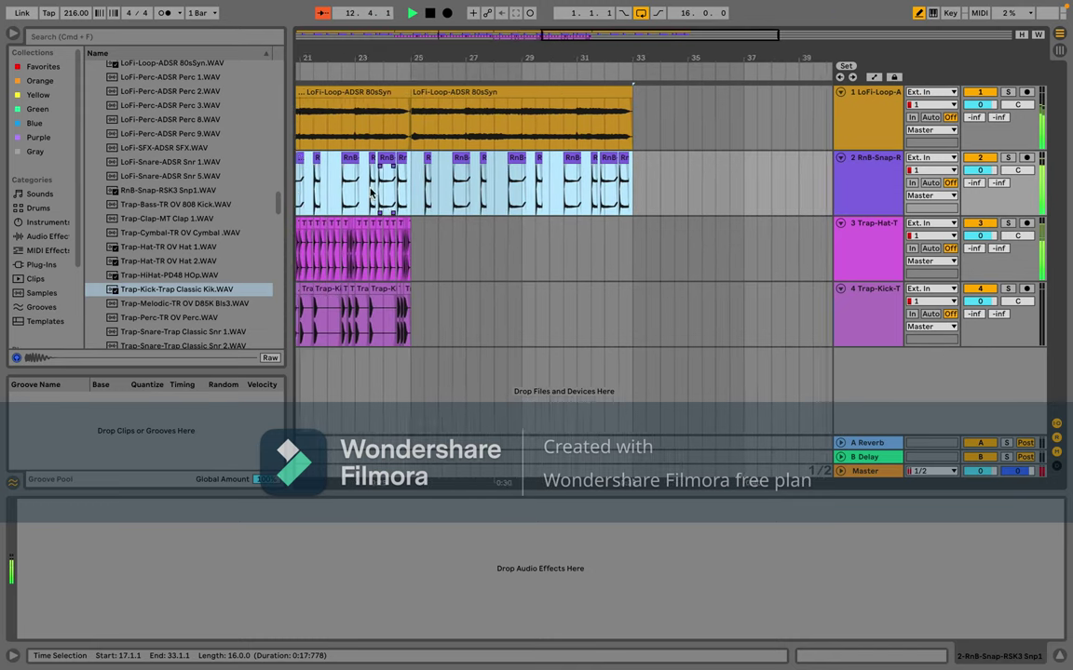
scroll(391, 214, left, 10)
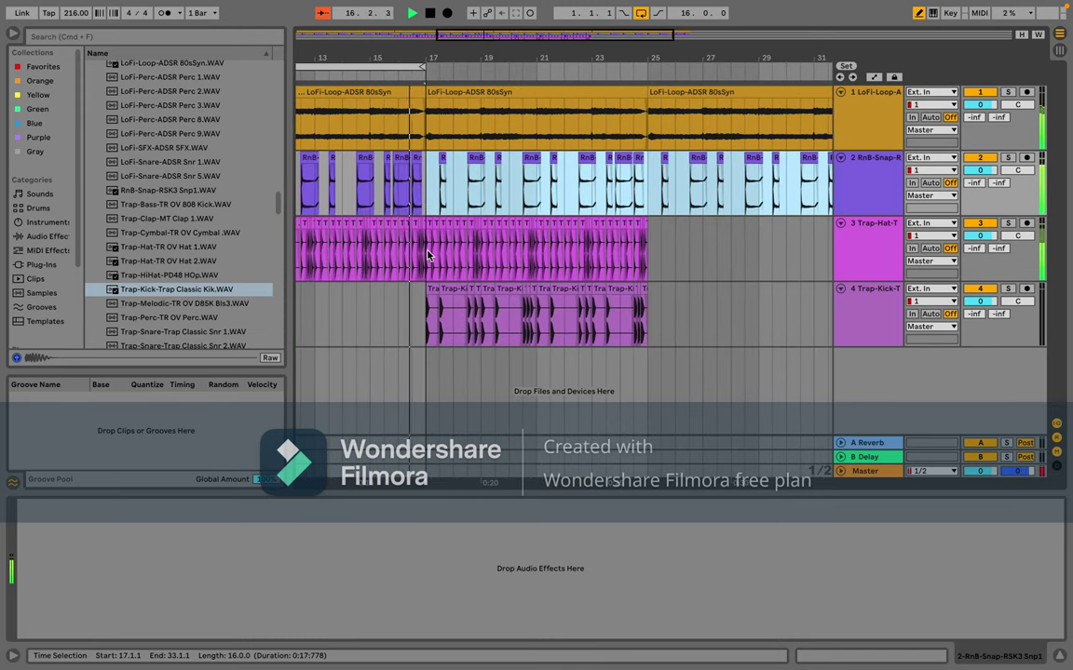
drag(426, 257, 644, 337)
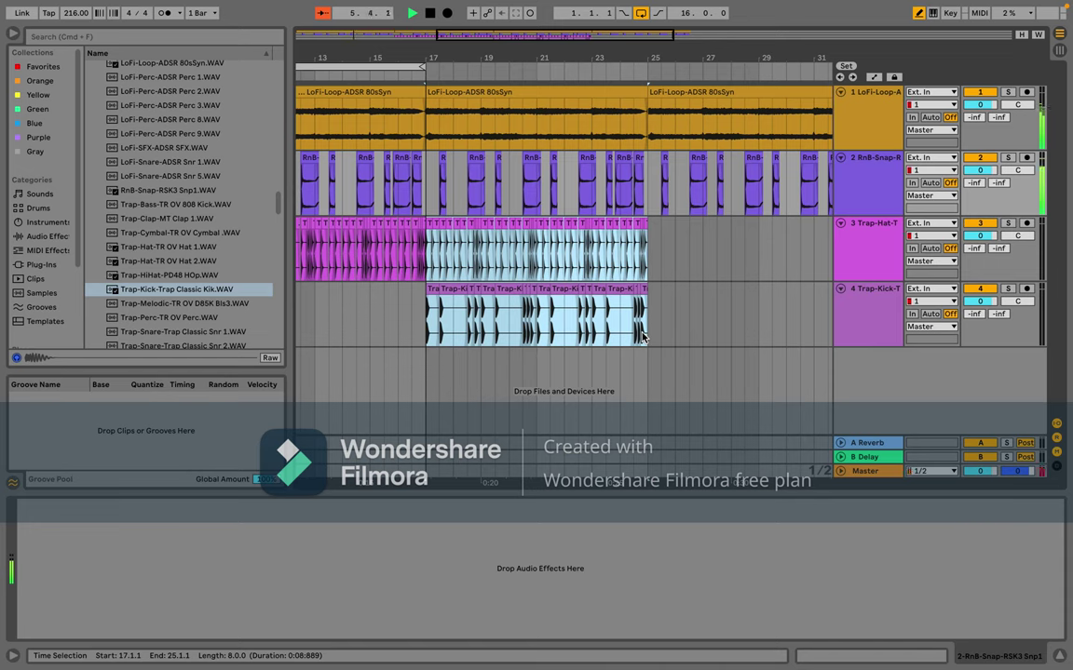
mouse_move(644, 337)
mouse_down()
mouse_move(545, 321)
mouse_move(437, 270)
mouse_move(391, 266)
mouse_move(426, 267)
mouse_up()
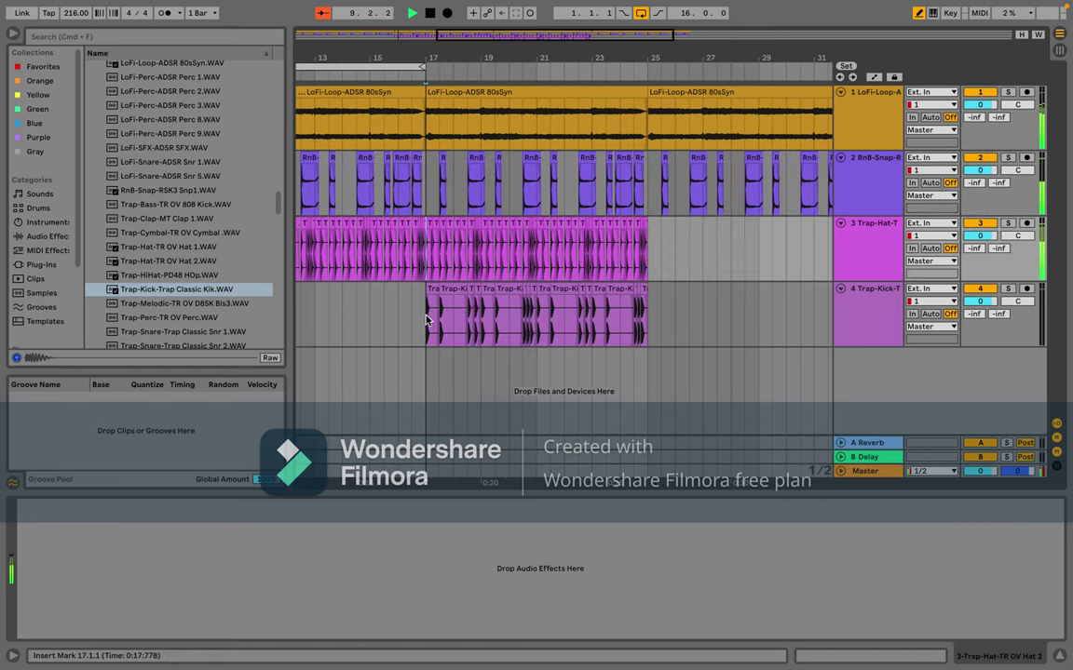
drag(426, 320, 639, 329)
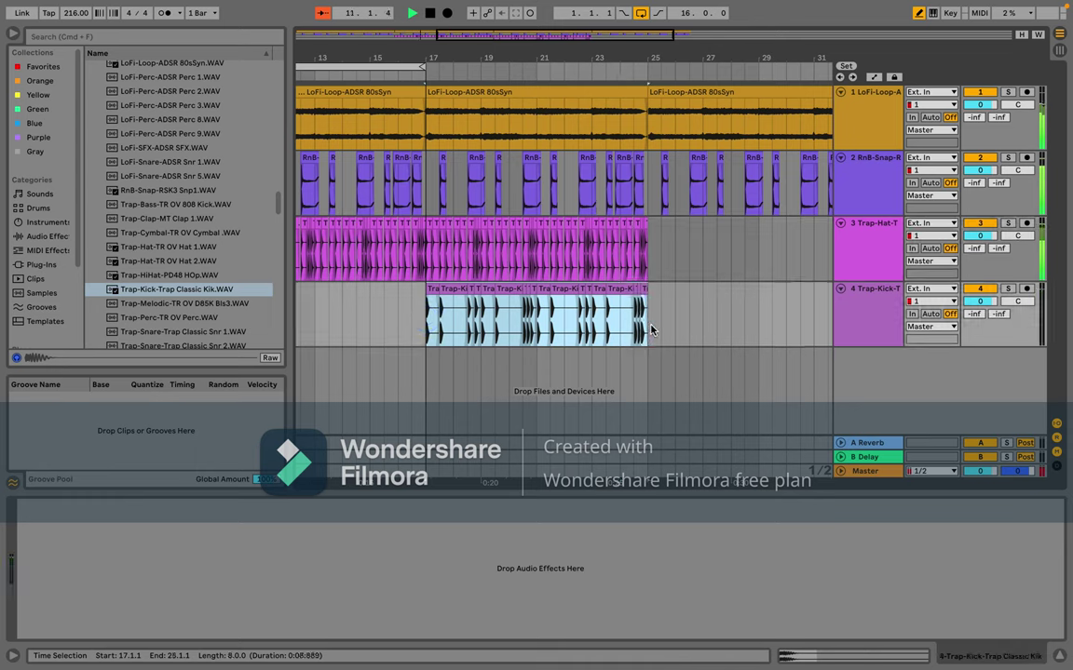
key(Delete)
key(super+z)
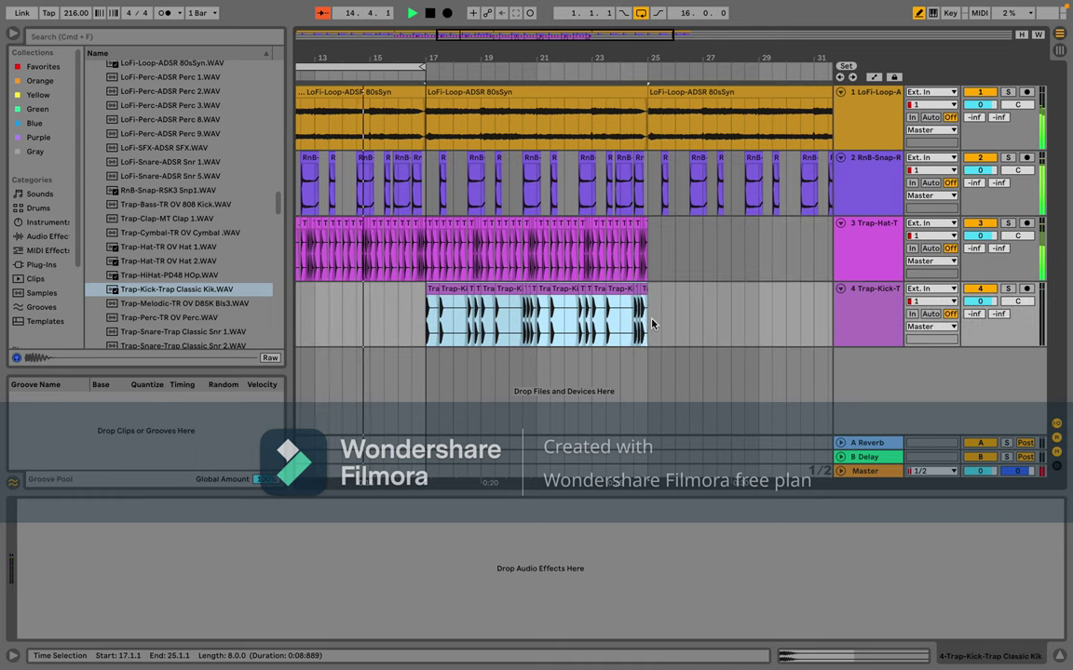
click(649, 323)
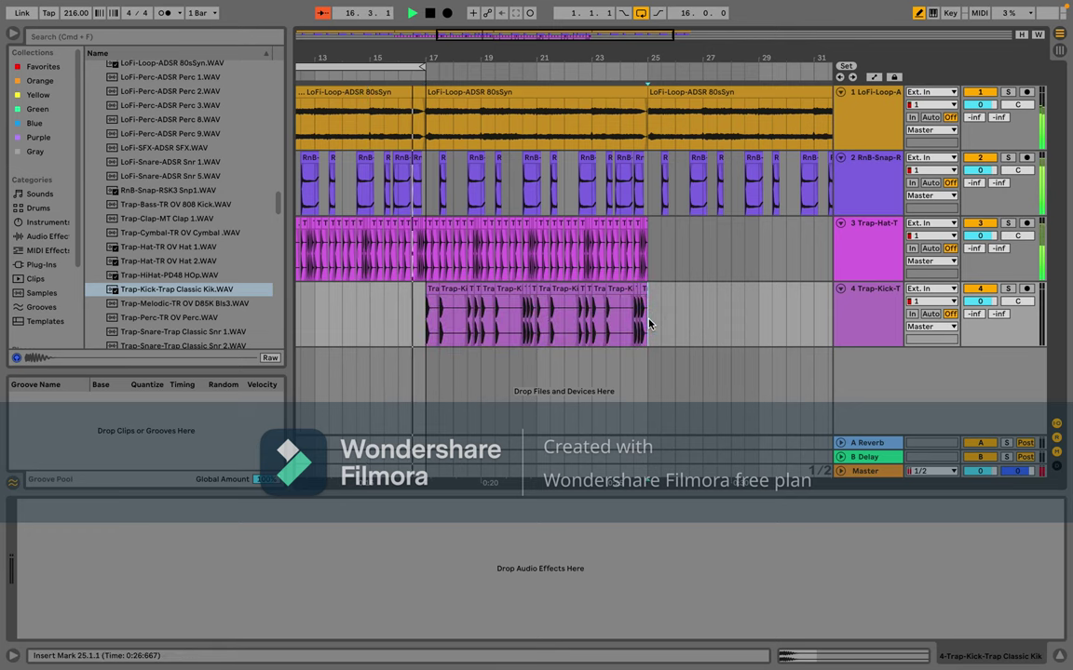
key(super+d)
Step: Extend the arrangement loop to 32 bars and play the arrangement from the start
key(minus)
key(minus)
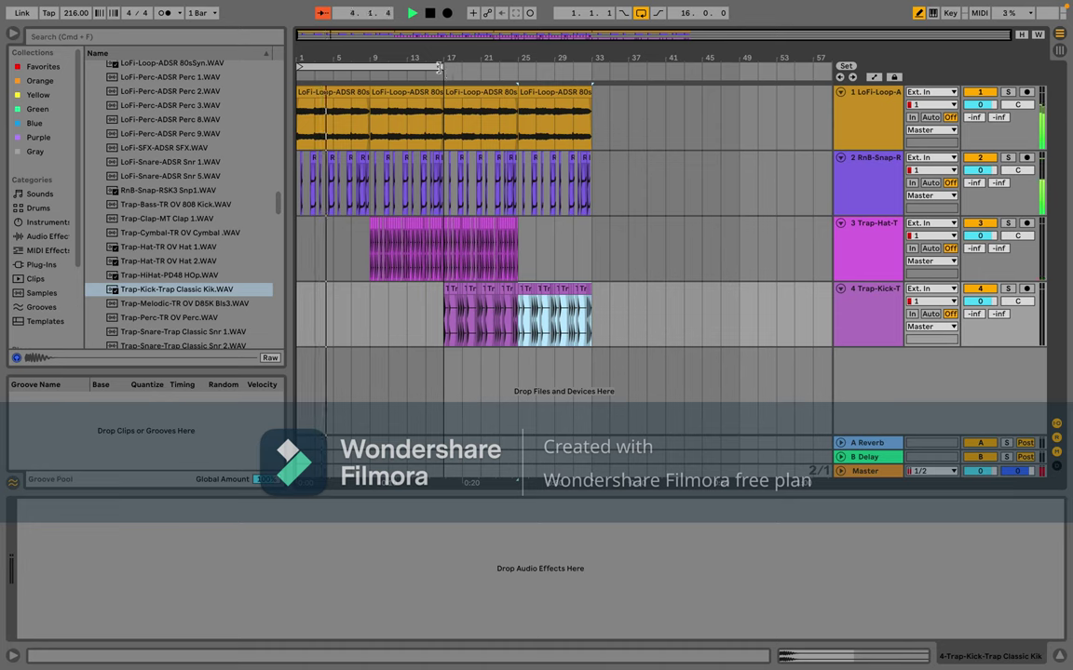
drag(439, 67, 589, 67)
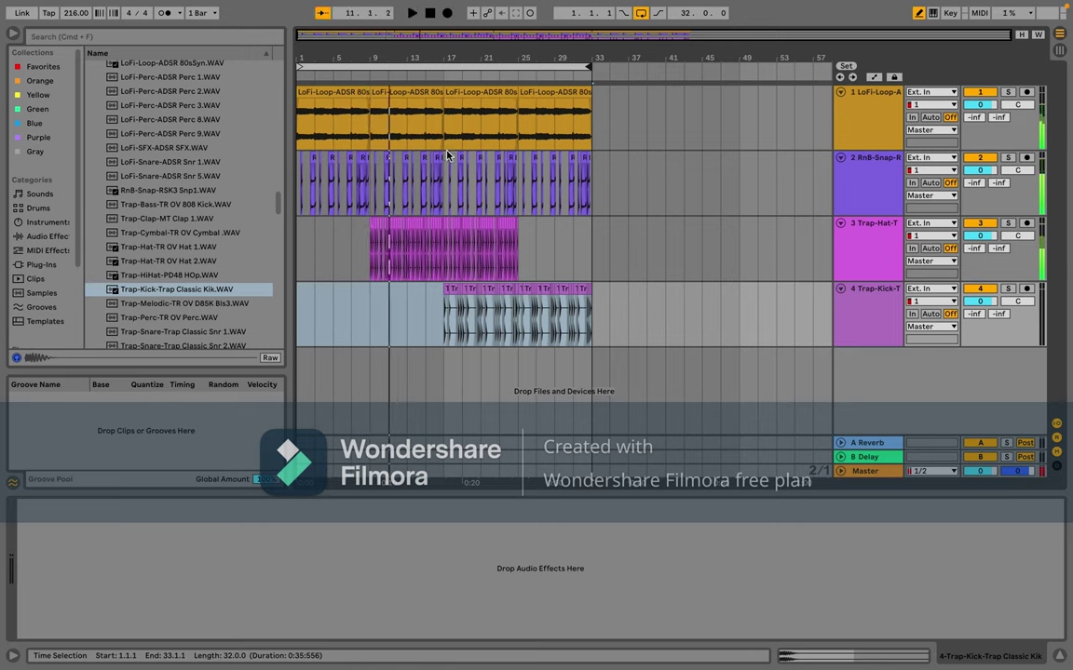
key(space)
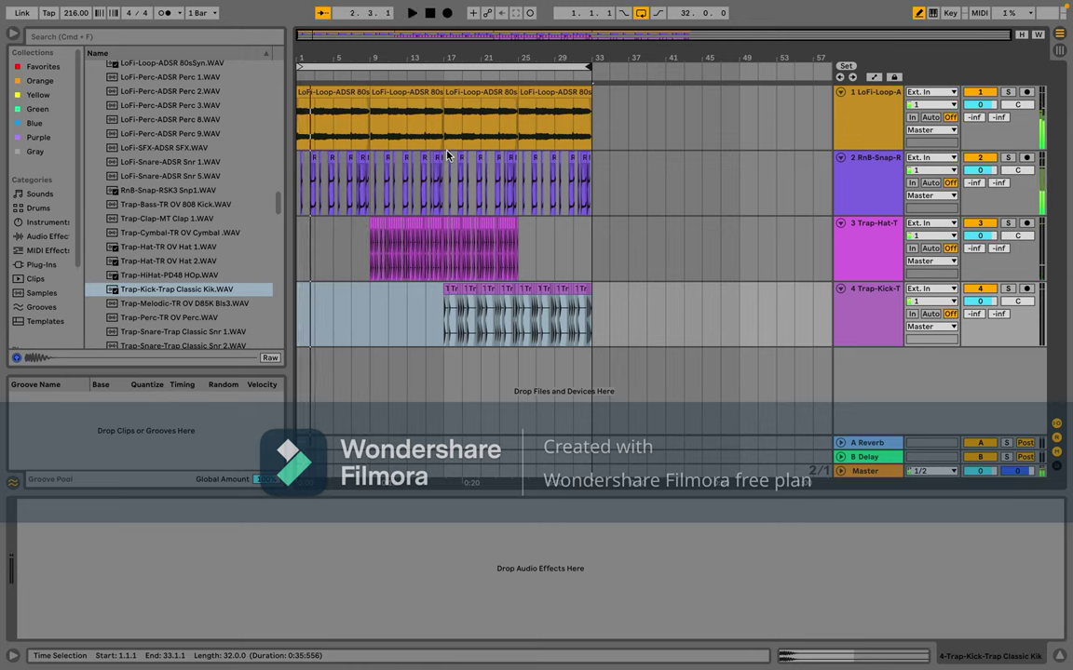
Step: Shift the RnB-Snap, Trap-Hat and Trap-Kick patterns eight bars later to start at 9.1.1 and extend the arrangement loop to 40 bars
drag(296, 166, 587, 314)
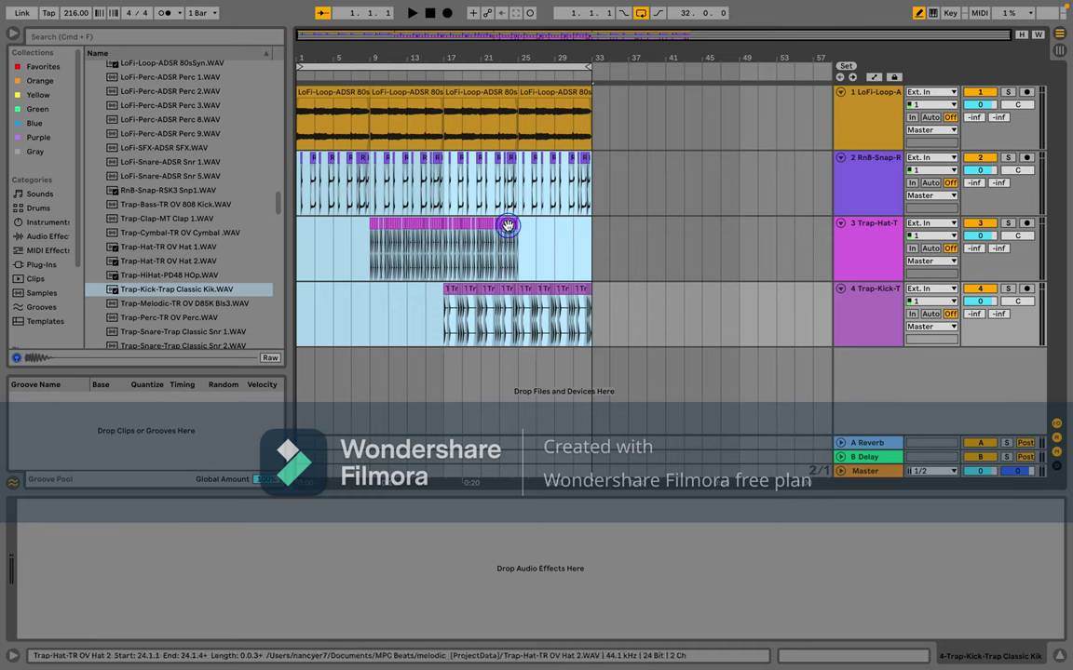
drag(509, 225, 573, 225)
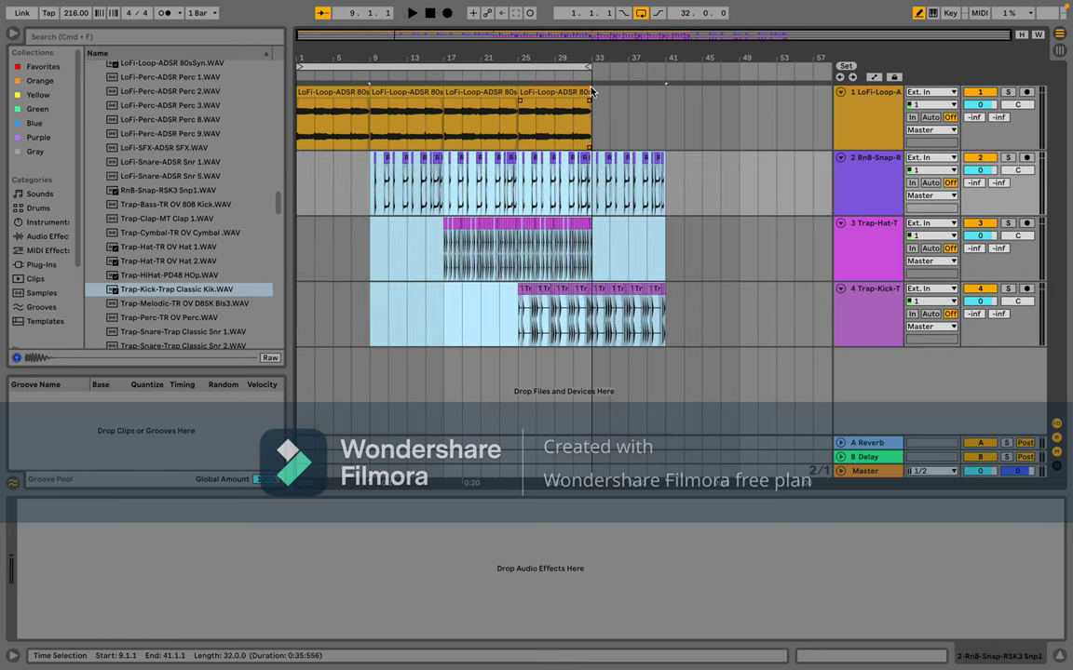
drag(615, 67, 663, 75)
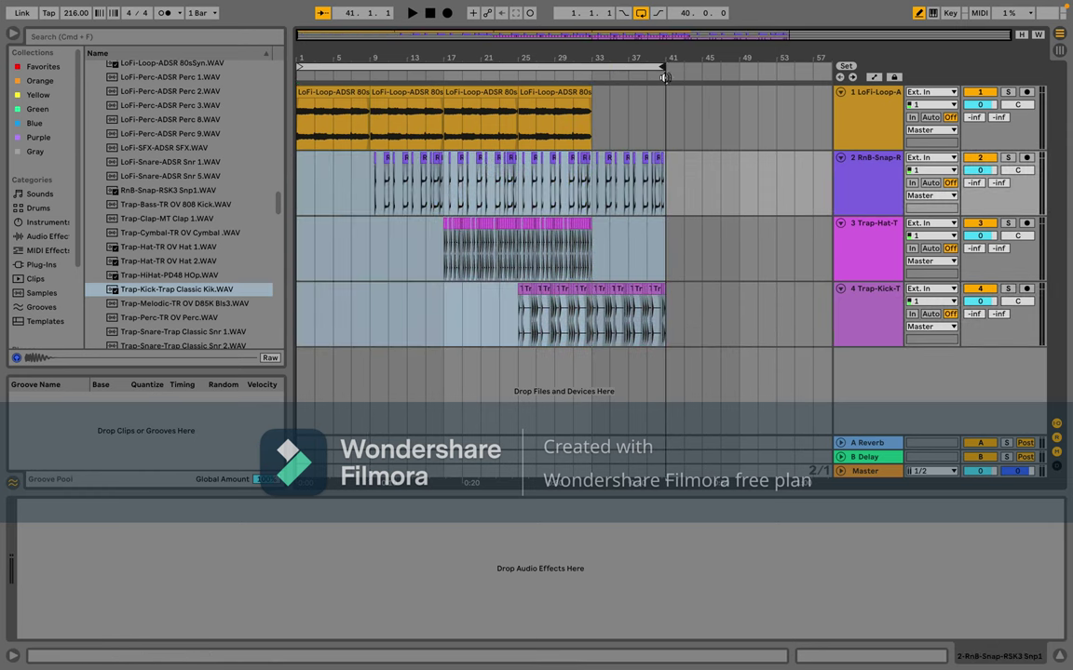
click(296, 131)
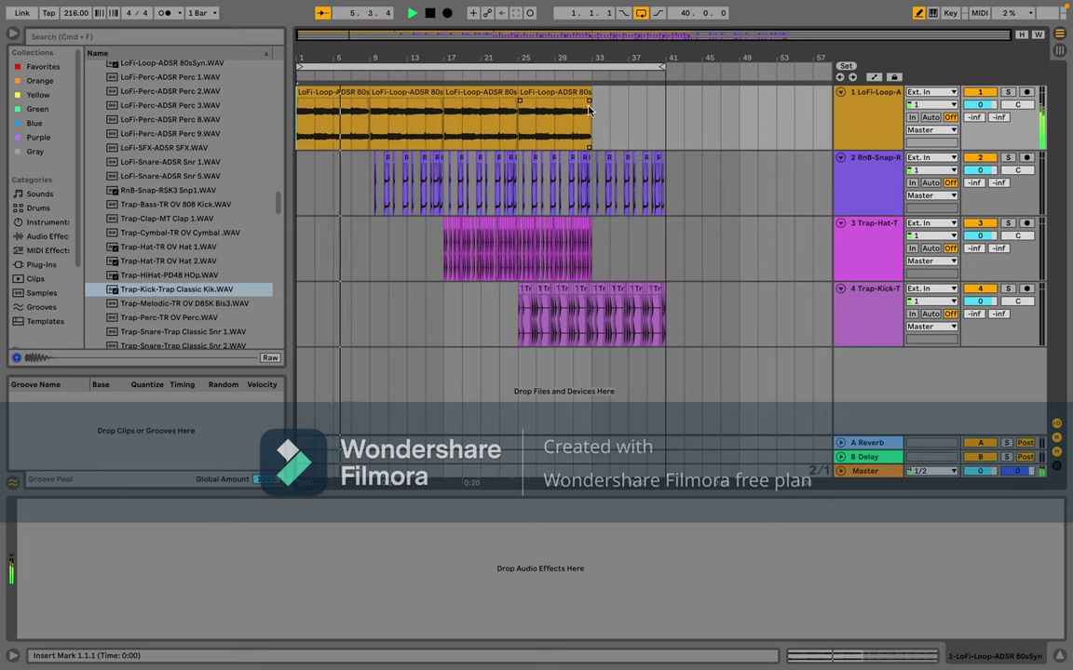
Step: Extend the LoFi-Loop, RnB-Snap and Trap-Kick parts and the loop range to 49.1.1, and play the arrangement from the start
drag(588, 87, 530, 141)
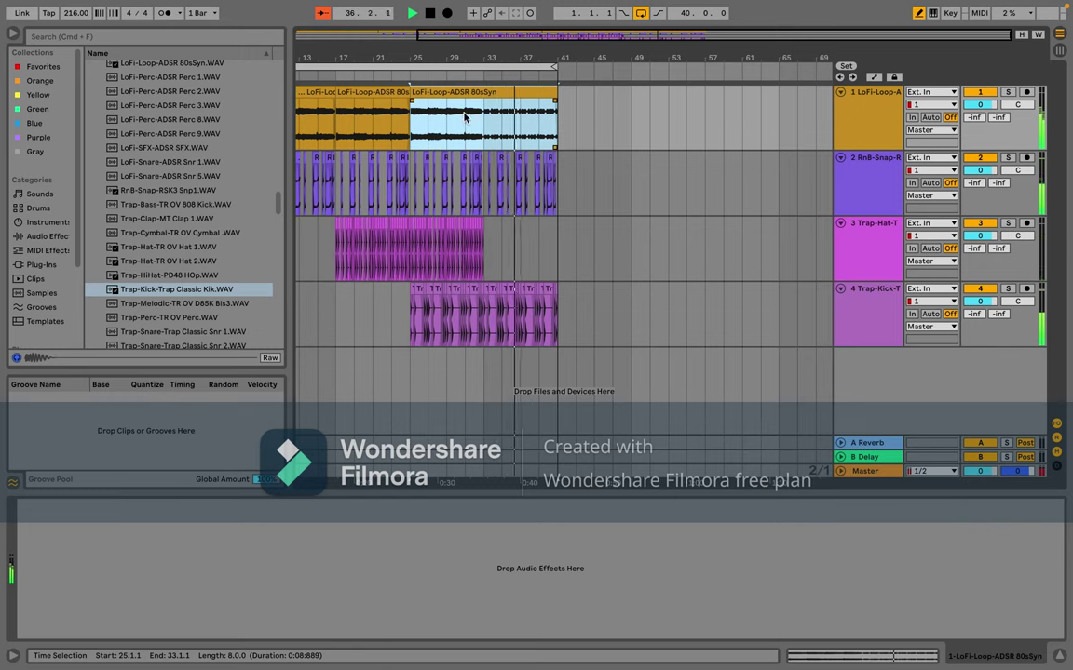
drag(409, 131, 484, 290)
click(485, 281)
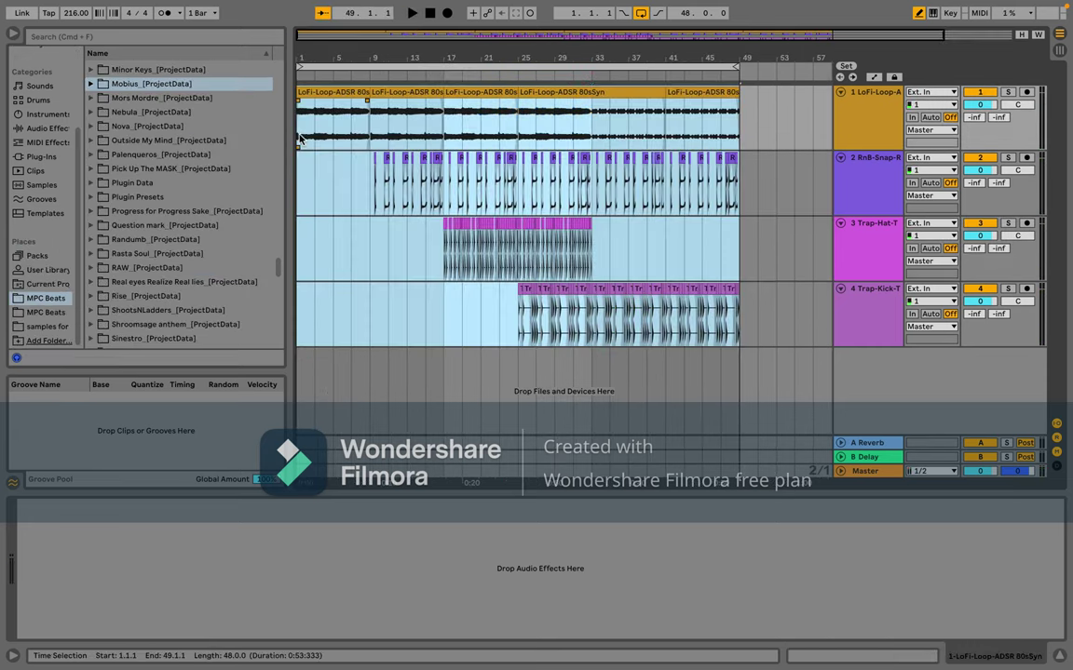
click(299, 137)
key(space)
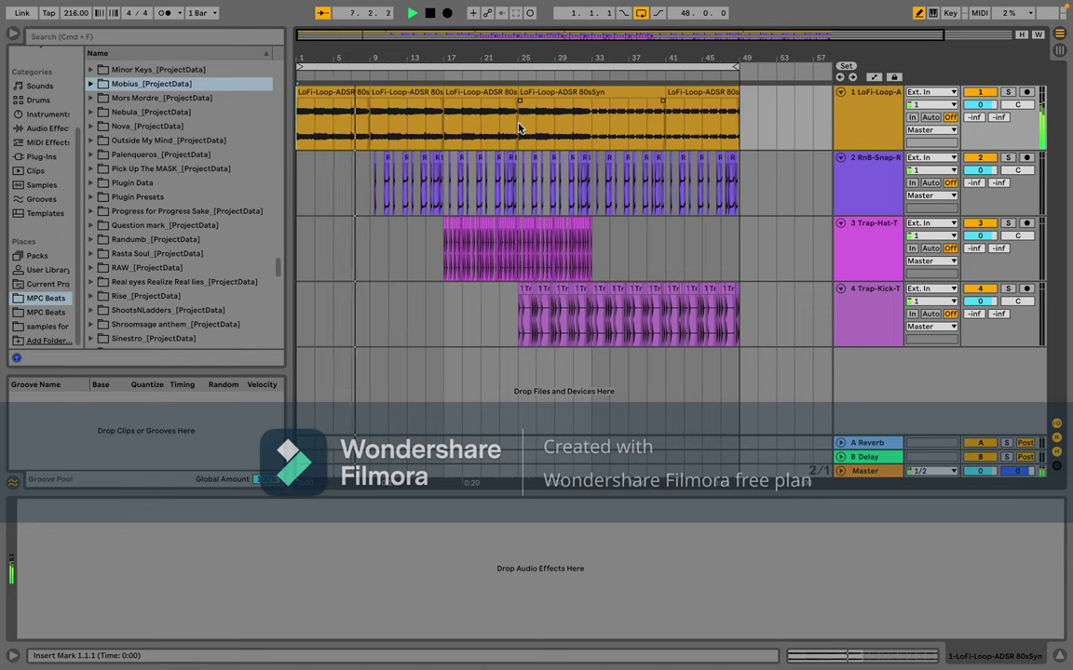
Step: Copy the eight-bar section from 25.1.1 to 33.1.1 on all four tracks and paste it at 49.1.1 and 57.1.1
drag(522, 128, 590, 320)
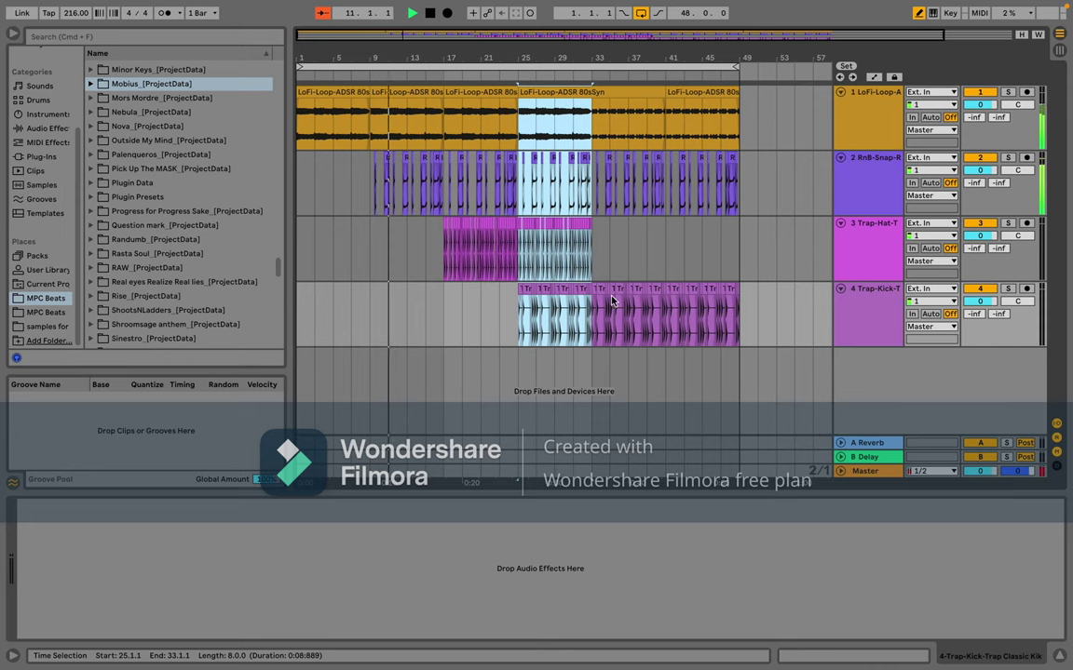
scroll(605, 243, right, 3)
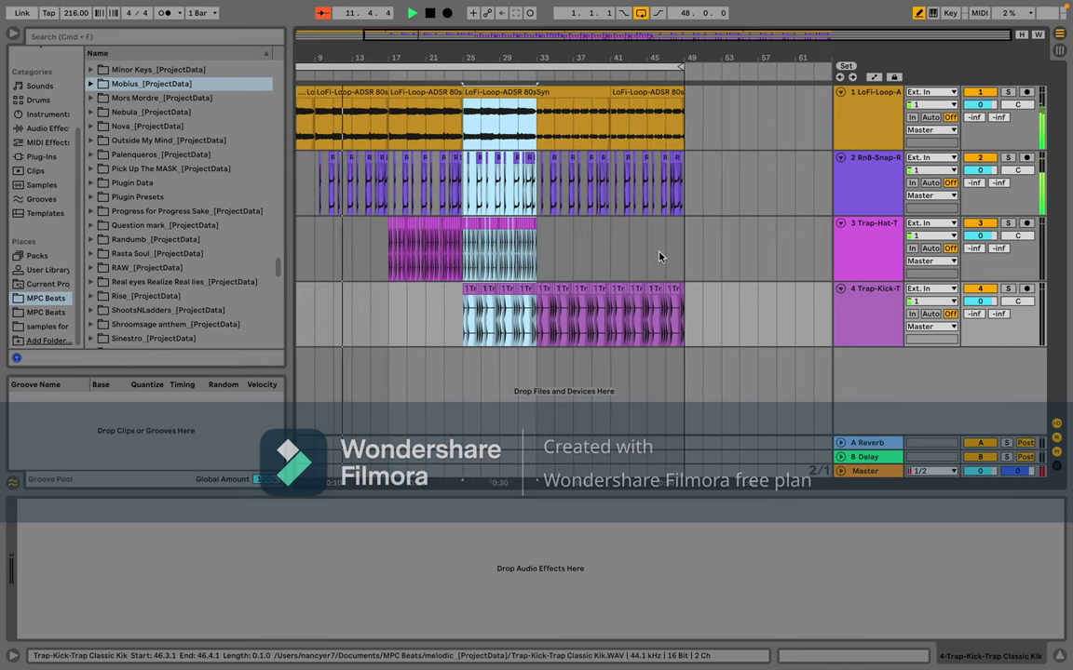
click(685, 128)
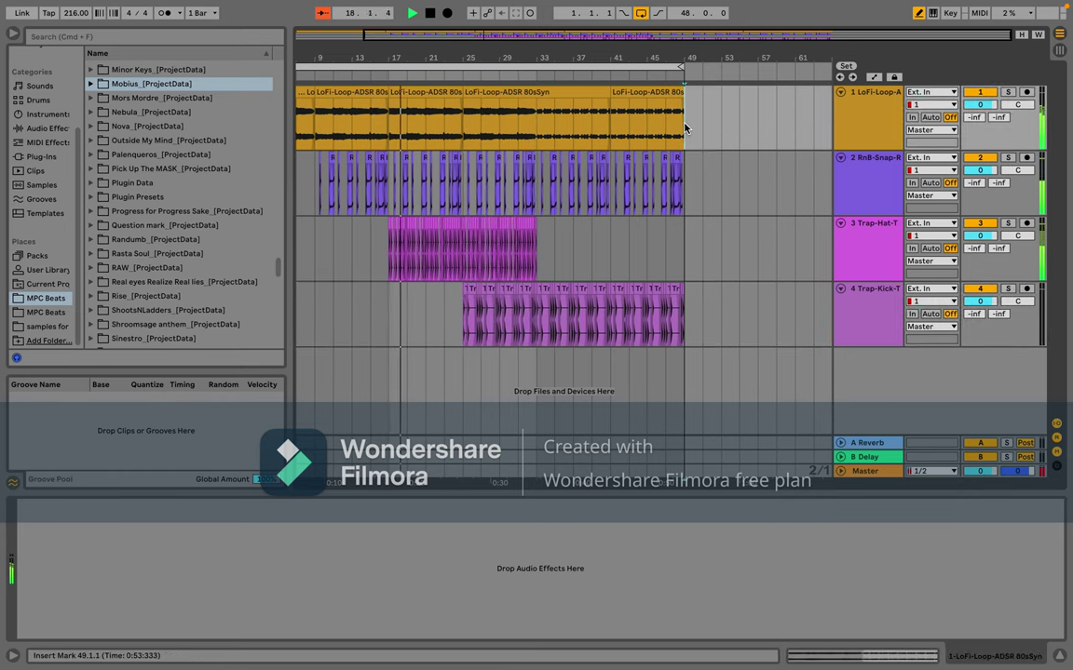
key(ctrl+v)
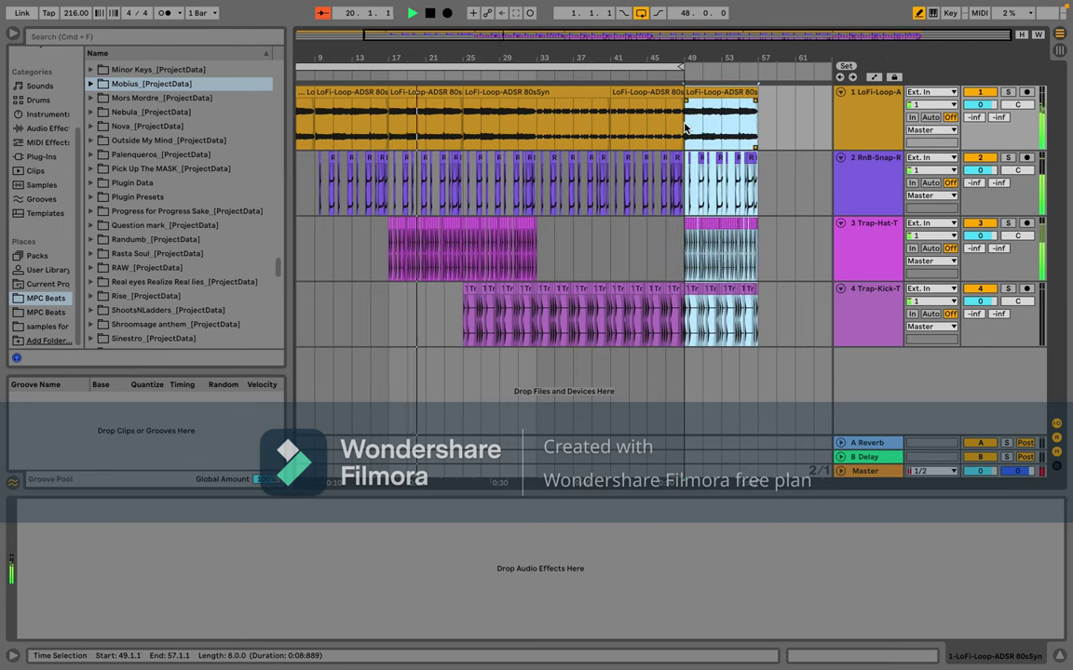
click(759, 117)
key(ctrl+v)
scroll(759, 116, right, 4)
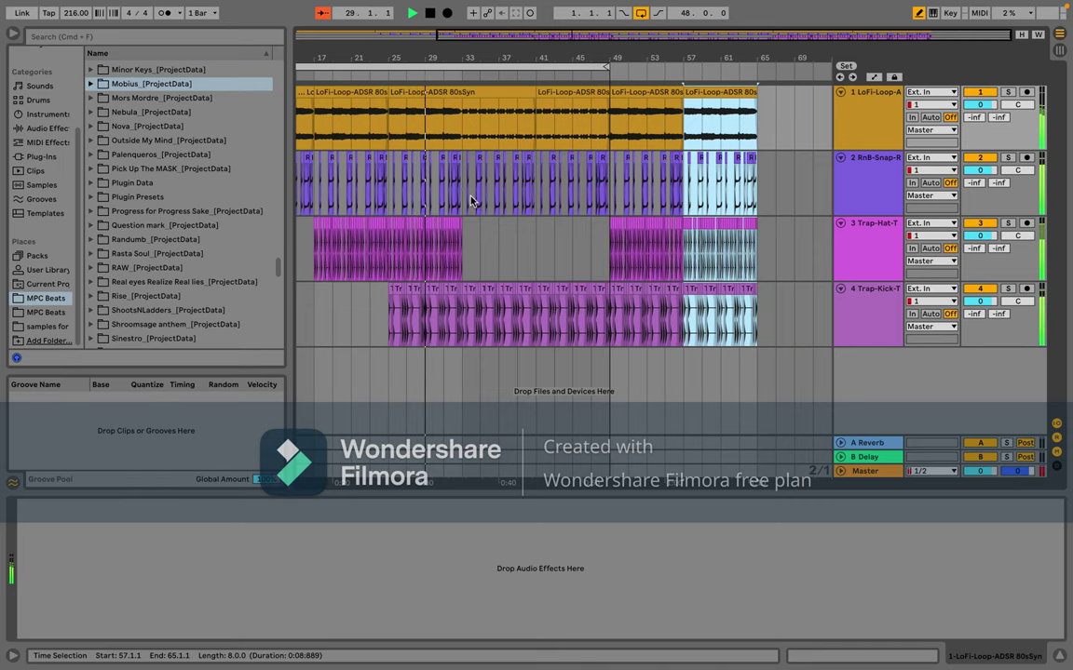
Step: Delete the RnB-Snap clips between 33.1.1 and 49.1.1 and extend the arrangement loop to 64 bars
drag(463, 186, 533, 209)
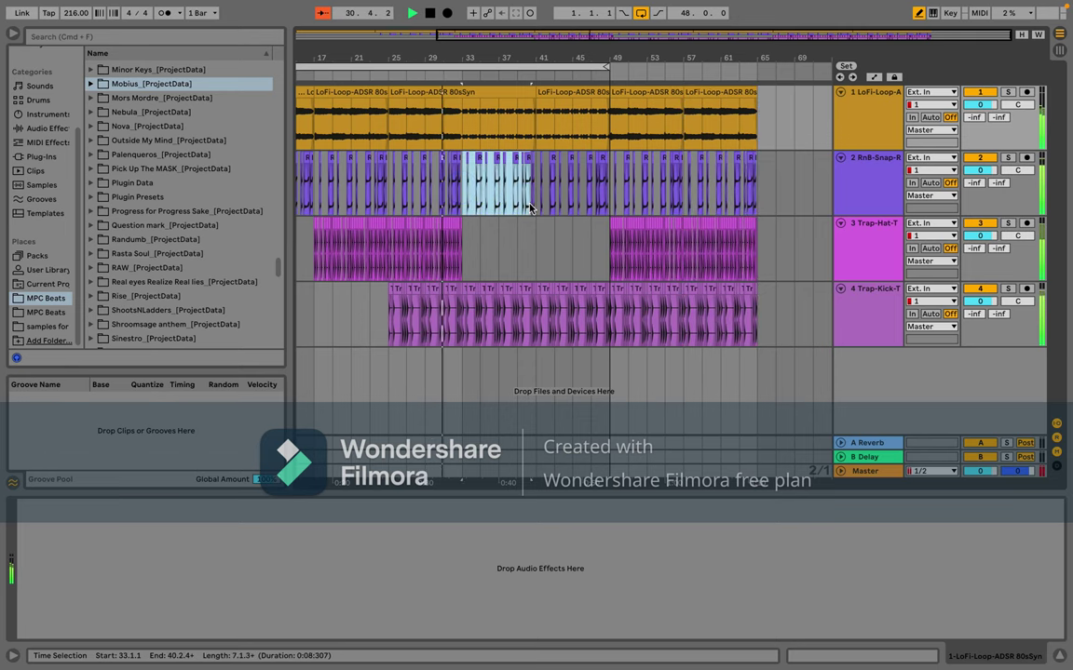
key(Delete)
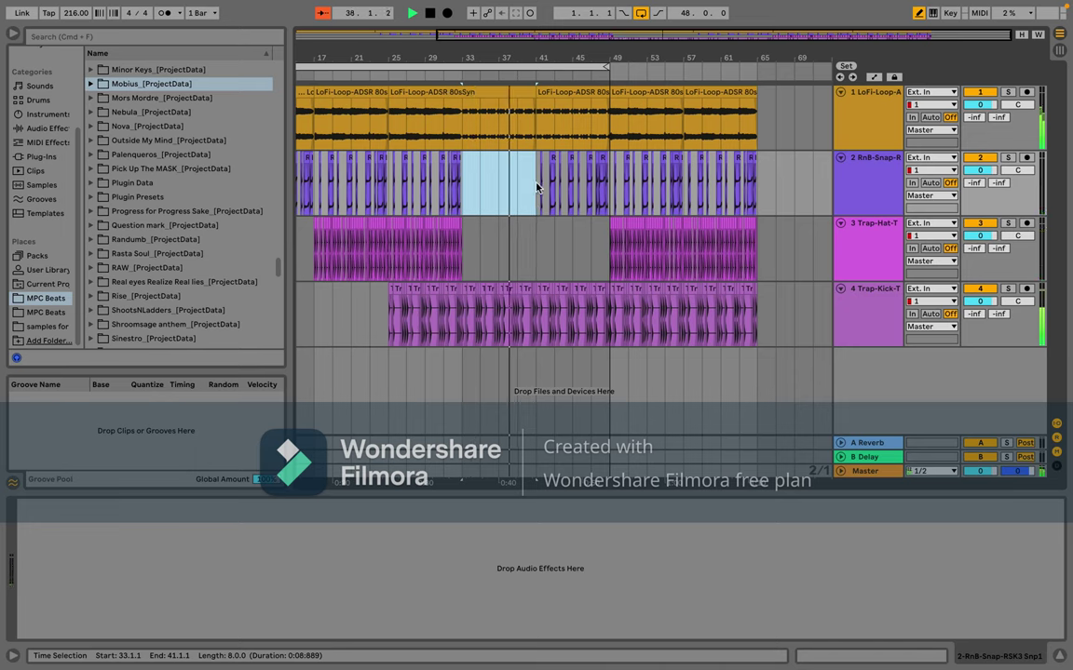
drag(538, 186, 608, 195)
key(Delete)
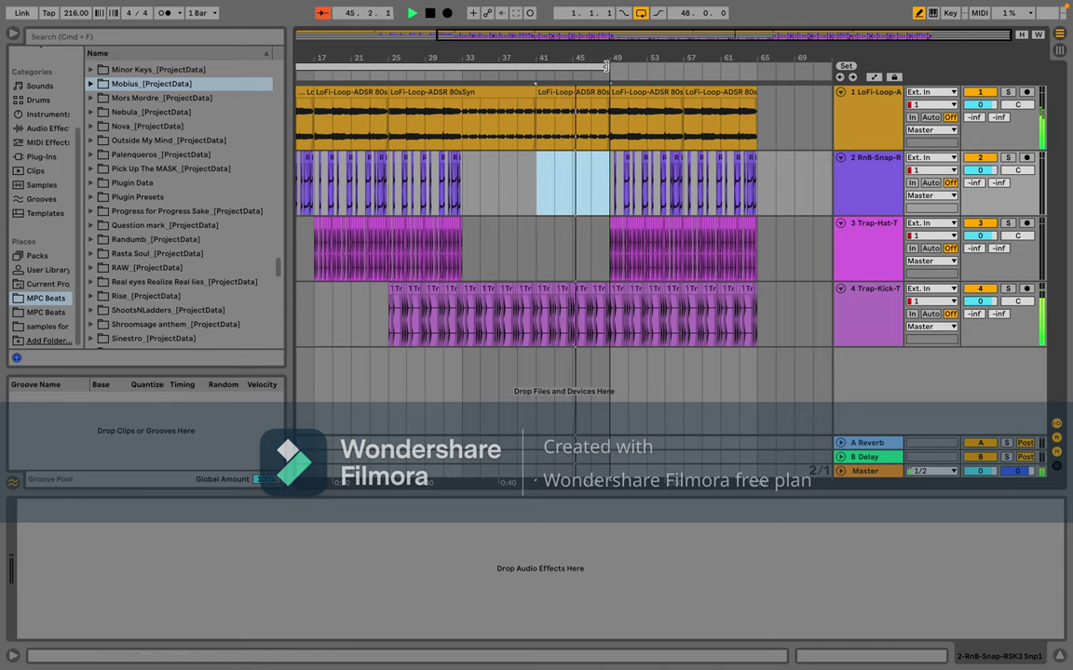
drag(606, 65, 752, 81)
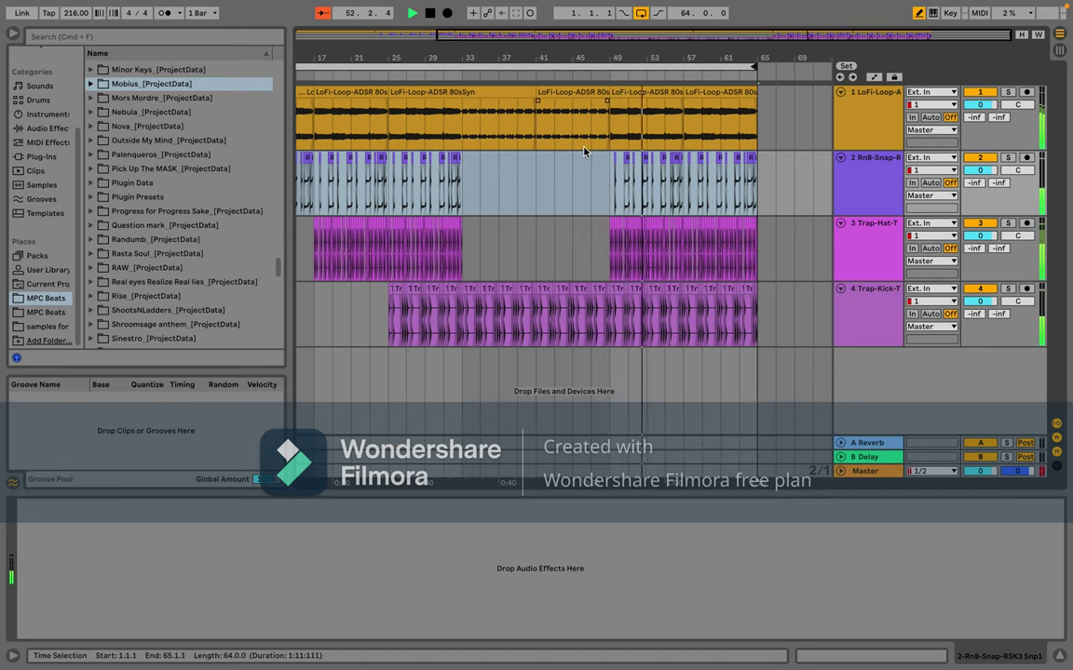
Step: Move the LoFi-Loop clip at 41.1.1 to a new track at 49.1.1, then duplicate it at 57.1.1 with a short crossfade between the two
click(565, 93)
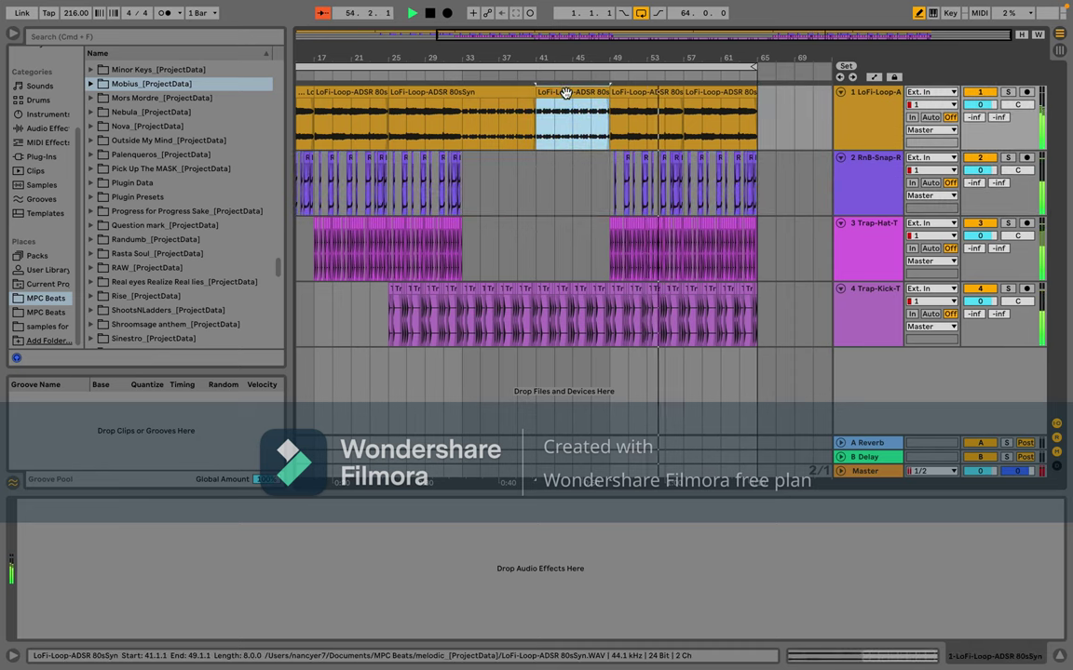
click(610, 370)
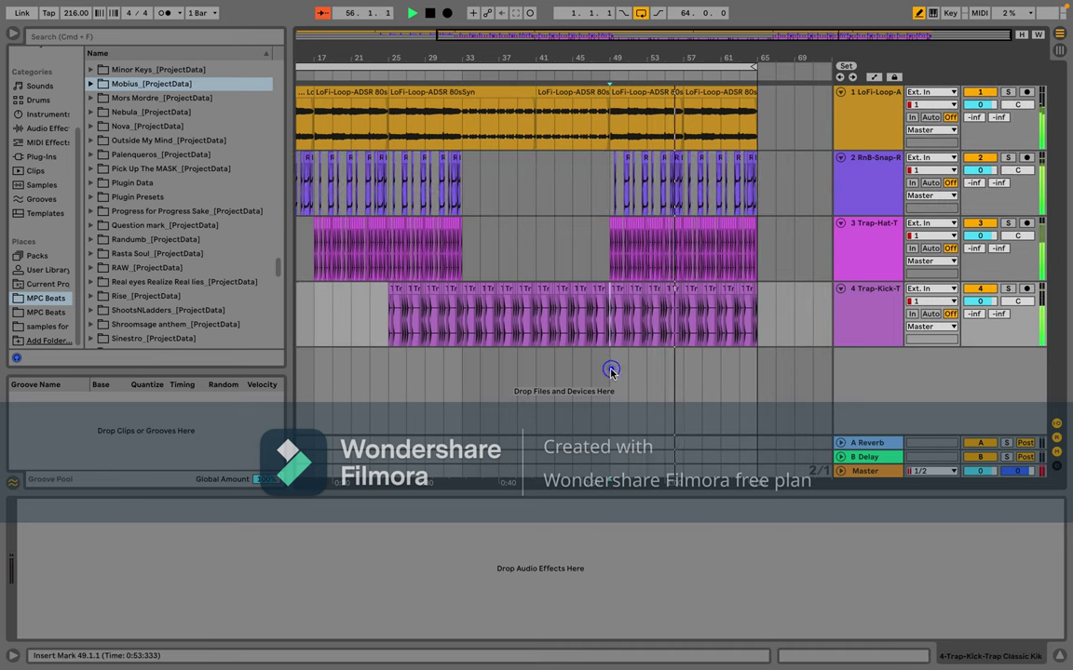
click(579, 93)
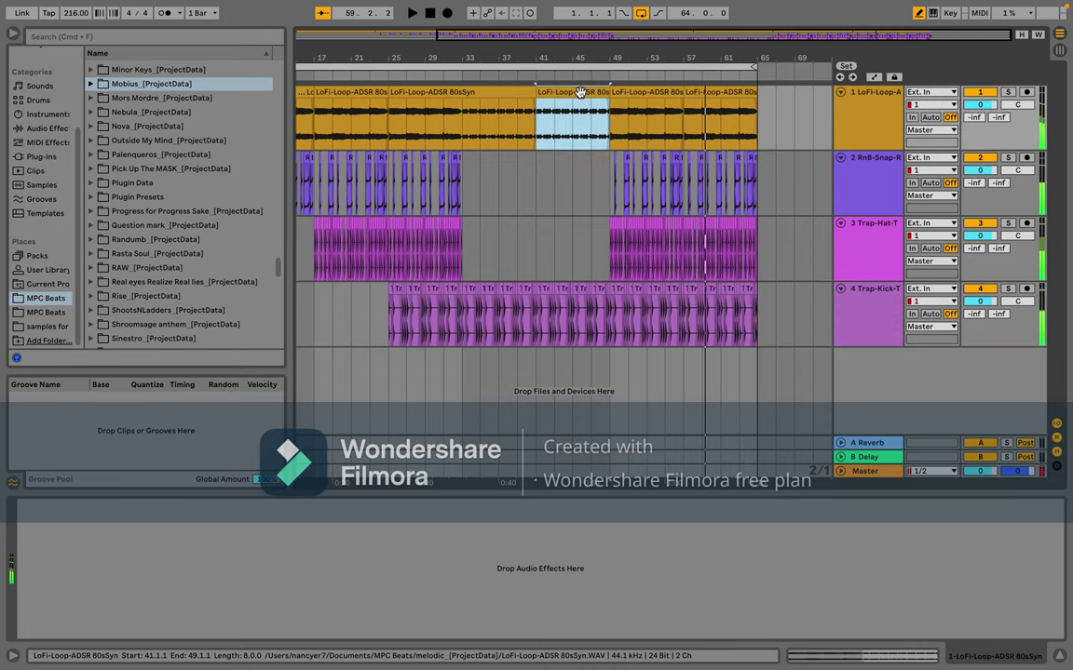
drag(590, 143, 653, 357)
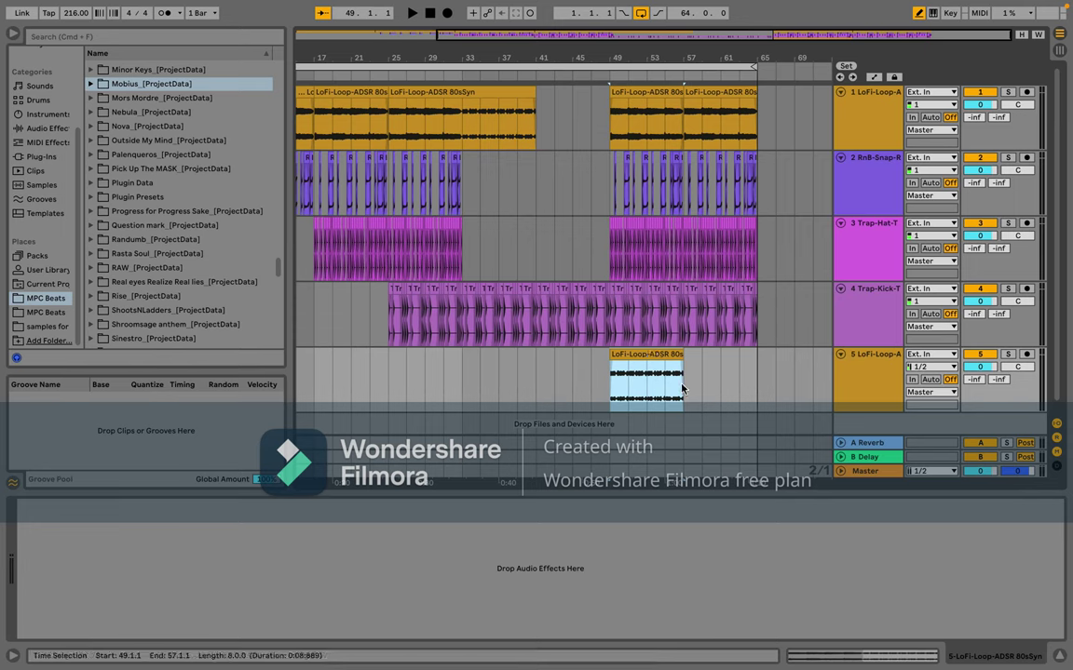
key(super+d)
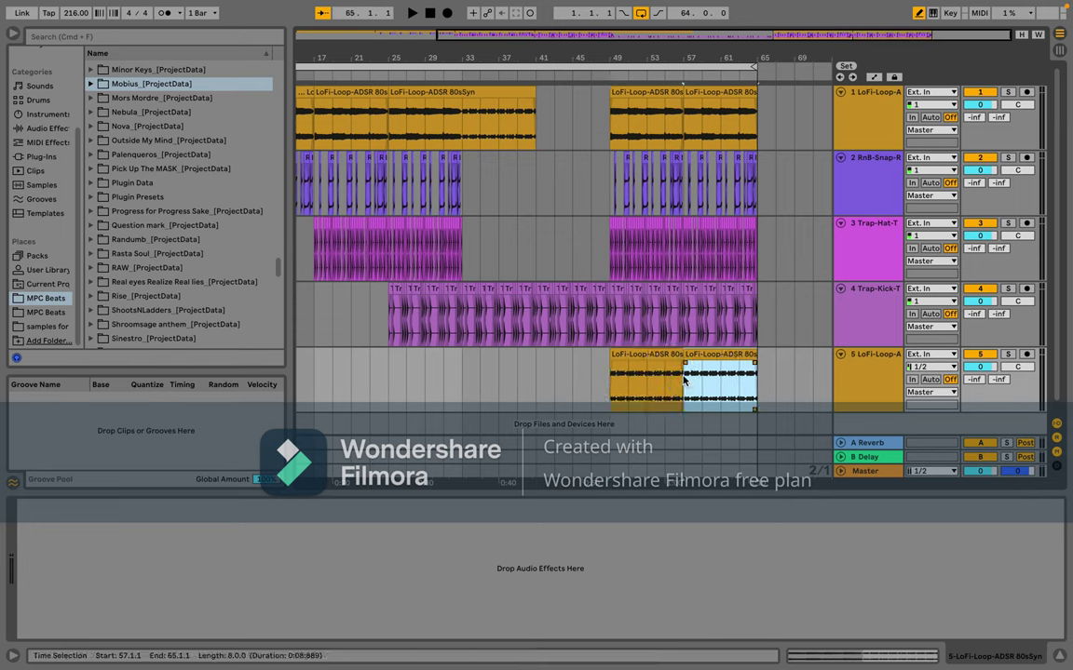
drag(683, 364, 669, 370)
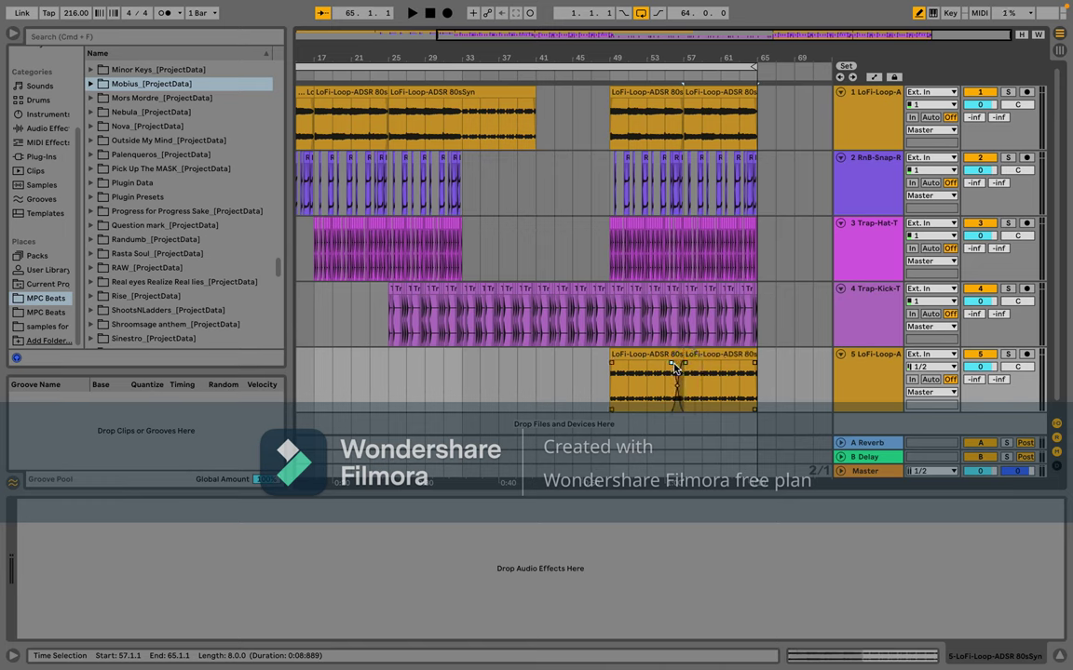
drag(672, 368, 670, 369)
Step: Paste the eight-bar LoFi-Loop clip back at 41.1.1 on the first track and play the arrangement from the start
click(540, 127)
key(super+v)
key(minus)
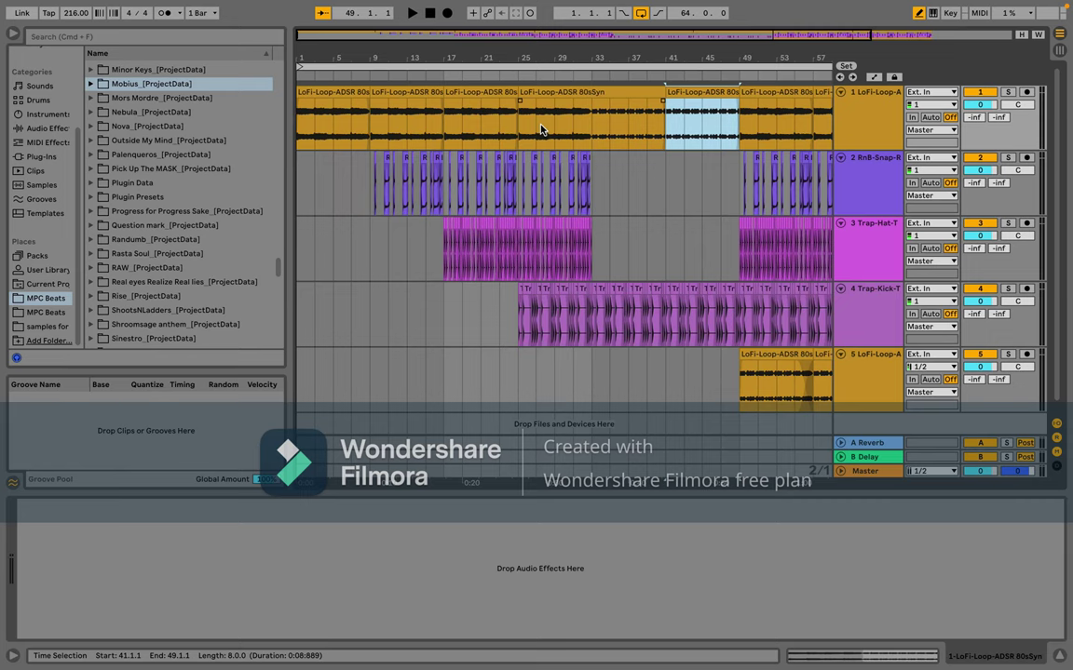
click(300, 122)
key(space)
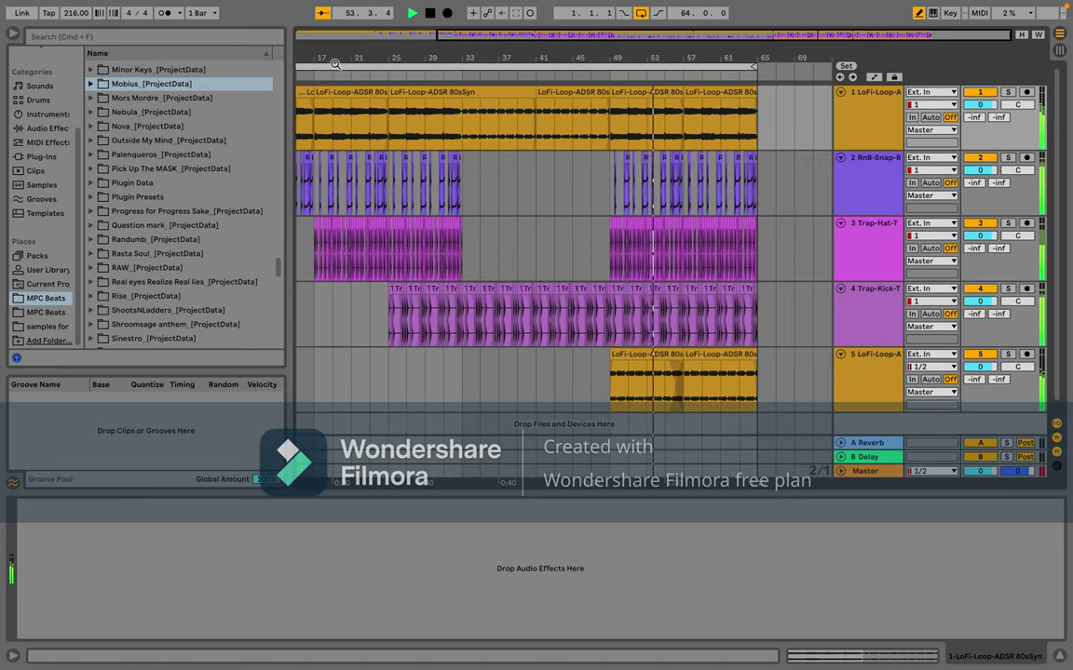
Step: Copy the first track's LoFi-Loop section from 33.1.1 to 49.1.1, paste it at 65.1.1, and extend the arrangement loop to 80 bars
drag(463, 126, 605, 146)
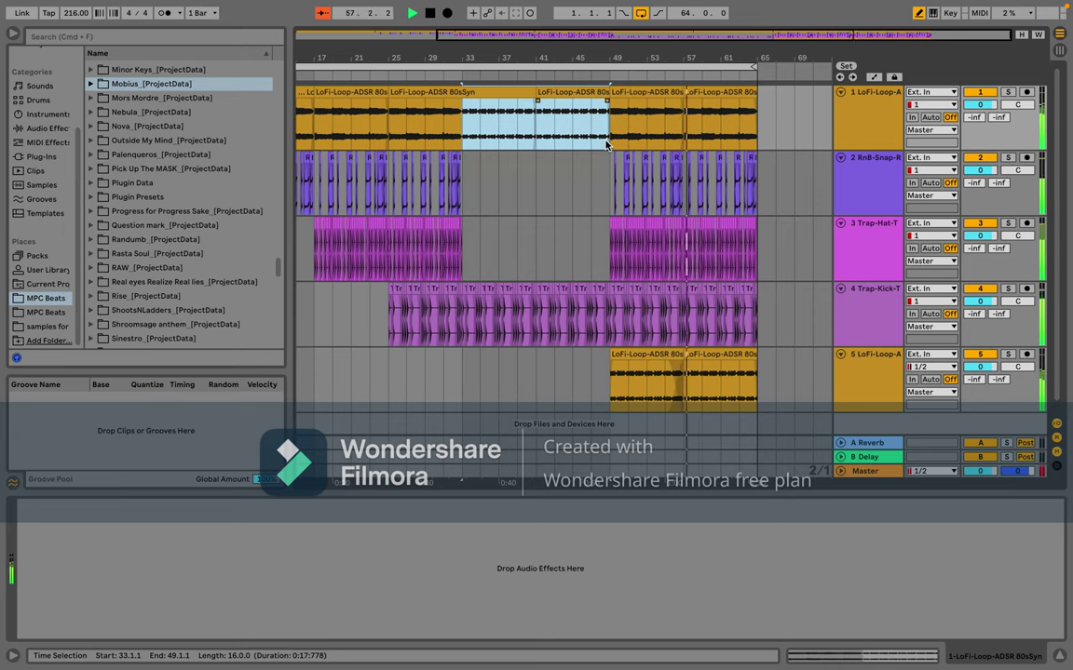
scroll(605, 146, down, 1)
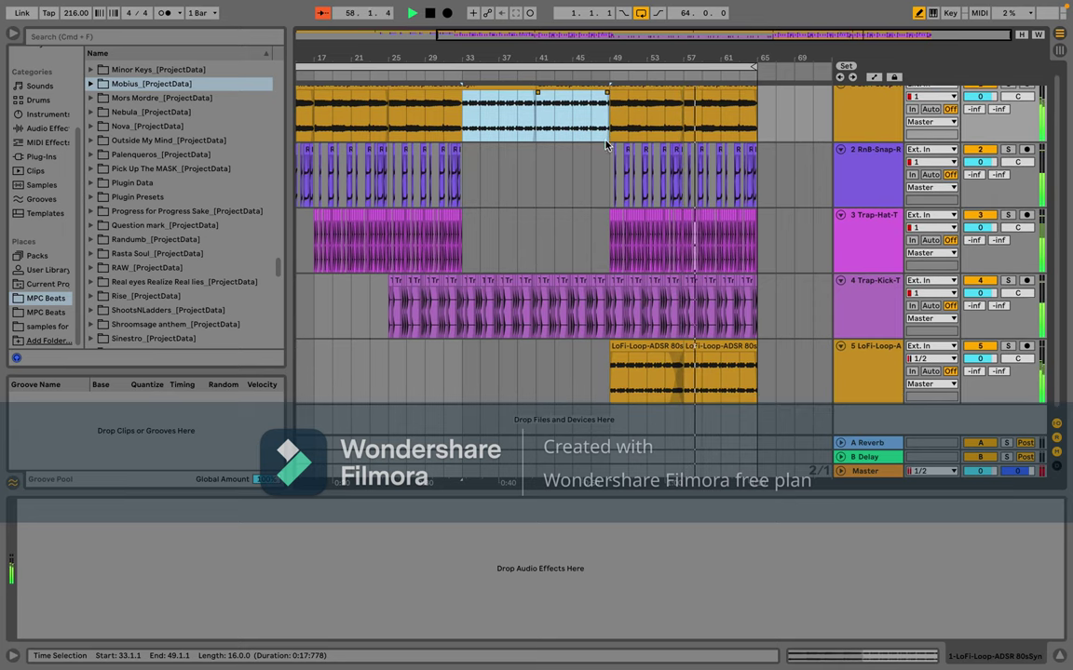
click(759, 126)
key(ctrl+v)
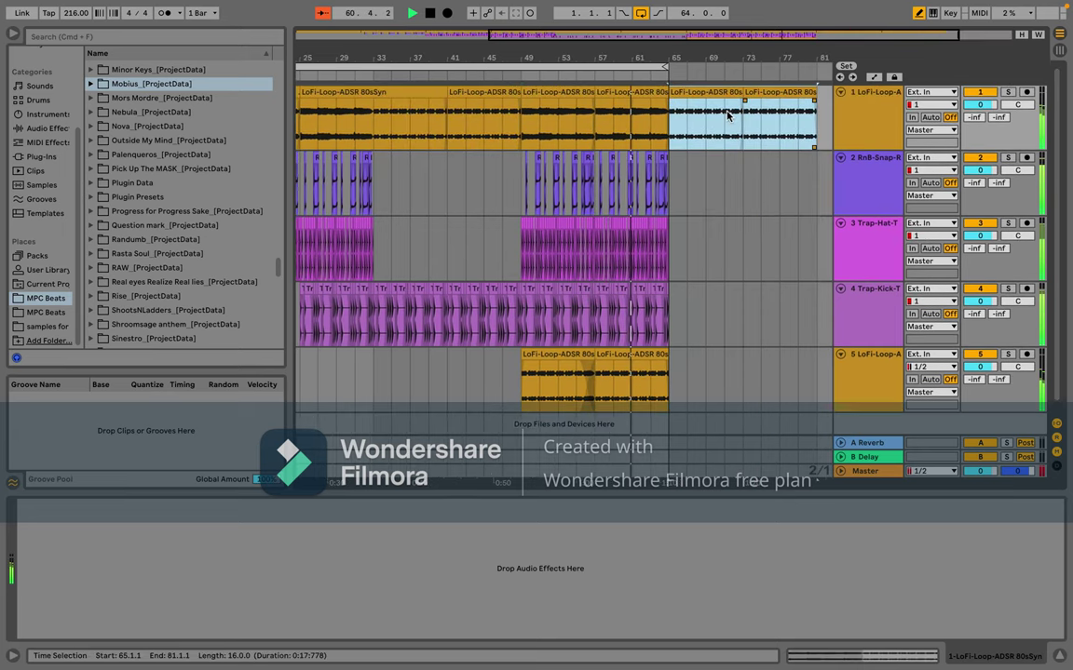
drag(666, 69, 812, 82)
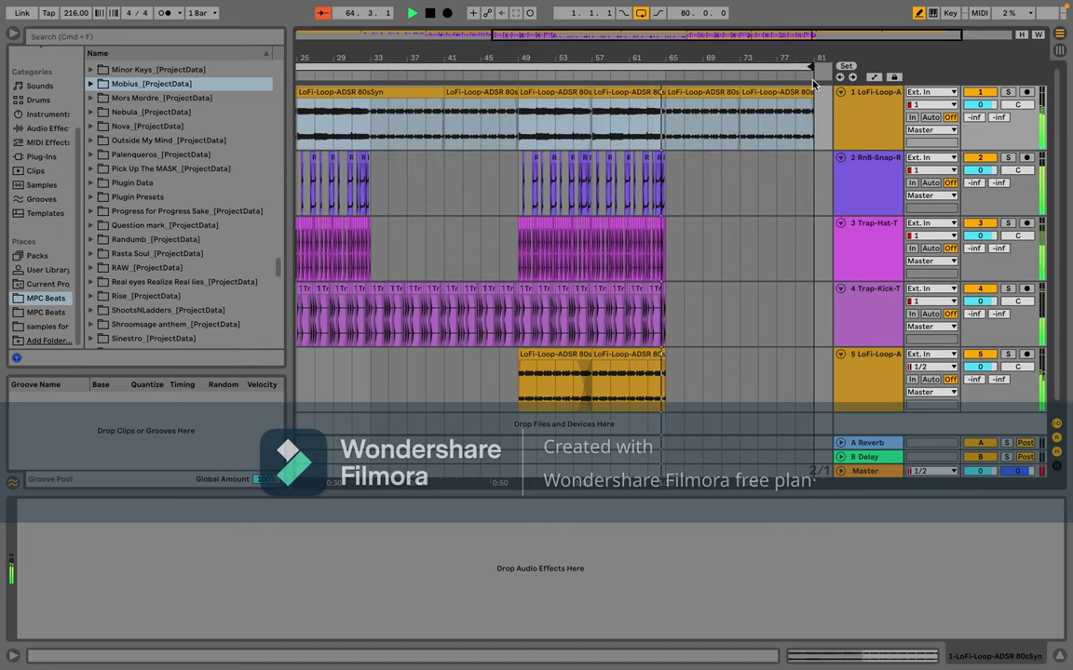
Step: Reverse the LoFi-Loop clip spanning 65.1.1 to 73.1.1 and play the arrangement from 65.1.1
click(707, 93)
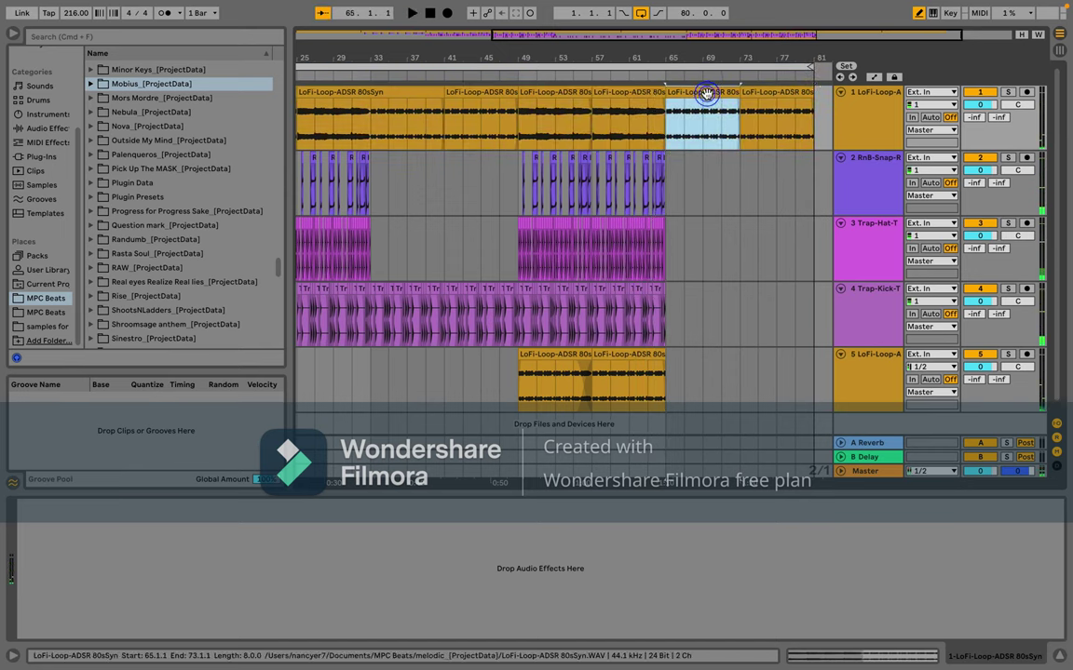
double_click(707, 93)
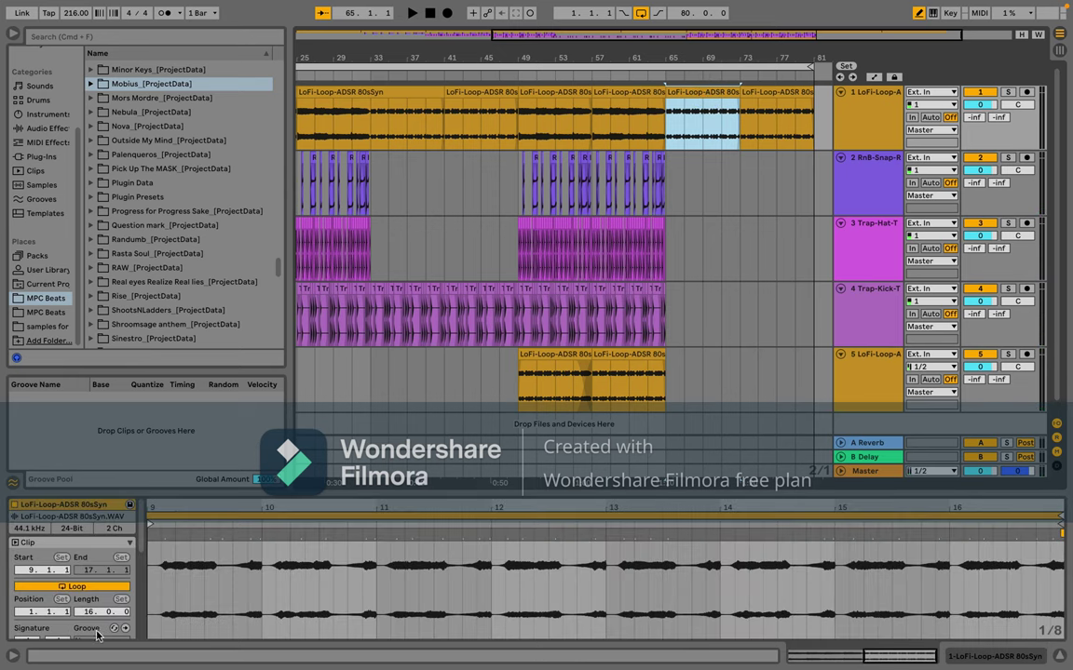
scroll(126, 633, down, 5)
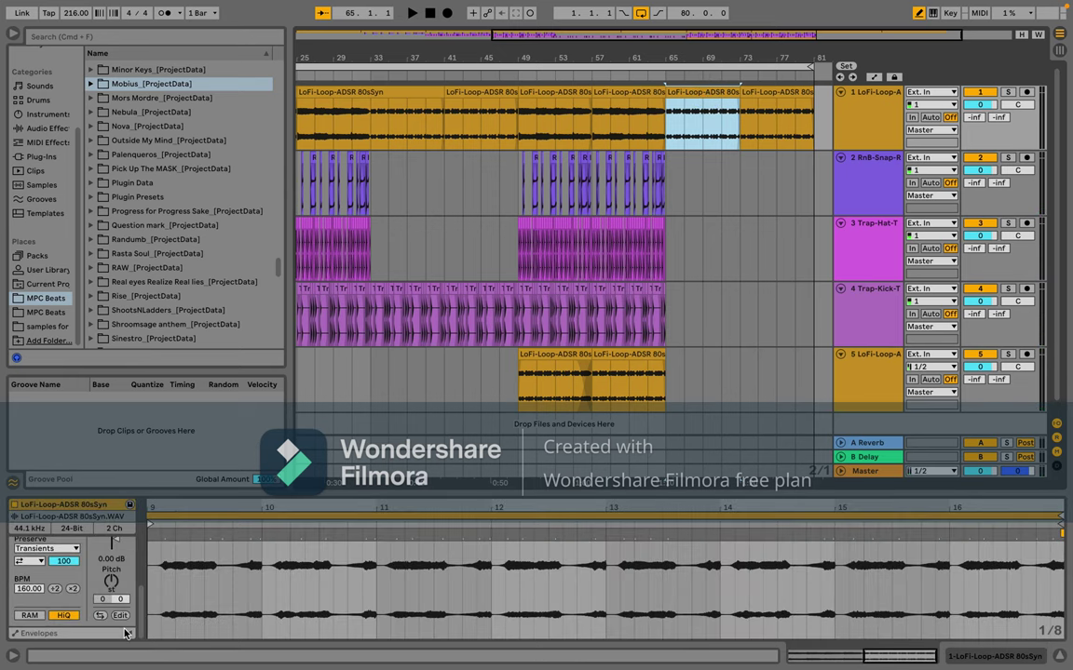
click(99, 617)
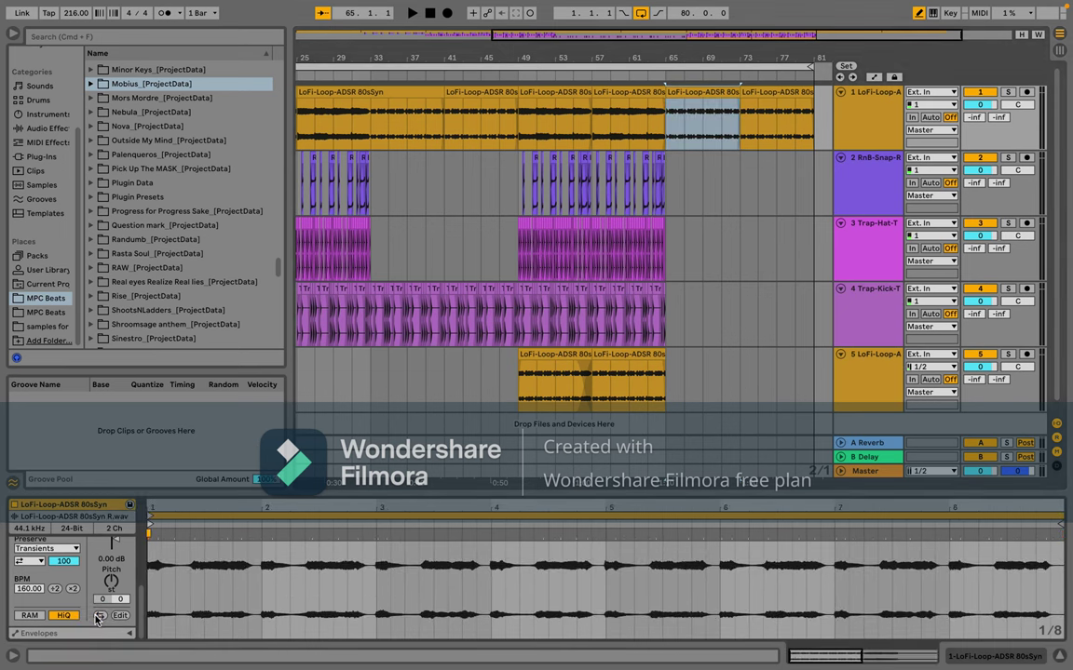
click(710, 96)
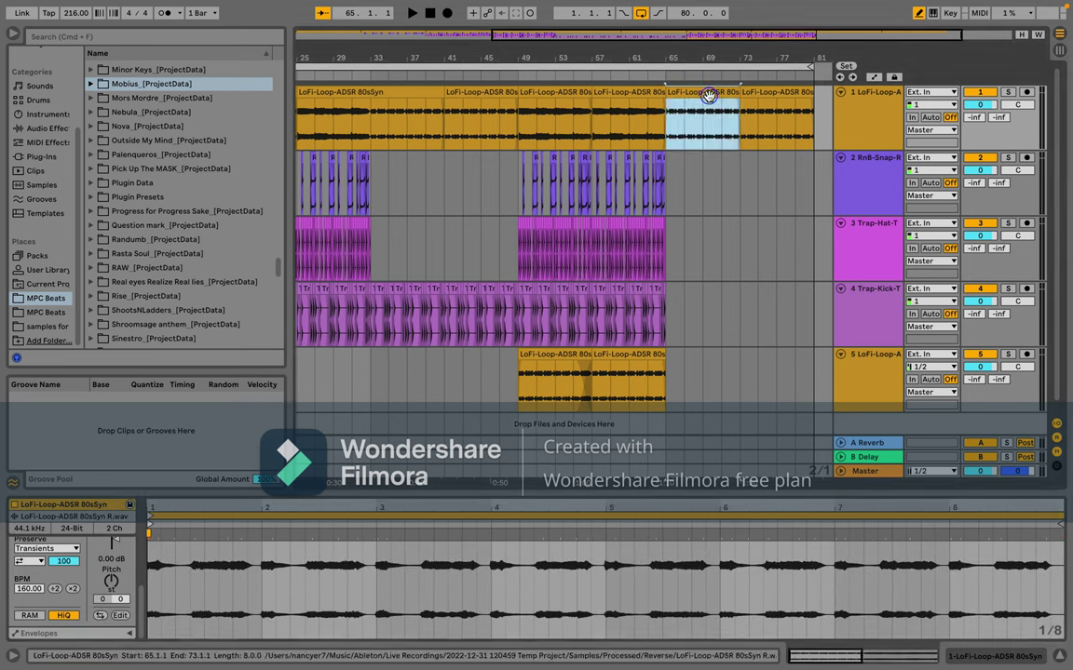
click(762, 94)
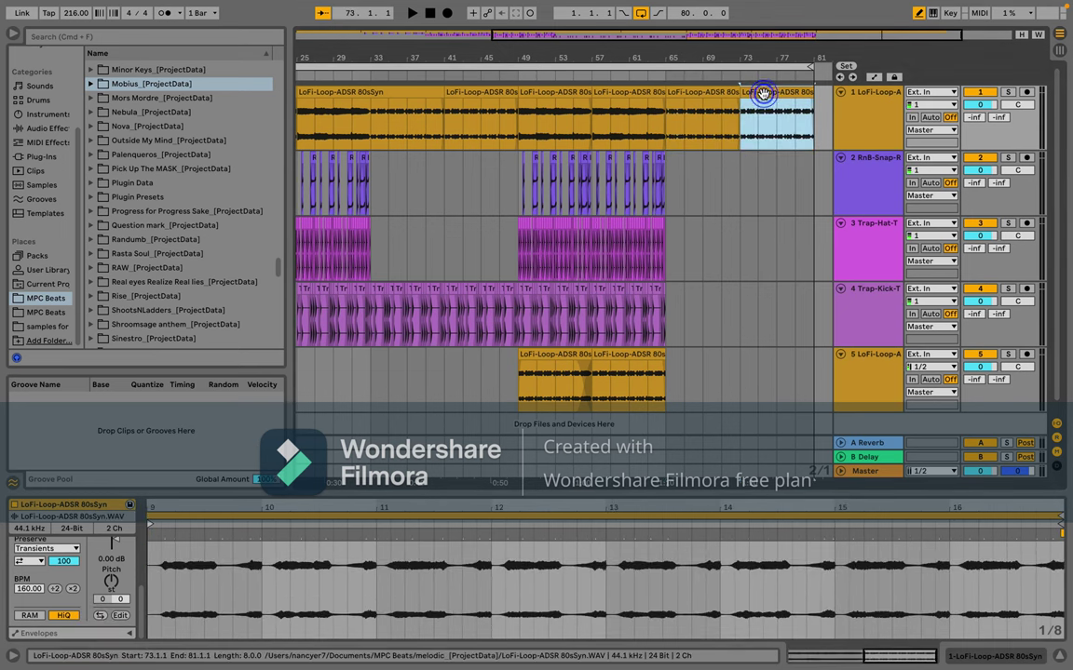
click(663, 139)
key(space)
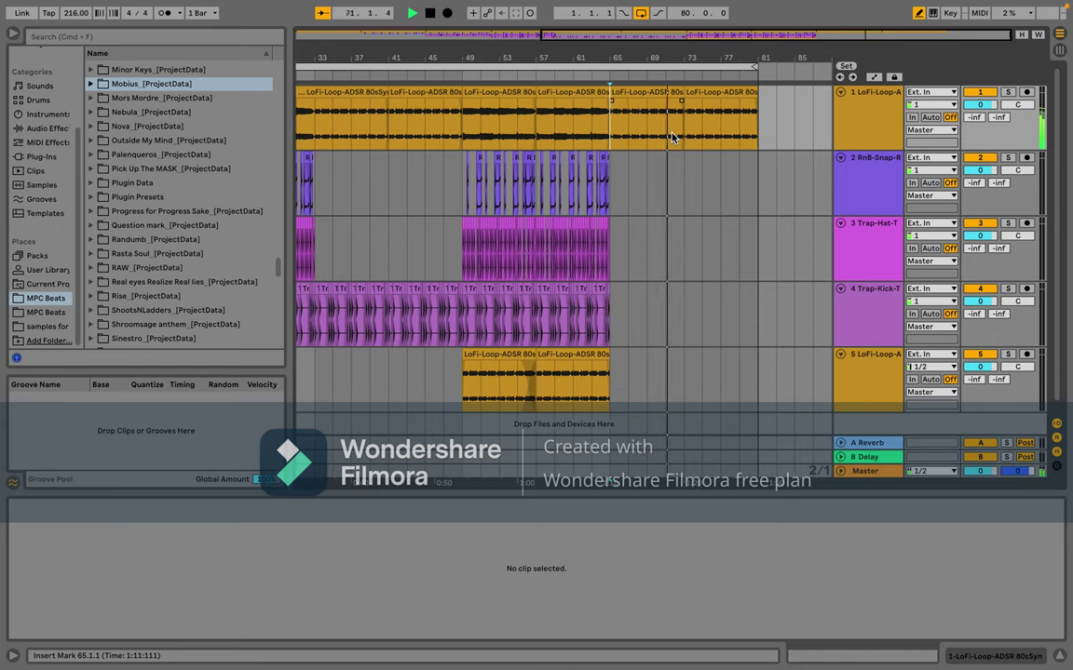
Step: Move the Trap-Kick clips spanning 33.1.1 to 49.1.1 from track 4 down to track 5, keeping their bar positions
click(662, 92)
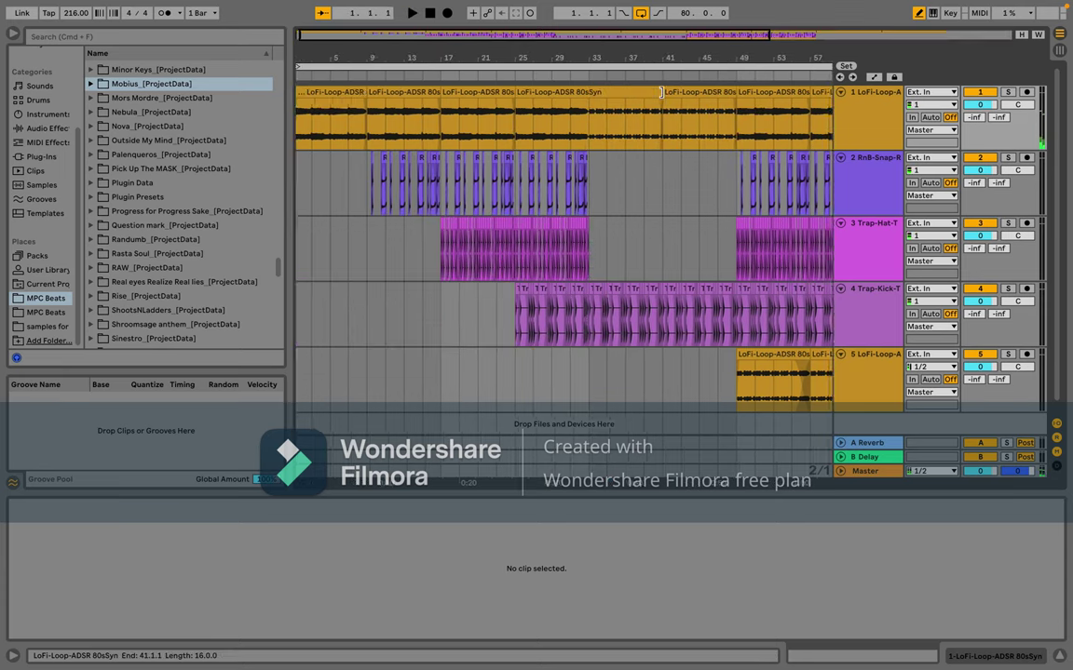
scroll(662, 91, right, 8)
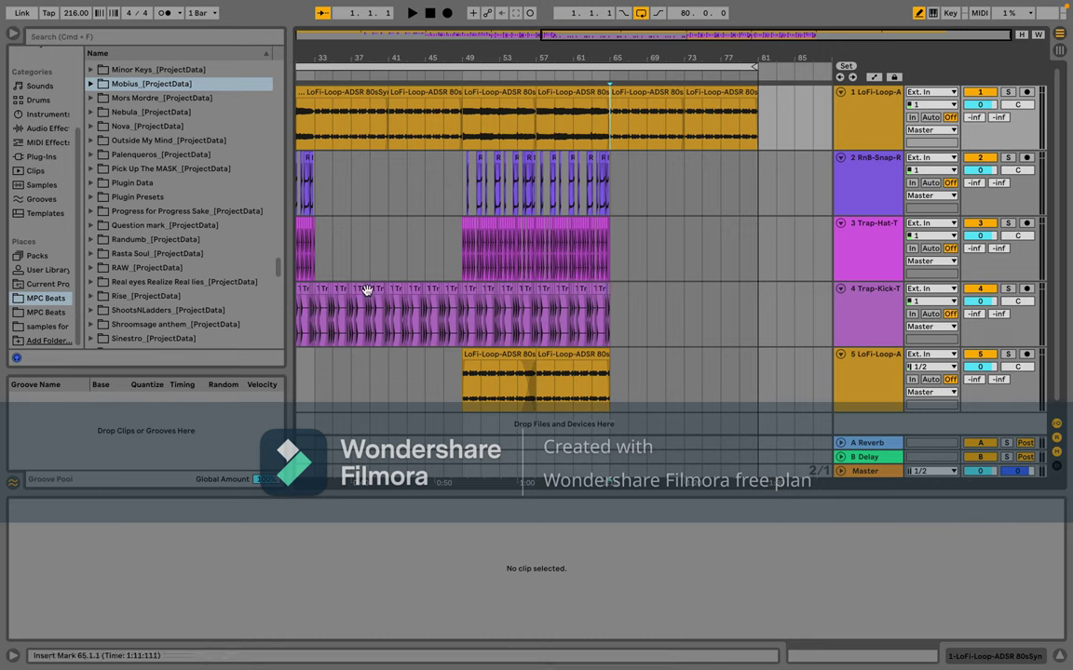
click(315, 281)
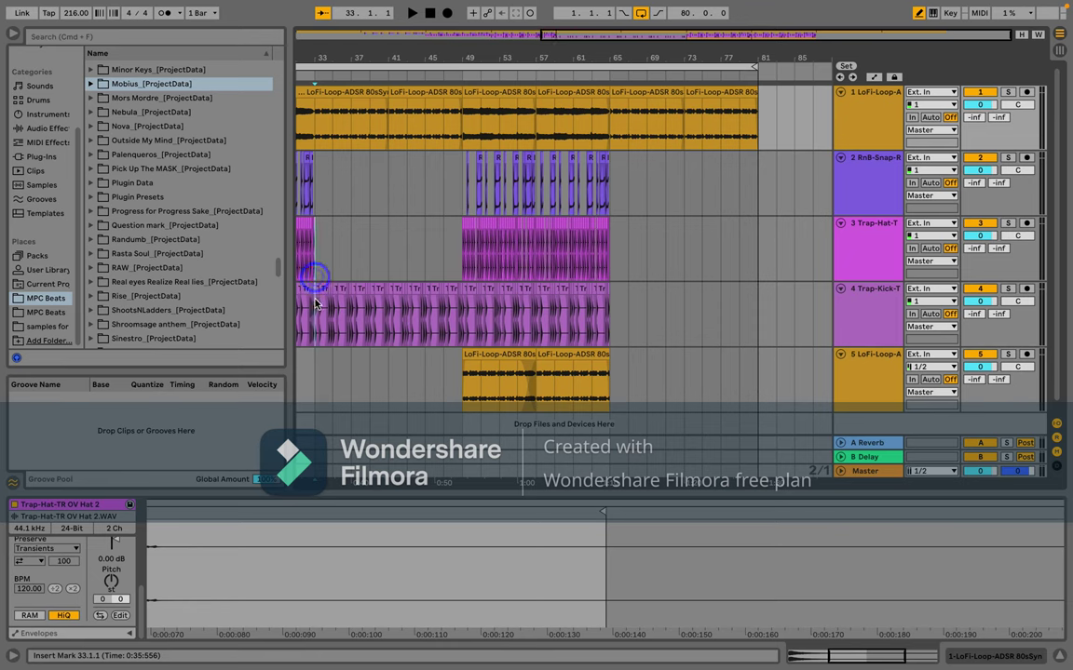
drag(316, 302, 443, 358)
click(405, 268)
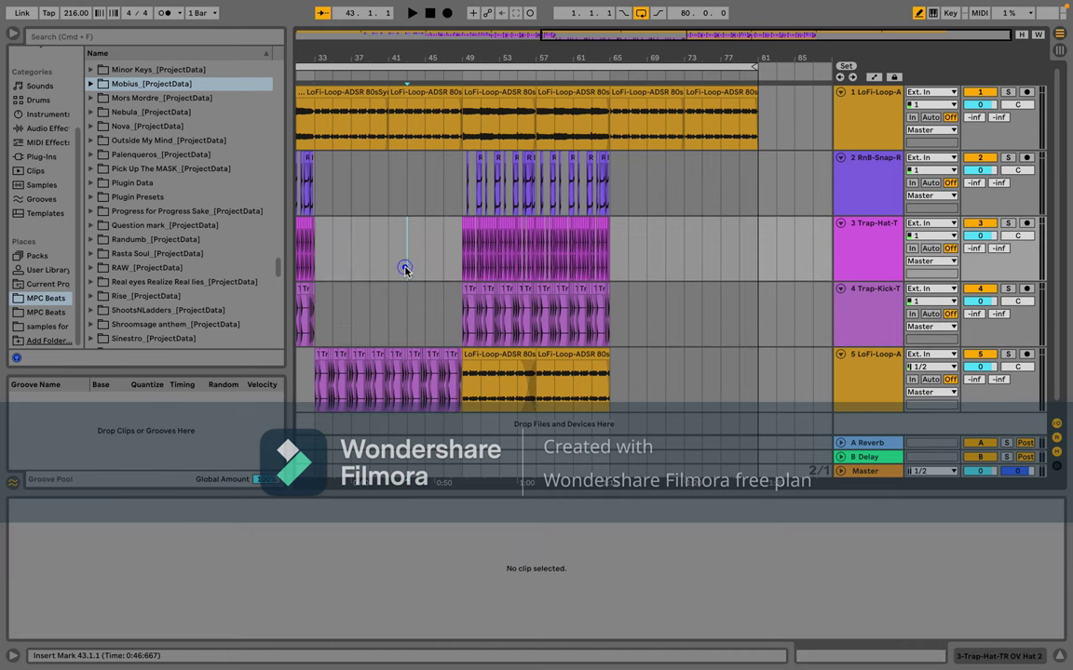
Step: Copy the first track's LoFi-Loop section from 49.1.1 to 65.1.1 and paste it on track 5 at 65.1.1
scroll(405, 271, left, 5)
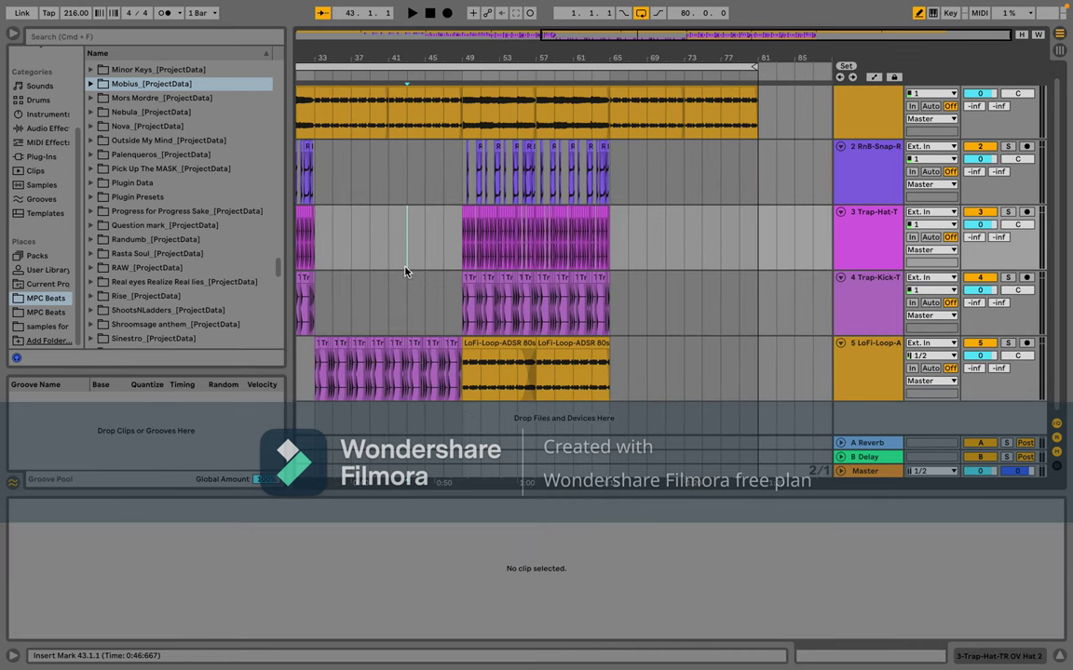
scroll(405, 271, right, 1)
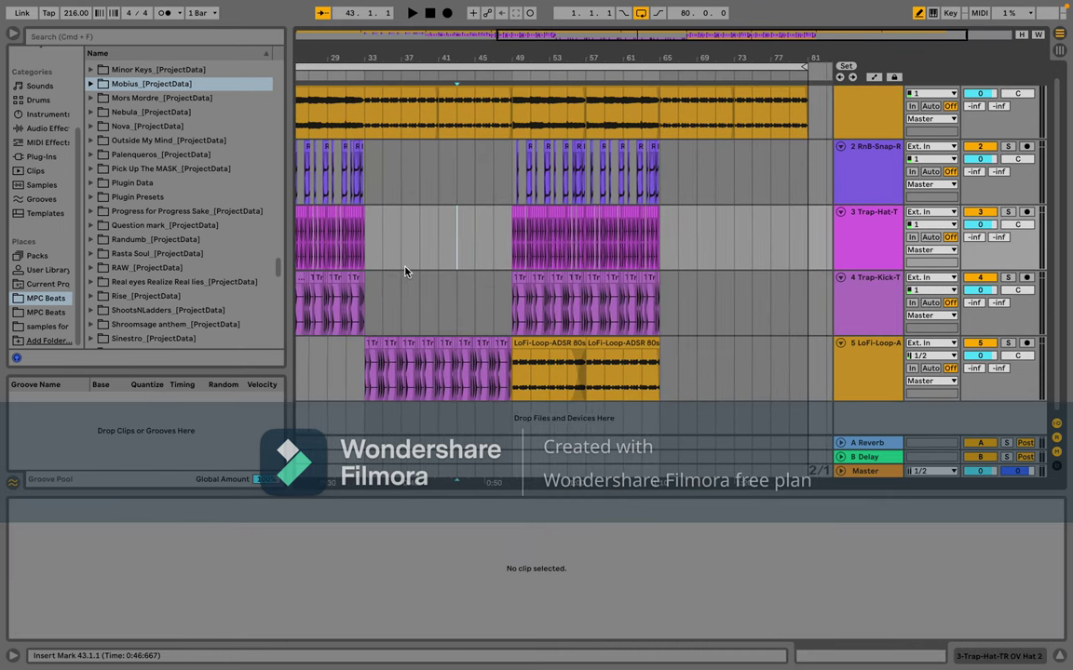
scroll(405, 271, right, 5)
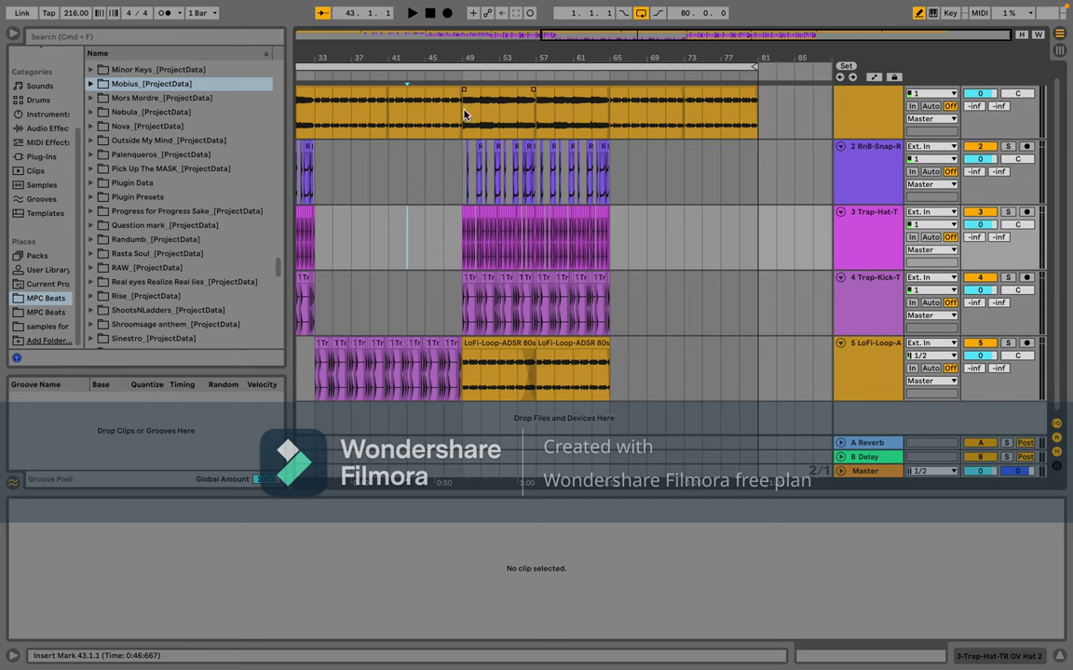
drag(479, 114, 572, 124)
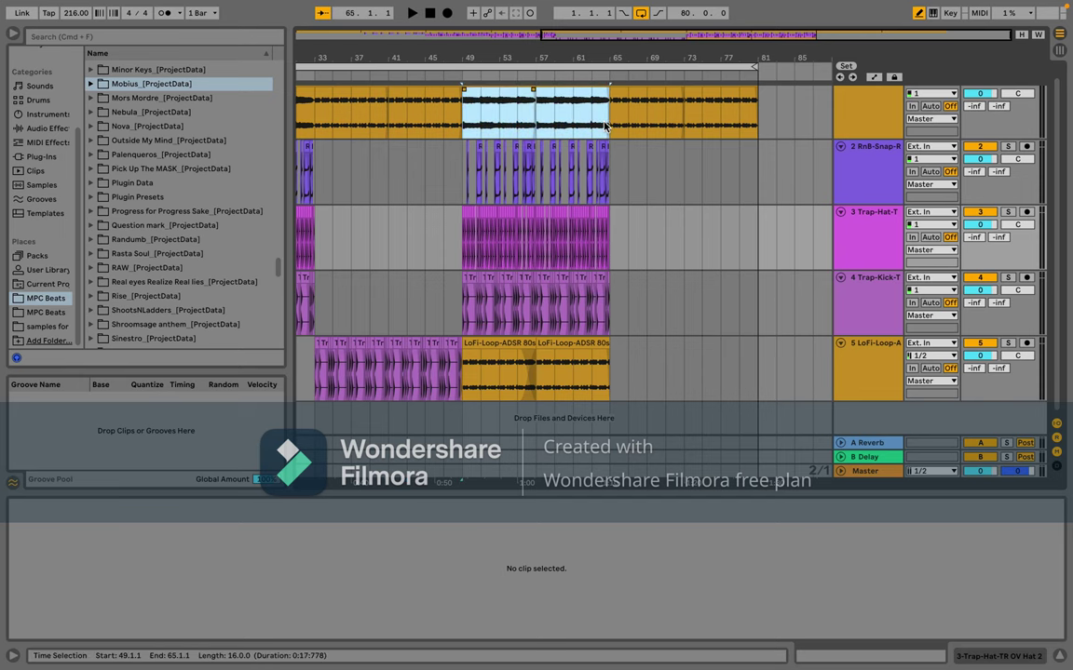
scroll(522, 131, up, 1)
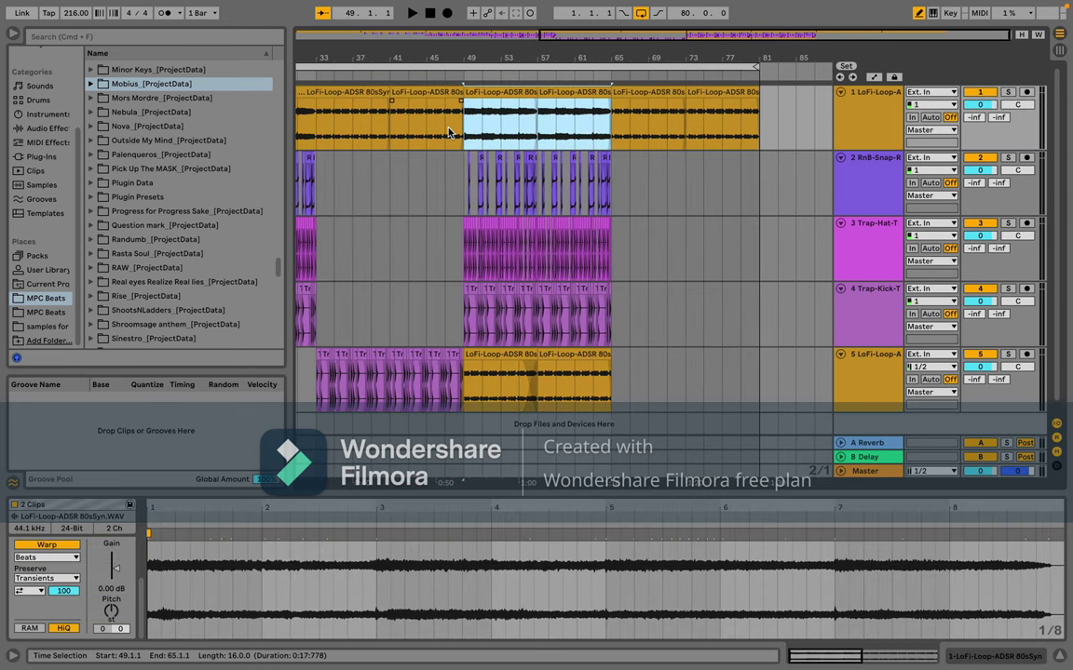
scroll(615, 235, down, 1)
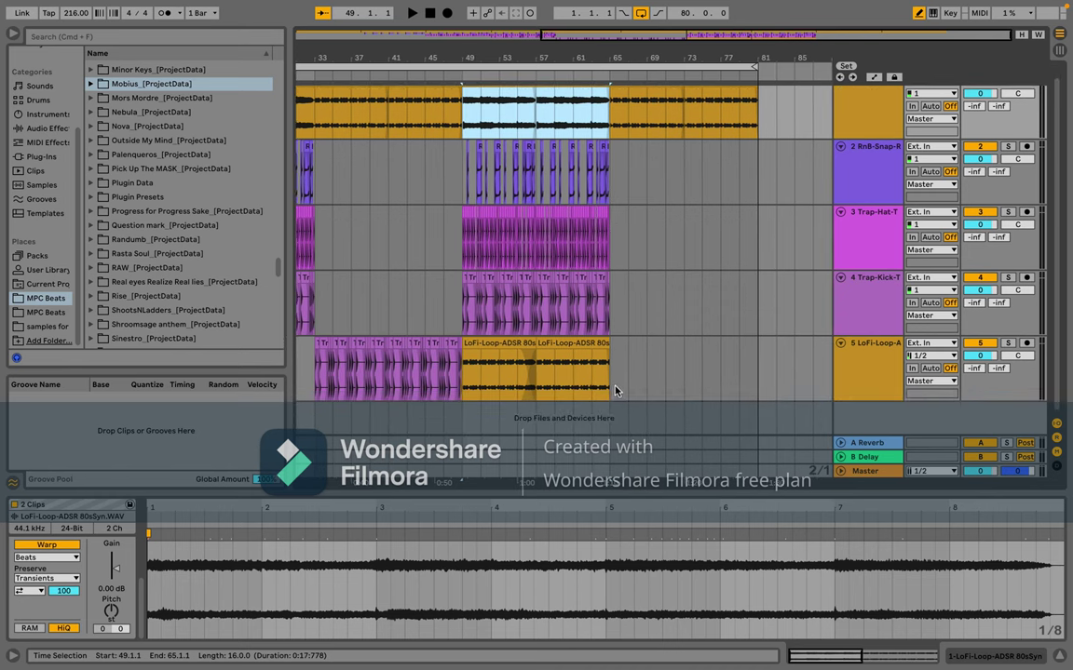
key(ctrl+d)
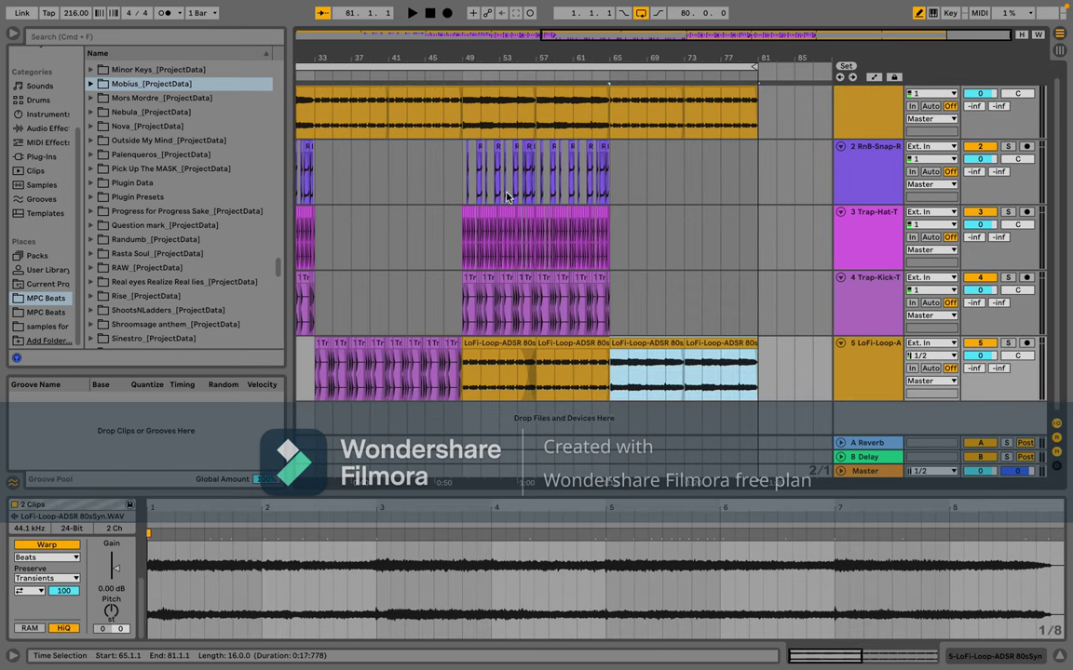
Step: Reverse the LoFi-Loop-ADSR 80sSyn clip starting at bar 65 on track 5
click(627, 342)
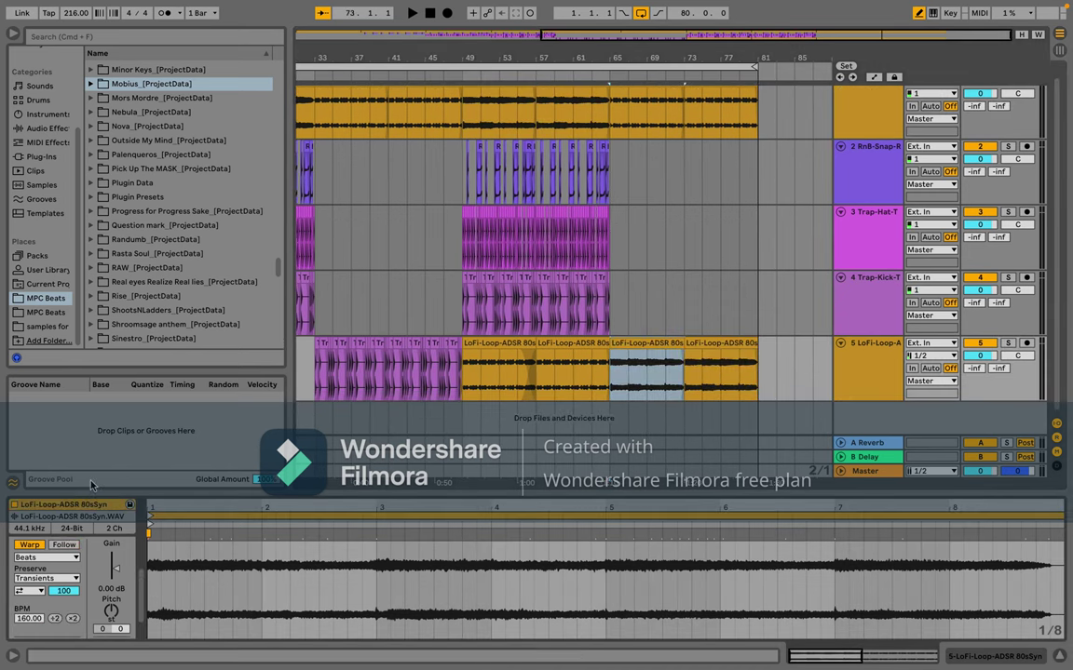
scroll(103, 625, down, 2)
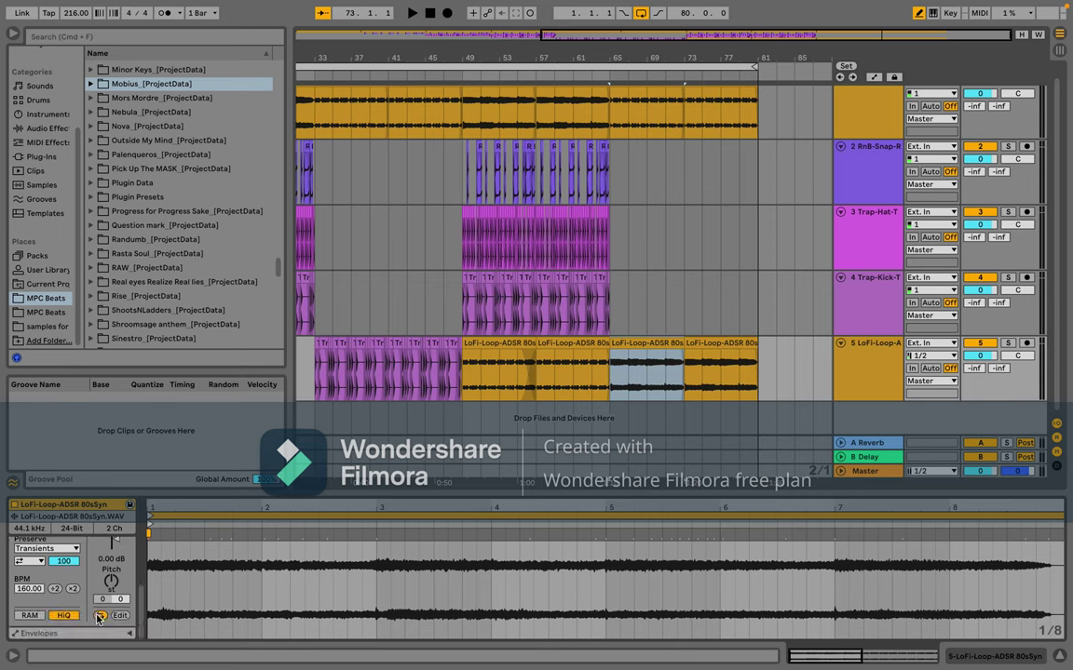
click(99, 615)
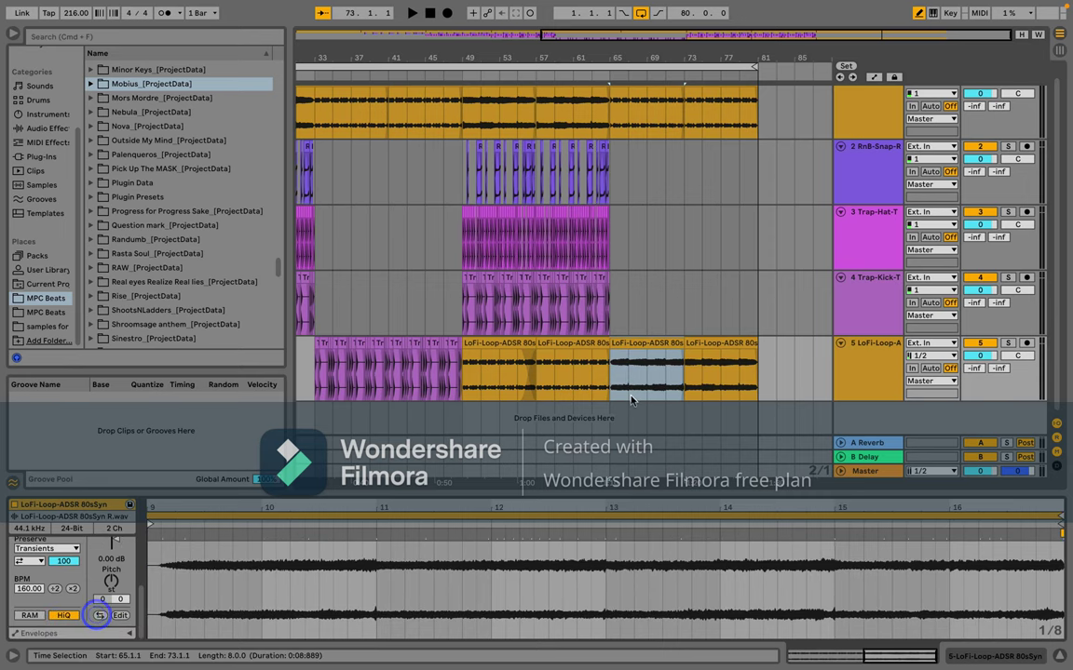
Step: Try duplicating the loop clip at bar 73 on track 5, and undo the duplication
click(693, 344)
key(super+d)
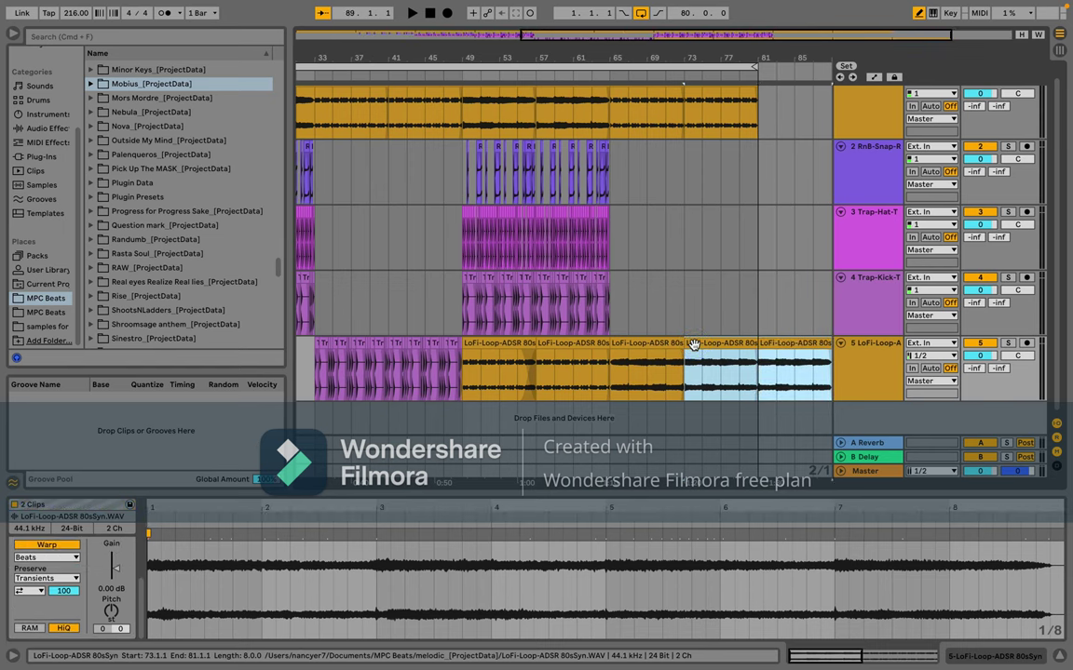
scroll(693, 344, right, 3)
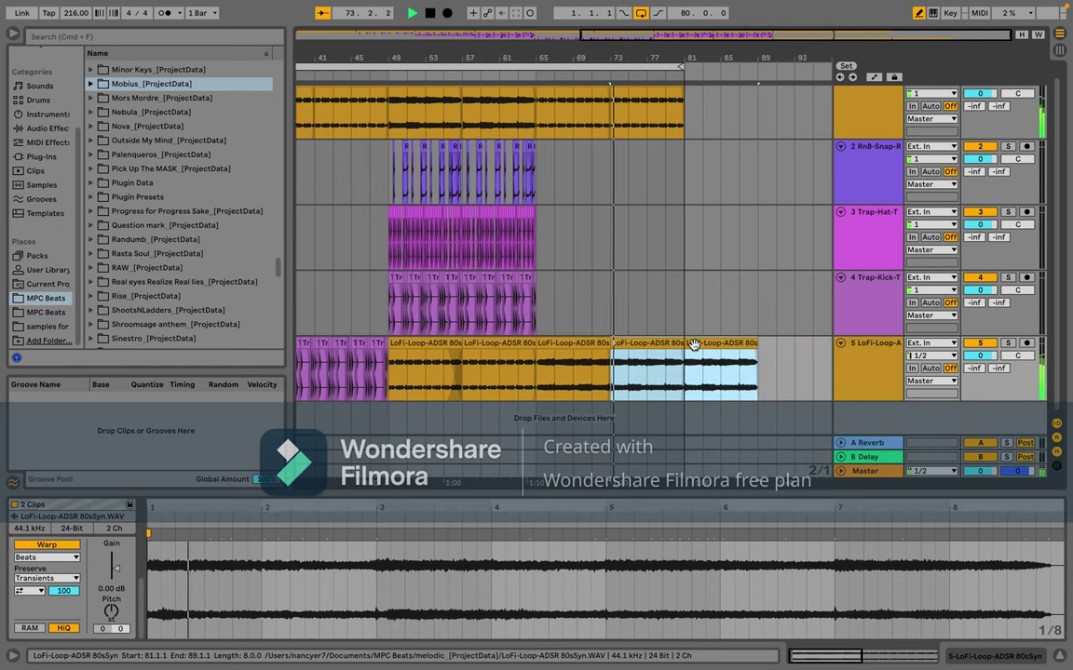
key(super+z)
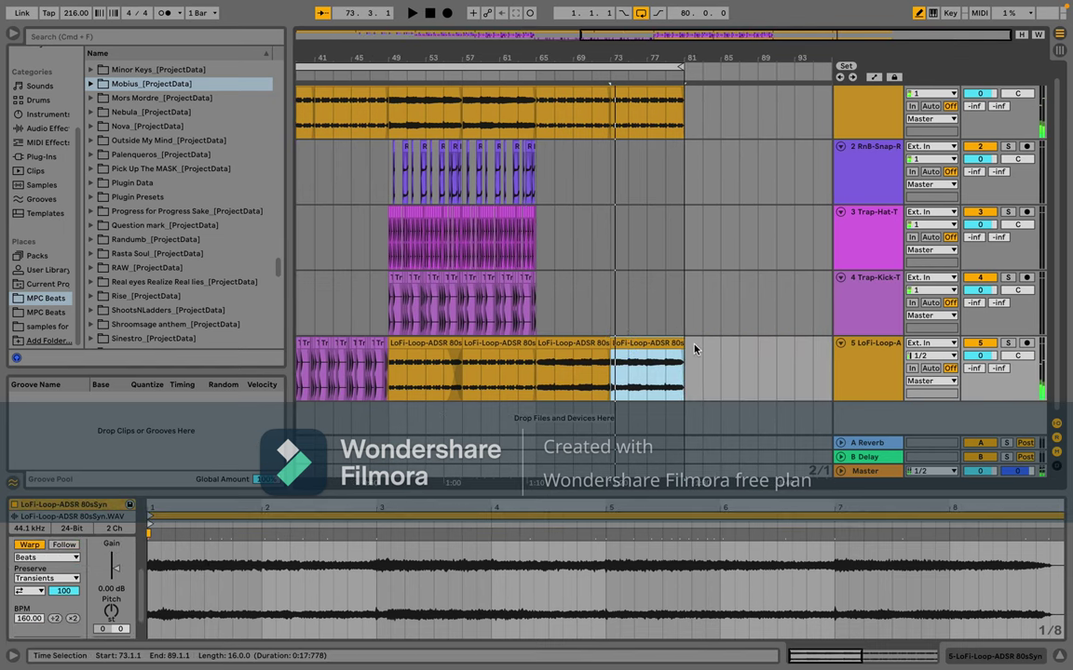
Step: Place the insert marker at bar 65 on track 5 and play back the arrangement from there
click(588, 346)
click(620, 346)
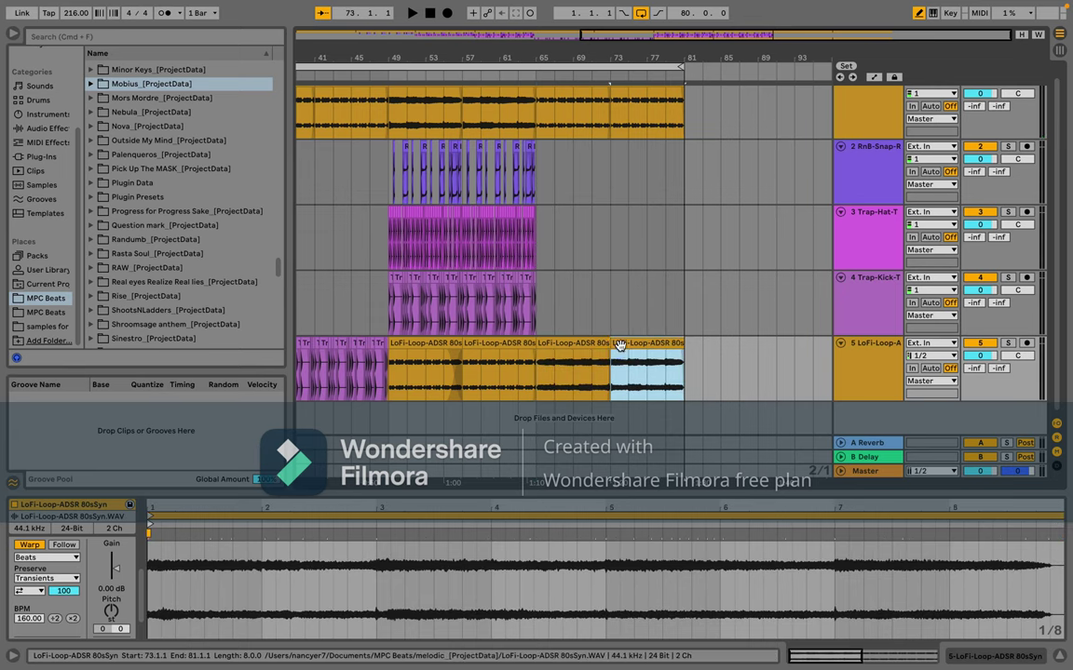
click(541, 369)
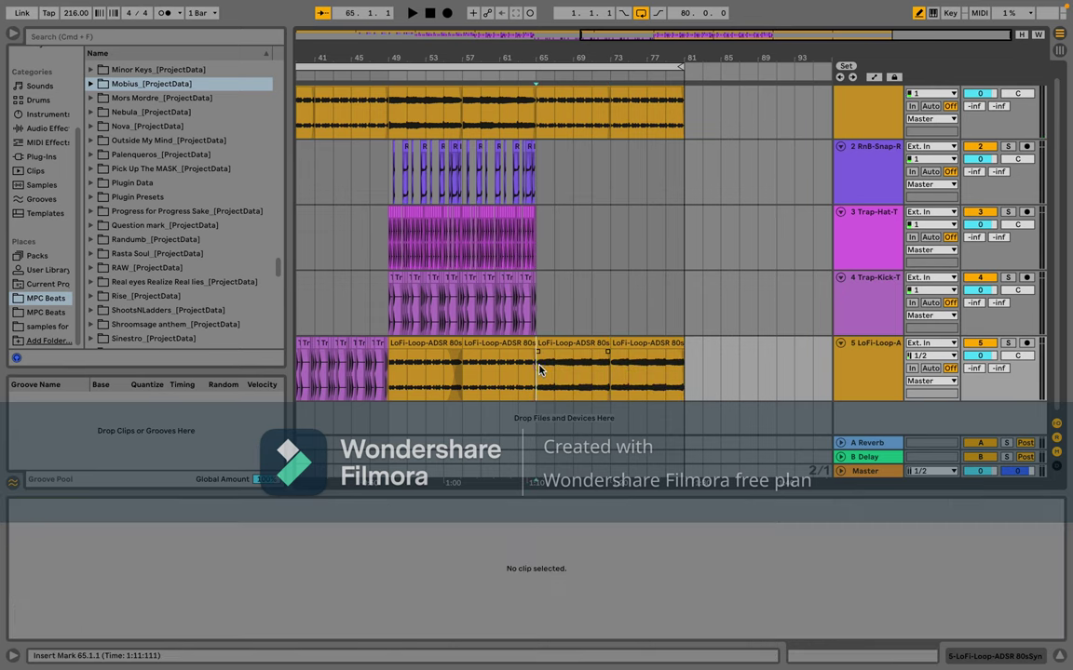
scroll(540, 368, left, 1)
key(space)
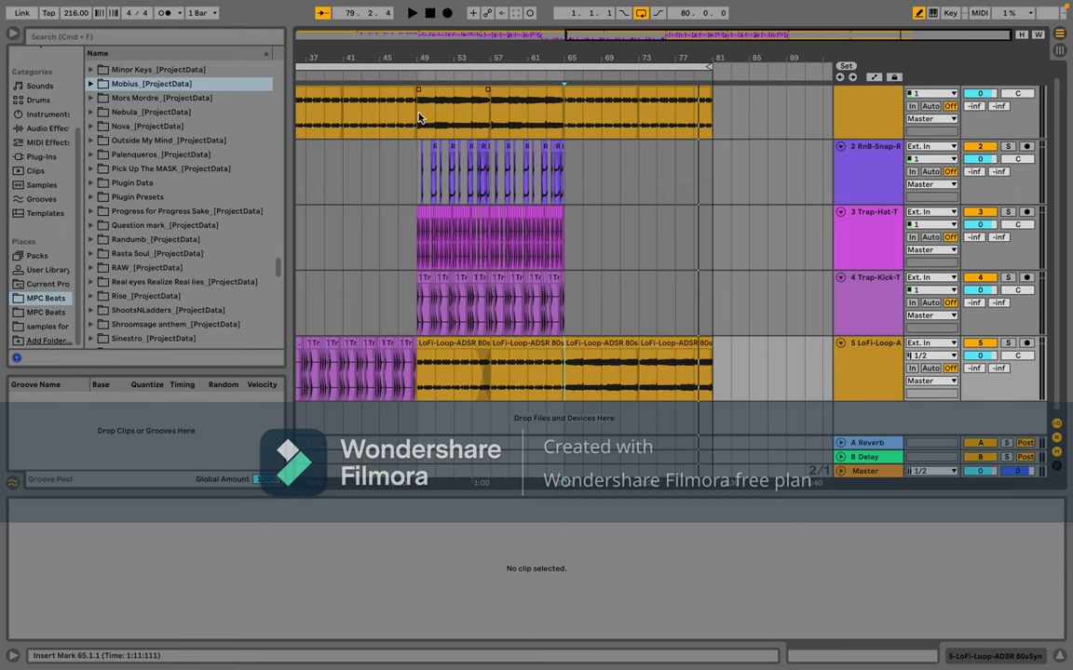
Step: Copy the track 1 loop clip spanning bars 49 to 57 and paste it at bar 81 on track 1 and bar 89 on track 5
drag(418, 117, 485, 127)
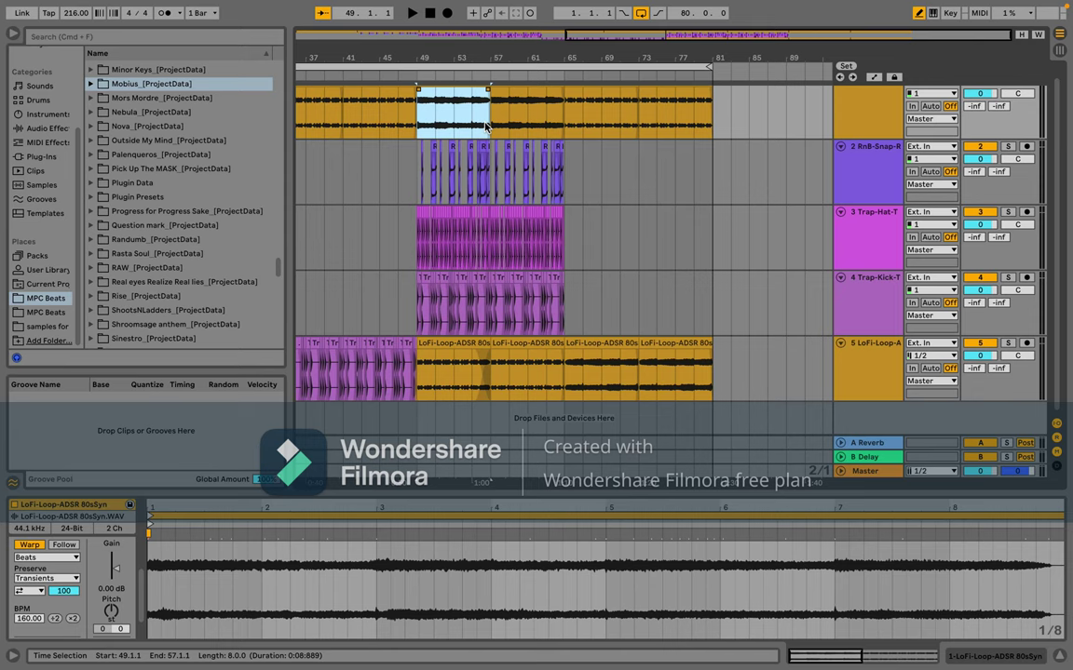
click(712, 113)
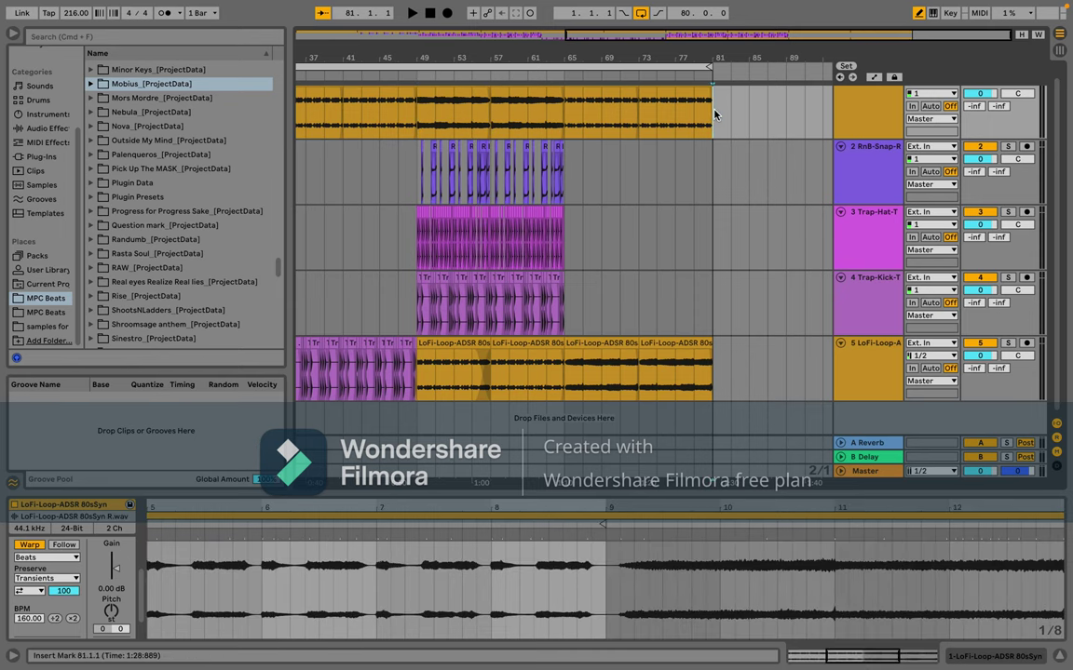
key(super+v)
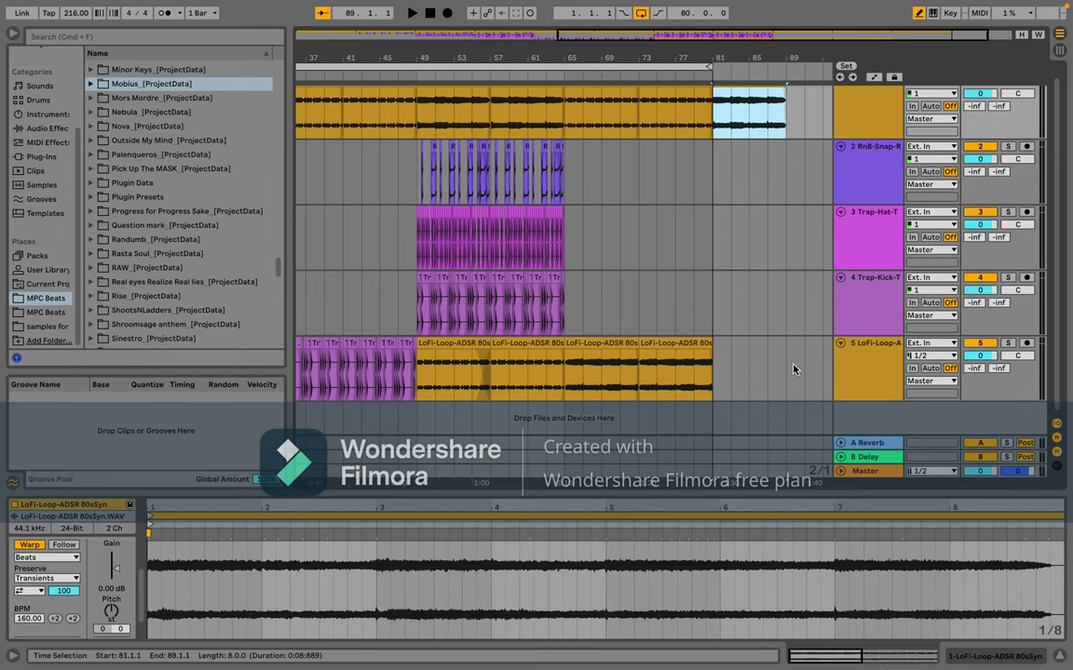
click(787, 373)
key(super+v)
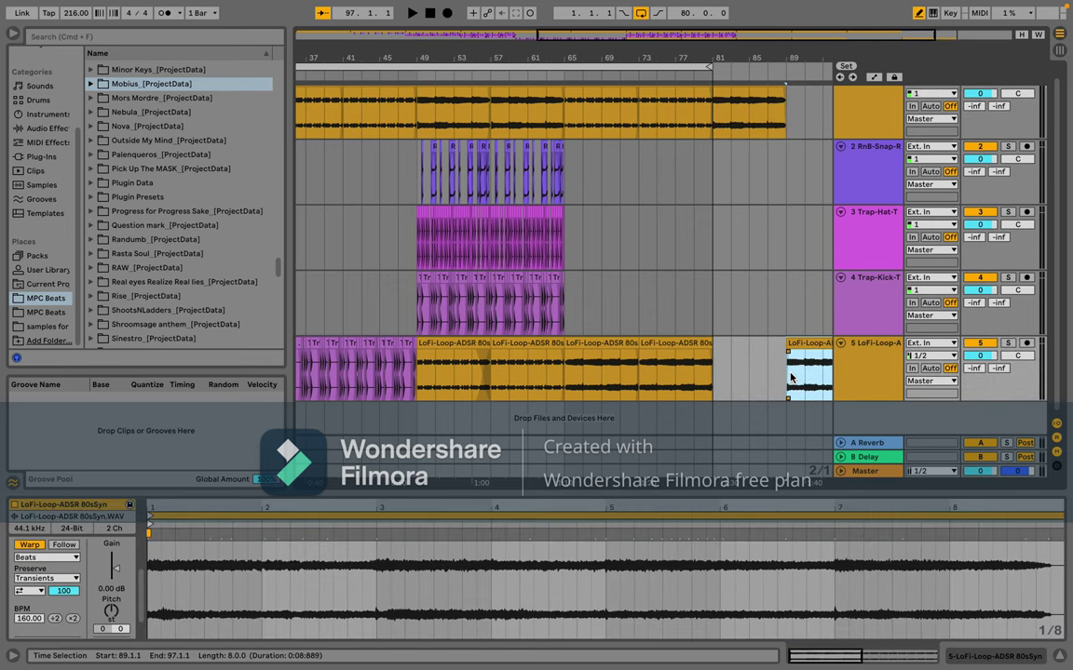
Step: Copy the track 5 loop clip at bar 49 and paste it at bar 89 on track 1 and bar 81 on track 5
click(446, 344)
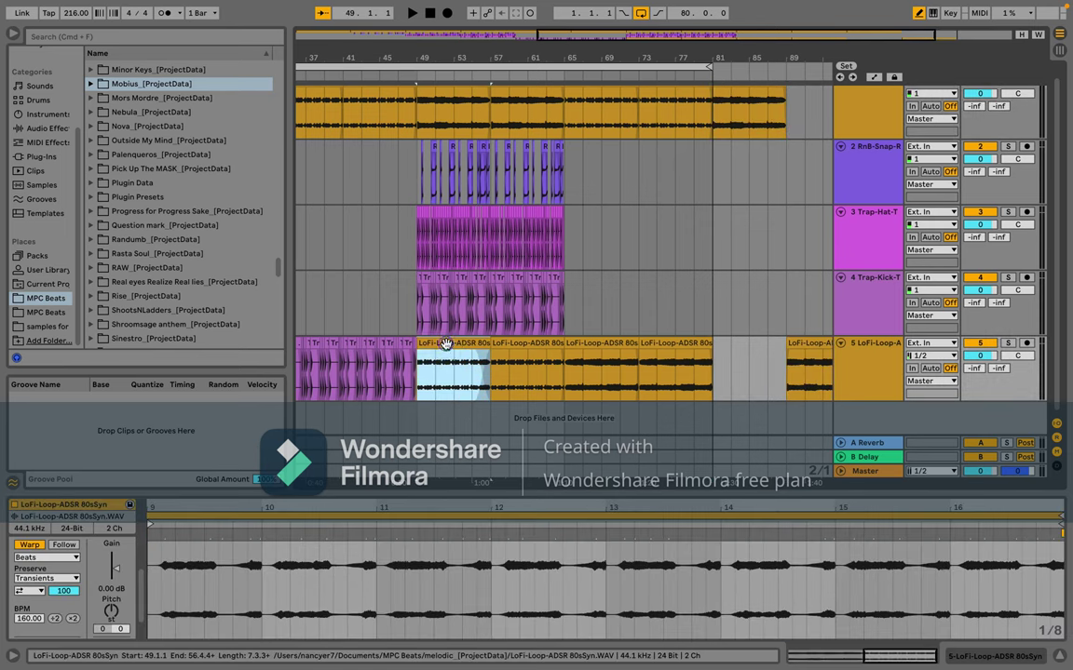
click(786, 128)
key(shift+End)
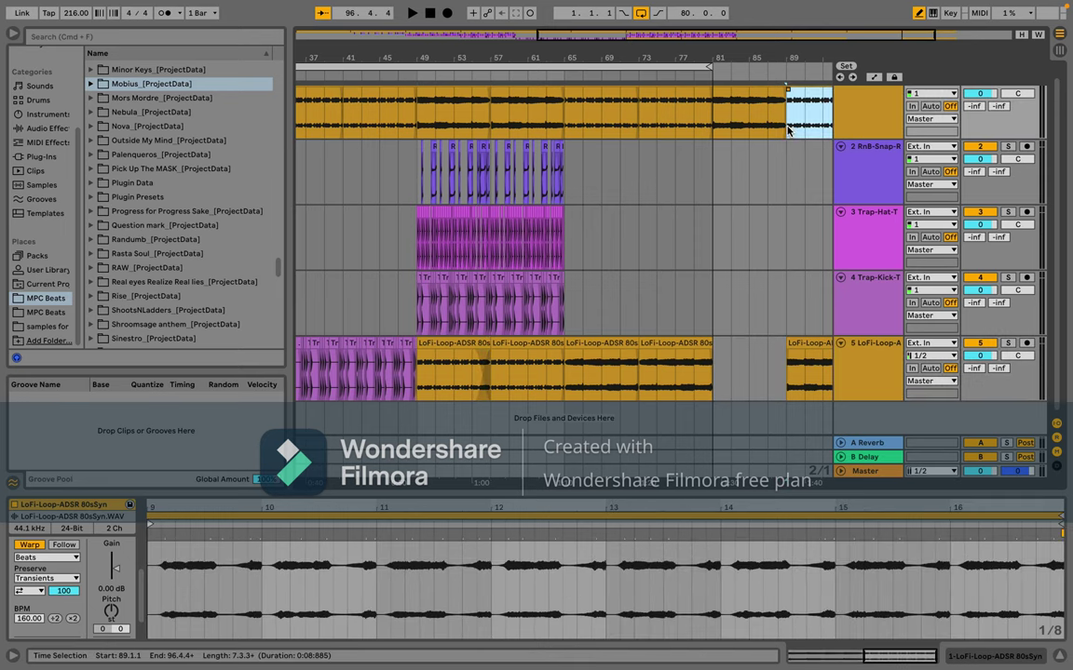
click(713, 373)
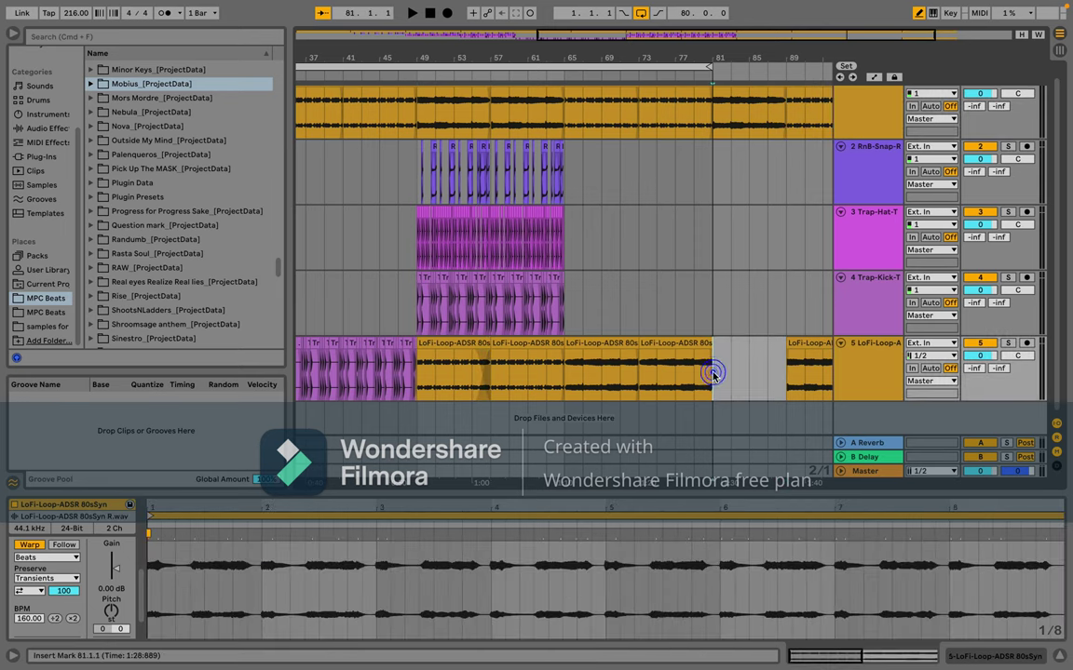
key(ctrl+v)
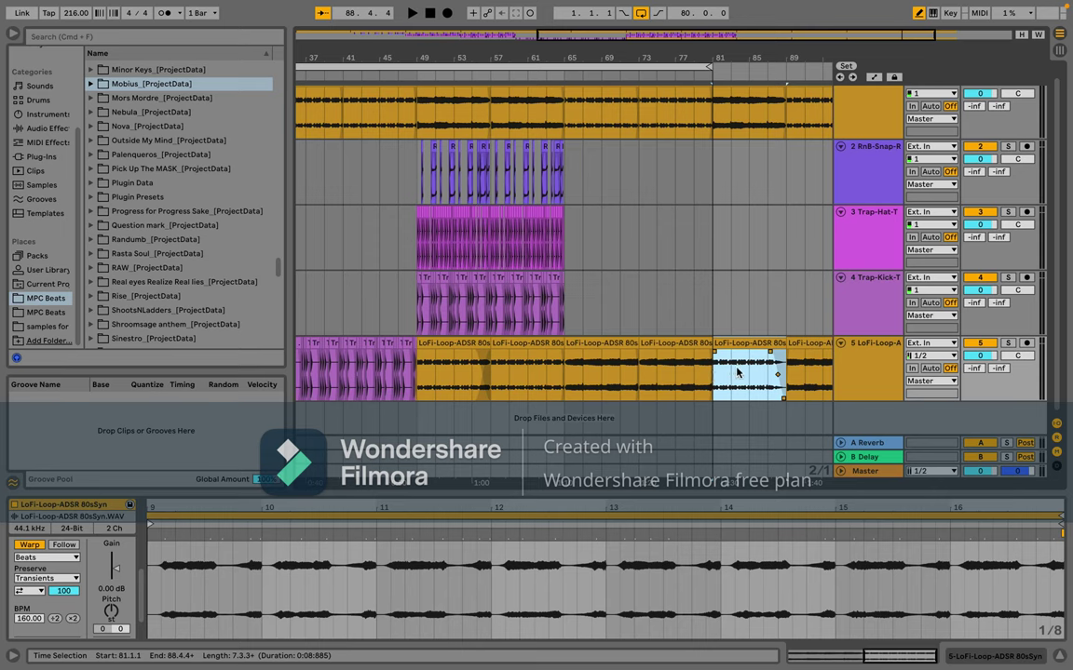
Step: Shorten the fade-out of the bar 81 clip on track 5 and extend the clip's end to 89.1.1
drag(771, 353, 782, 356)
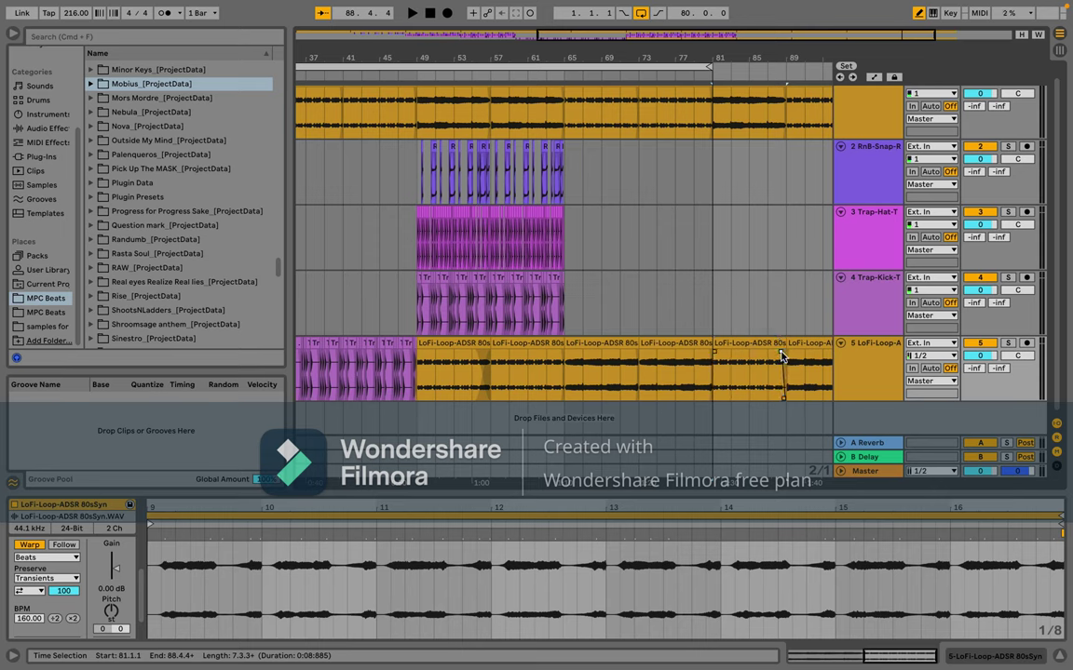
click(789, 355)
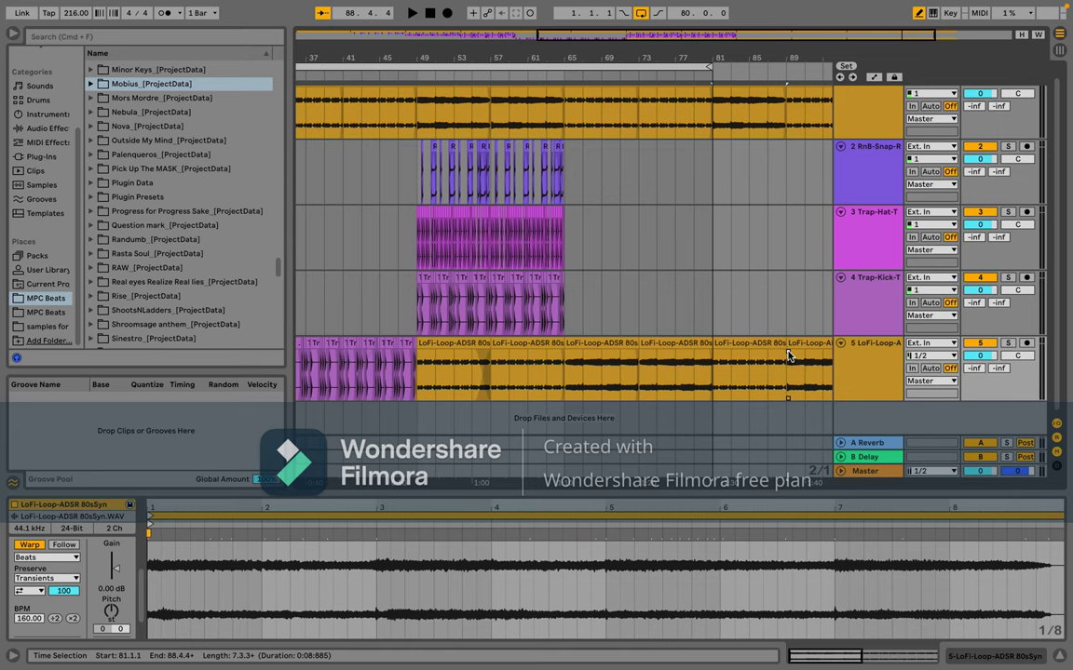
click(787, 352)
scroll(766, 359, up, 5)
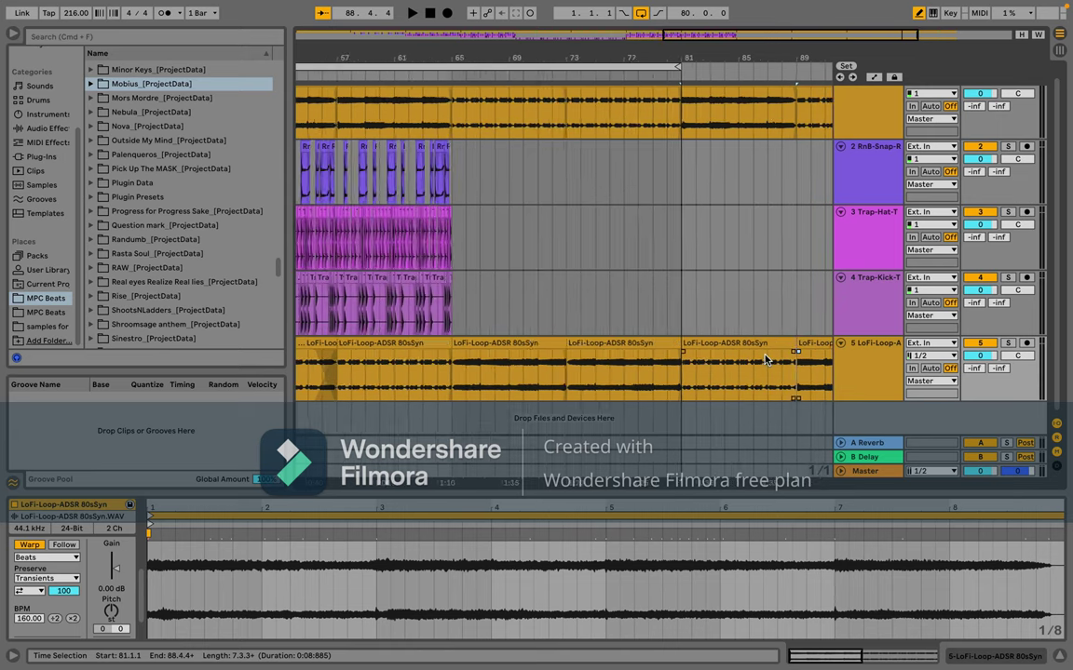
click(808, 354)
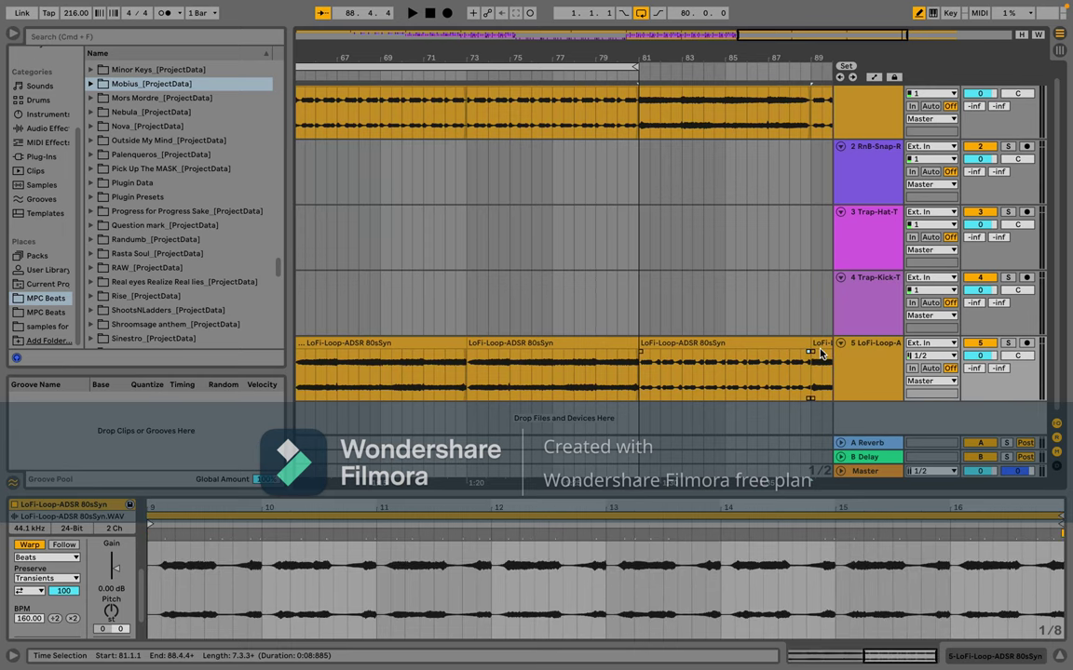
scroll(817, 354, up, 3)
scroll(820, 354, up, 6)
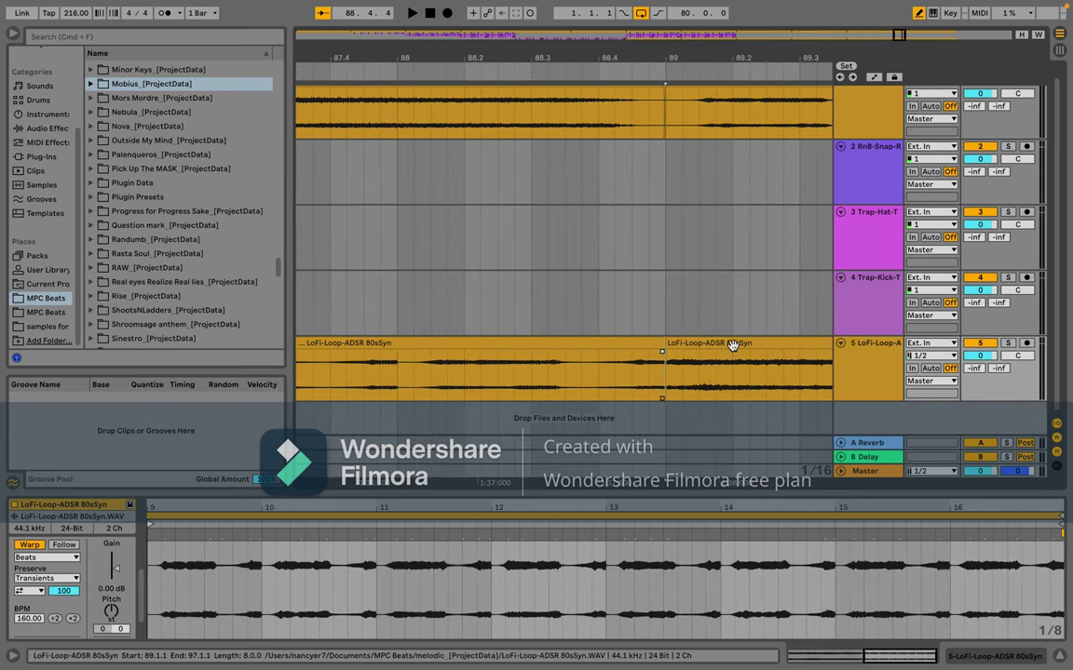
scroll(699, 362, up, 3)
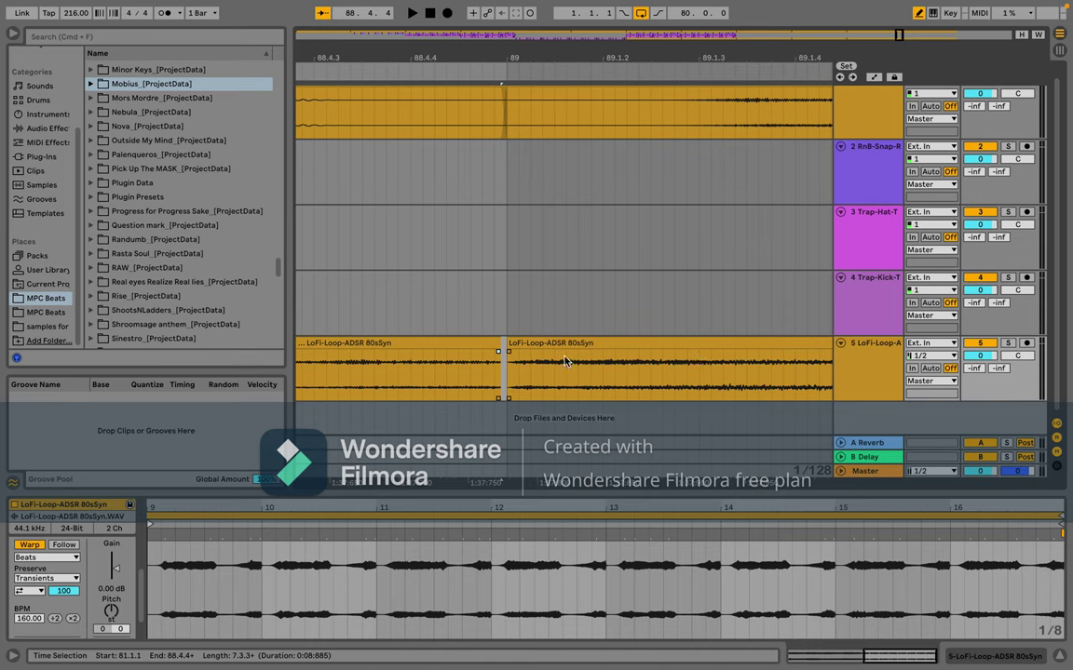
click(500, 352)
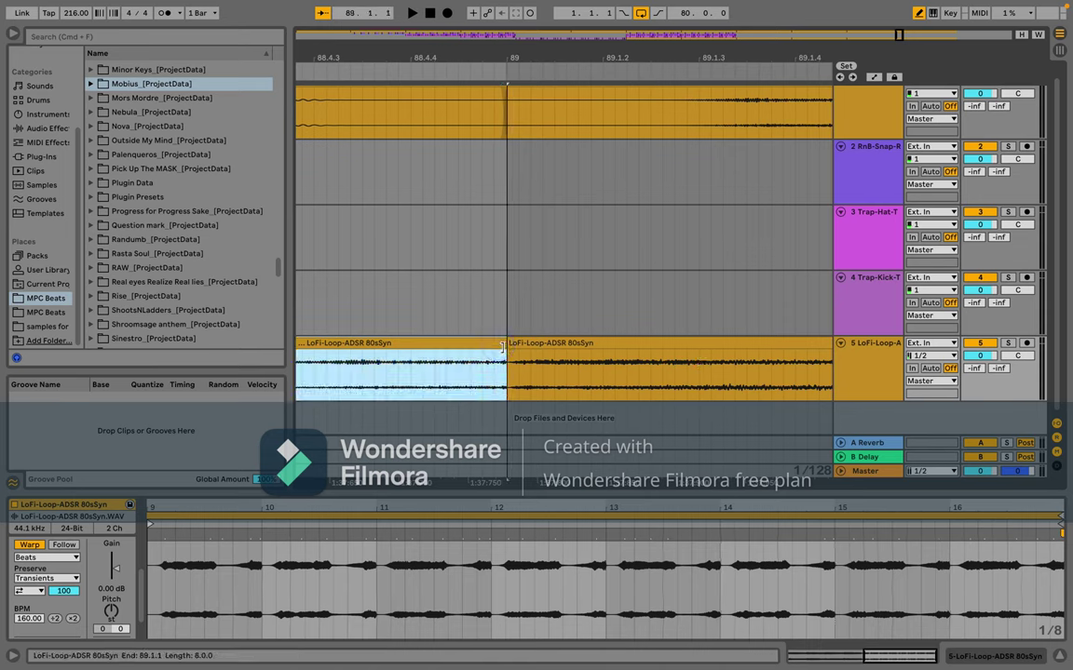
Step: Create a crossfade between the two adjoining clips at bar 89 on track 5 and lengthen it
click(509, 356)
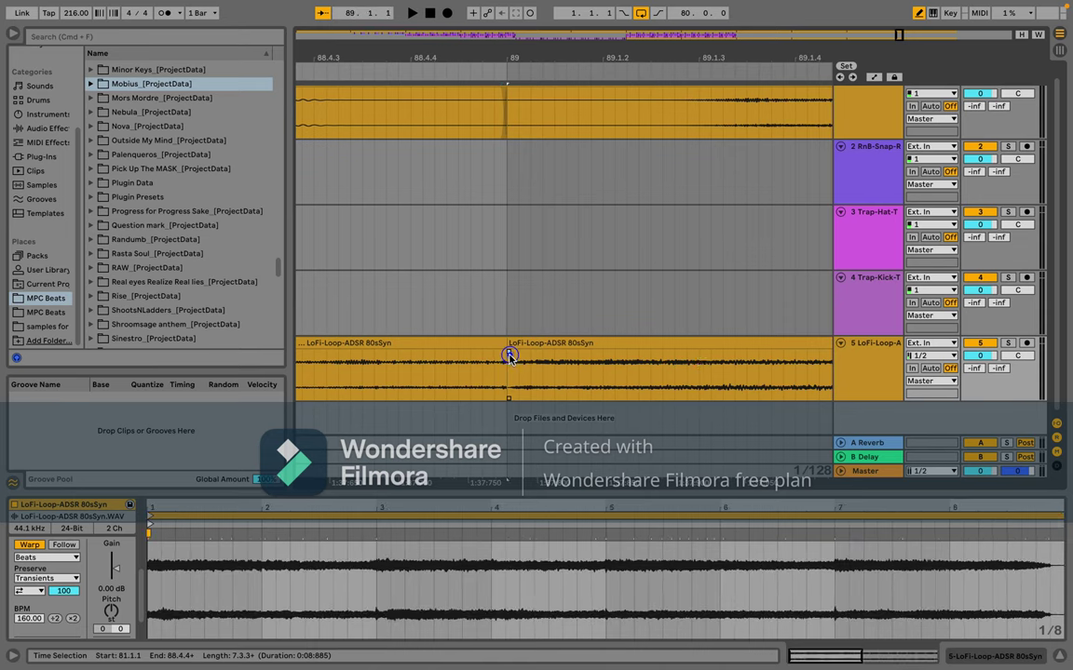
drag(508, 356, 471, 362)
scroll(471, 362, down, 10)
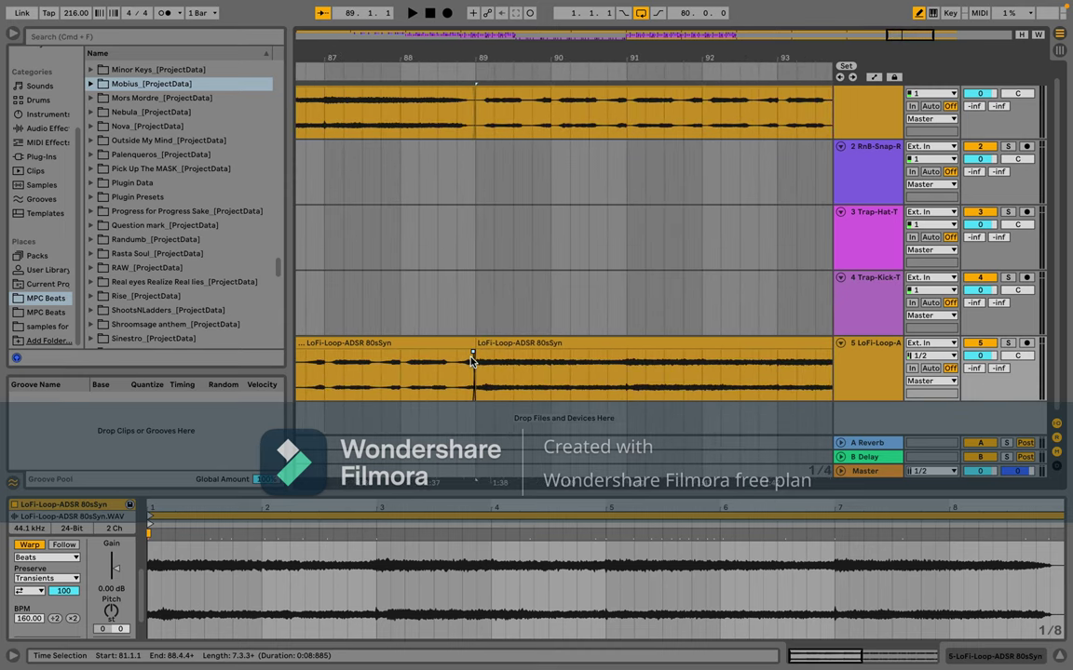
scroll(472, 362, down, 8)
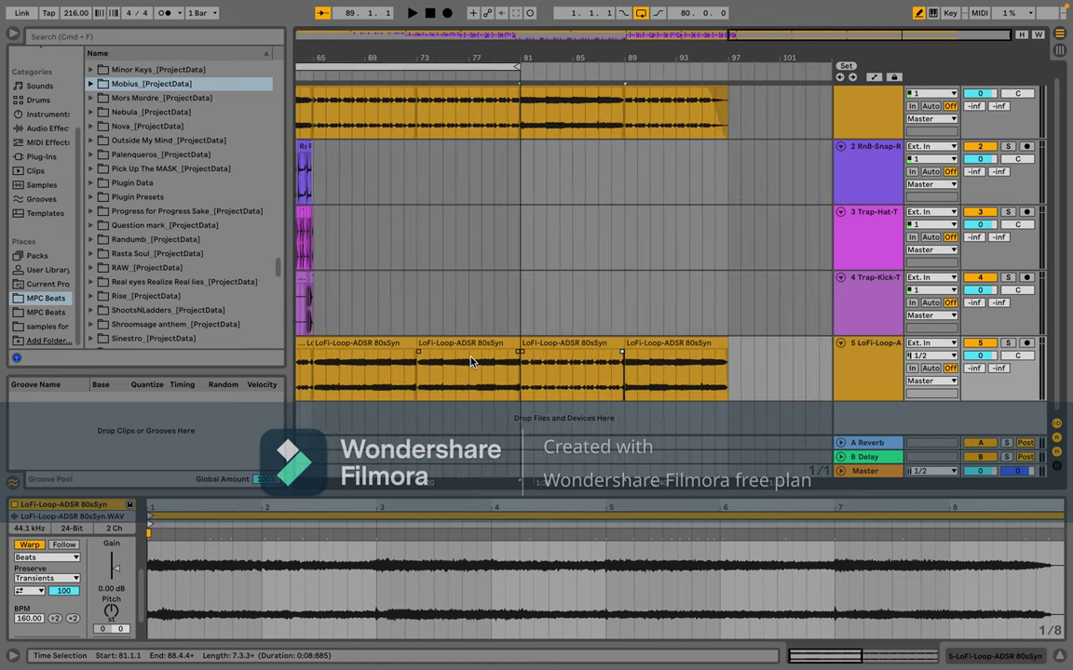
scroll(471, 362, down, 8)
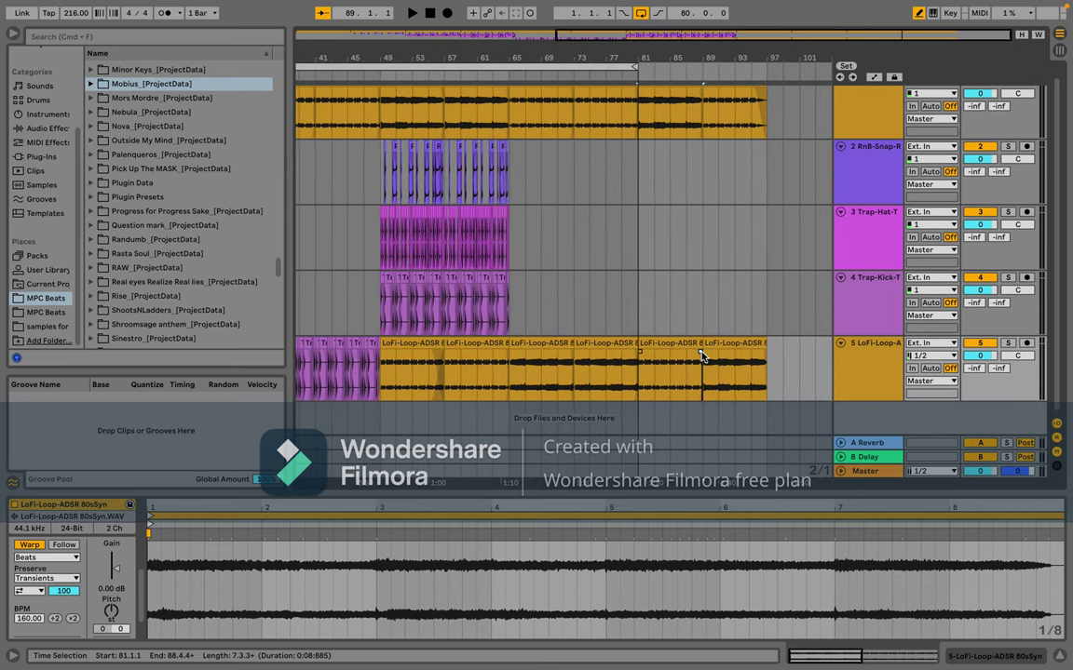
drag(701, 353, 690, 357)
Step: Create a crossfade between the adjoining loop clips at bar 89 on track 1
mouse_move(705, 95)
mouse_move(706, 91)
mouse_down()
mouse_move(684, 93)
mouse_move(708, 99)
mouse_up()
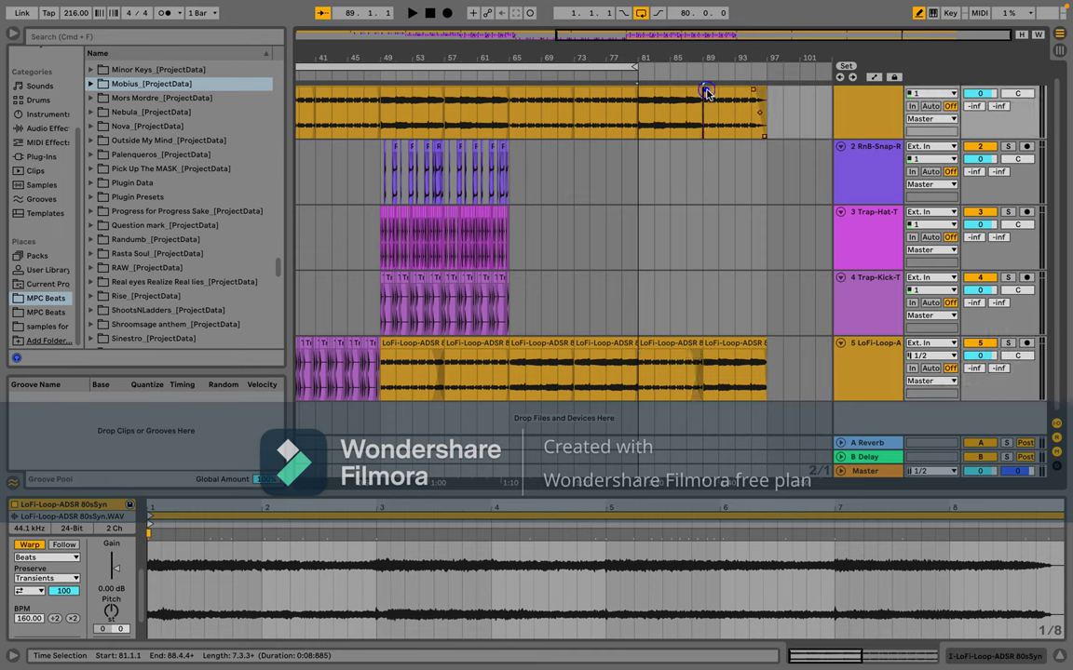
click(710, 93)
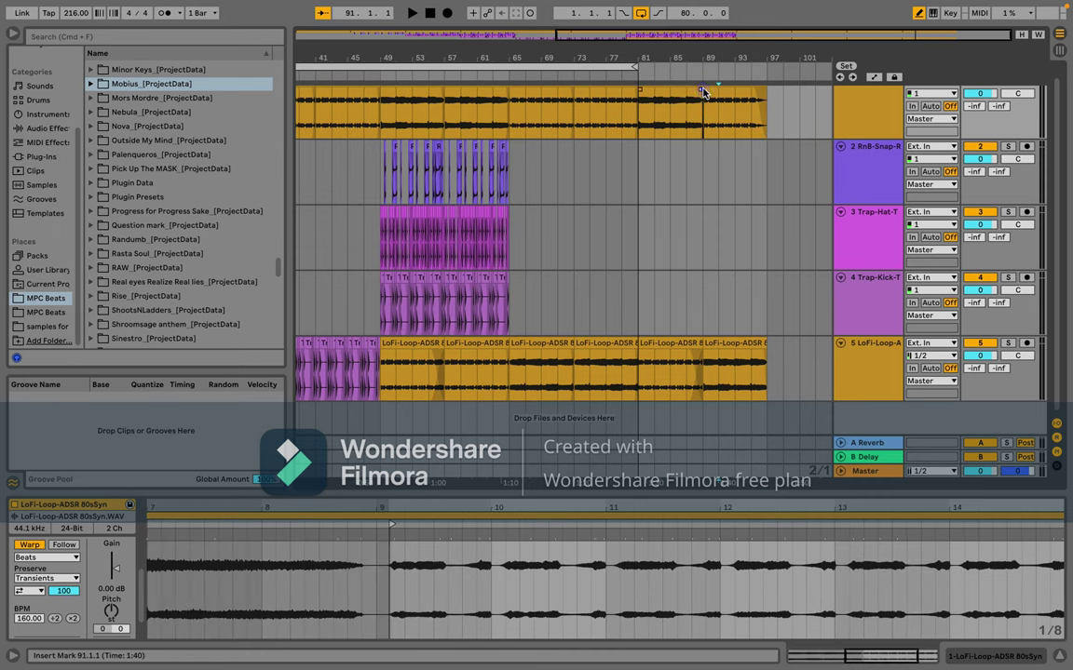
drag(704, 90, 692, 96)
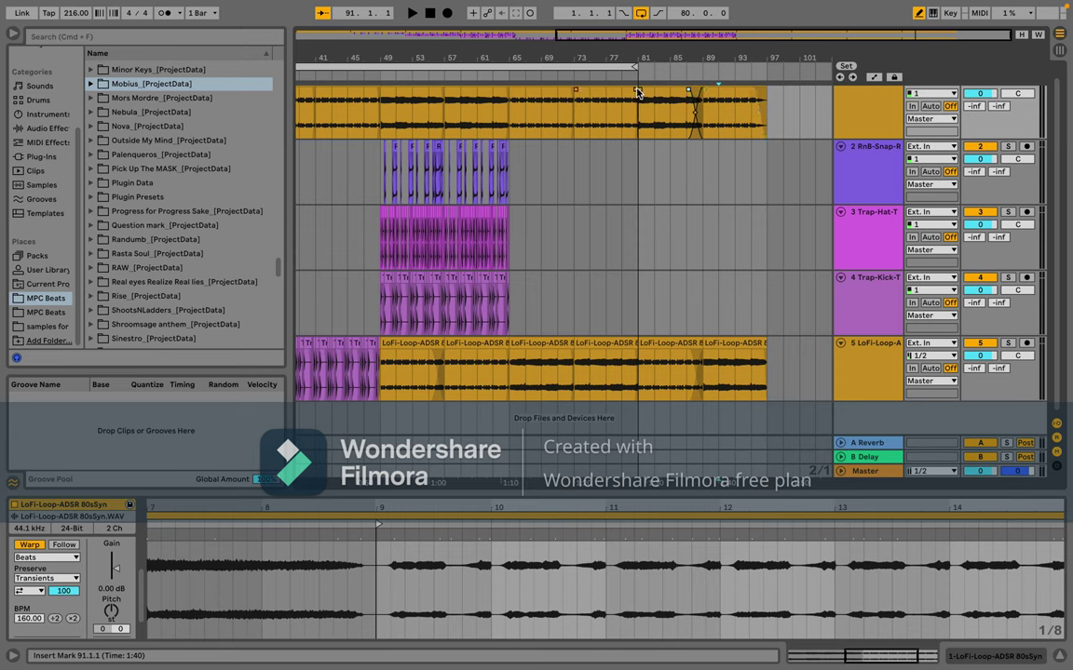
Step: Create a crossfade between the adjoining loop clips at bar 81 on track 1
click(640, 90)
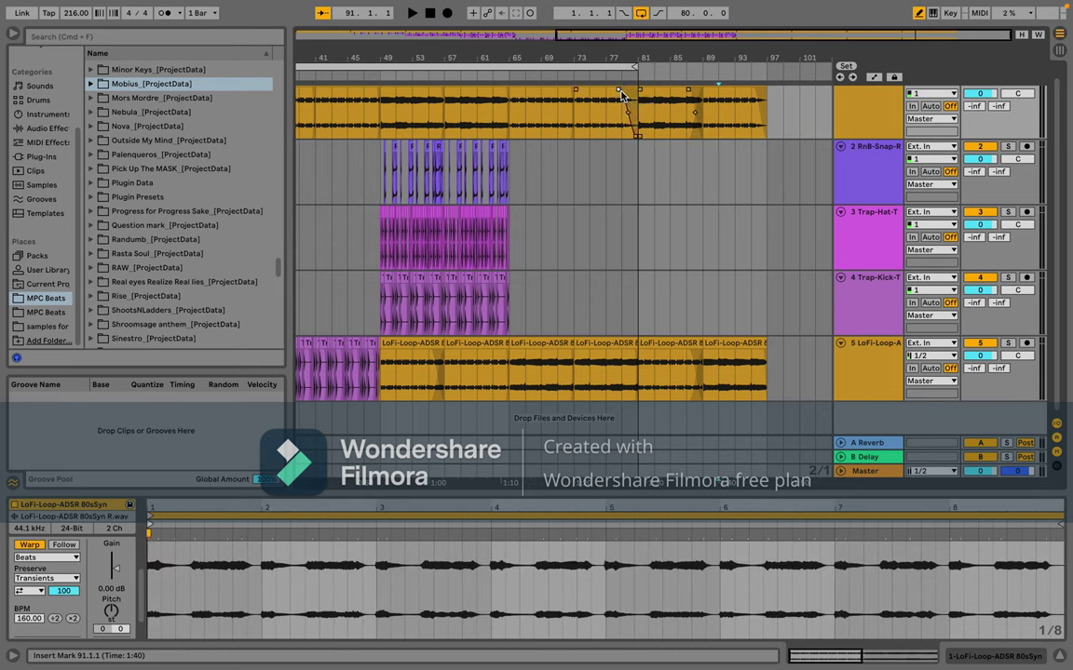
click(643, 90)
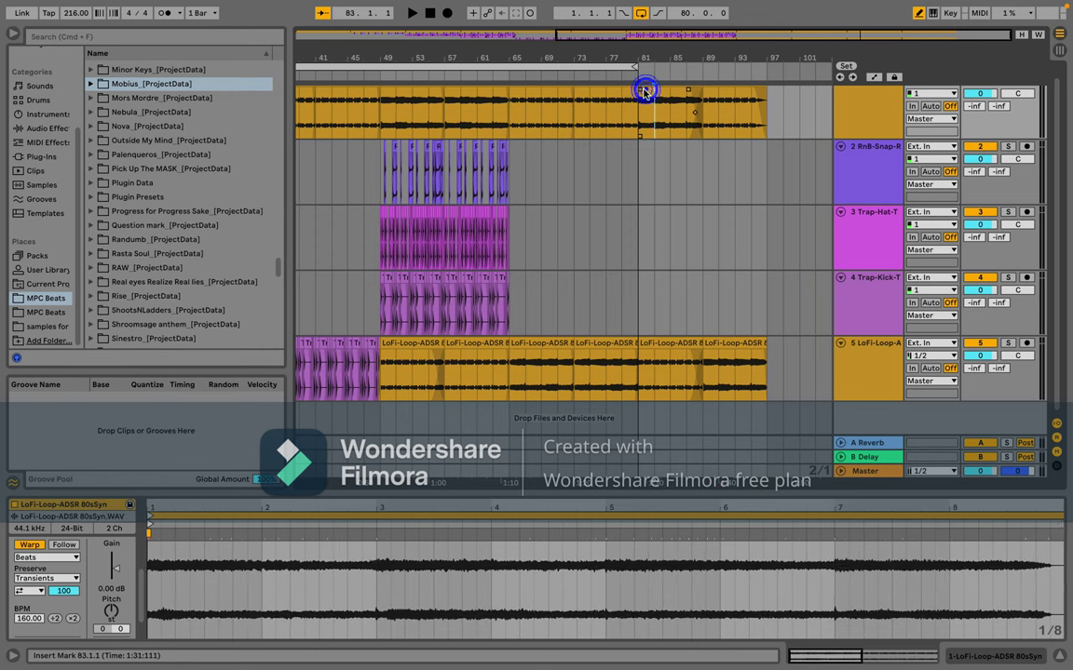
drag(637, 90, 625, 94)
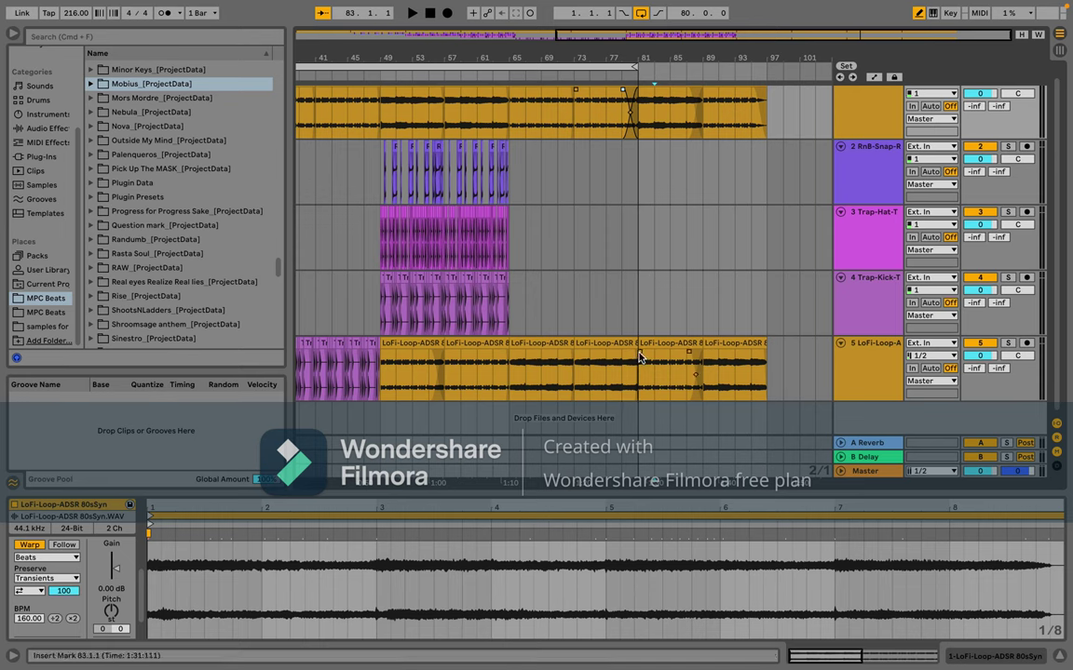
Step: Create a crossfade between the adjoining loop clips at bar 81 on track 5
click(638, 356)
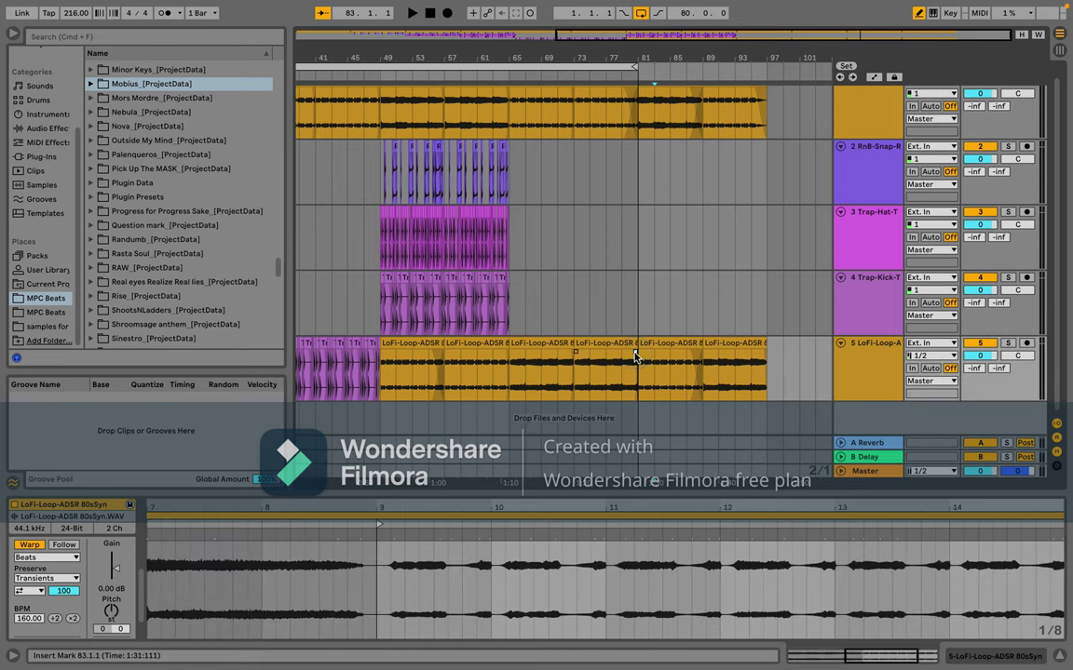
click(639, 356)
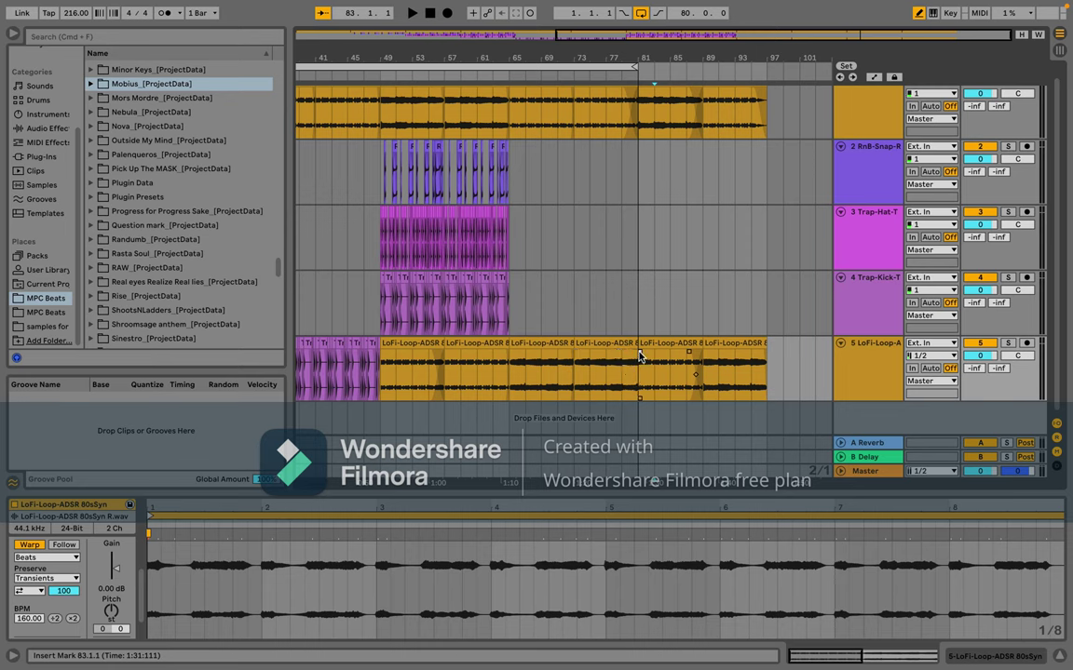
click(639, 356)
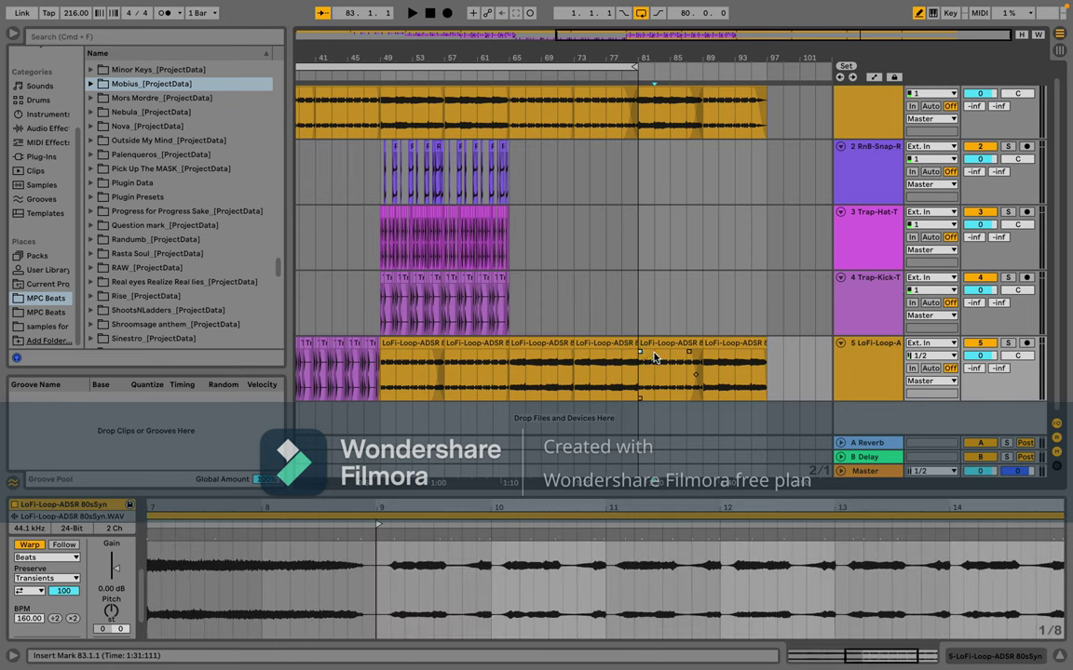
click(639, 354)
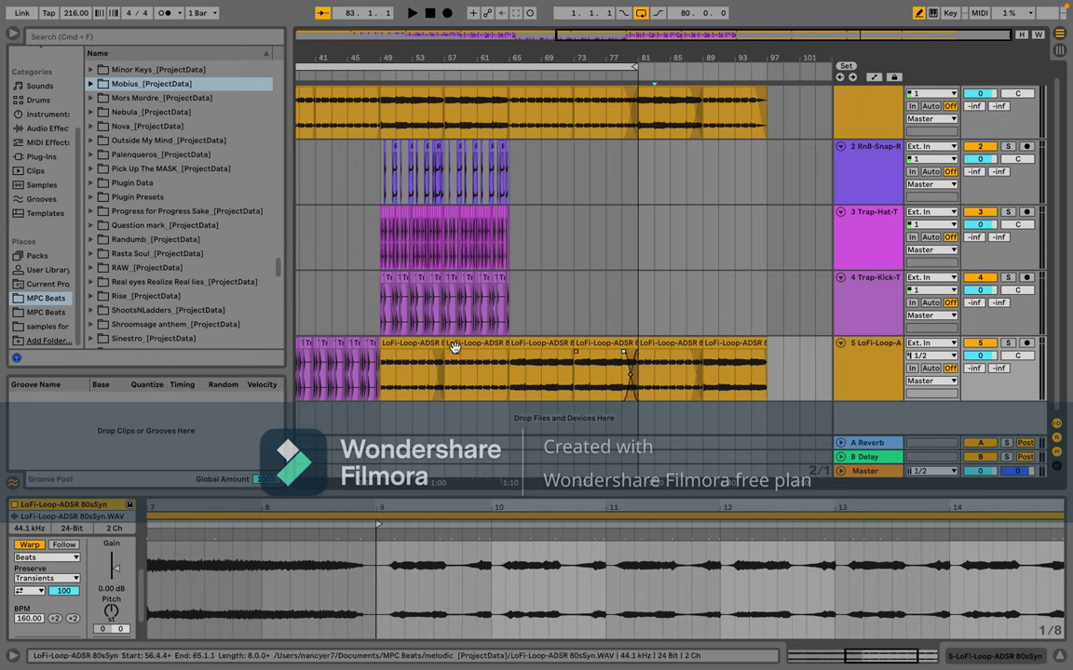
Step: Extend the arrangement loop to 96 bars and copy the snap, hat and kick clips from bars 49–65 to bar 81
click(634, 70)
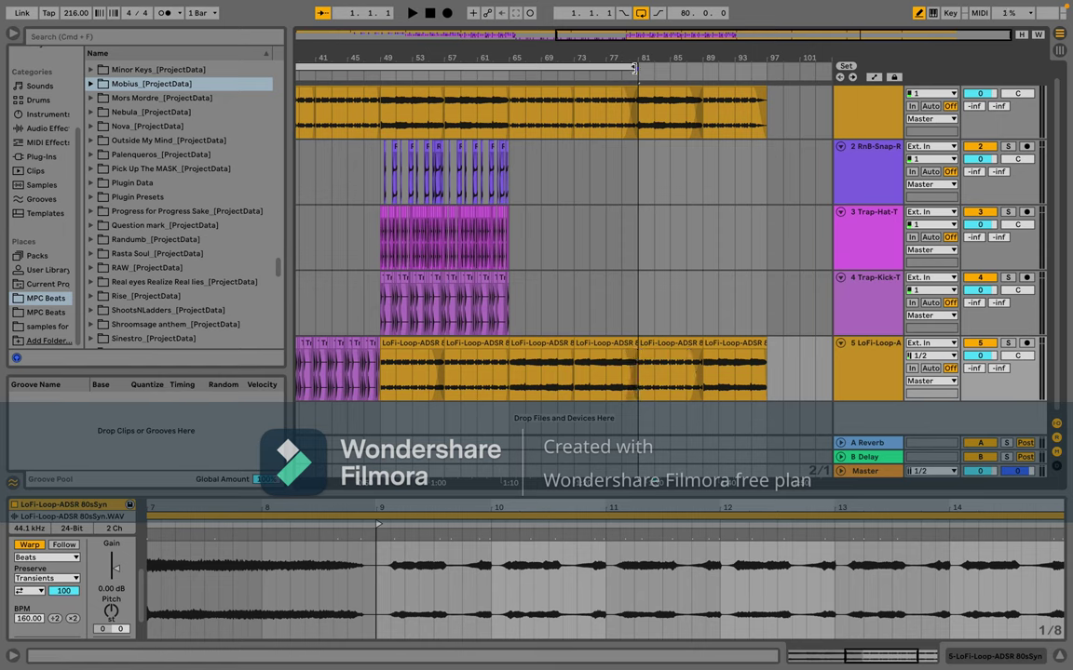
drag(634, 70, 689, 82)
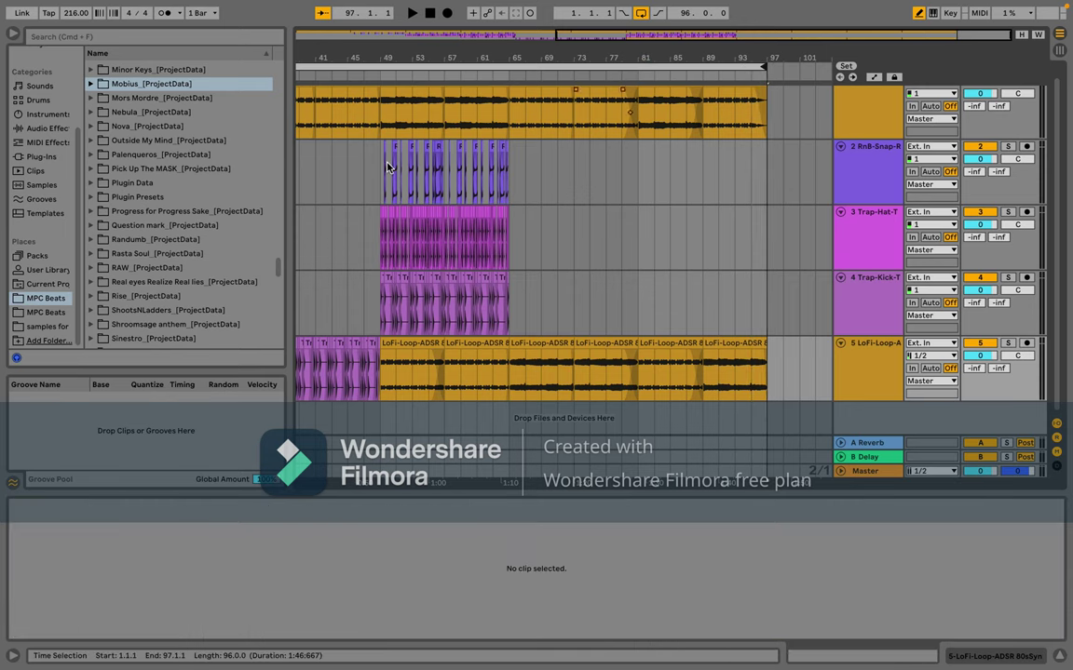
drag(380, 165, 507, 296)
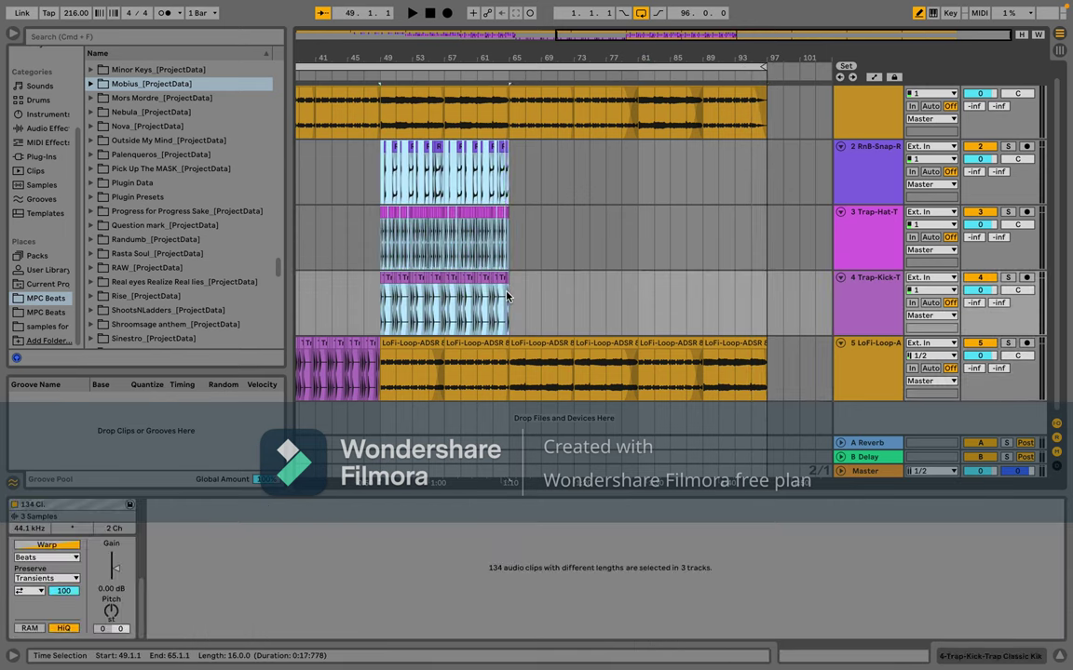
click(640, 178)
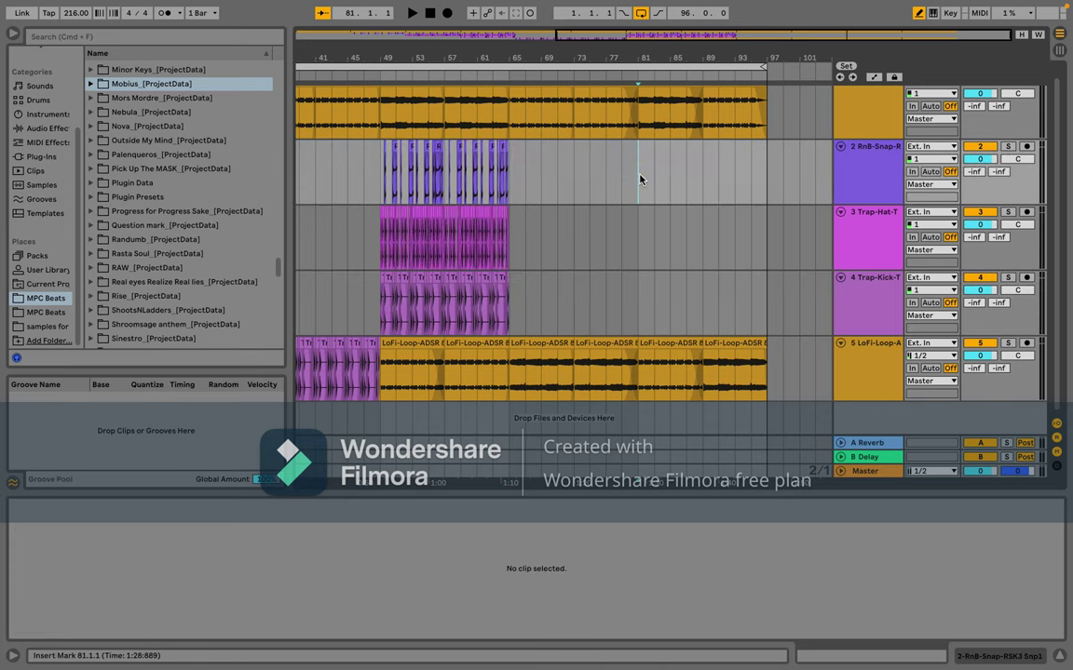
key(super+v)
key(minus)
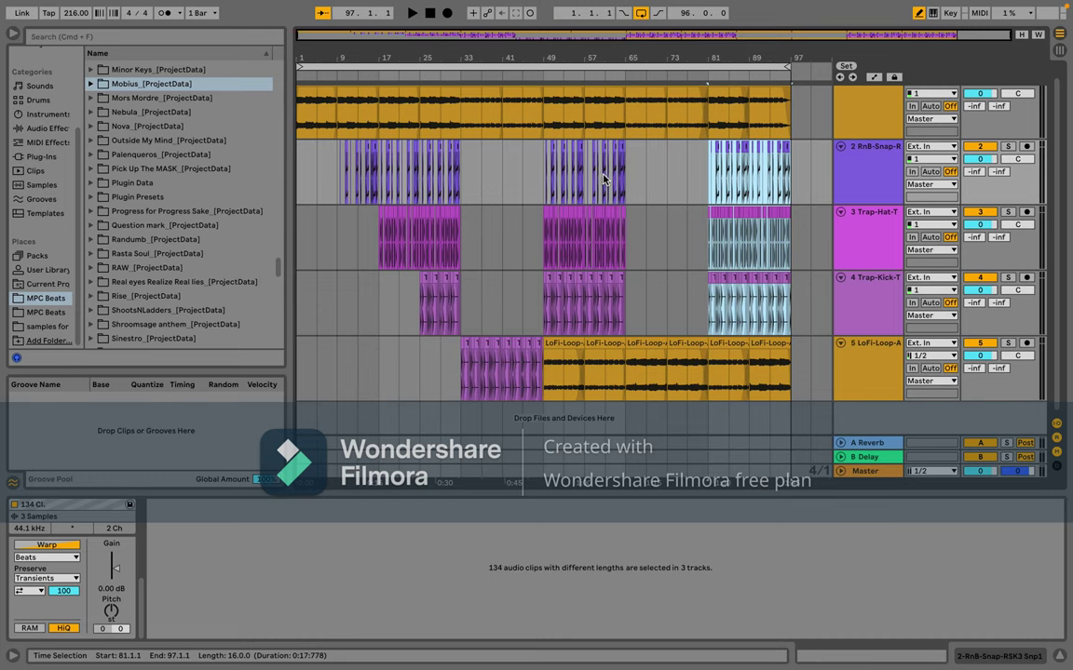
Step: Find the Trap-Cymbal-TR OV Cymbal sample in the second MPC Beats folder and place it at bar 1 on a new track
scroll(136, 82, up, 10)
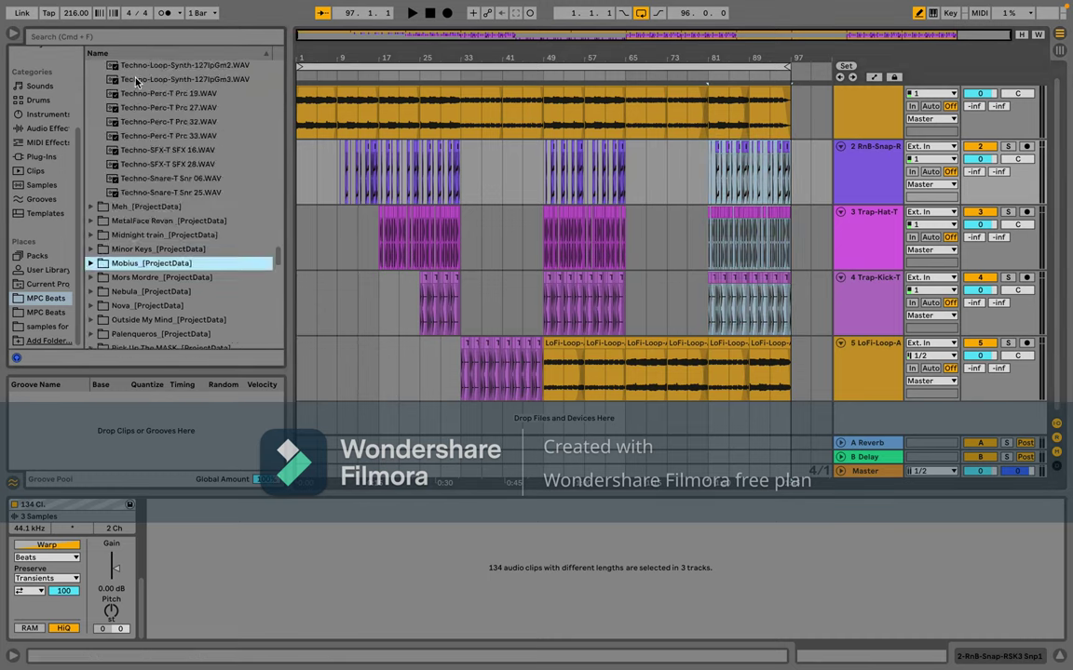
scroll(136, 82, up, 15)
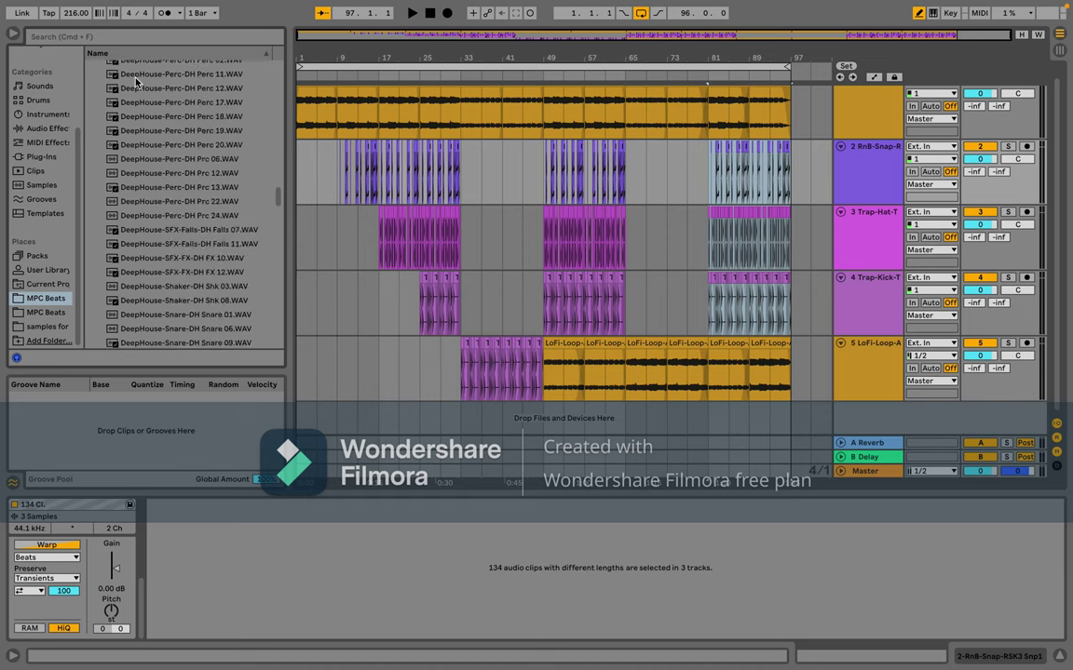
scroll(136, 82, up, 10)
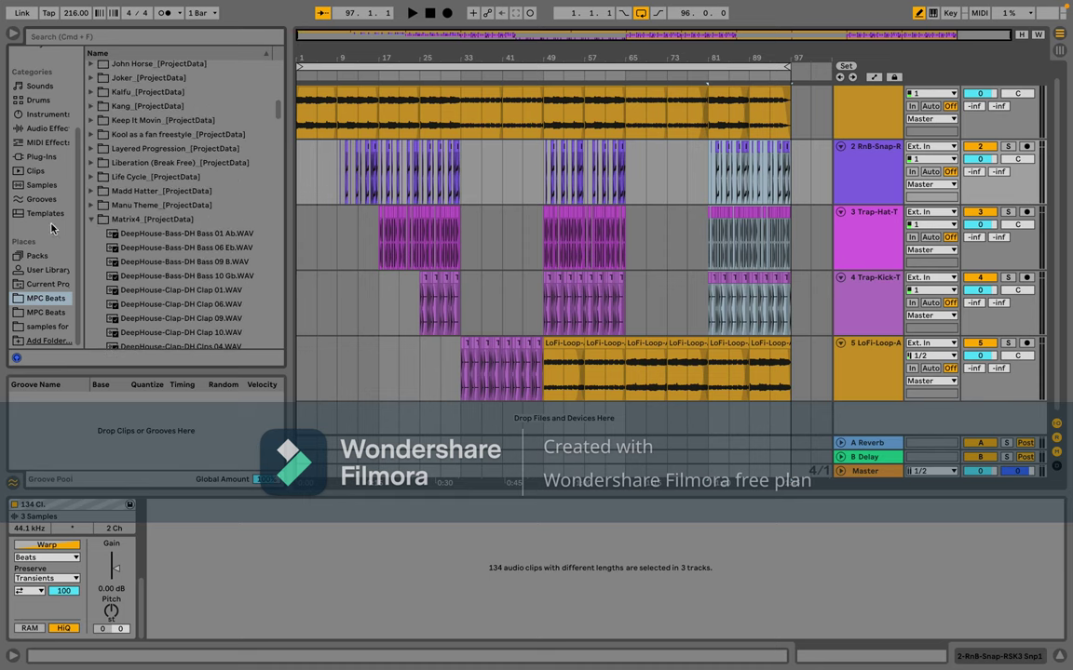
click(46, 313)
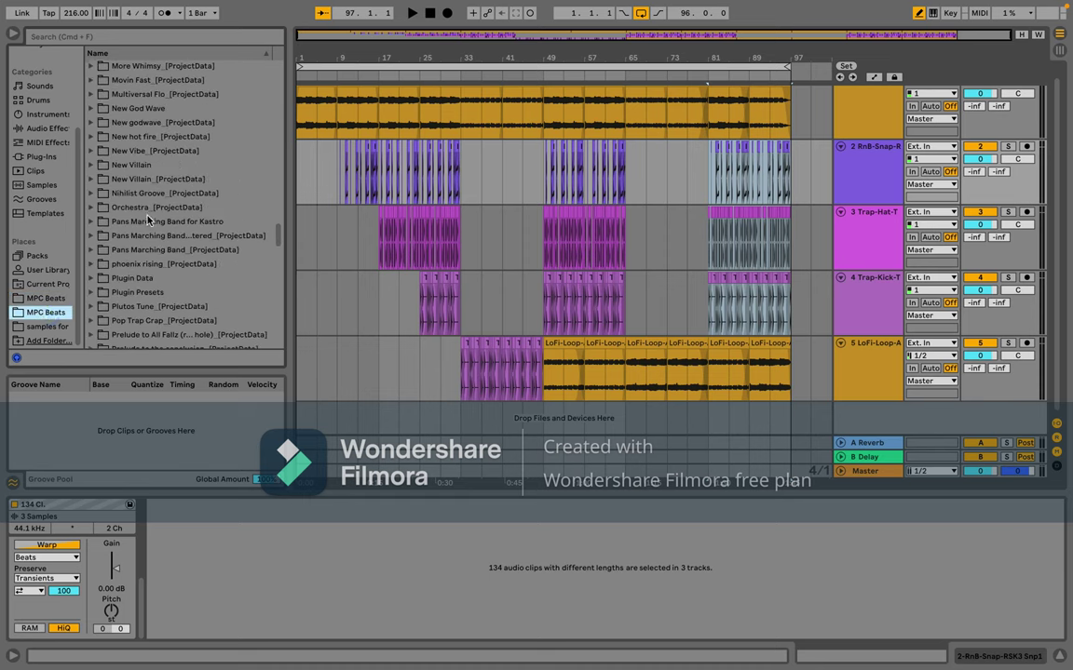
scroll(147, 218, up, 1)
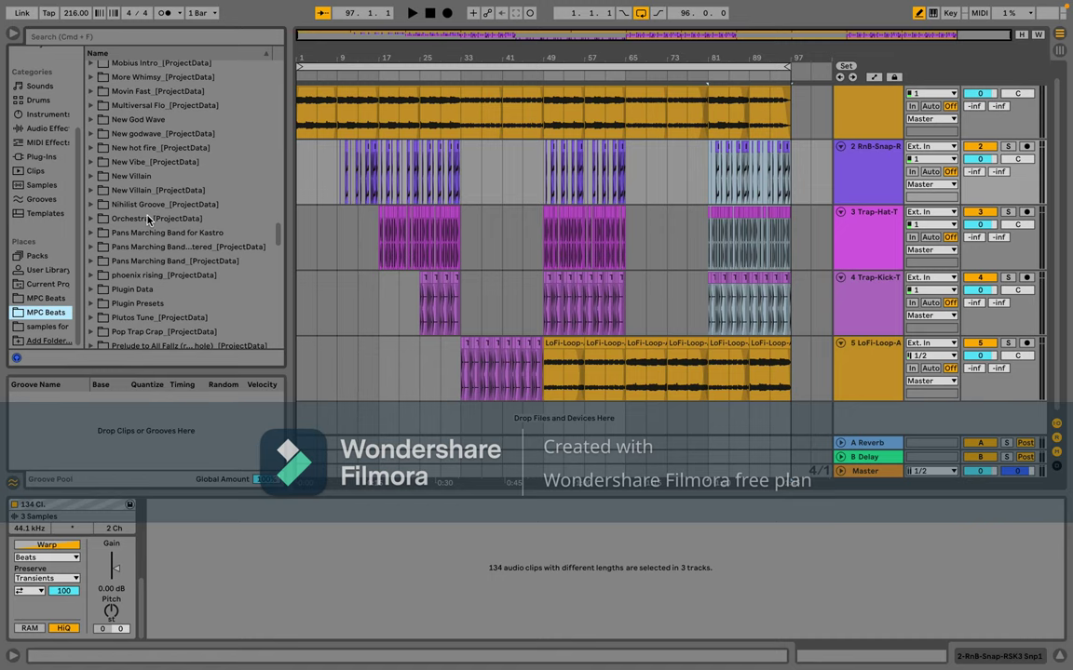
scroll(147, 219, down, 2)
scroll(147, 220, up, 1)
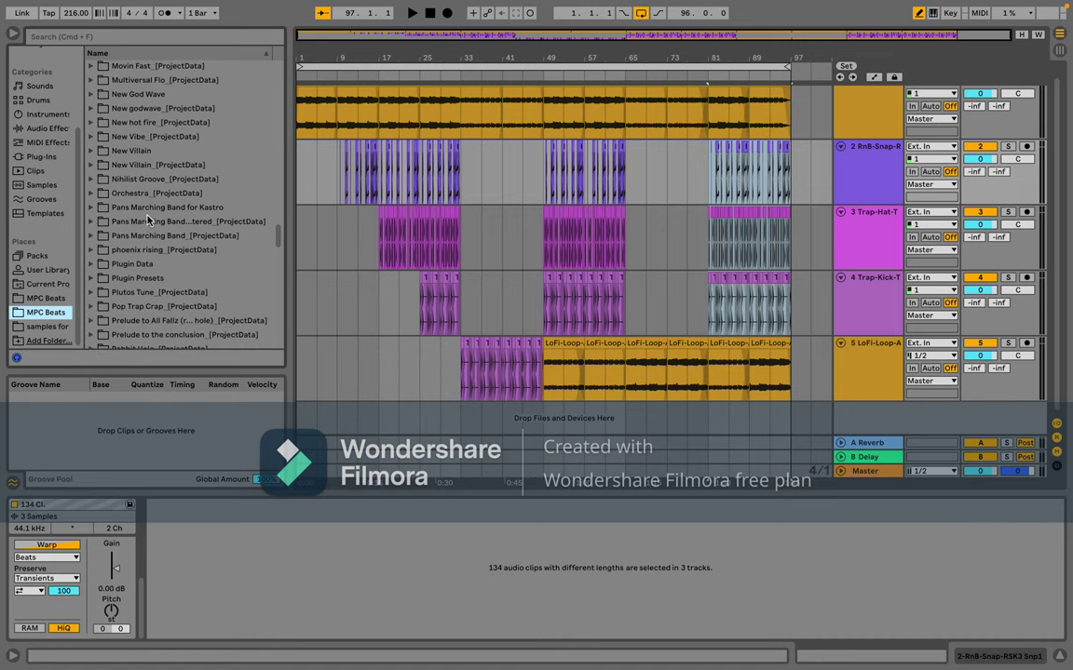
scroll(147, 220, up, 5)
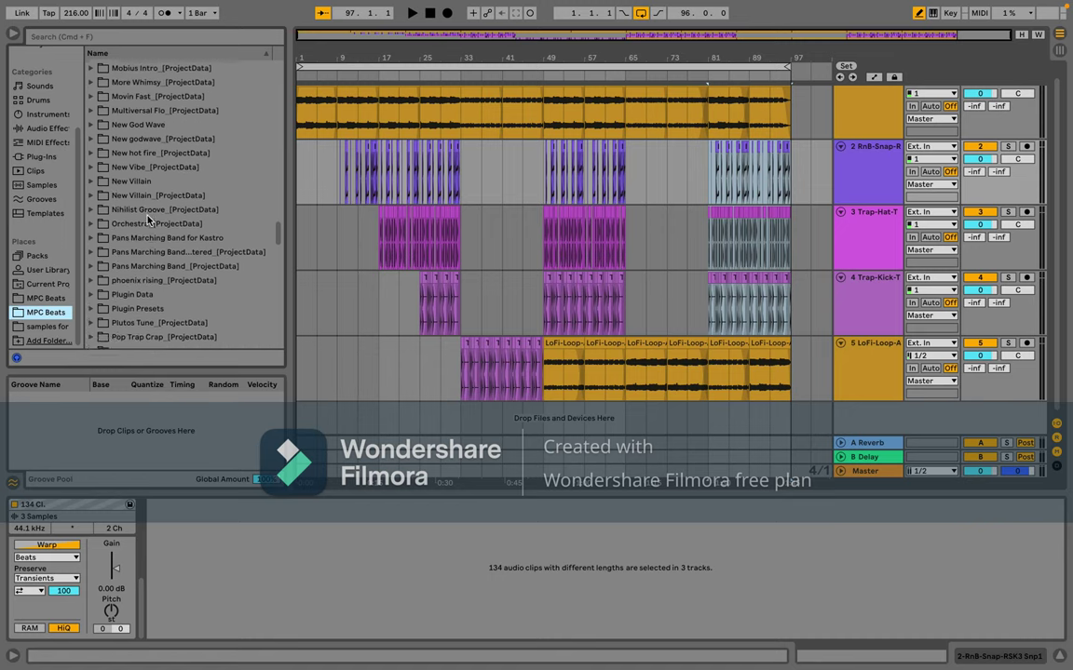
scroll(147, 220, up, 15)
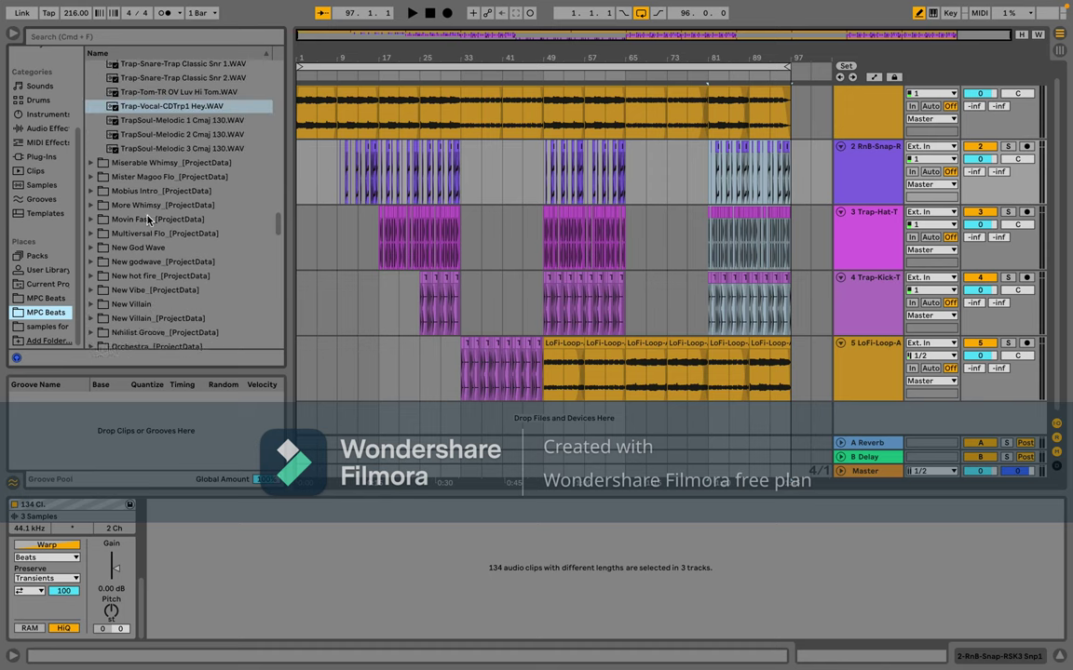
scroll(147, 219, up, 3)
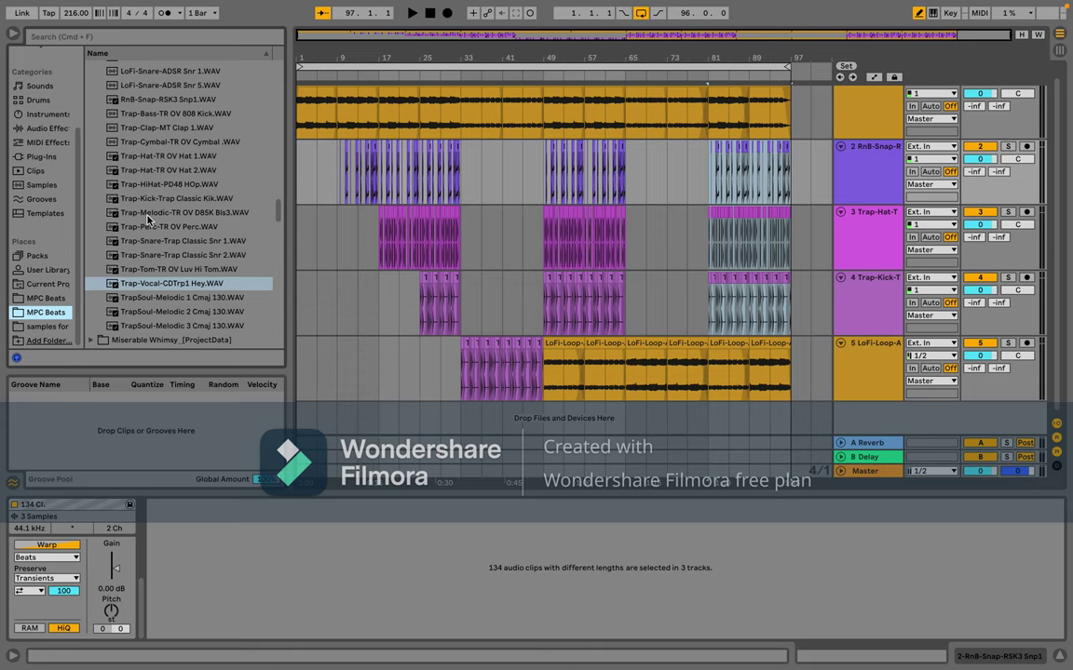
click(158, 142)
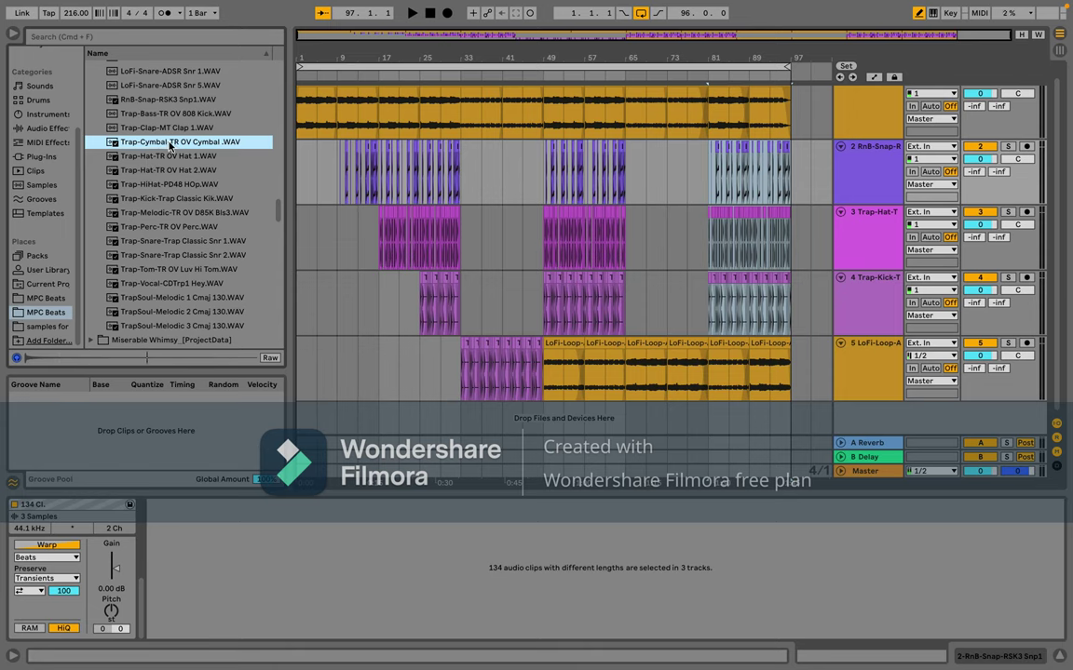
click(337, 359)
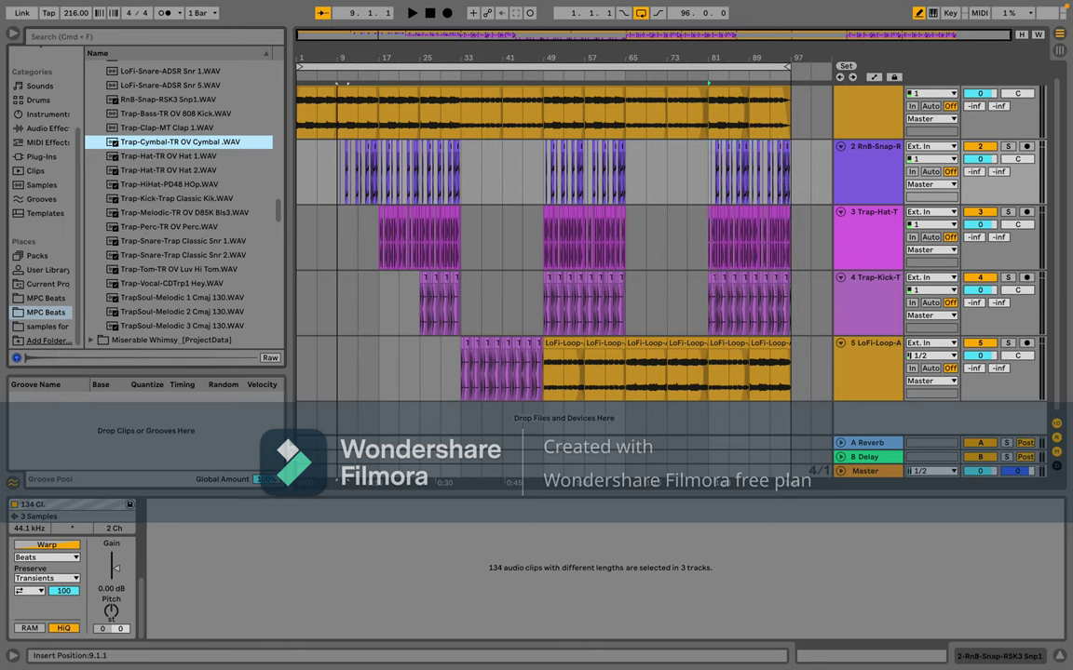
drag(294, 428, 296, 426)
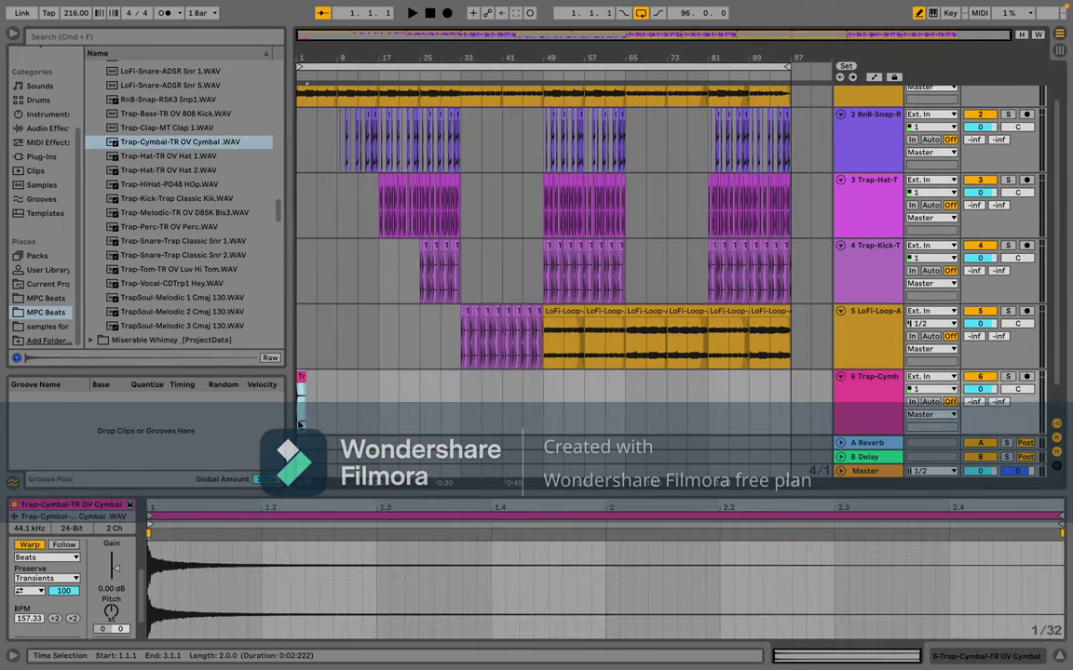
Step: Reverse the cymbal clip on track 6 and raise its gain to 21.5 dB
scroll(104, 596, down, 2)
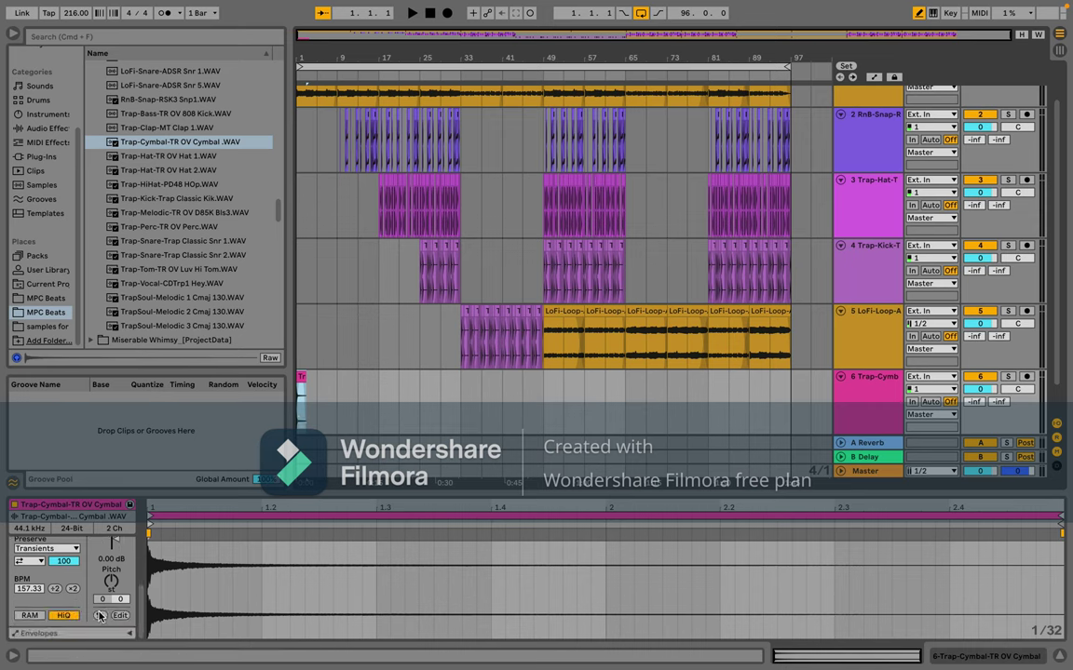
click(99, 617)
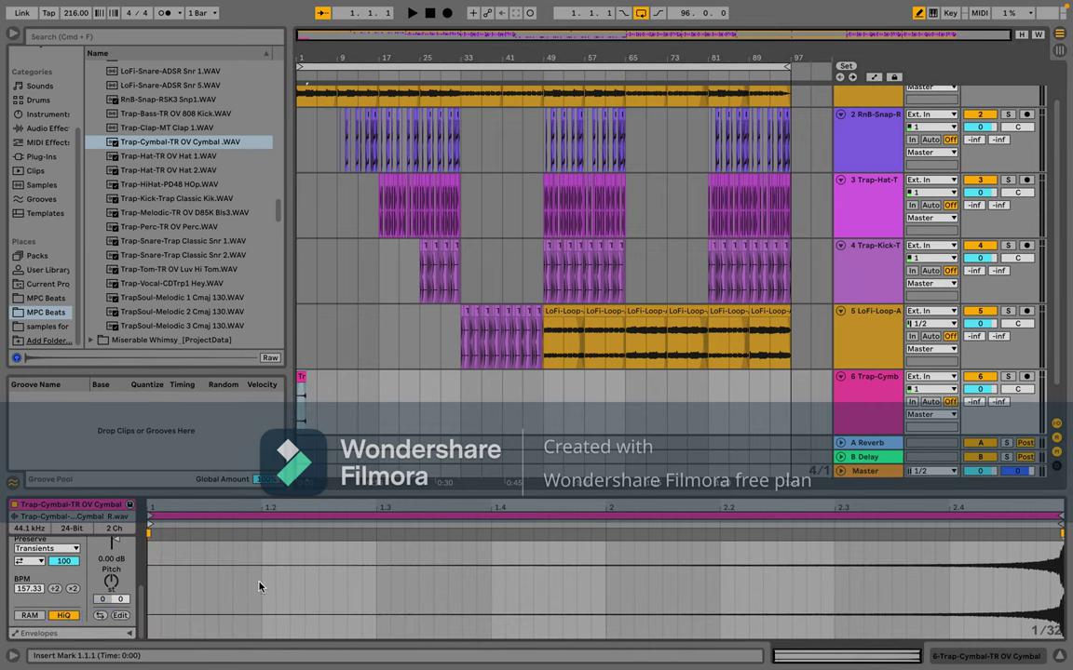
scroll(113, 598, up, 2)
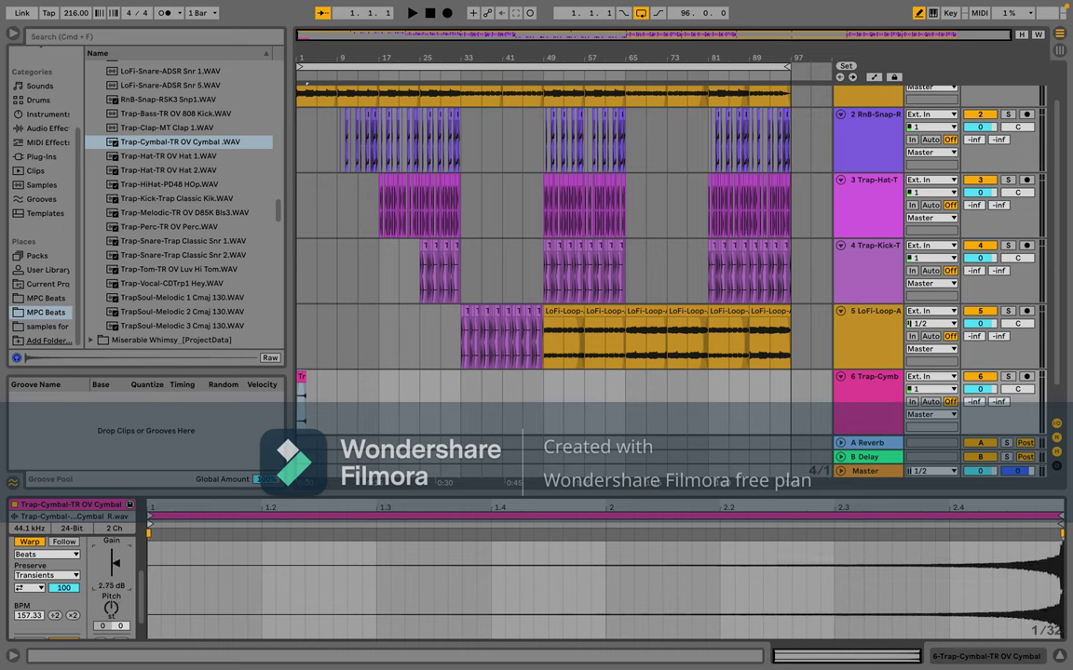
drag(114, 566, 114, 551)
Step: Solo the cymbal track and transpose the reversed clip to +2 semitones while auditioning it
key(space)
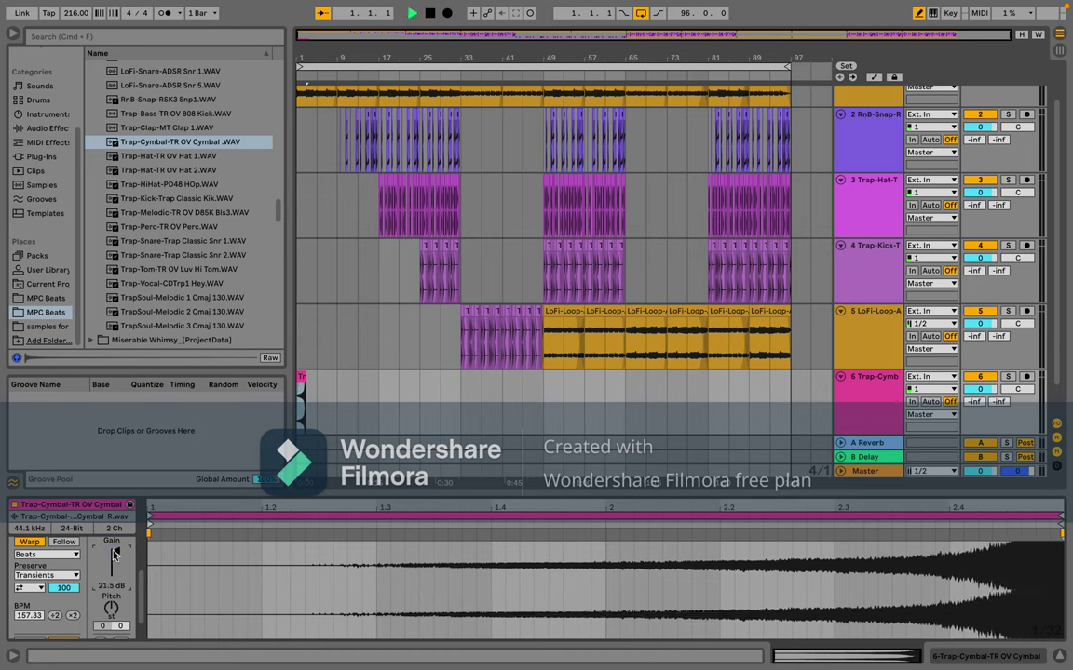
click(1008, 376)
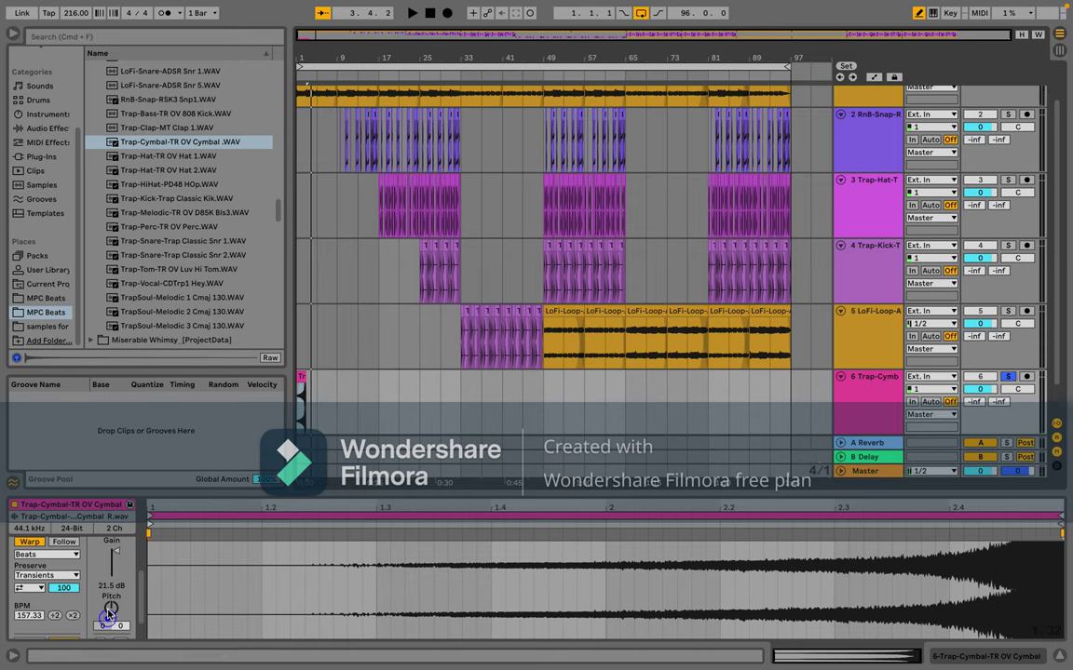
drag(111, 608, 110, 619)
key(space)
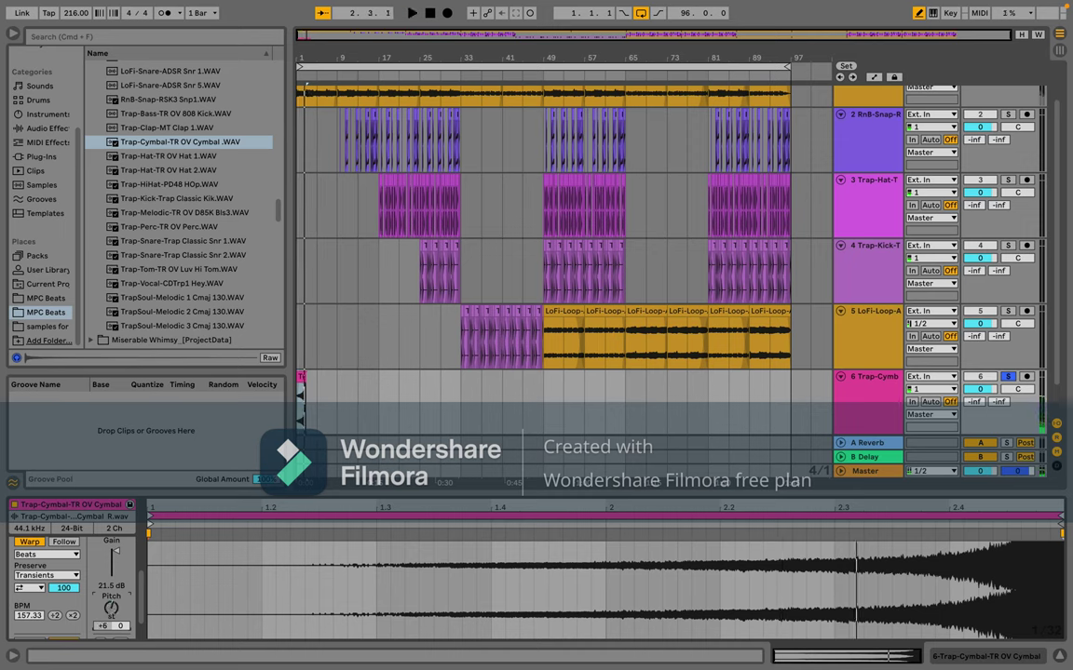
drag(111, 619, 110, 612)
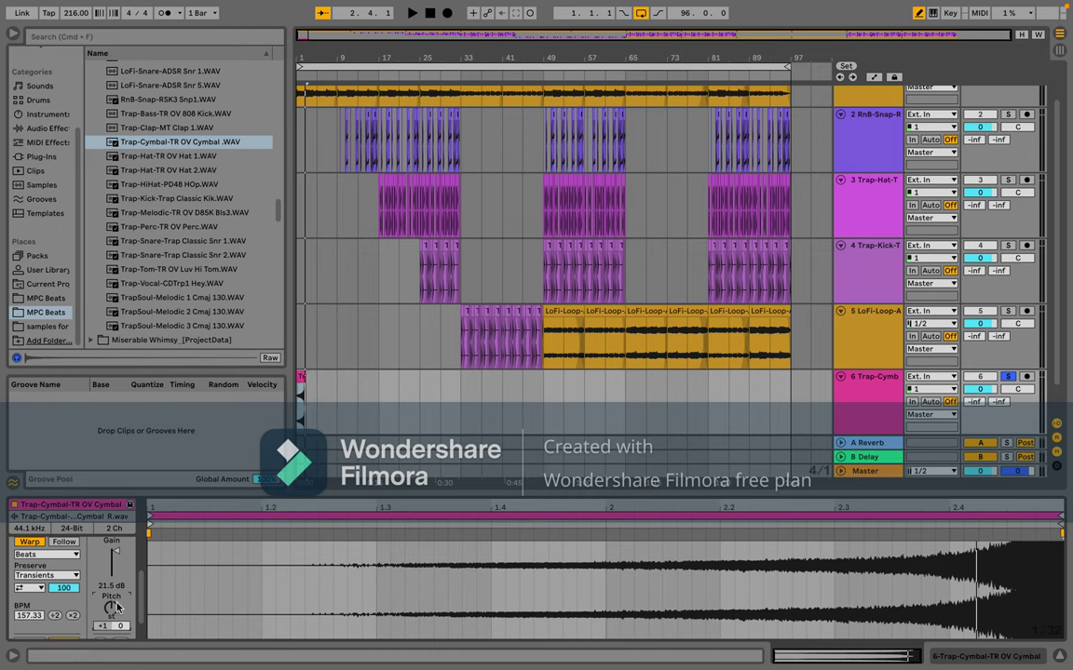
scroll(119, 605, down, 3)
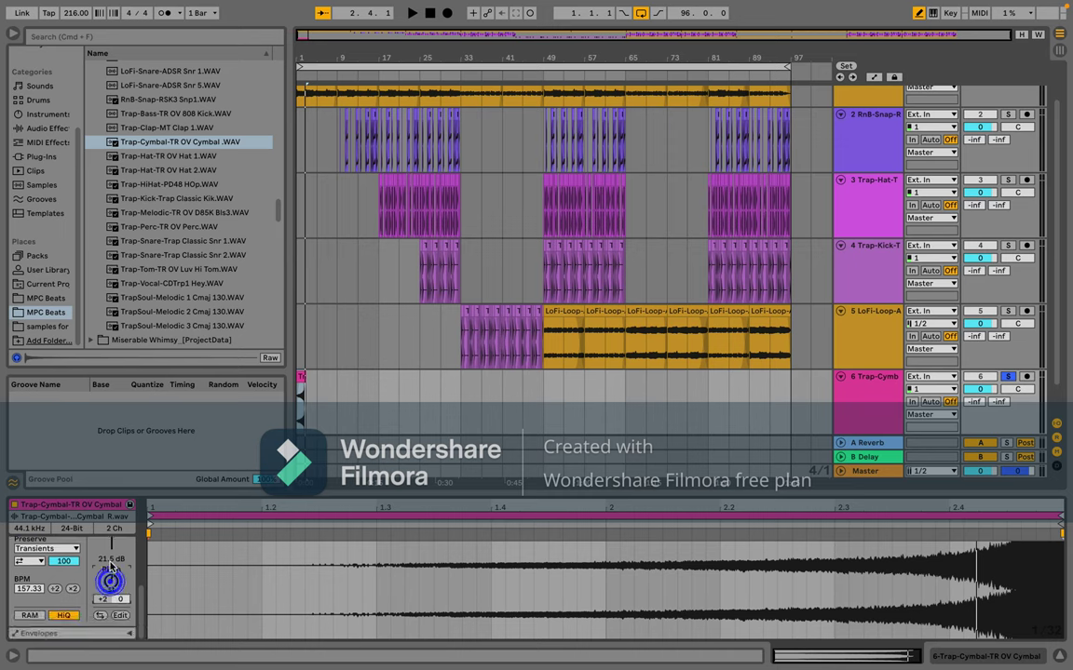
Step: Lower the reversed cymbal clip's gain to 18.0 dB
scroll(111, 572, up, 2)
drag(114, 554, 113, 569)
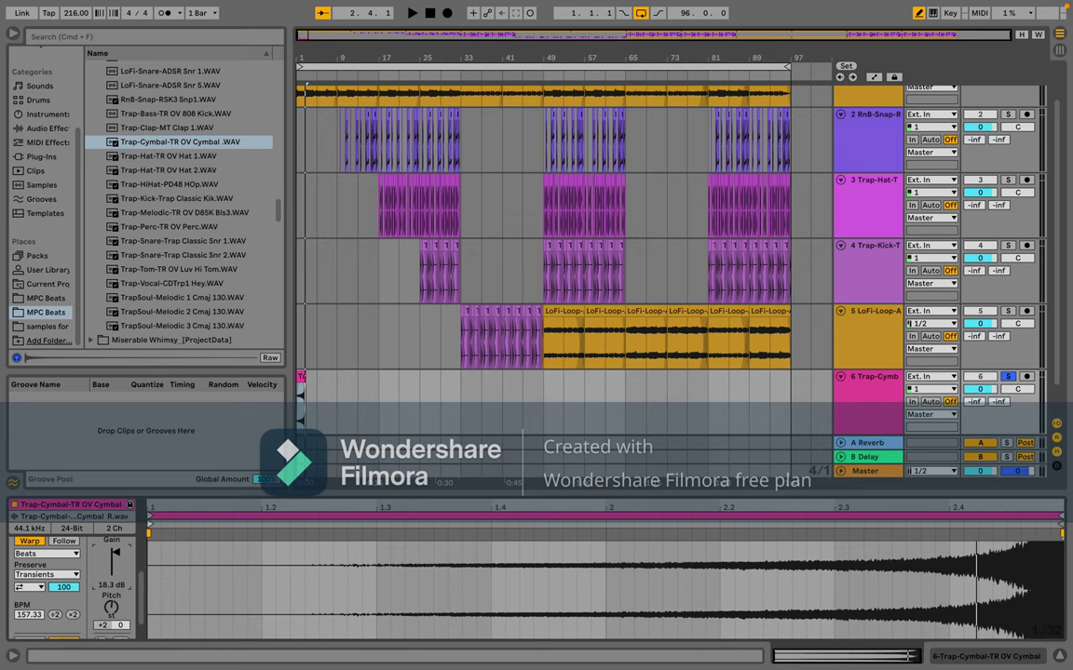
drag(113, 569, 114, 570)
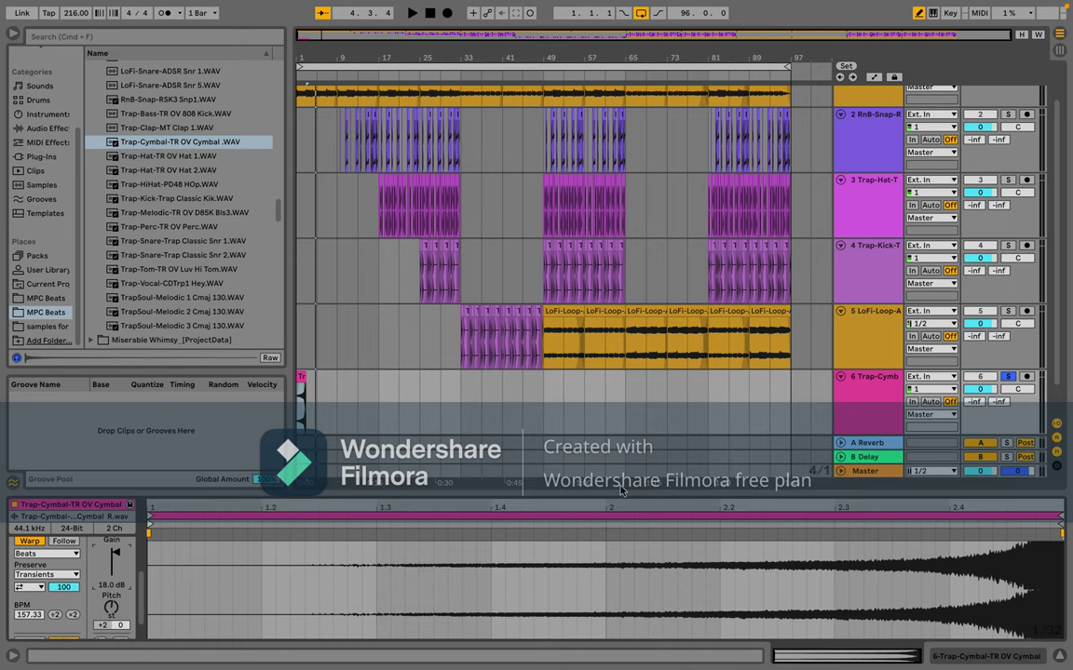
Step: Add the Erosion Hiss preset from the Drive & Color effects to the cymbal track and audition it
click(840, 400)
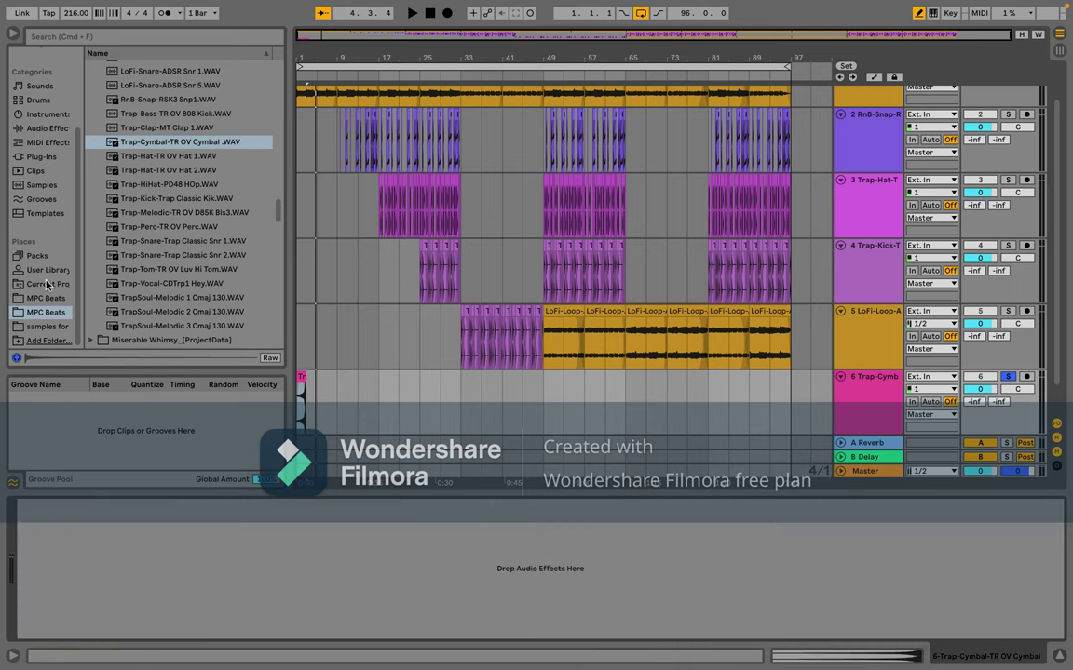
click(45, 128)
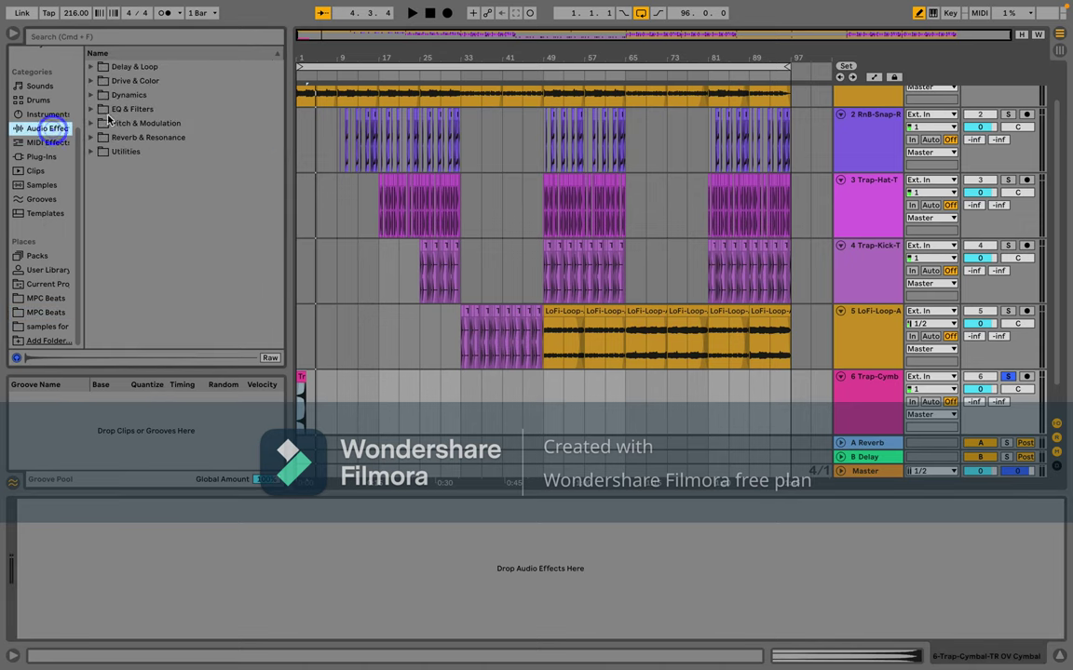
click(91, 81)
click(97, 95)
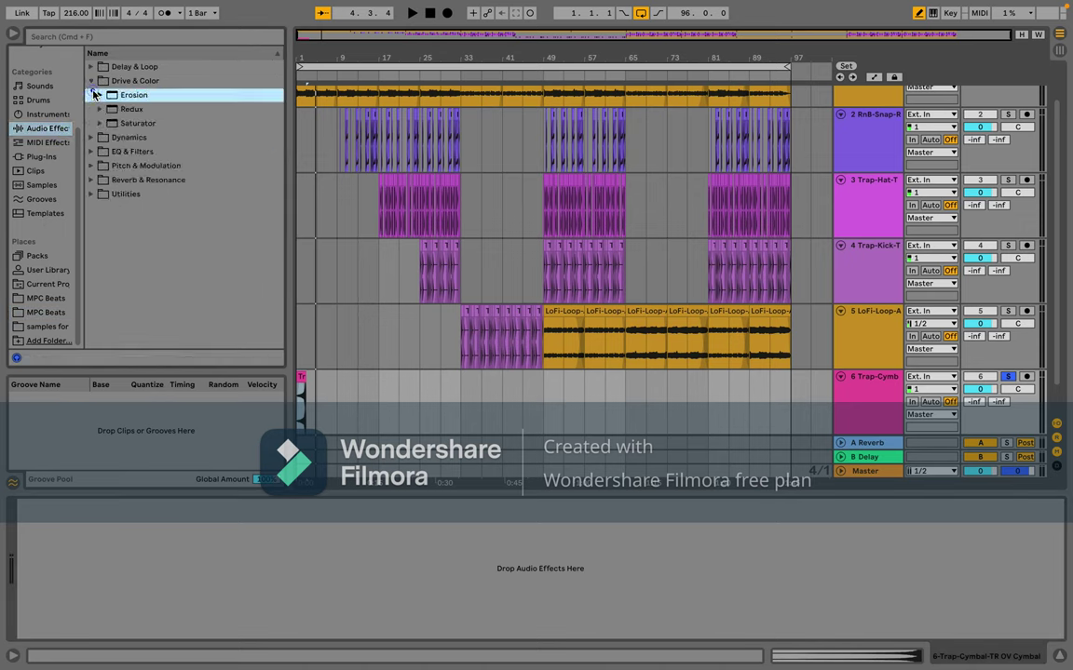
click(98, 95)
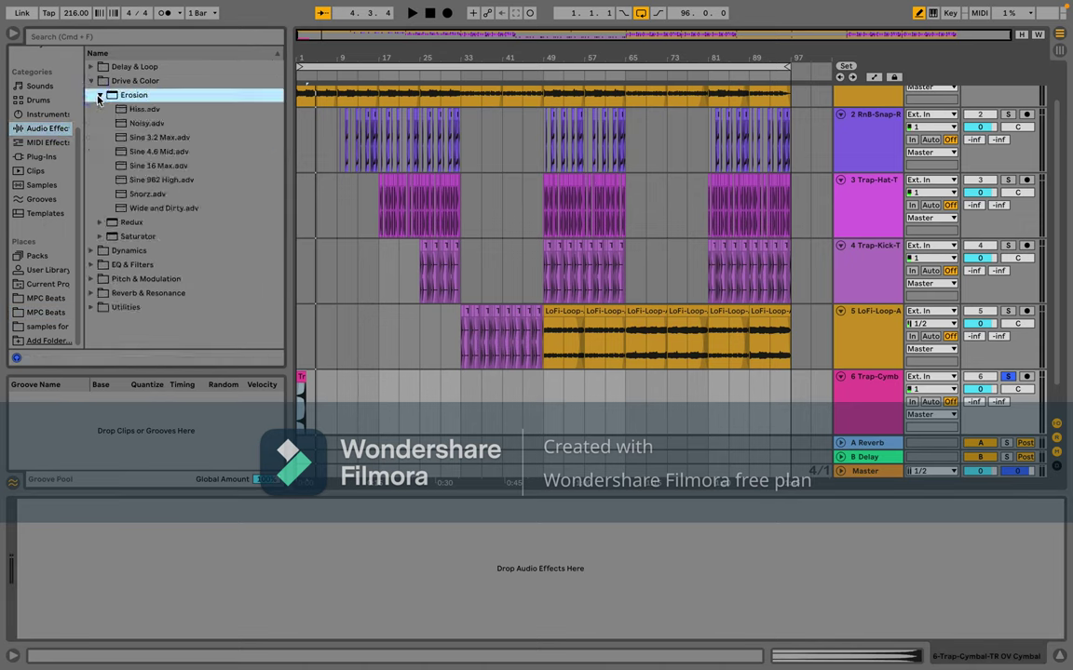
double_click(144, 109)
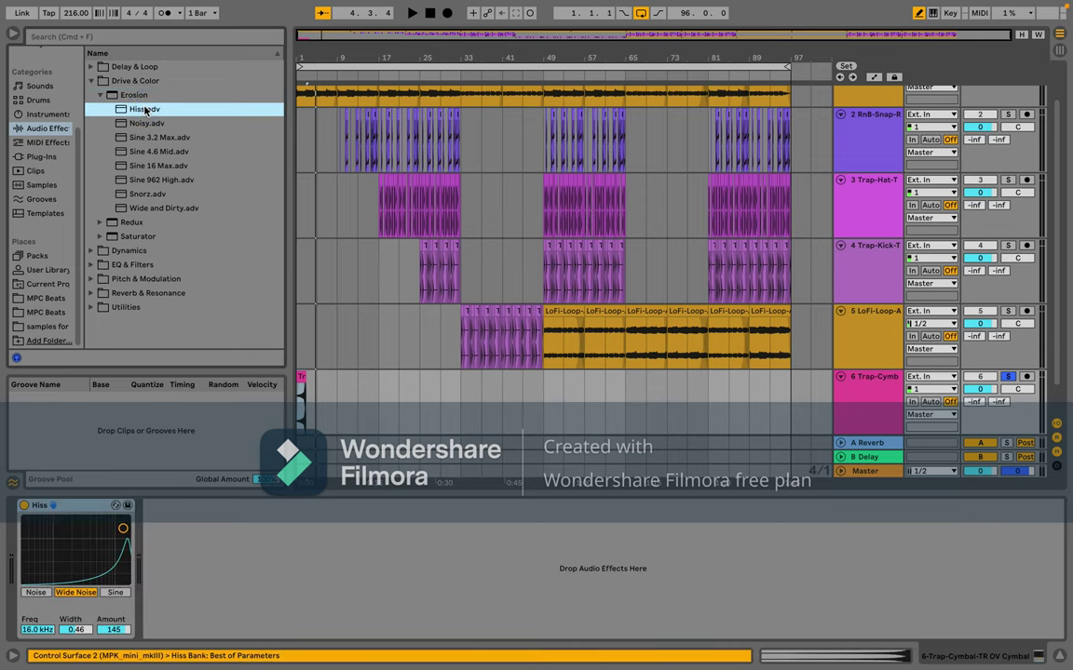
key(space)
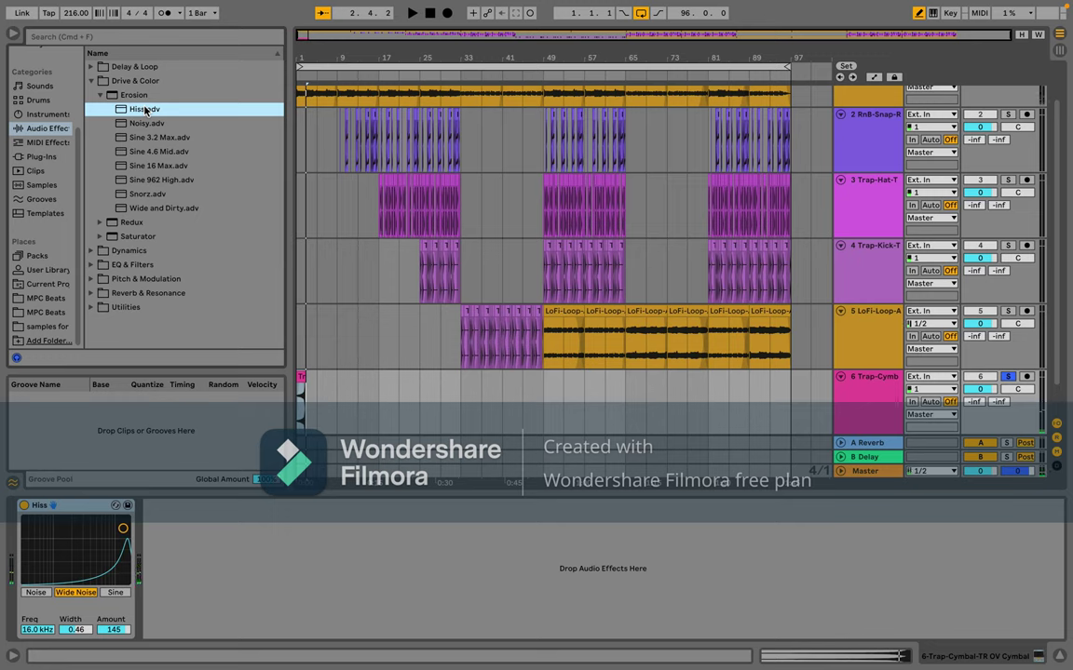
click(145, 109)
key(space)
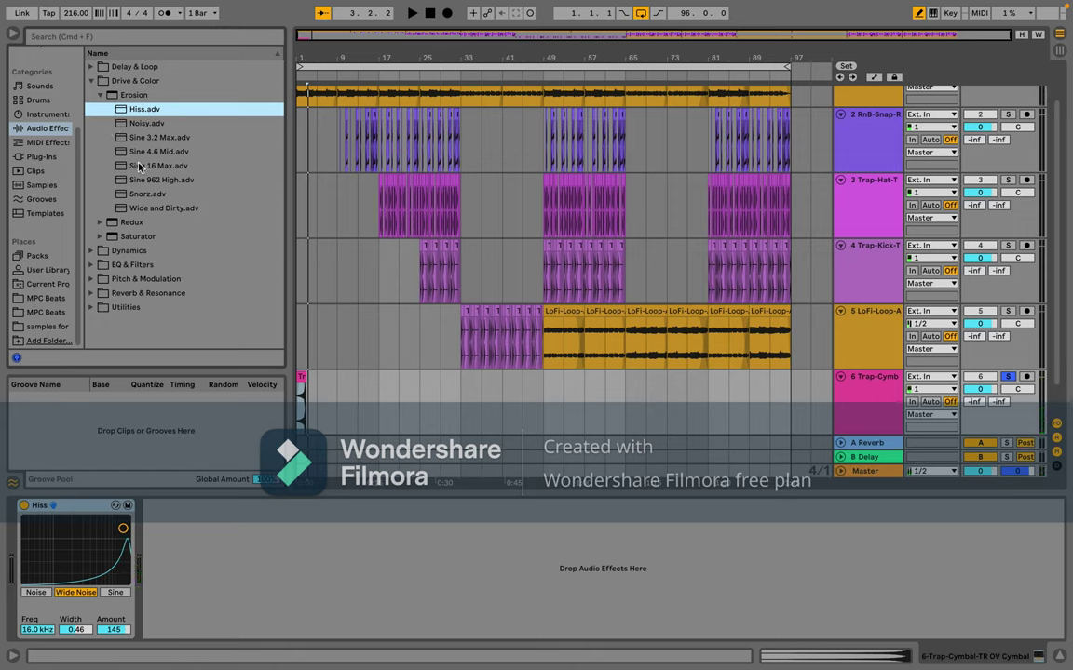
Step: Try the Redux Epoxy Crush preset on the cymbal track and remove it after auditioning
click(100, 222)
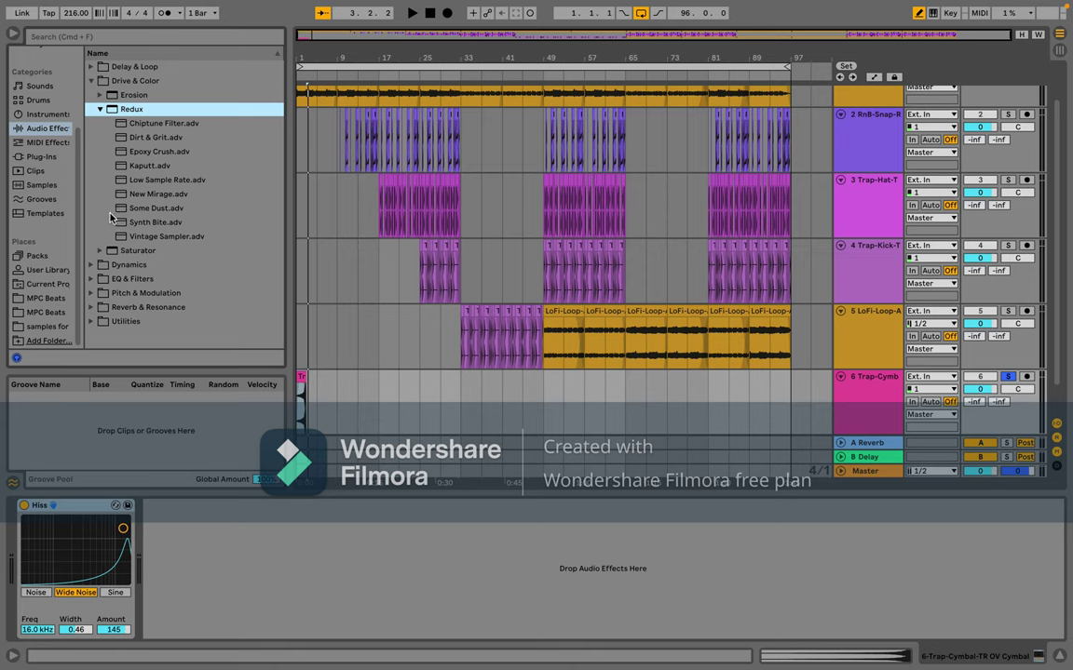
double_click(140, 151)
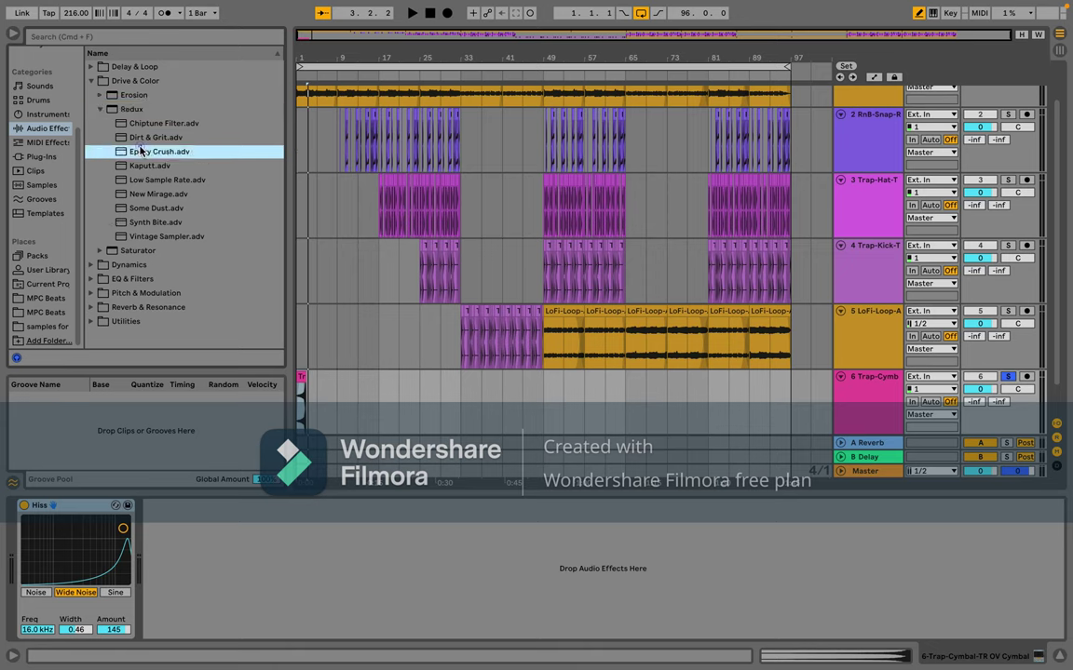
key(space)
key(space)
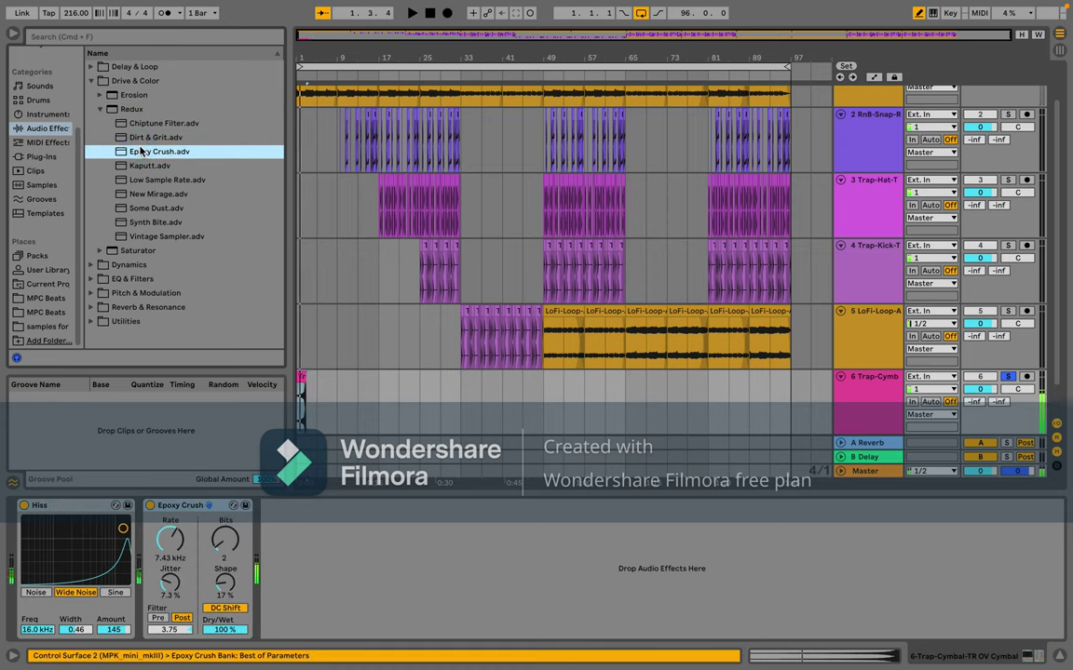
key(Delete)
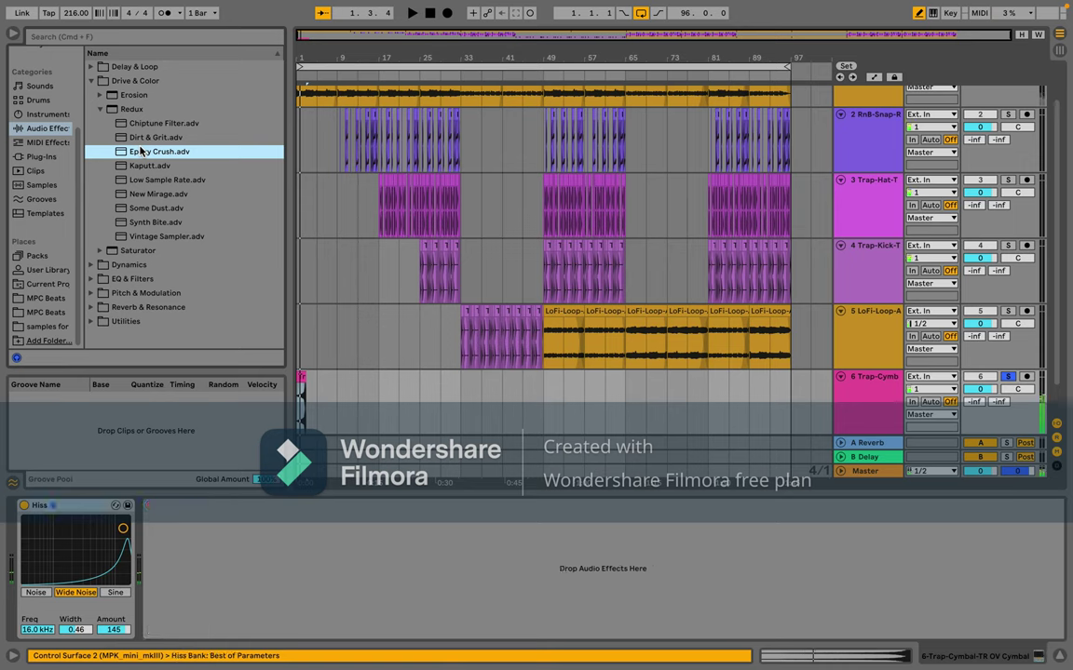
Step: Try the Saturator presets Warm Up Lows and Crew Cut on the cymbal track, undoing each after auditioning
click(100, 251)
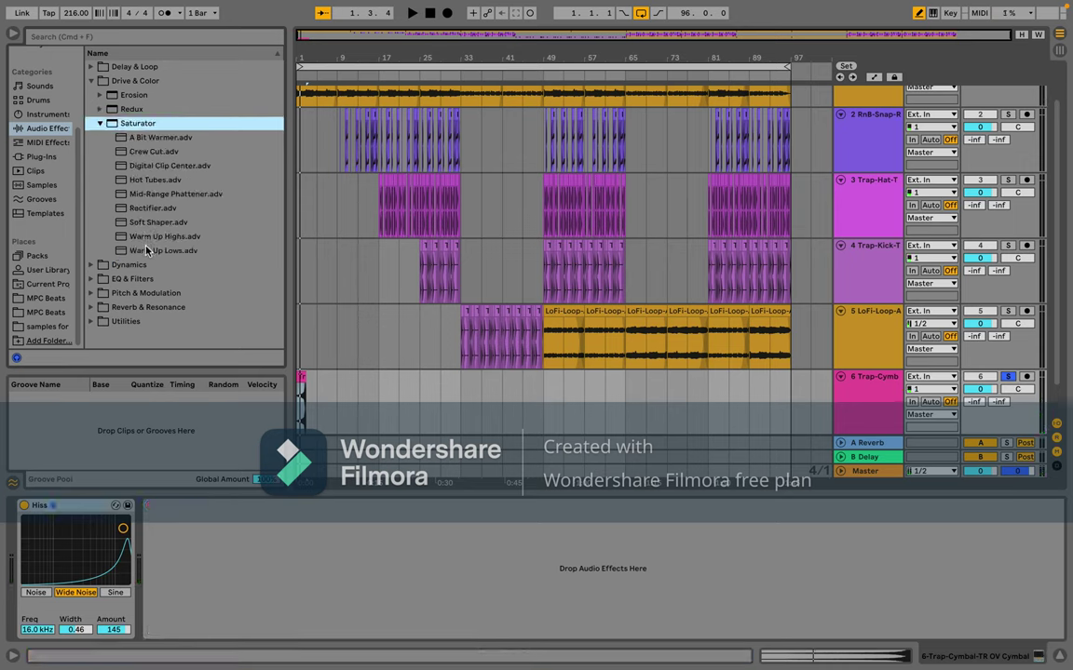
double_click(146, 250)
key(space)
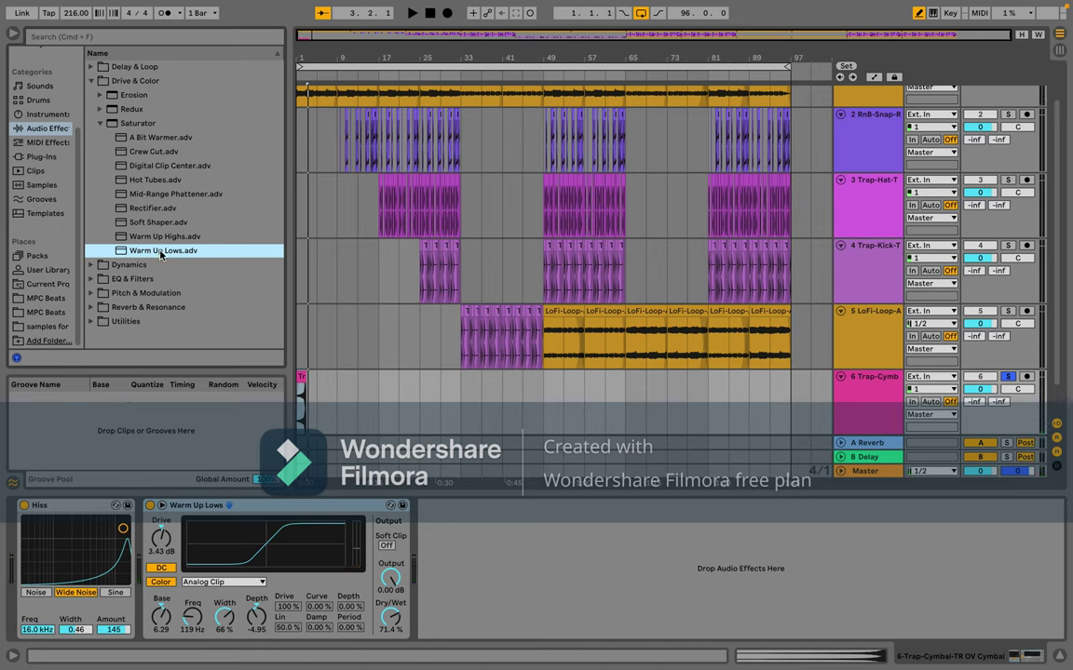
key(ctrl+z)
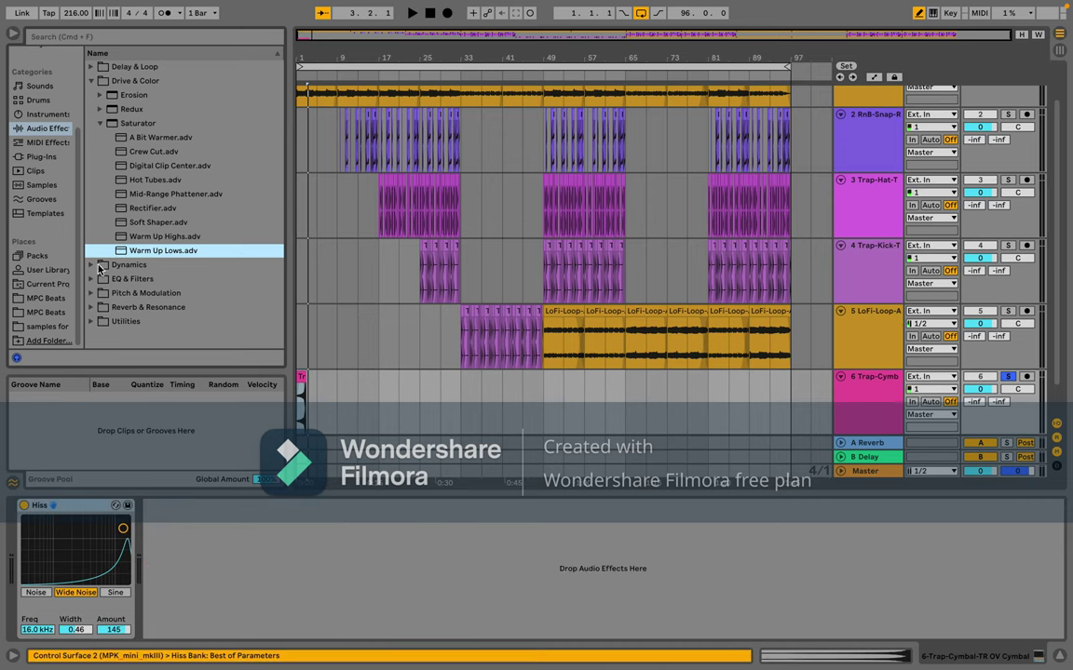
double_click(137, 153)
key(space)
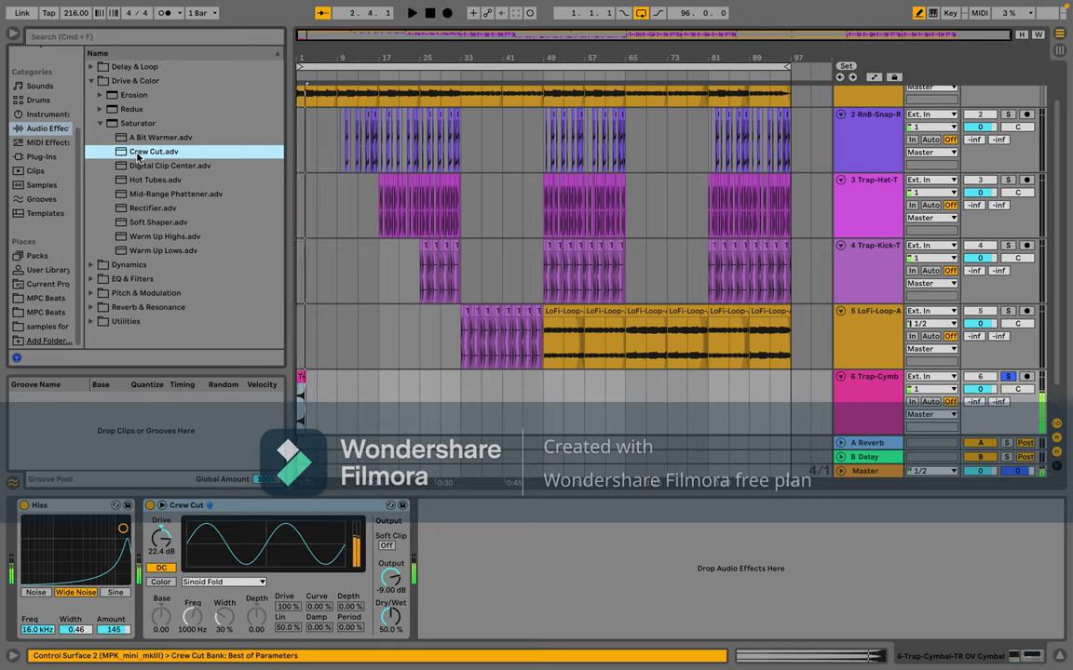
key(ctrl+z)
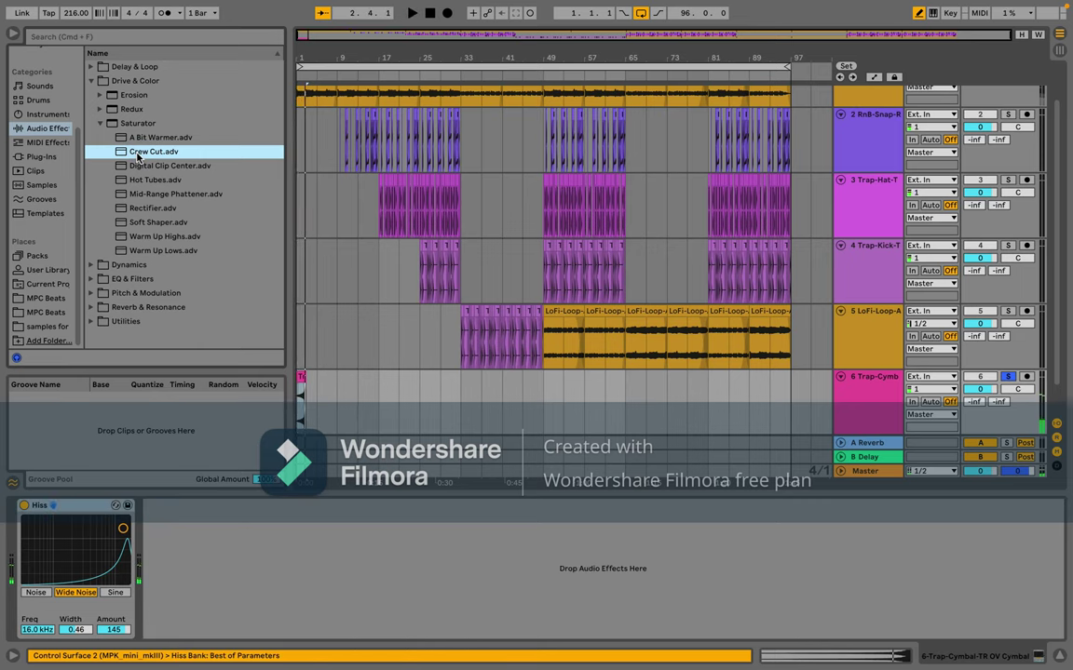
Step: Add the Limiter Low Latency preset to the cymbal track with a release of 60 ms and a lookahead of 6 ms
click(92, 265)
click(101, 123)
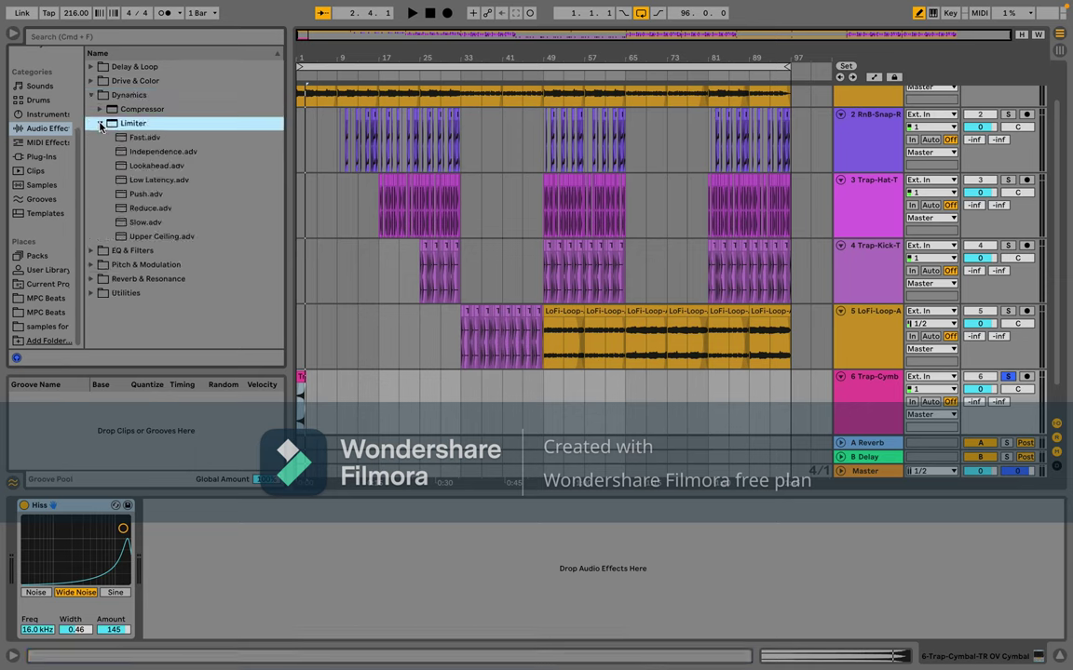
double_click(151, 180)
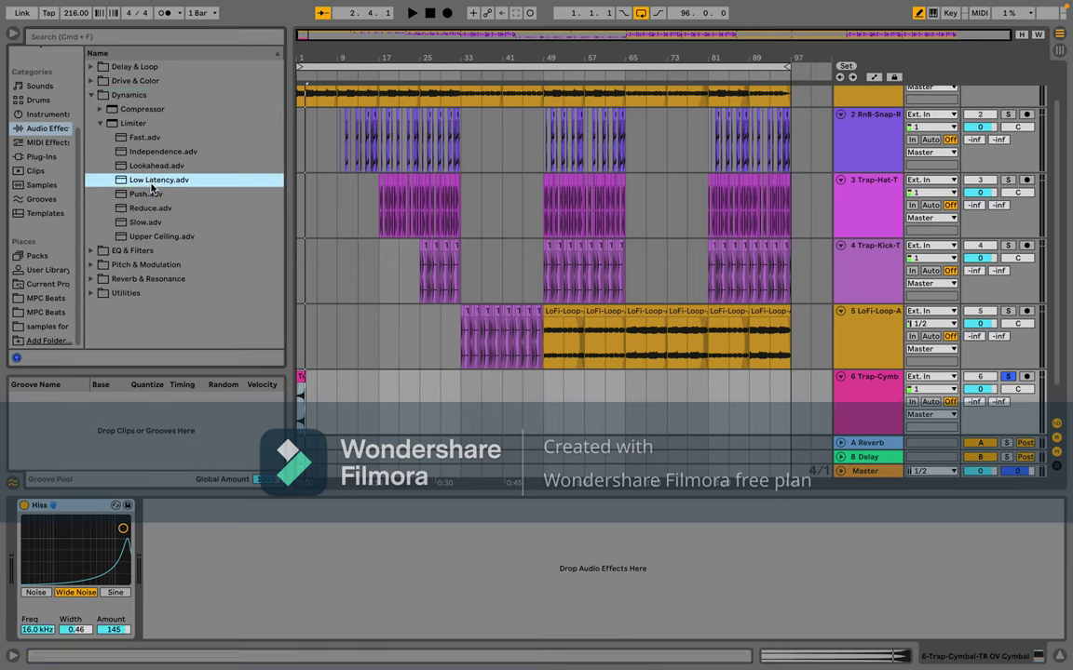
key(space)
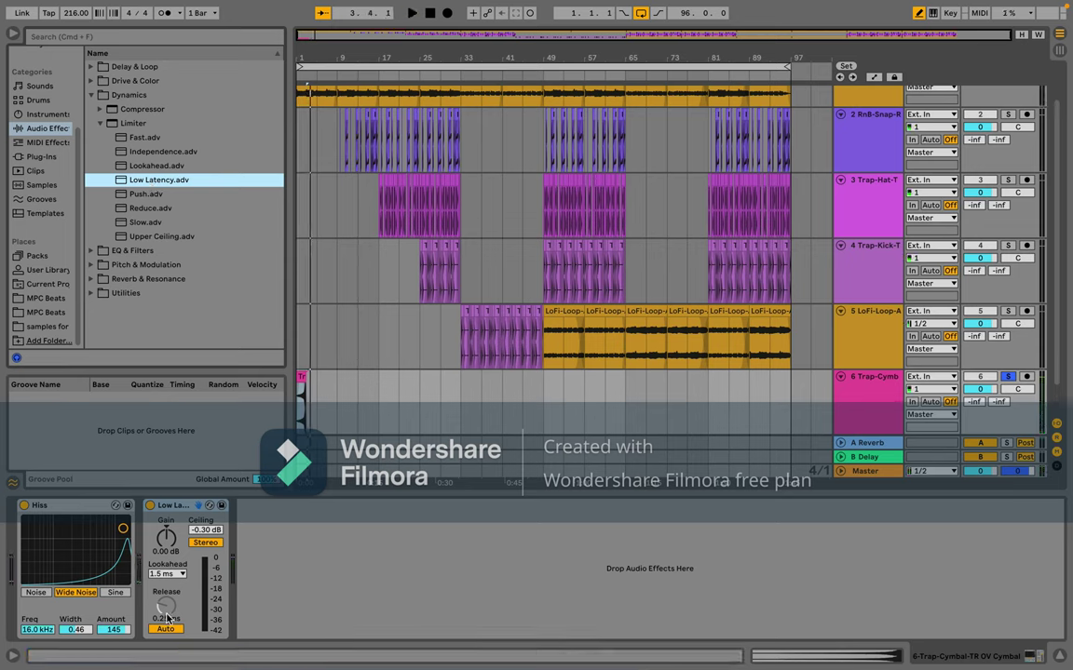
drag(167, 618, 170, 622)
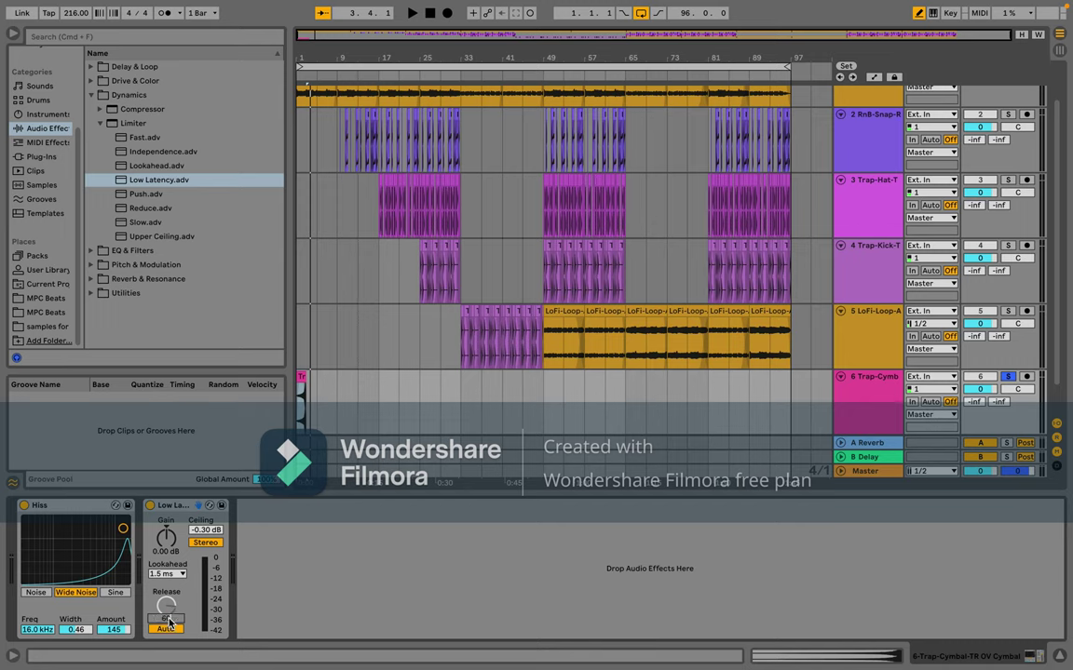
click(180, 575)
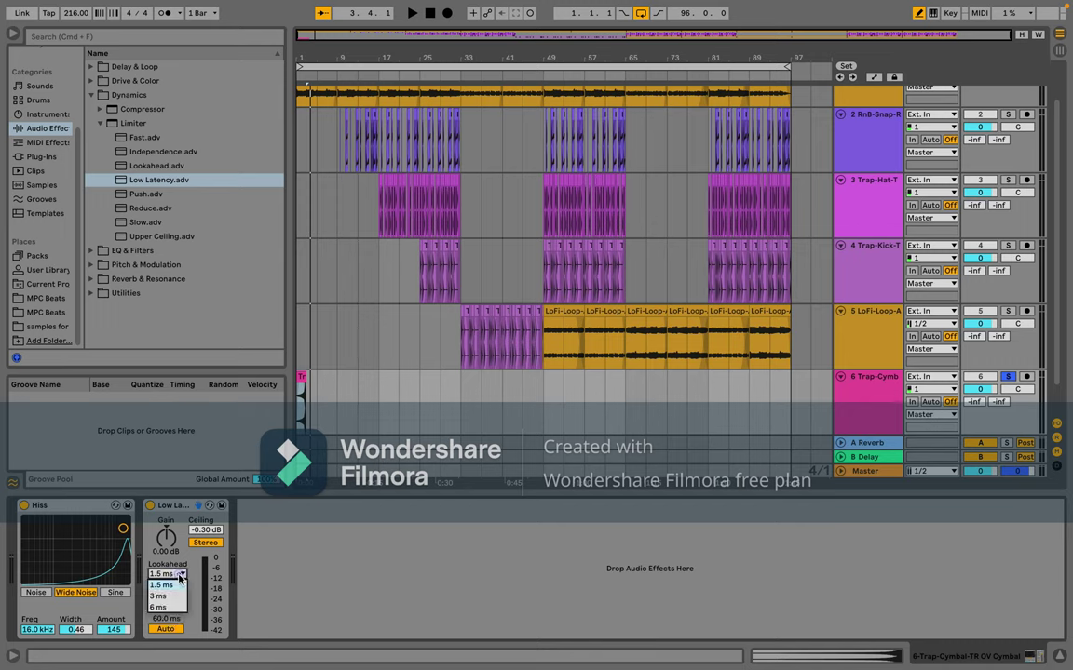
click(159, 607)
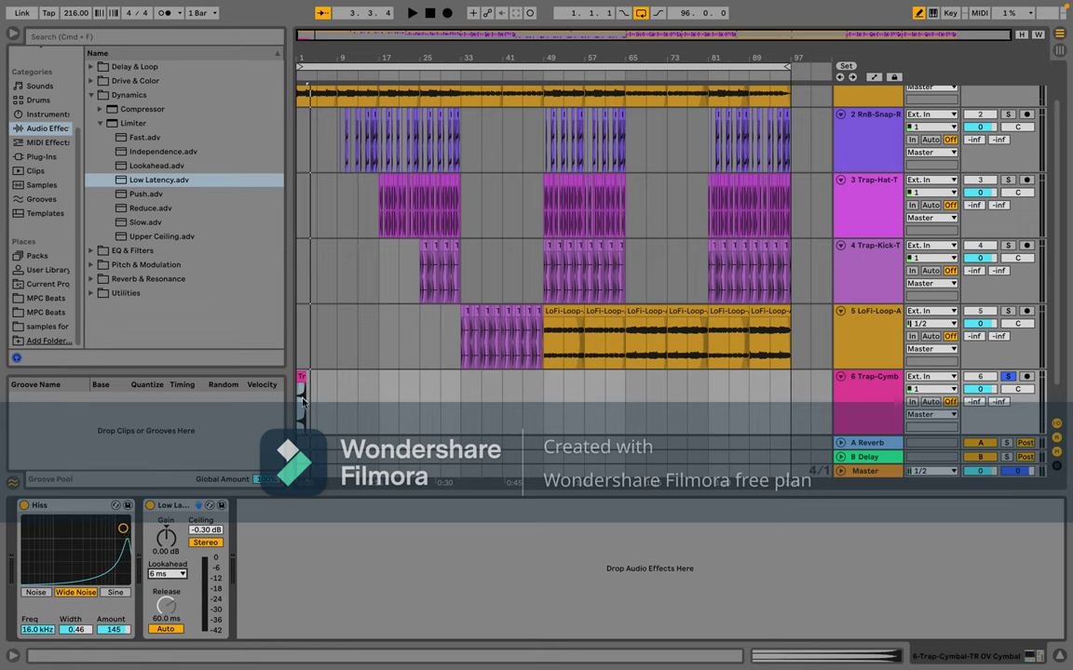
Step: Add the Limiter Slow preset after the Low Latency limiter on the cymbal track and audition the result
double_click(141, 223)
key(space)
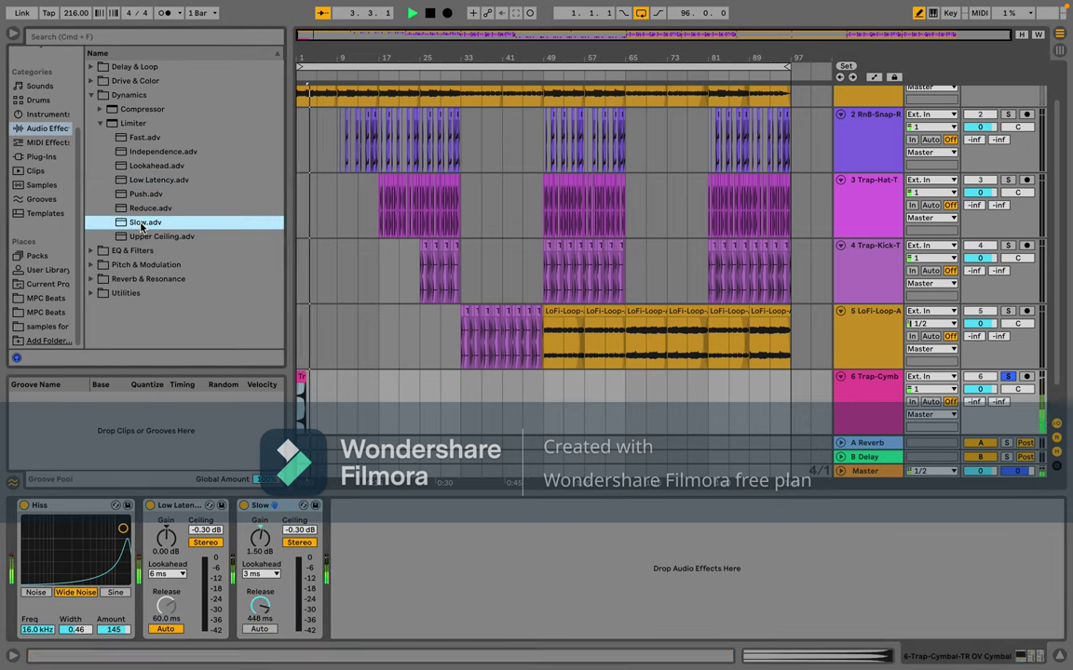
key(space)
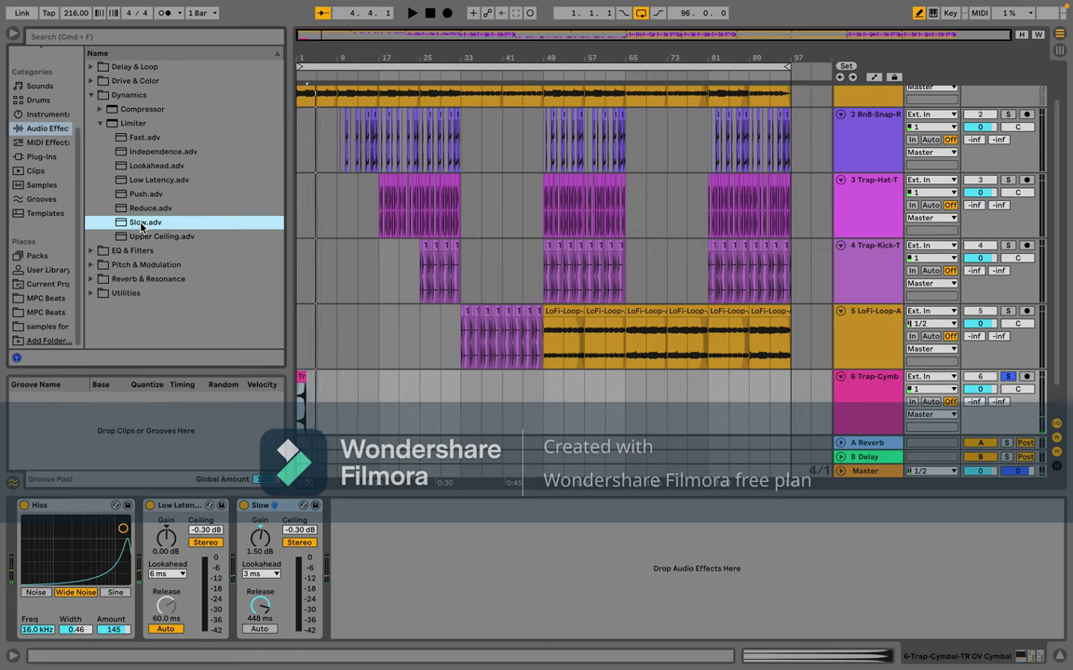
key(space)
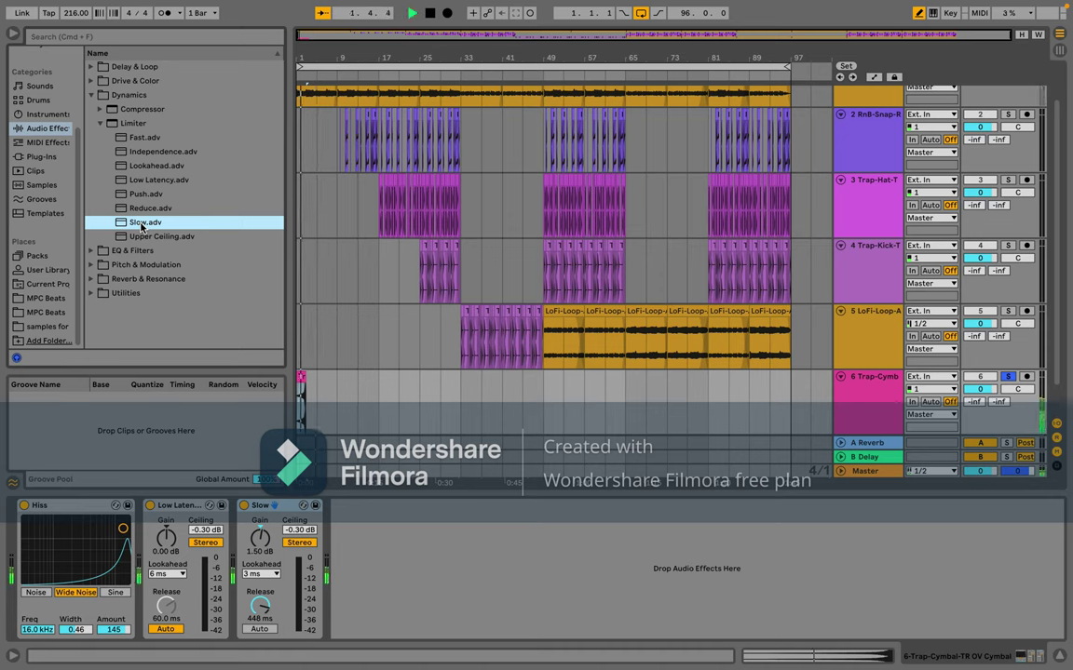
key(space)
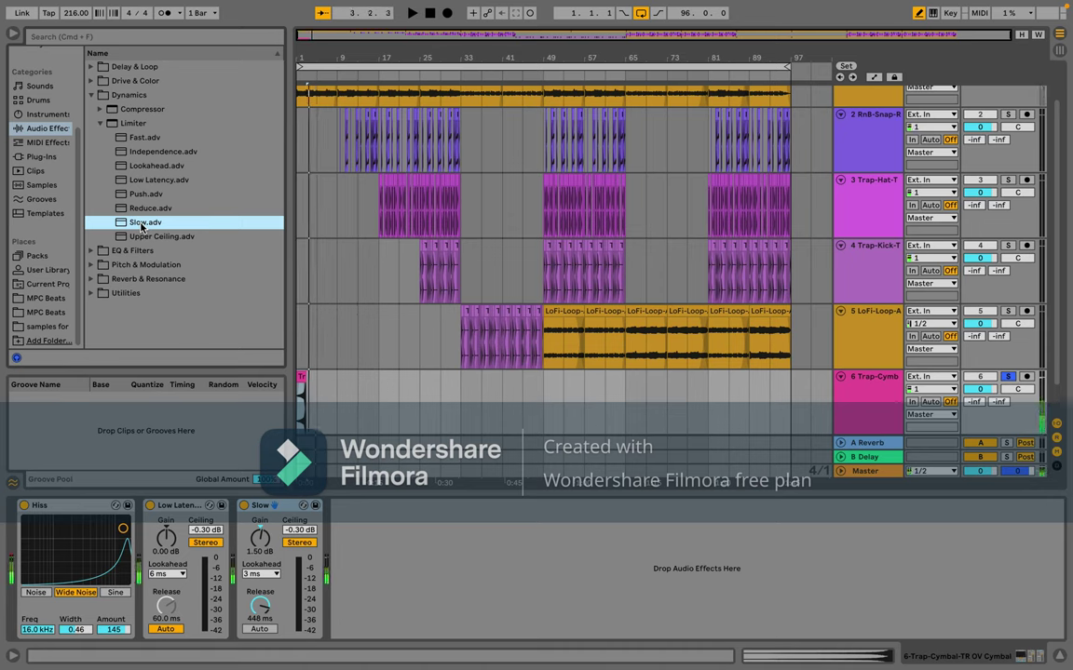
Step: Add the second Channel EQ Boom Capture preset to the cymbal track and set its High gain to -7.3 dB while auditioning
click(92, 251)
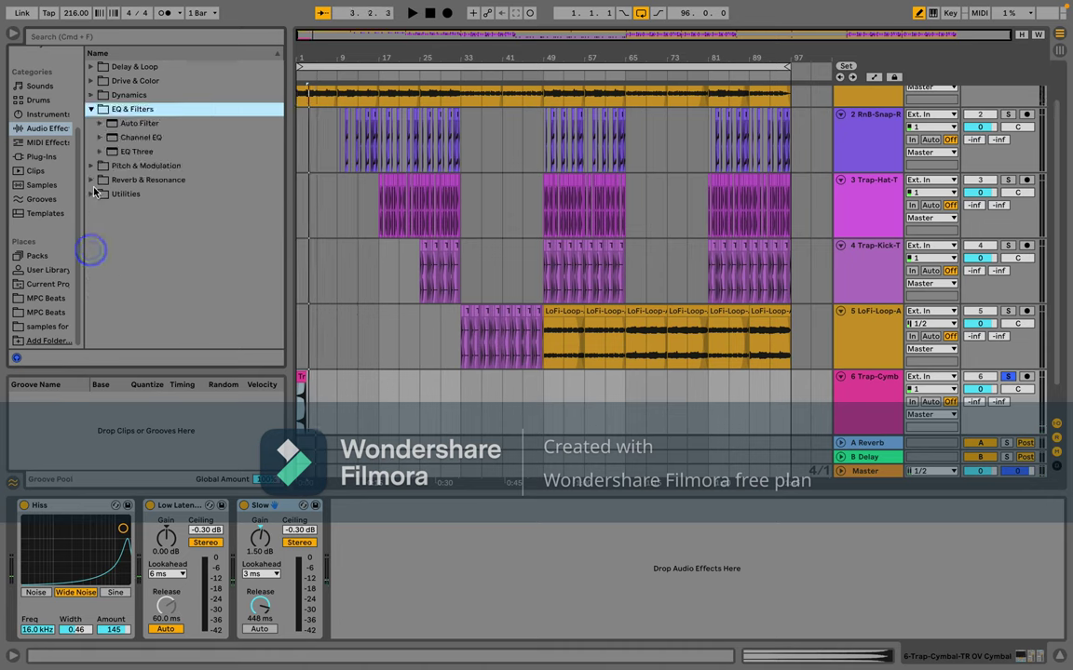
click(100, 138)
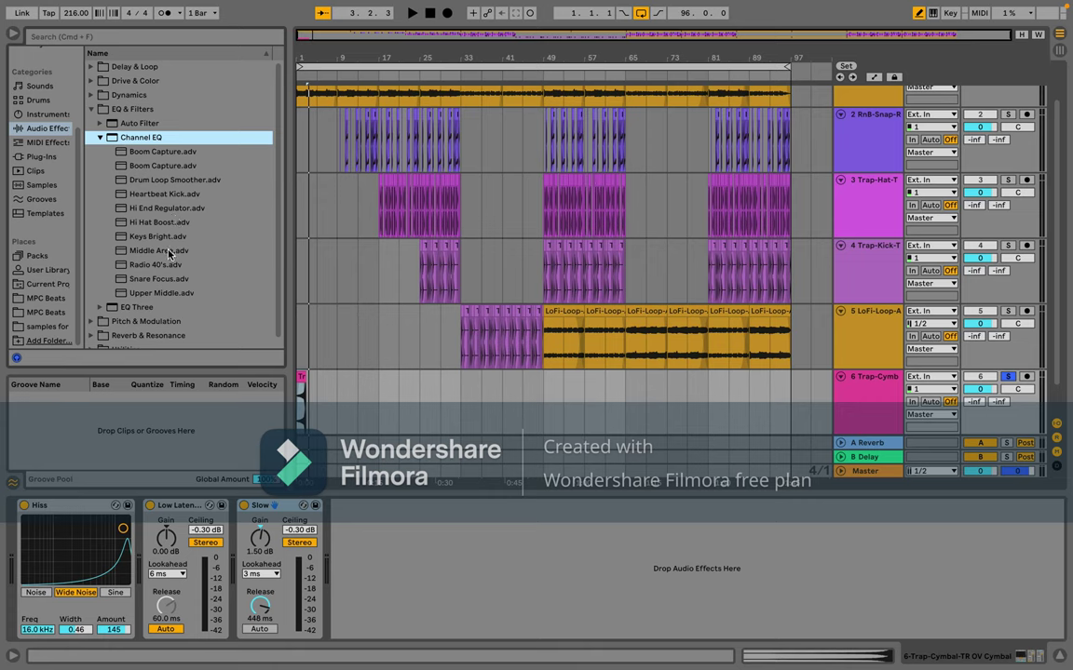
double_click(163, 164)
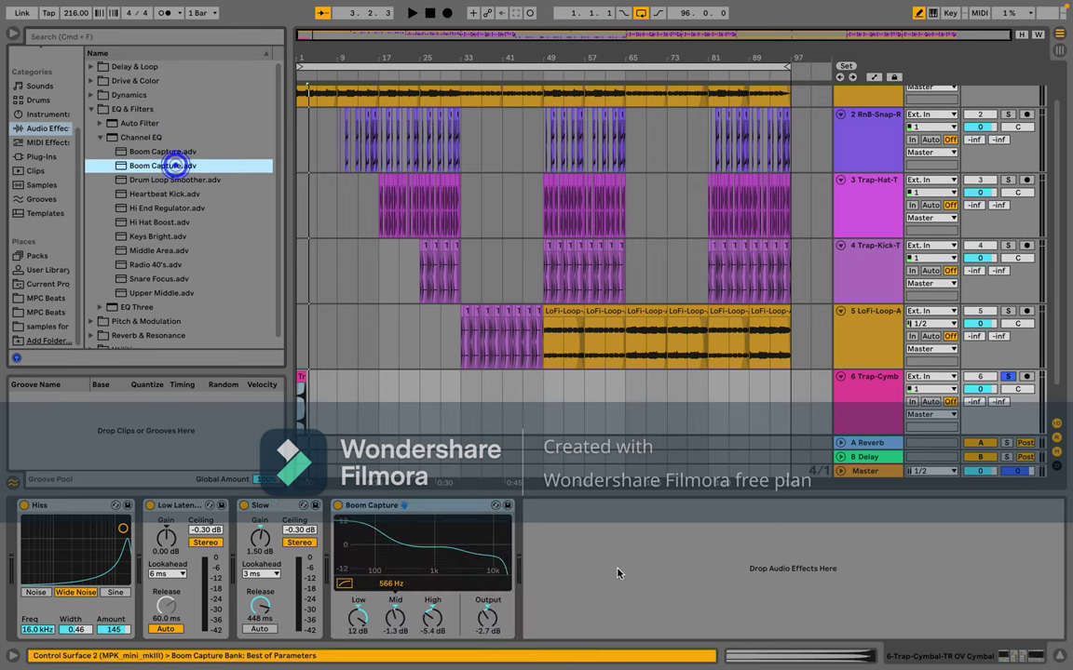
key(space)
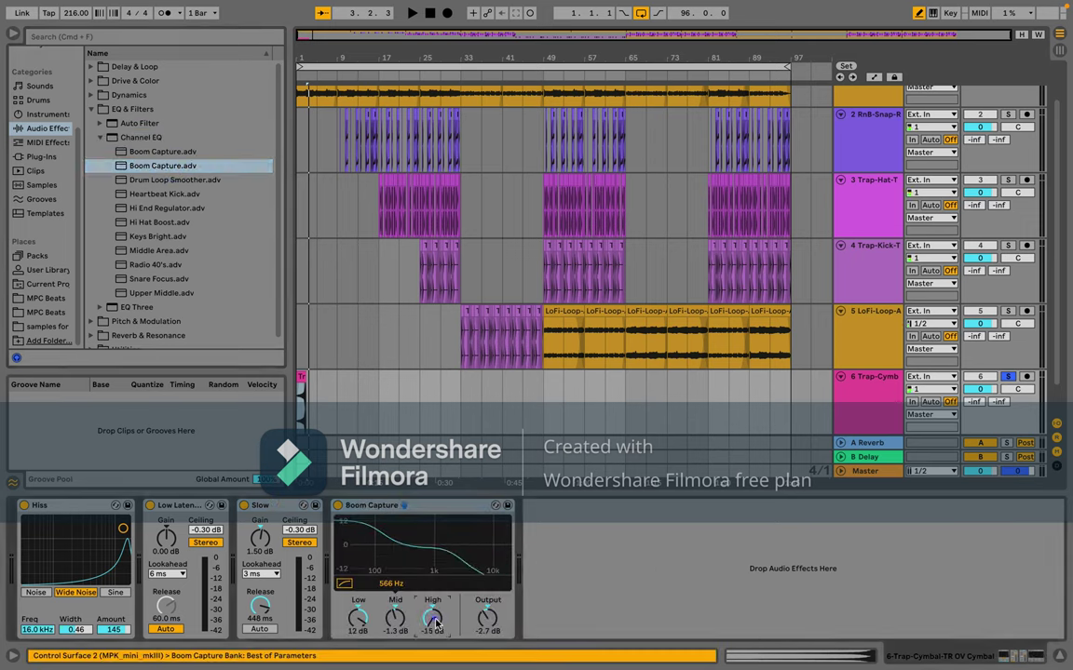
drag(431, 616, 421, 622)
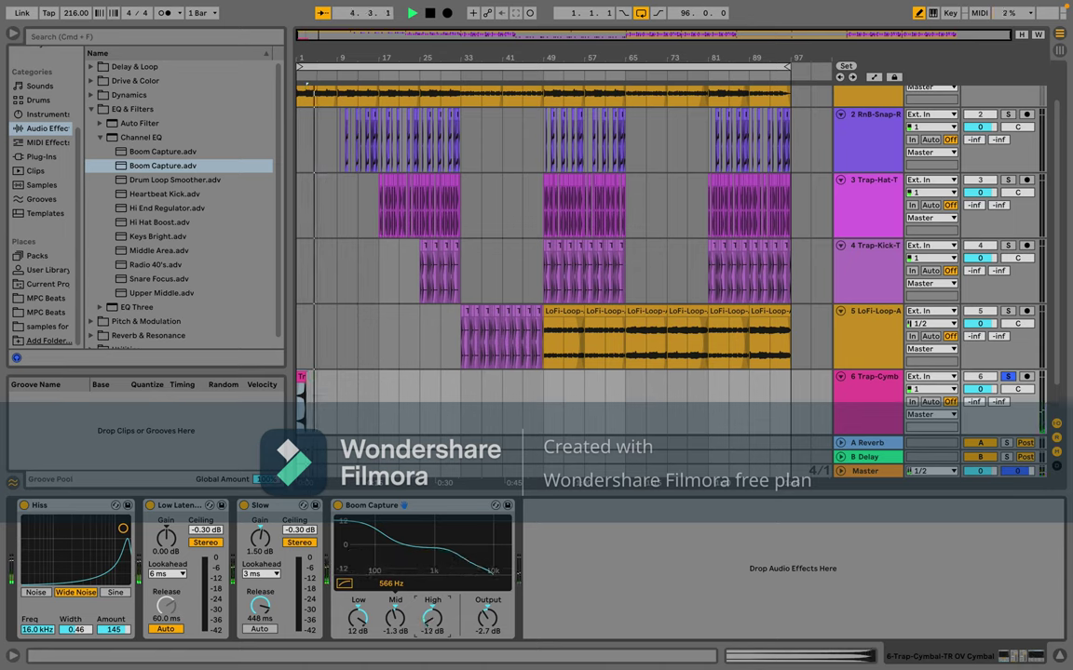
drag(421, 622, 421, 596)
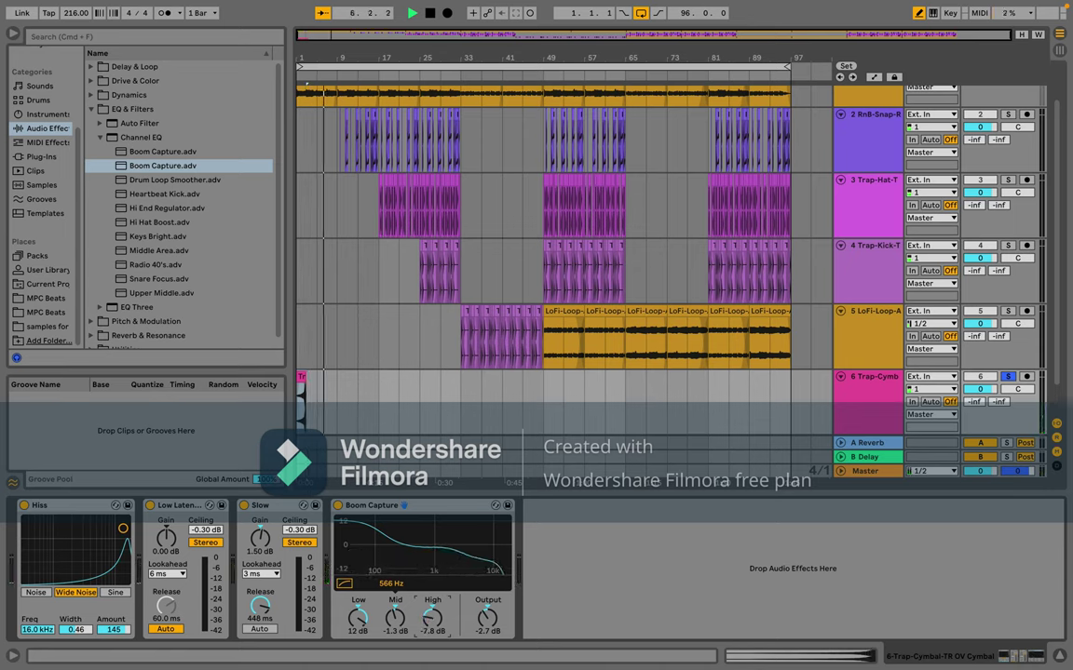
key(space)
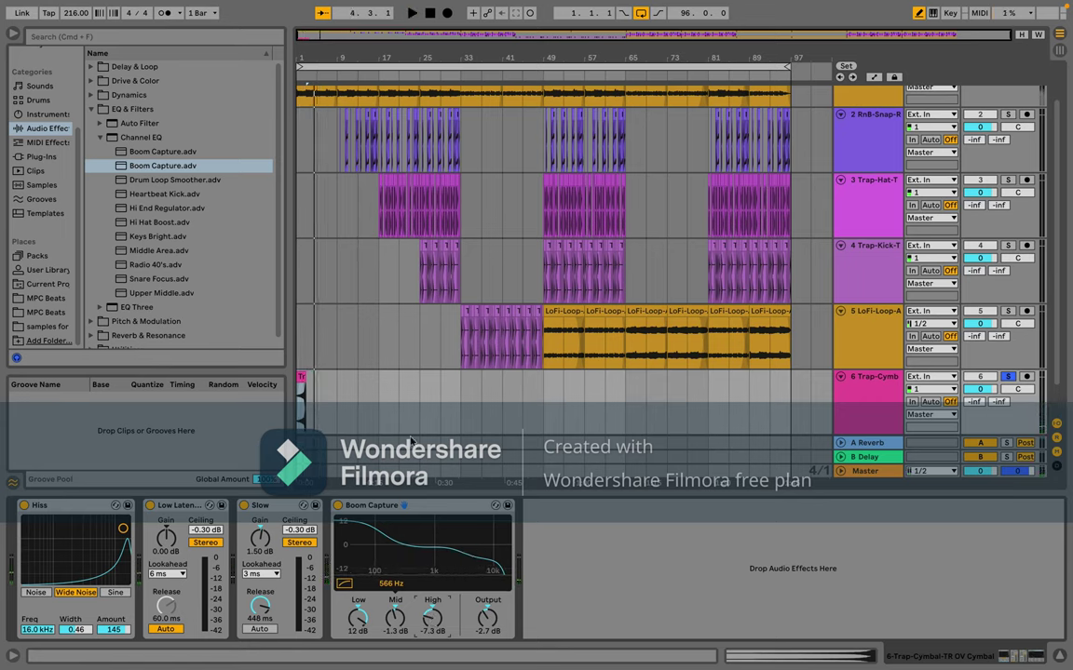
Step: Move the reversed cymbal clip on track 6 from bar 1 to bar 37
click(301, 376)
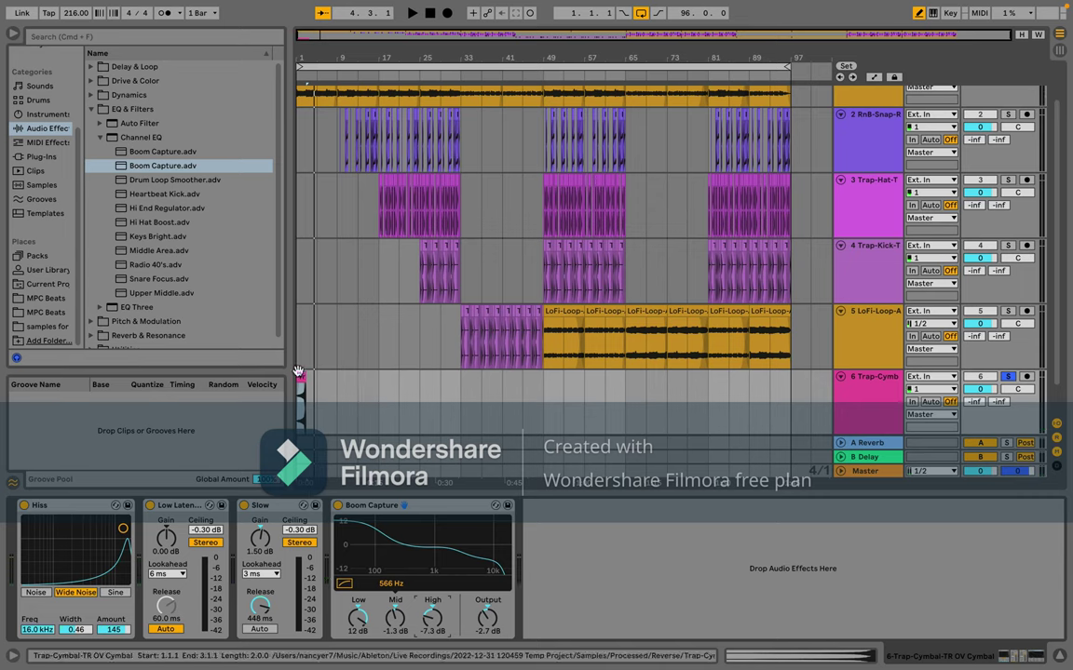
drag(300, 376, 485, 382)
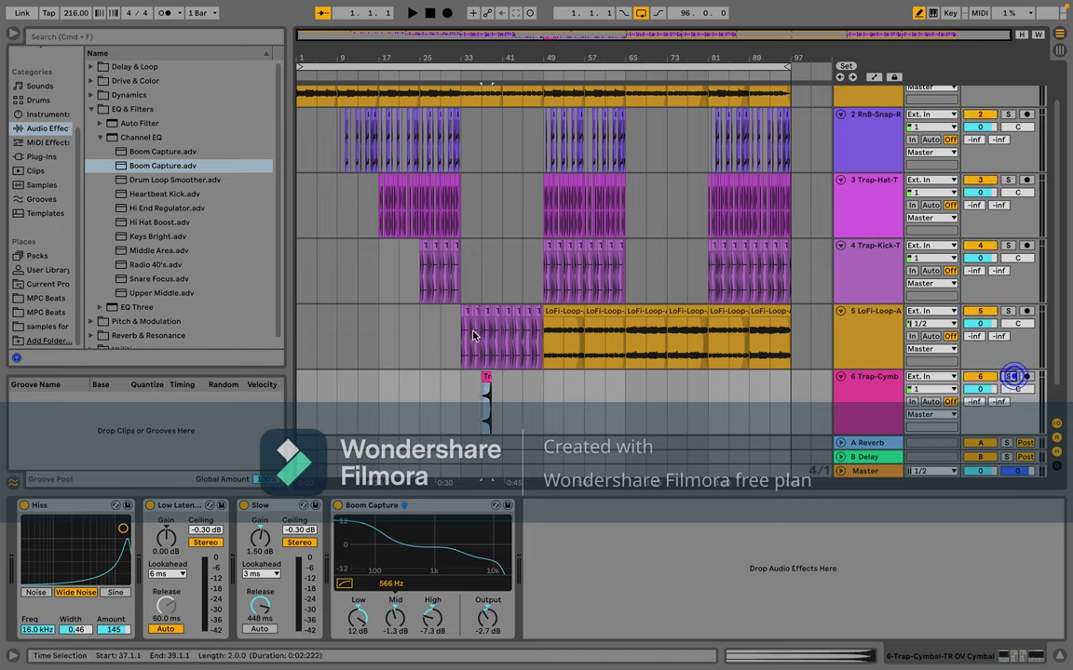
Step: Unsolo and deactivate the cymbal track, and play the arrangement from bar 1
click(1008, 376)
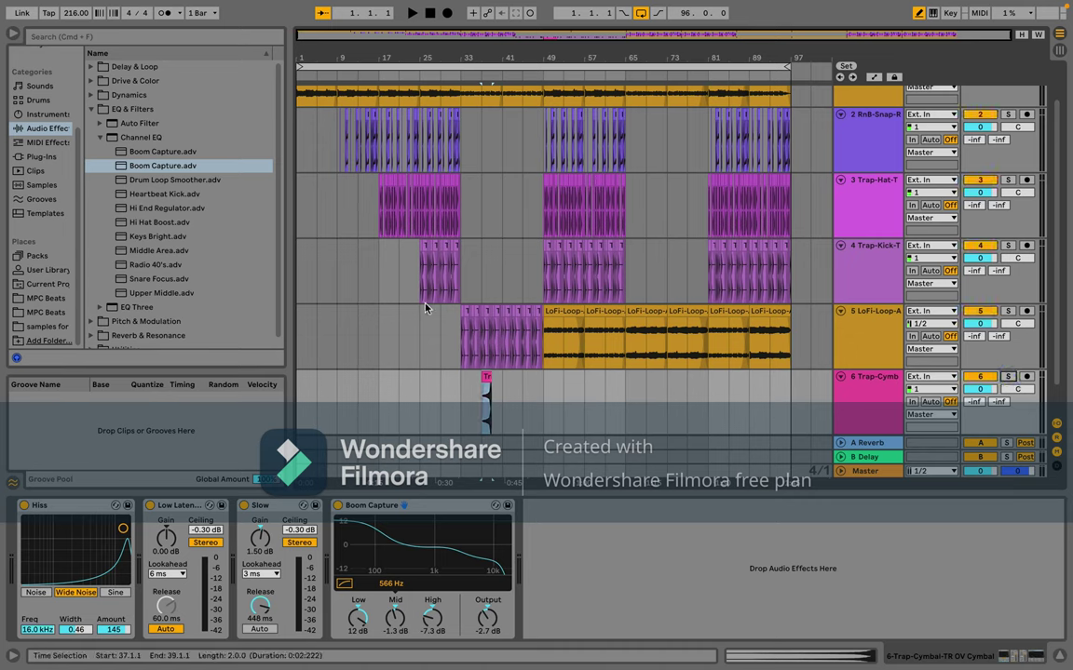
click(979, 376)
key(space)
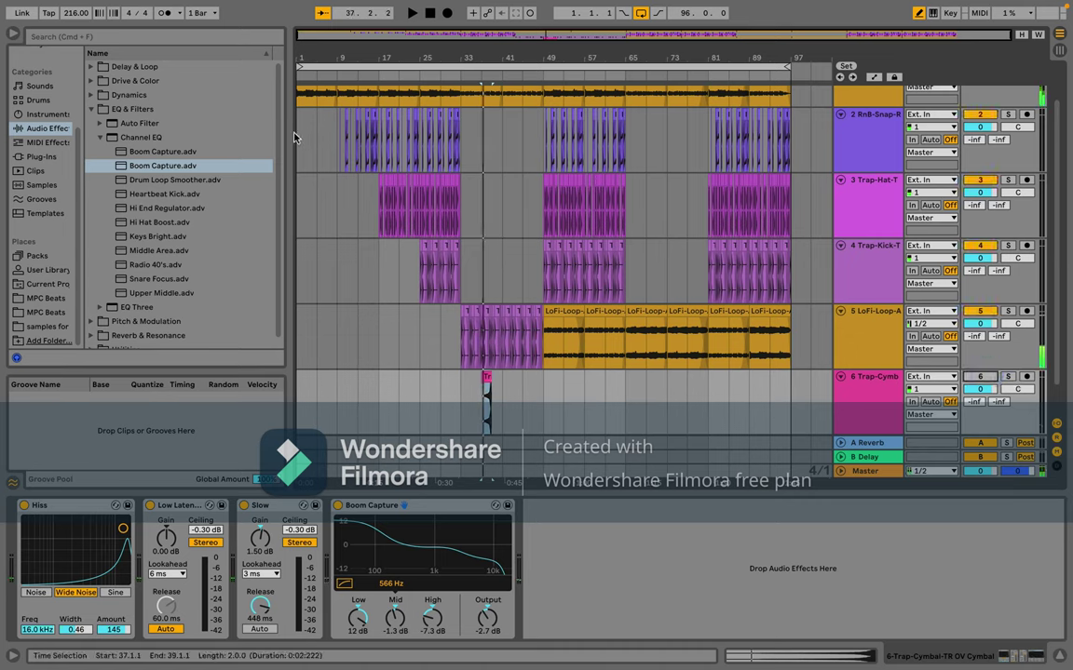
key(space)
click(301, 138)
key(space)
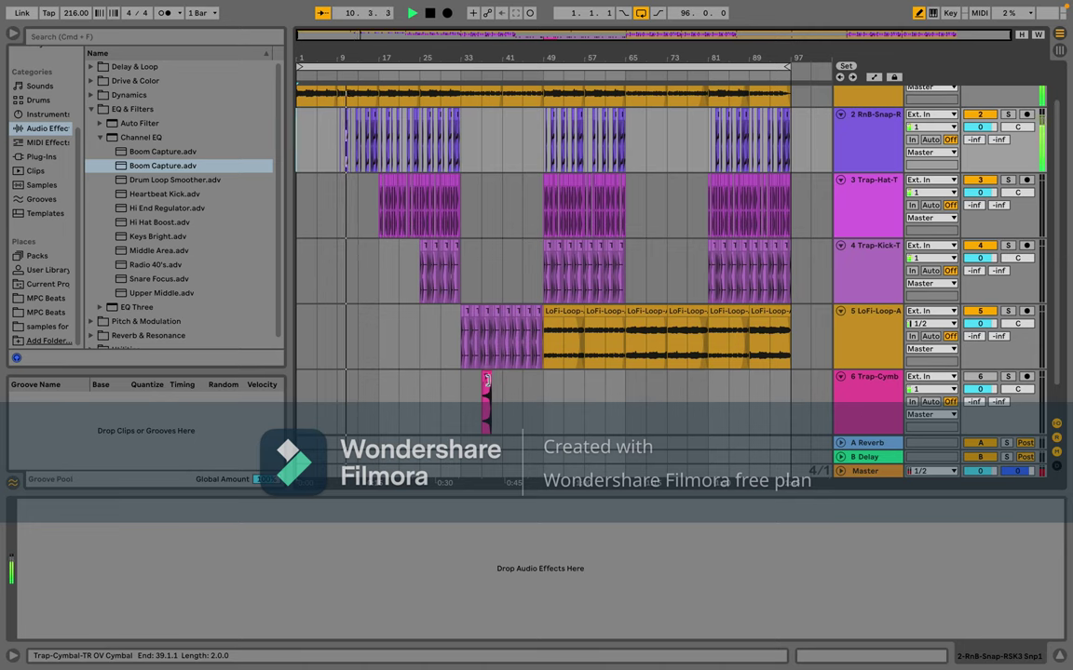
Step: Move the reversed cymbal clip to bar 15 so it ends where the hats enter, and reactivate its track
drag(486, 377, 378, 376)
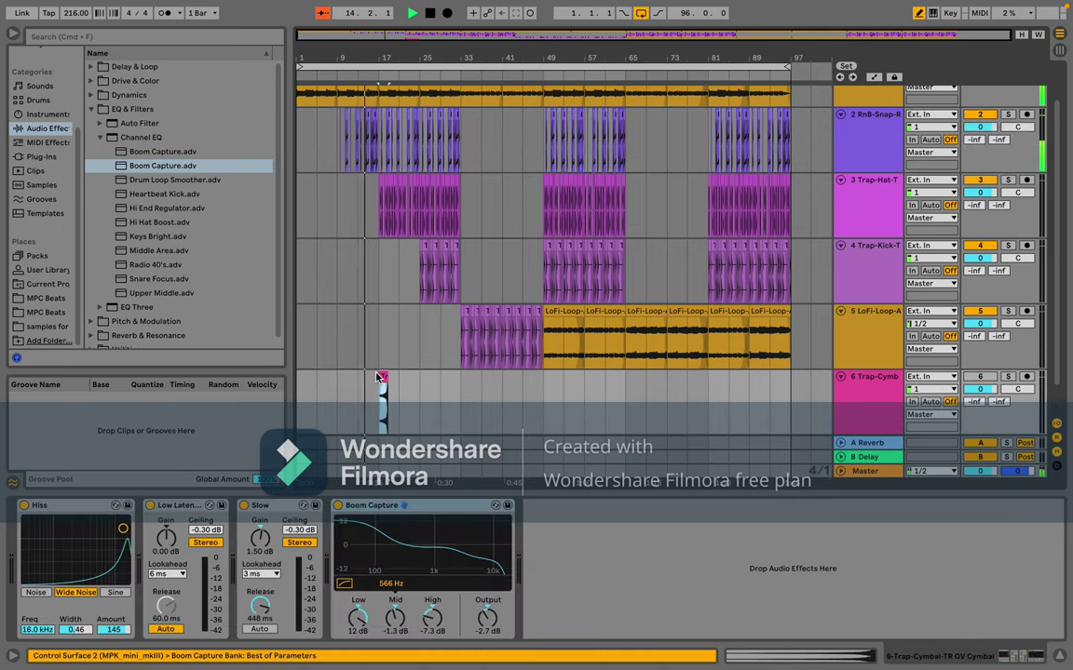
scroll(378, 376, up, 5)
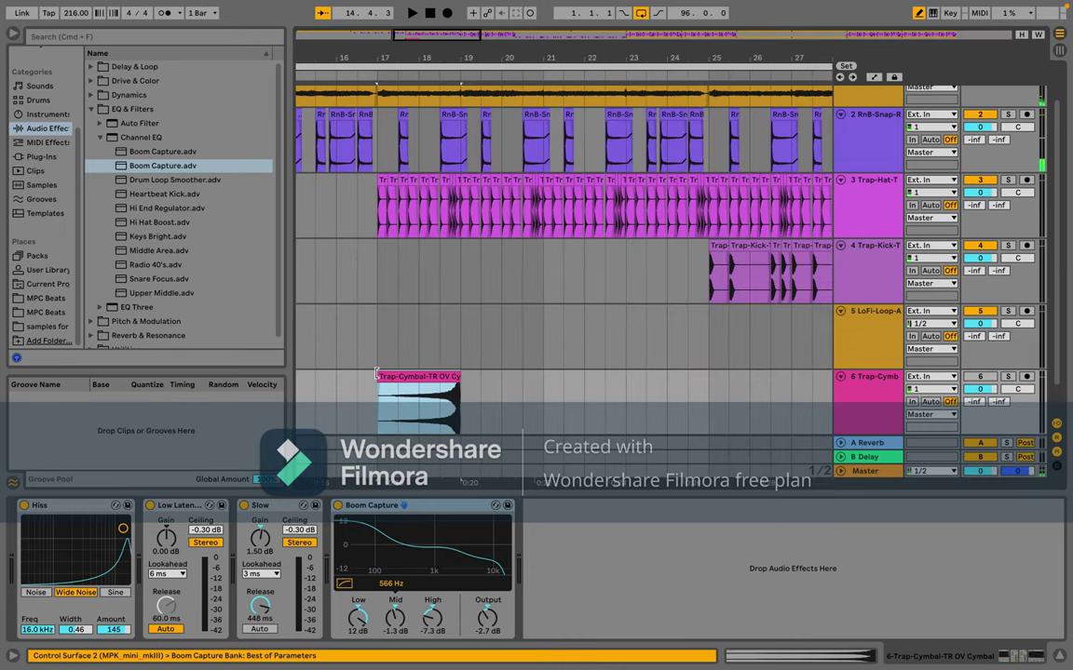
scroll(338, 334, left, 3)
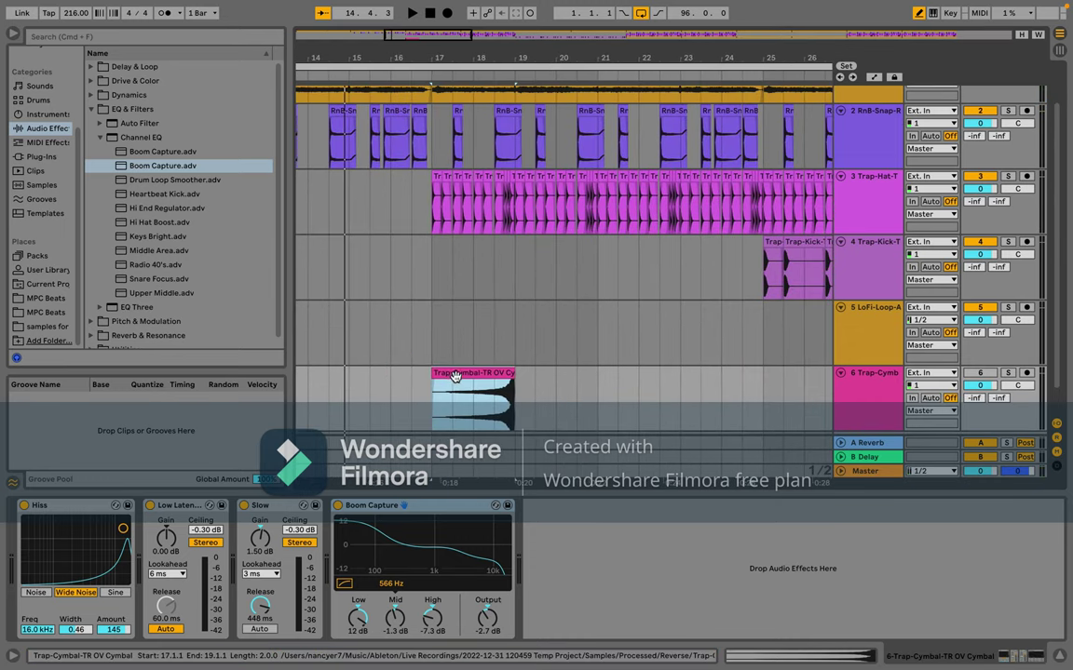
drag(456, 377, 380, 383)
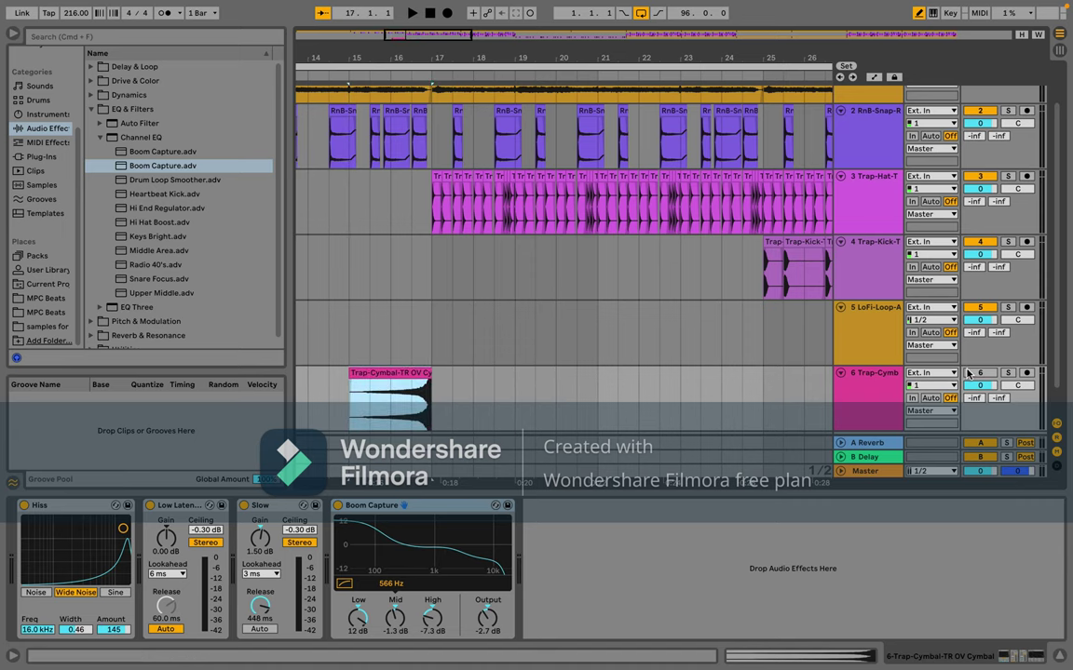
key(minus)
key(minus)
key(minus)
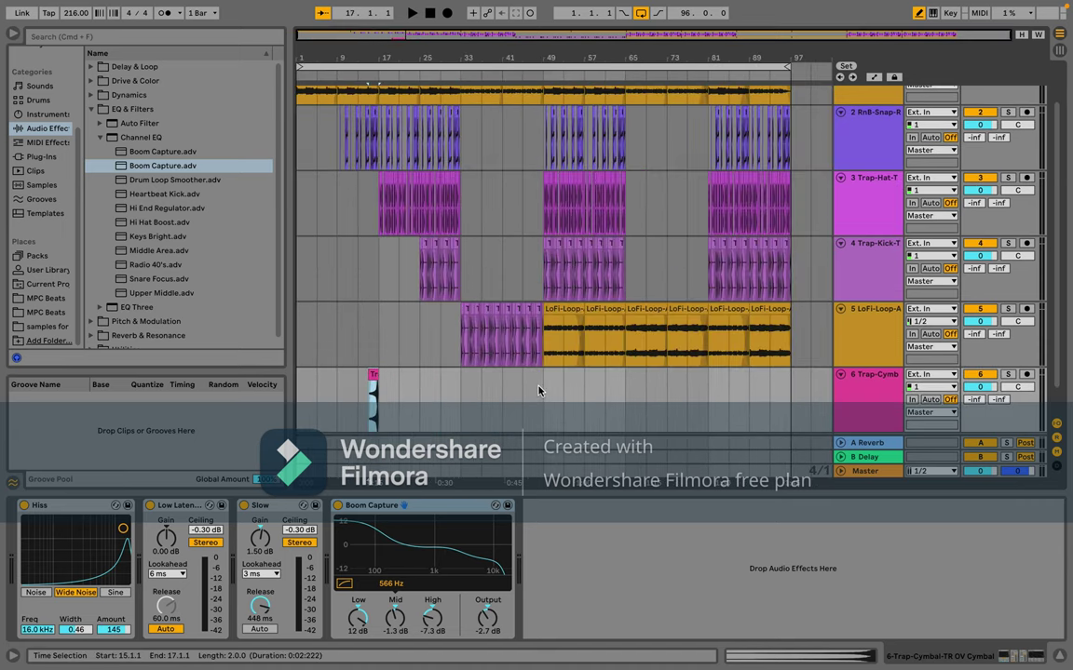
Step: Audition the arrangement briefly from bar 1 with the cymbal track active
click(301, 402)
key(space)
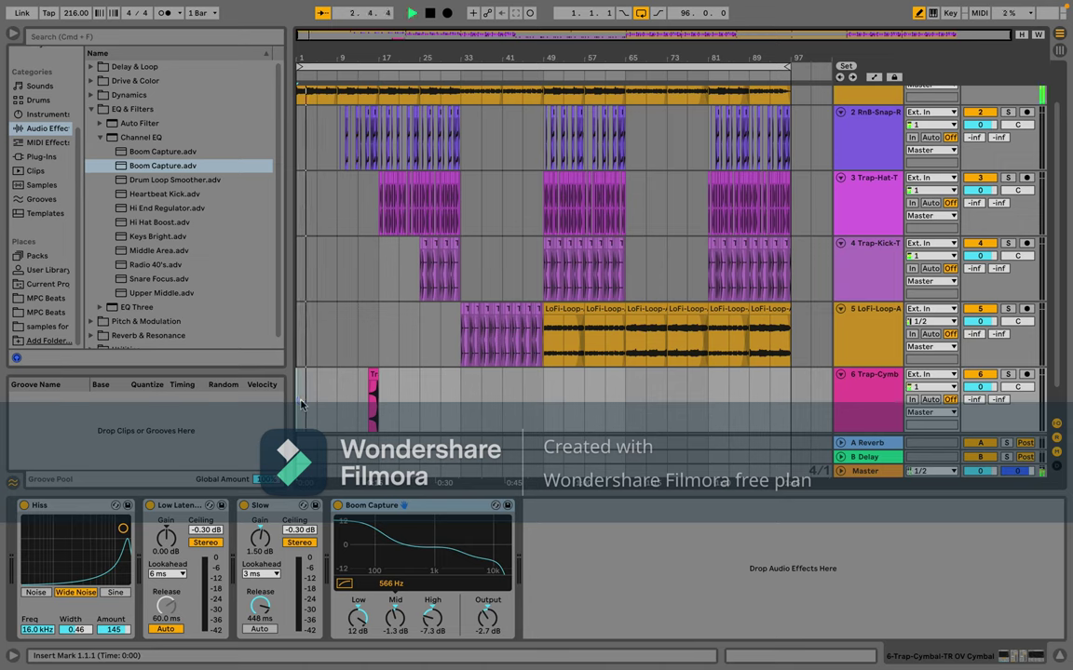
key(space)
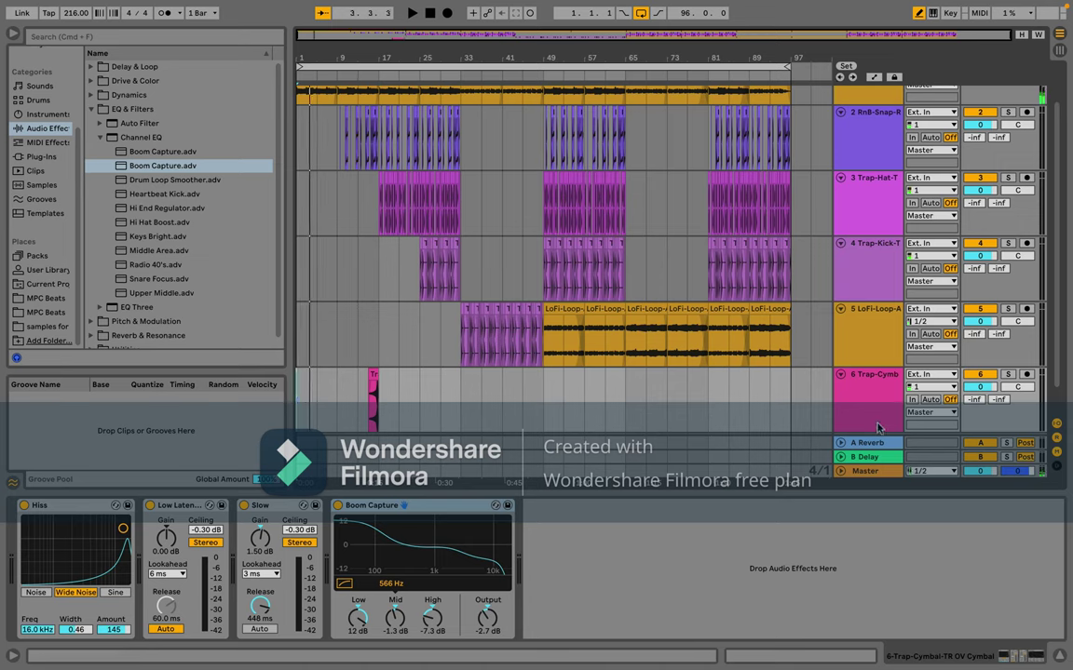
Step: Add the Auto Filter preset Tranqed to the LoFi-Loop track 5
click(886, 474)
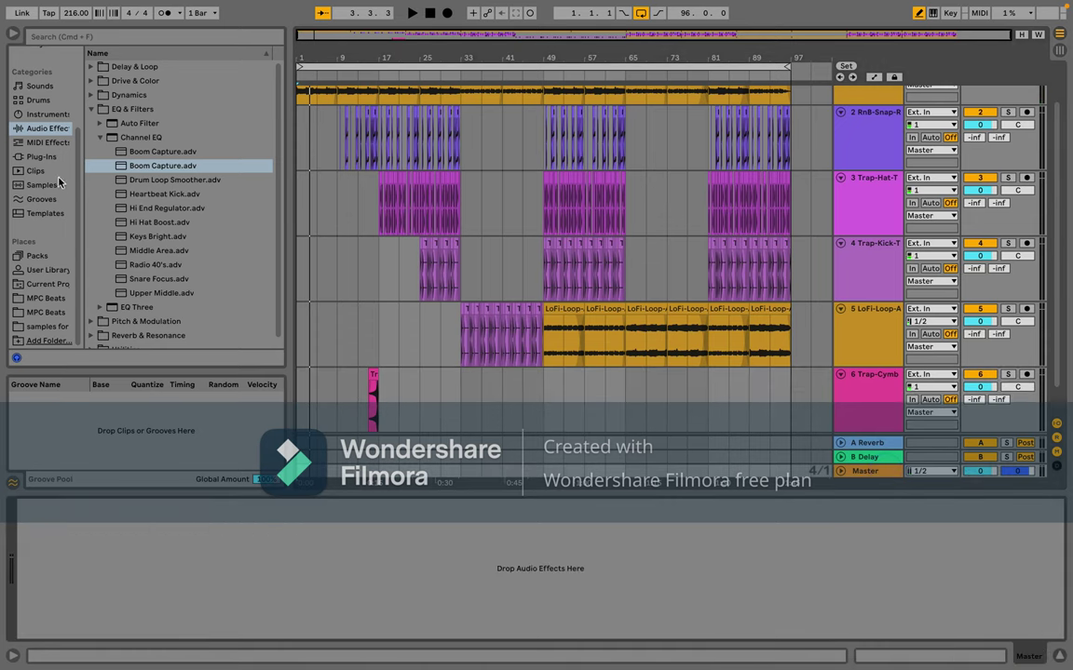
click(49, 129)
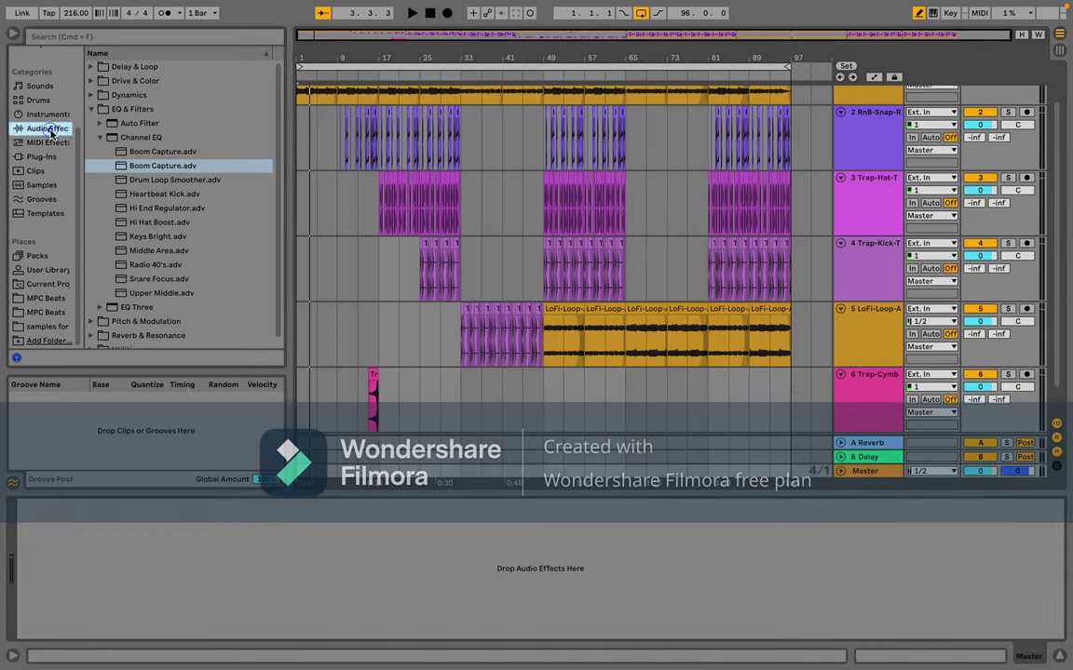
click(100, 137)
click(99, 123)
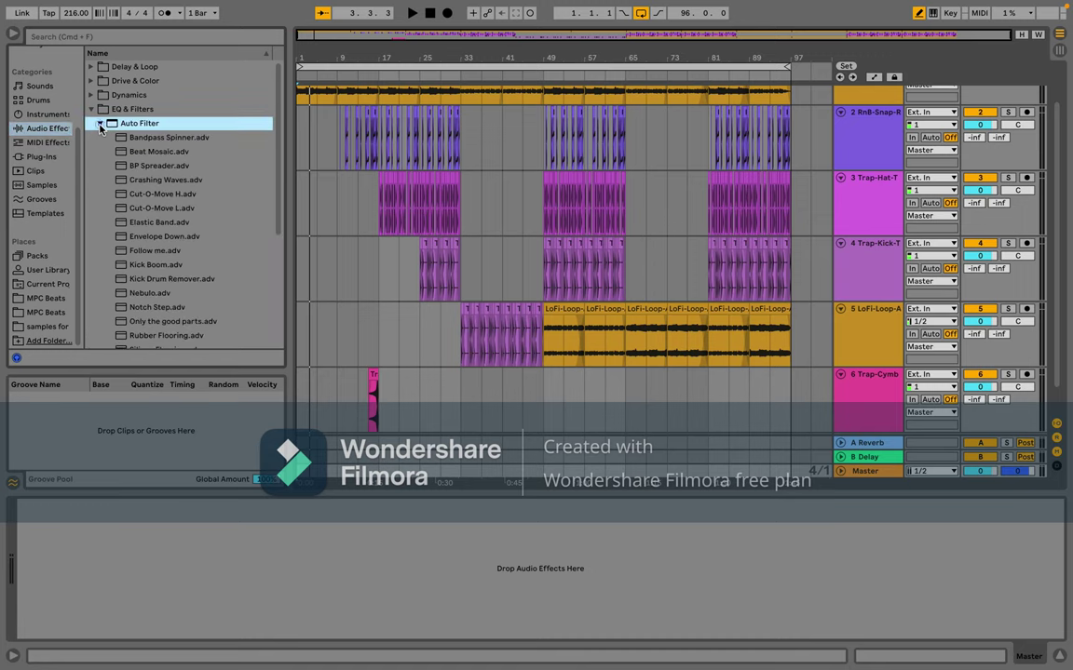
click(100, 123)
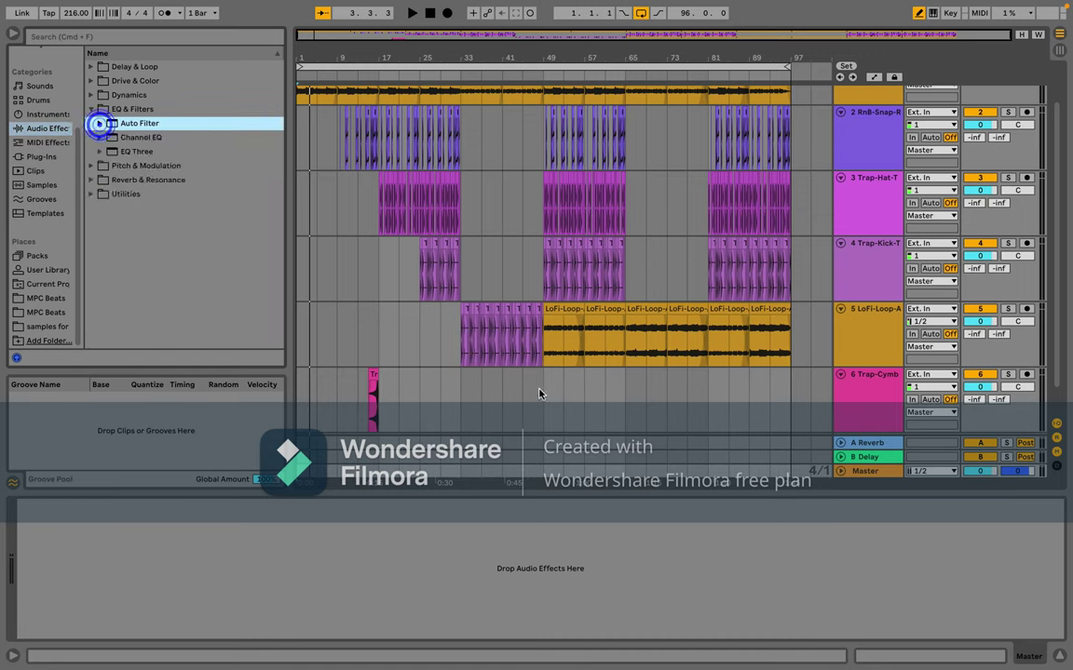
click(850, 343)
click(97, 125)
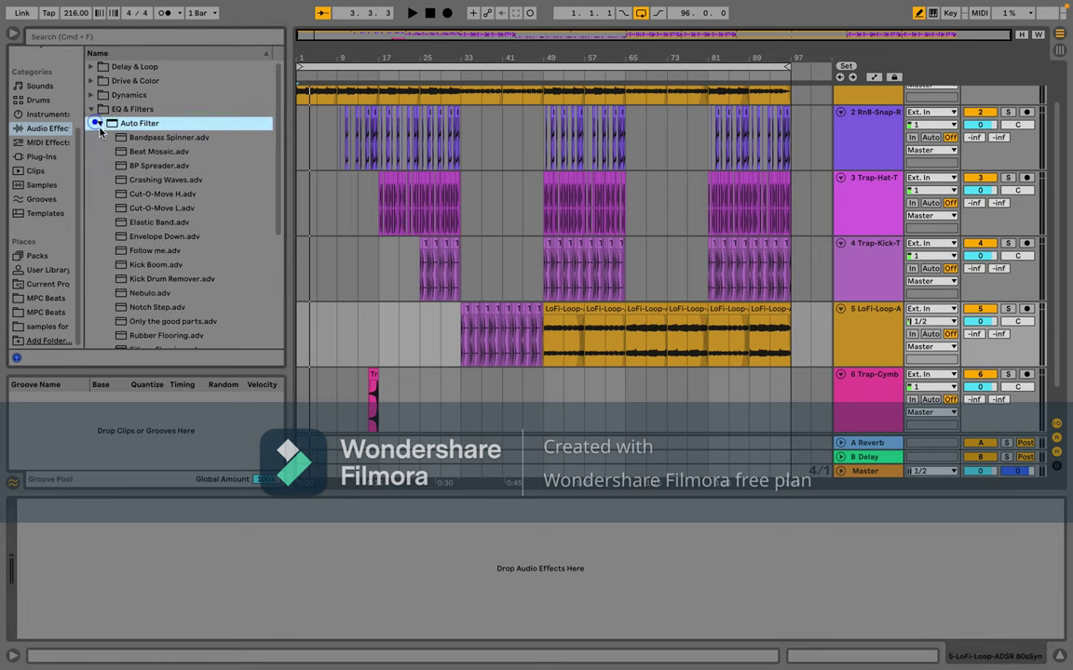
scroll(127, 223, down, 5)
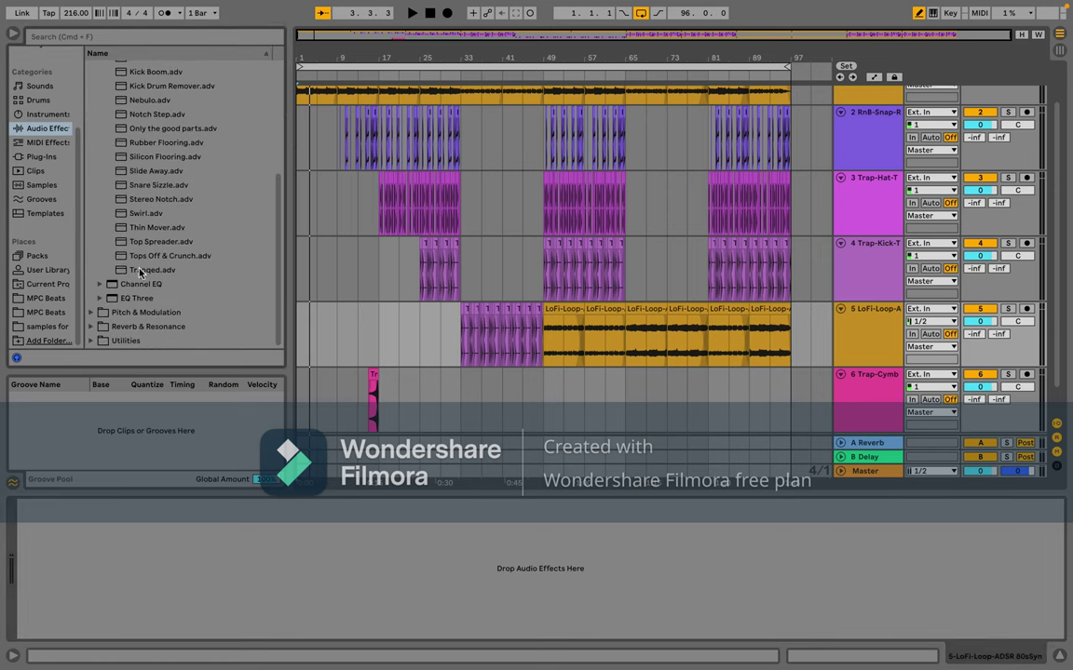
drag(139, 271, 416, 506)
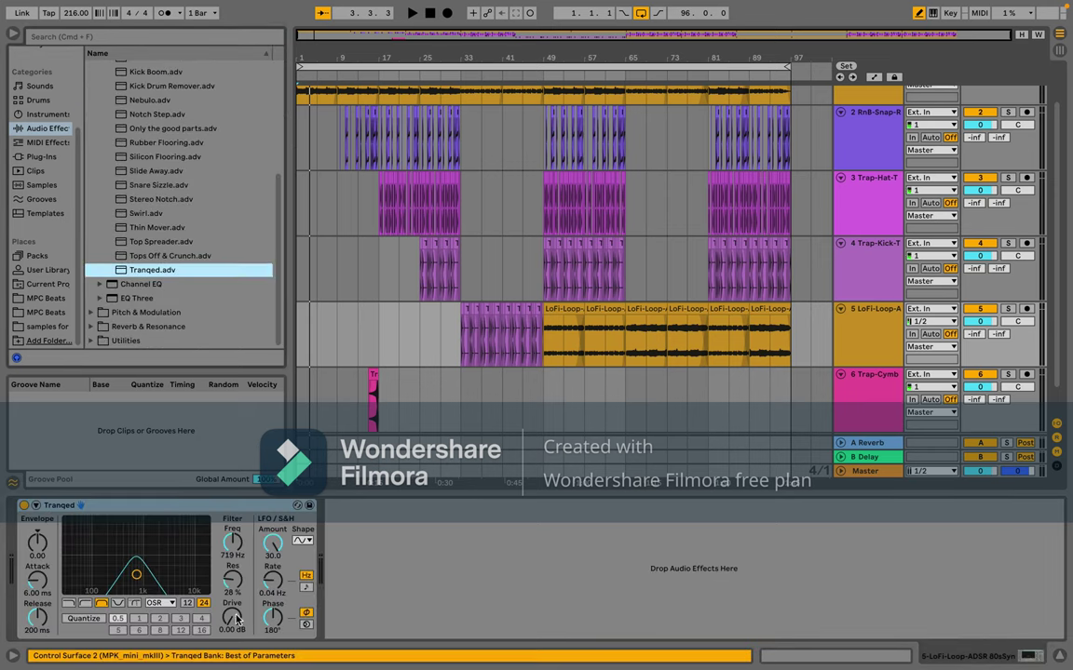
Step: Set Tranqed's Drive to 4.95 dB, its release to 60 ms and its attack to 30 ms
mouse_move(236, 621)
mouse_down()
mouse_move(236, 609)
mouse_move(232, 620)
mouse_up()
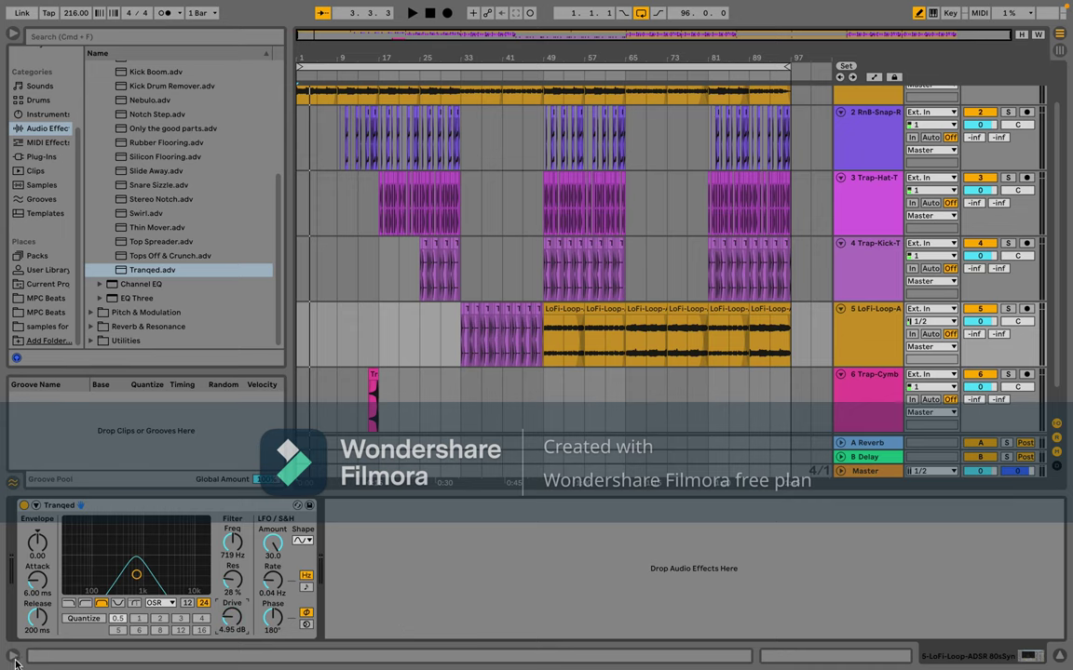
click(38, 616)
key(Return)
click(35, 593)
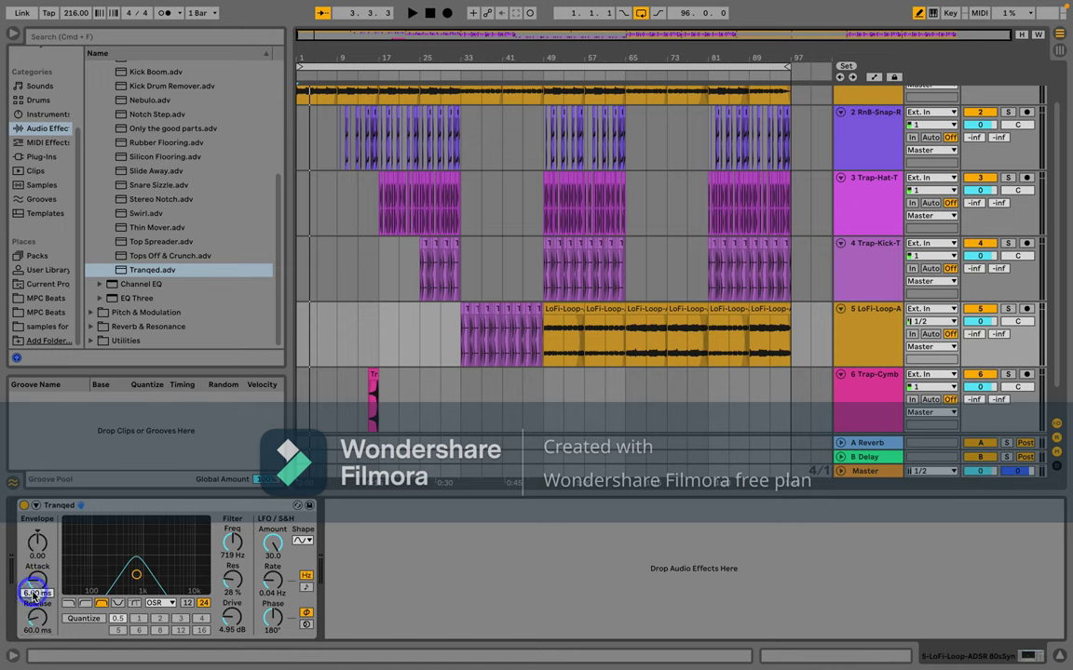
text(30)
key(Return)
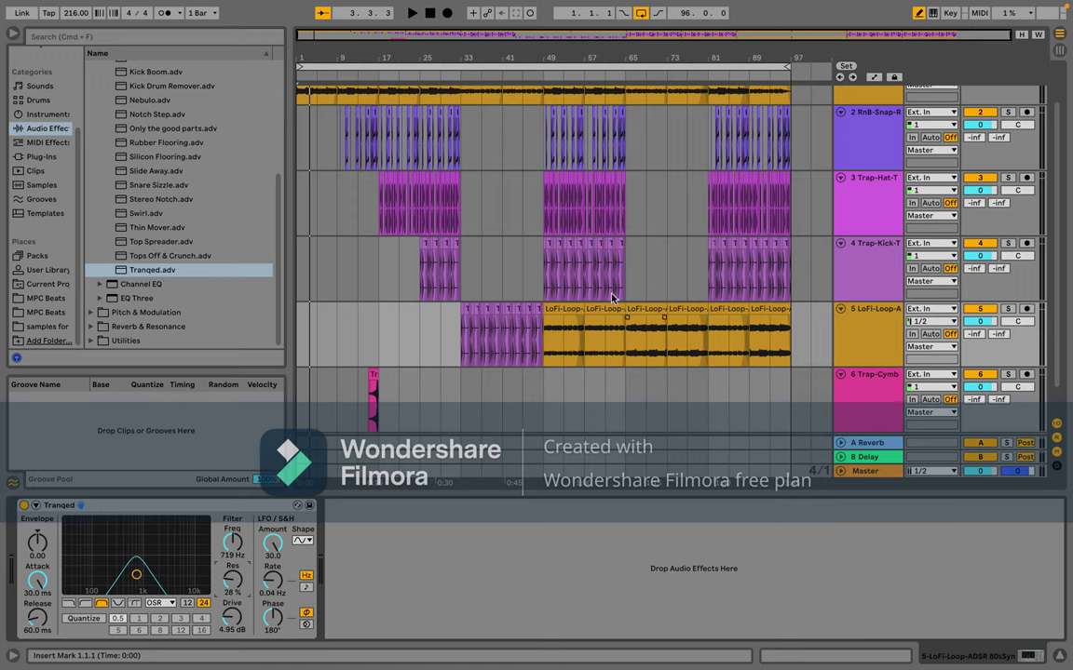
Step: Look through the Auto Filter and Channel EQ presets for the kick track
click(855, 279)
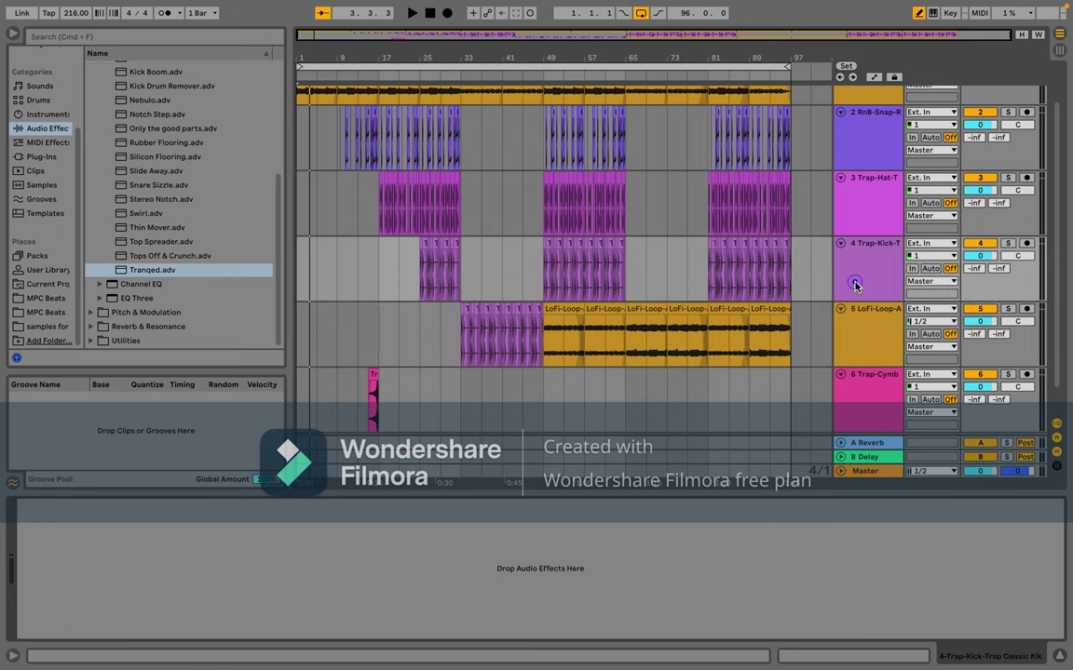
scroll(135, 237, up, 5)
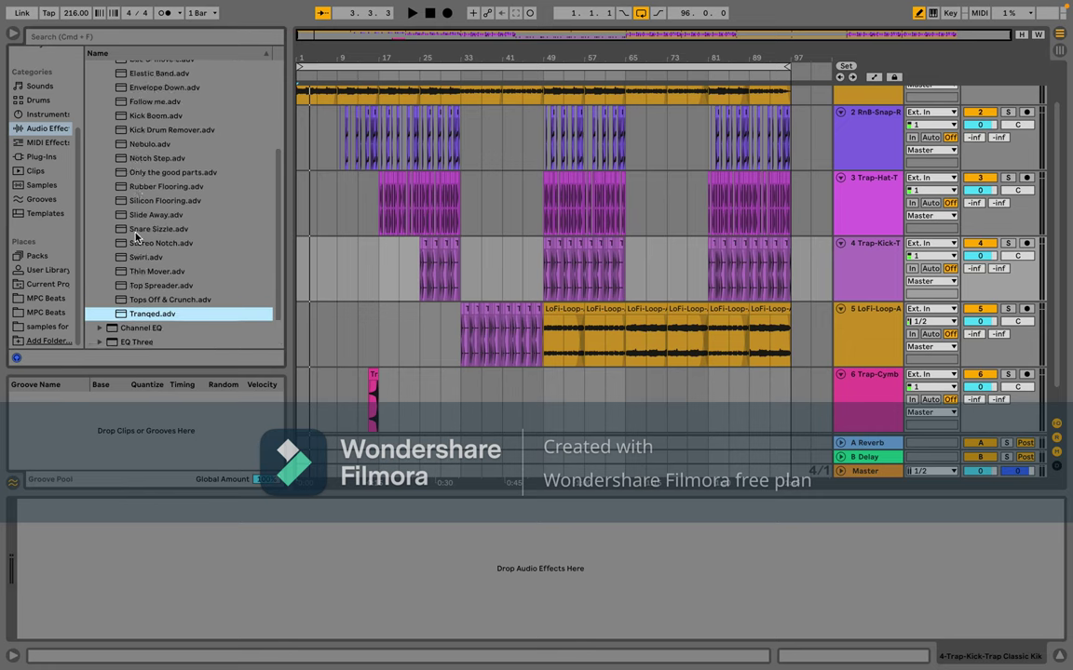
scroll(136, 237, up, 2)
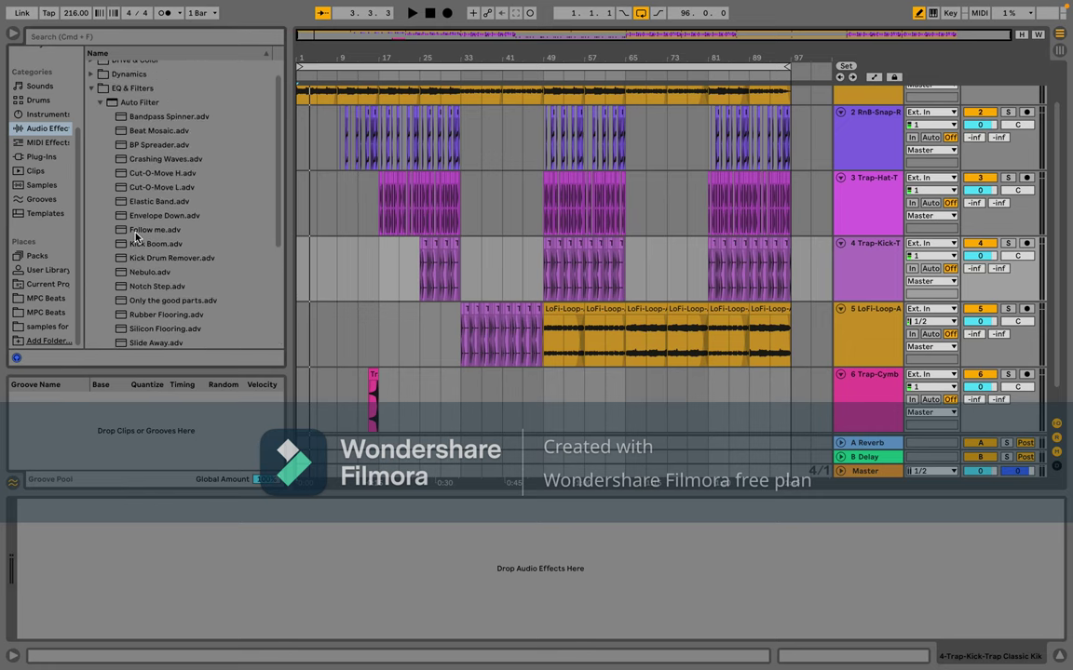
click(101, 104)
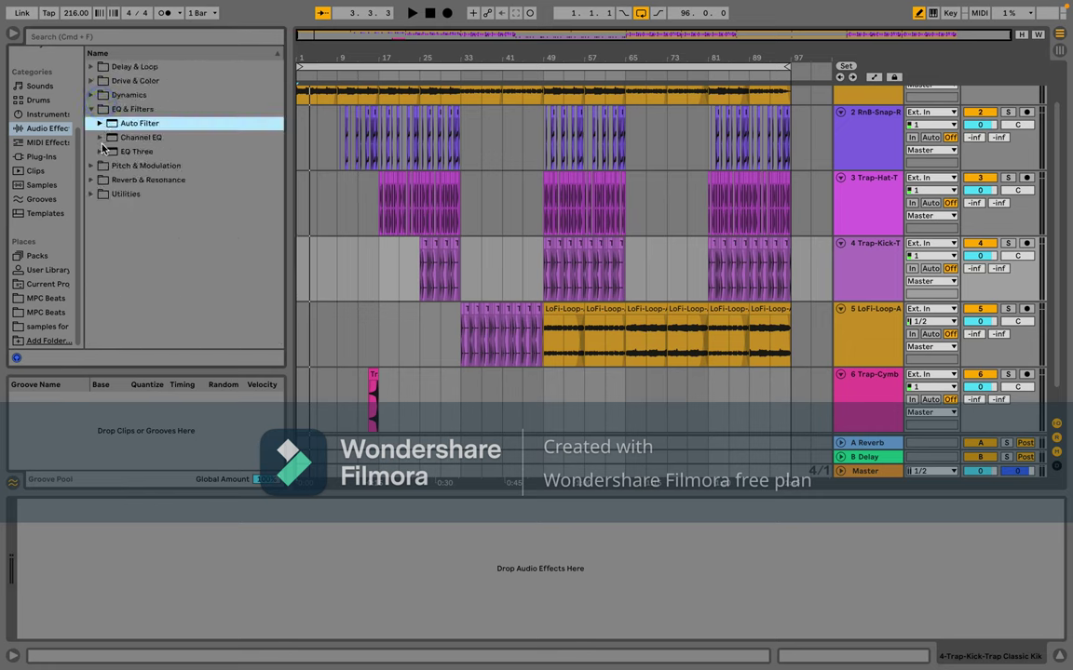
click(99, 138)
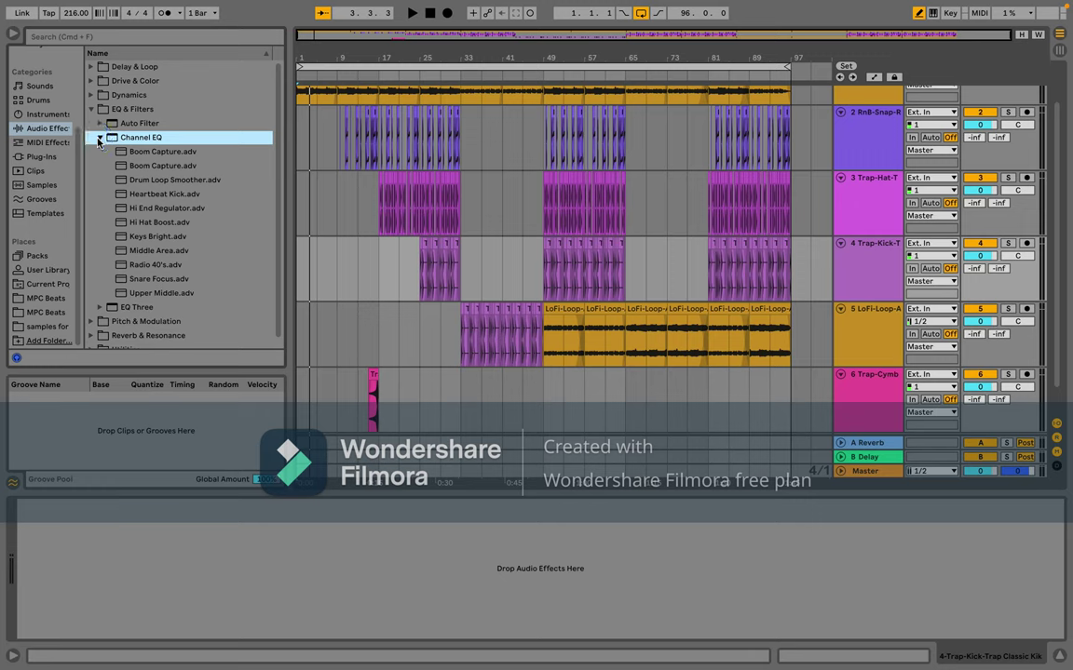
click(99, 138)
Step: Add the EQ Three preset Boost HiHats to the Trap-Hat track 3
click(99, 152)
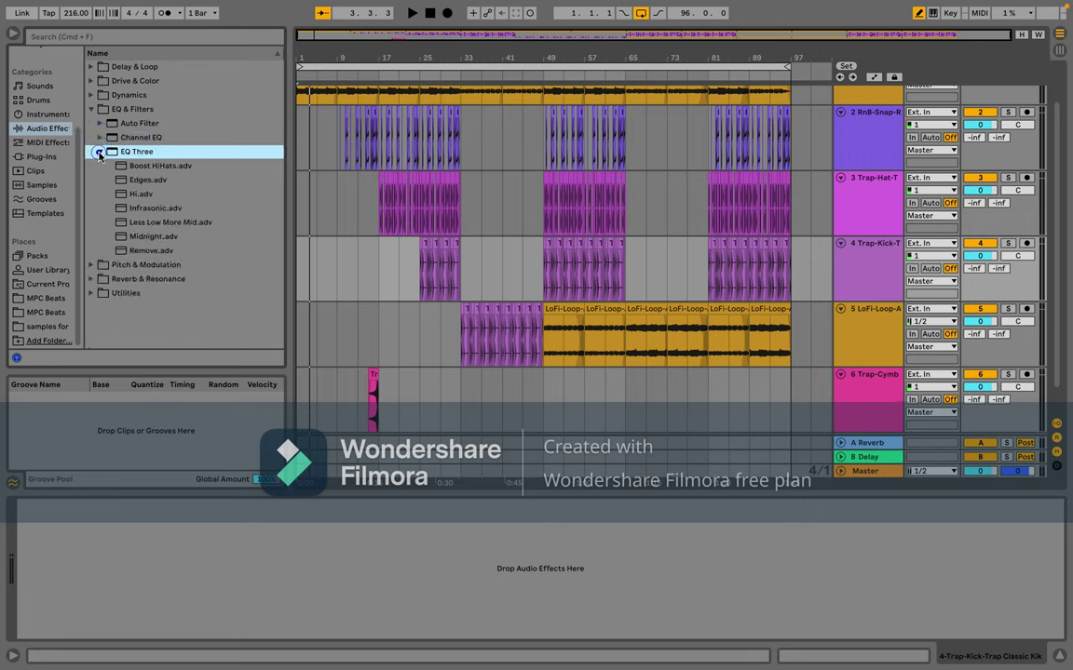
click(100, 152)
click(99, 152)
click(99, 152)
click(100, 152)
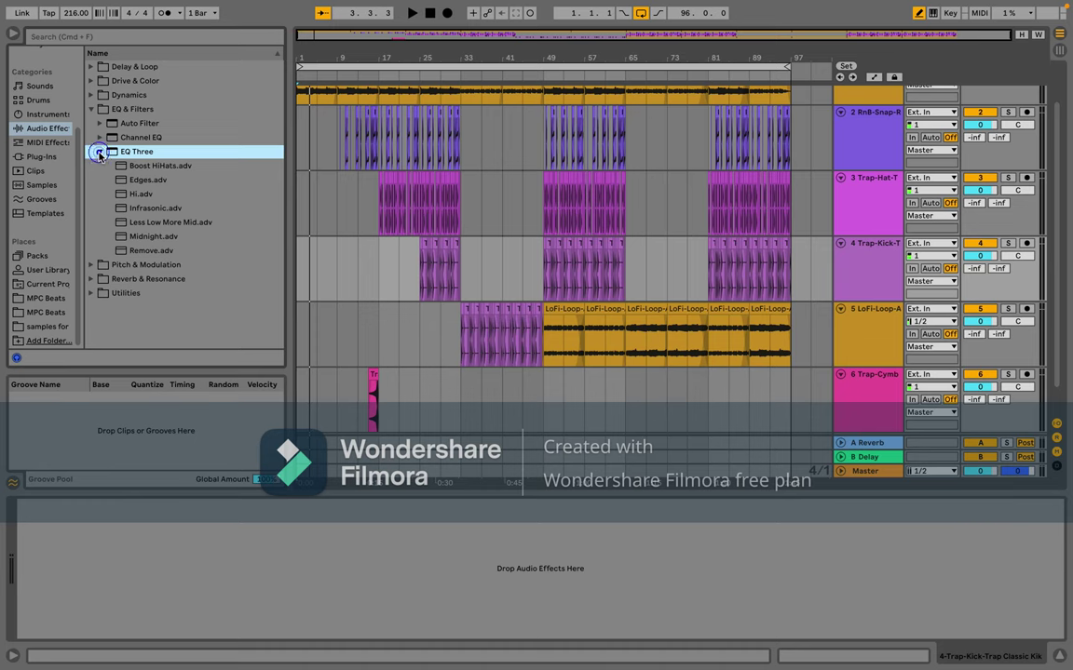
click(870, 211)
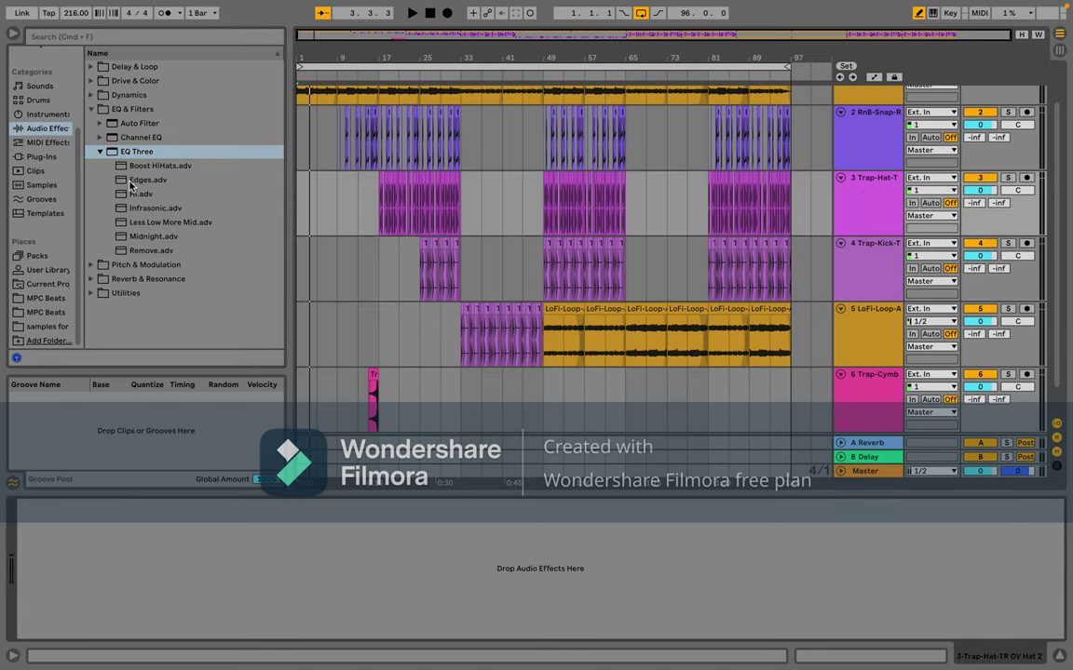
drag(154, 166, 232, 545)
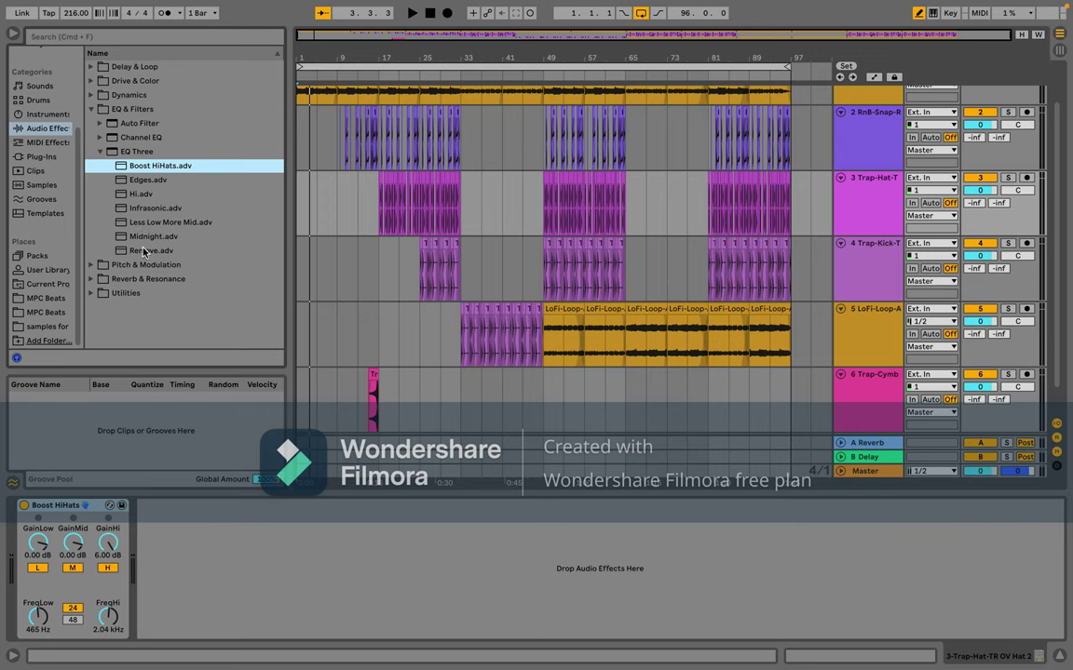
Step: Add the Drums Punchy rack from the Mixing & Mastering audio effect racks to the Trap-Kick track 4
click(91, 266)
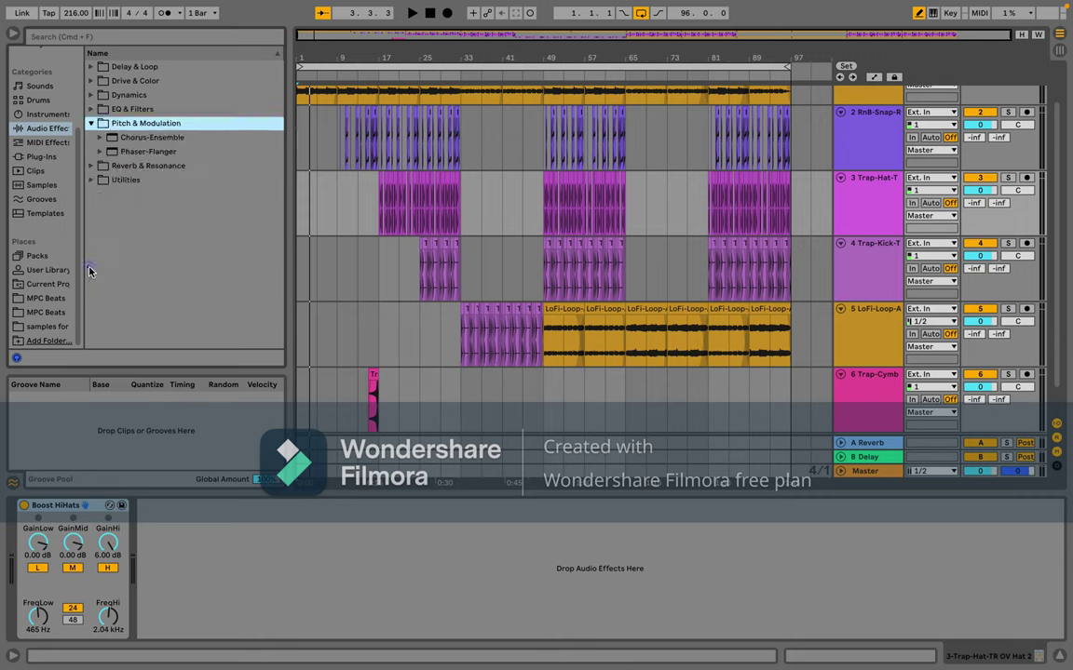
click(94, 166)
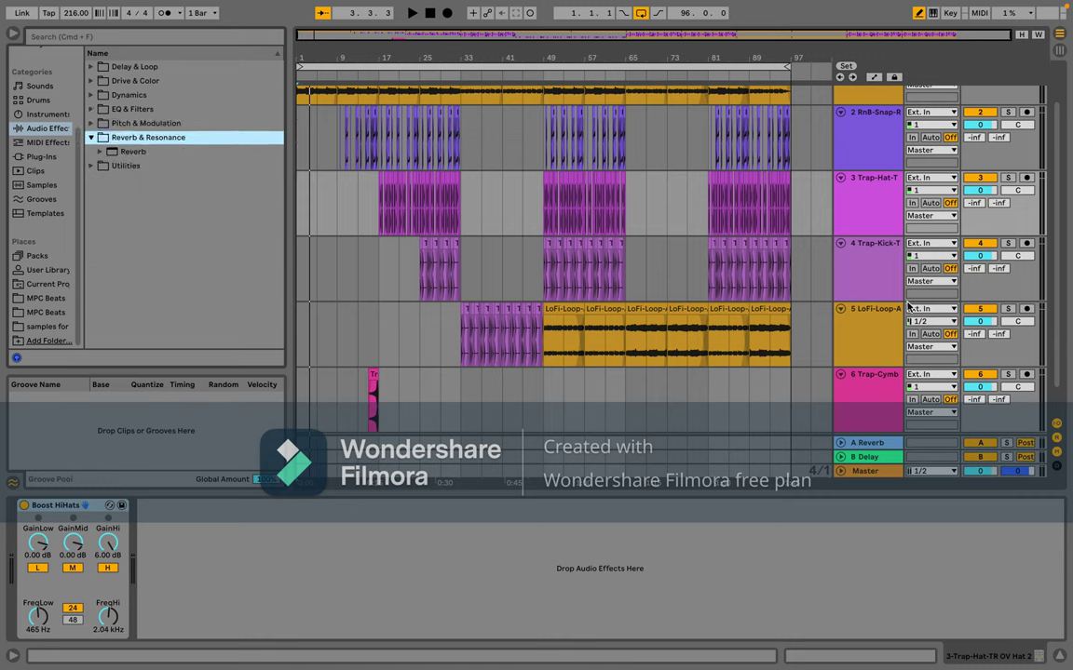
click(875, 272)
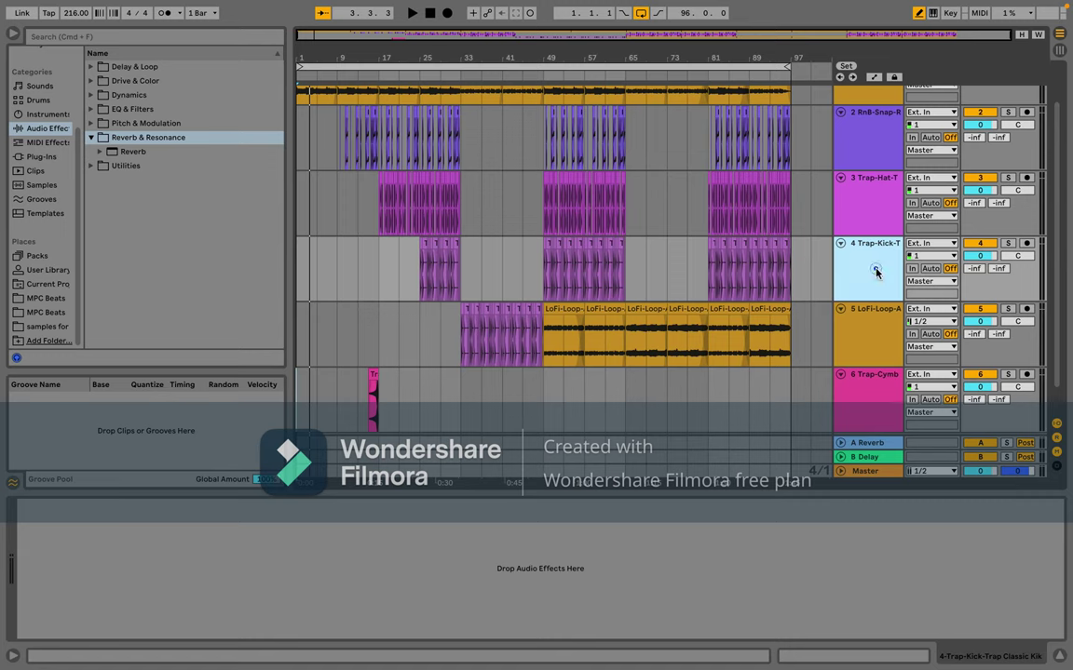
click(93, 167)
click(100, 164)
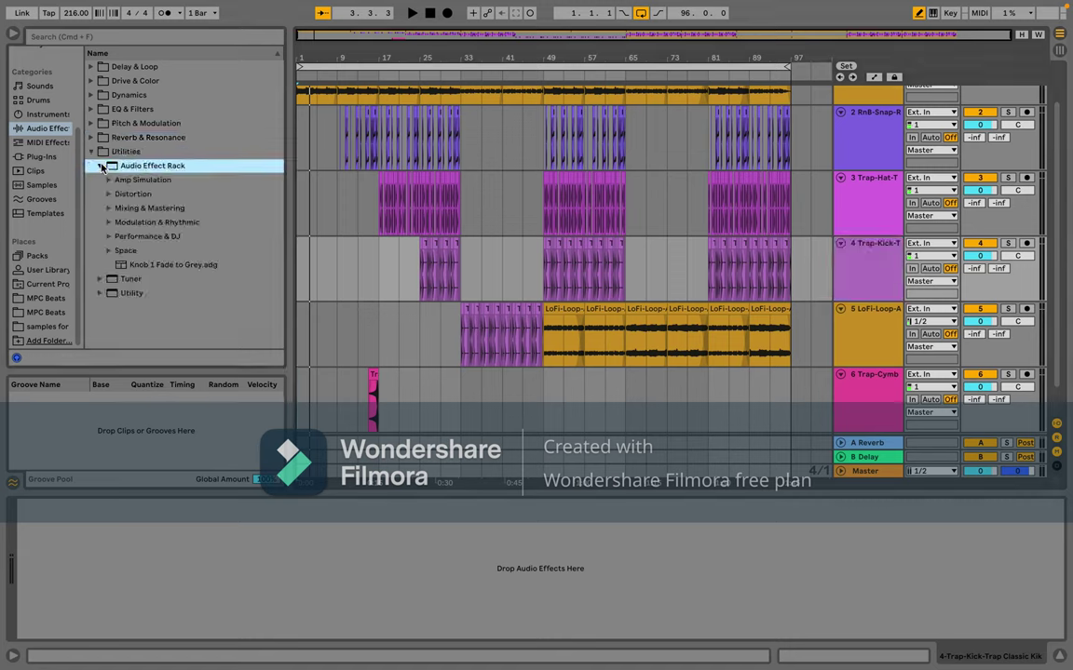
click(108, 208)
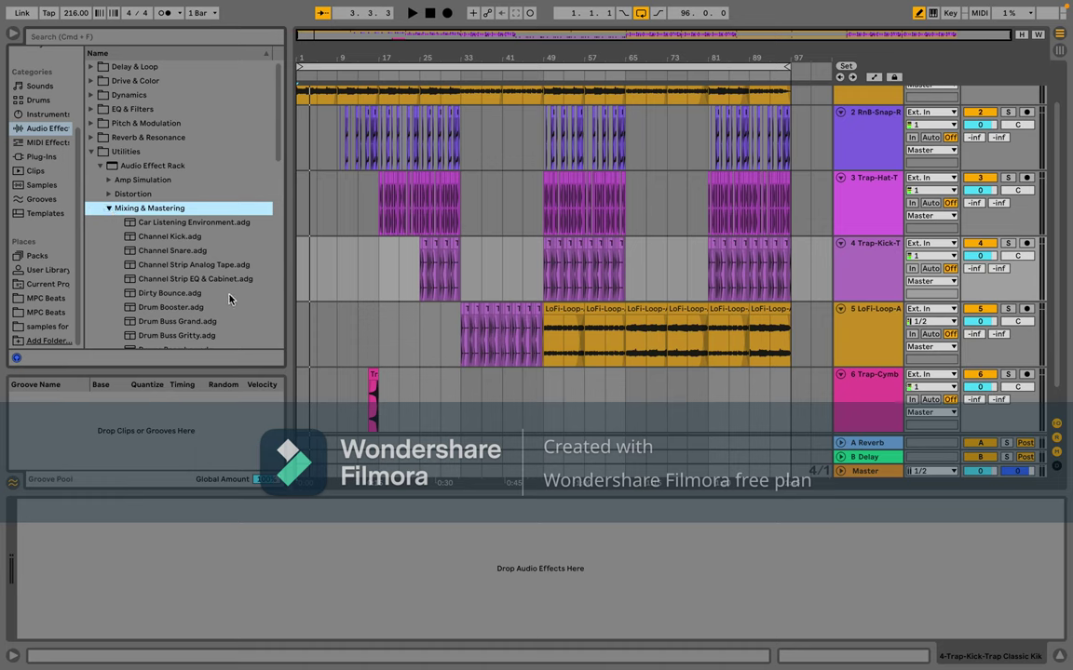
scroll(230, 297, down, 5)
scroll(232, 296, down, 2)
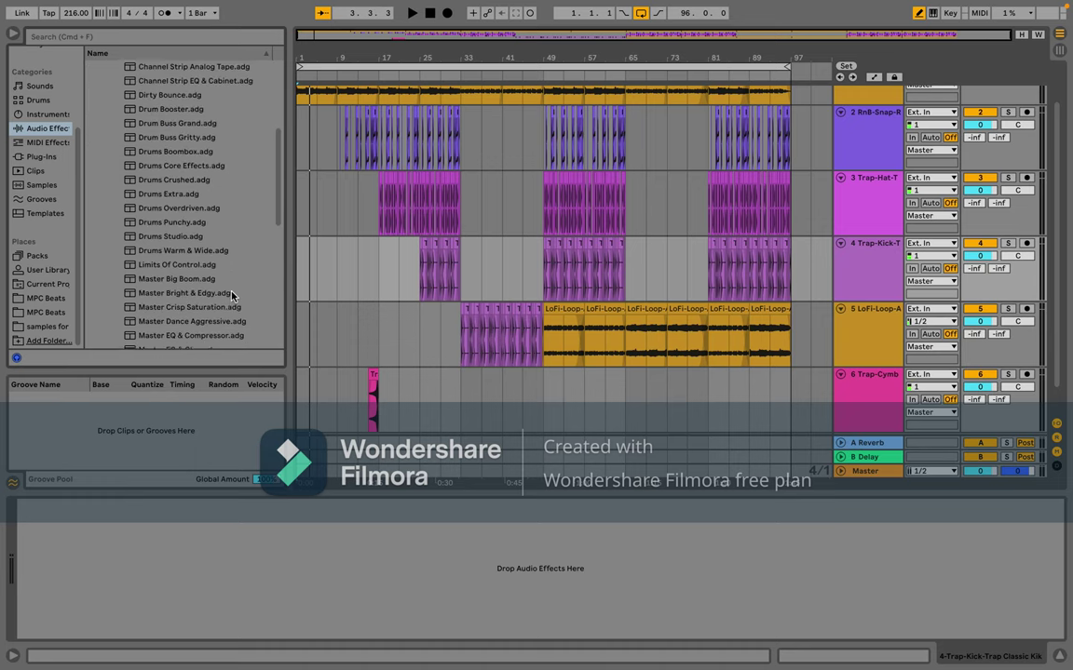
double_click(161, 219)
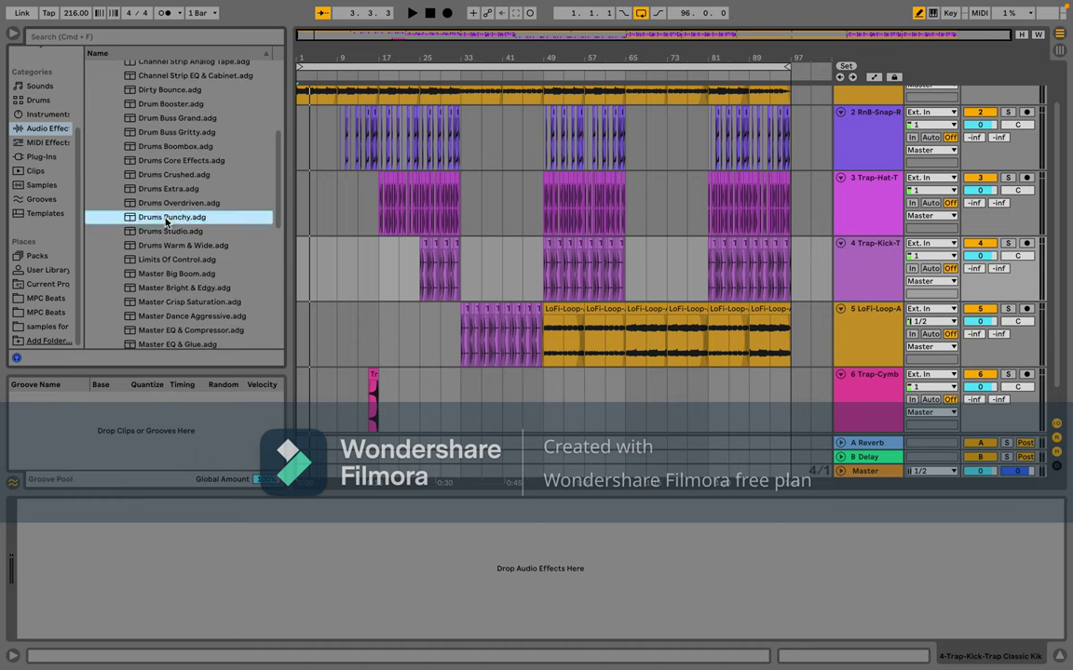
Step: Look through the mastering racks and remove the Drums Punchy rack from the kick track
scroll(252, 339, down, 4)
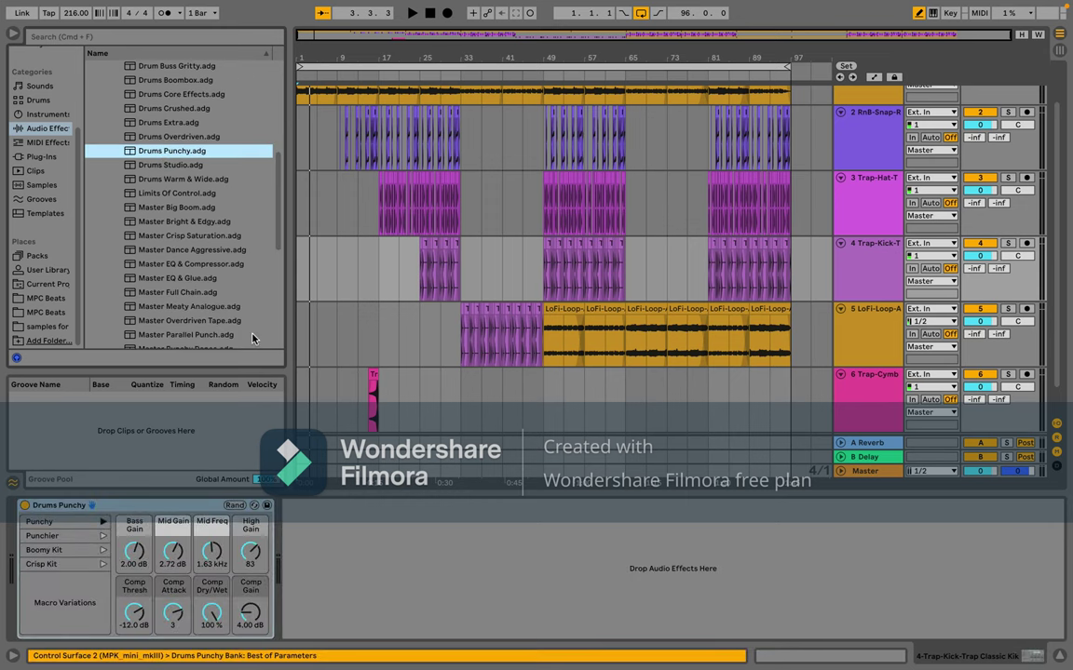
scroll(251, 339, down, 2)
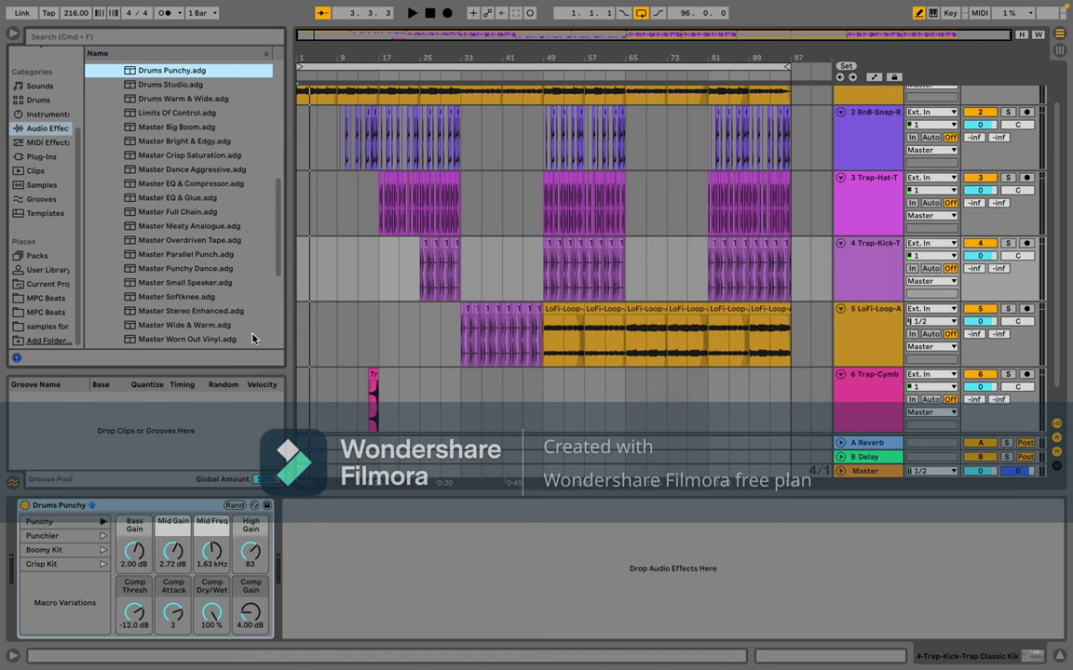
scroll(251, 339, down, 3)
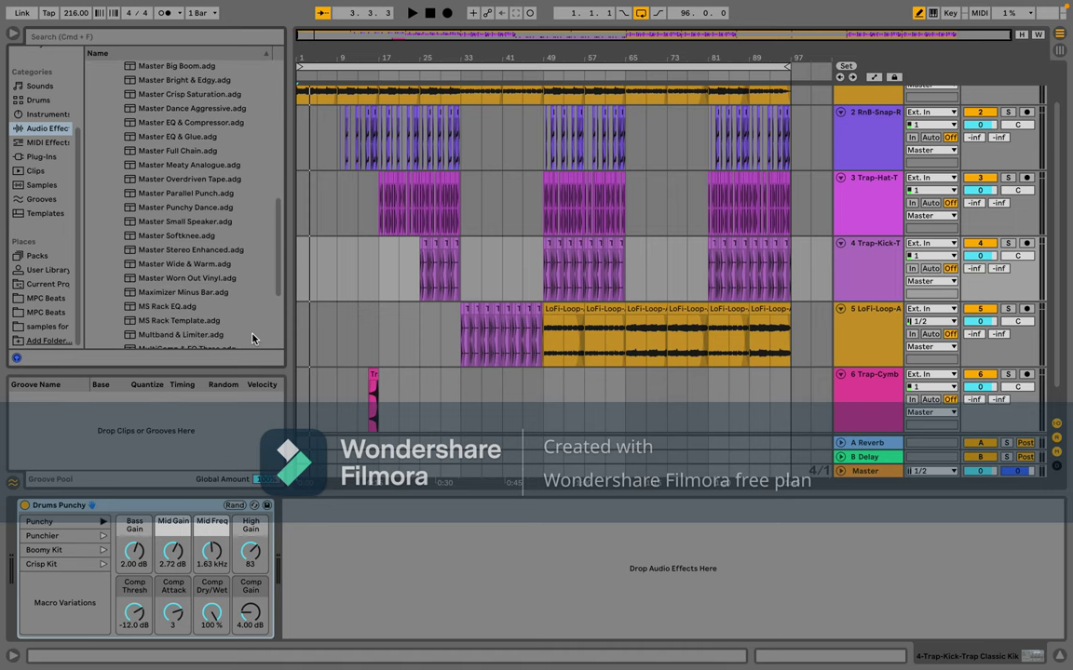
click(204, 509)
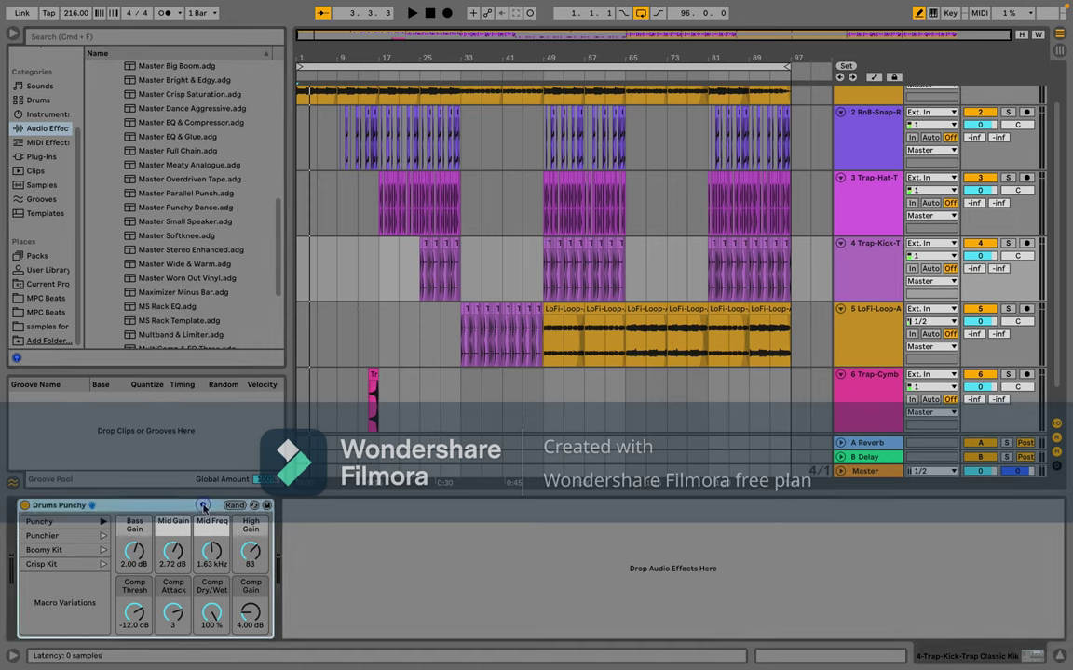
key(Delete)
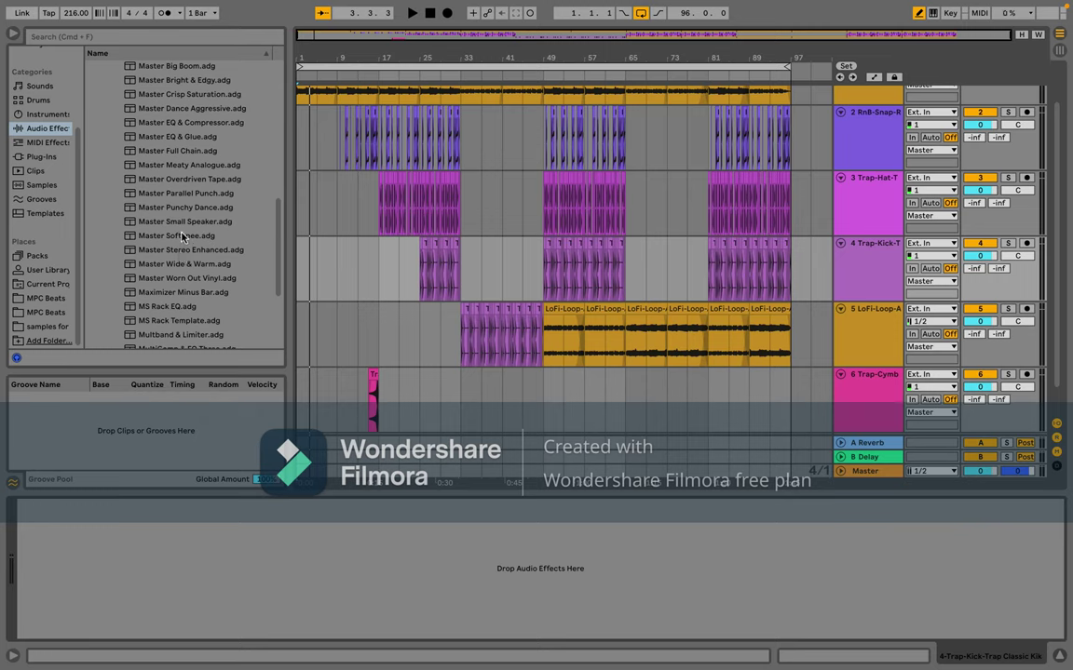
Step: Add the Master Punchy Dance rack to the kick track and audition it soloed from bar 82
double_click(182, 208)
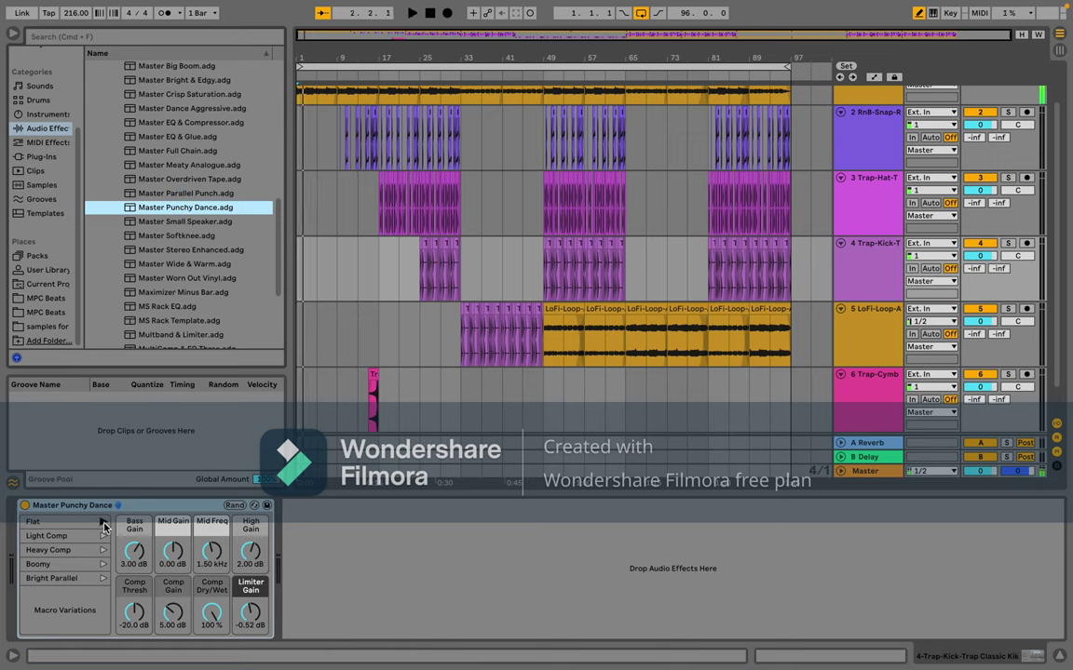
click(710, 261)
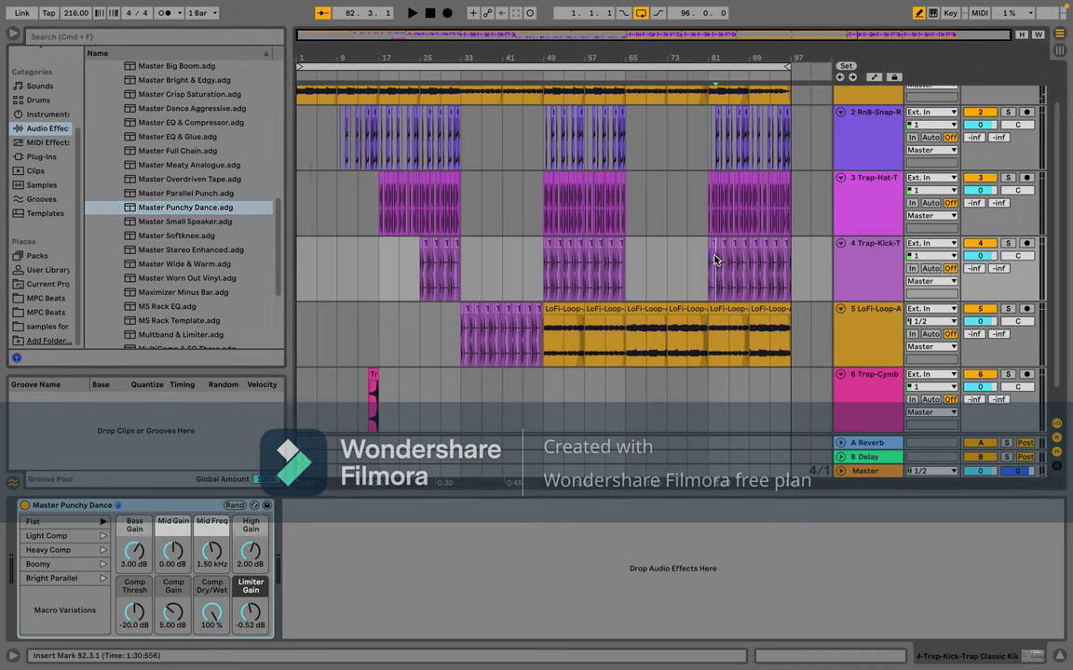
click(1004, 244)
key(space)
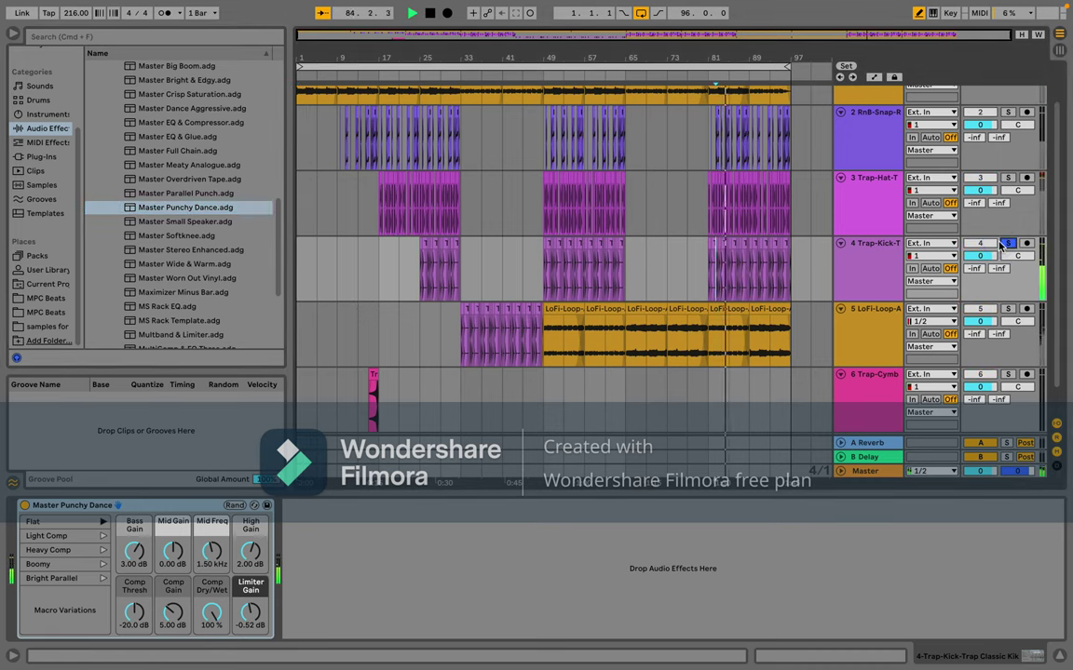
key(space)
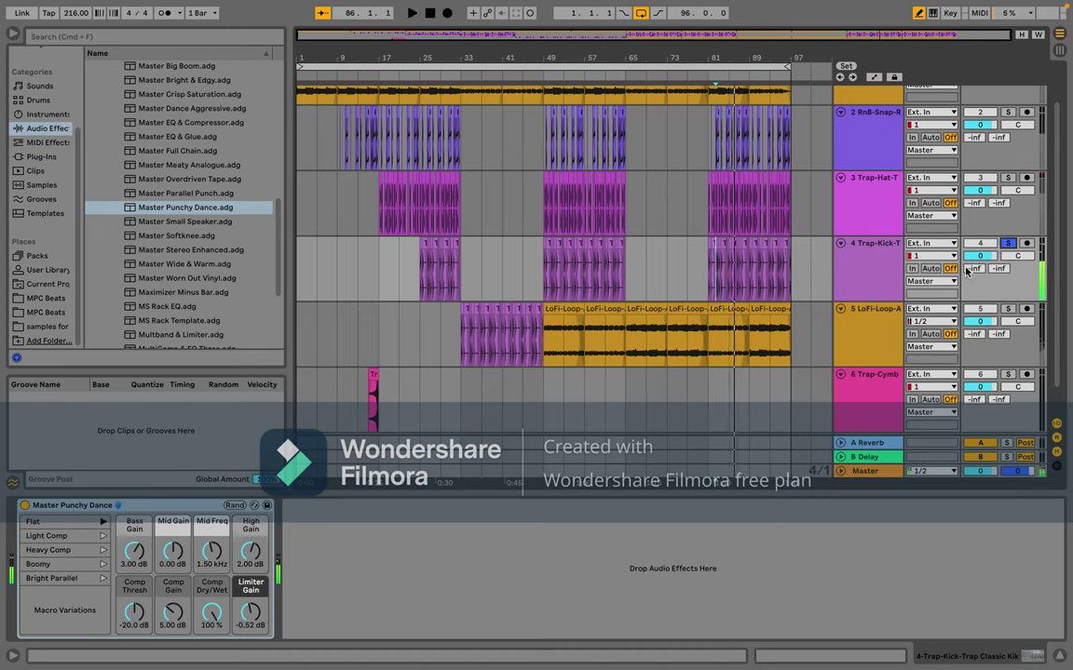
Step: Audition the Light Comp, Heavy Comp and Bright Parallel variations of Master Punchy Dance and remove the rack from the kick track
click(103, 536)
key(space)
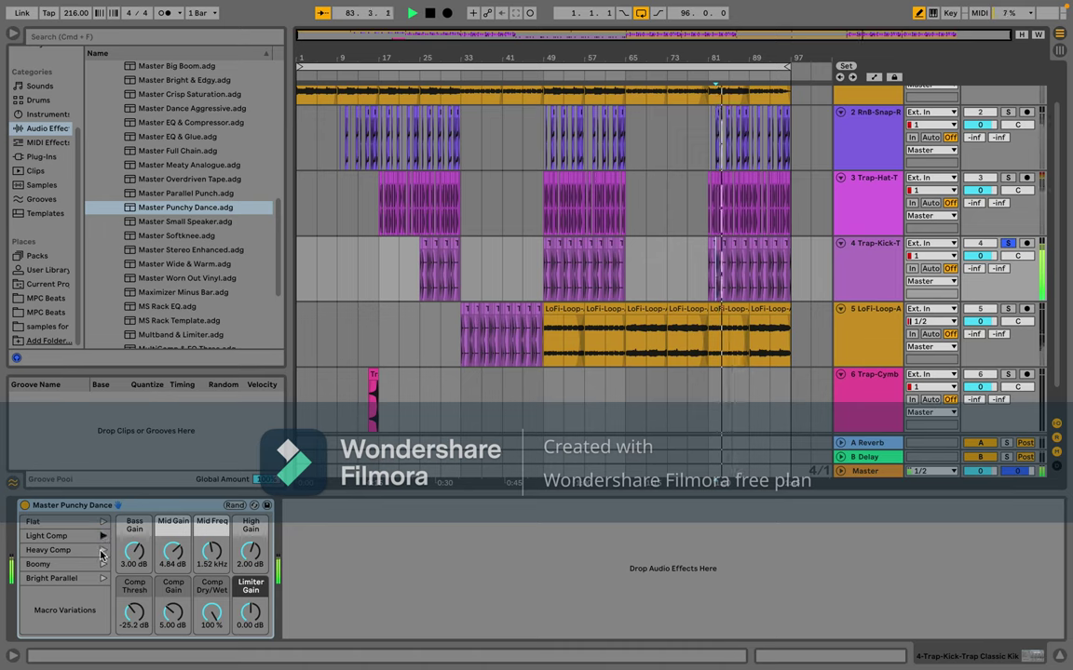
click(102, 550)
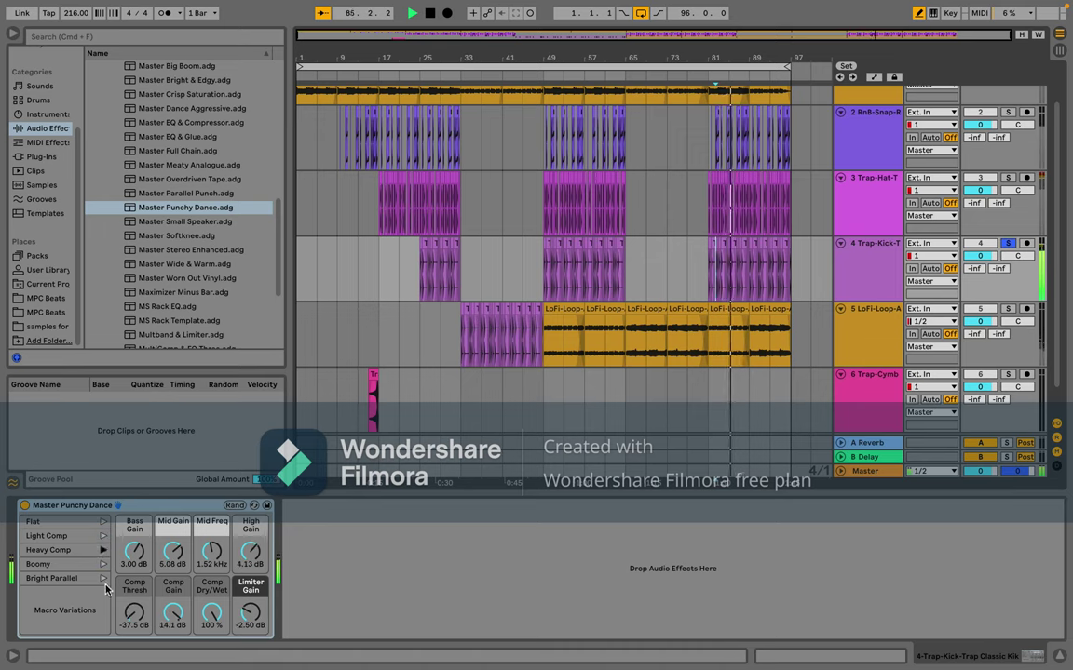
click(103, 578)
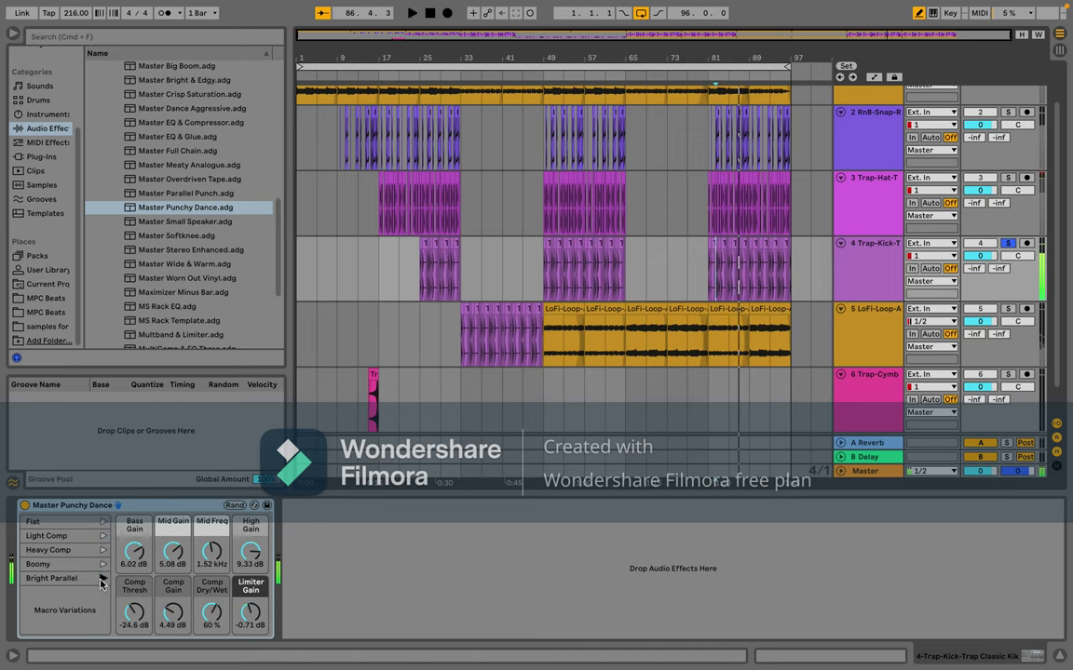
click(179, 506)
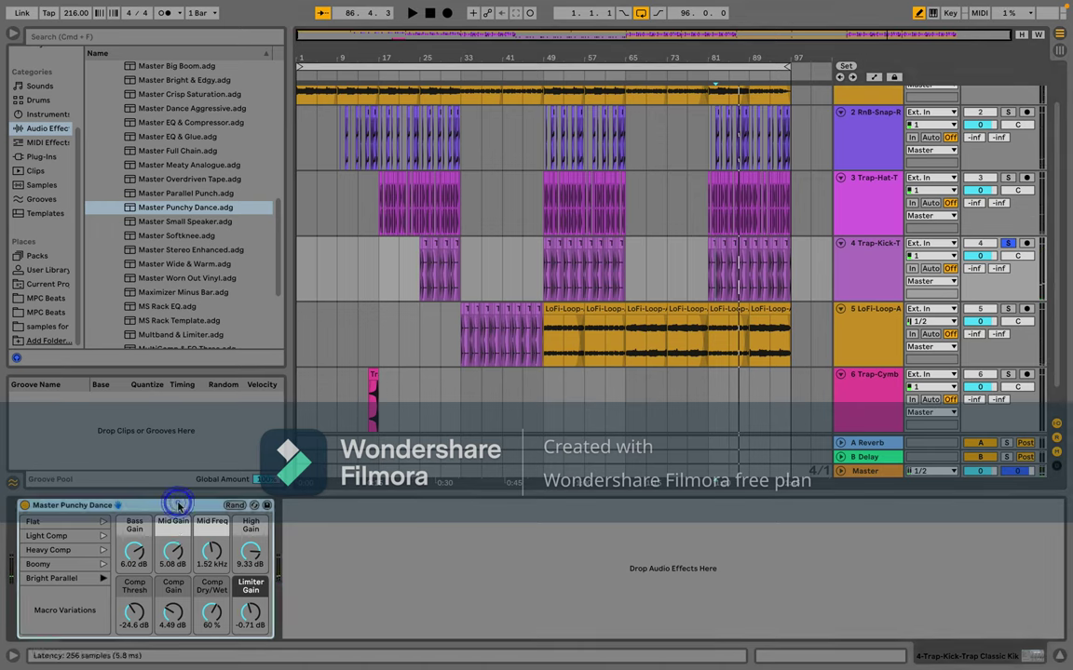
key(Delete)
Step: Add the Drums Punchy rack to the kick track, compare its Punchier variation and recall the Punchy variation during playback
scroll(203, 262, down, 3)
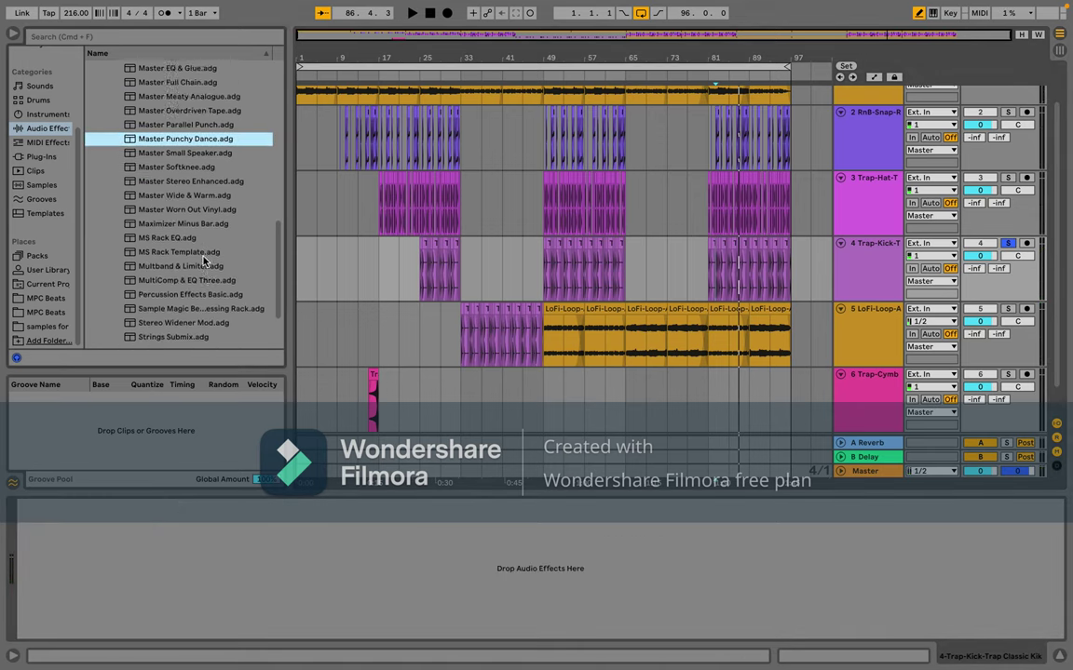
scroll(202, 262, up, 8)
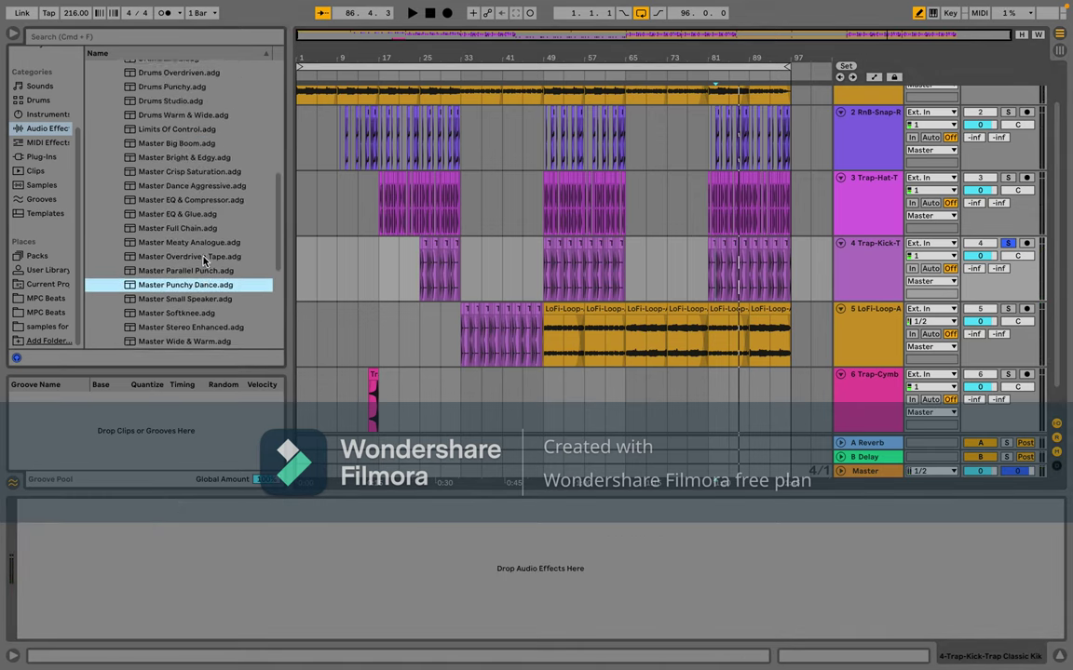
scroll(203, 262, up, 1)
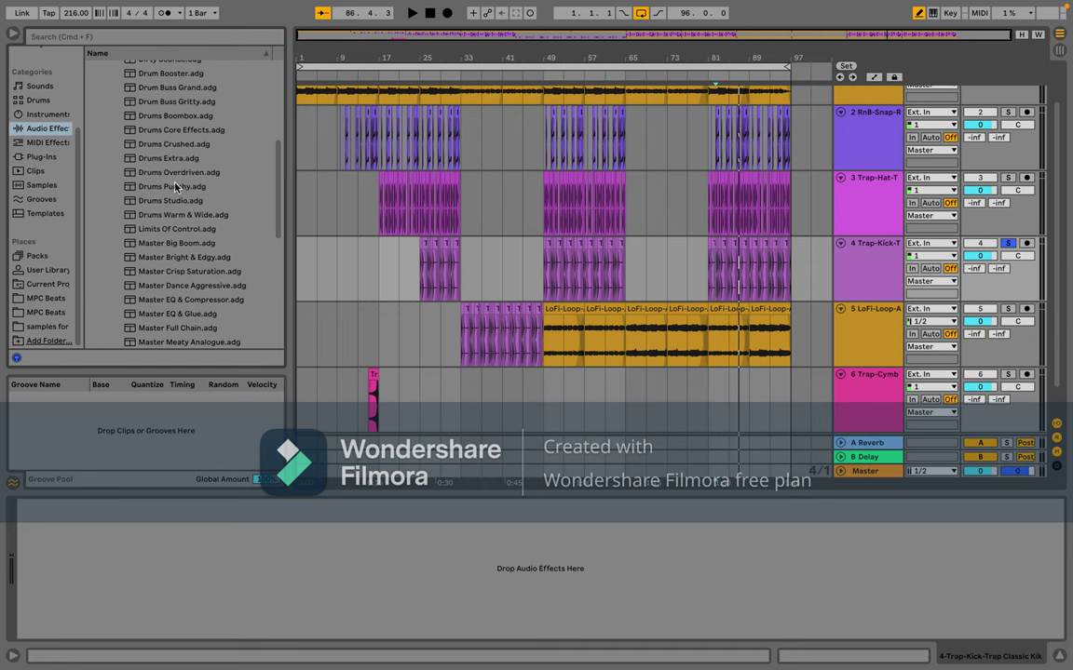
double_click(175, 186)
click(102, 537)
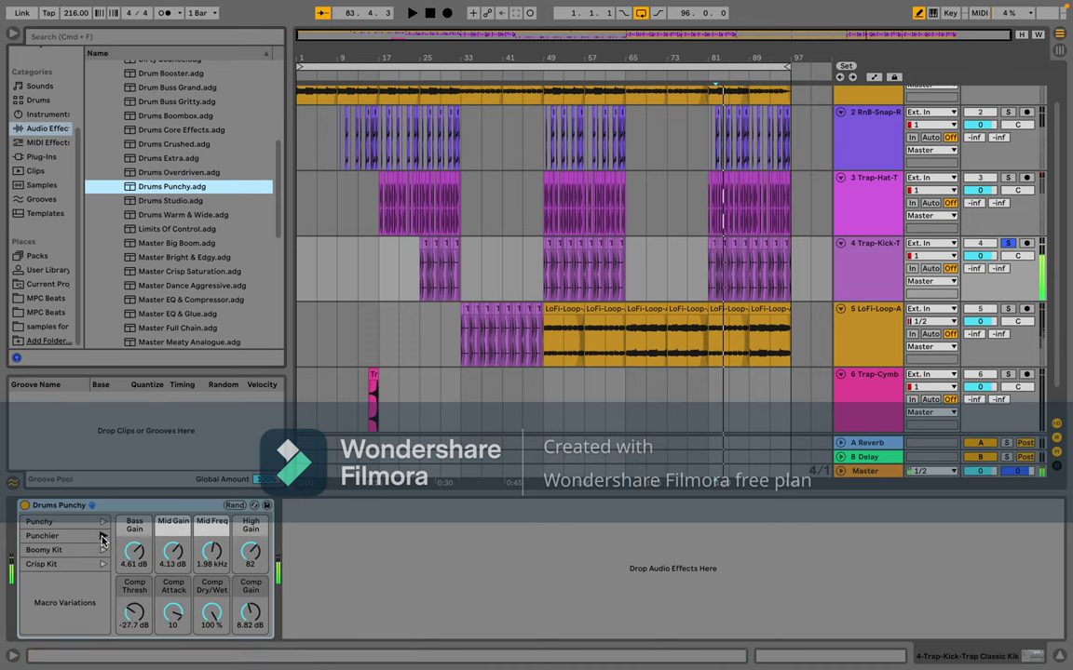
click(100, 523)
key(space)
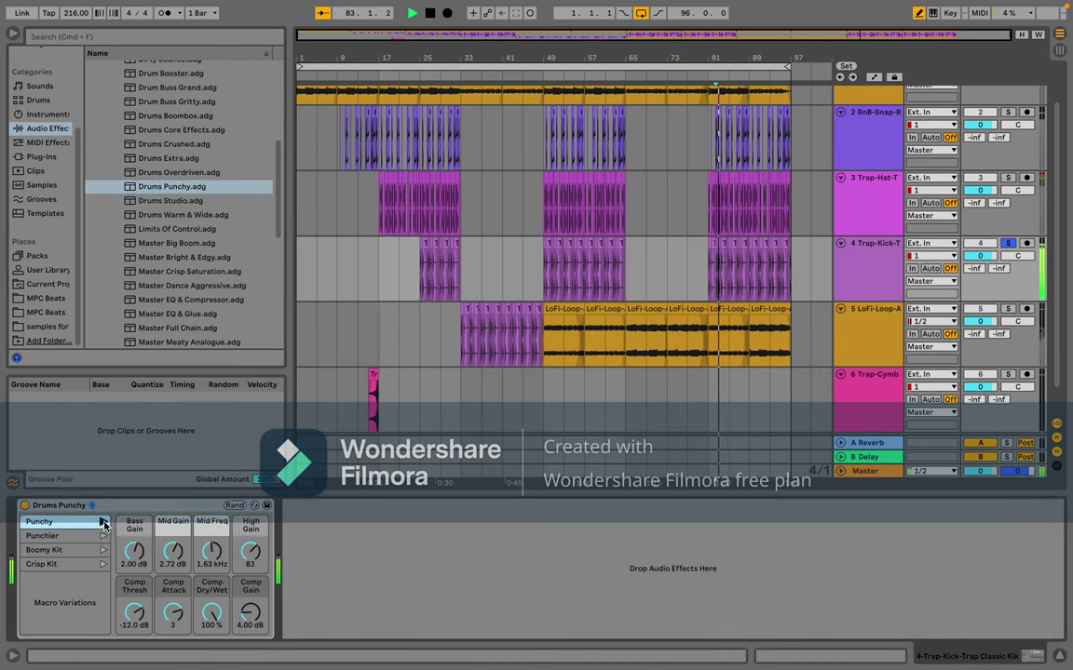
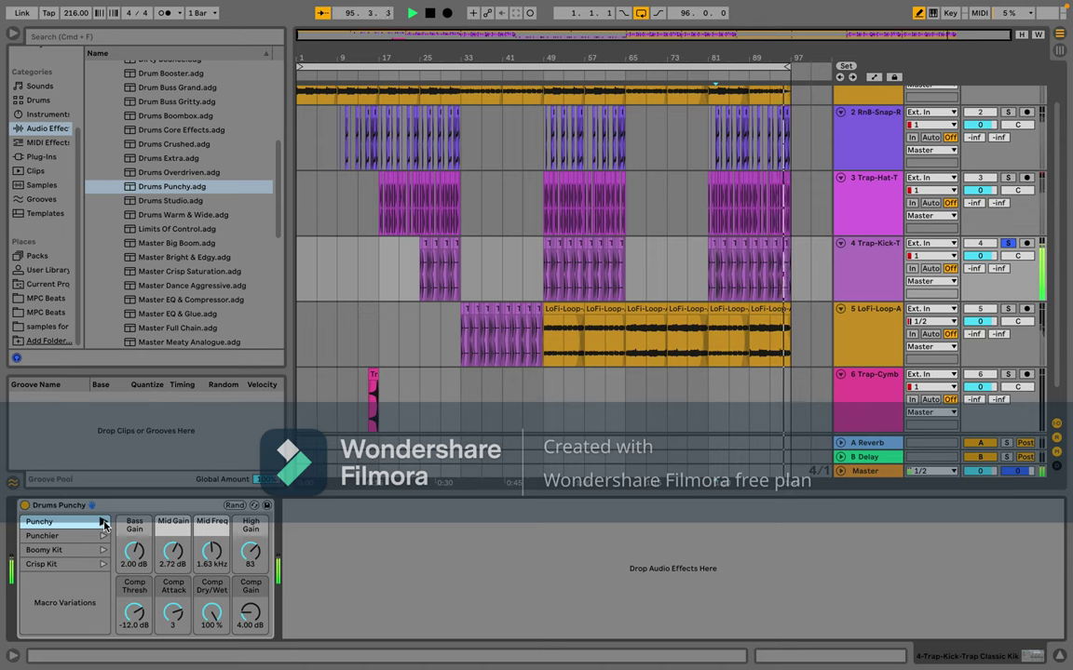
key(space)
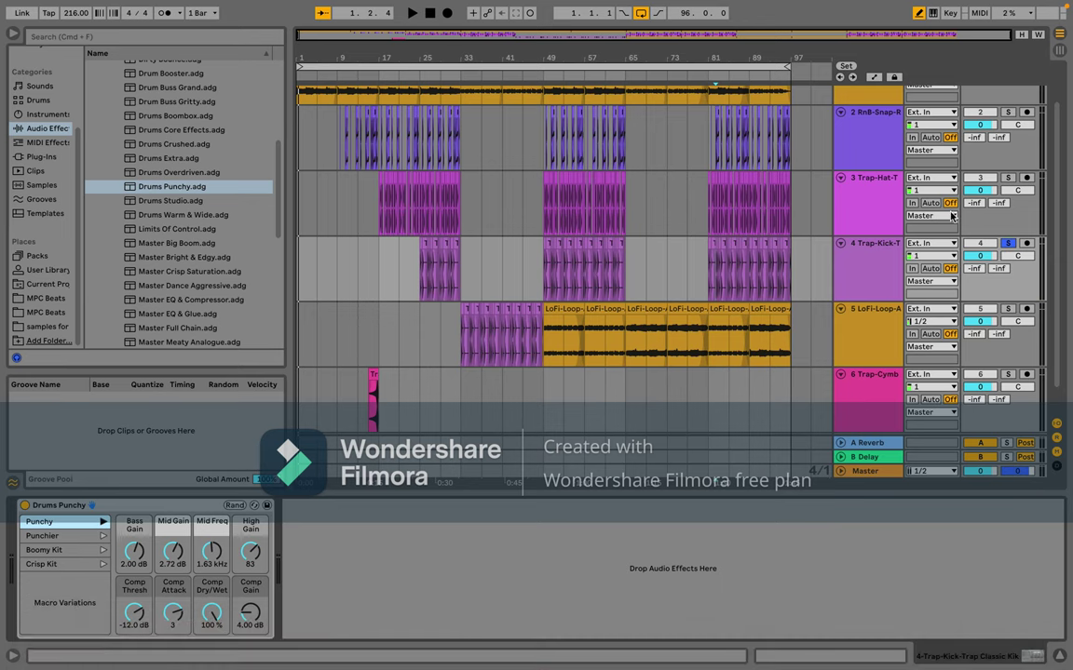
Step: Solo the Trap-Hat track 3 and set Boost HiHats' GainLow to 6.00 dB, GainMid to 5.68 dB and GainHi to -0.03 dB
click(1008, 177)
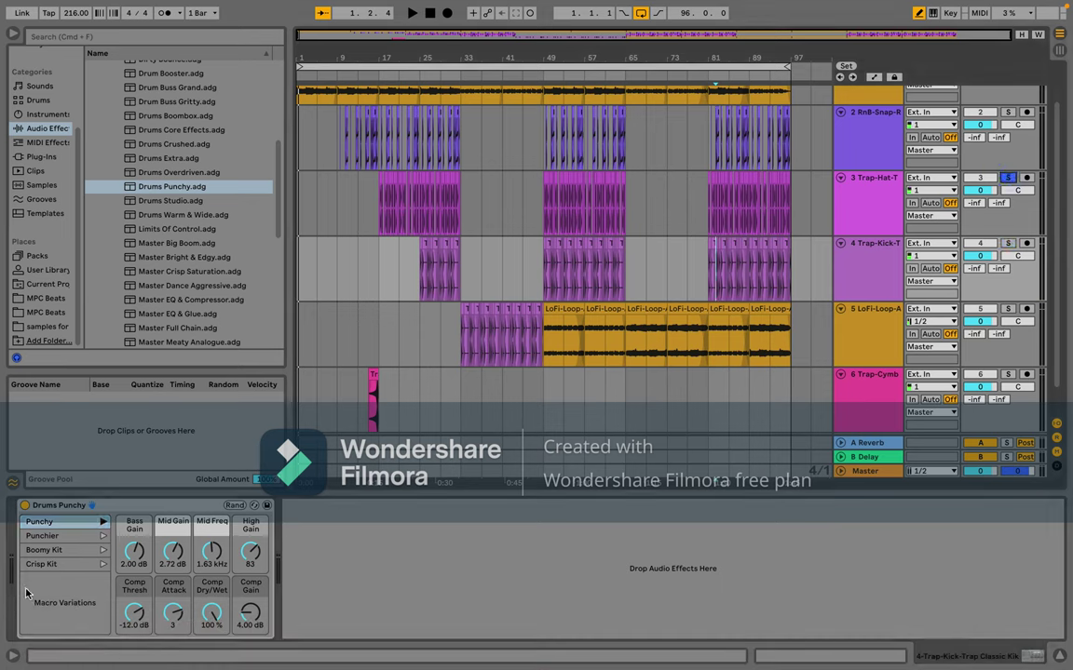
click(859, 197)
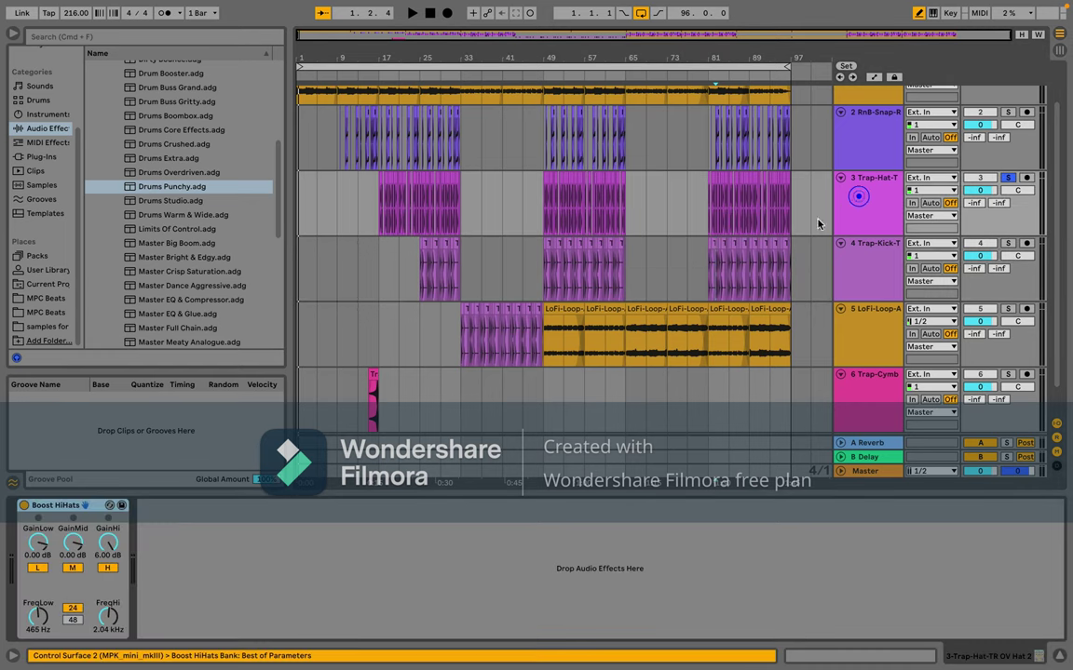
click(109, 542)
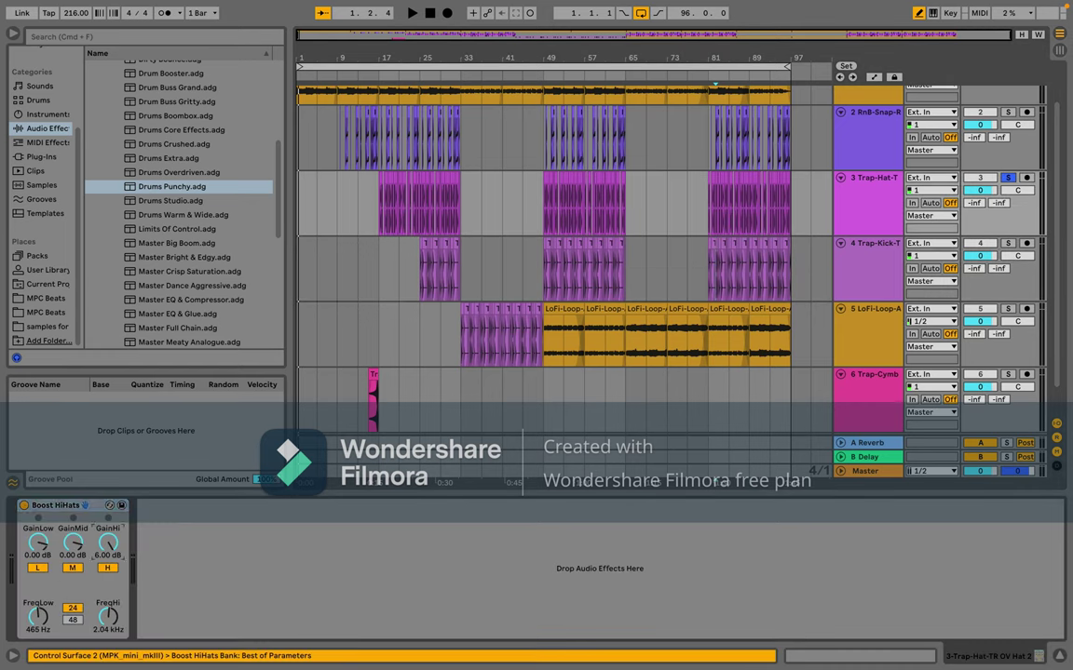
drag(109, 542, 74, 533)
key(space)
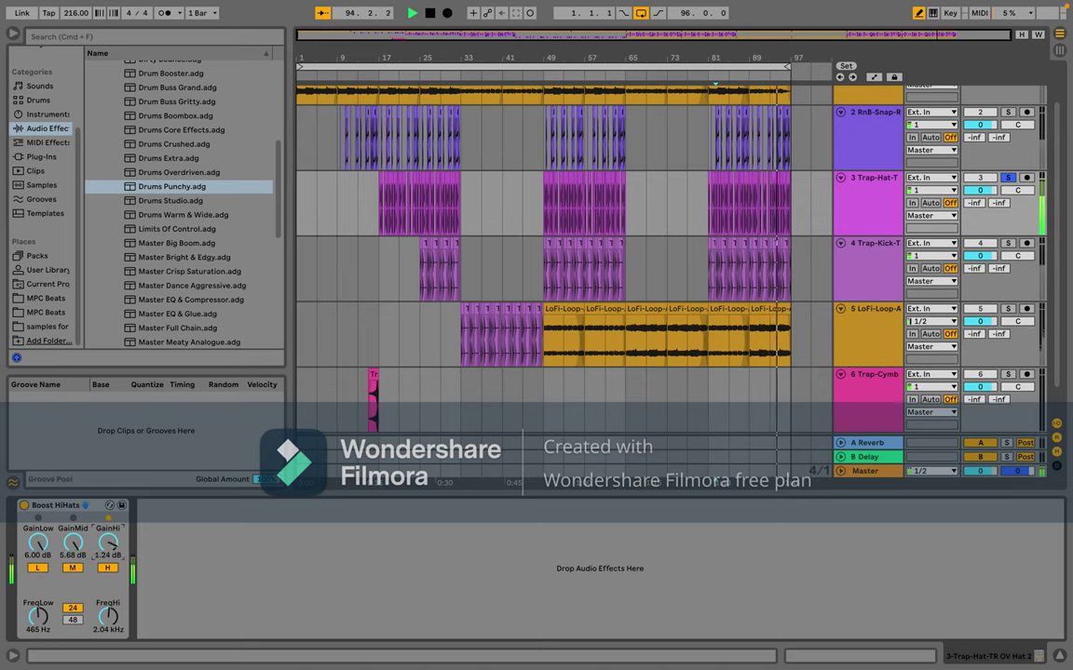
drag(108, 542, 108, 539)
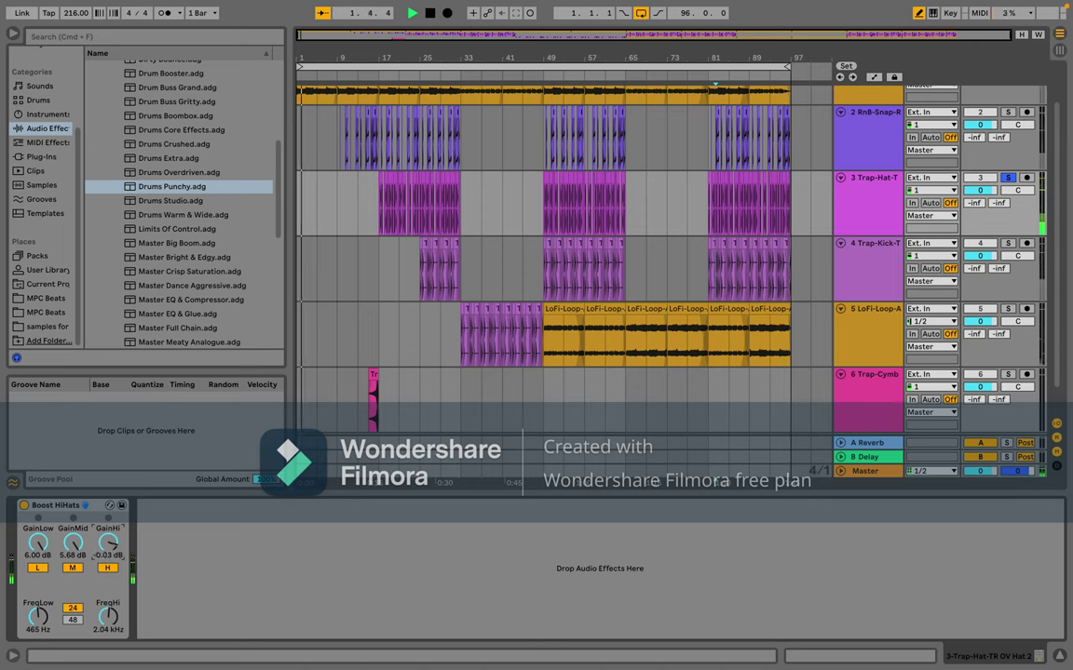
Step: Try a FreqHi of 777 Hz on Boost HiHats, return it to 2.04 kHz and set GainHi to 1.87 dB
drag(108, 636, 108, 654)
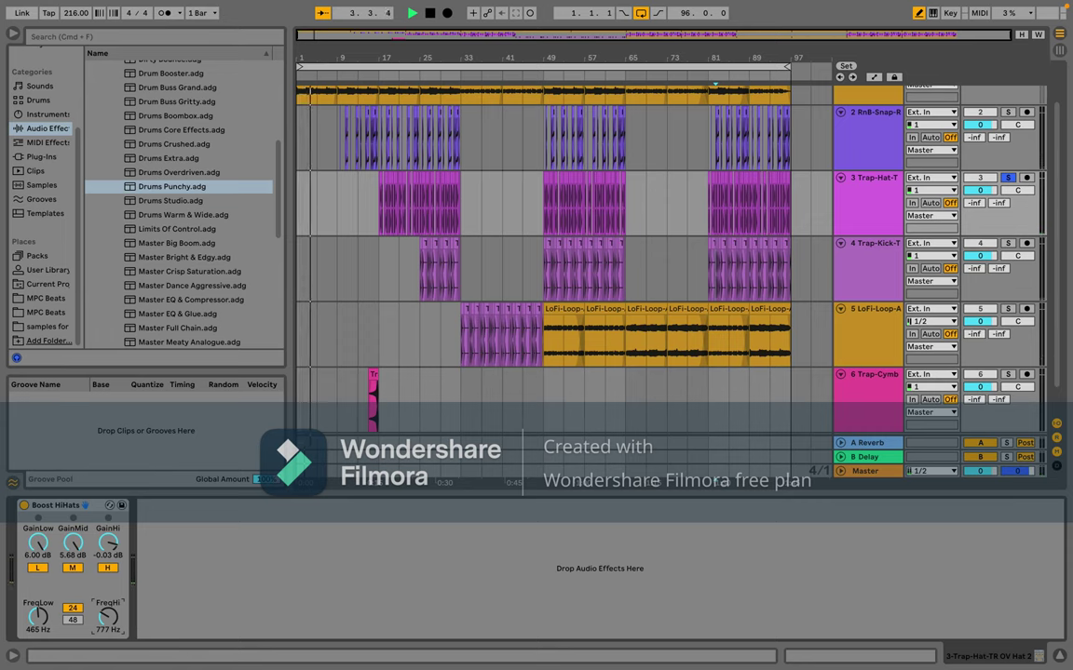
key(ctrl+z)
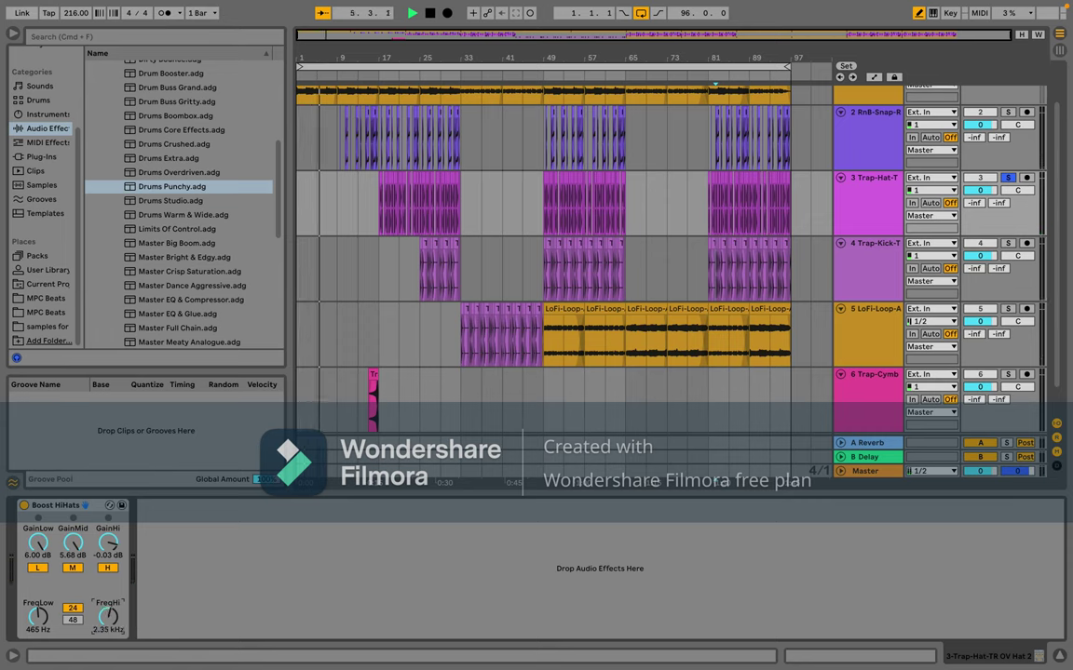
drag(107, 624, 107, 614)
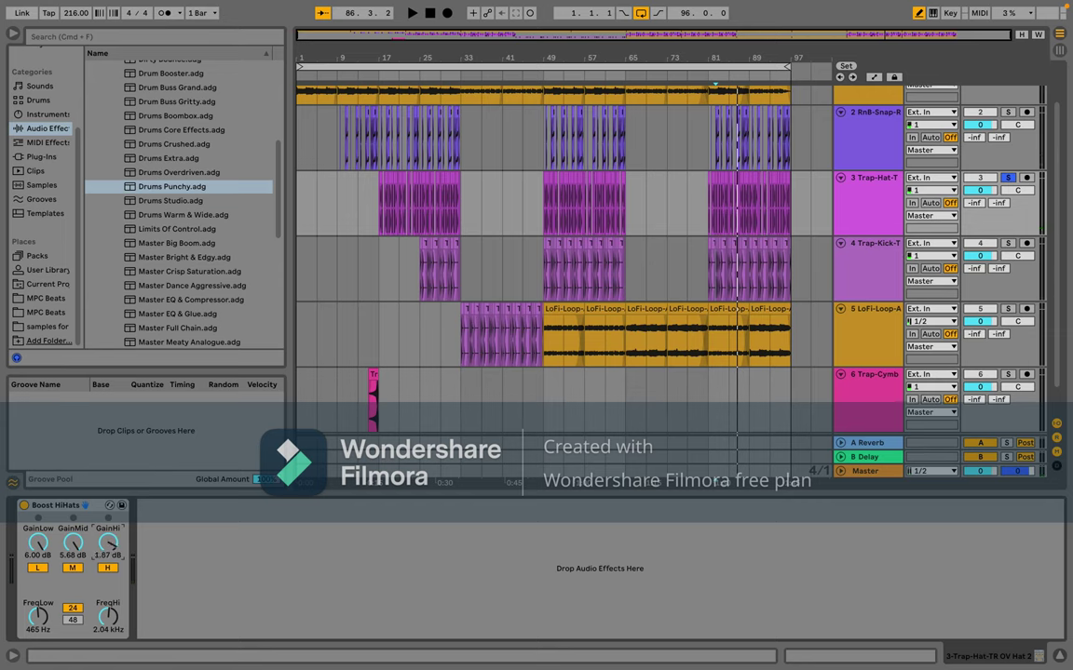
Step: Play the soloed Trap-Hat track and set Boost HiHats' GainHi to 0.29 dB
key(space)
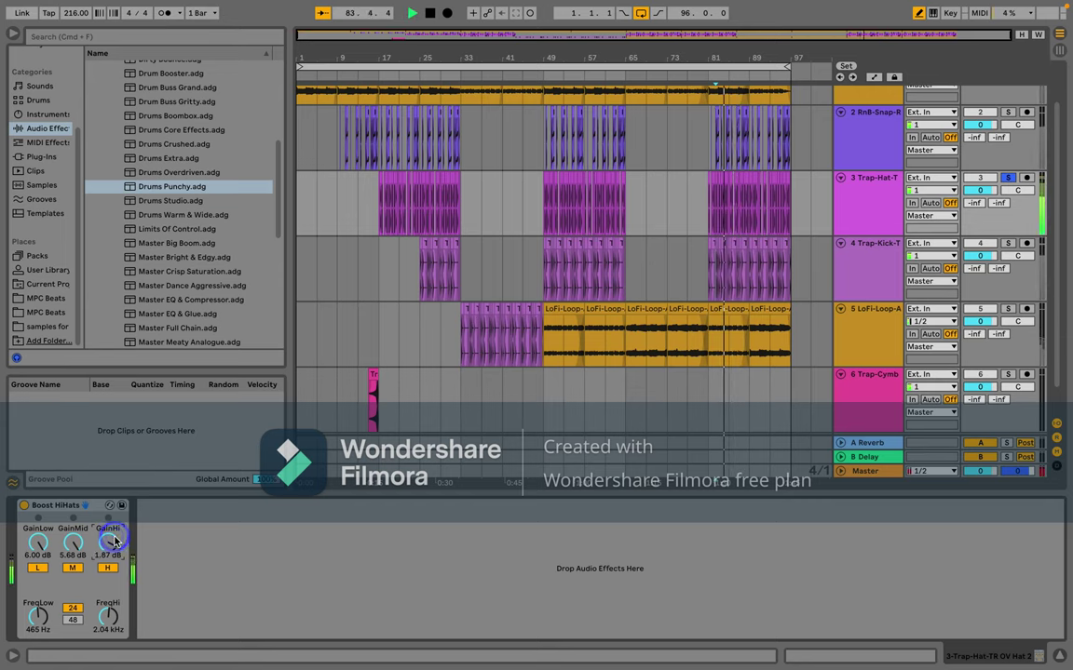
scroll(113, 542, down, 3)
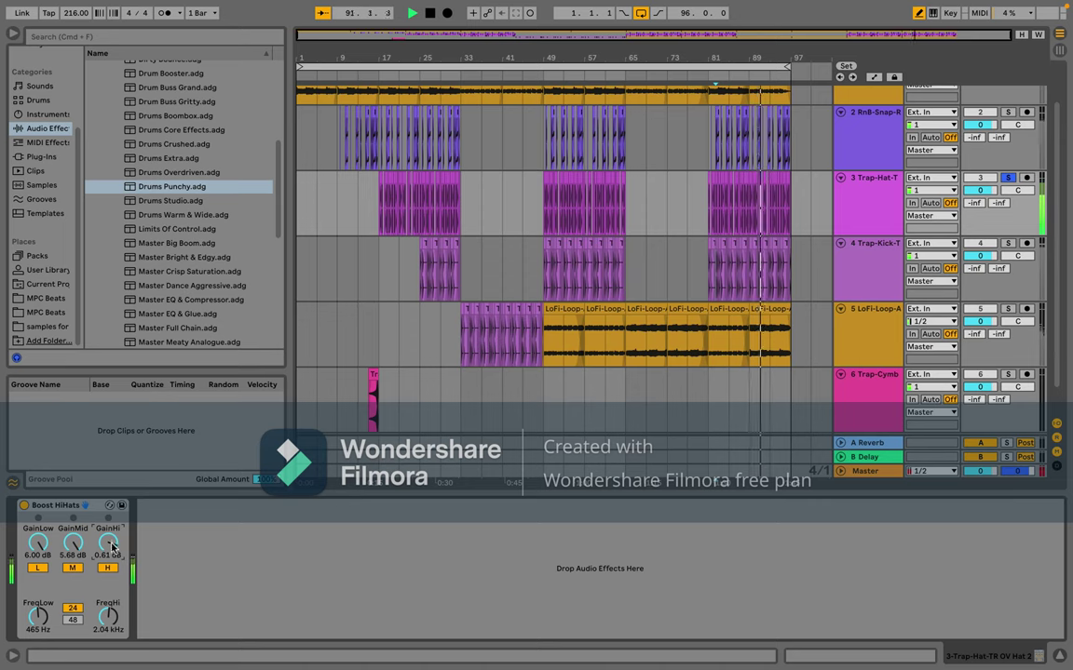
drag(112, 547, 113, 548)
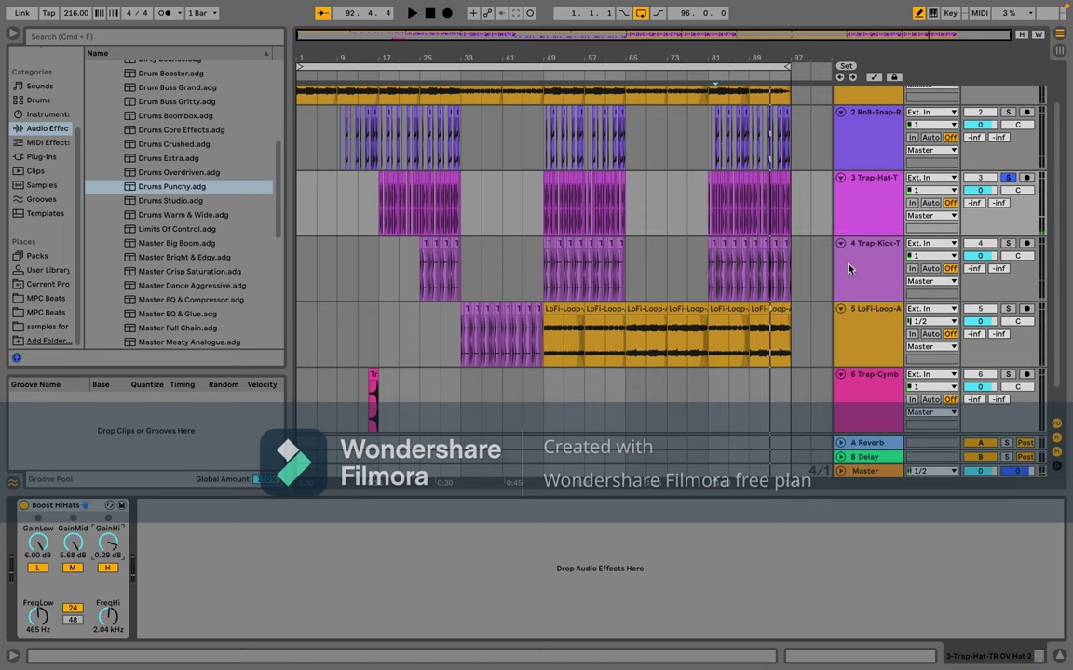
Step: Try the Phaser Guitar preset from Phaser-Flanger on the RnB-Snap track 2
click(873, 154)
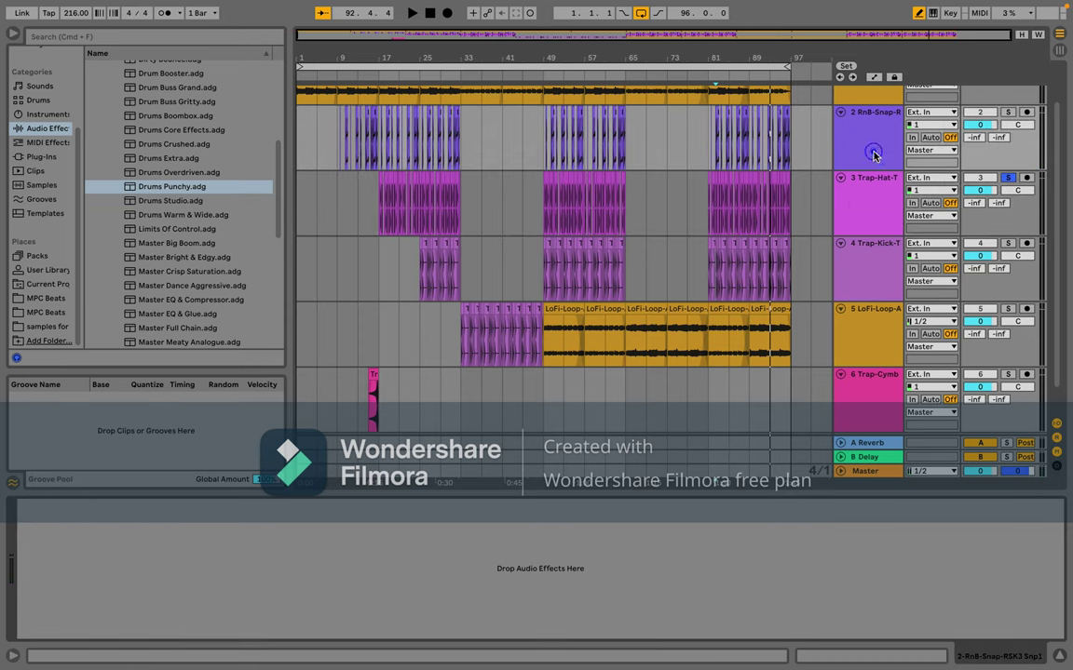
scroll(195, 248, up, 6)
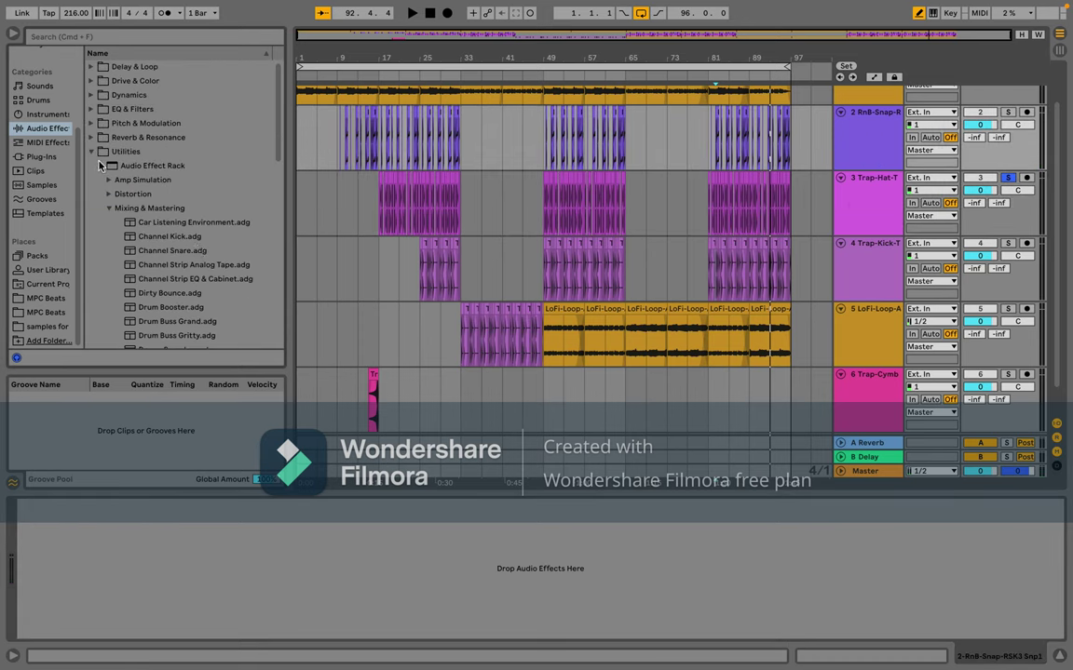
click(92, 152)
click(91, 137)
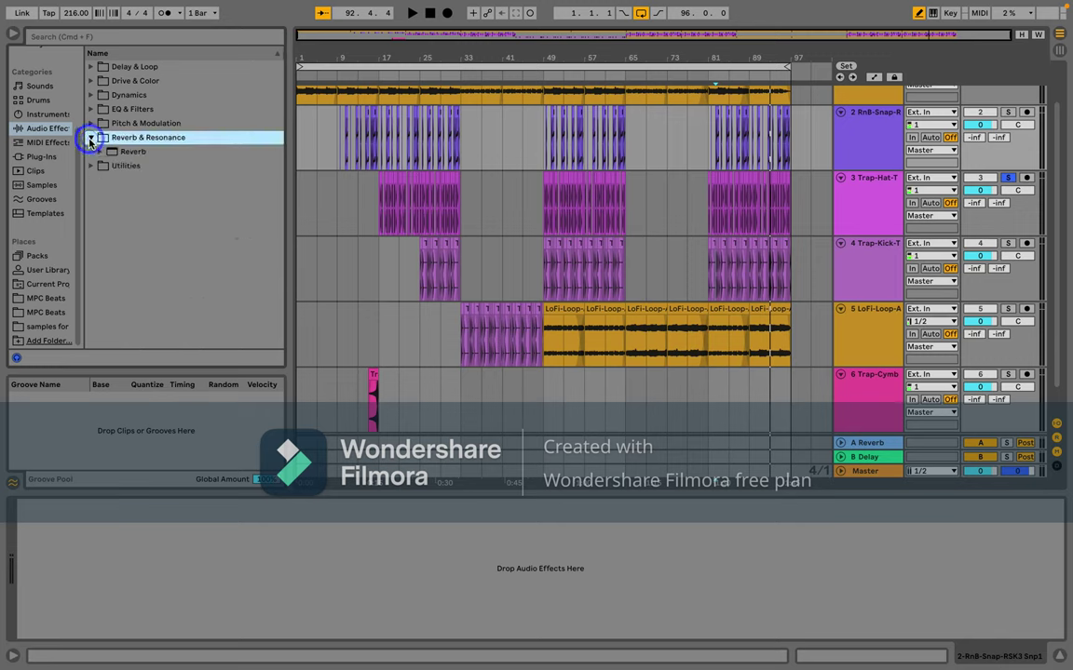
click(90, 125)
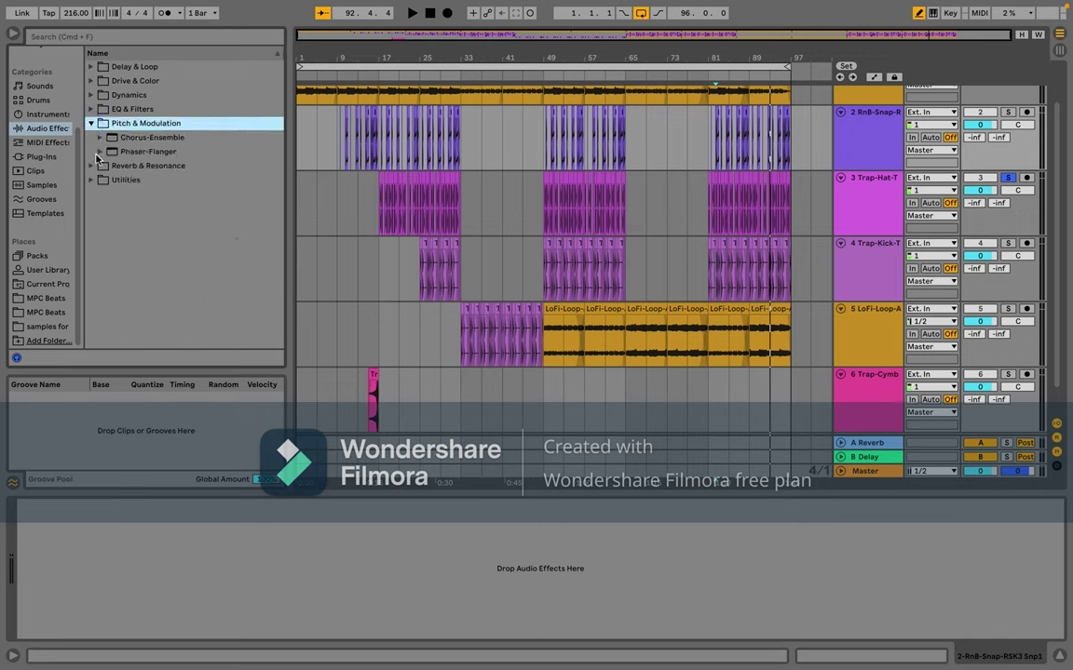
click(97, 152)
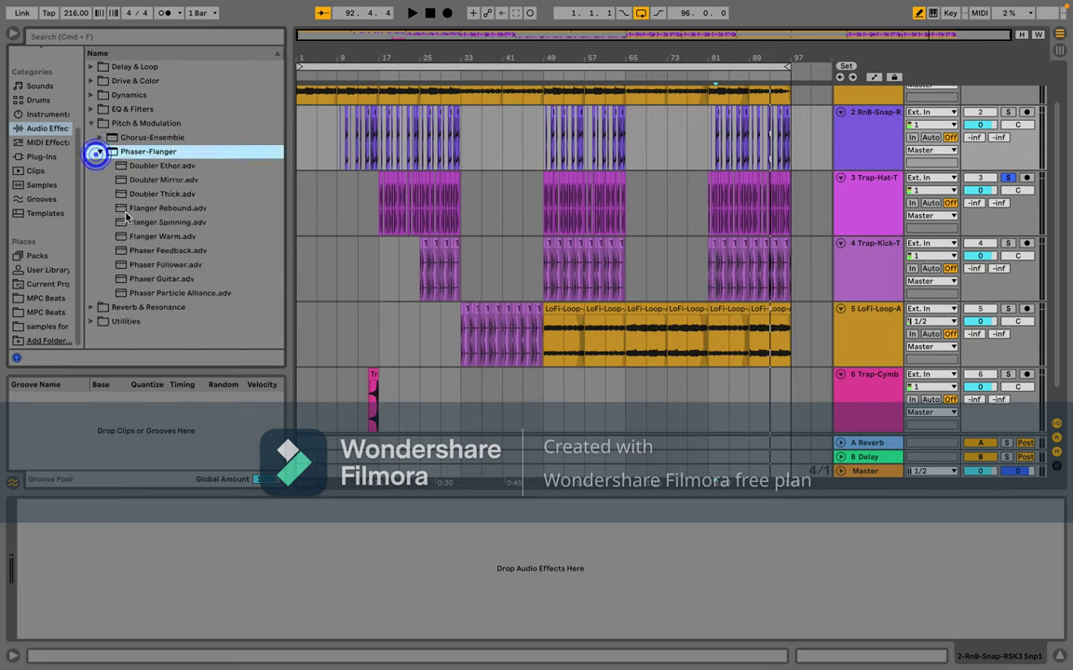
double_click(172, 280)
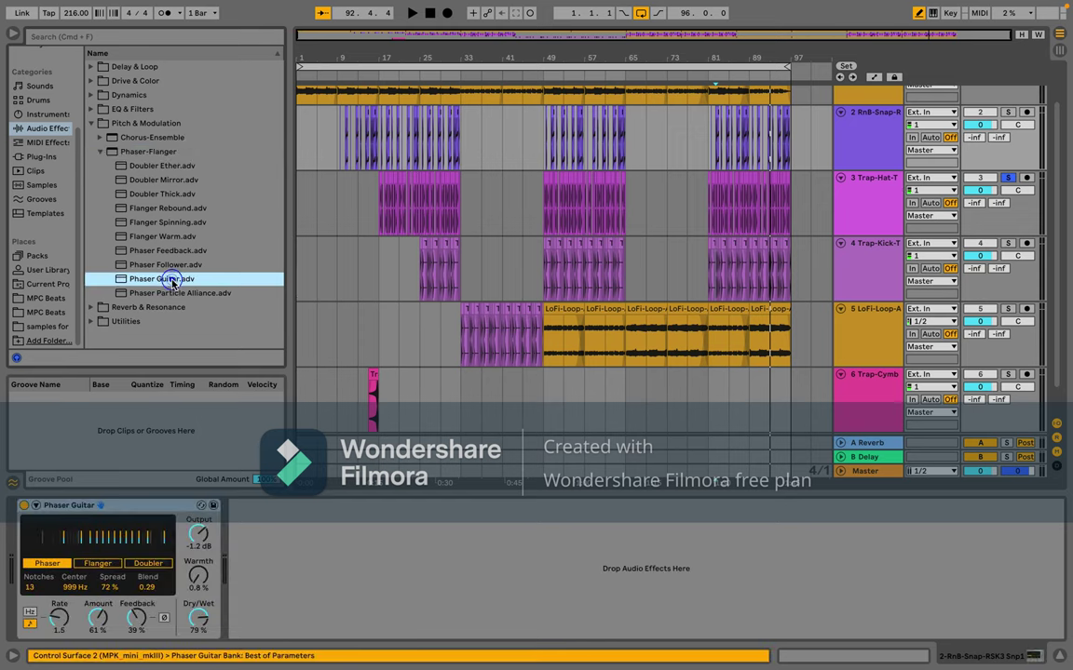
Step: Solo the RnB-Snap track 2, audition Phaser Guitar during playback and remove the device from the track
click(979, 111)
key(space)
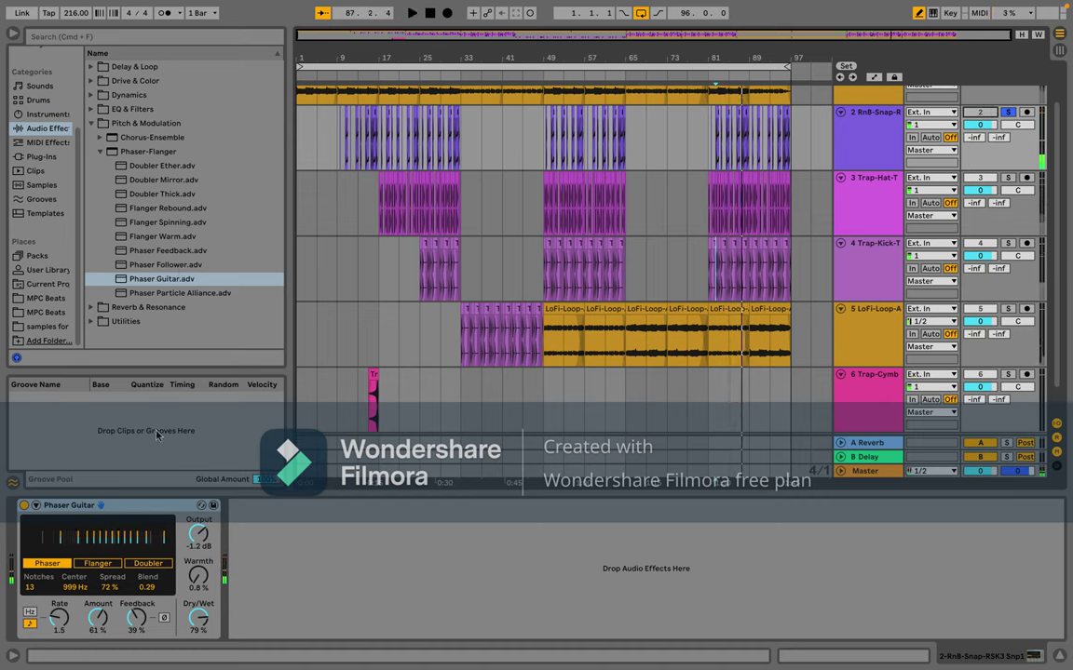
key(Delete)
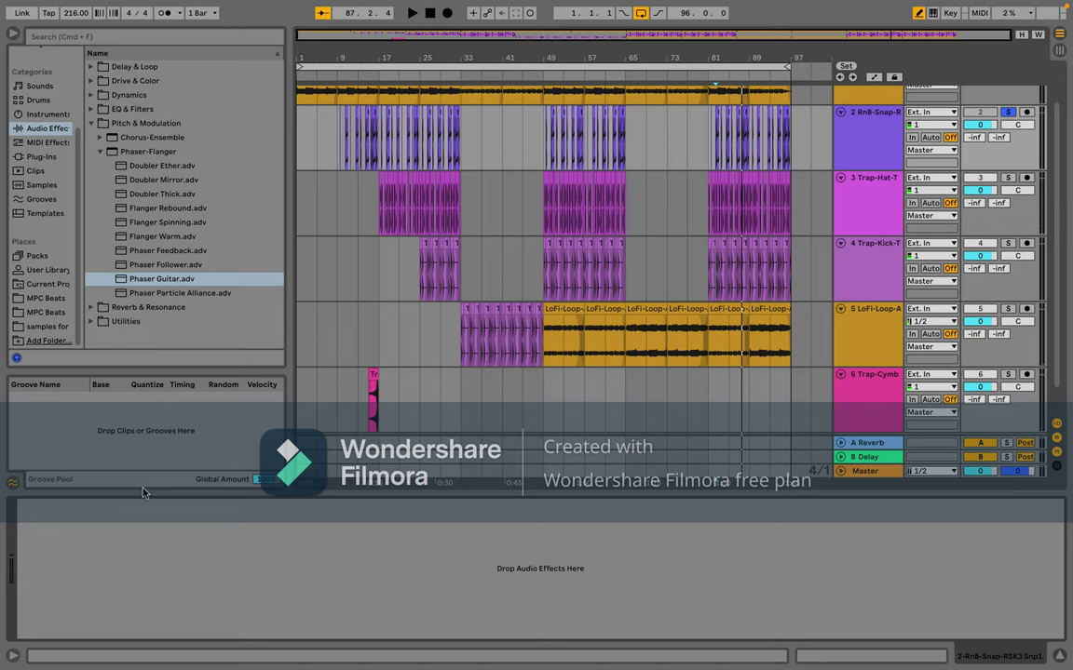
key(super+z)
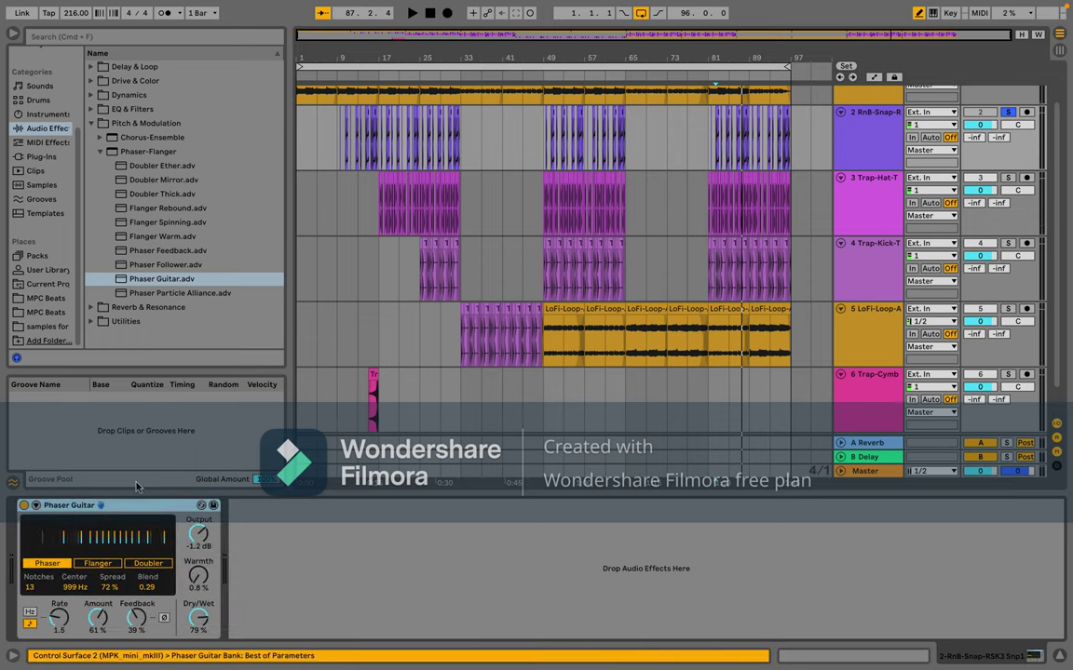
key(Delete)
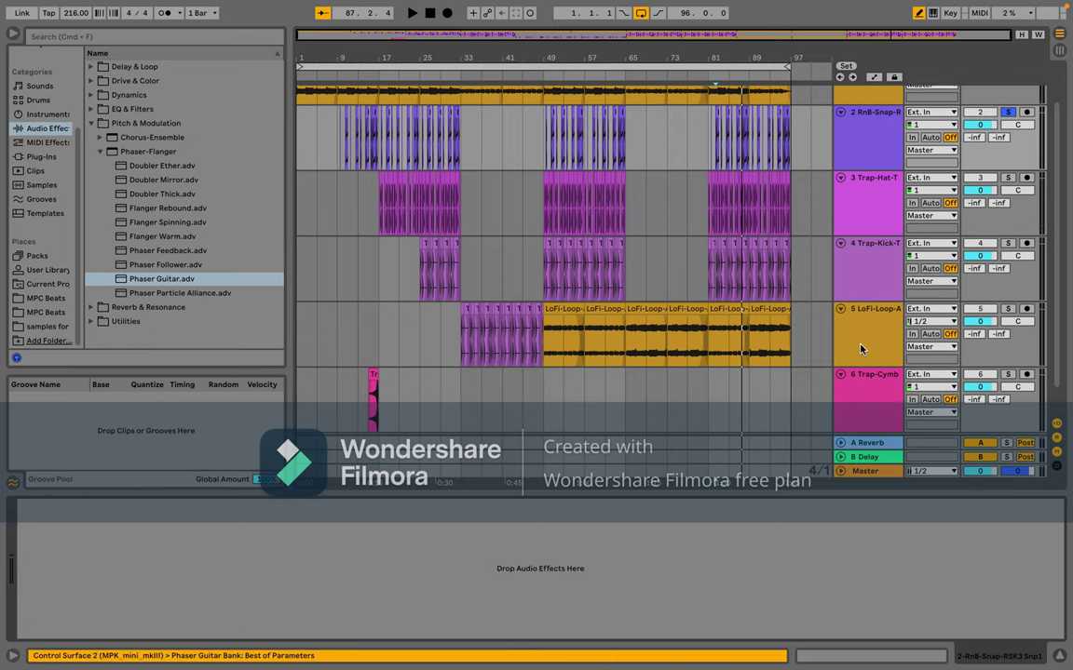
click(1007, 112)
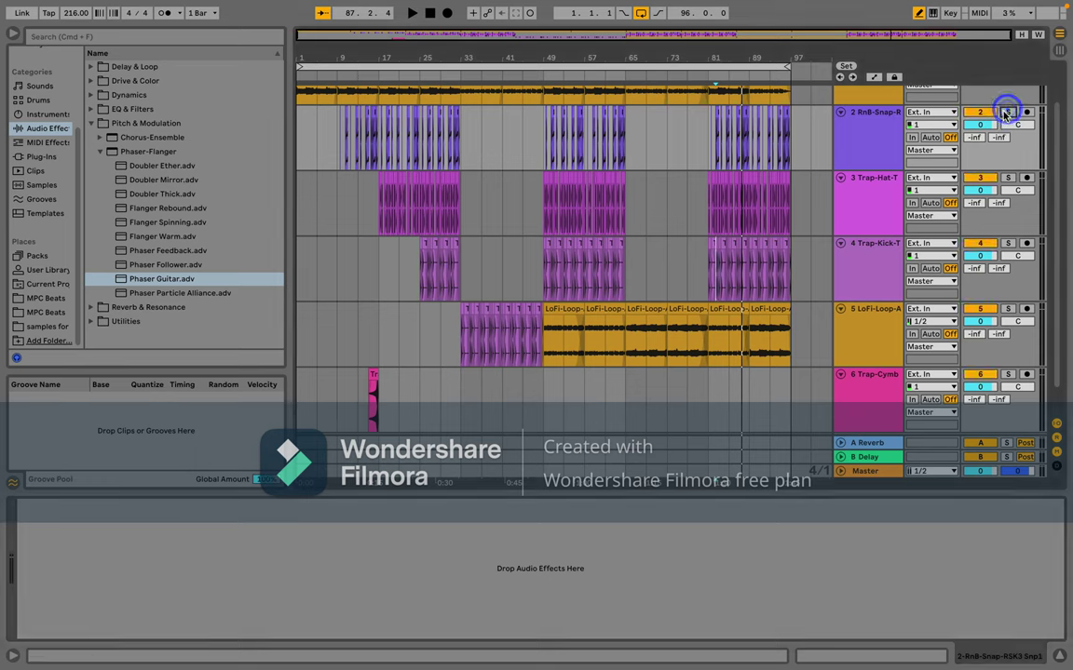
click(1010, 113)
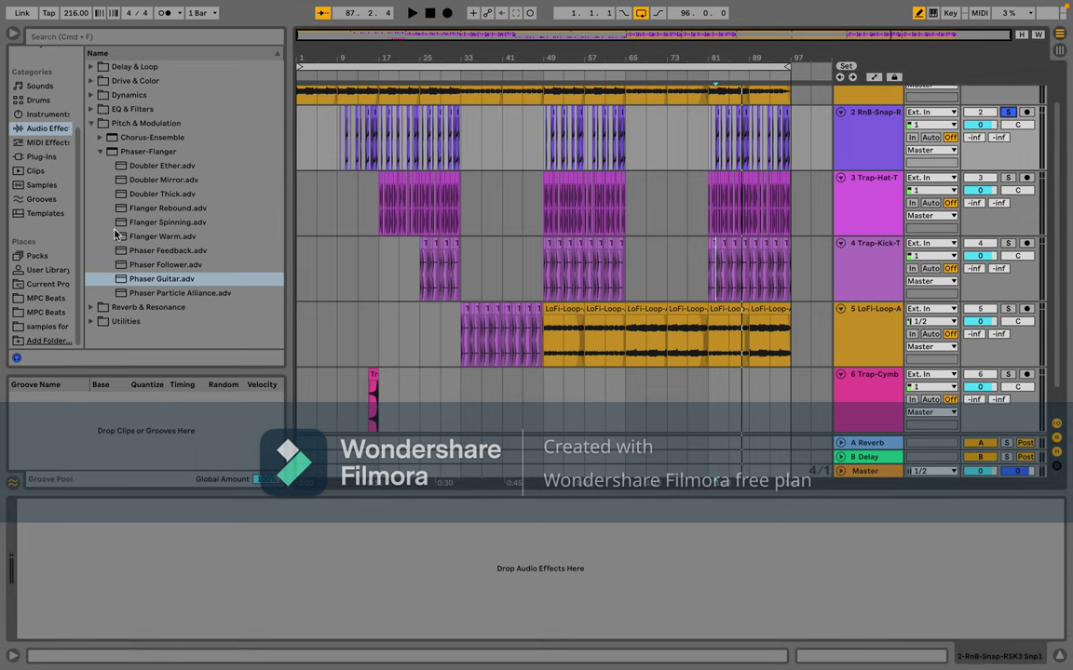
Step: Try the Phaser Follower preset from Phaser-Flanger on the soloed RnB-Snap track and start playback
click(101, 152)
click(93, 179)
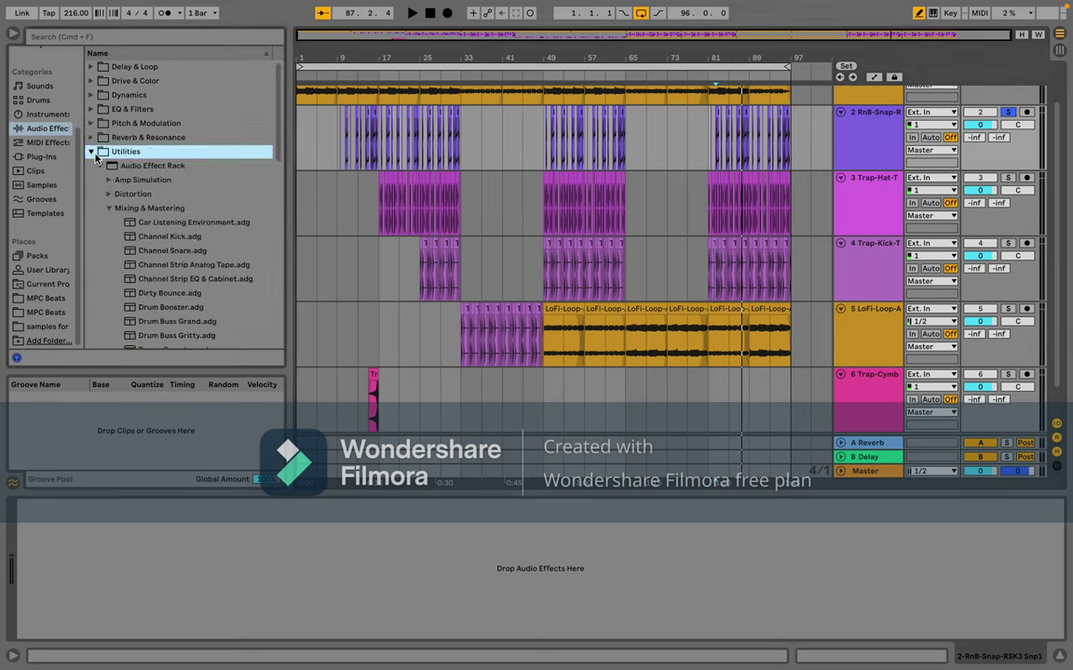
click(92, 152)
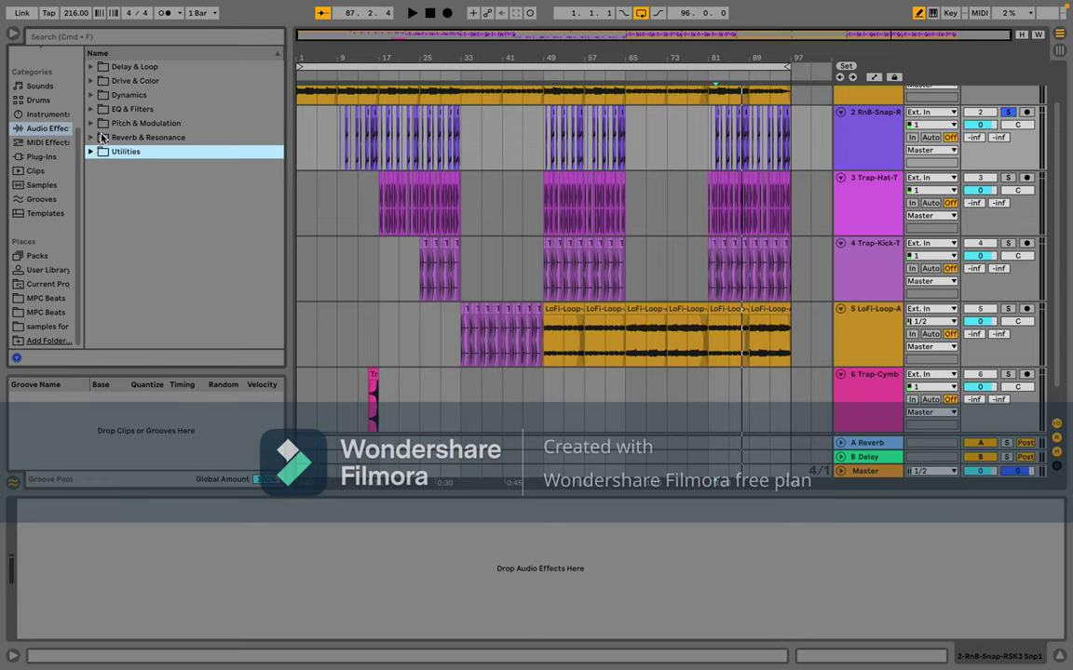
click(92, 138)
click(92, 124)
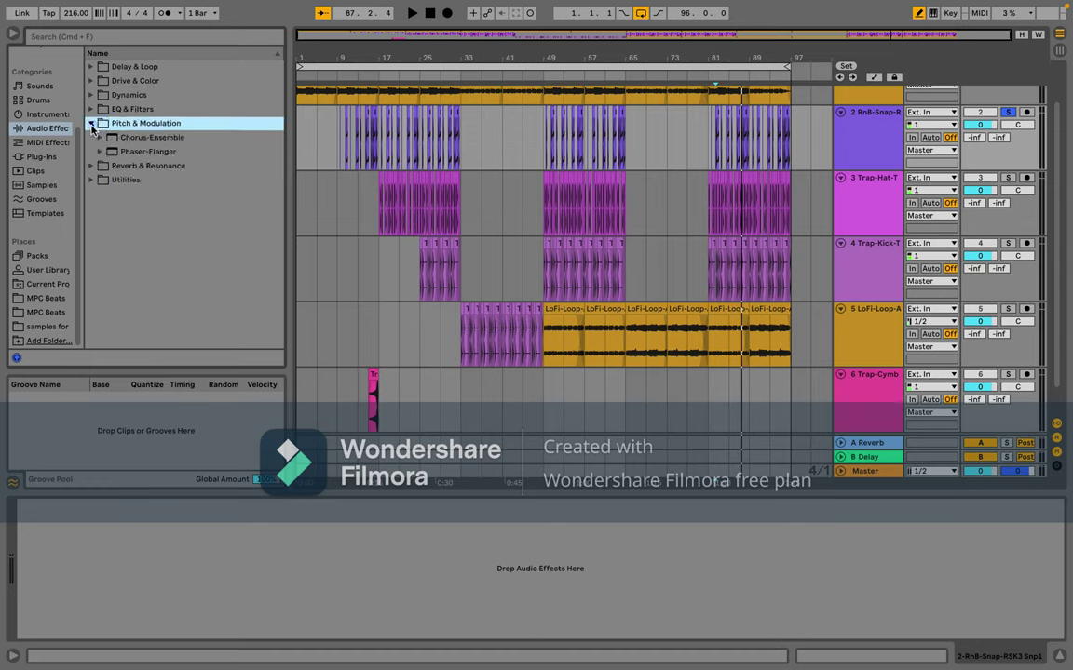
click(99, 151)
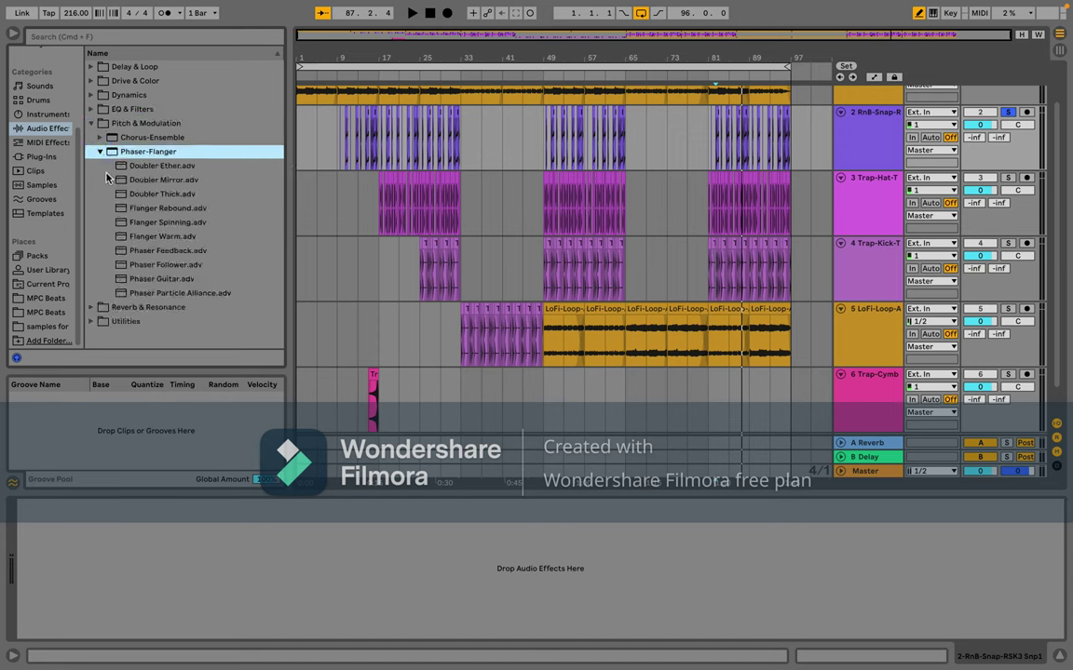
double_click(122, 266)
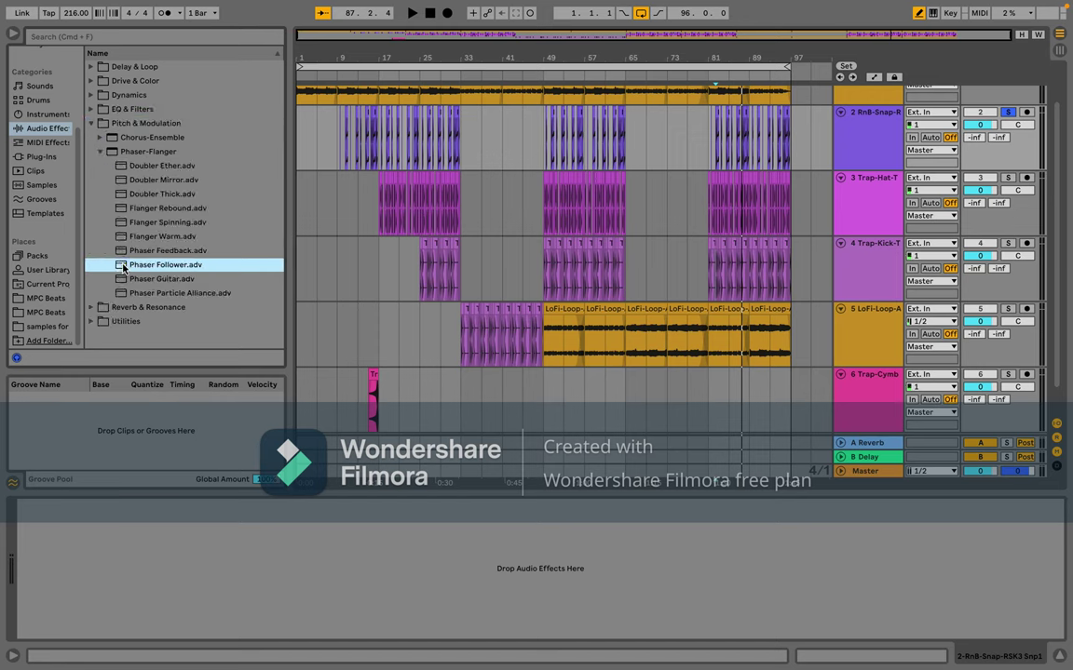
key(space)
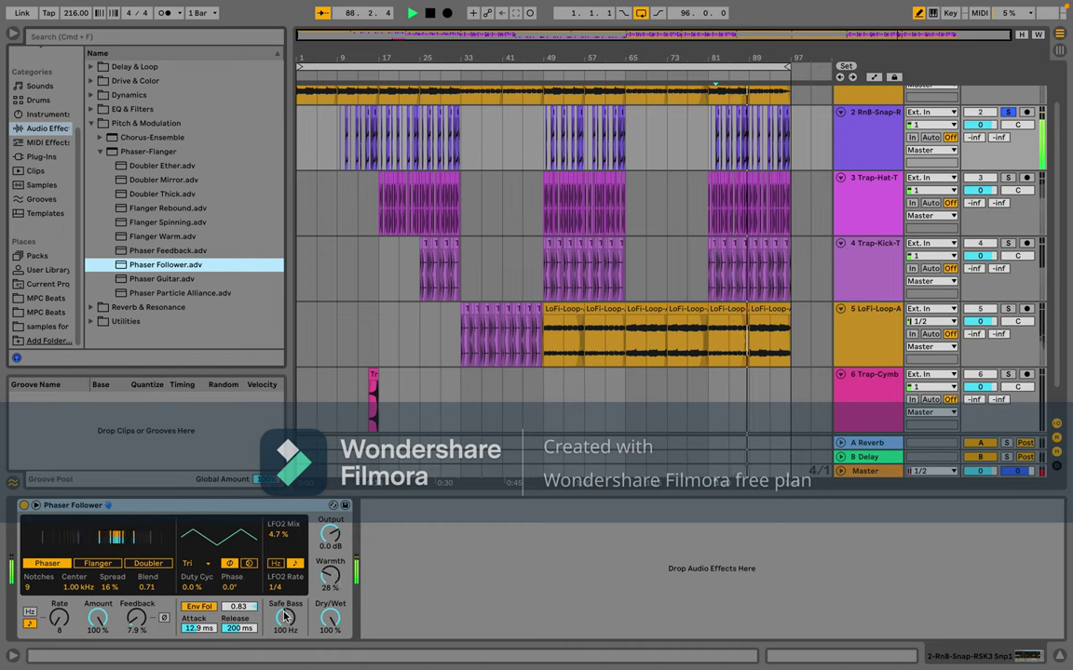
Step: Try higher Warmth, the Doubler mode and a Rate of 1/64 on Phaser Follower, and remove the device from the snap track
drag(330, 575, 329, 527)
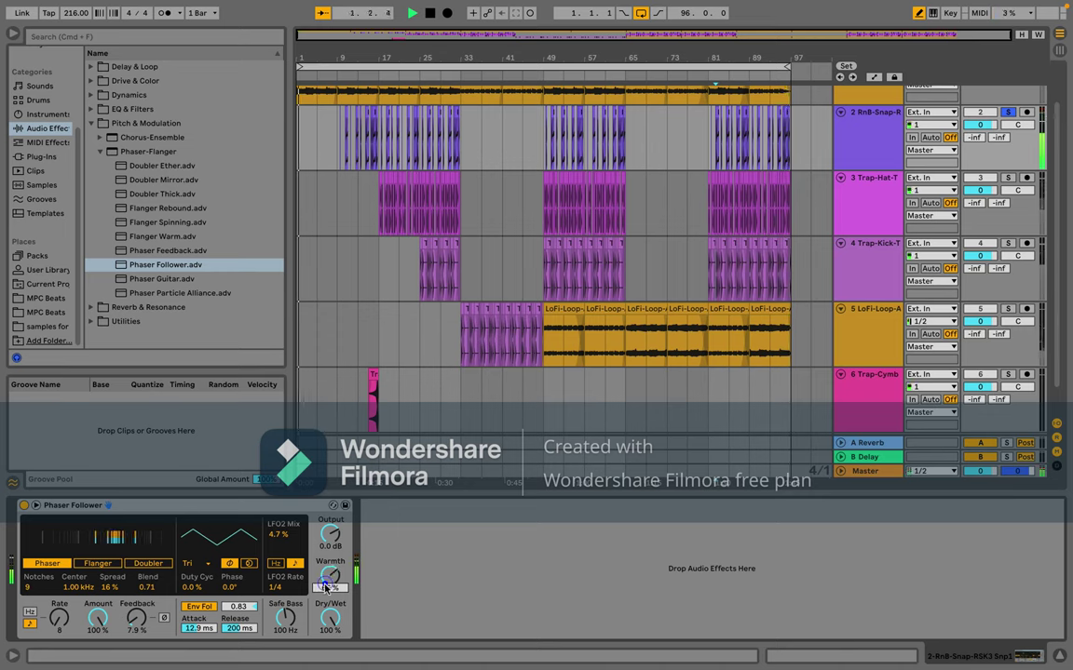
click(141, 565)
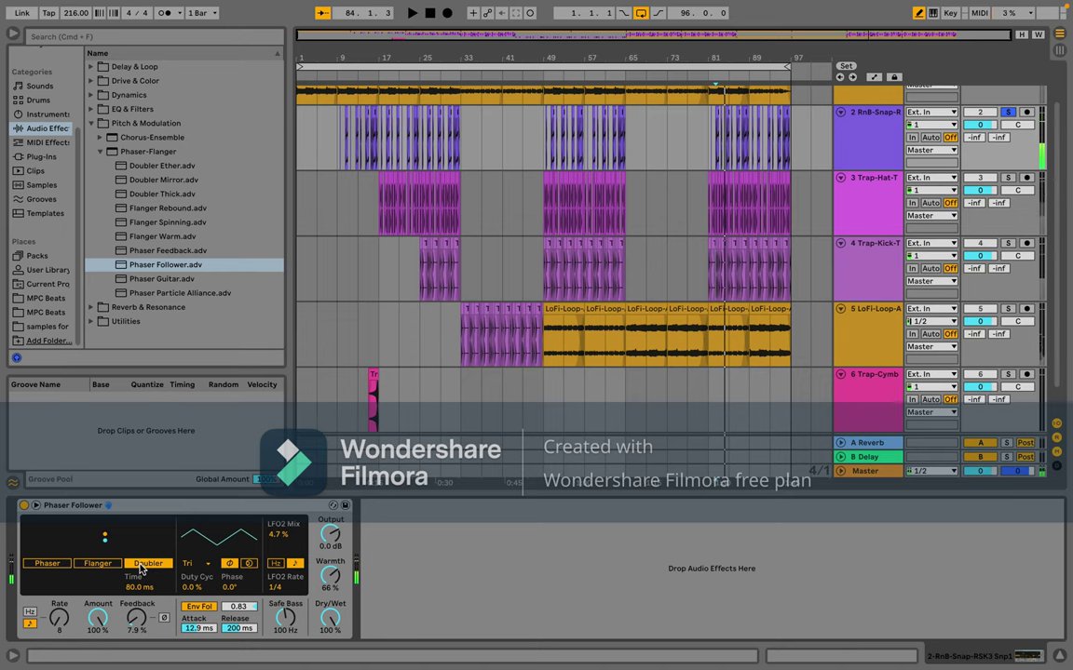
click(58, 564)
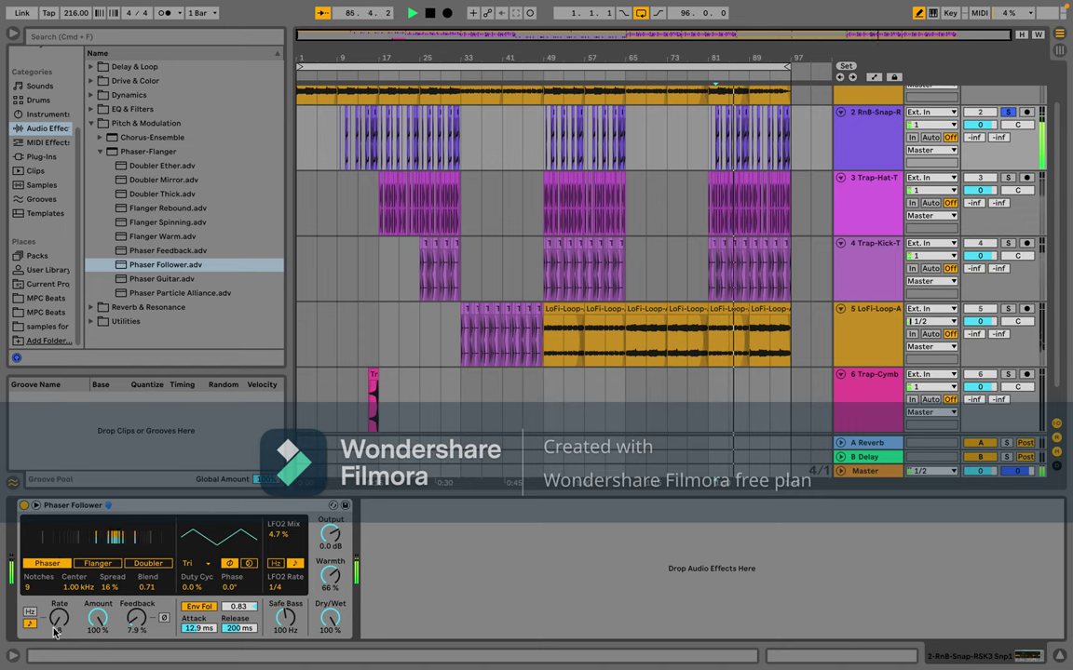
drag(59, 616, 59, 572)
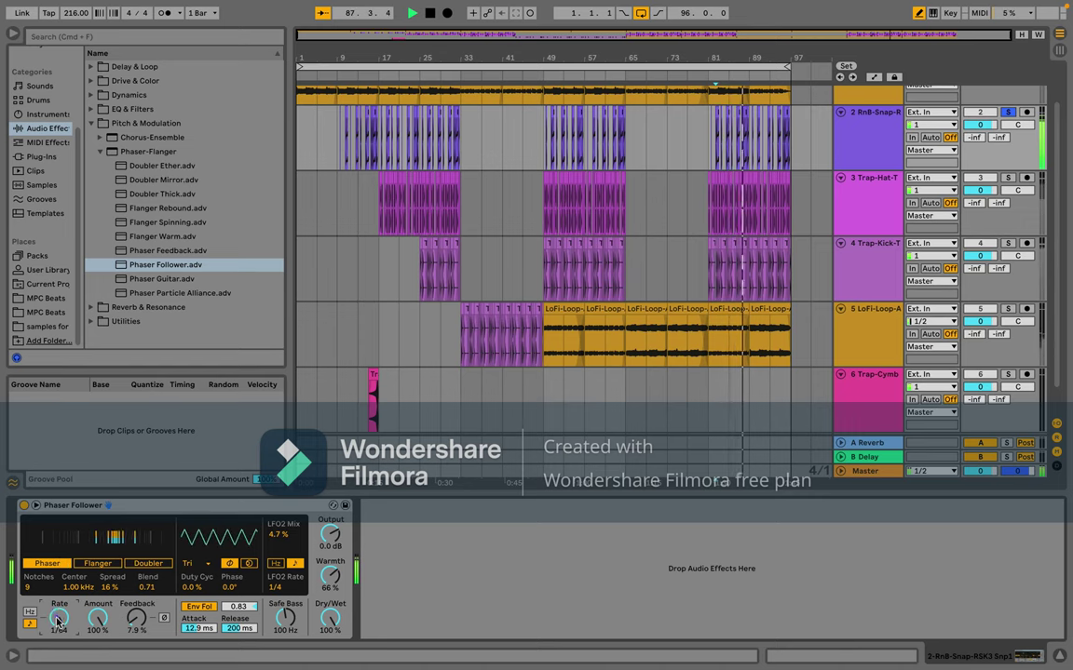
drag(57, 619, 57, 626)
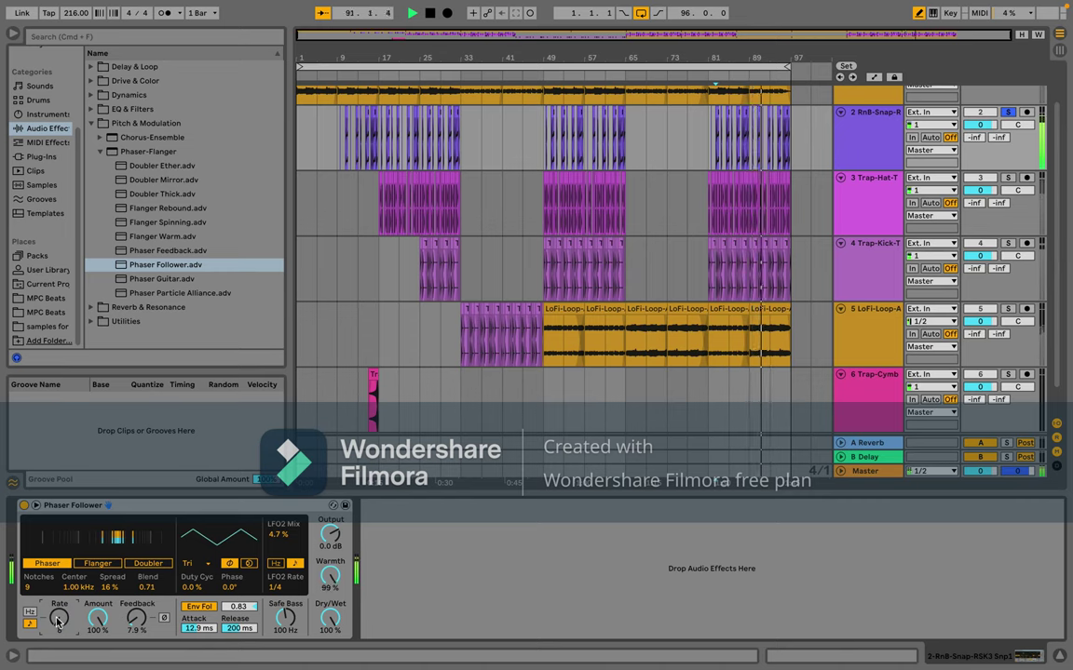
key(Delete)
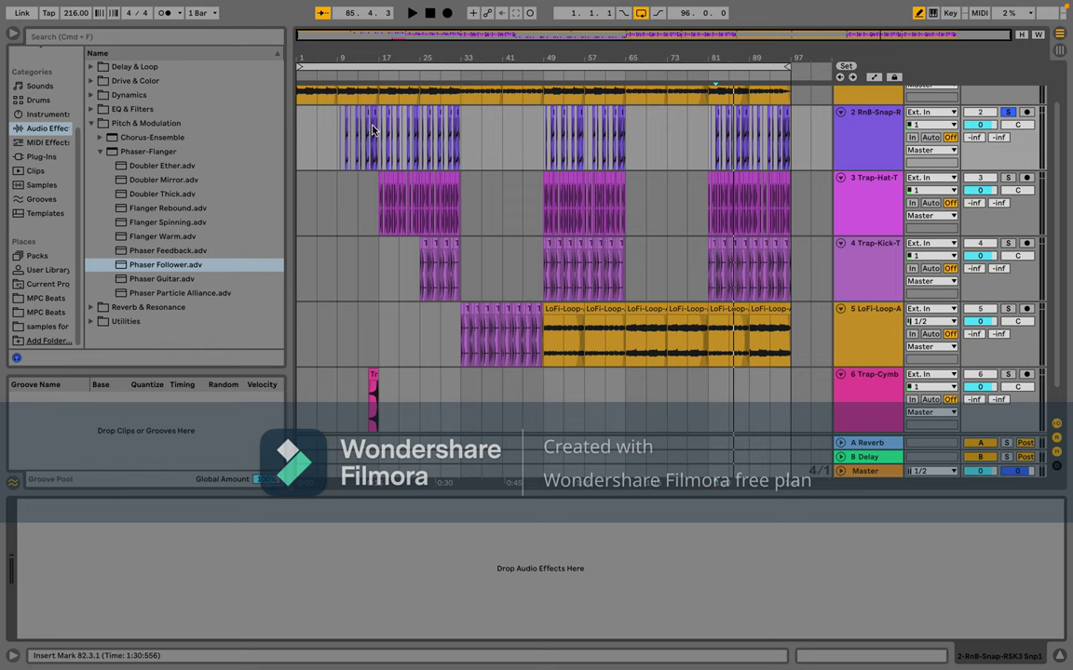
Step: Examine the RnB-Snap clips up close in the arrangement and play the soloed track around bar 83
scroll(350, 131, up, 2)
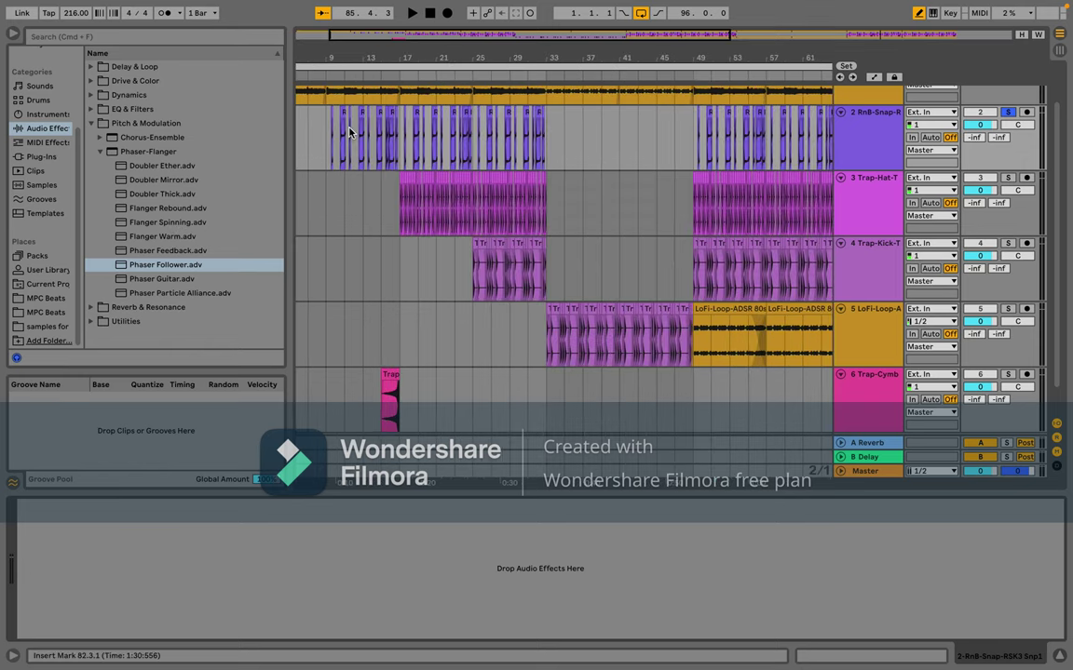
scroll(350, 130, up, 4)
scroll(350, 131, left, 2)
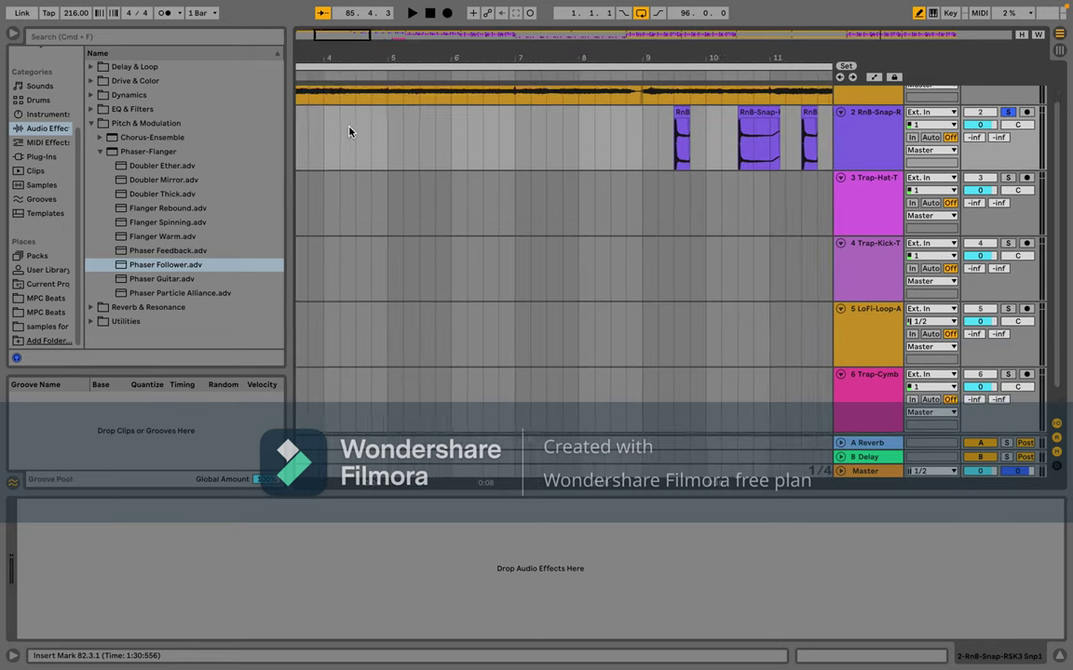
scroll(349, 131, right, 4)
scroll(433, 167, right, 3)
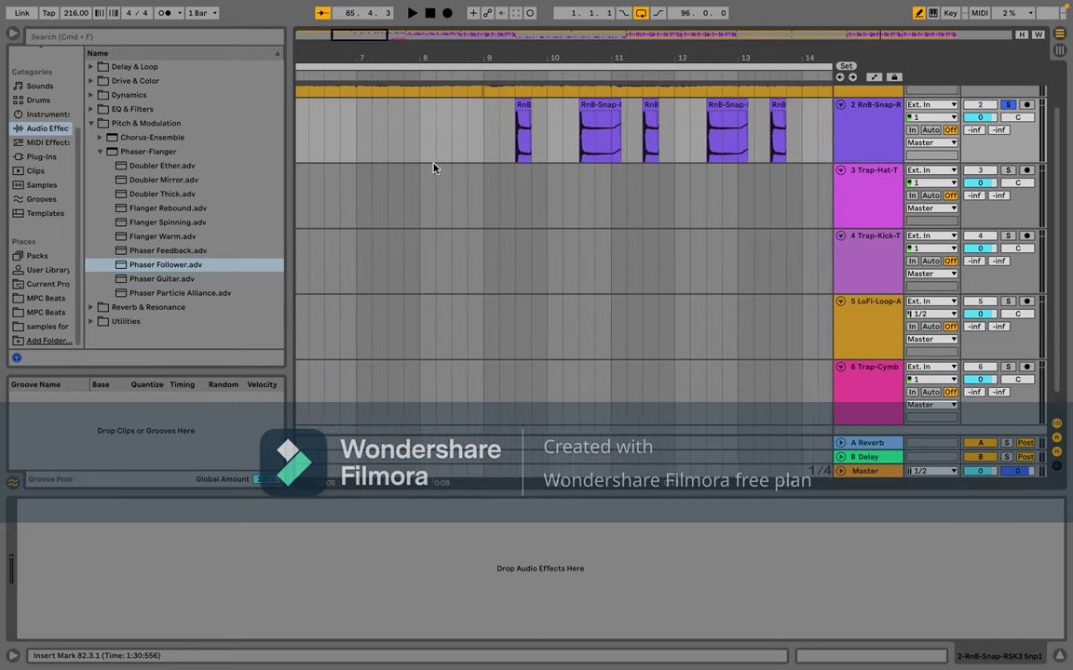
key(space)
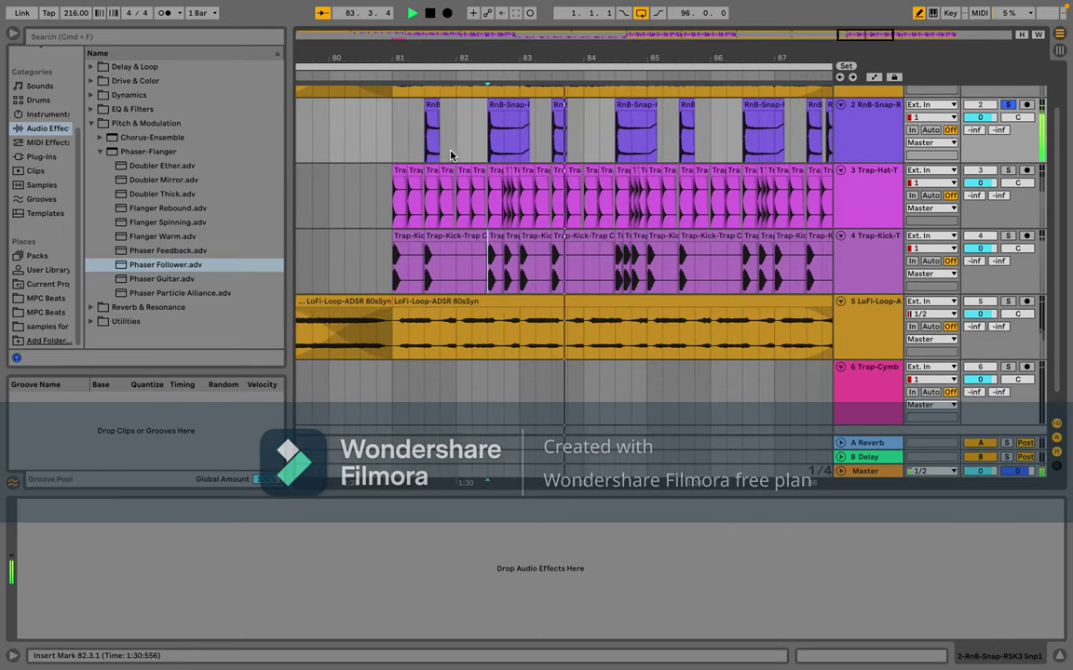
key(space)
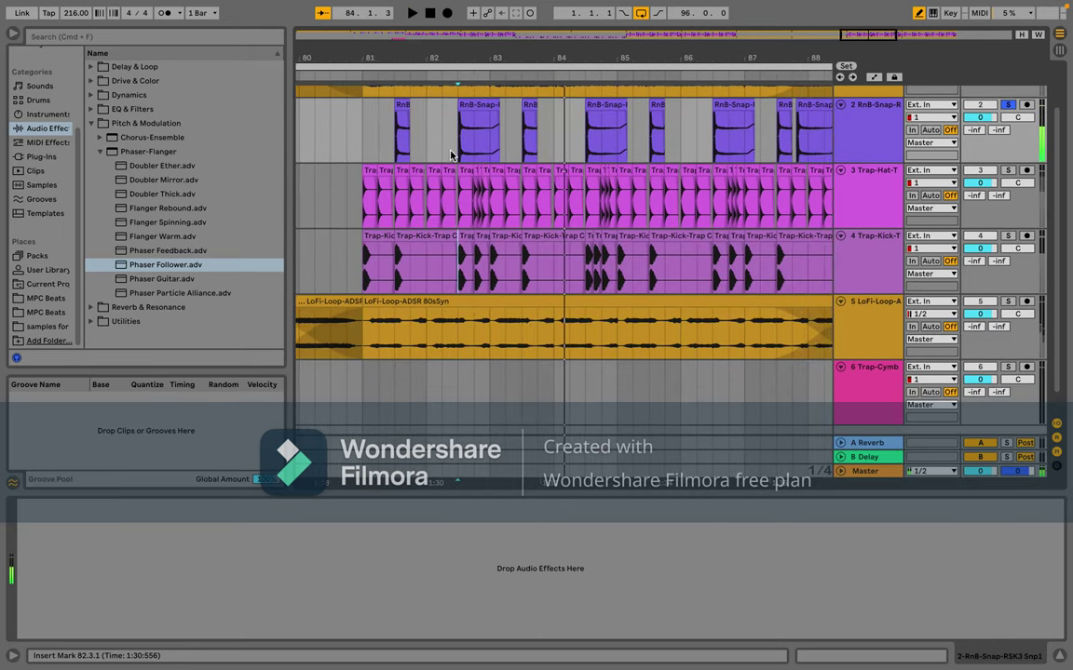
Step: Move the short RnB-Snap clip near bar 81.3 to 82.2, directly before the longer snap clip at 82.3
double_click(407, 116)
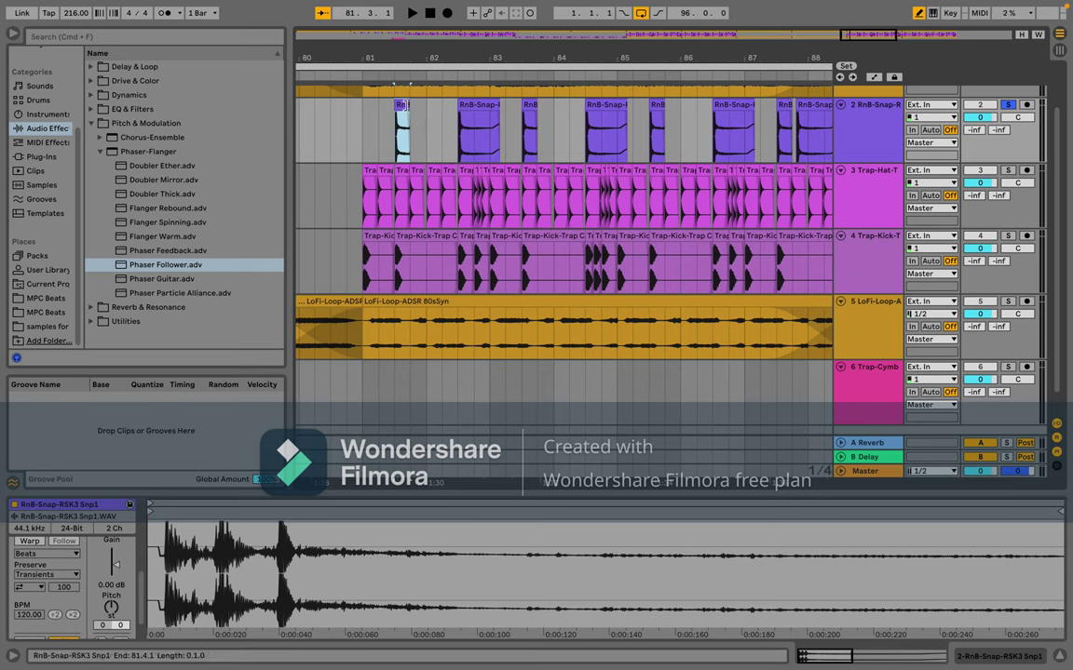
drag(402, 106, 456, 116)
click(455, 118)
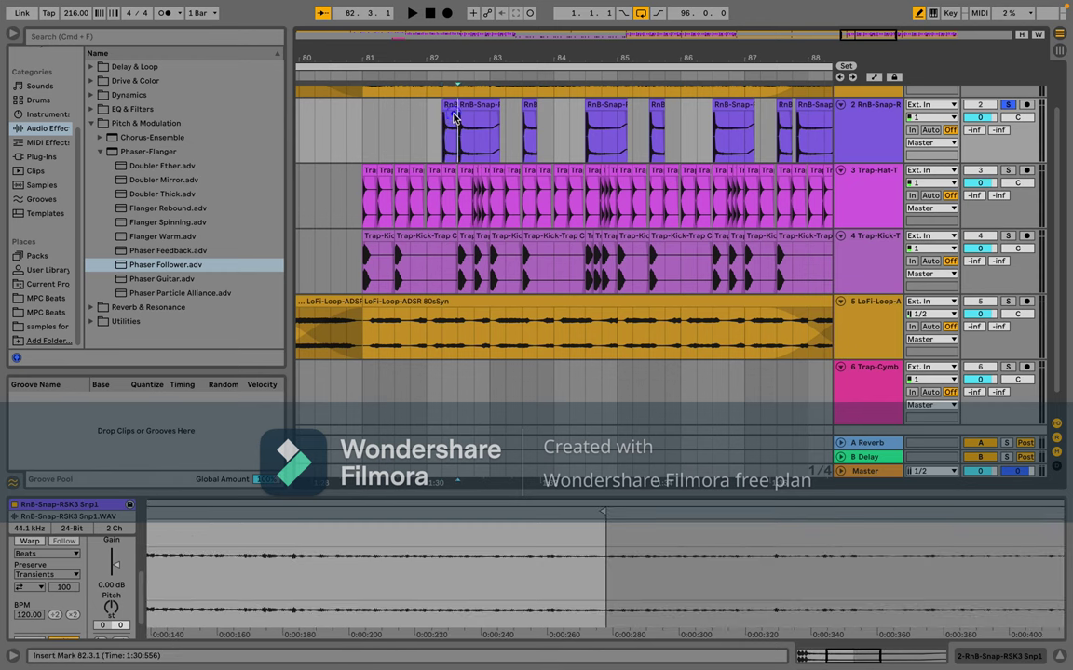
scroll(455, 117, up, 3)
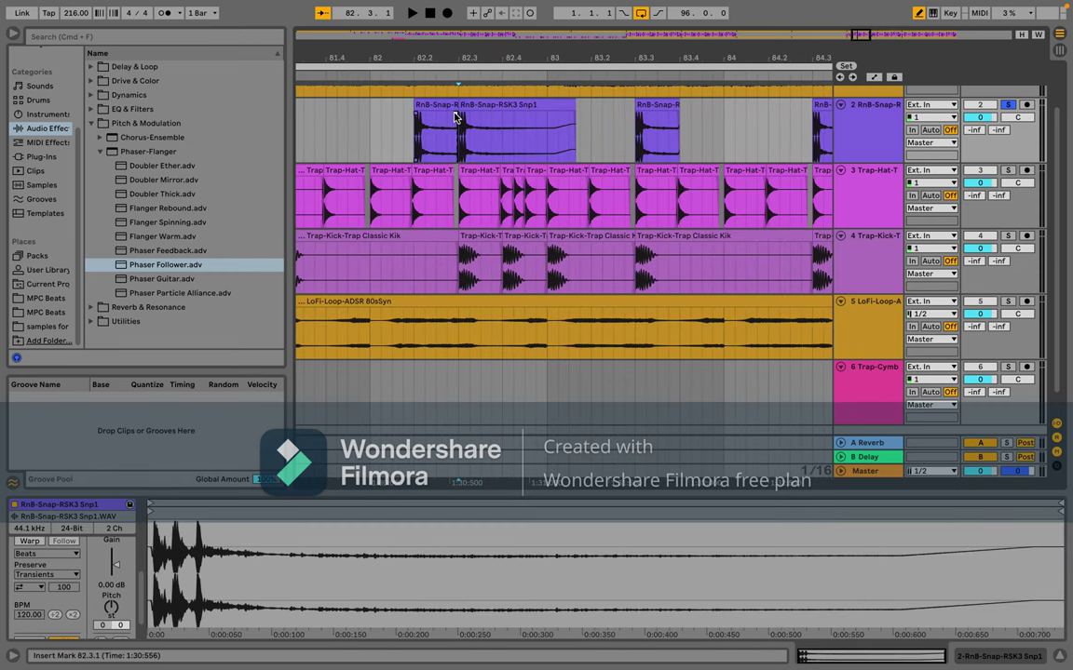
Step: Steepen the short RnB-Snap clip's fade-out curve, move the clip back to 81.3 and play the soloed track briefly
mouse_move(431, 106)
mouse_down()
mouse_move(414, 121)
mouse_move(419, 152)
mouse_up()
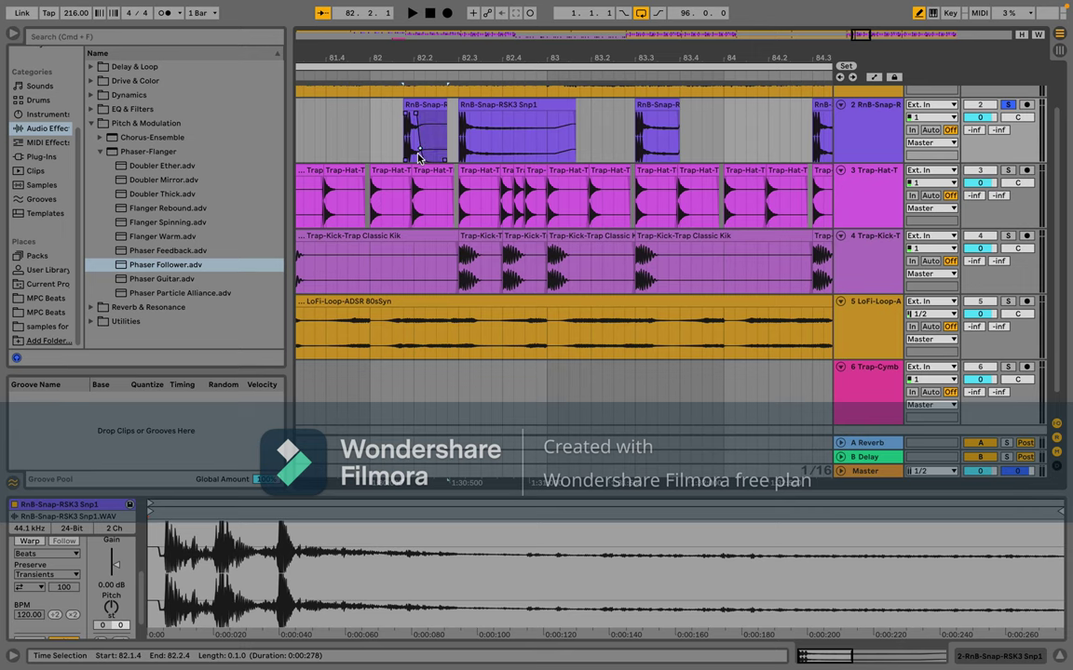
scroll(410, 139, down, 5)
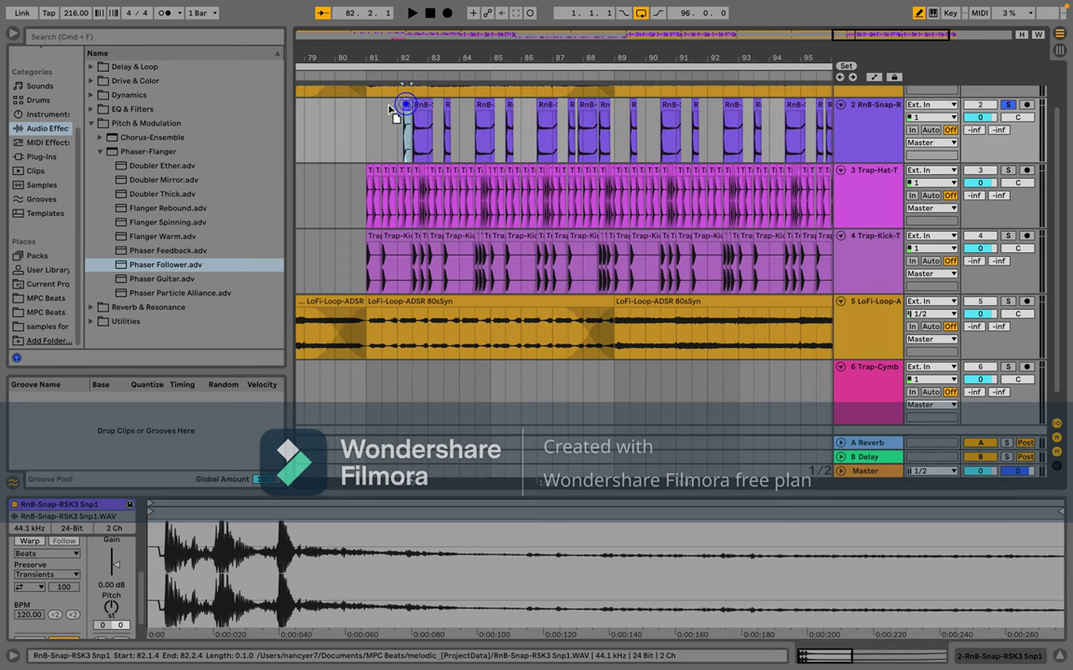
drag(404, 106, 383, 106)
key(space)
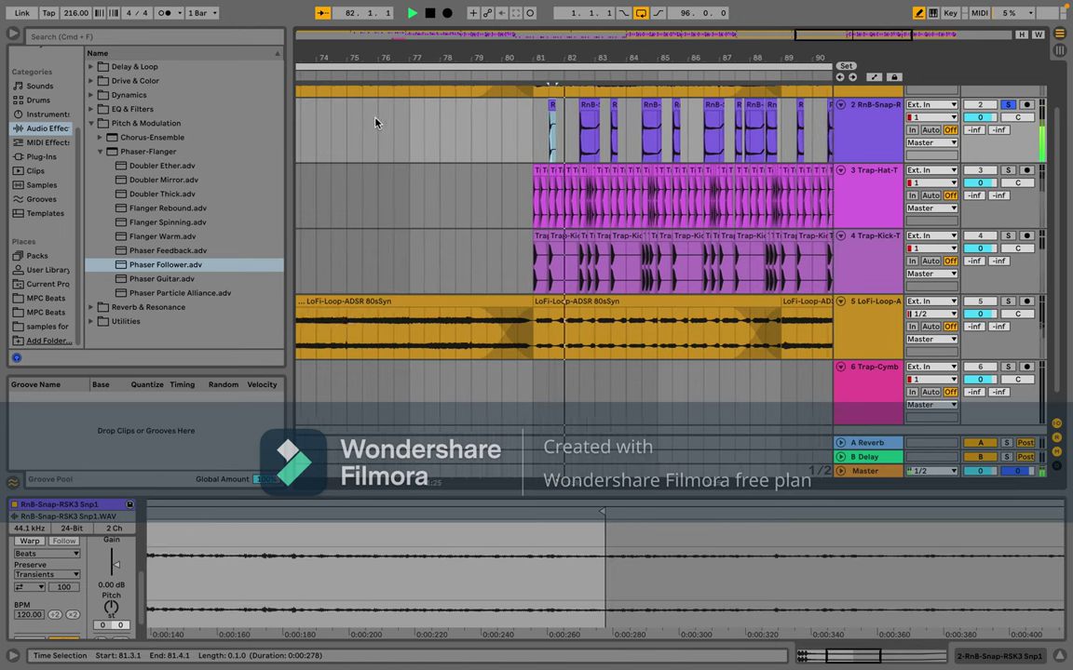
key(space)
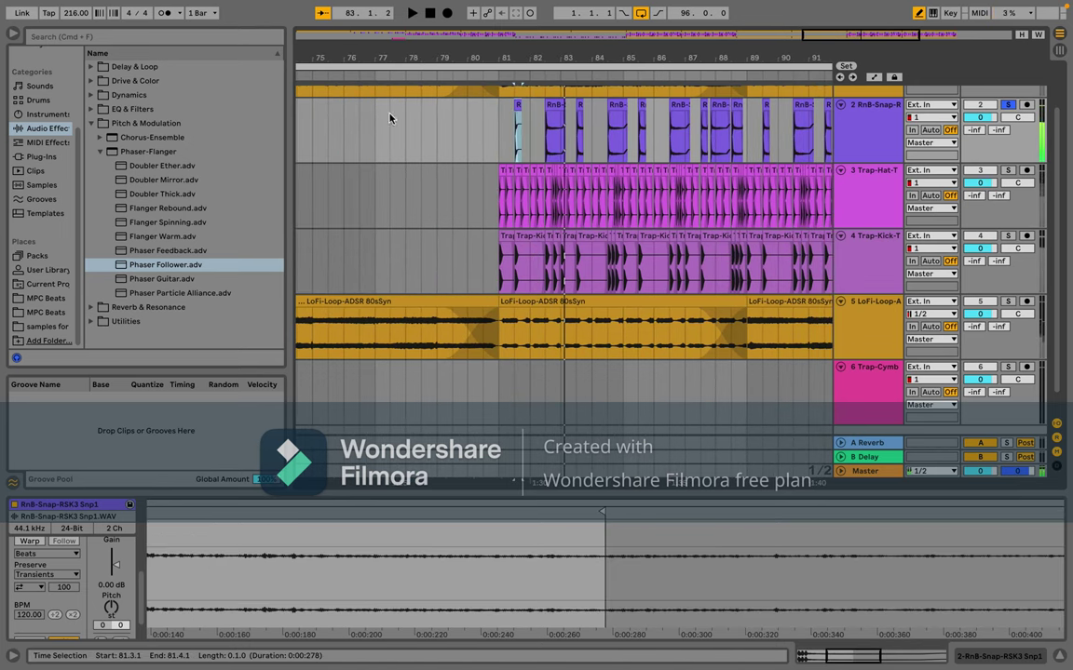
Step: Paste copies of the short RnB-Snap clip from 81.3 over the matching short clips from 83.3 onwards, and undo the copy at 88.3
click(515, 106)
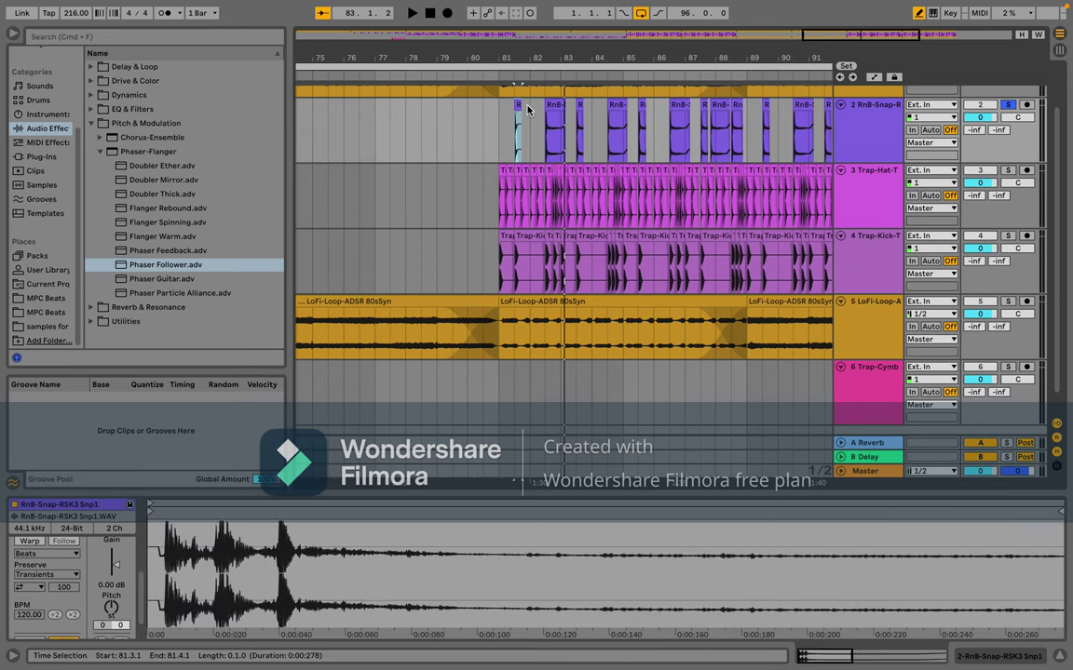
drag(516, 106, 577, 102)
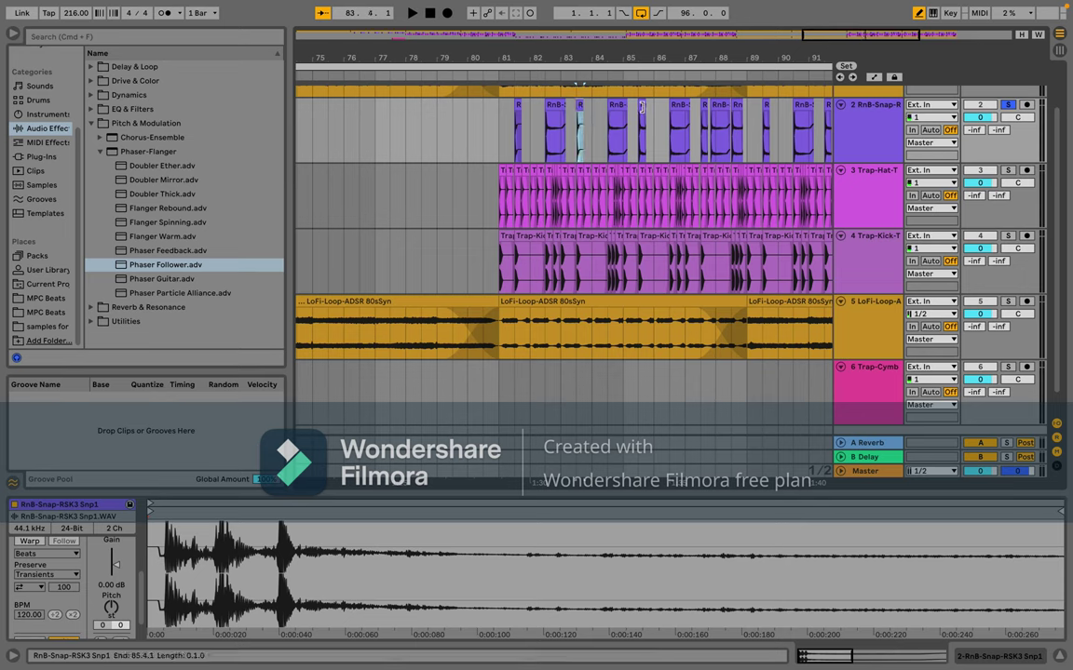
drag(579, 102, 738, 107)
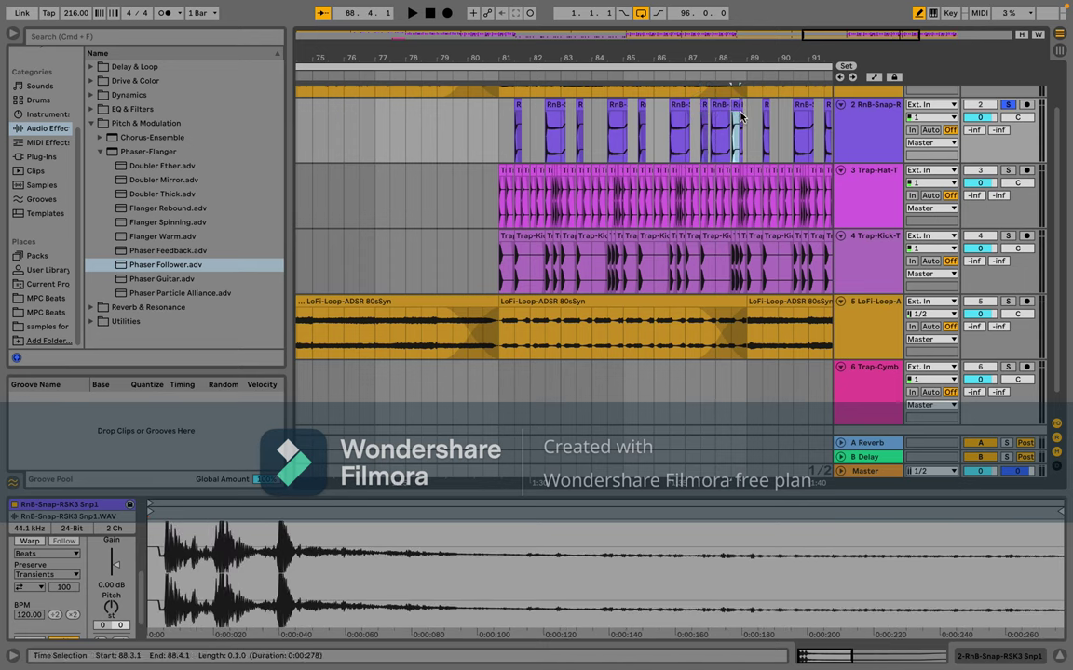
click(740, 113)
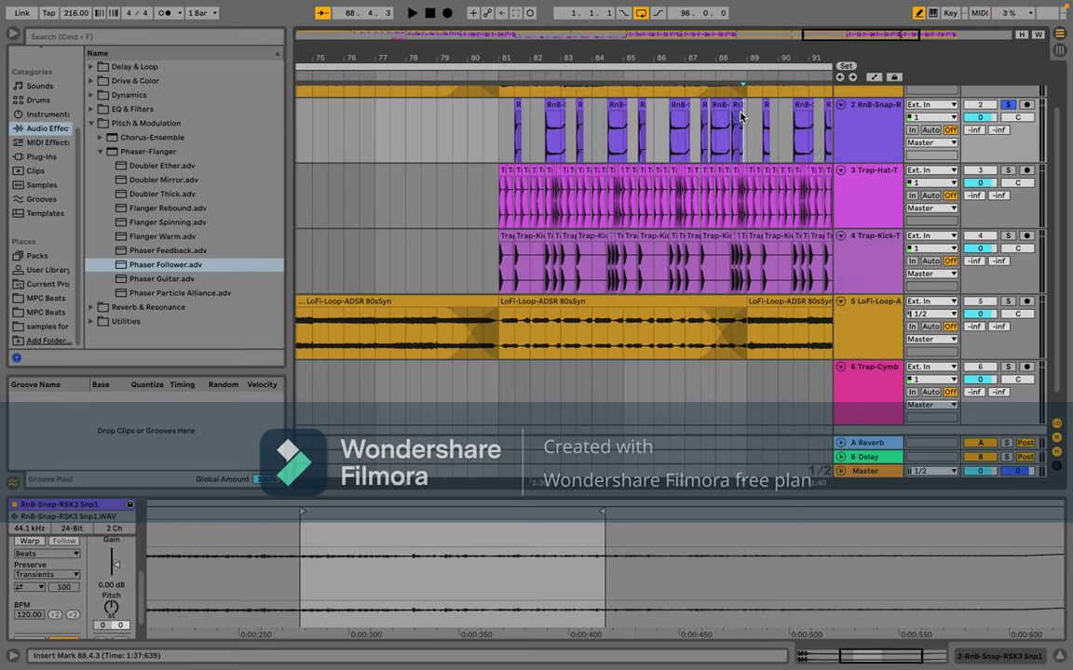
click(740, 116)
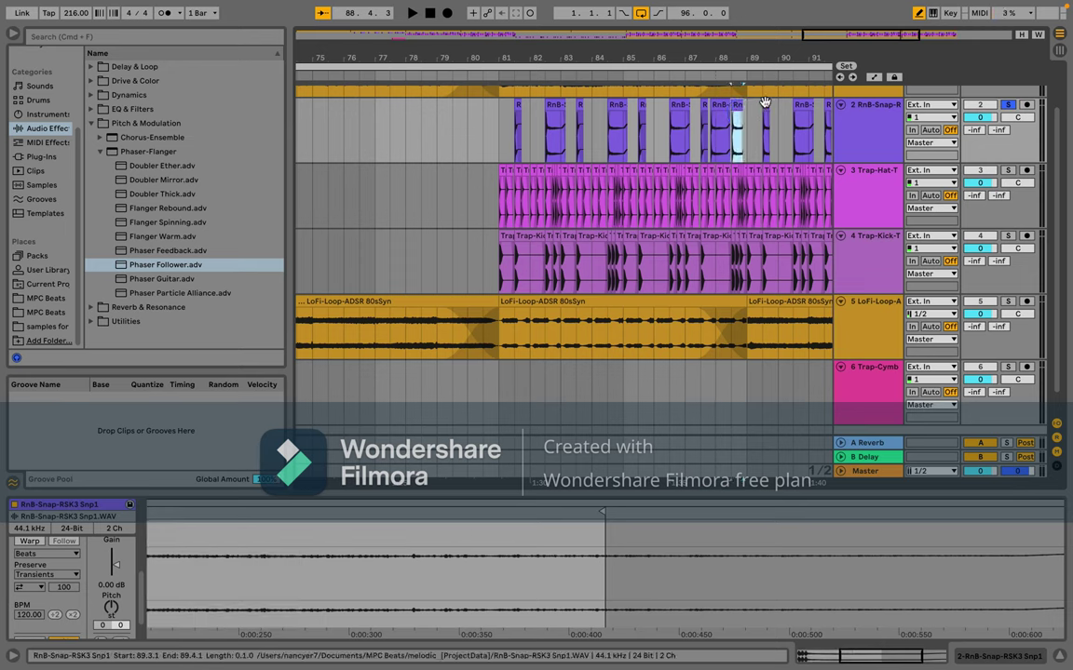
Step: Replace the remaining short RnB-Snap clips between 89.3 and 95.3 with copies of the adjusted clip
click(763, 103)
mouse_move(764, 103)
mouse_down()
mouse_move(694, 97)
mouse_move(776, 108)
mouse_up()
scroll(773, 105, right, 2)
scroll(773, 106, right, 5)
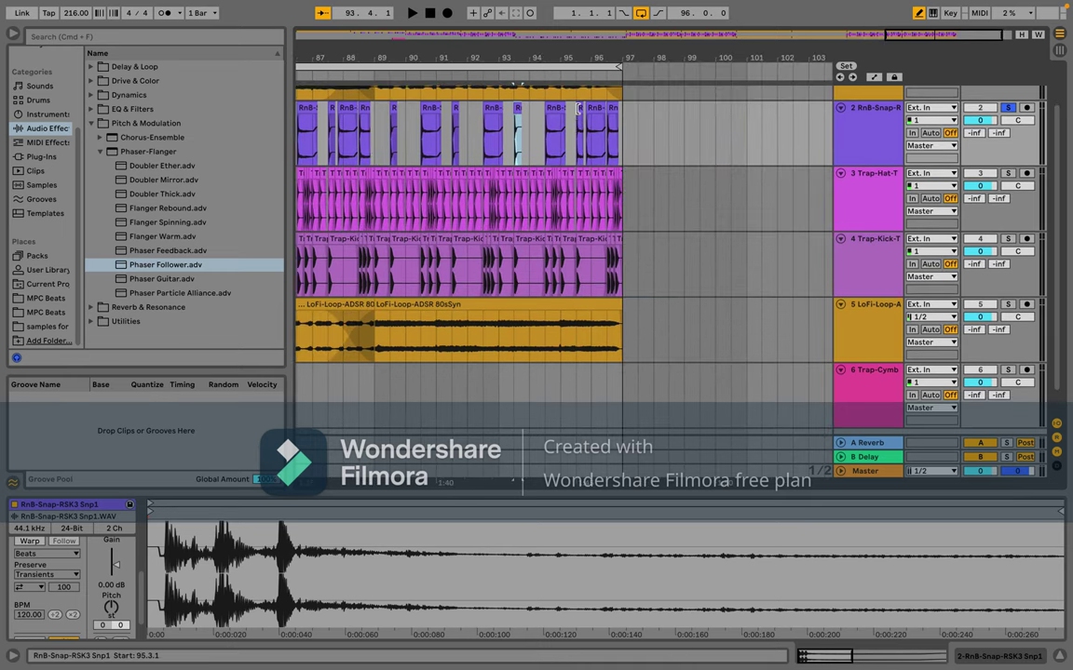
click(578, 108)
scroll(518, 96, left, 12)
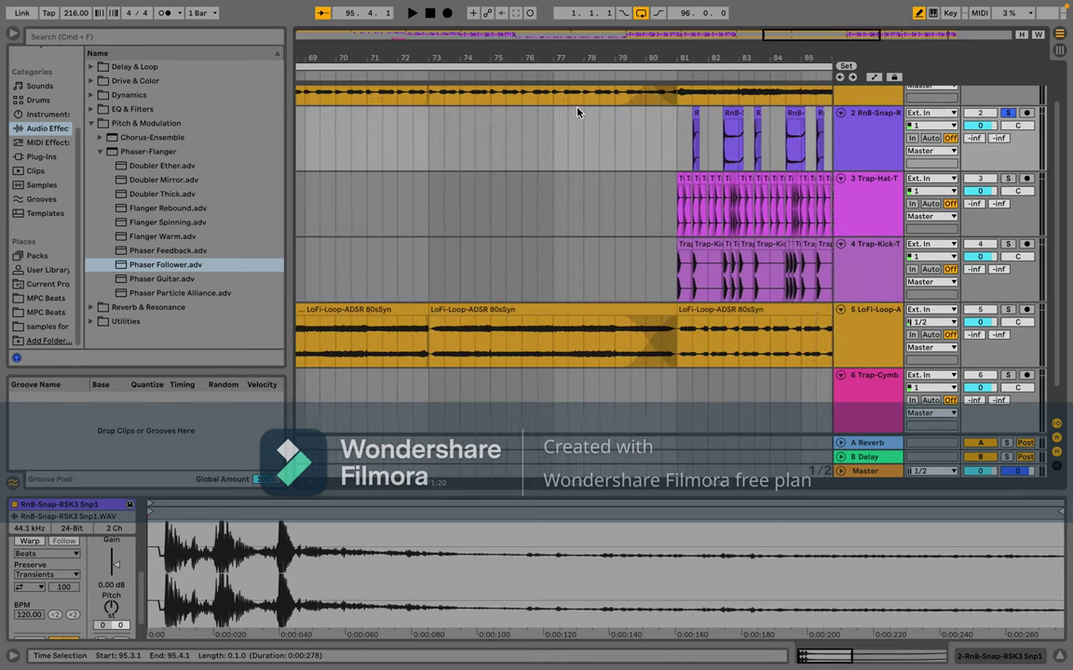
Step: Play the soloed RnB-Snap track from bar 81 to its end and return to the arrangement's start
click(694, 146)
key(space)
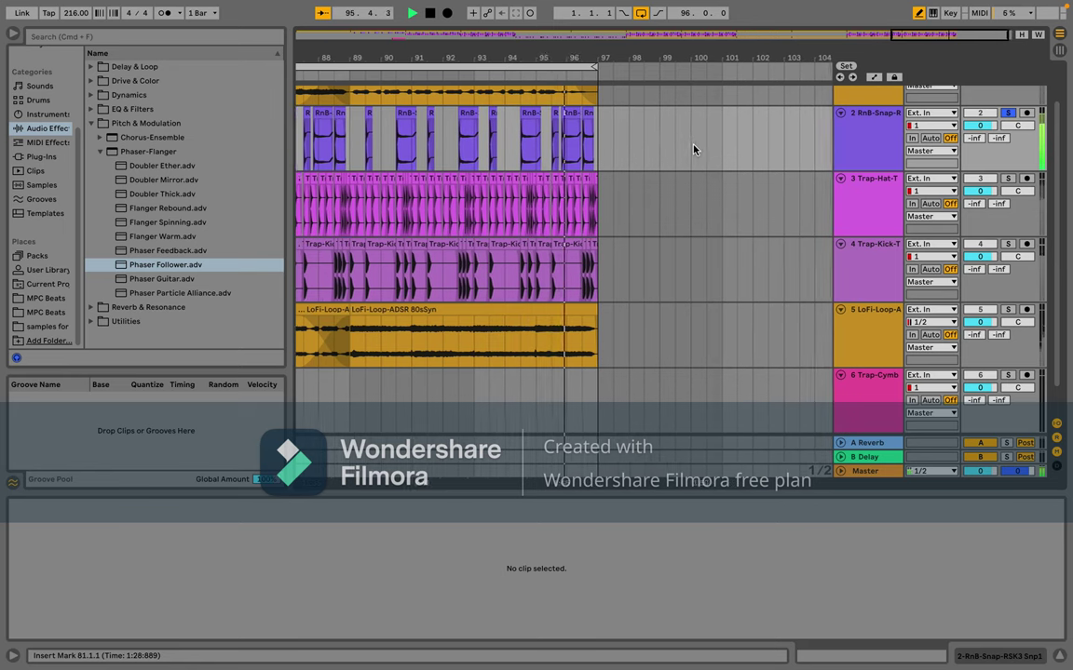
key(space)
key(Home)
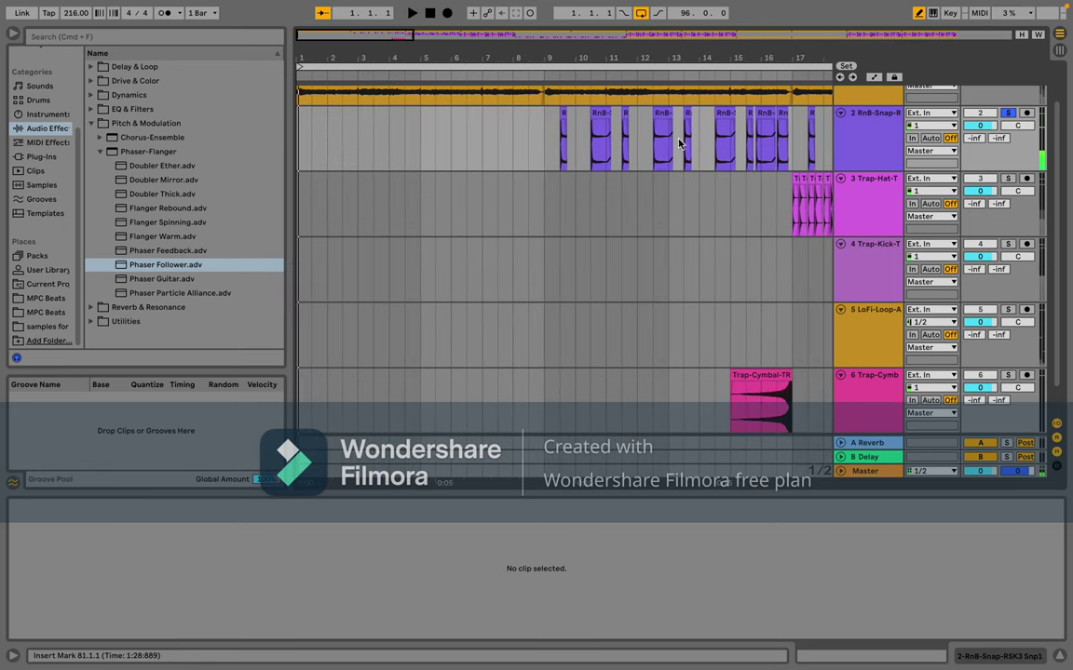
Step: Pull down the fade-out curve of the long RnB-Snap clip at 10.3, and play the soloed track from 10.3 and from 9.3
click(597, 126)
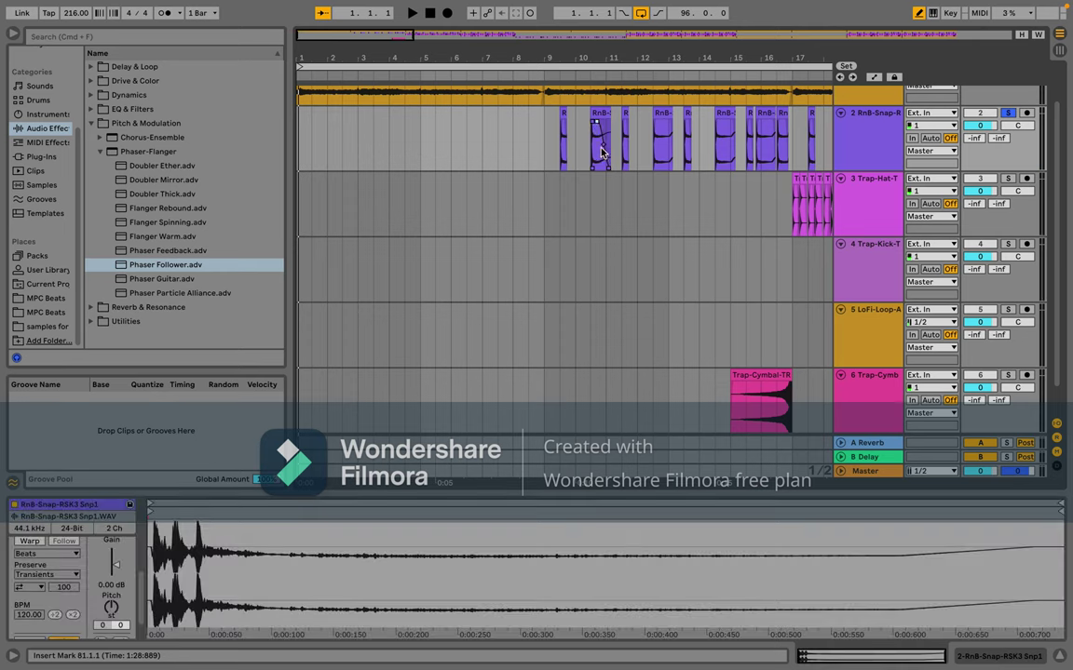
drag(601, 149, 595, 180)
key(space)
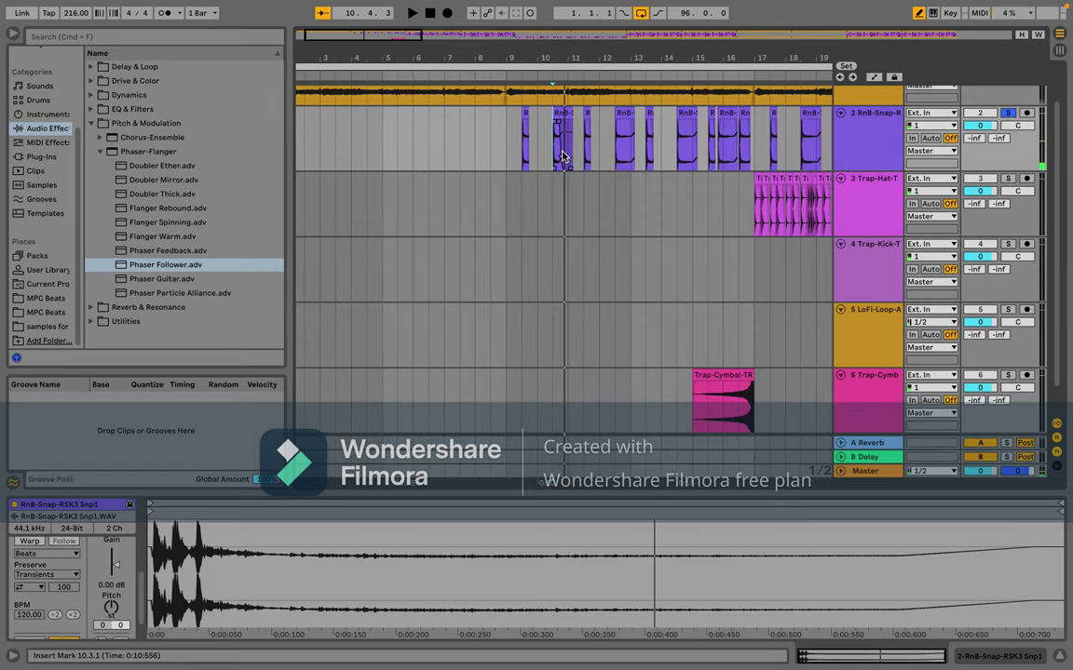
click(559, 159)
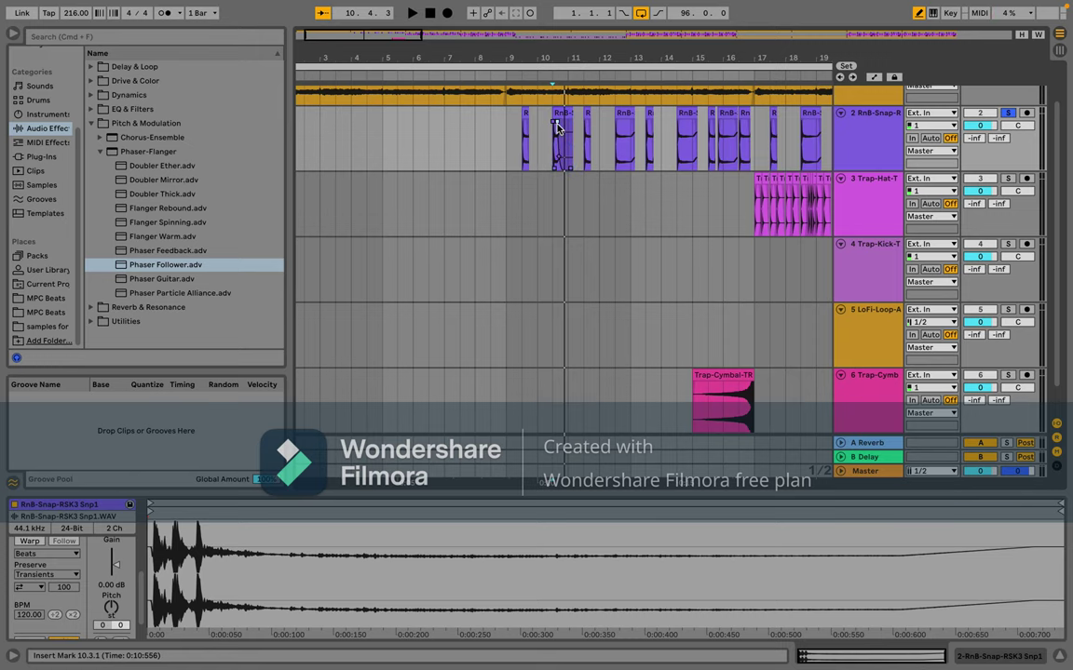
key(space)
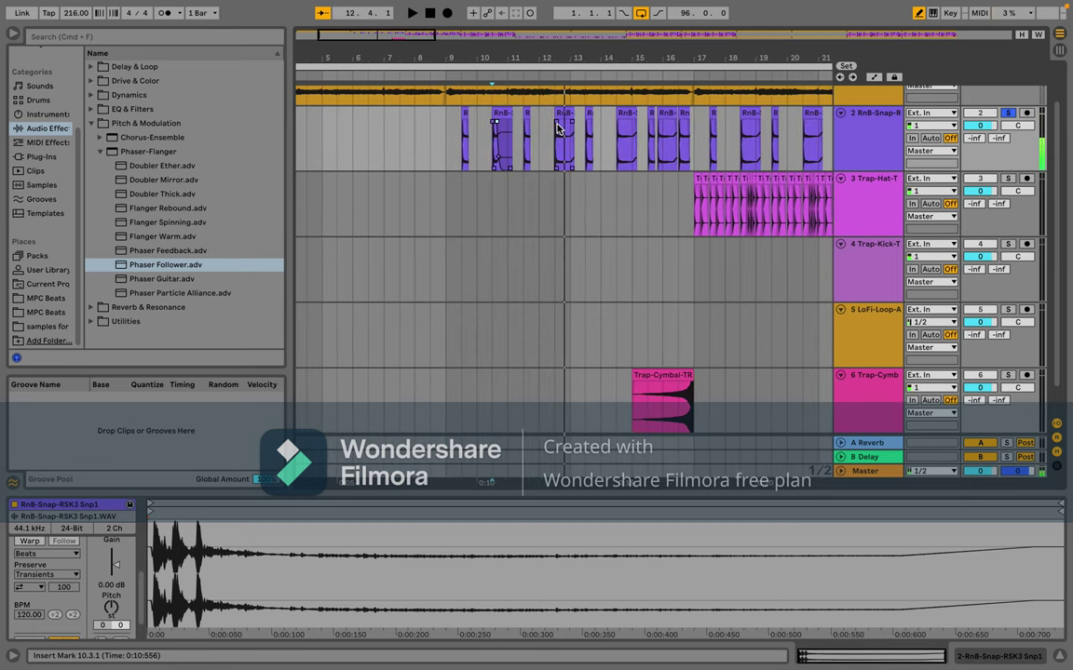
click(461, 157)
key(space)
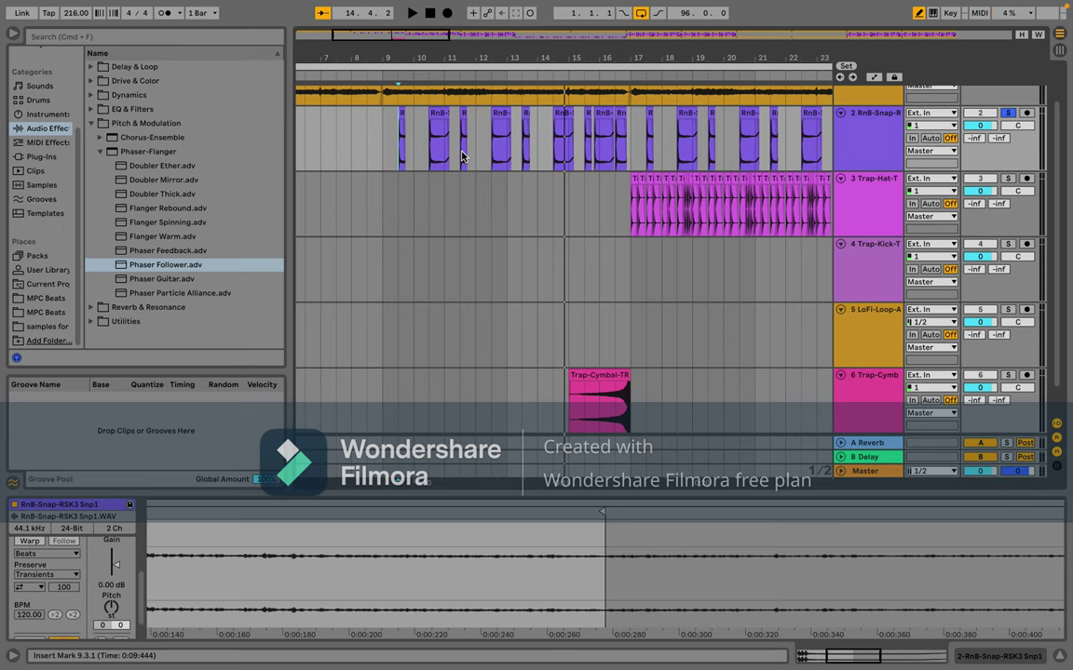
Step: Lower the RnB-Snap track's volume to -5.9 dB during playback and take the track out of solo
scroll(461, 155, down, 2)
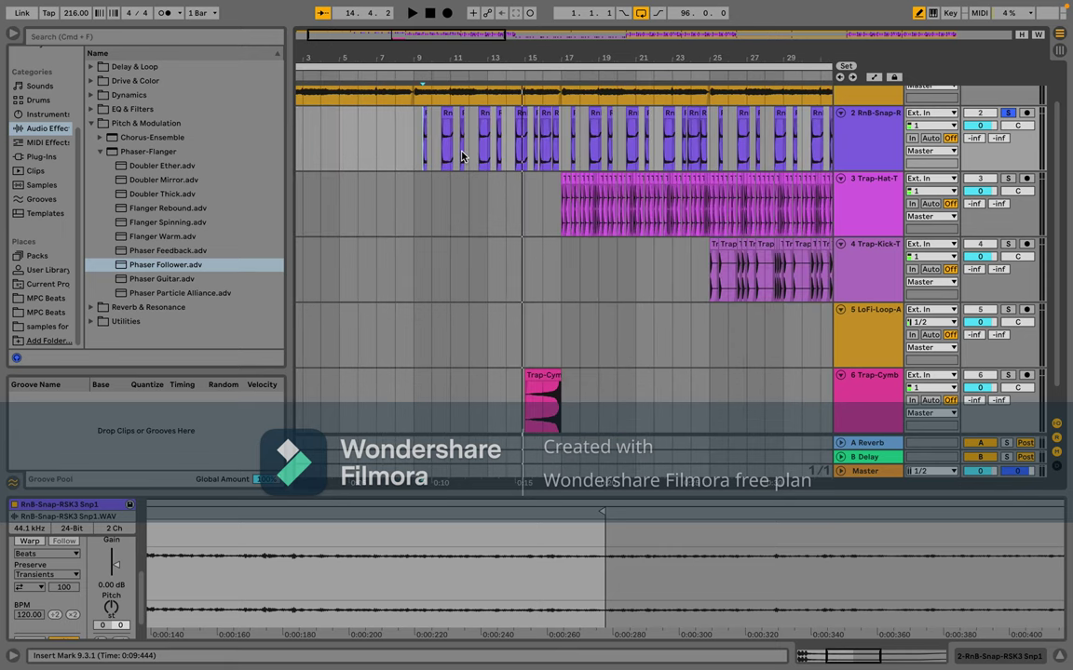
click(862, 142)
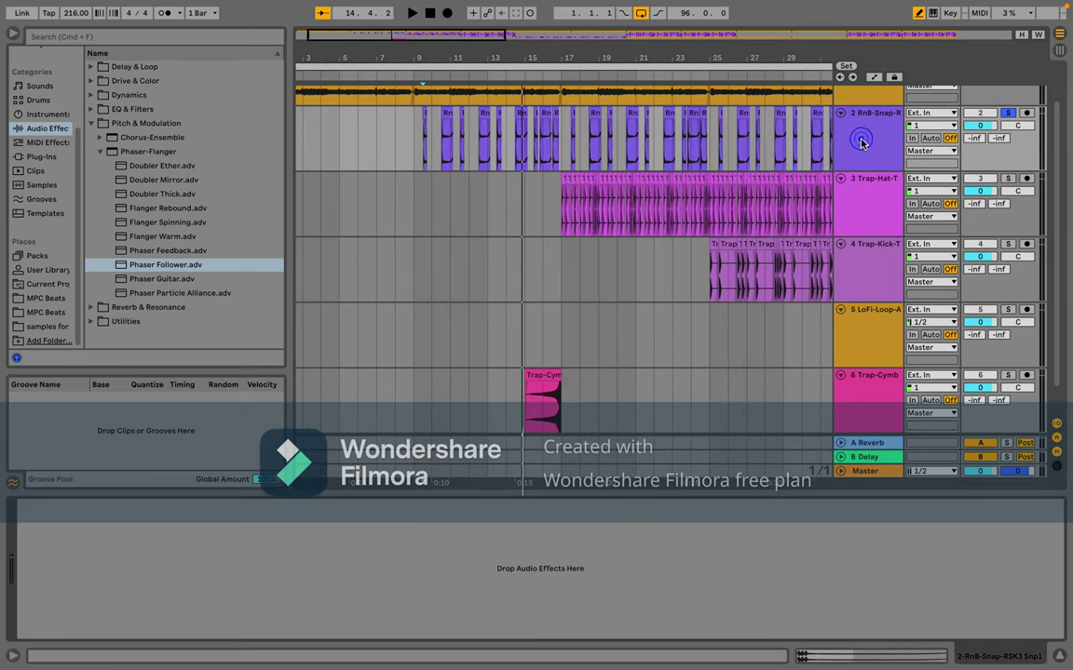
click(977, 127)
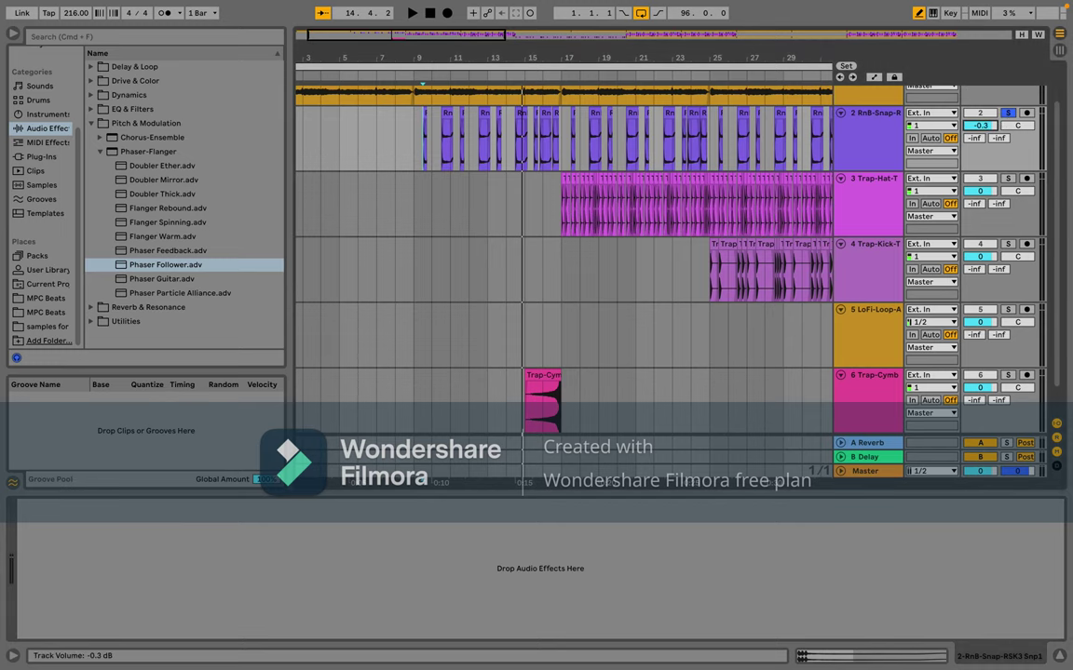
key(space)
drag(978, 131, 977, 169)
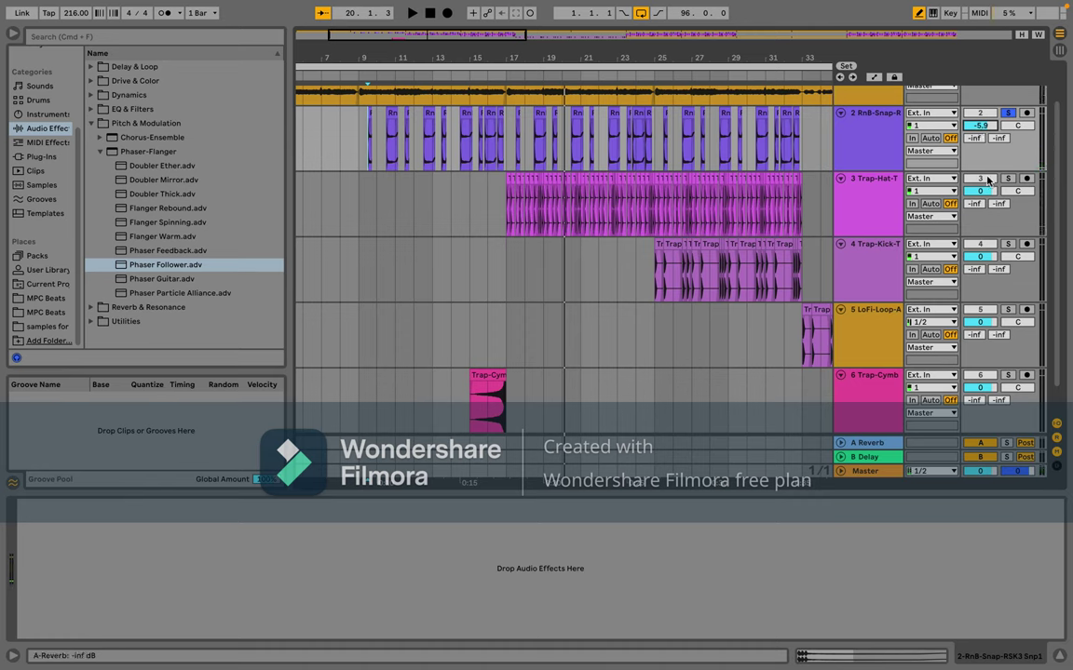
click(1008, 112)
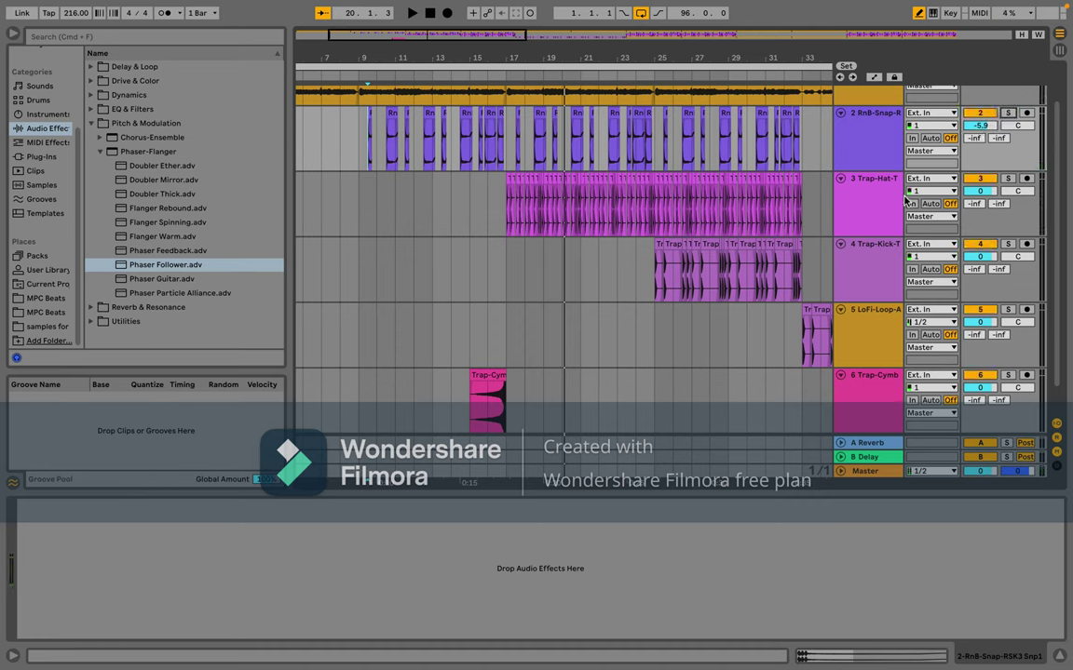
Step: Check the effect devices on the Trap-Hat, Trap-Kick and first LoFi-Loop tracks
click(879, 216)
click(869, 258)
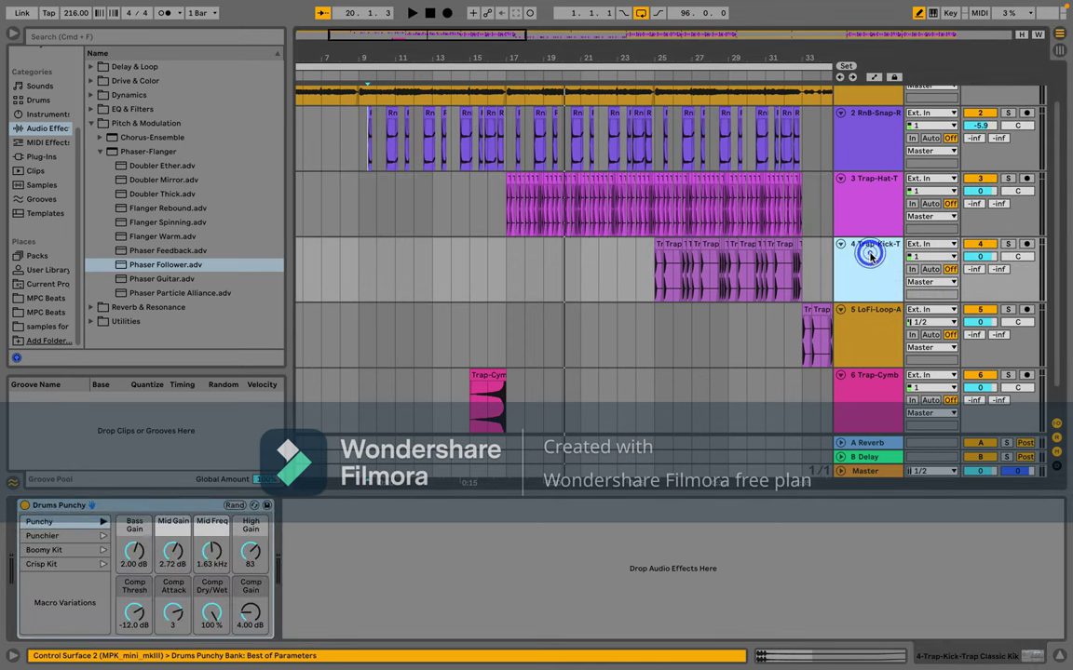
scroll(866, 123, up, 2)
click(866, 123)
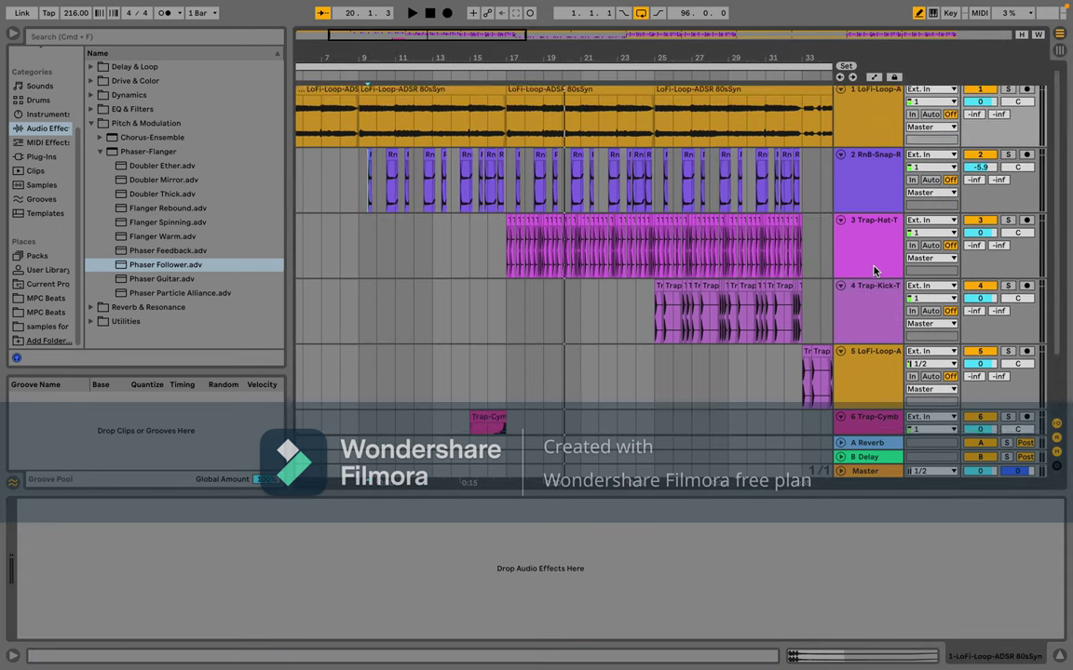
Step: Show the whole arrangement and set the playback start to 1.1.1
scroll(873, 269, down, 3)
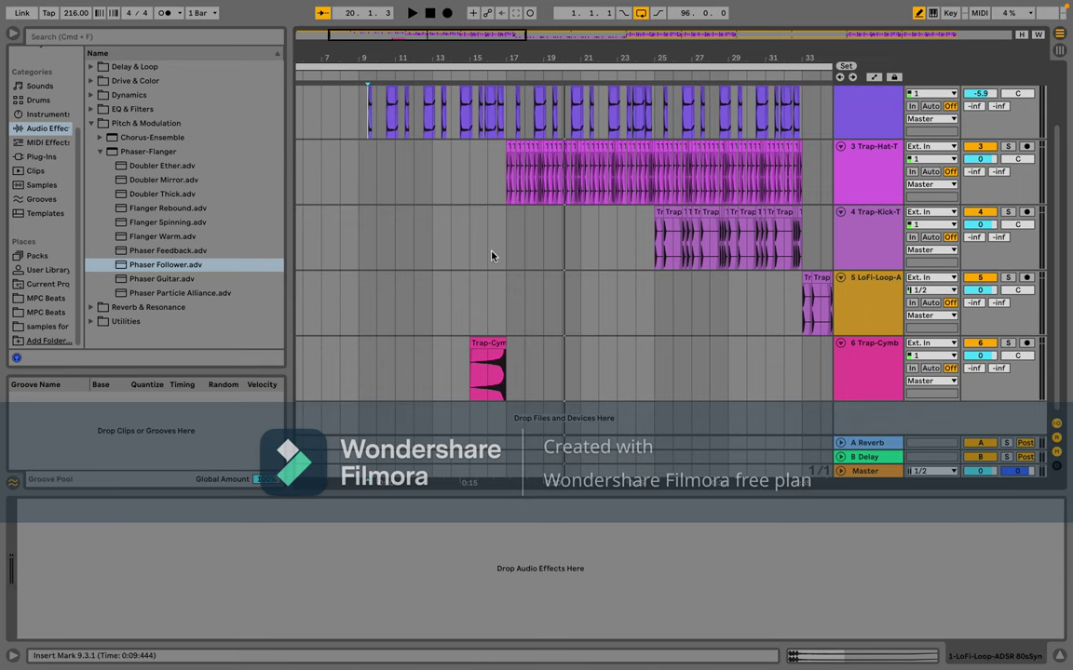
key(minus)
key(minus)
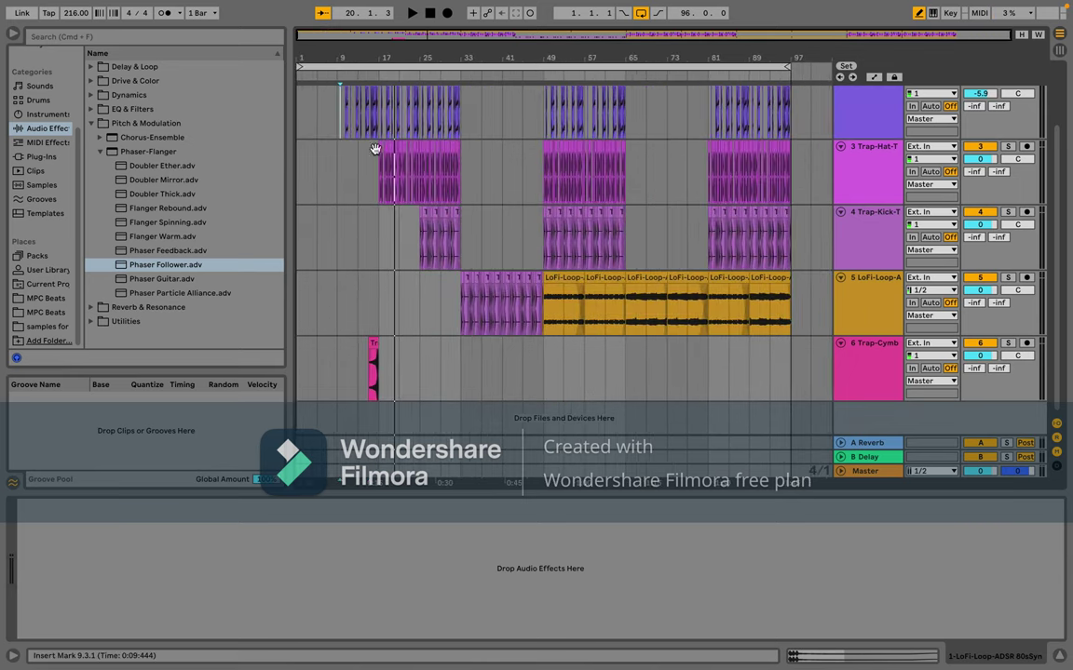
click(302, 103)
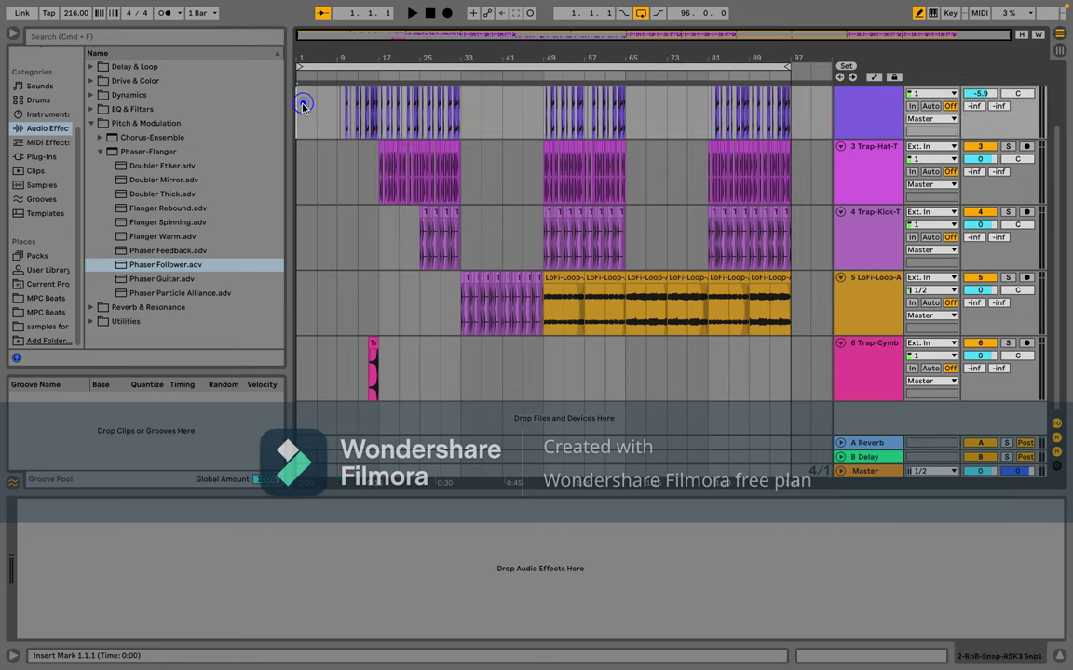
click(13, 32)
click(13, 32)
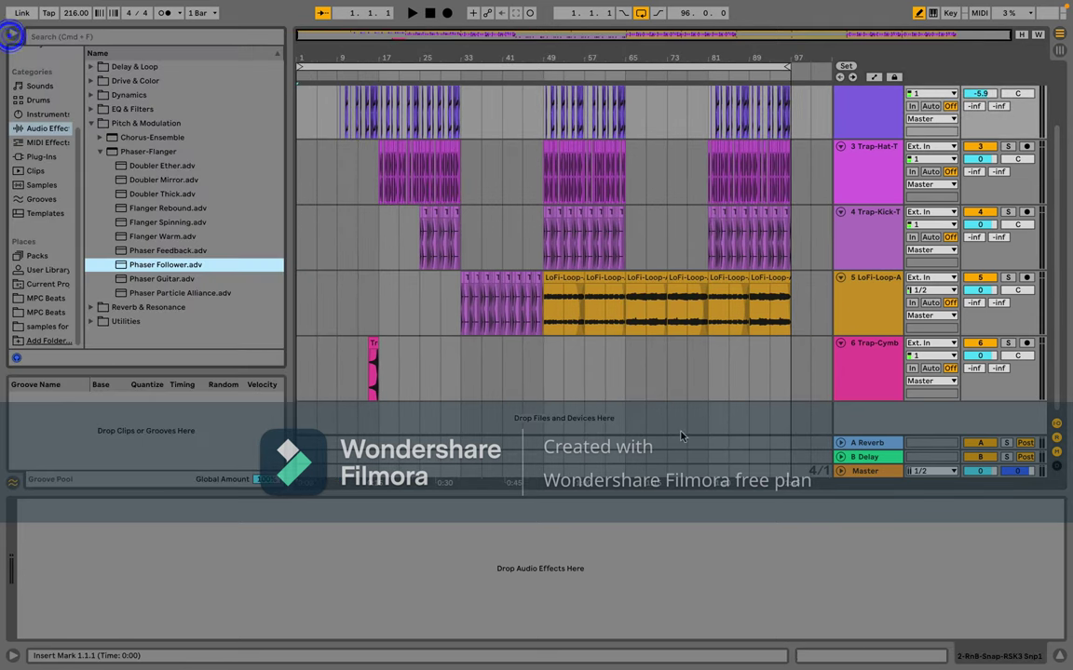
Step: Load the Multband & Limiter audio effect rack preset onto the Master track and start playback from the beginning
click(885, 475)
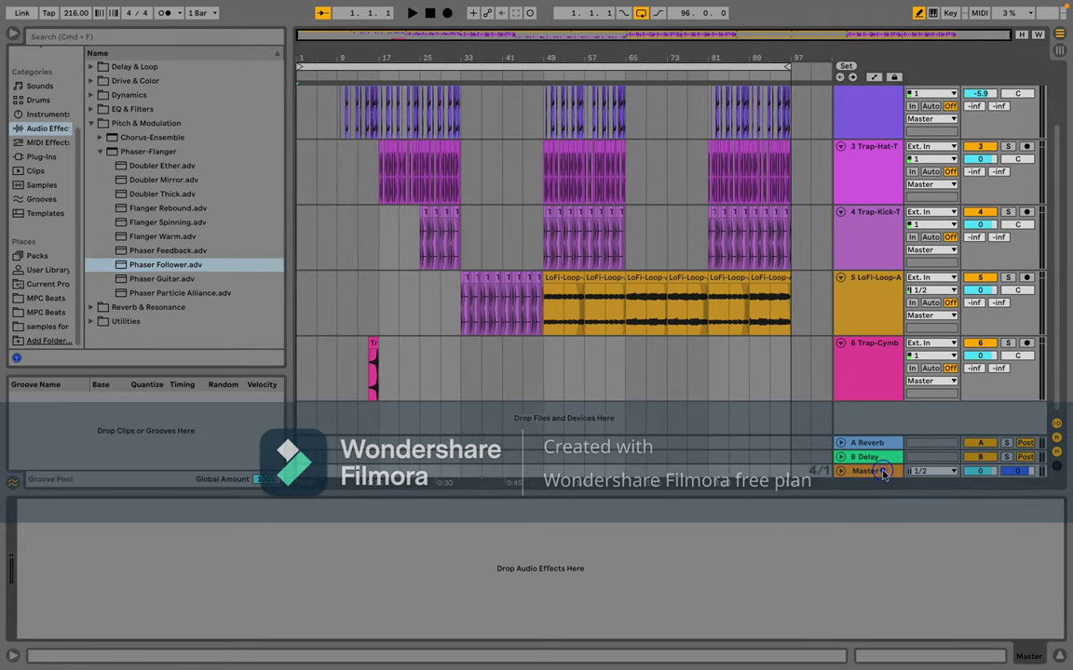
click(90, 322)
scroll(138, 160, down, 10)
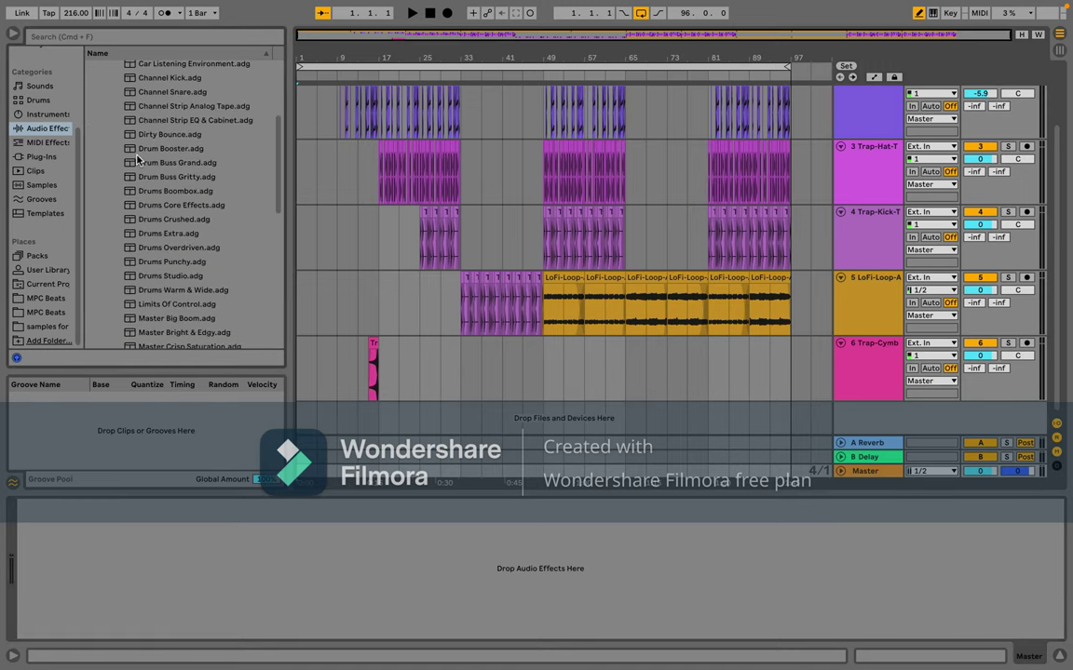
scroll(138, 160, down, 9)
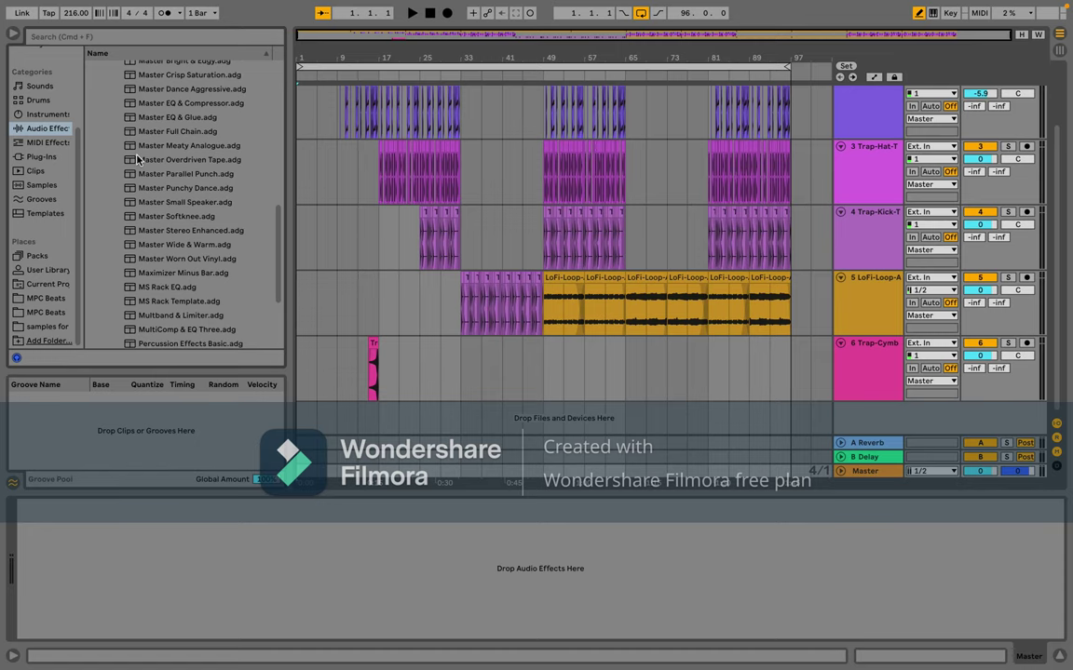
scroll(138, 160, down, 5)
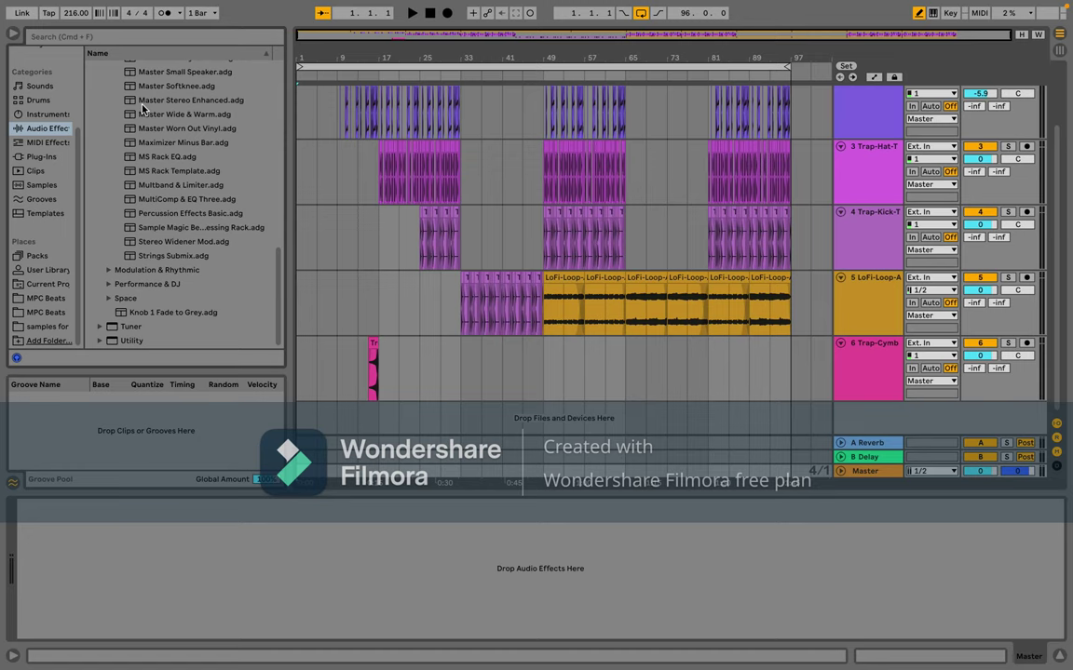
double_click(191, 186)
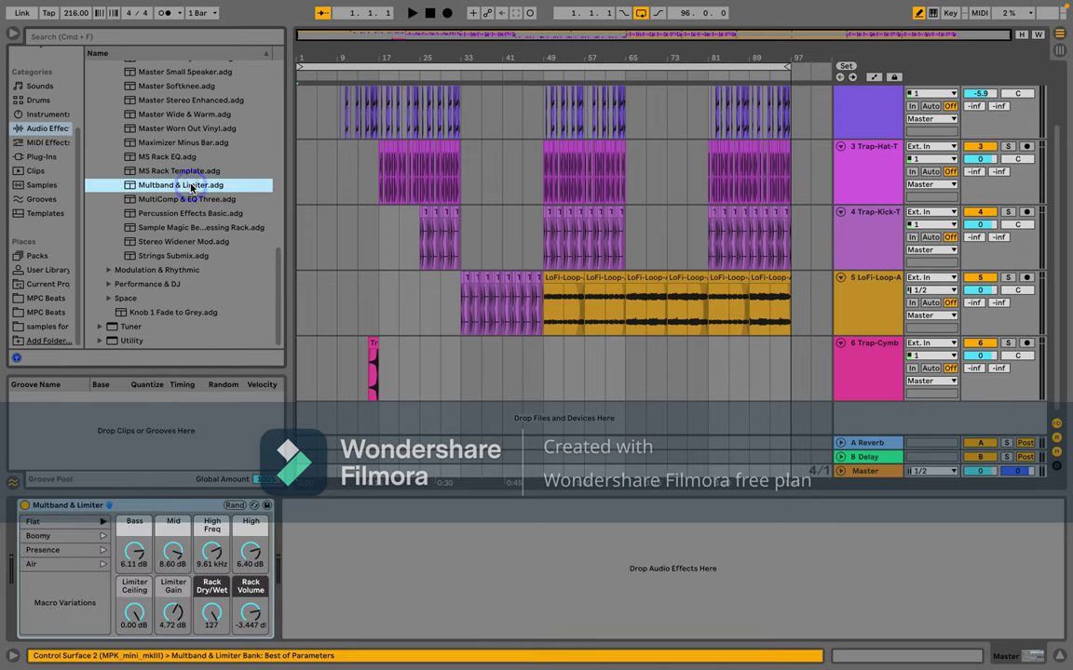
key(space)
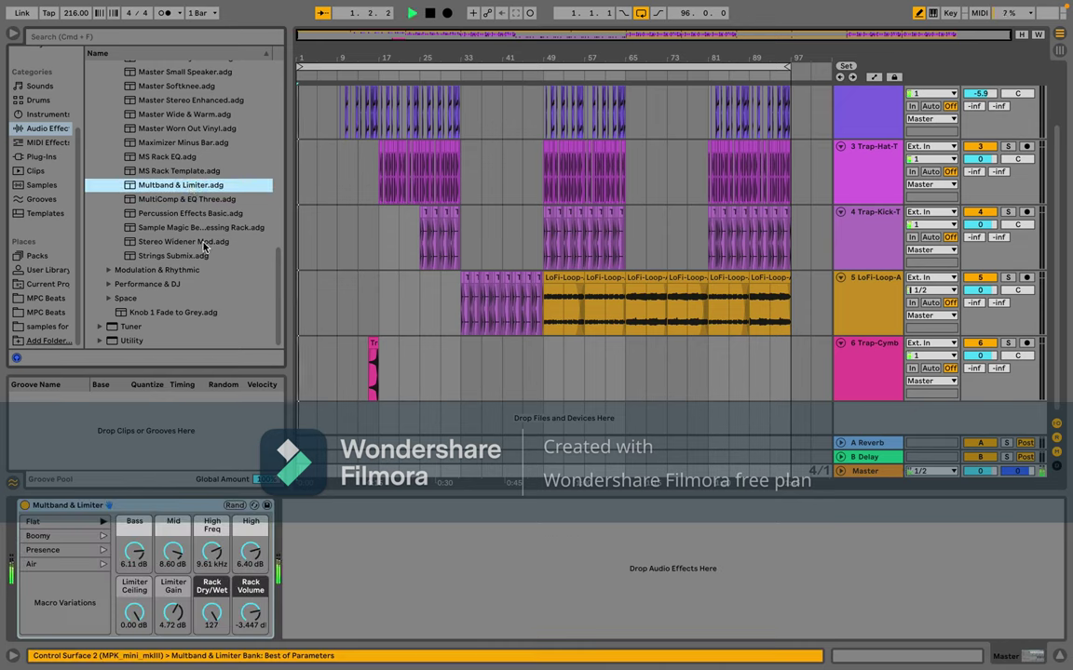
Step: Switch the Multband & Limiter rack to Presence, and try MultiComp & EQ Three with its Lofi Drum Buss and Add Some Snap variations
click(103, 550)
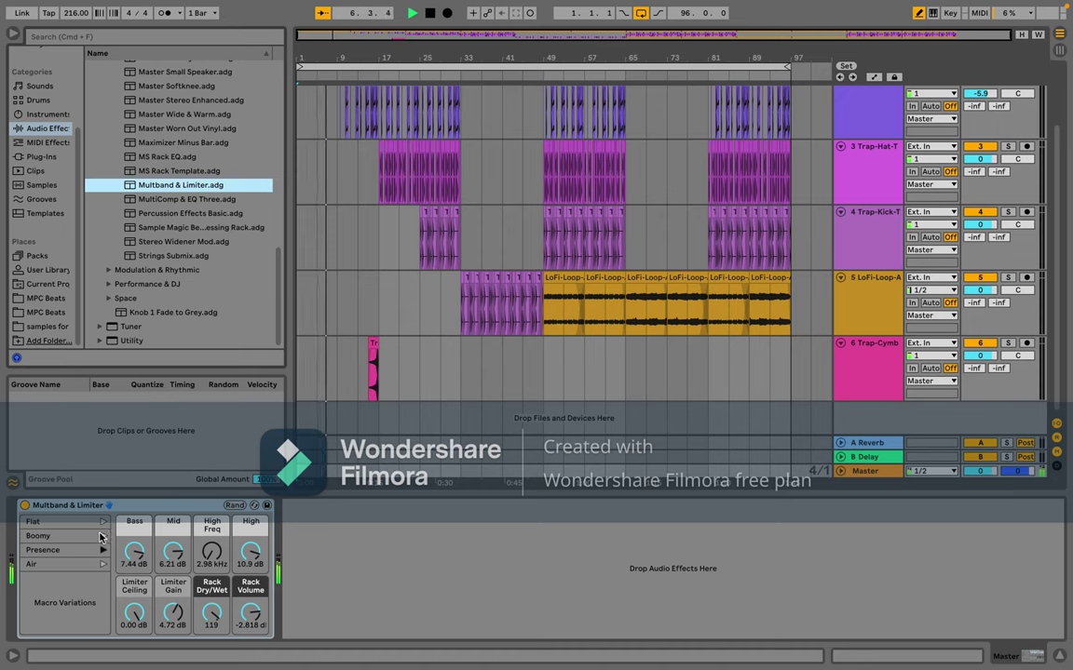
double_click(187, 200)
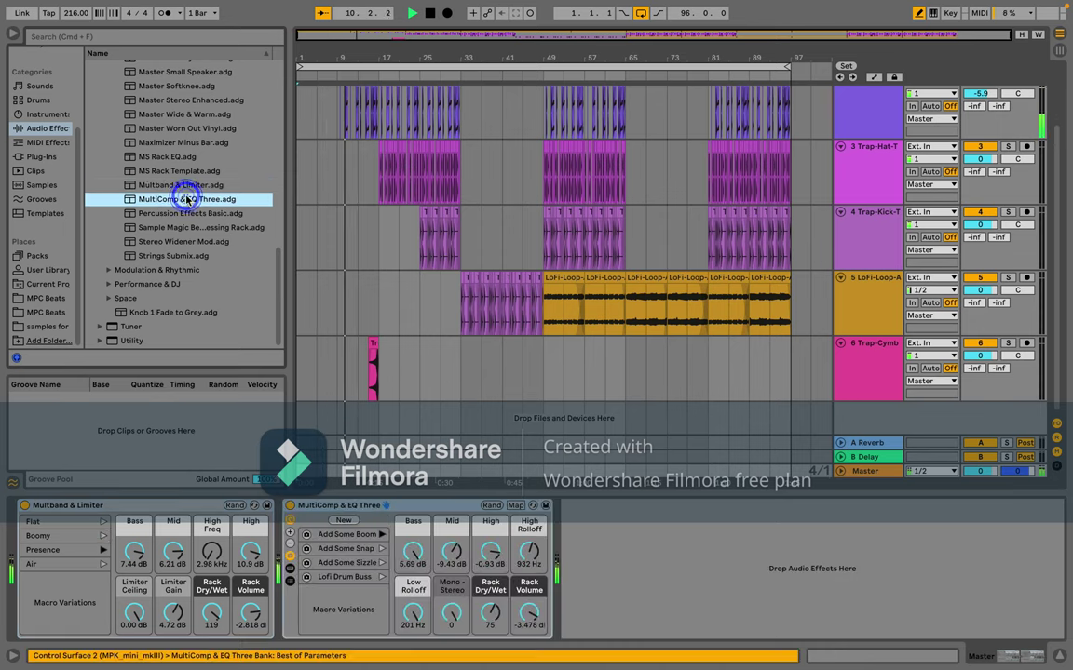
click(381, 577)
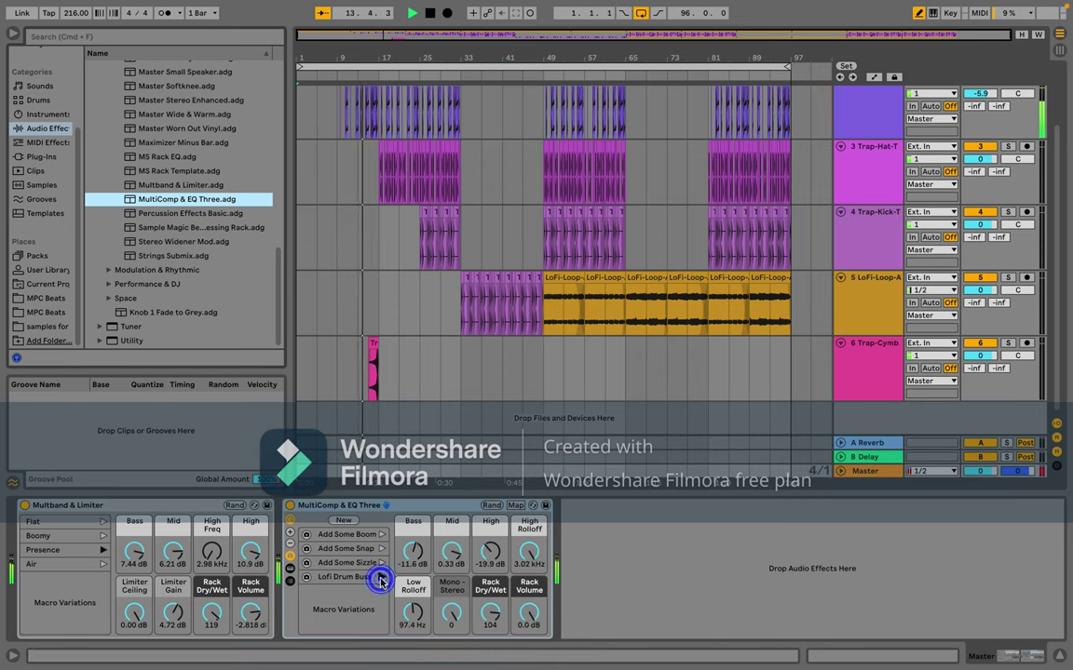
click(381, 548)
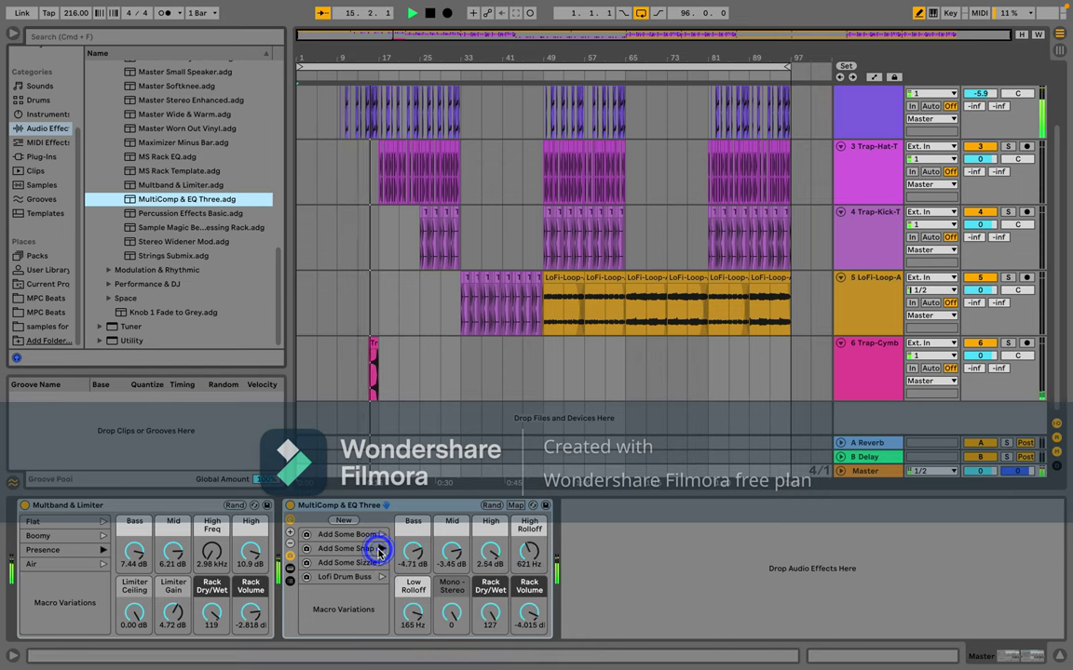
click(329, 504)
key(Delete)
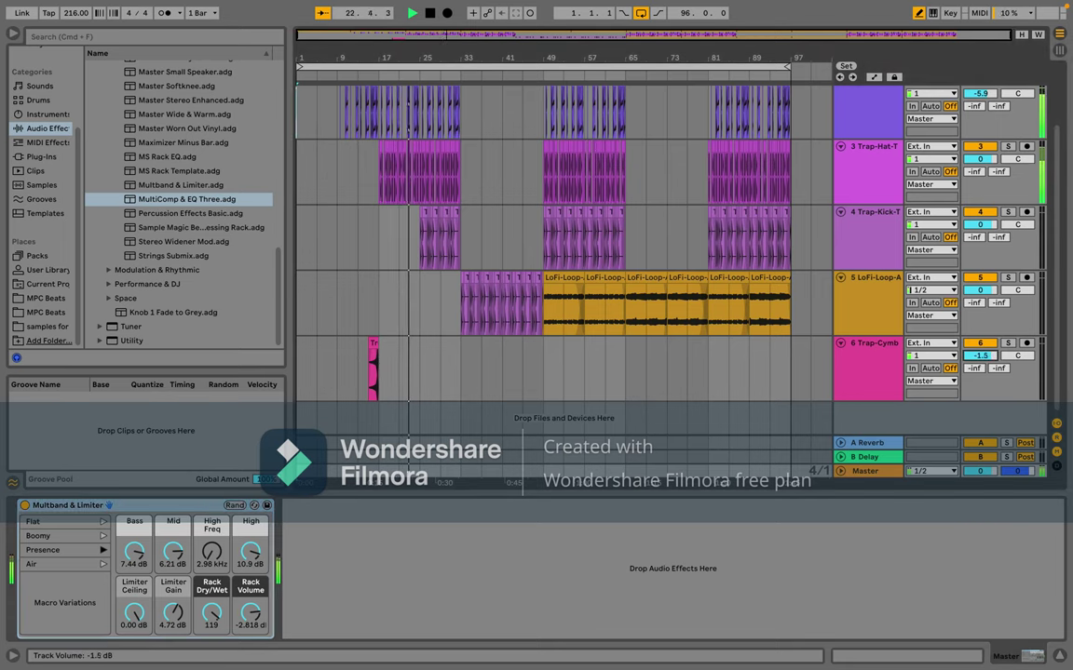
Step: Lower the Trap-Cymb track's volume to -2.7 dB while replaying the beat from the start
scroll(981, 362, down, 3)
key(space)
key(space)
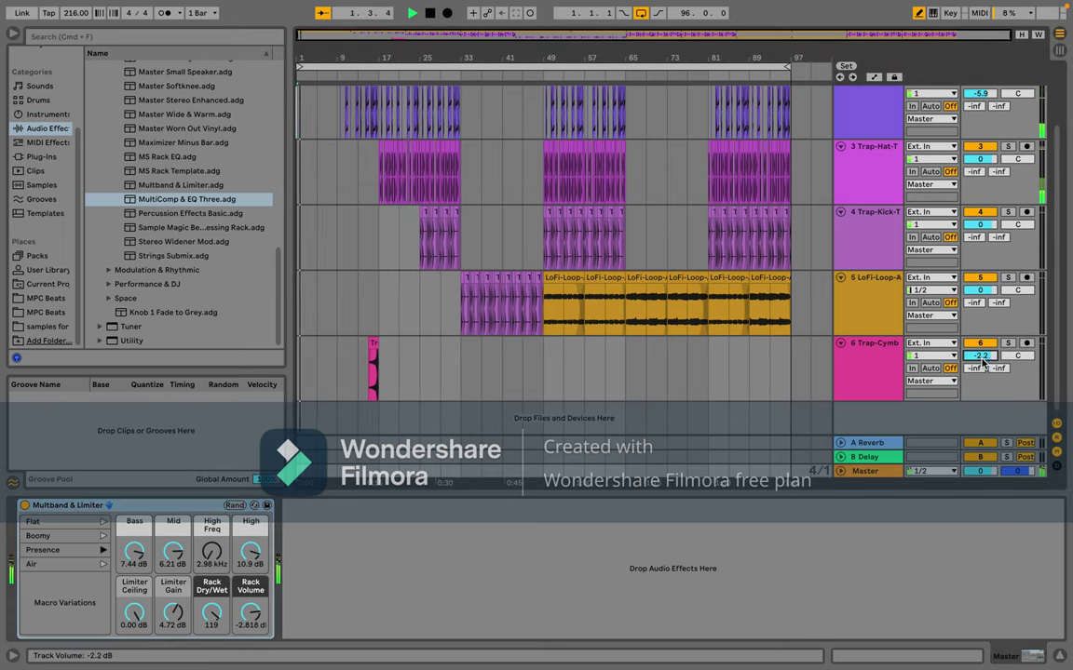
scroll(982, 355, down, 2)
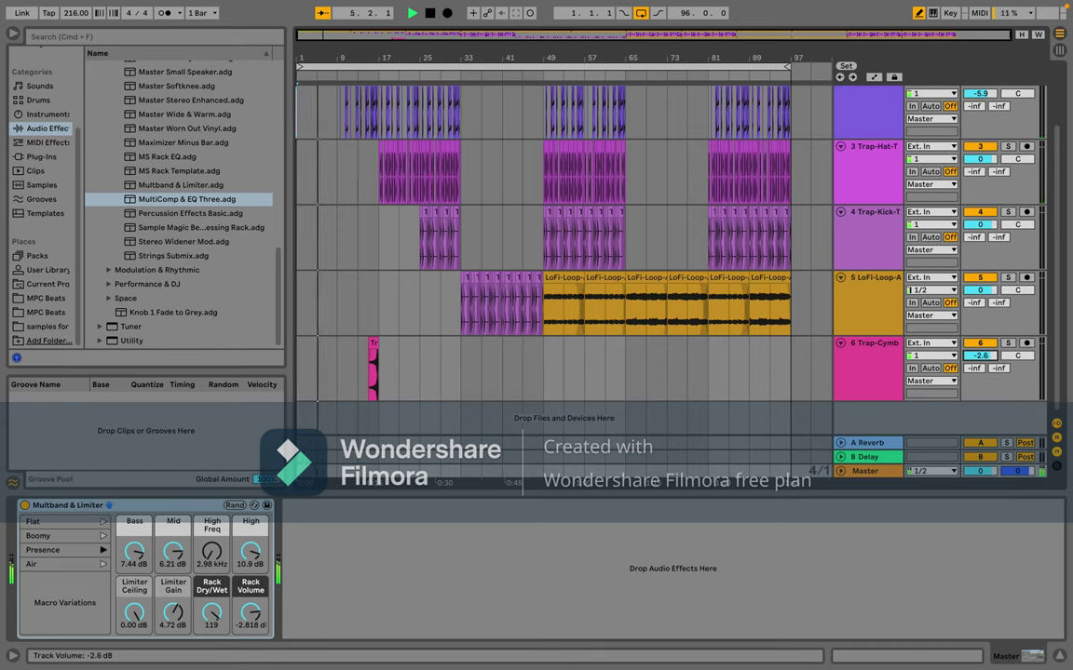
scroll(981, 356, down, 3)
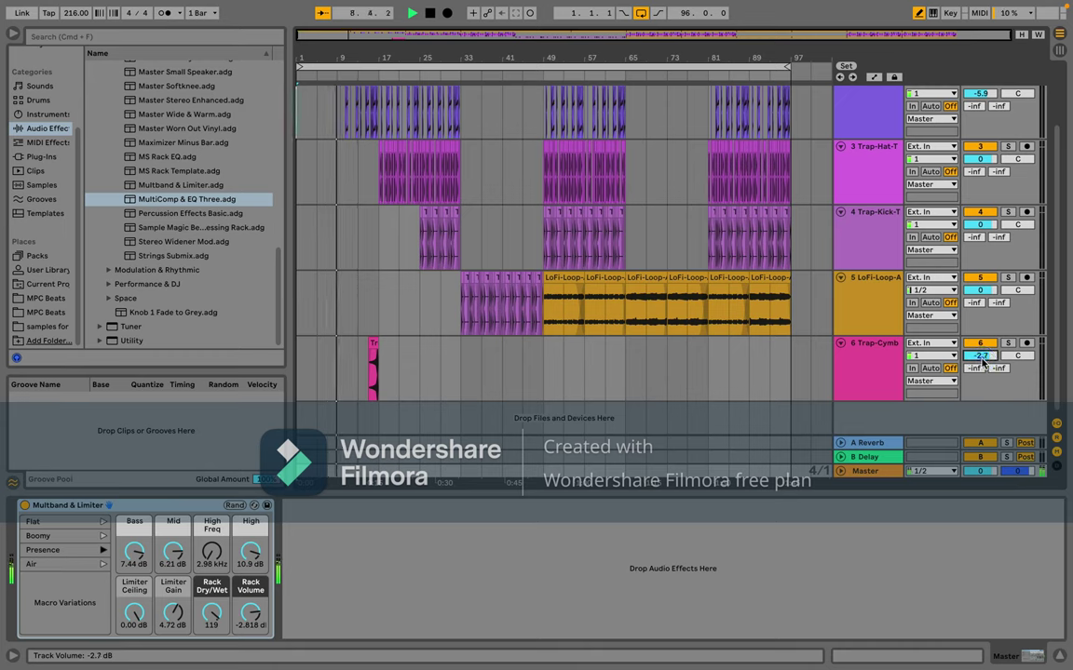
scroll(981, 357, up, 1)
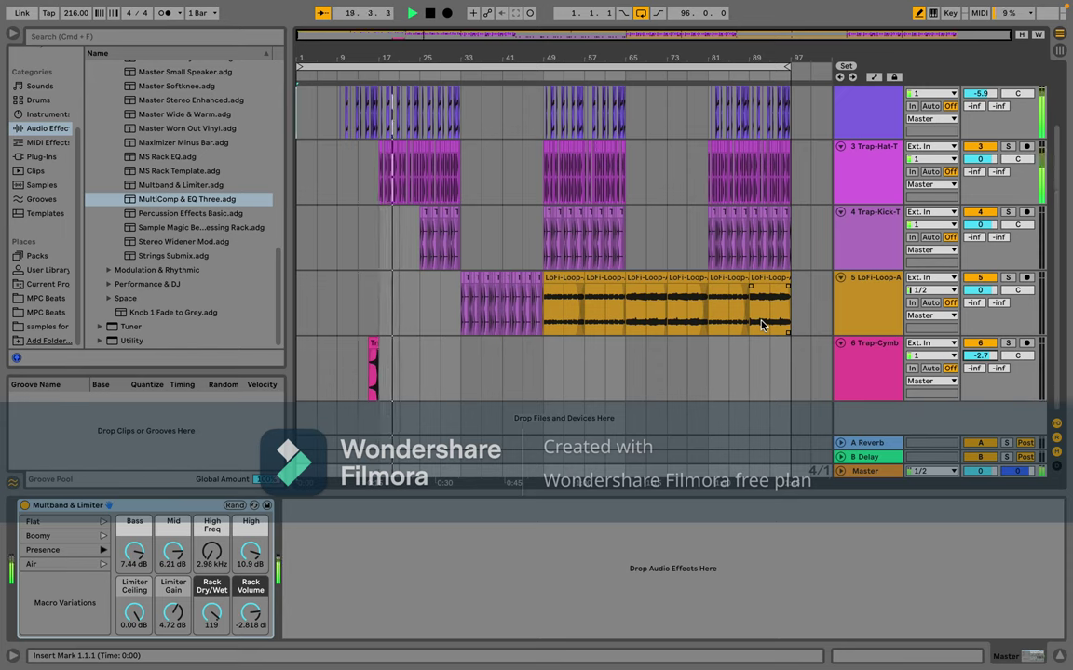
Step: Remove the Multband & Limiter rack from the Master track
click(718, 323)
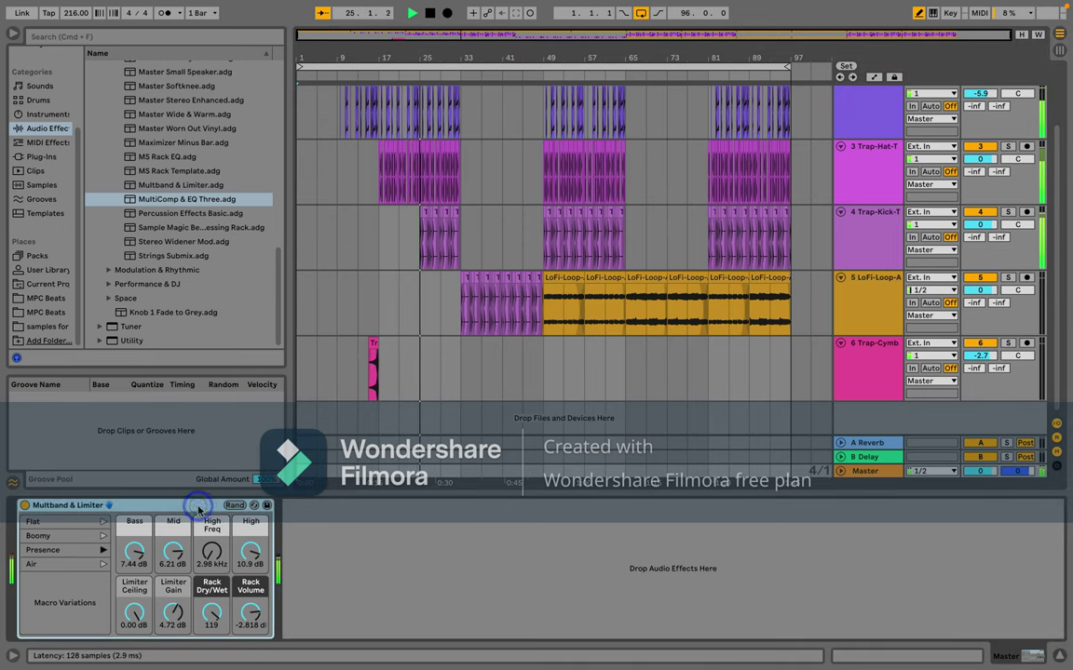
key(Delete)
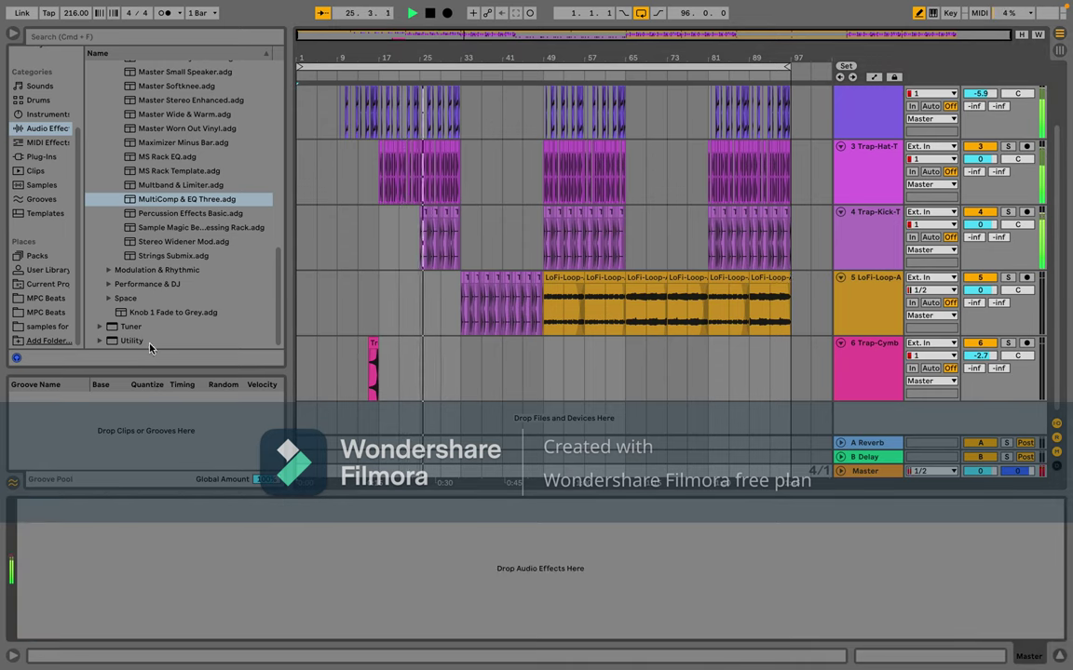
Step: Try the Car Listening Environment preset on the Master track, comparing its Crisp and Wide, Full and Flat Boost variations
scroll(179, 210, up, 15)
double_click(179, 222)
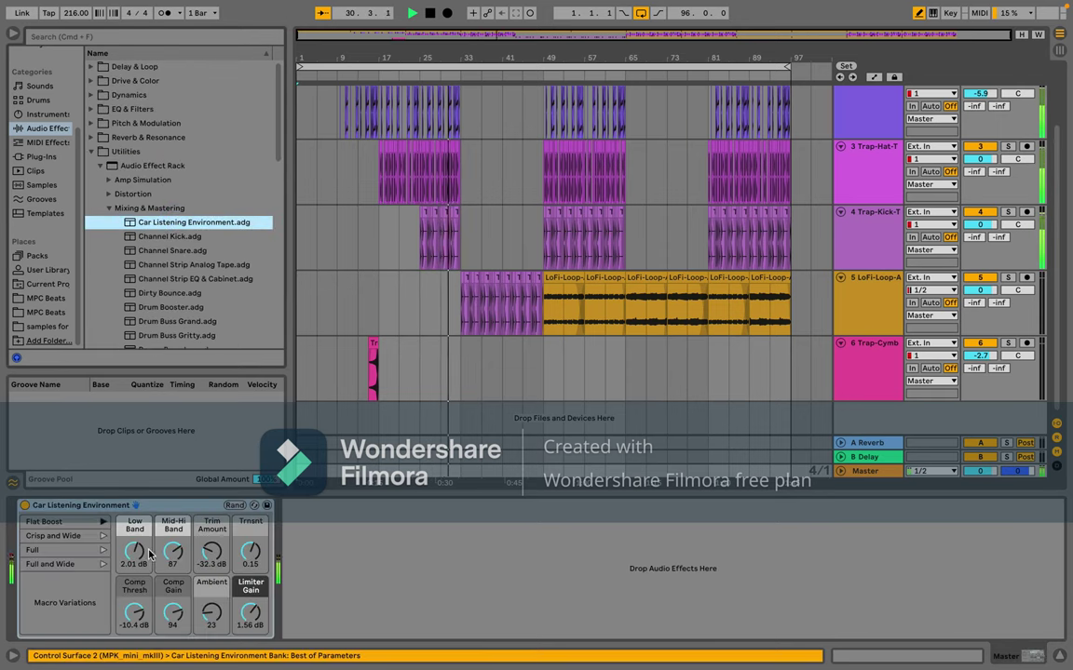
click(103, 537)
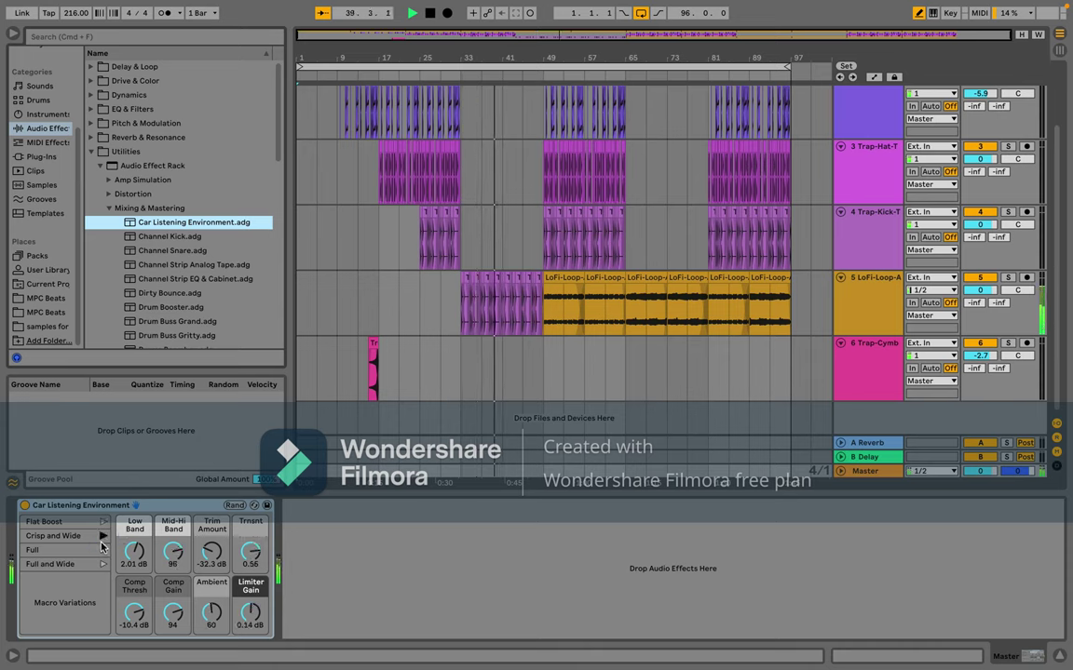
click(103, 549)
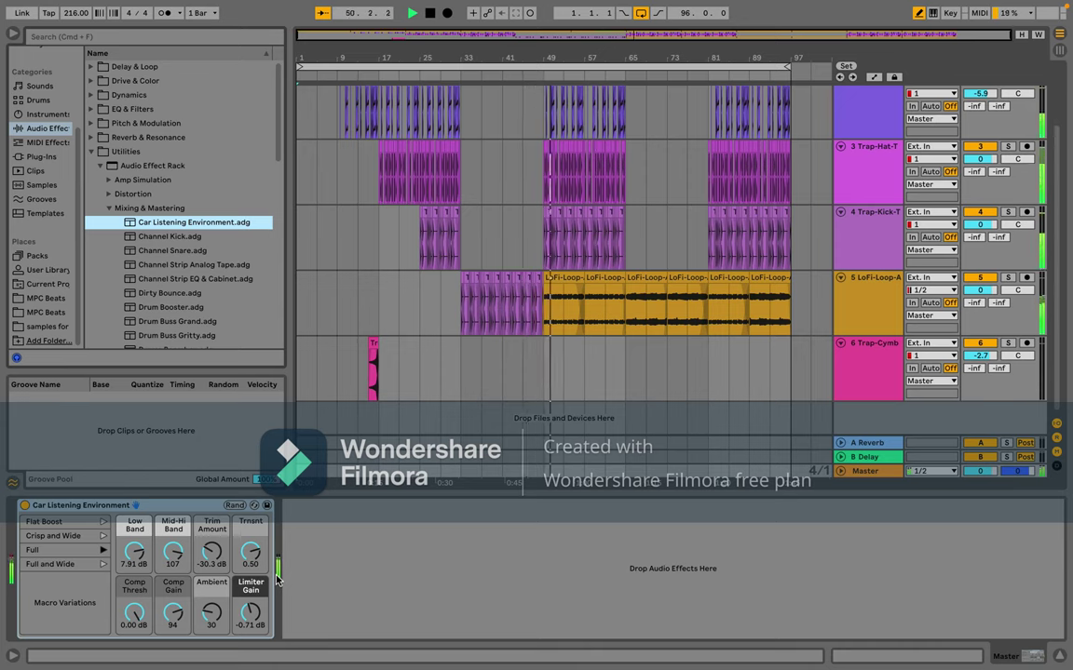
click(102, 523)
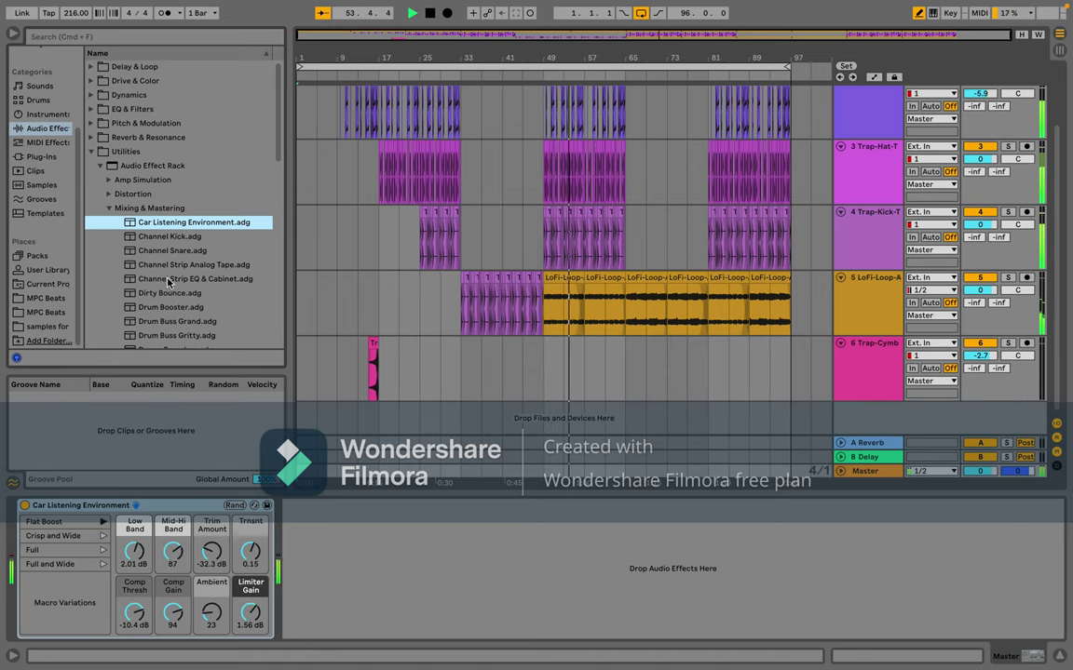
Step: Look through the Mixing & Mastering rack presets for another mastering chain
scroll(169, 282, down, 5)
scroll(169, 282, down, 8)
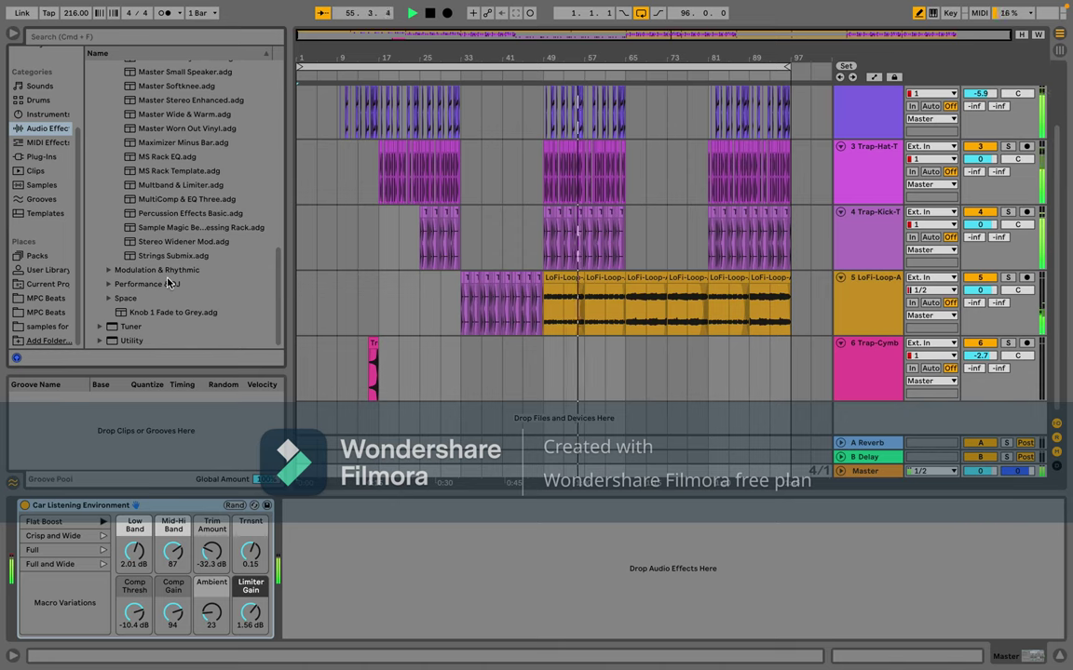
scroll(168, 283, up, 1)
scroll(168, 283, up, 3)
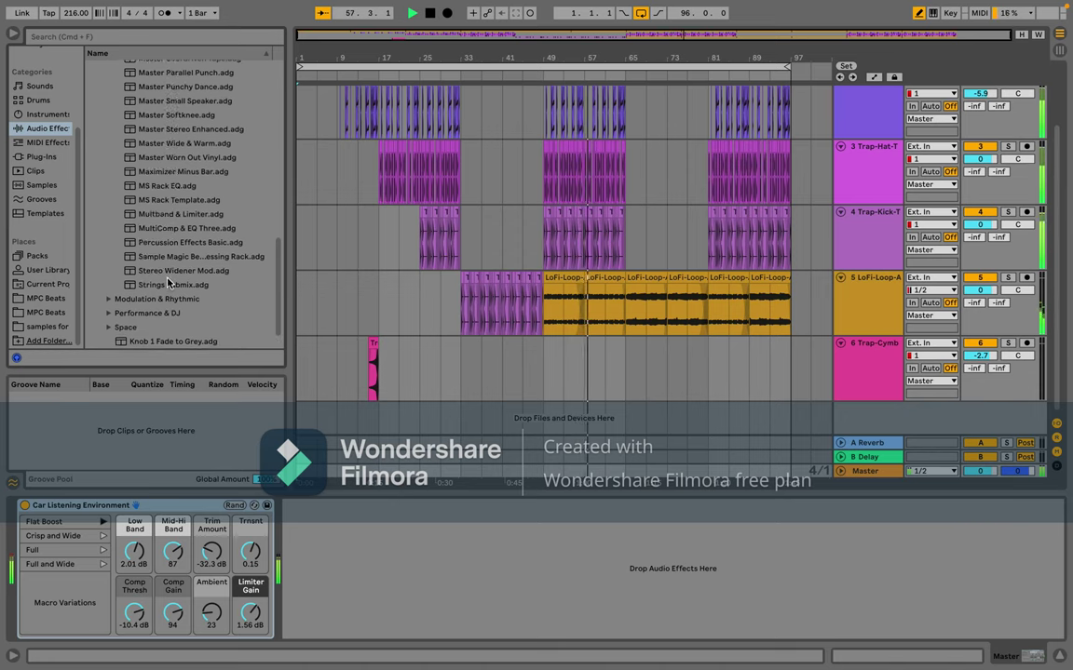
scroll(168, 282, up, 5)
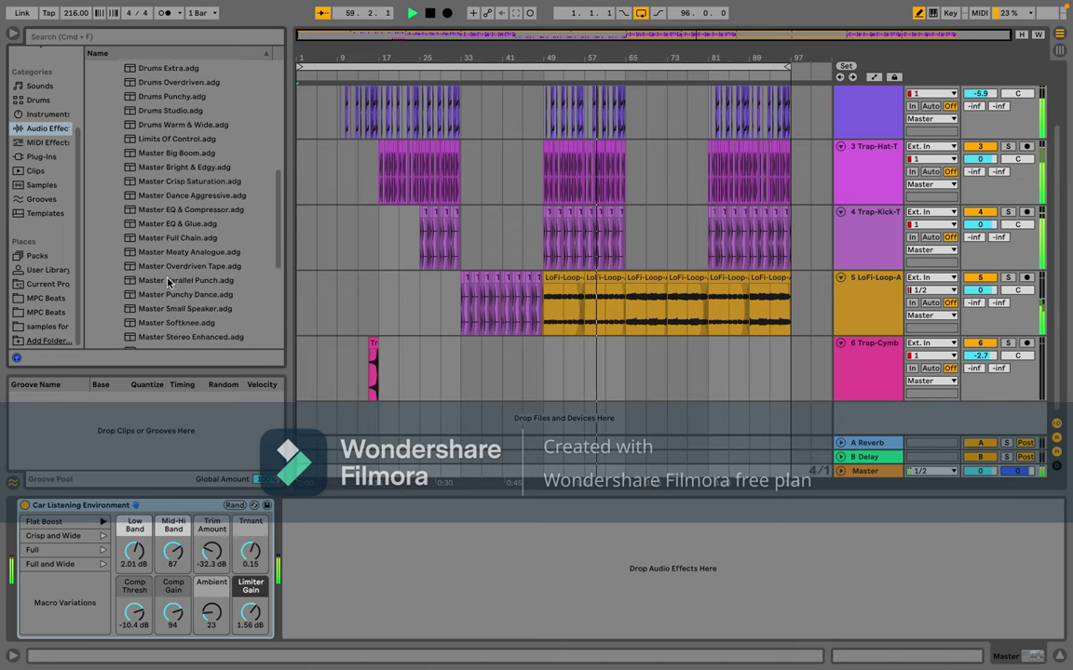
scroll(169, 282, up, 5)
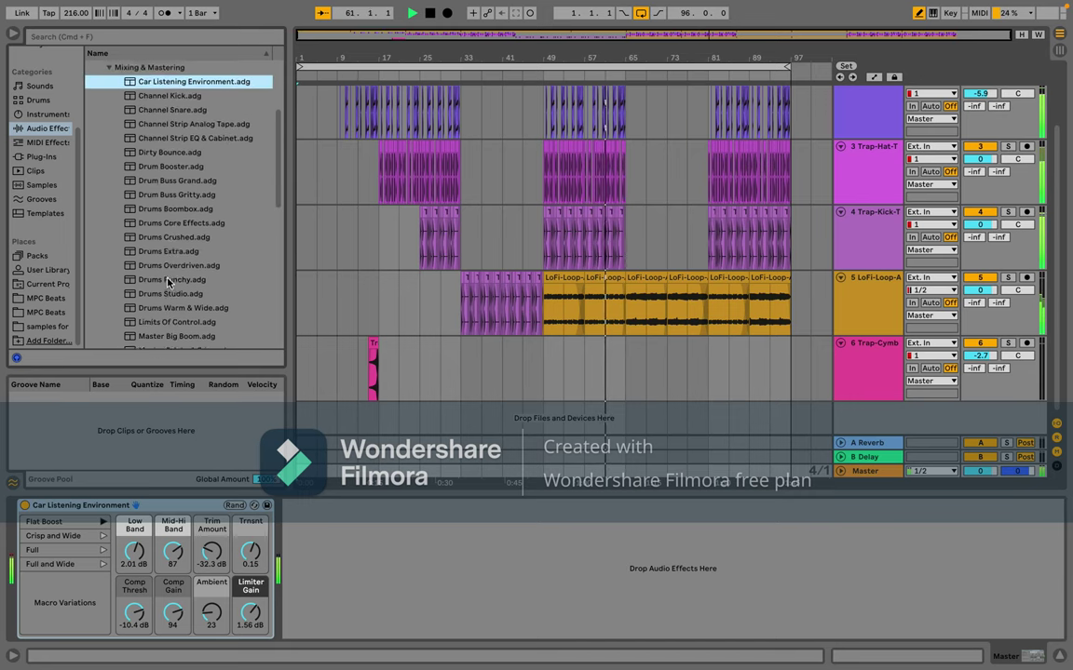
scroll(168, 283, down, 3)
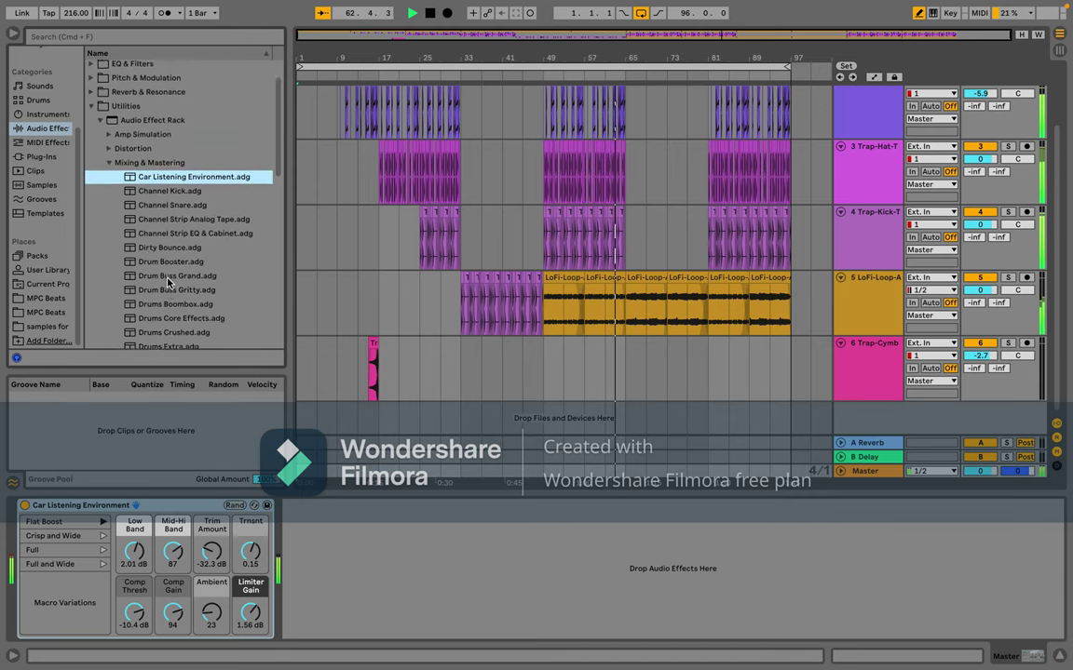
scroll(168, 282, down, 12)
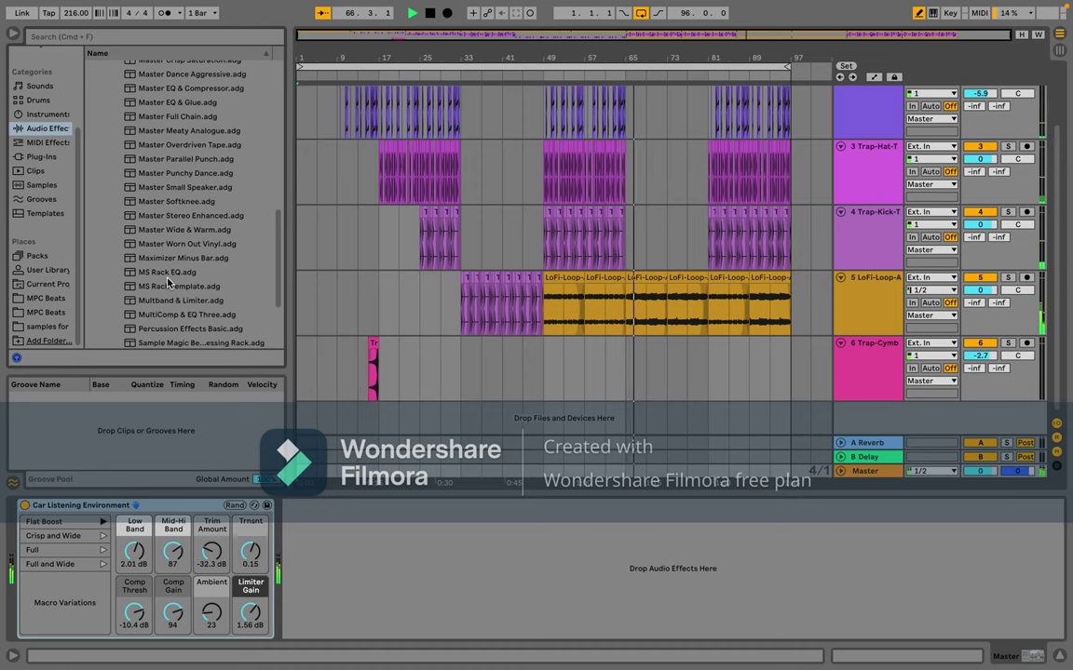
Step: Swap the Car Listening Environment rack for Master Stereo Enhanced, audition it on the Master track, and remove it
click(177, 512)
key(Delete)
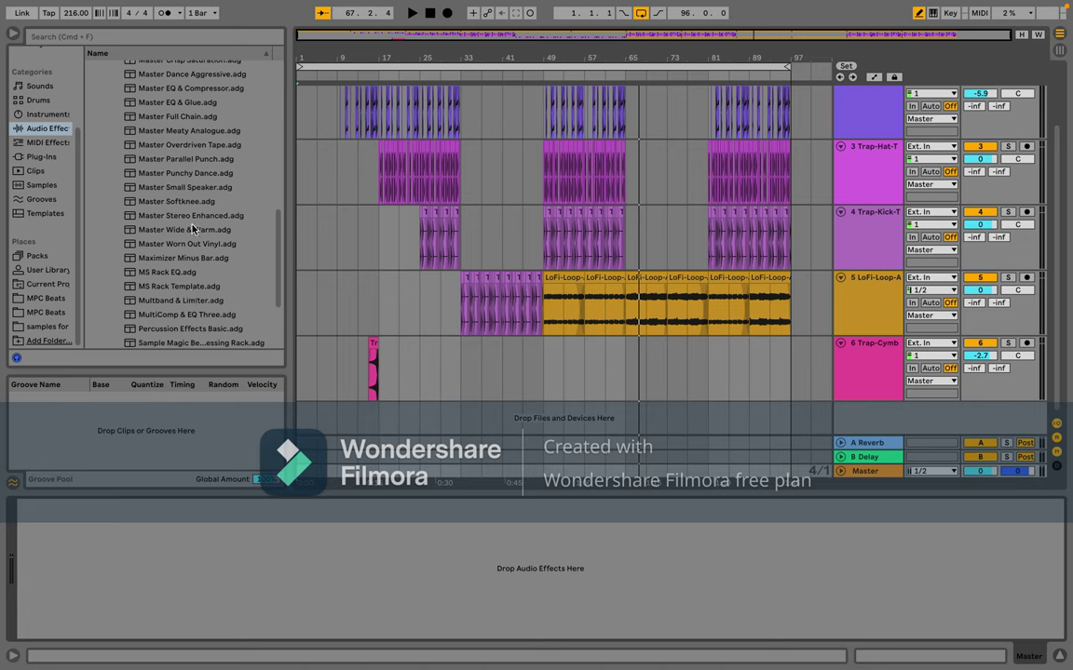
drag(201, 219, 154, 643)
key(space)
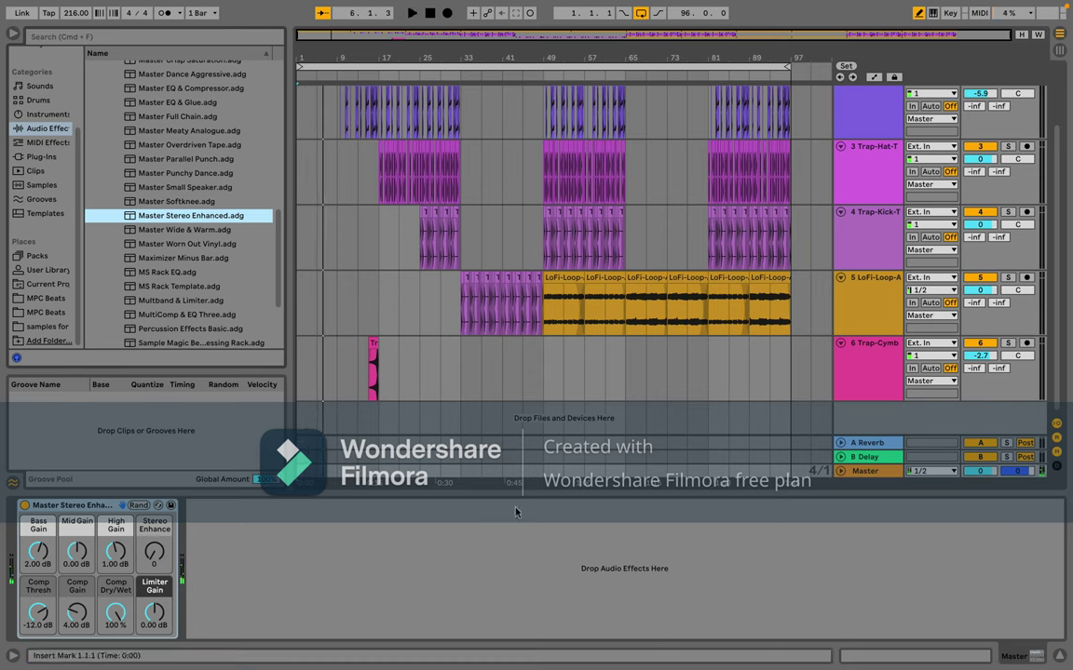
click(111, 507)
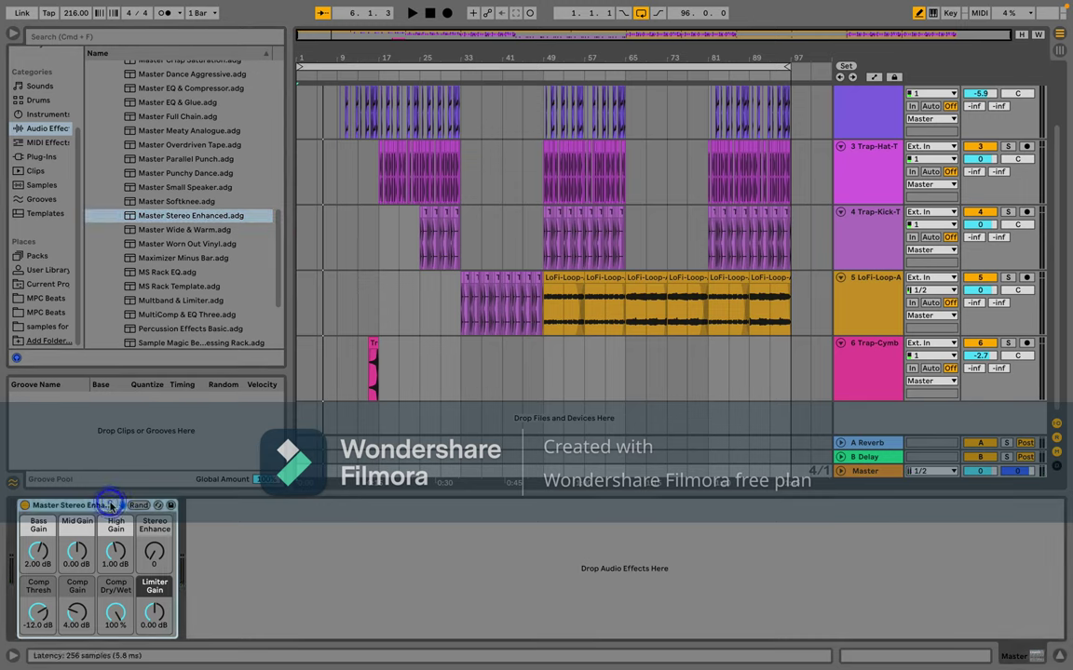
key(Delete)
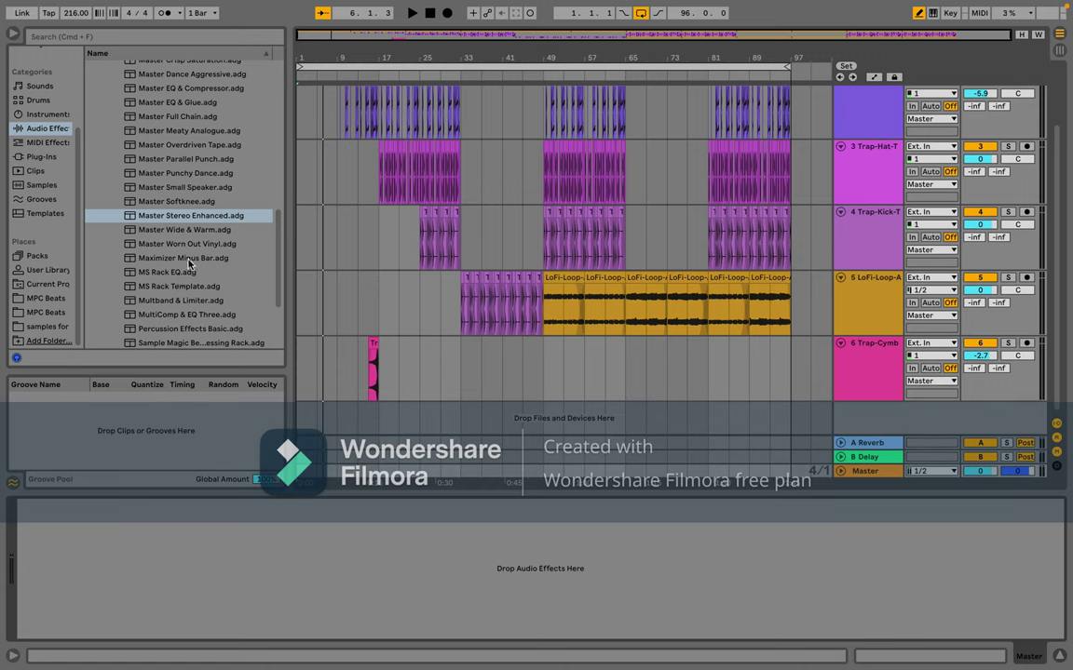
Step: Load the Master Full Chain preset onto the Master track and play the beat from the start
scroll(188, 260, up, 2)
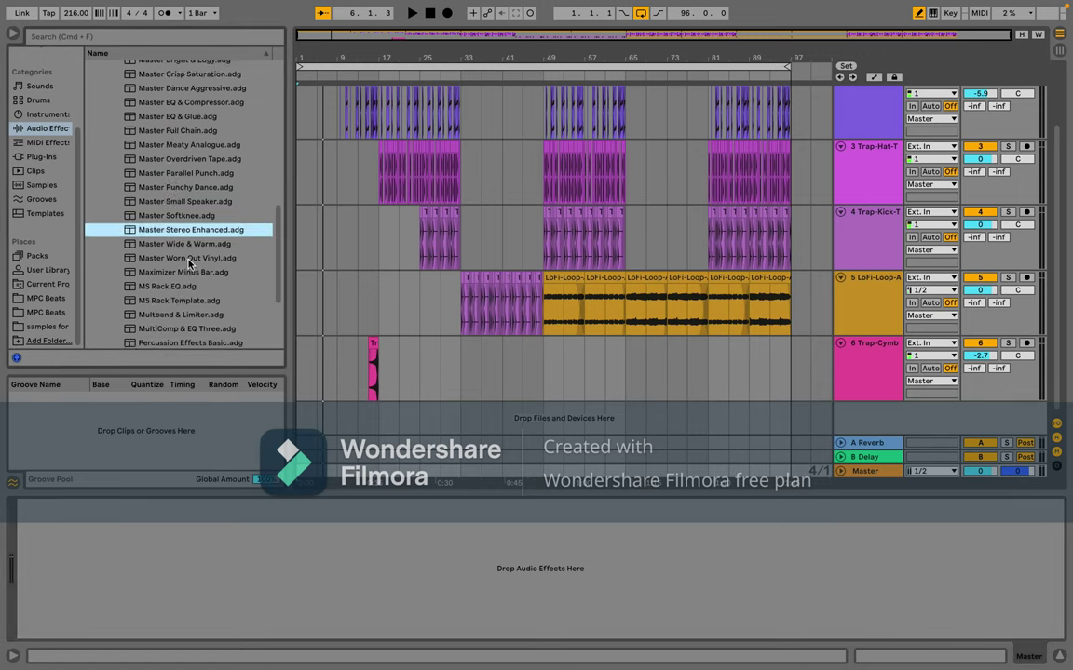
double_click(179, 143)
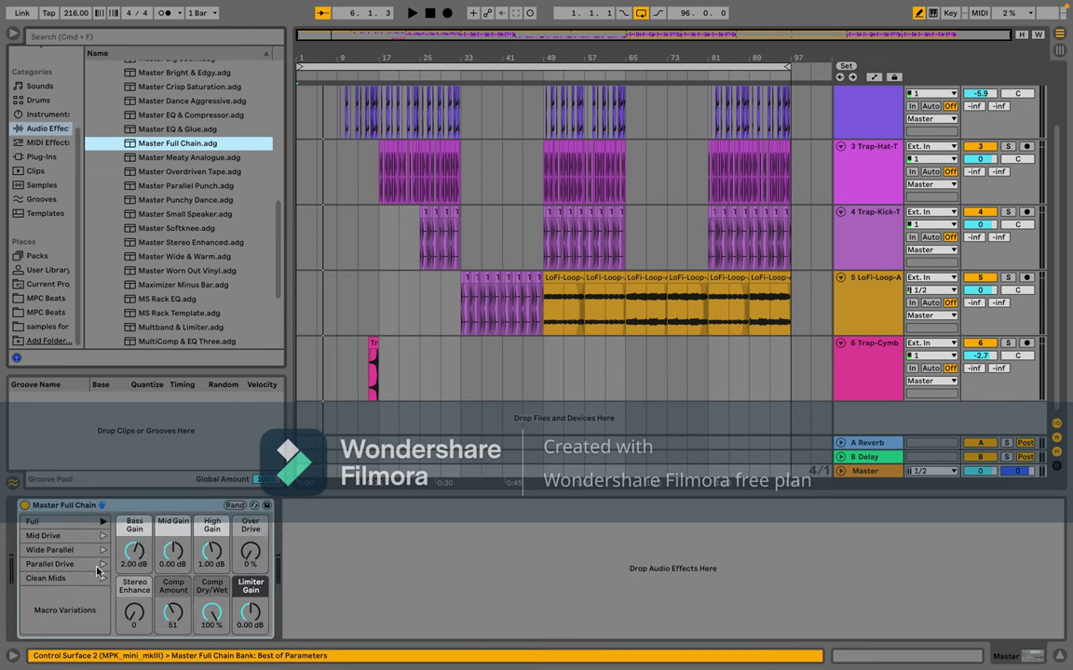
key(space)
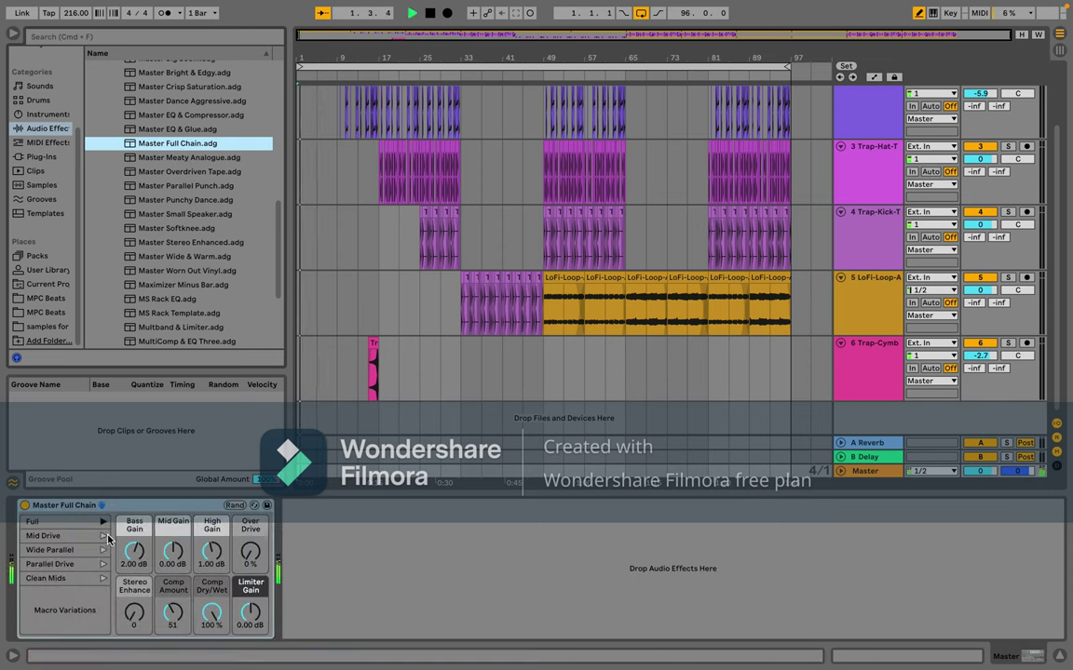
Step: Compare the Master Full Chain rack's Wide Parallel, Parallel Drive and Clean Mids variations during playback, and settle on Mid Drive
click(102, 535)
click(102, 549)
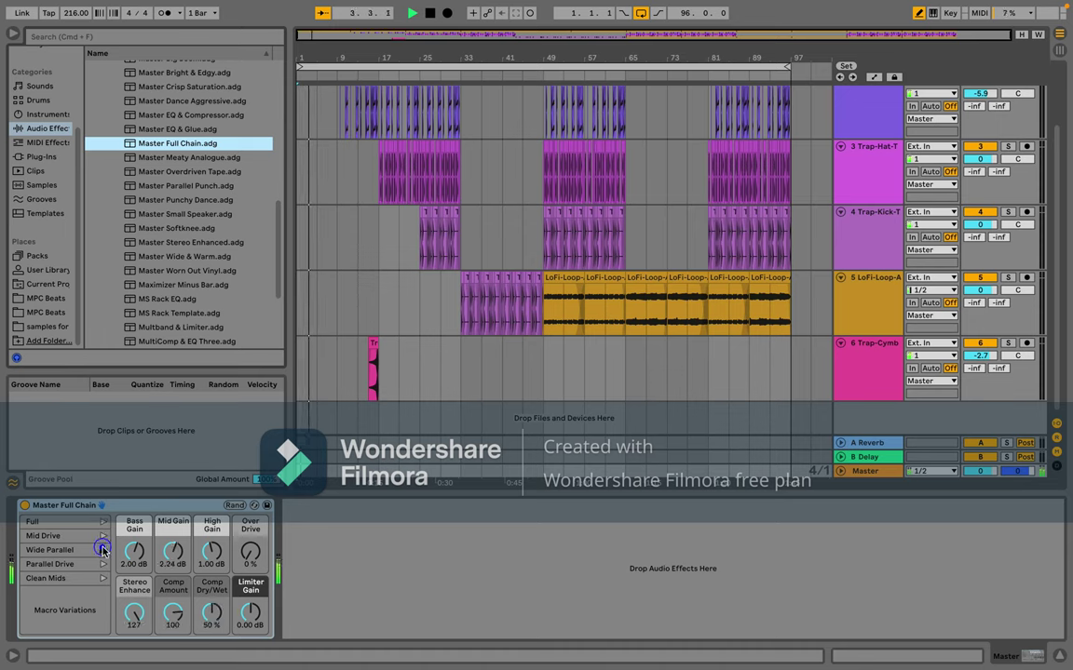
click(103, 565)
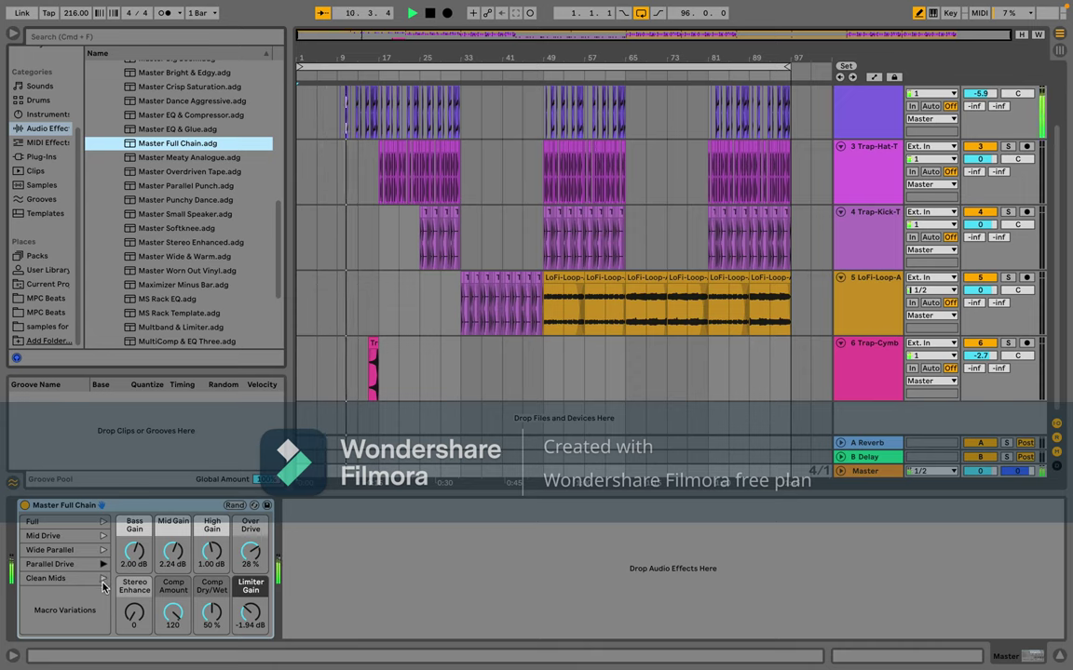
click(102, 578)
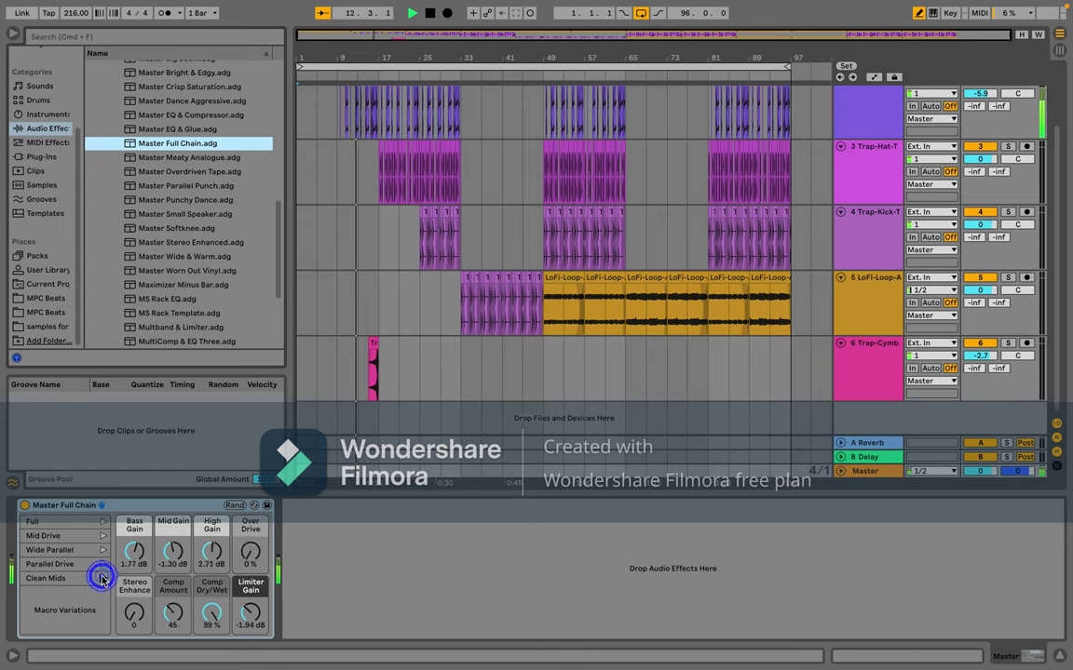
click(102, 536)
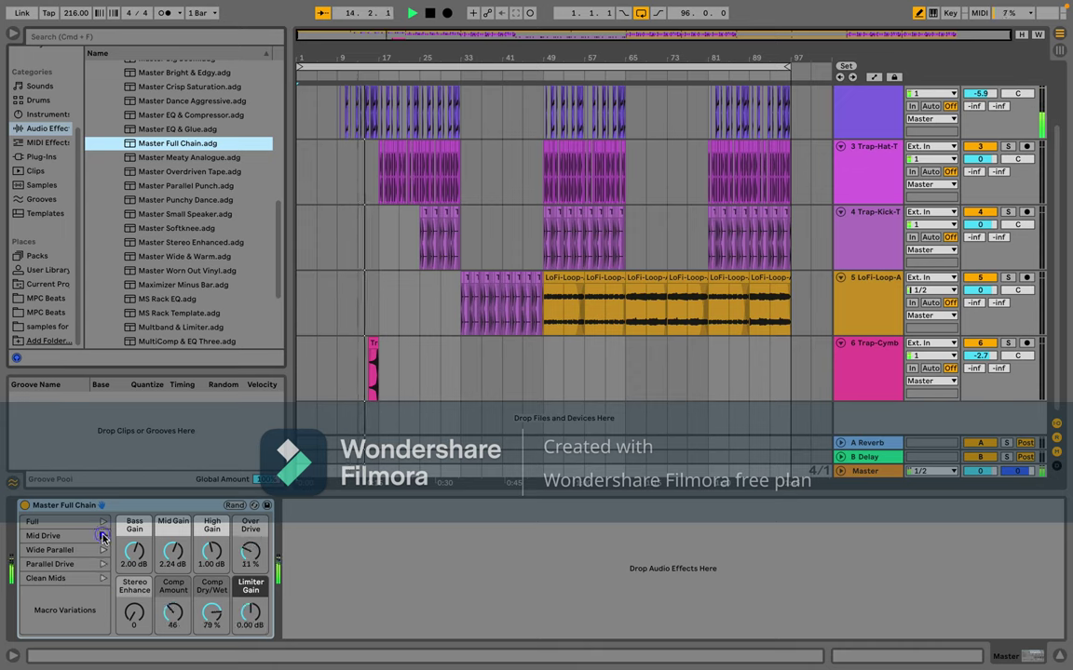
click(103, 550)
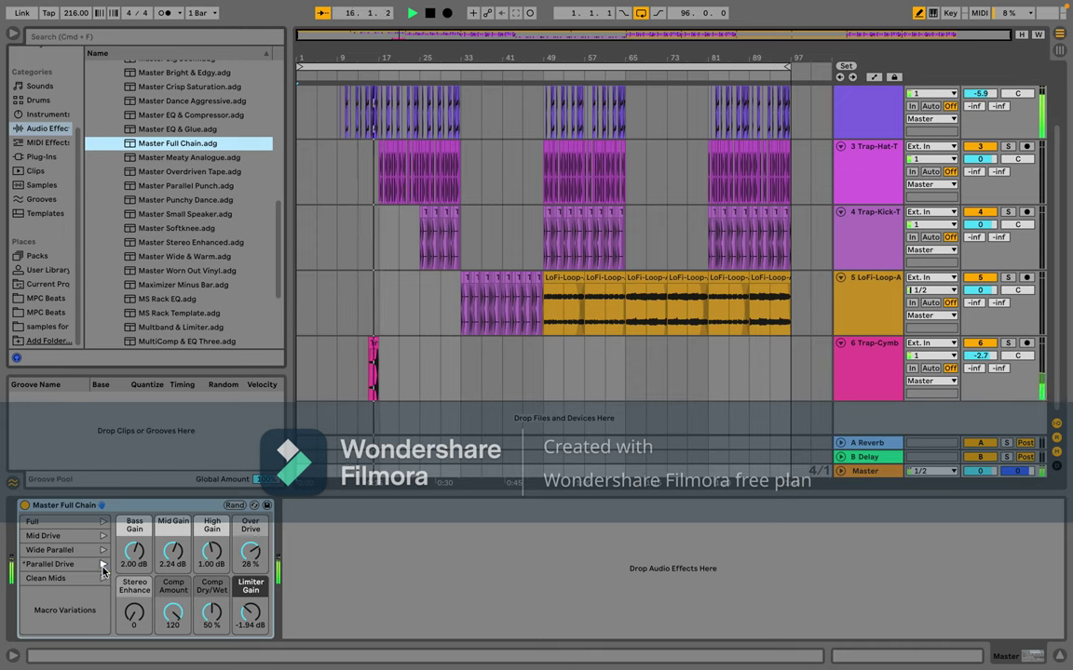
click(102, 564)
click(103, 536)
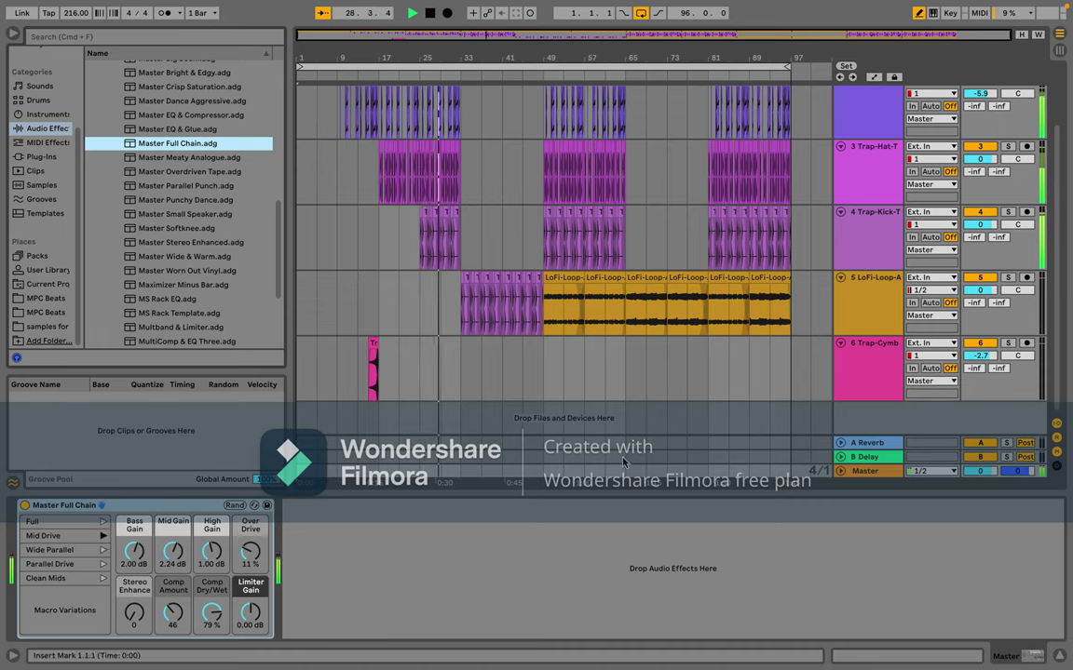
Step: Audition the Punchier variation of the kick track's Drums Punchy rack, and restart playback from the beginning of the beat
click(870, 230)
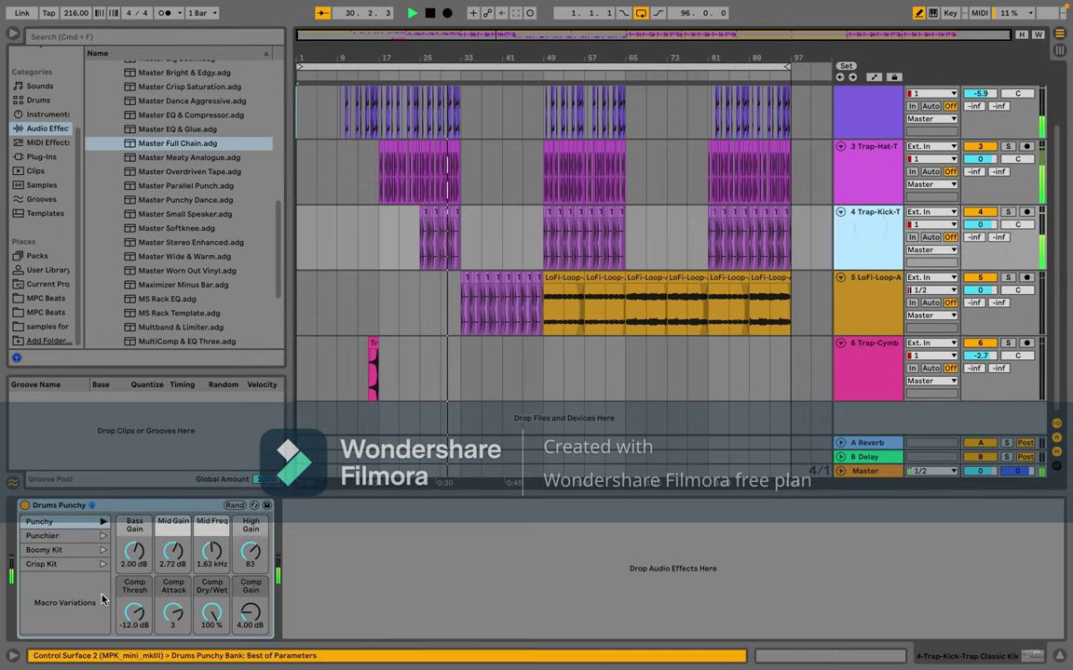
click(102, 536)
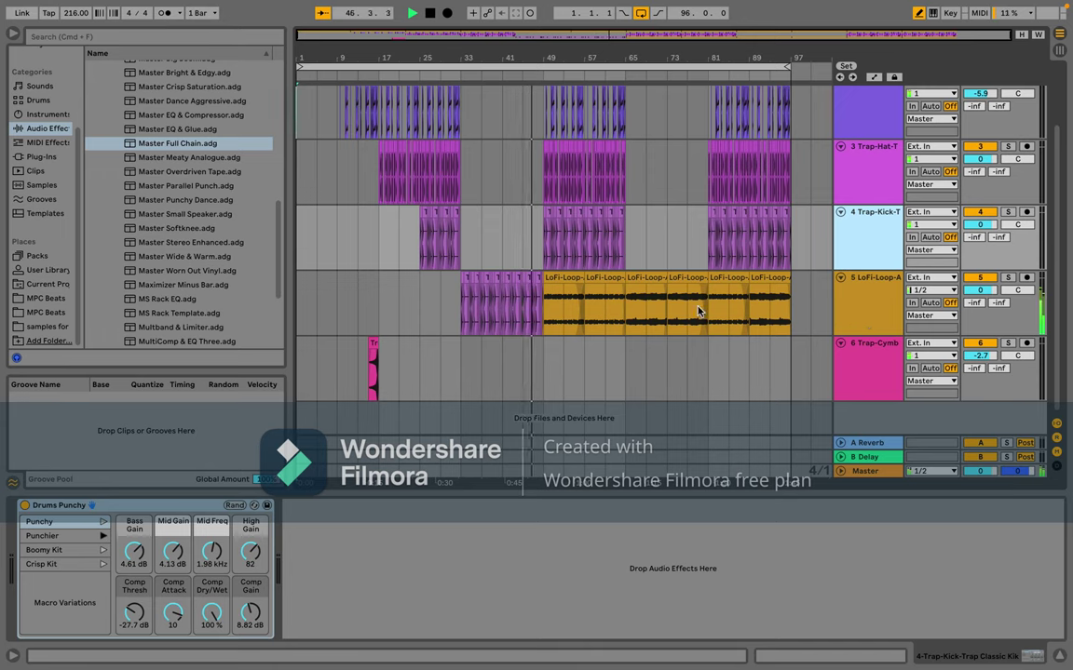
click(617, 290)
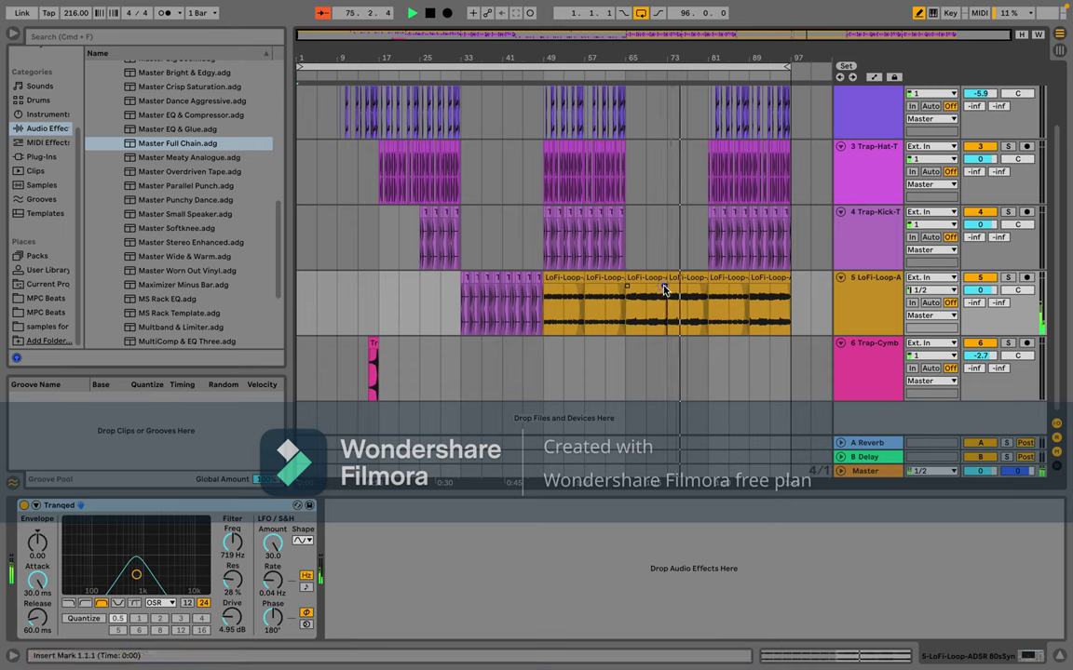
click(662, 290)
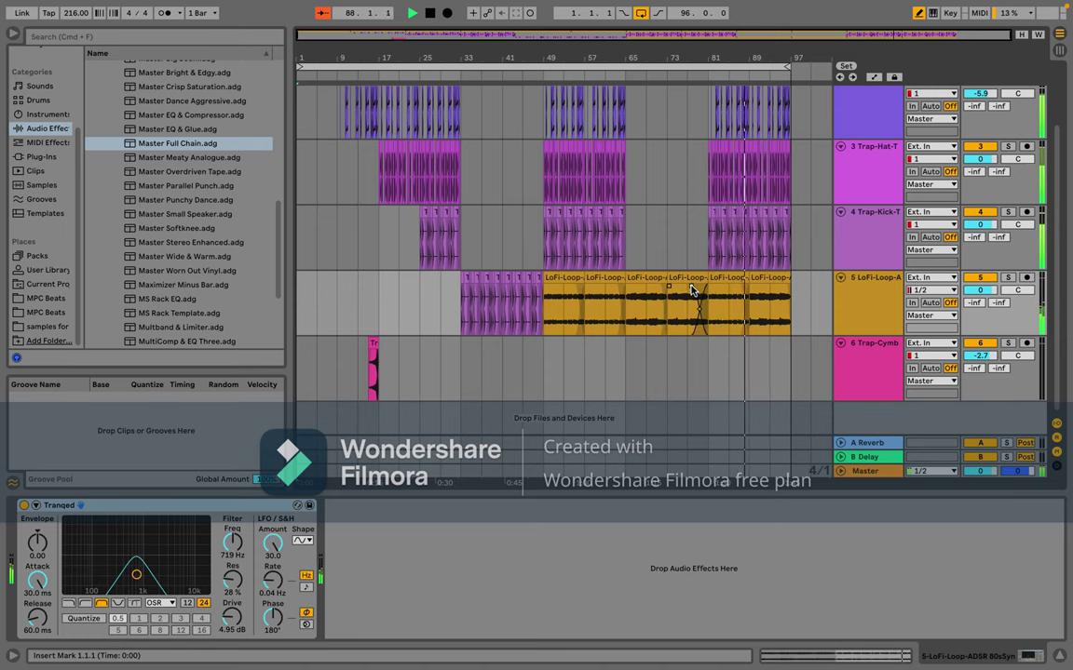
key(space)
key(space)
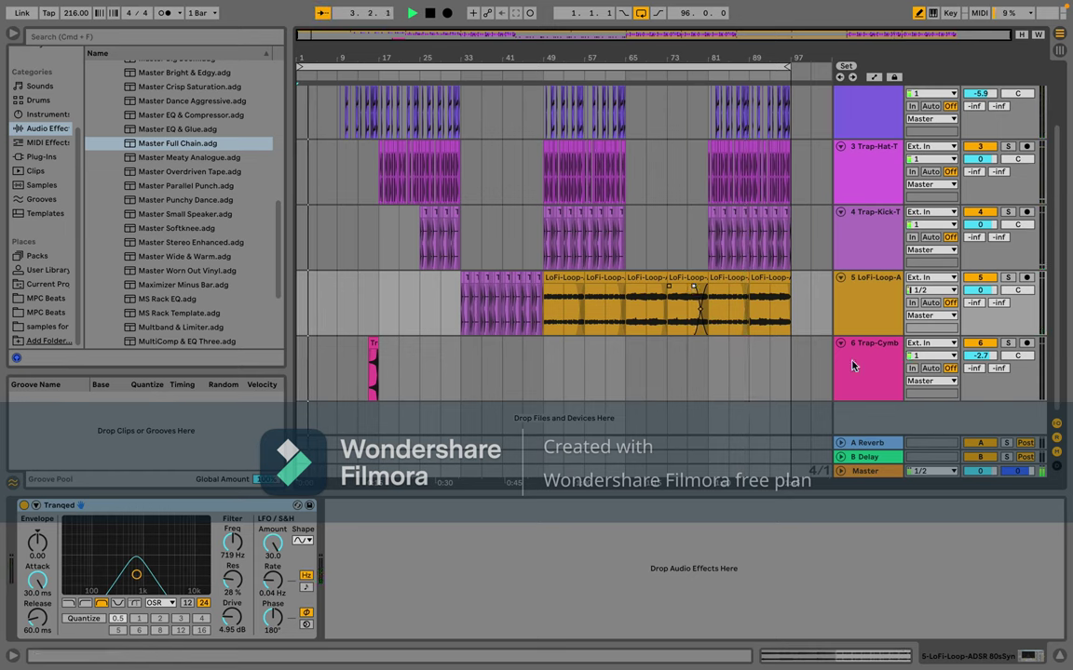
Step: Return the kick track's Drums Punchy rack to its Punchy variation
click(807, 397)
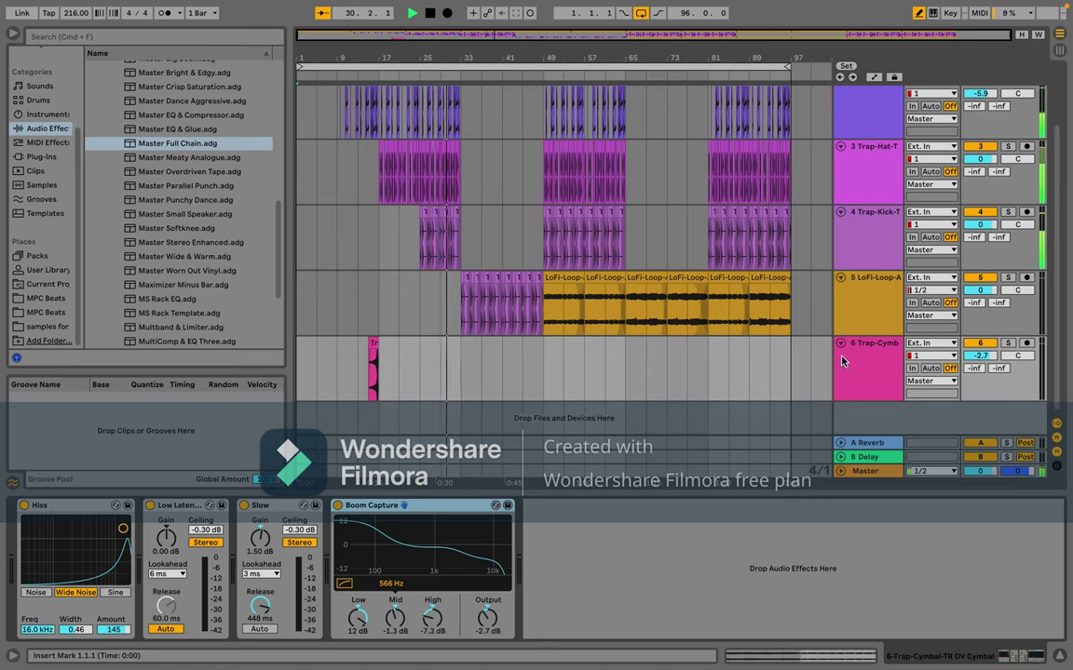
click(868, 249)
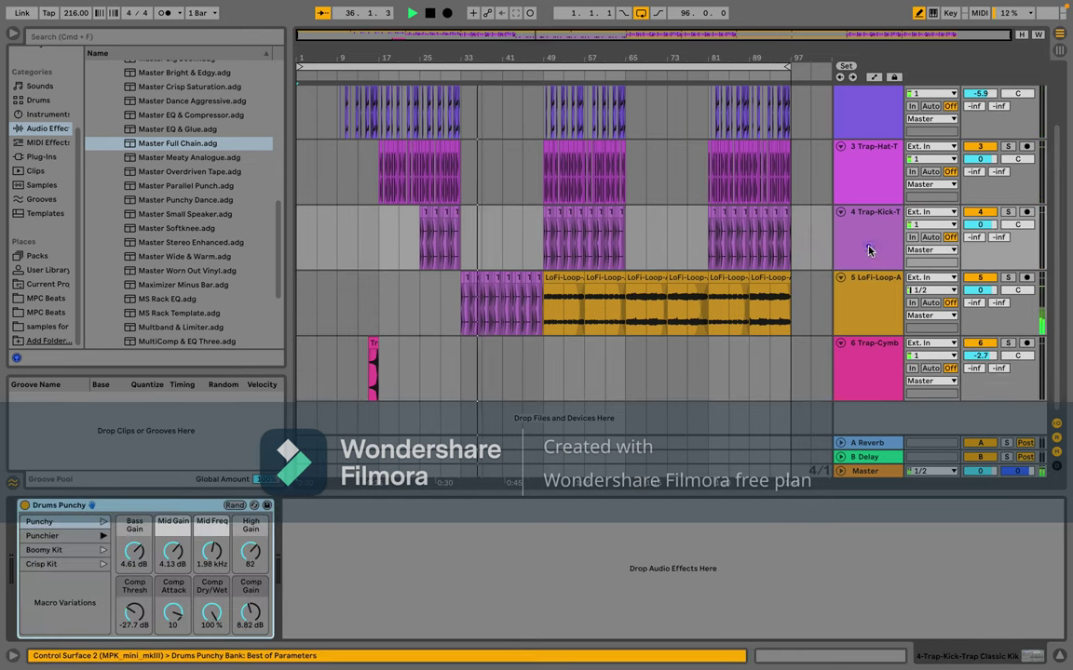
click(103, 523)
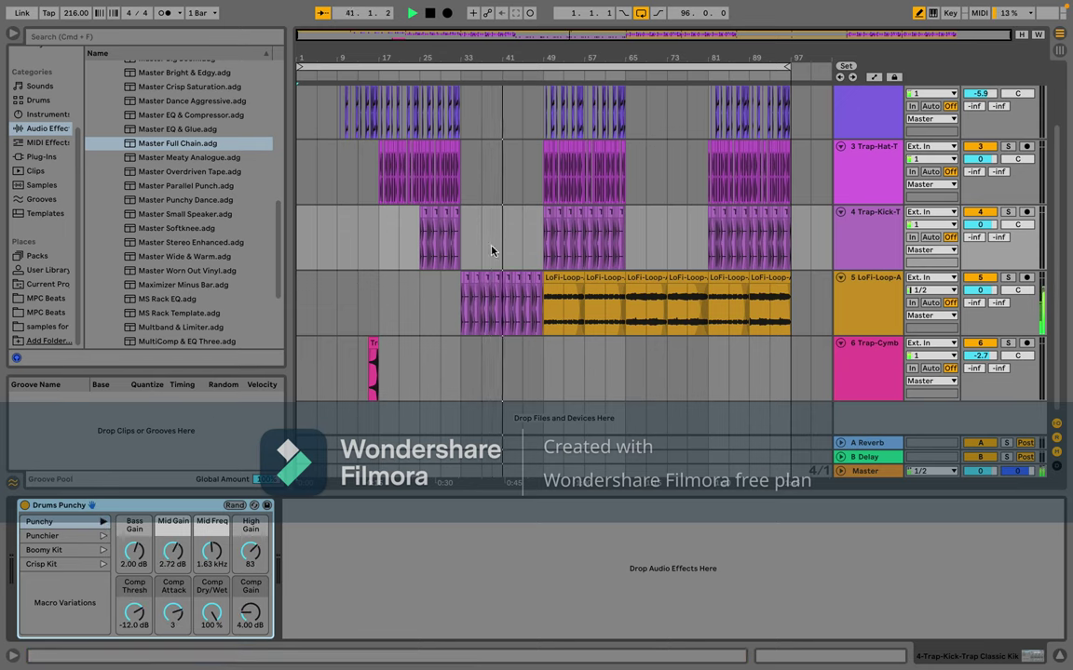
Step: Try Drums Punchy's Punchier variation after Master Full Chain on the Master track with Comp Gain at 5.67 dB, and remove the added rack
click(887, 471)
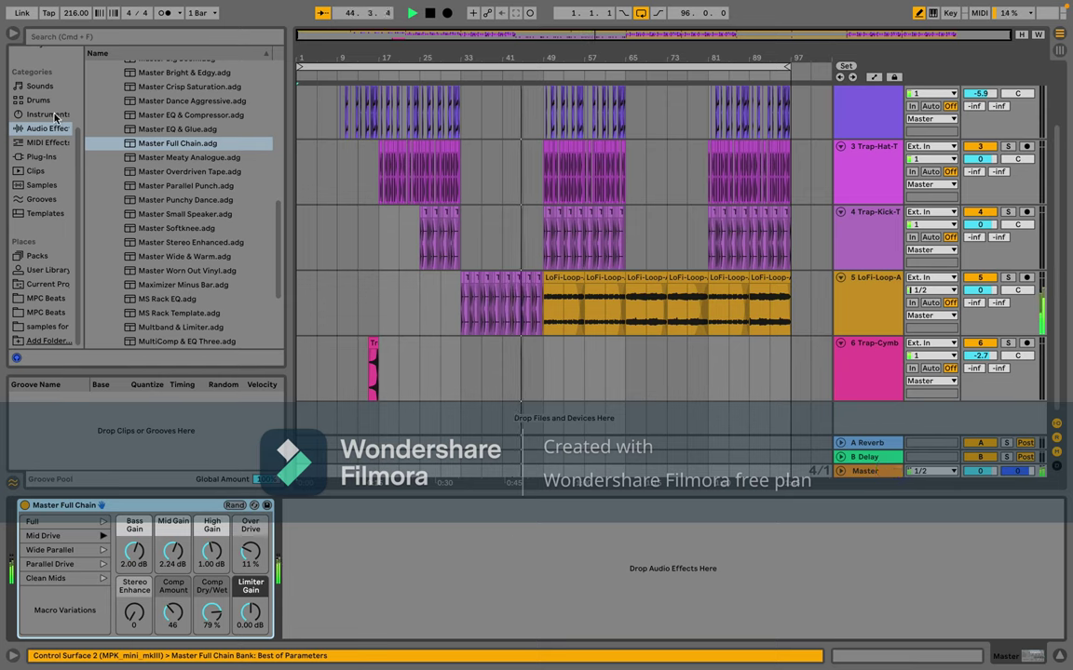
scroll(199, 174, up, 1)
scroll(198, 174, up, 10)
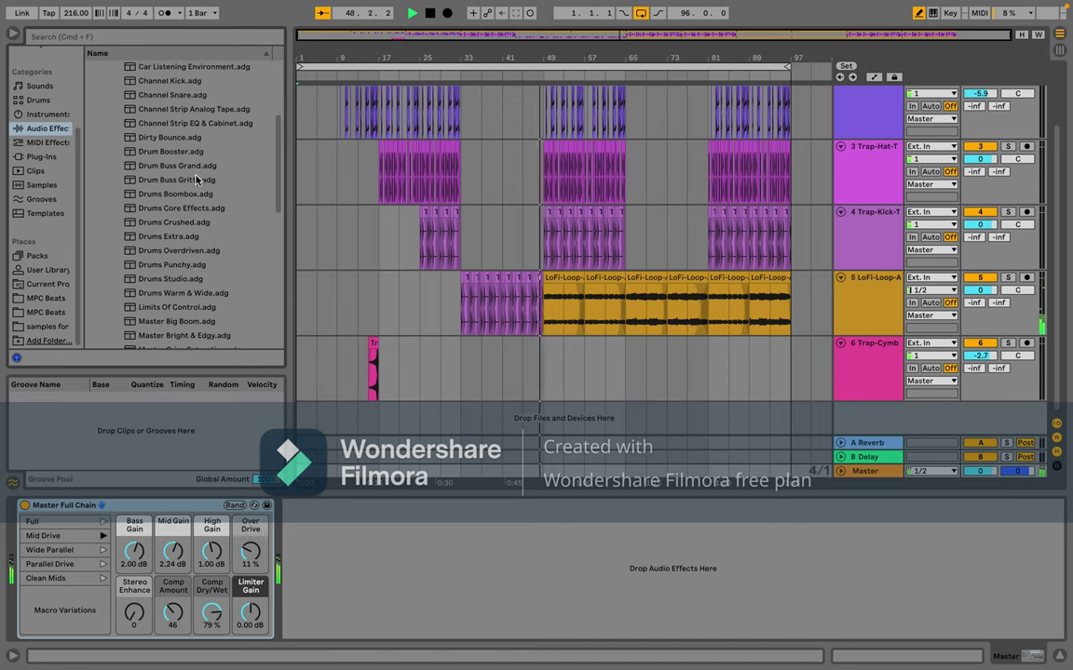
double_click(172, 264)
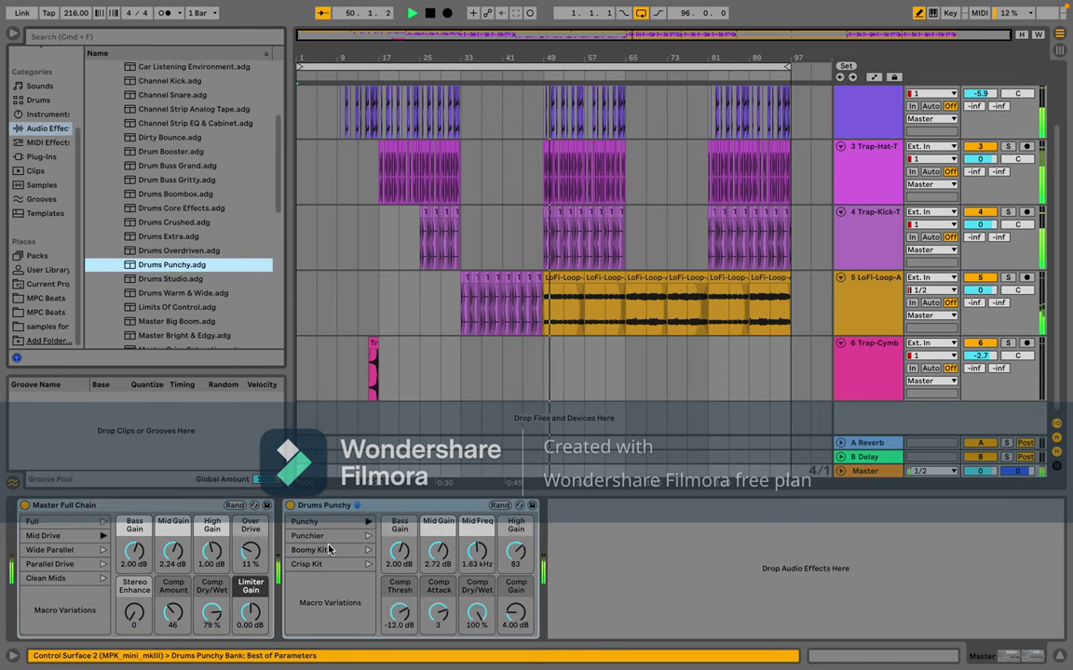
click(368, 535)
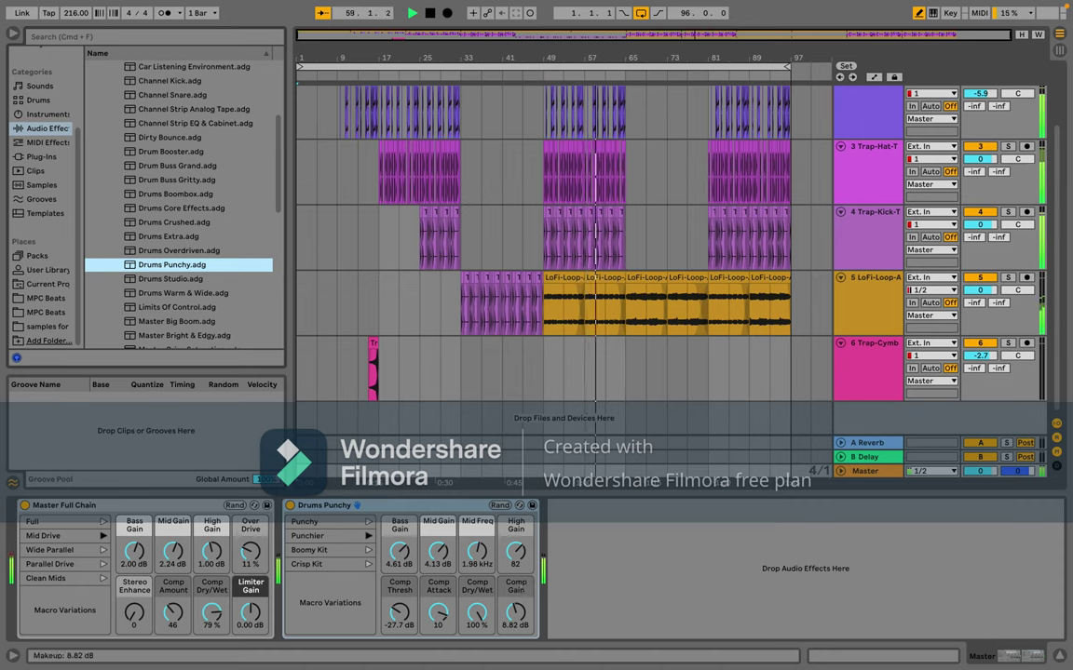
mouse_move(515, 611)
mouse_down()
mouse_move(515, 663)
mouse_move(515, 514)
mouse_move(510, 592)
mouse_up()
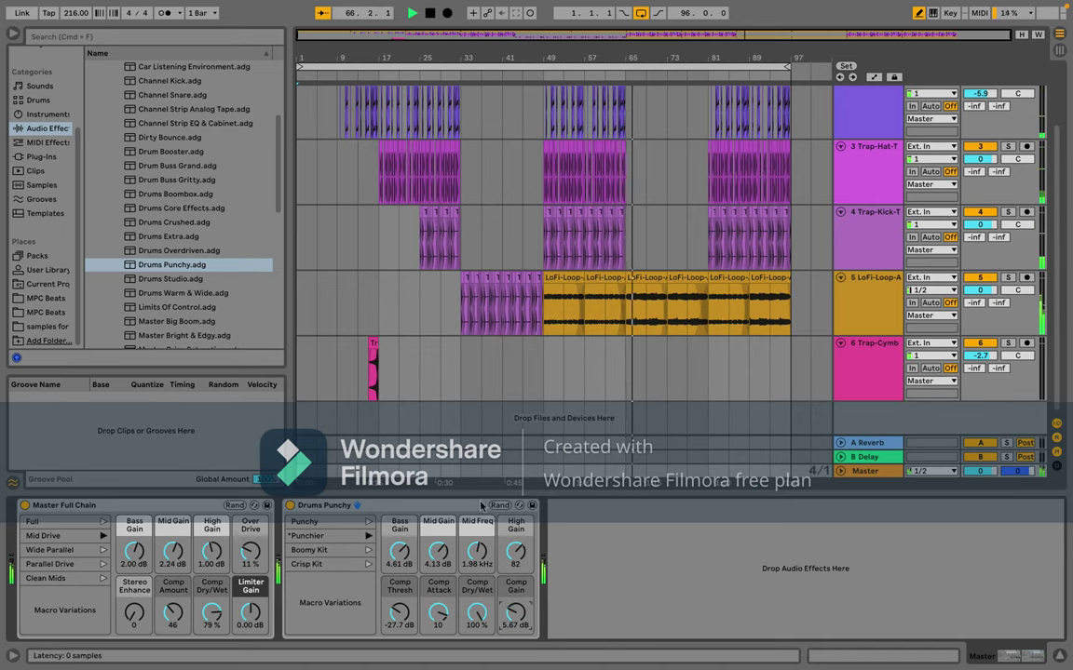
key(Delete)
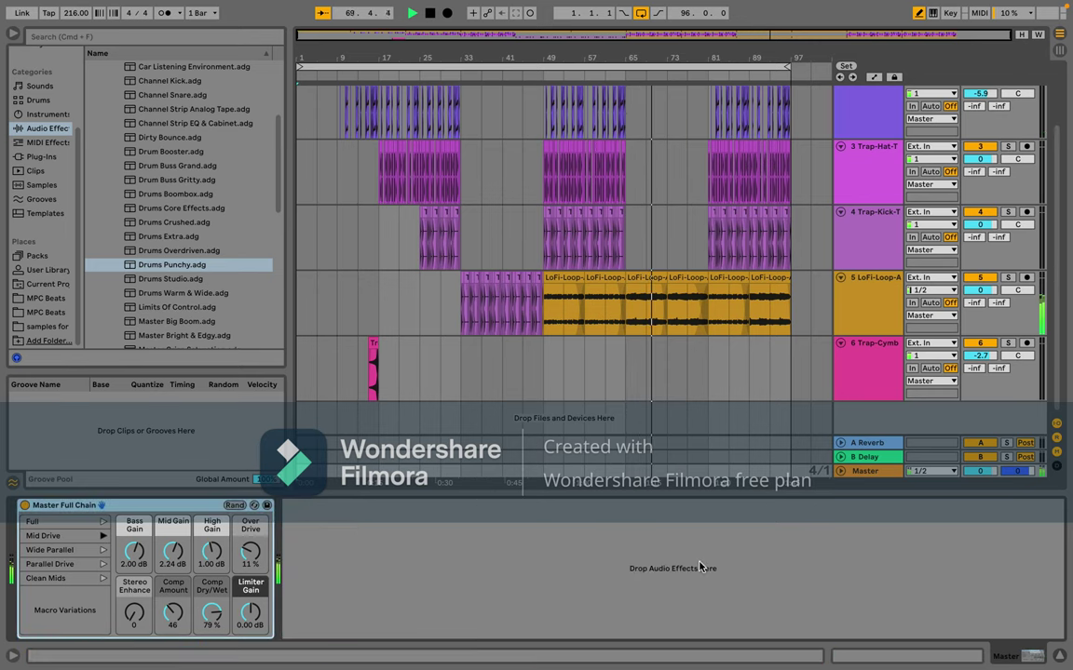
Step: Split the track 5 LoFi-Loop clip at bar 80 and delete the piece before bar 81
click(617, 289)
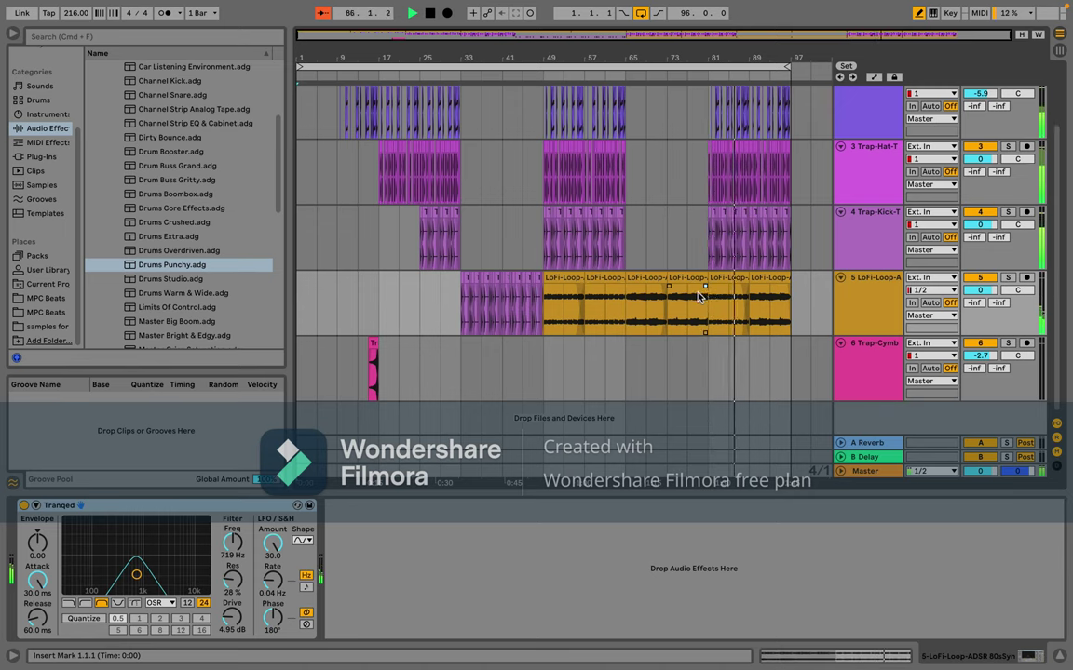
scroll(706, 296, up, 6)
scroll(699, 297, up, 3)
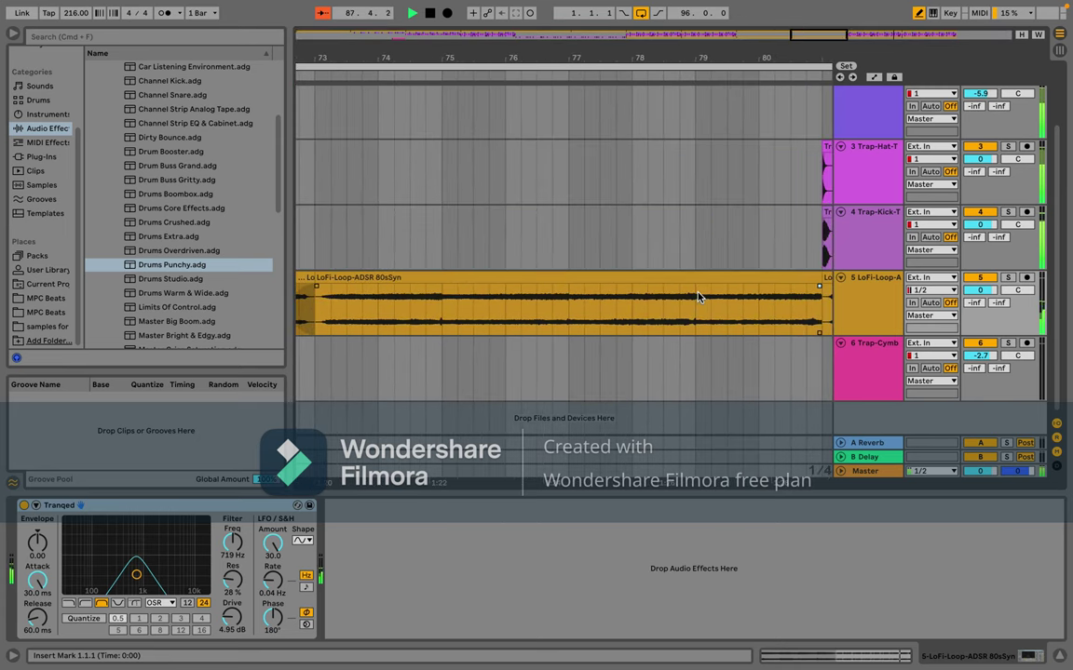
scroll(690, 306, down, 4)
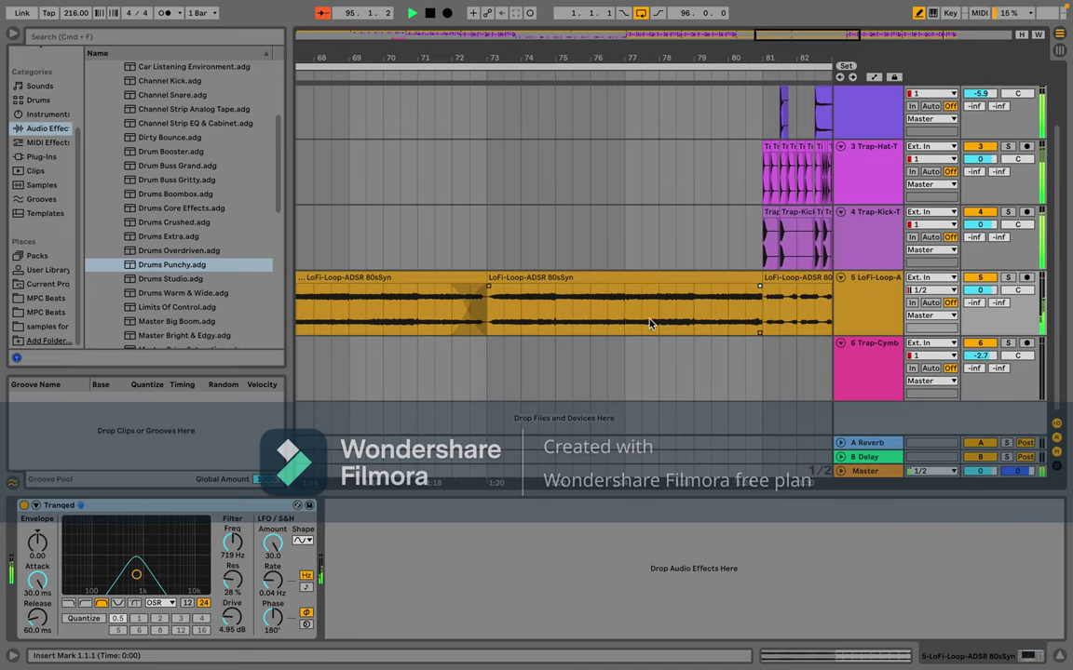
click(742, 278)
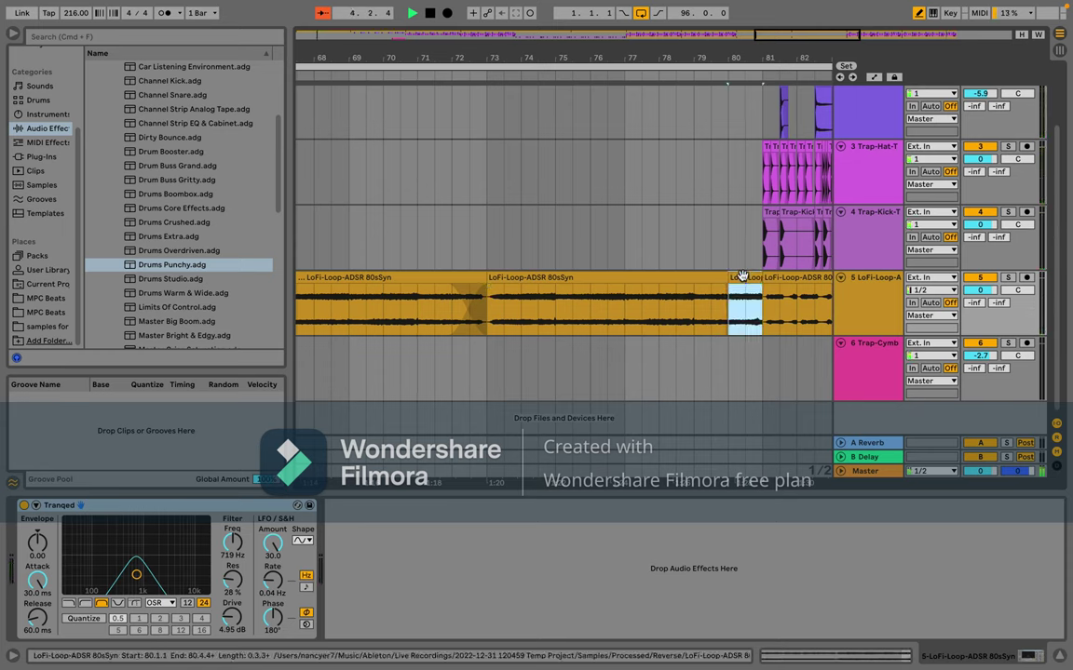
Step: Split the track 1 LoFi-Loop clip at bar 80 and delete the one-bar piece before bar 81
scroll(742, 278, up, 3)
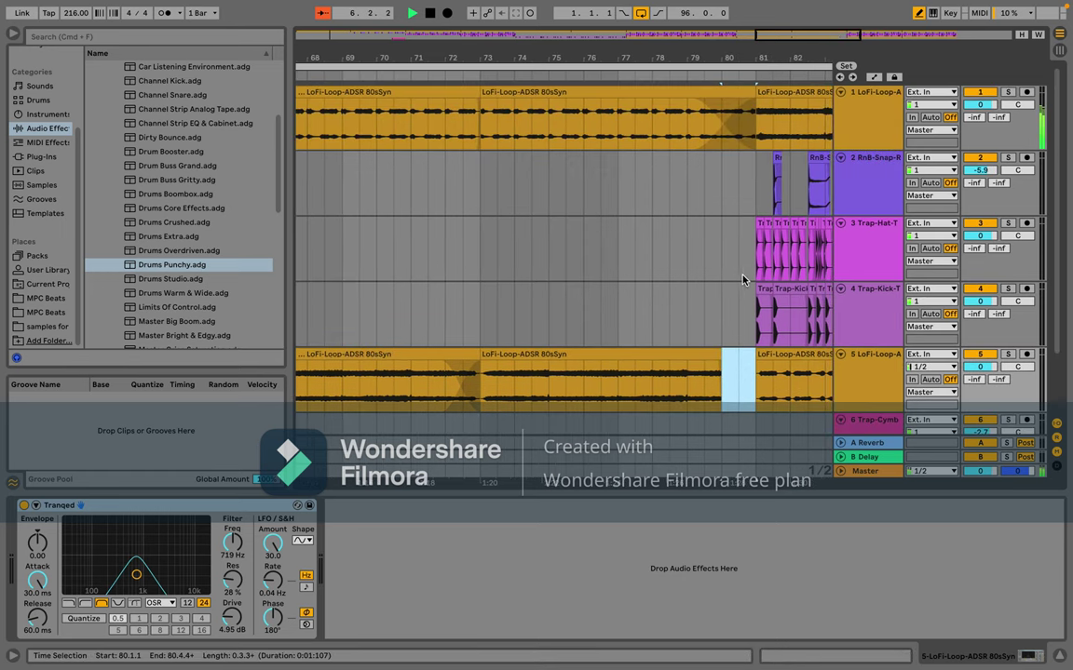
click(722, 146)
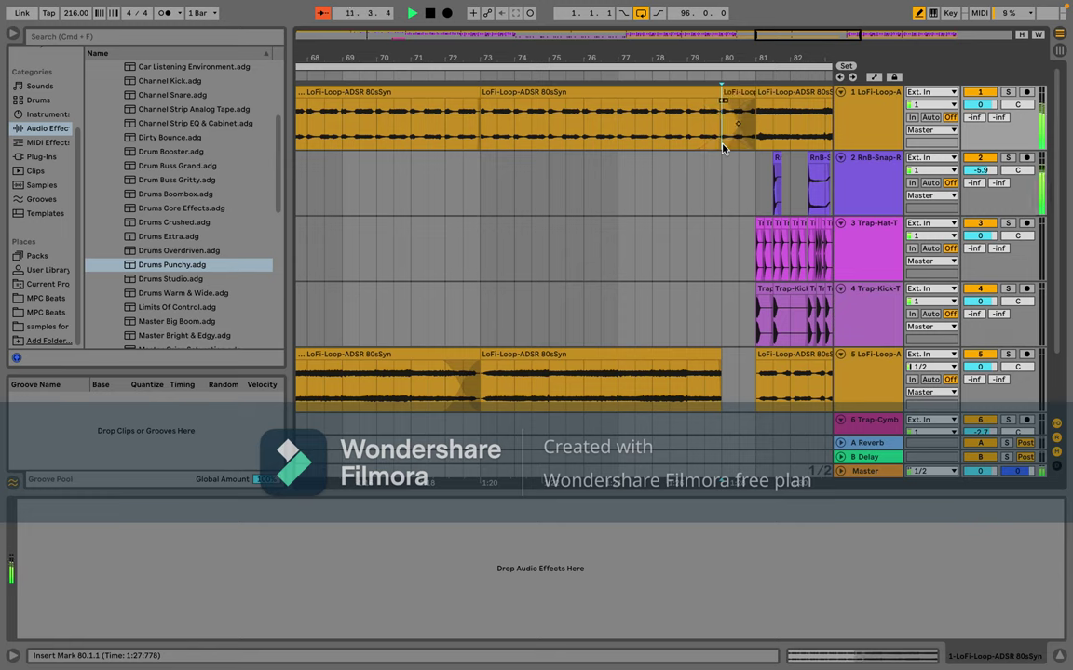
click(745, 94)
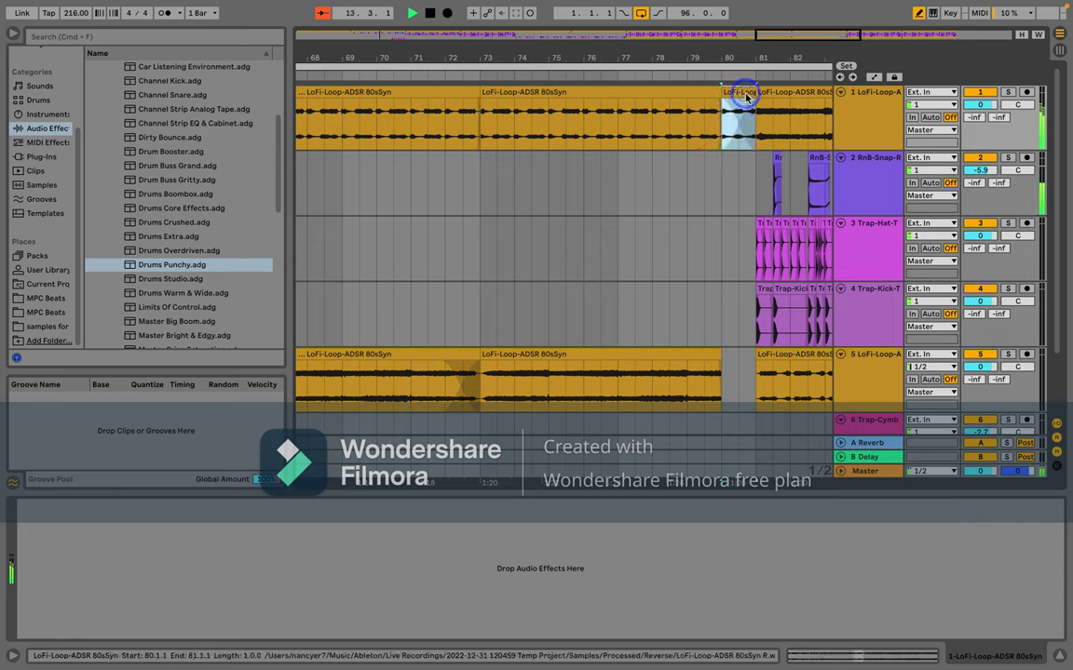
Step: Remove the Master Full Chain rack from the Master track
scroll(725, 234, down, 3)
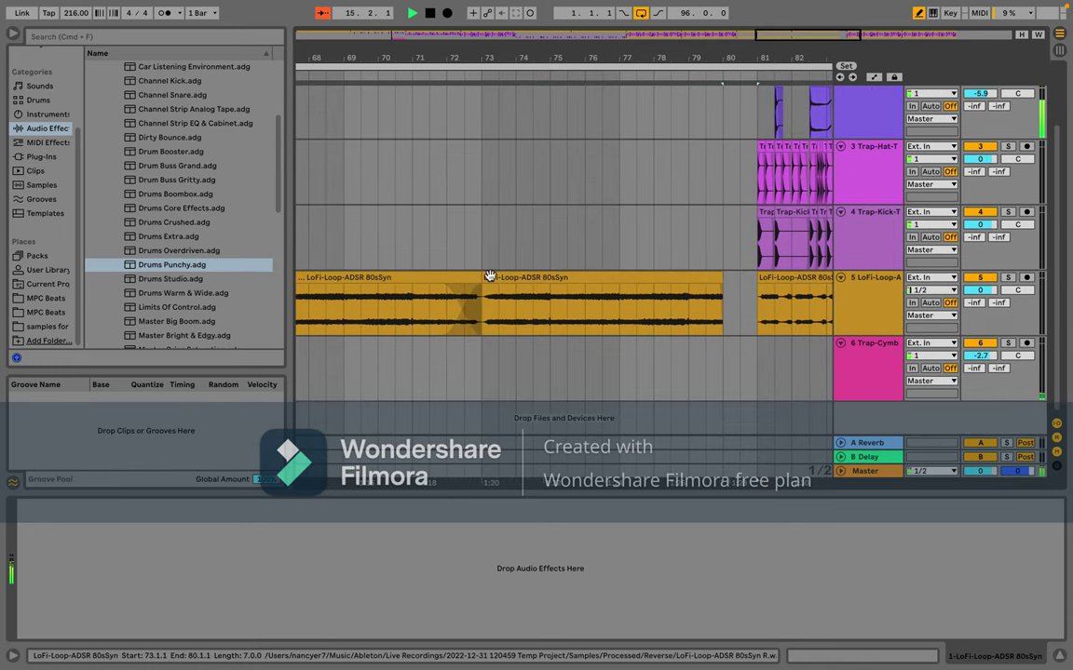
key(minus)
key(minus)
key(minus)
key(minus)
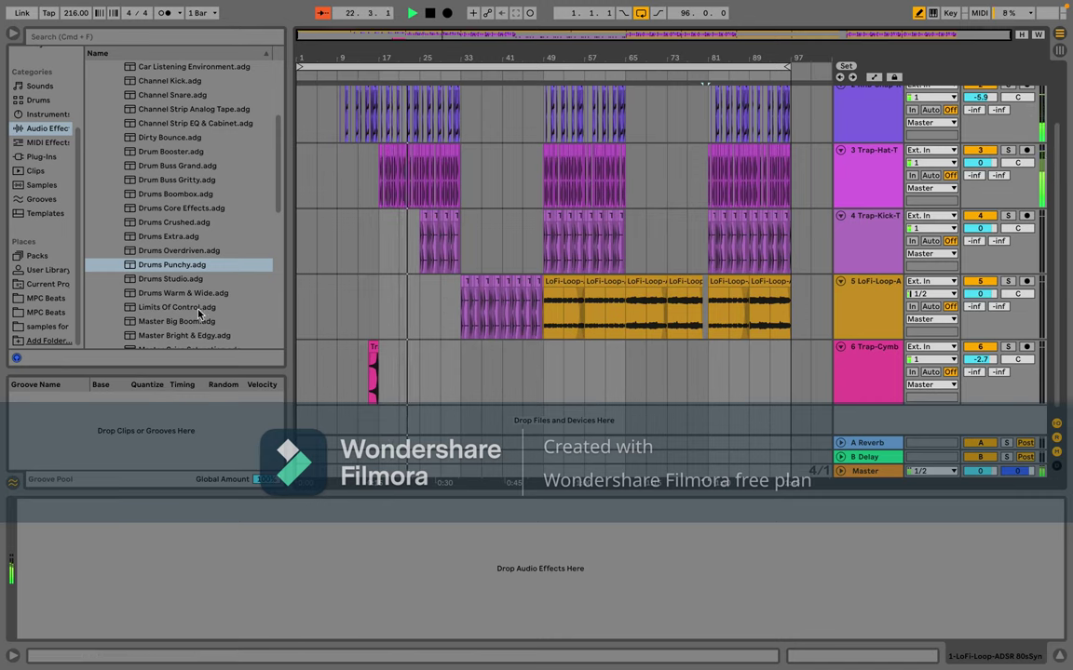
scroll(197, 314, down, 3)
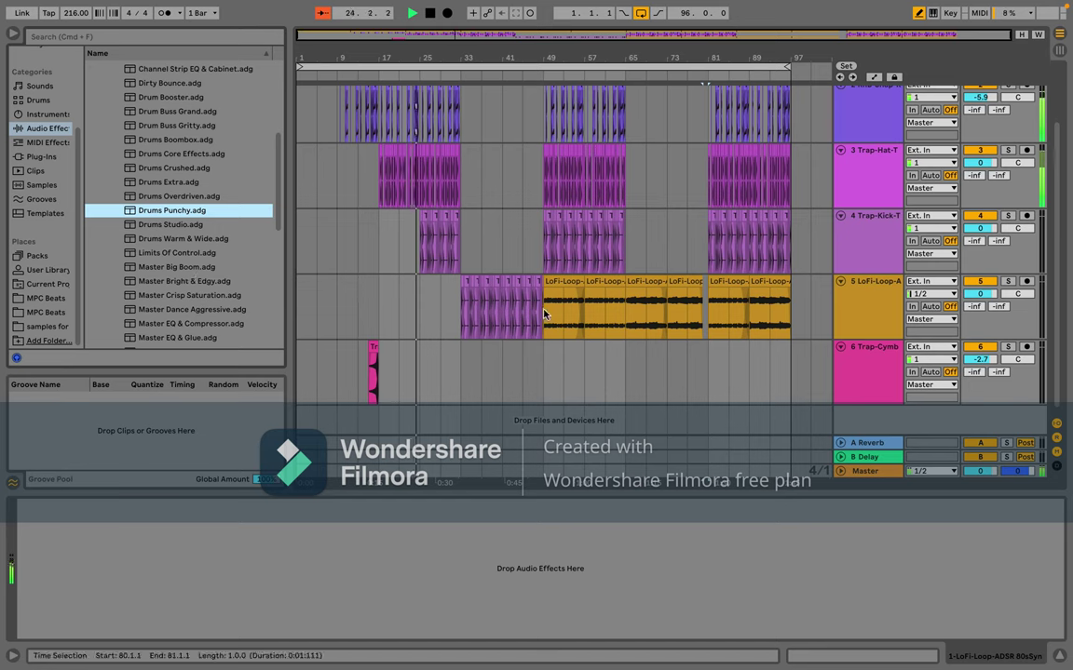
click(876, 471)
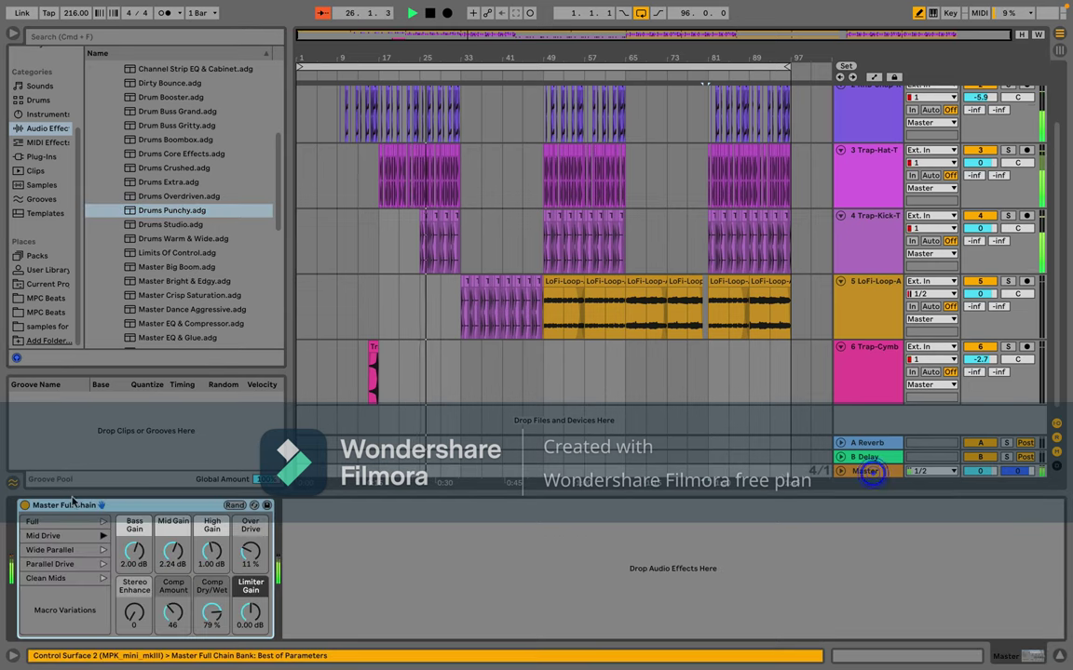
click(122, 513)
key(Delete)
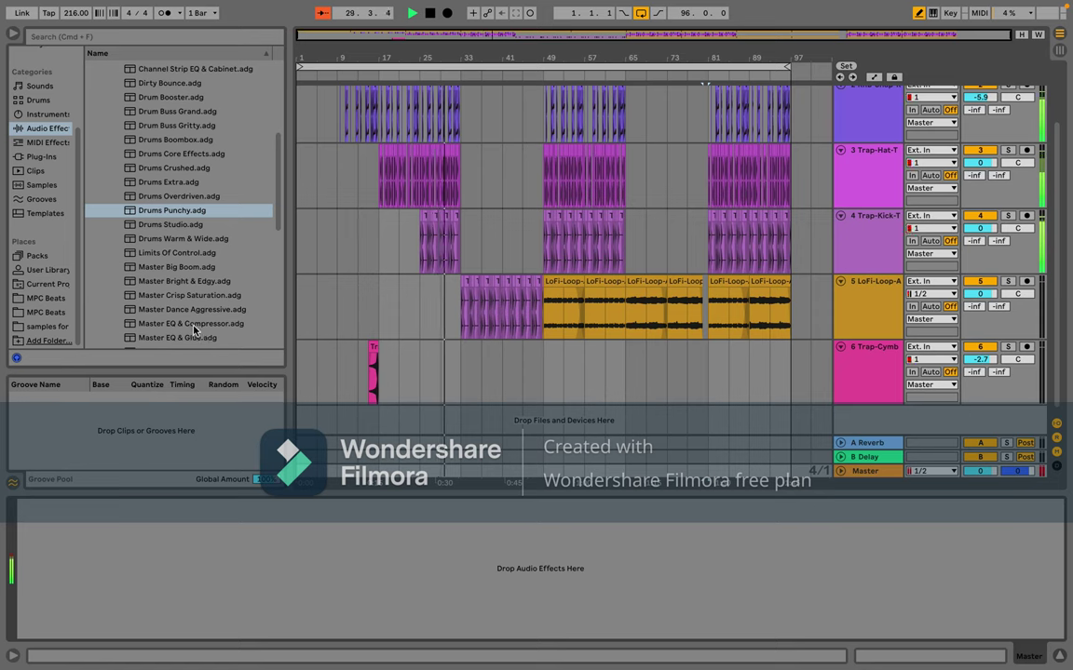
Step: Load Master Big Boom onto the Master track, audition its low-end, Crisp and Punchy, and Full and Wide variations, and remove it
click(189, 268)
double_click(189, 268)
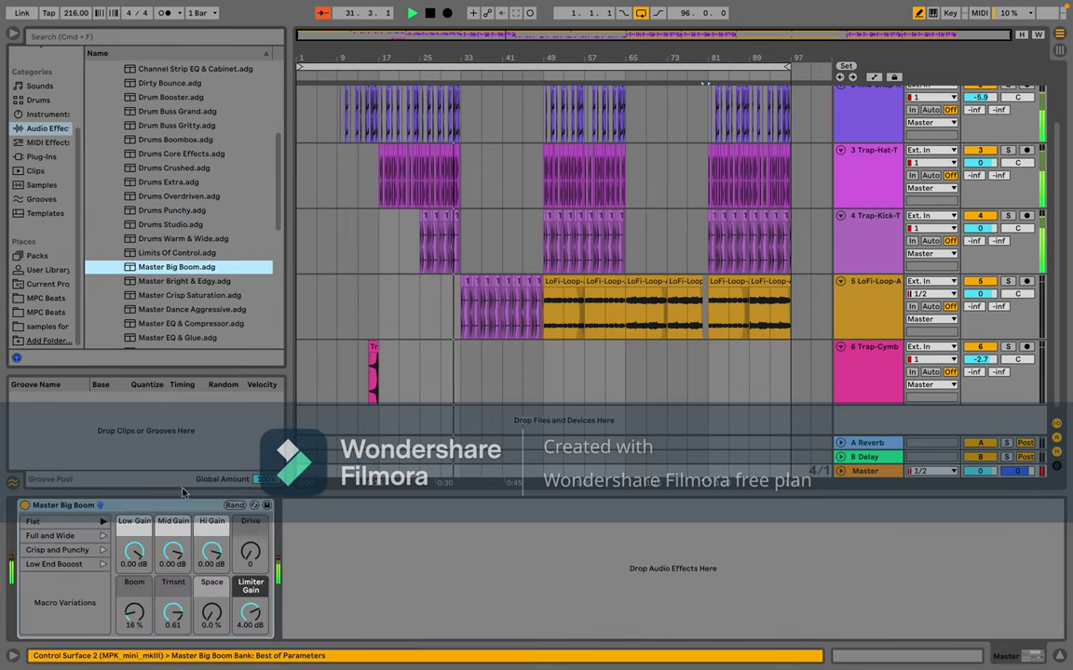
click(103, 565)
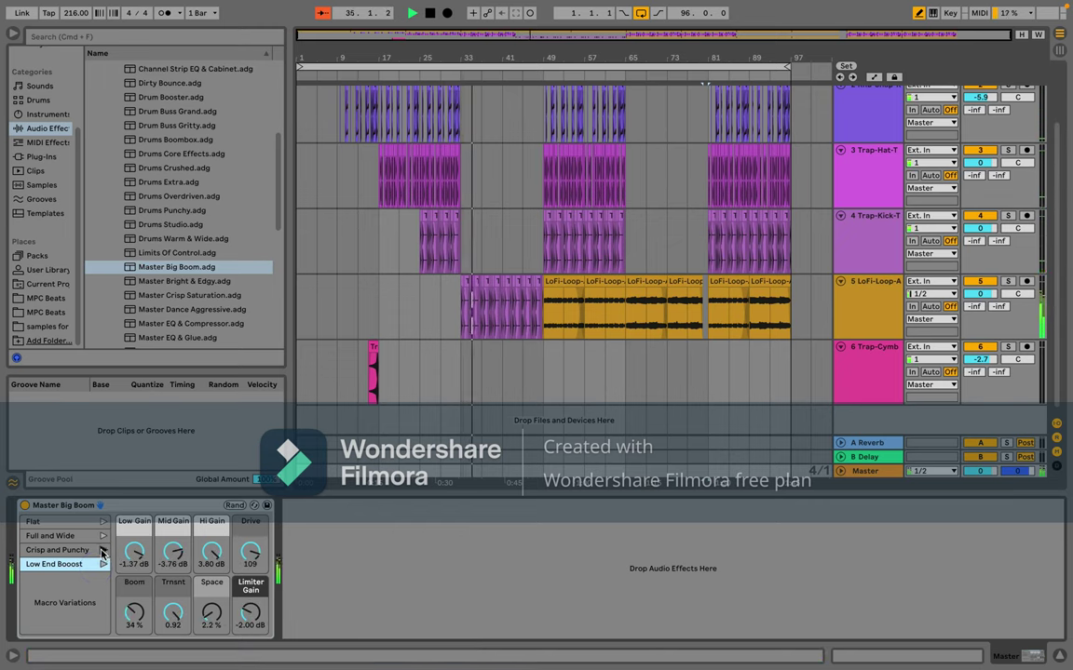
click(101, 537)
click(102, 537)
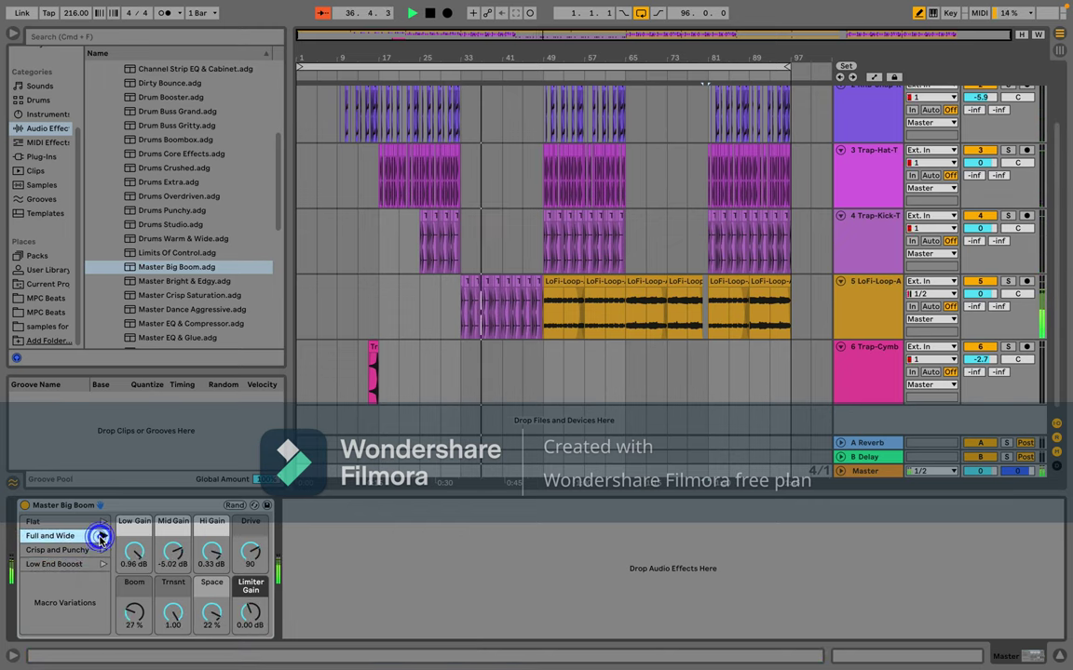
click(137, 505)
key(Delete)
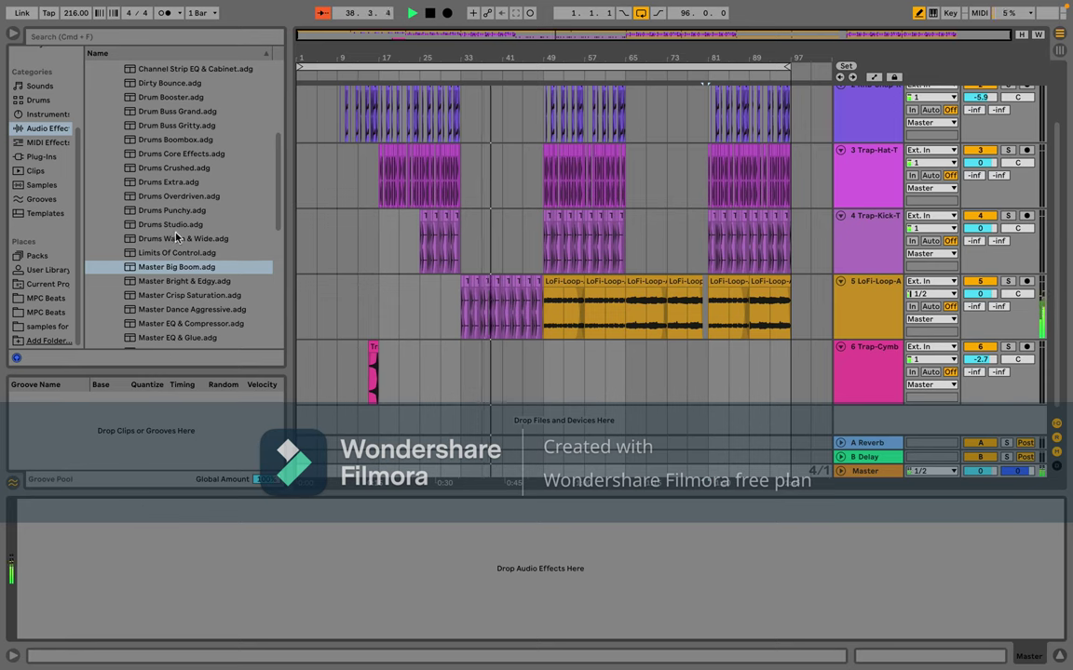
Step: Load Master Dance Aggressive onto the Master track and audition its Punch & Presence variation during playback
double_click(195, 310)
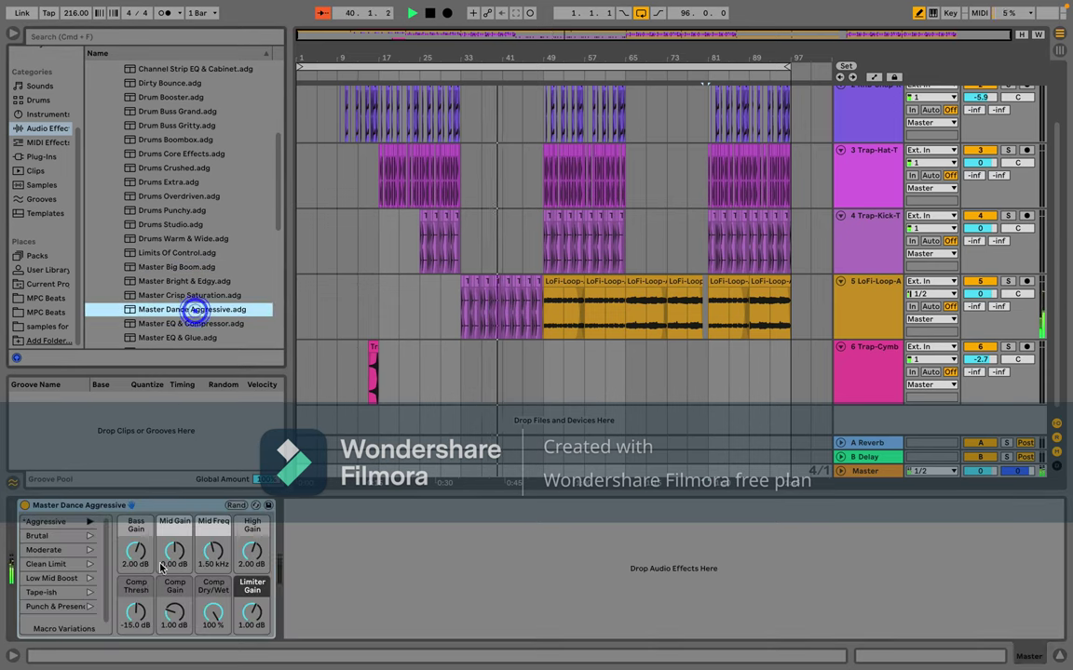
click(90, 607)
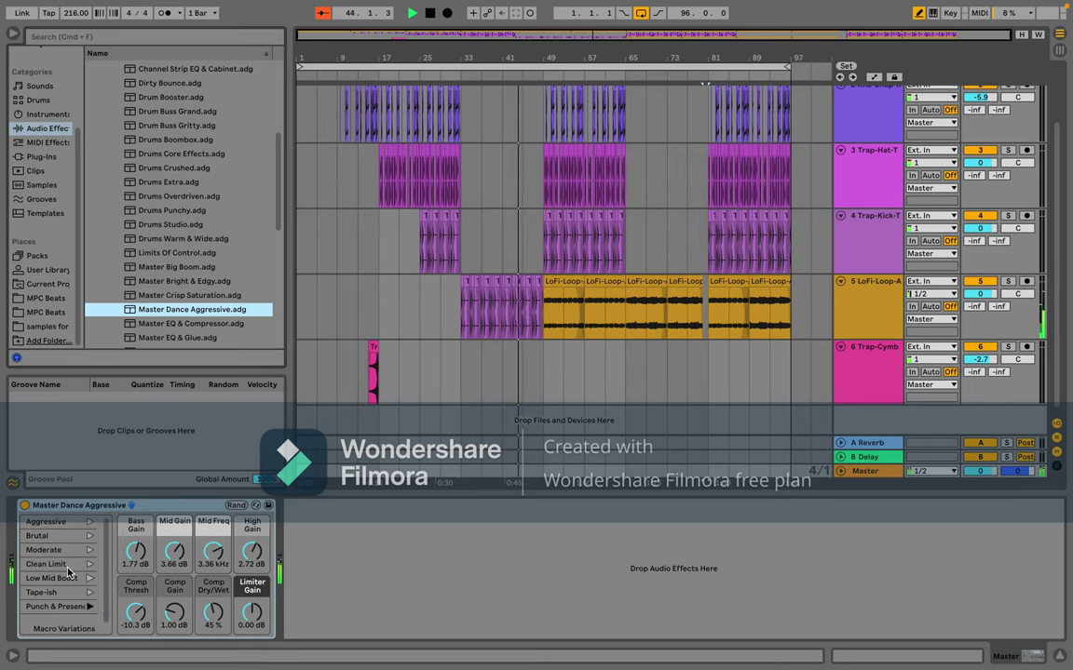
scroll(71, 574, down, 1)
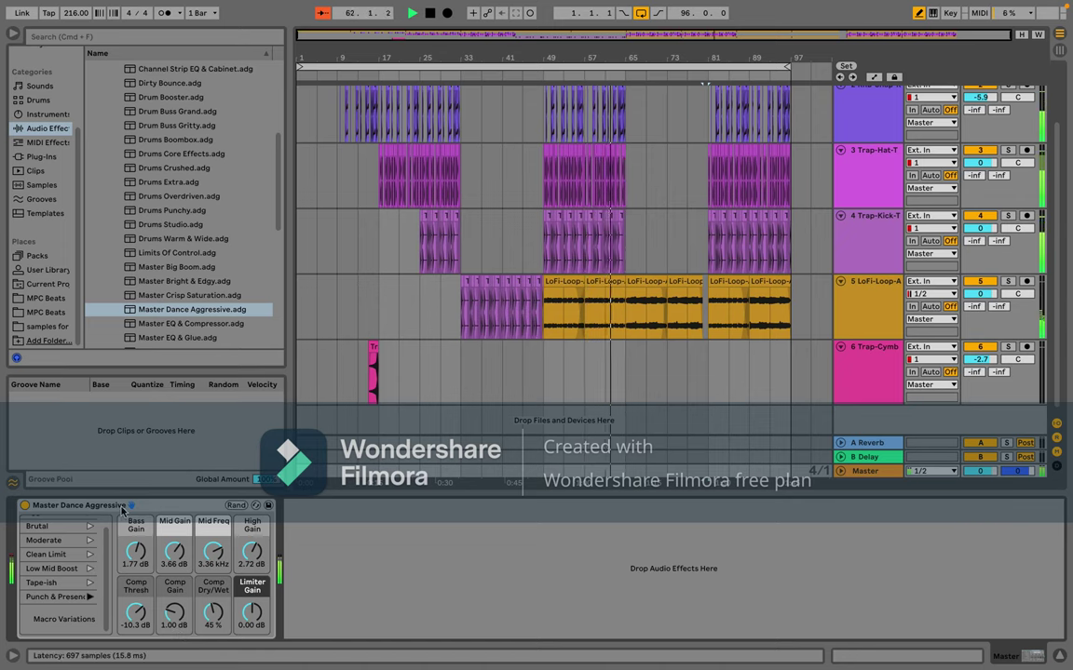
click(84, 510)
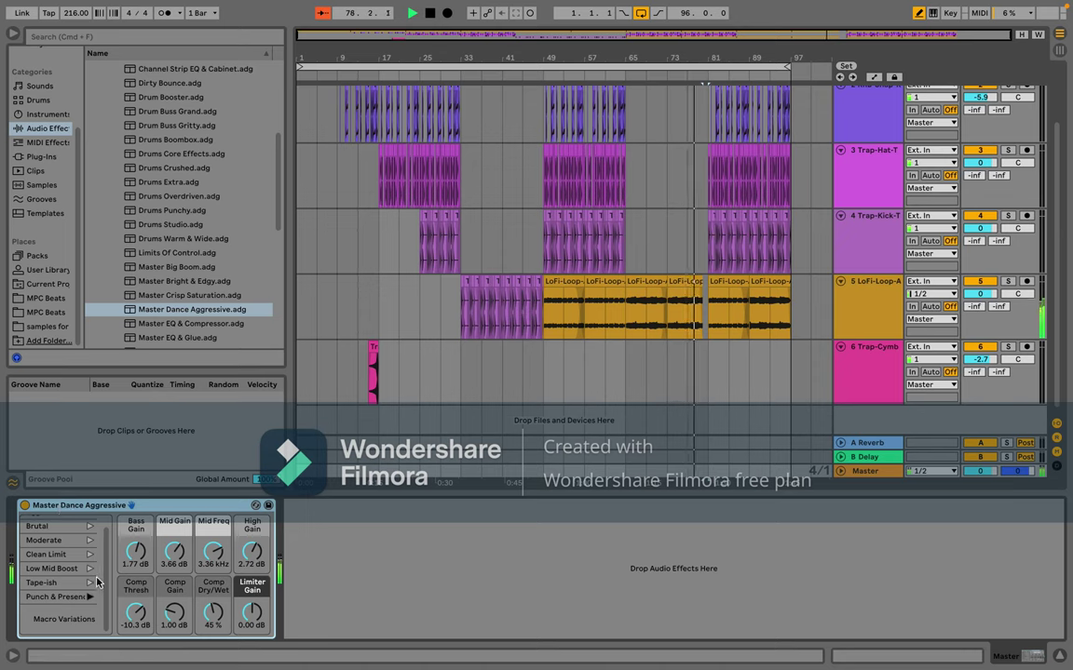
scroll(97, 582, up, 1)
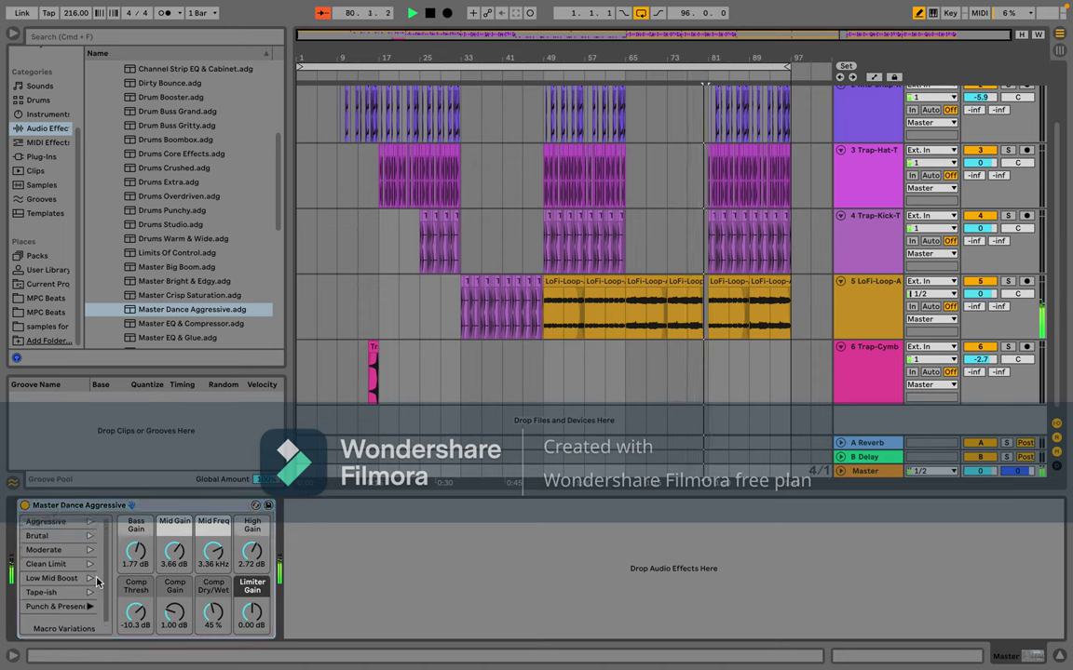
Step: Finish listening to the Punch & Presence variation of Master Dance Aggressive and stop playback
scroll(97, 582, down, 1)
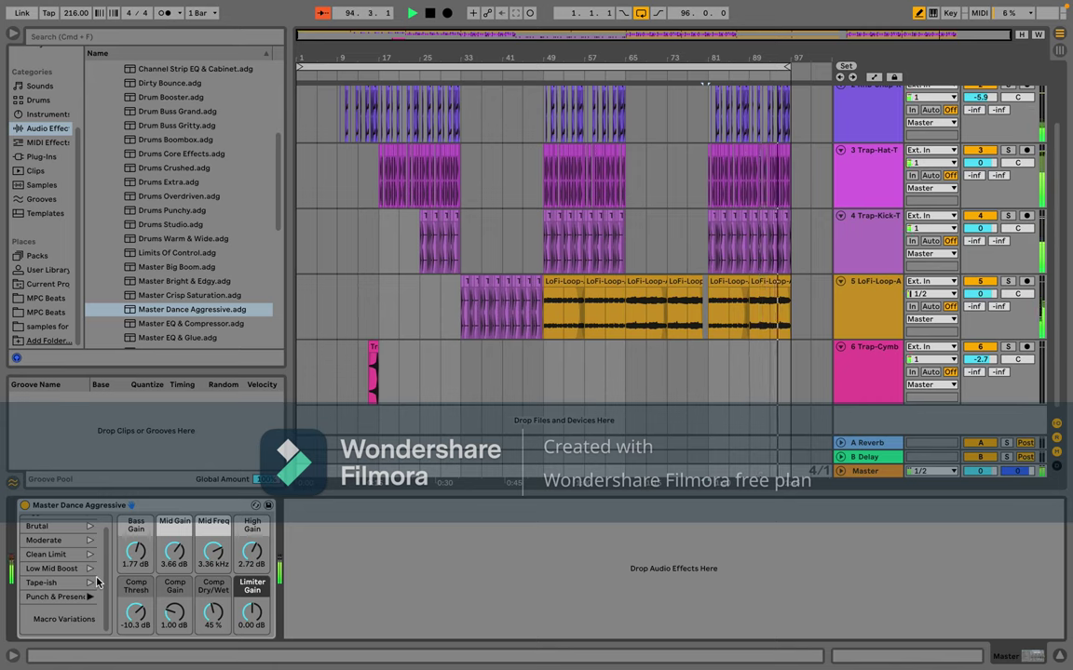
key(space)
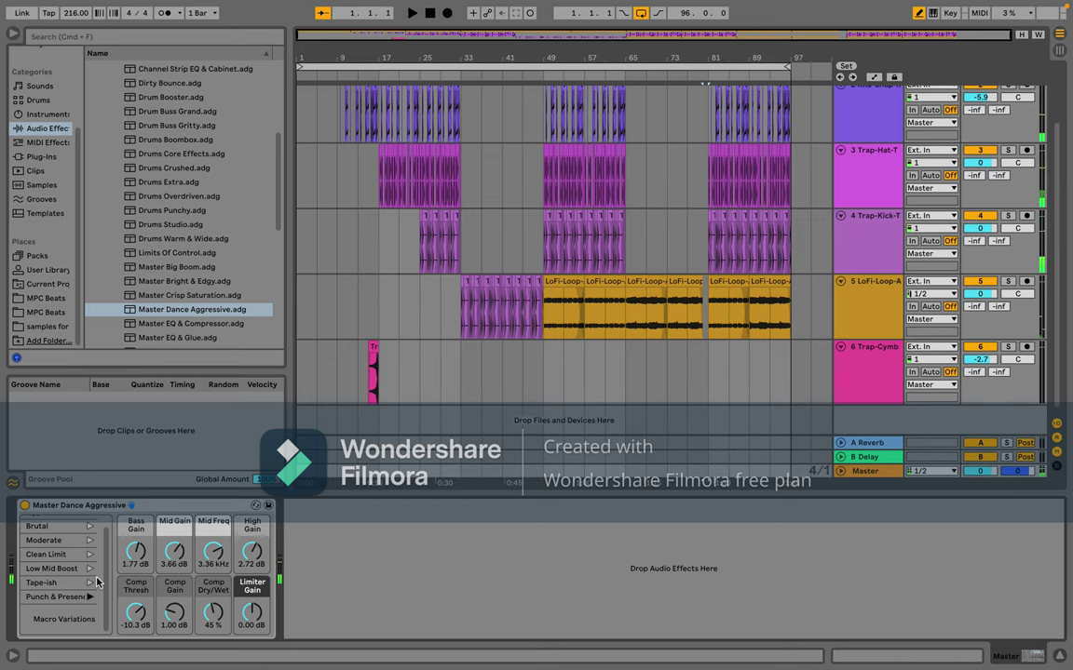
Step: Copy the opening eight-bar LoFi-Loop clip on track 1 and paste it at bar 97
scroll(97, 582, up, 1)
scroll(336, 309, up, 2)
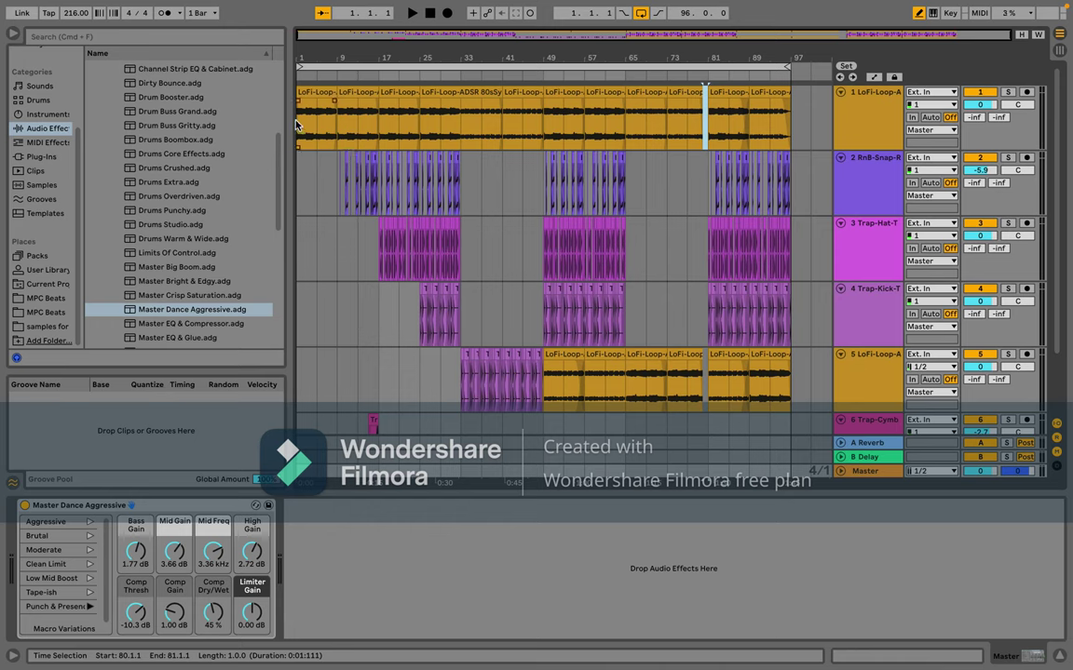
drag(300, 125, 335, 140)
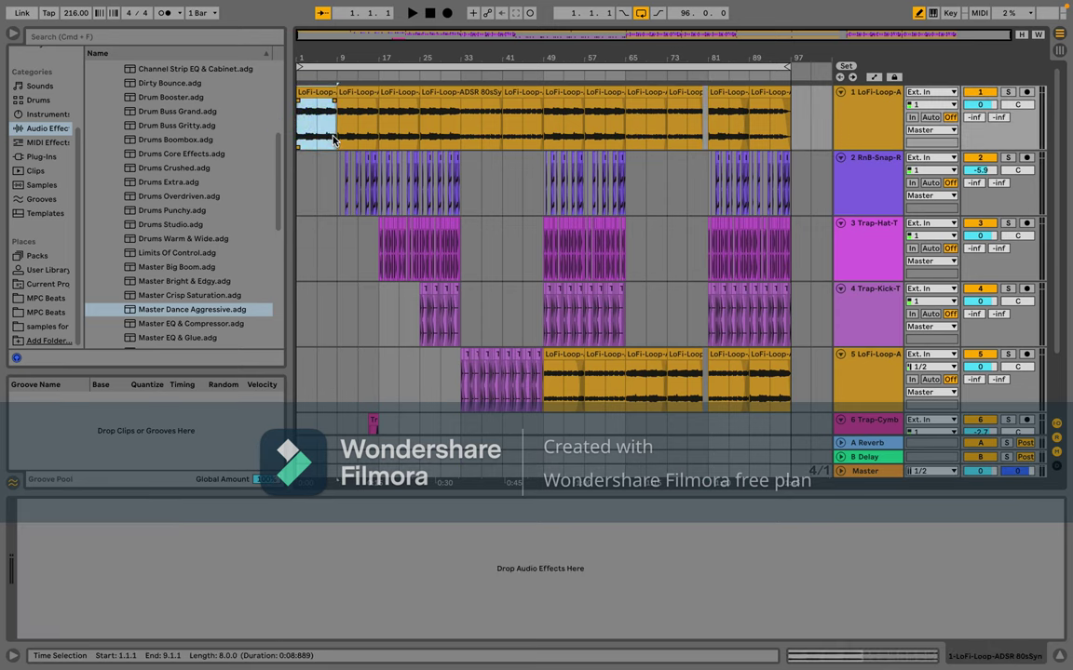
click(791, 112)
key(super+v)
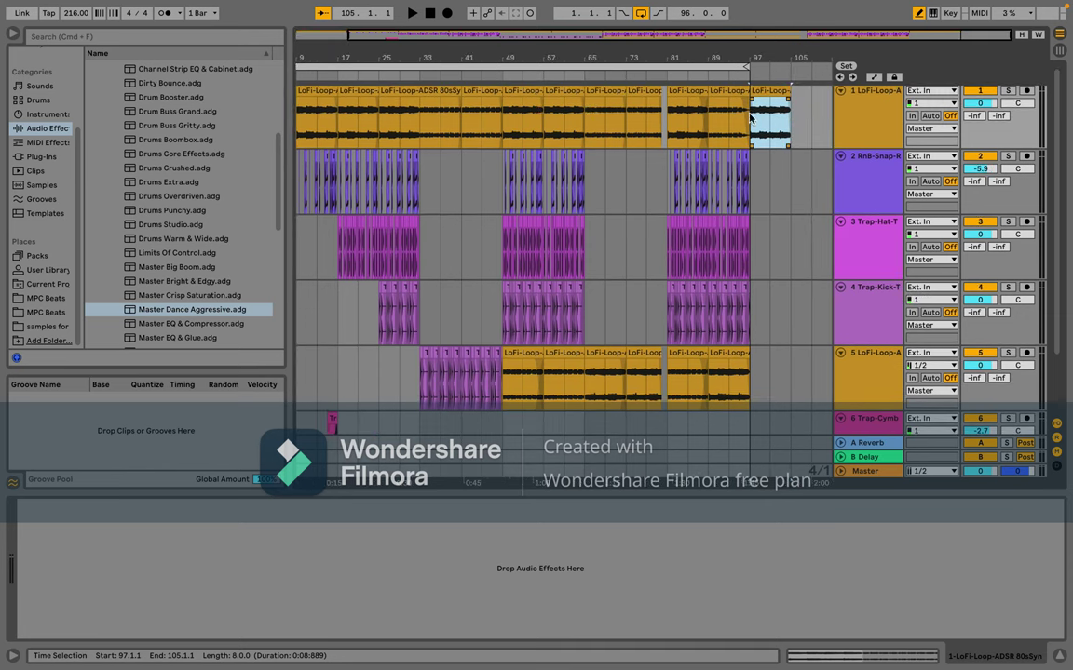
mouse_move(750, 110)
click(792, 120)
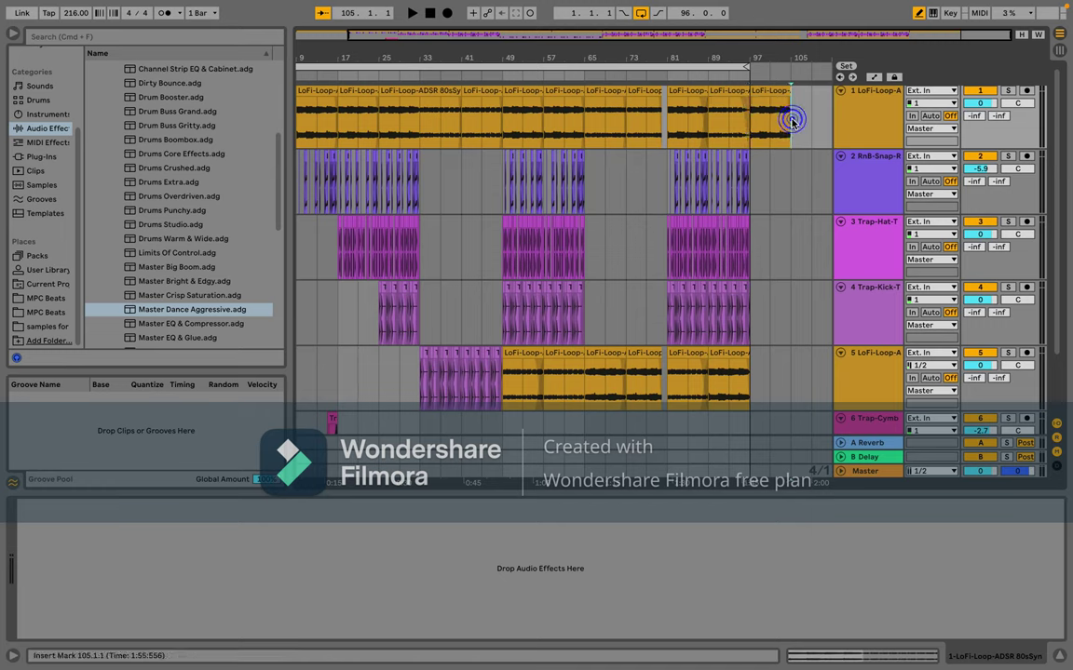
key(super+v)
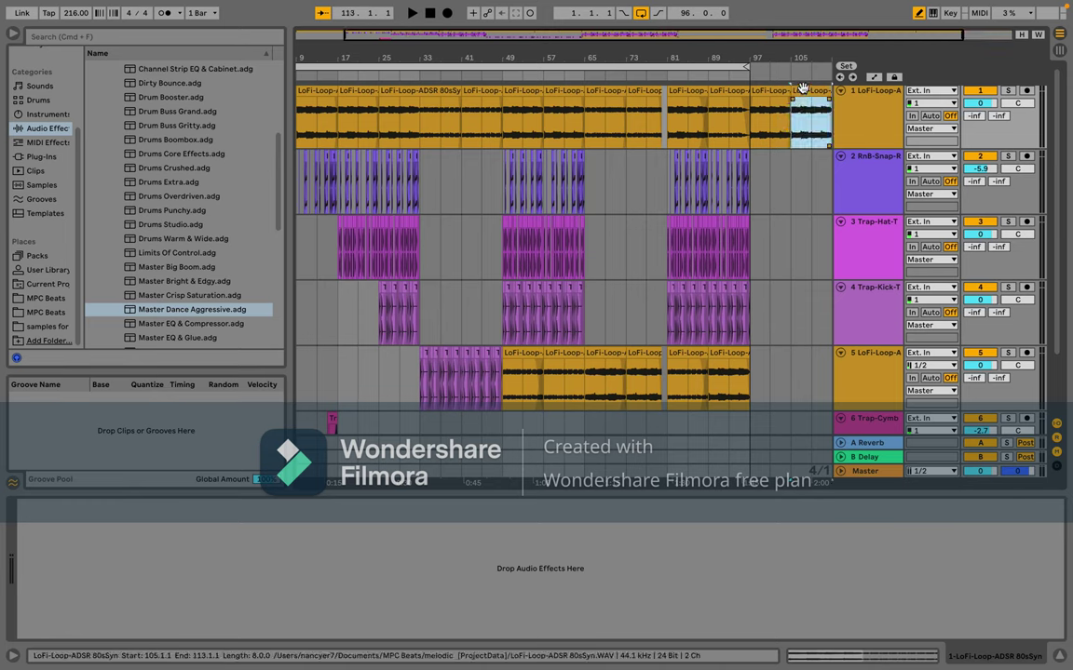
key(Delete)
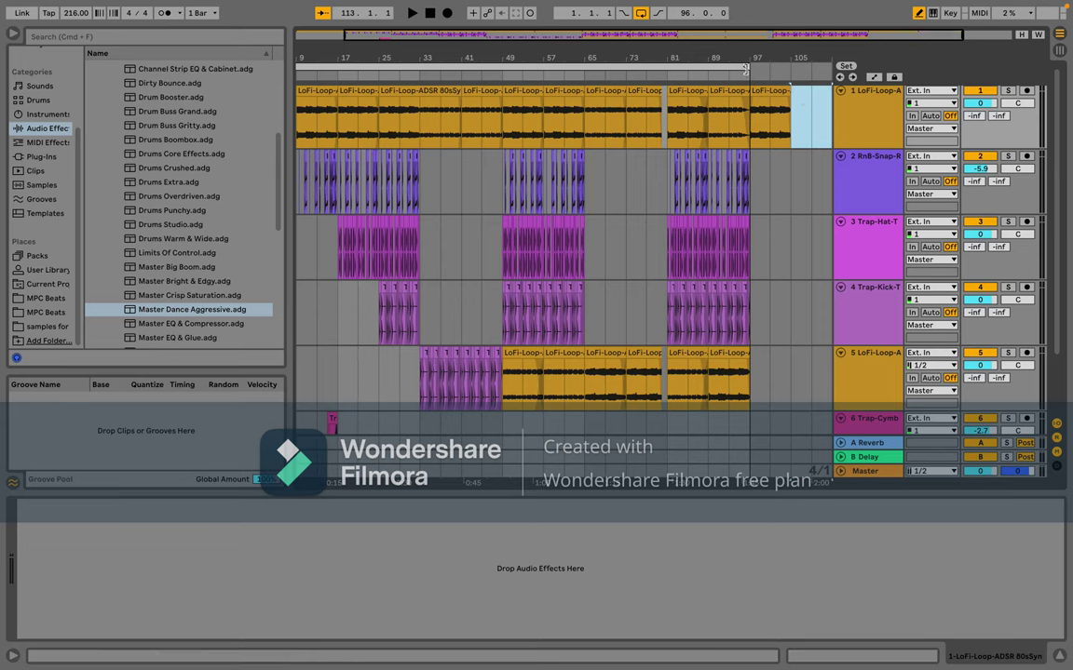
Step: Extend the arrangement loop to 108 bars with a fade-out on track 1's clip at bar 97, and play from bar 81
drag(745, 67, 765, 114)
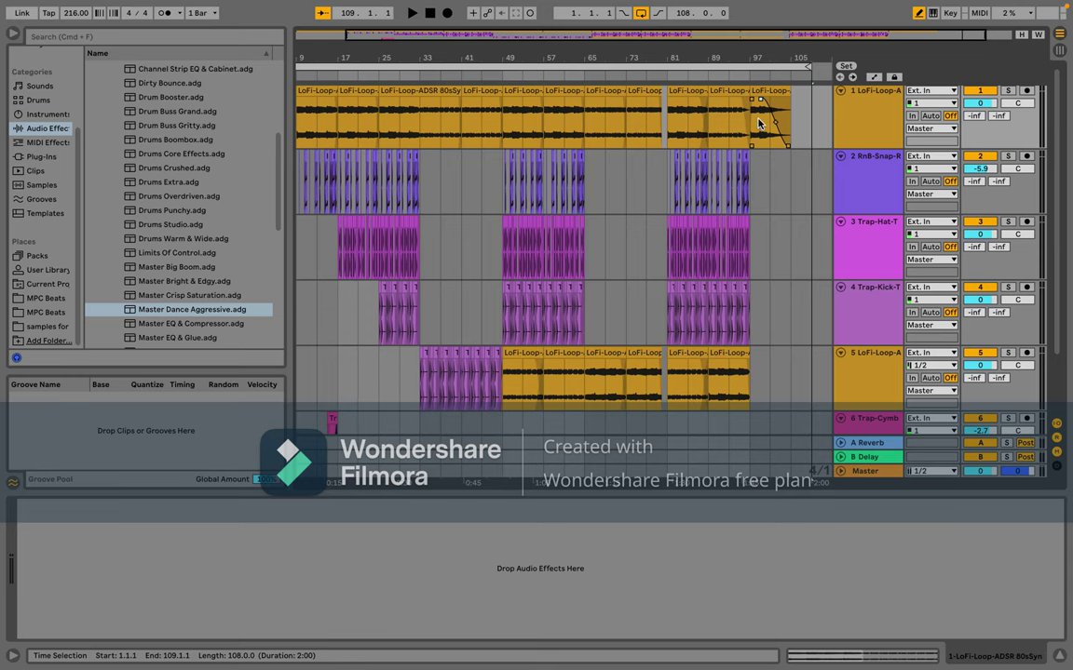
click(667, 147)
key(space)
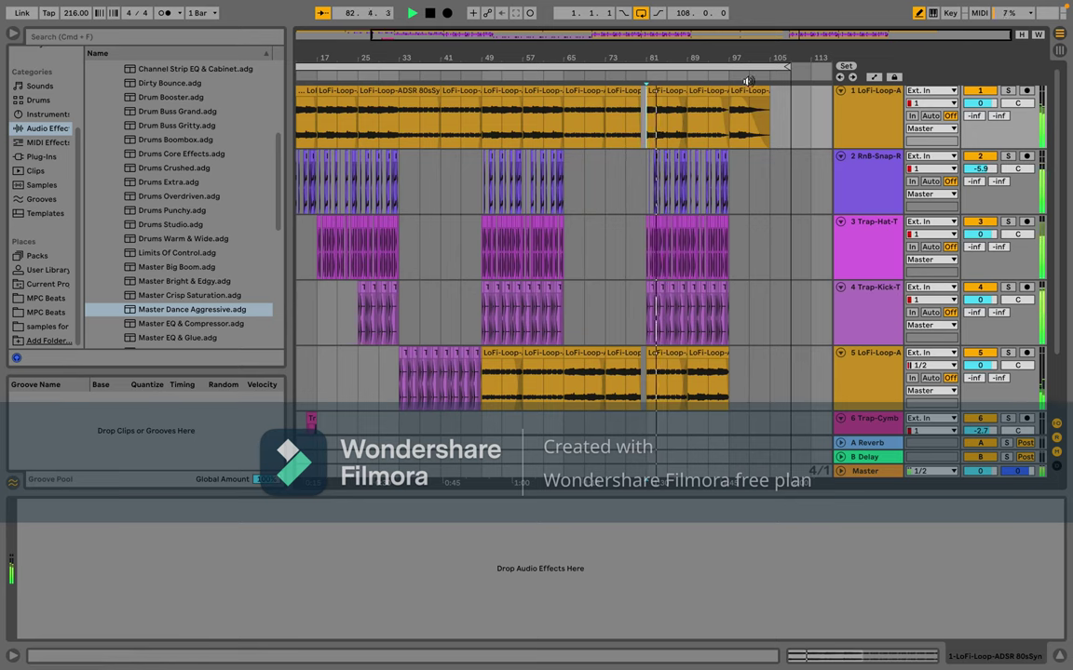
Step: Copy the track 5 LoFi-Loop clip at bar 81 to bar 97 and give the copy a full-length curved fade-out
click(662, 354)
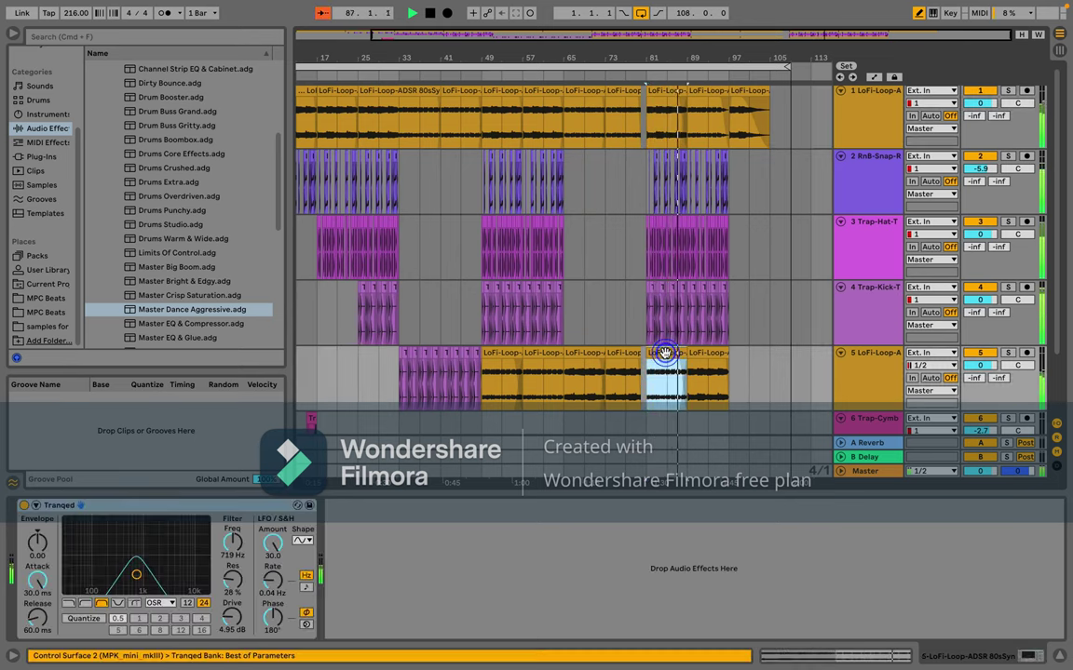
click(731, 387)
mouse_move(731, 387)
mouse_down()
mouse_move(765, 366)
mouse_move(730, 374)
mouse_move(731, 438)
mouse_up()
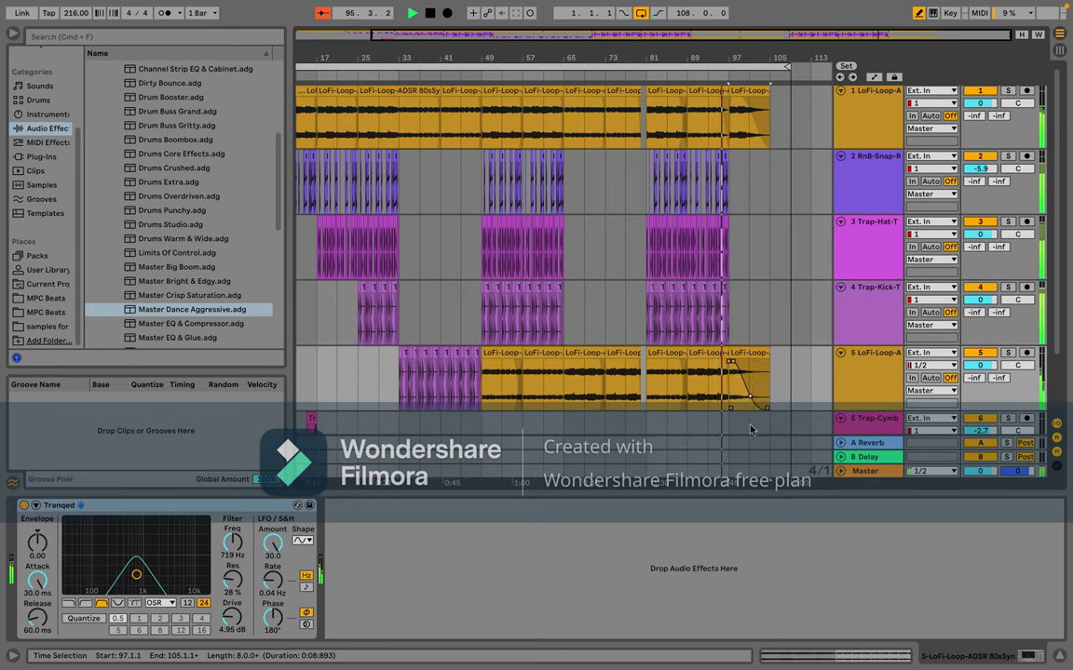
Step: Reshape the fade-out curves of the bar 97 clips on tracks 1 and 5 into similar gradual slopes, and stop playback
mouse_move(744, 122)
mouse_move(748, 121)
mouse_down()
mouse_move(748, 151)
mouse_move(753, 145)
mouse_up()
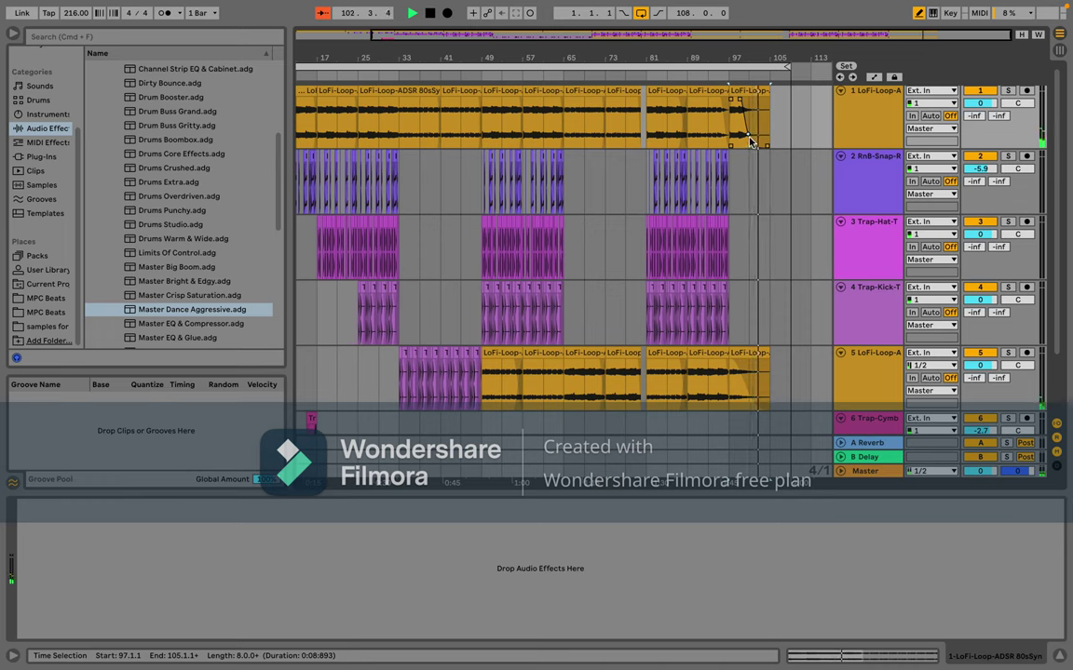
click(754, 139)
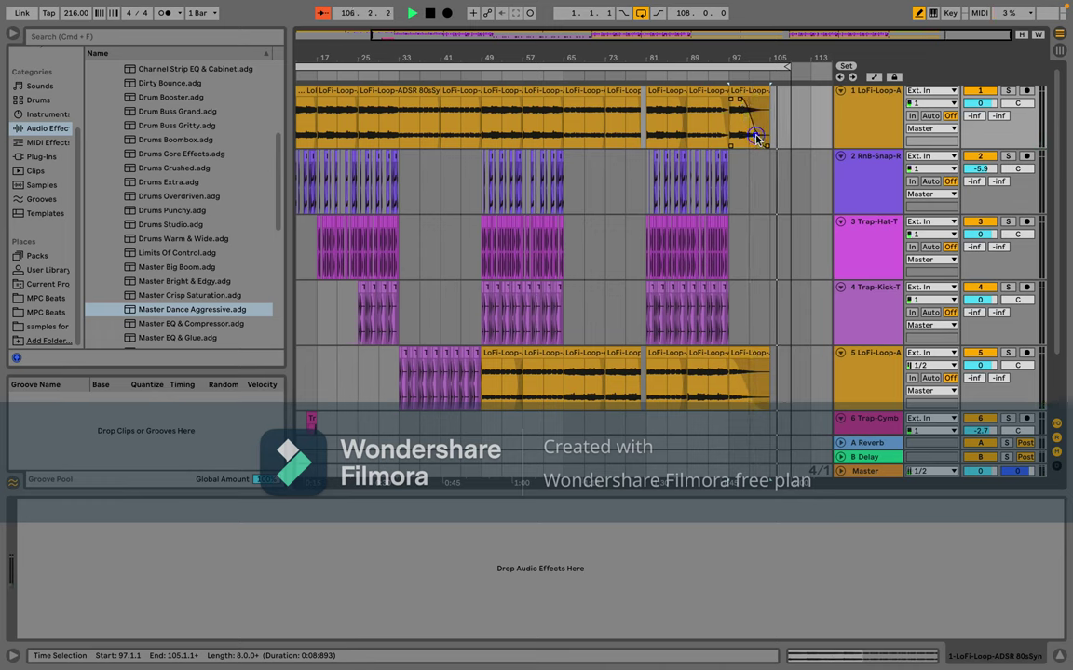
drag(756, 139, 762, 143)
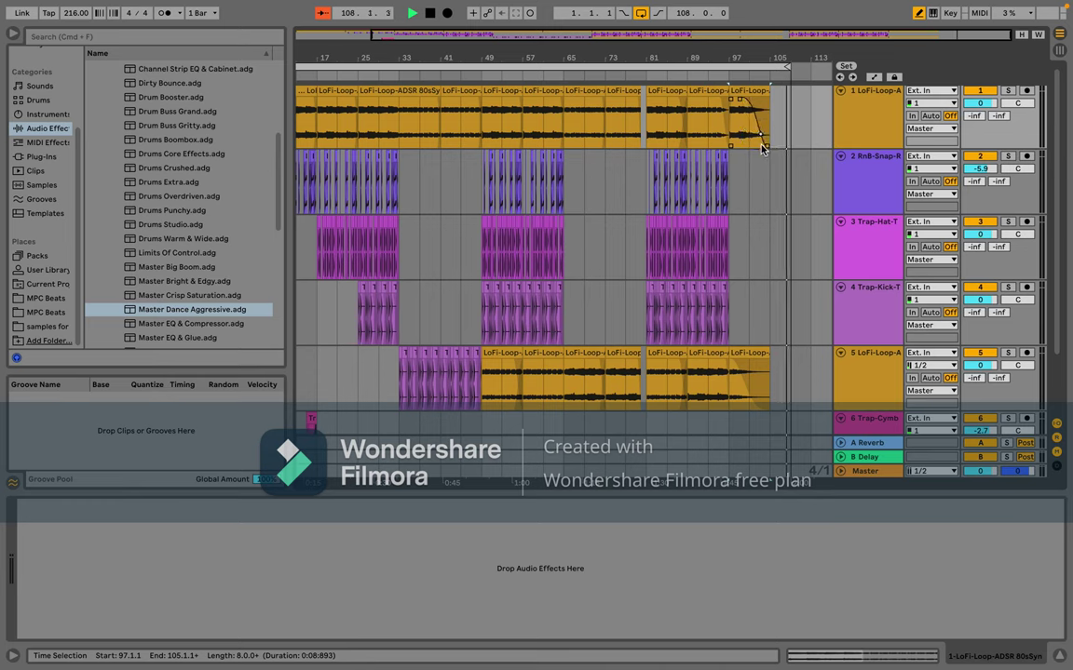
click(748, 395)
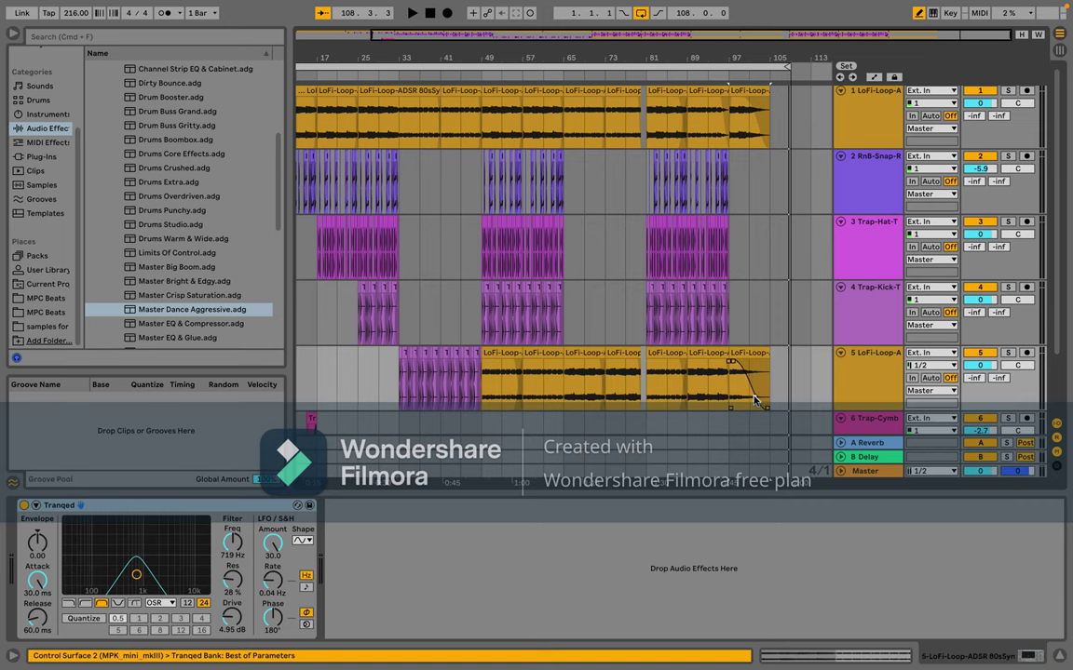
click(759, 136)
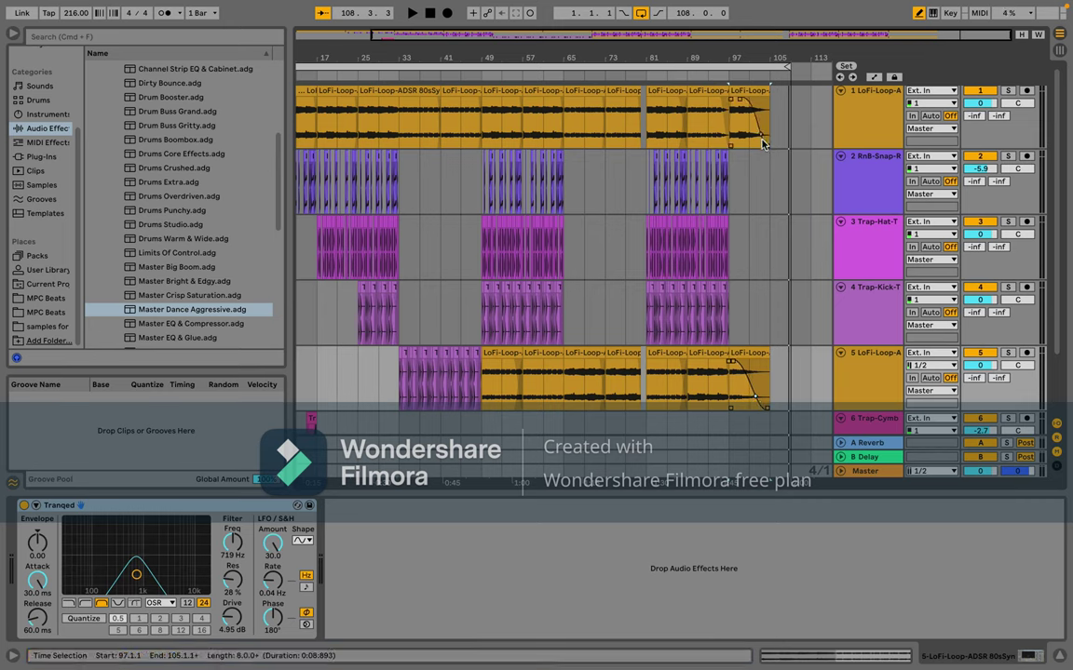
click(759, 137)
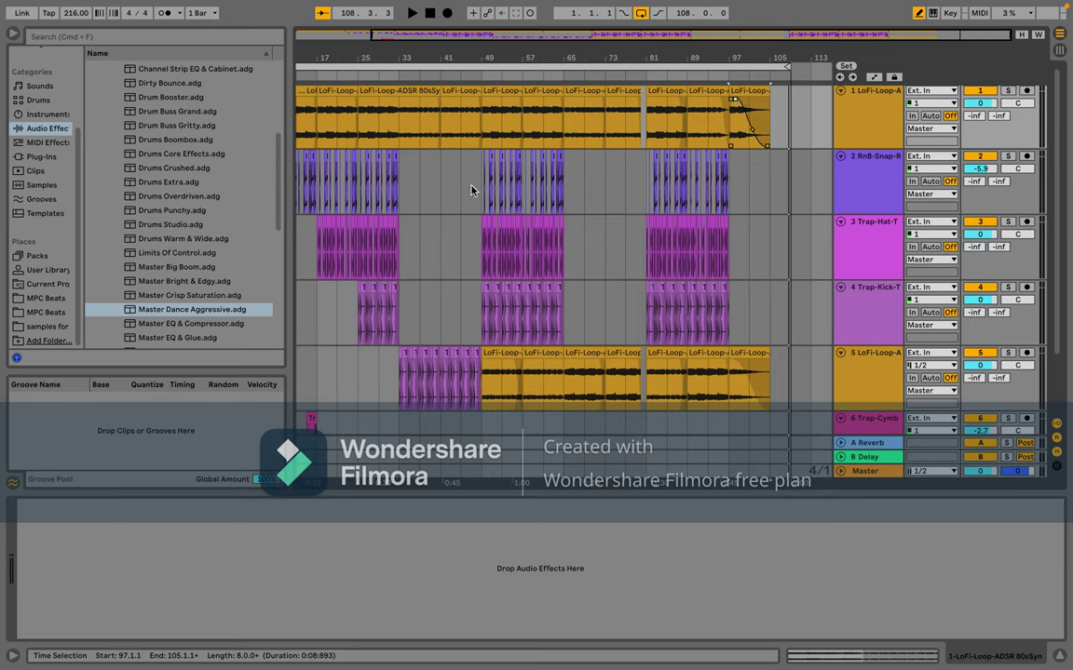
Step: Copy the four bars of track 6 ending with the cymbal at bar 17 and paste them at bar 77
scroll(471, 190, left, 3)
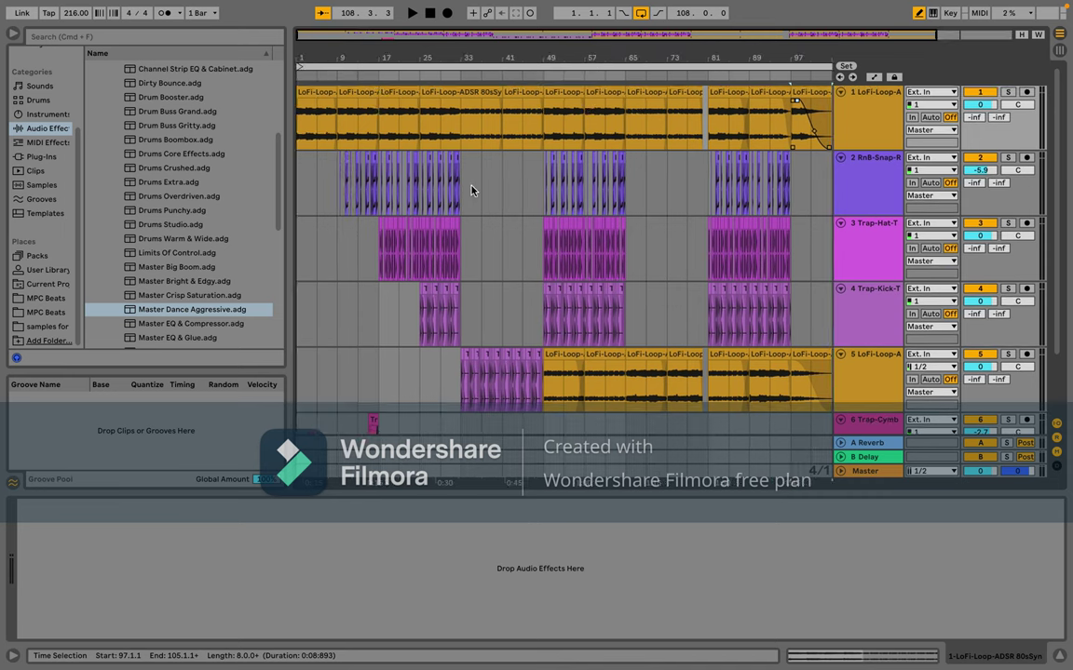
click(304, 126)
scroll(500, 329, down, 3)
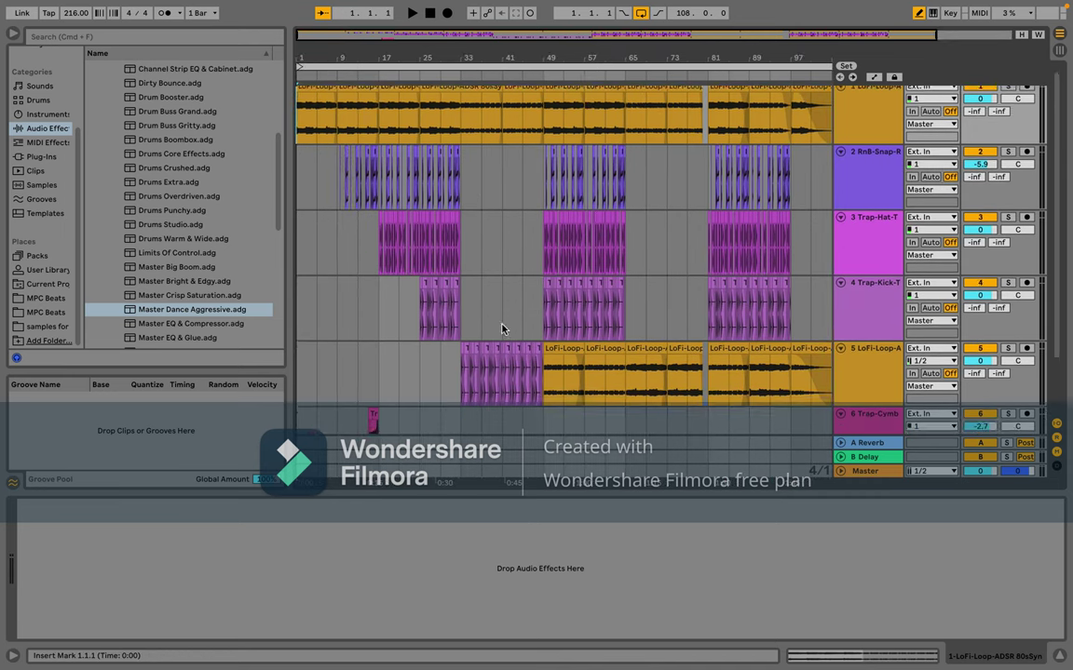
click(370, 343)
click(369, 344)
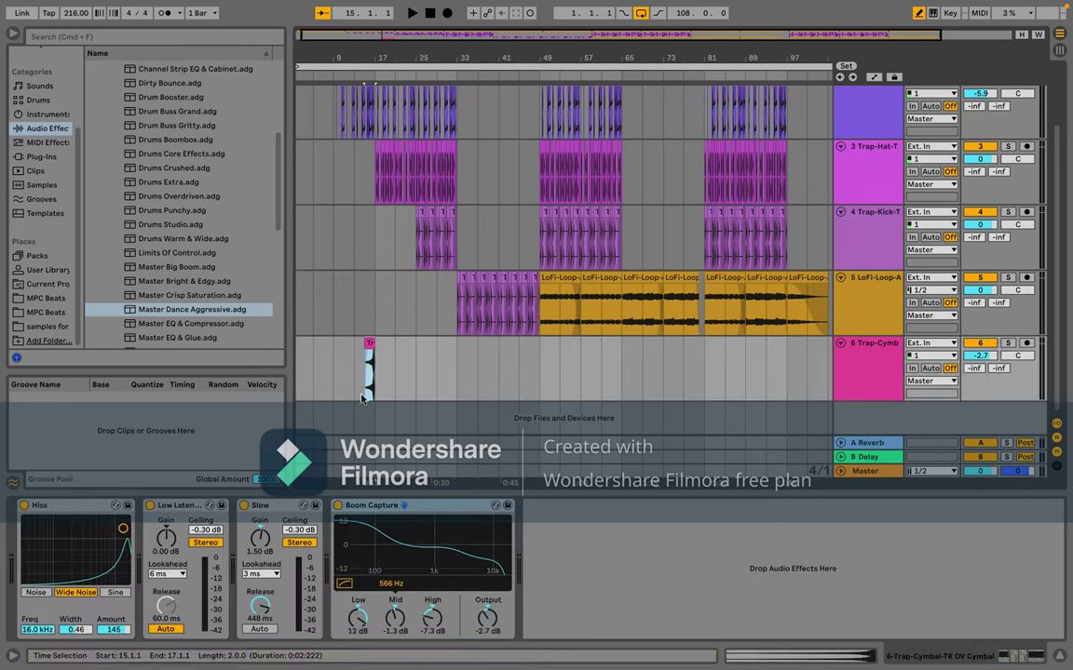
drag(355, 395, 378, 397)
click(690, 399)
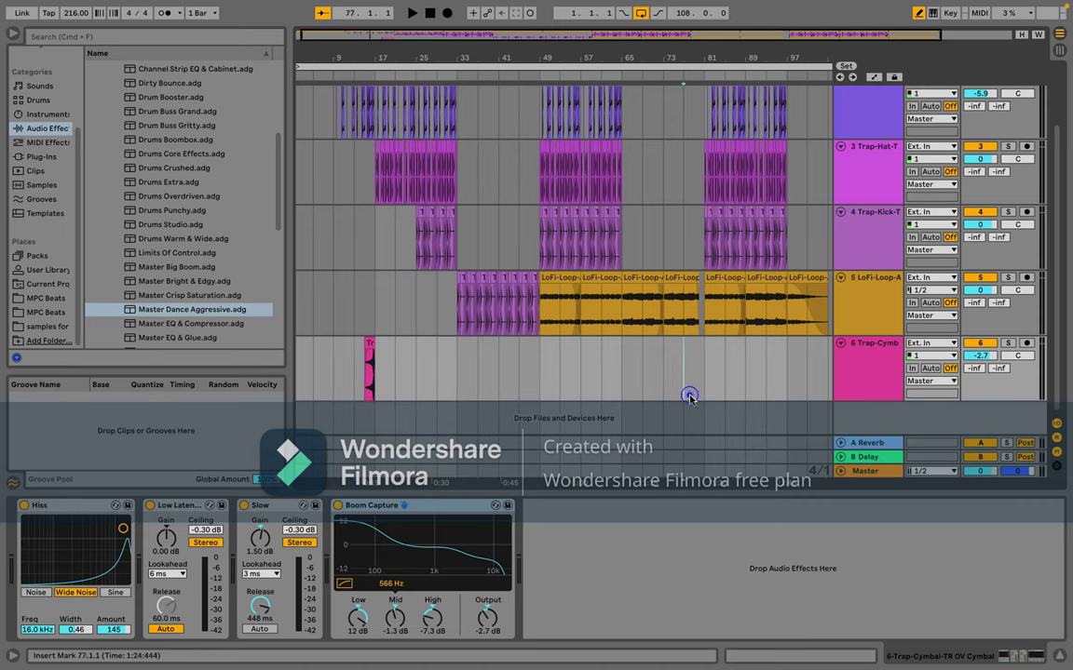
key(super+v)
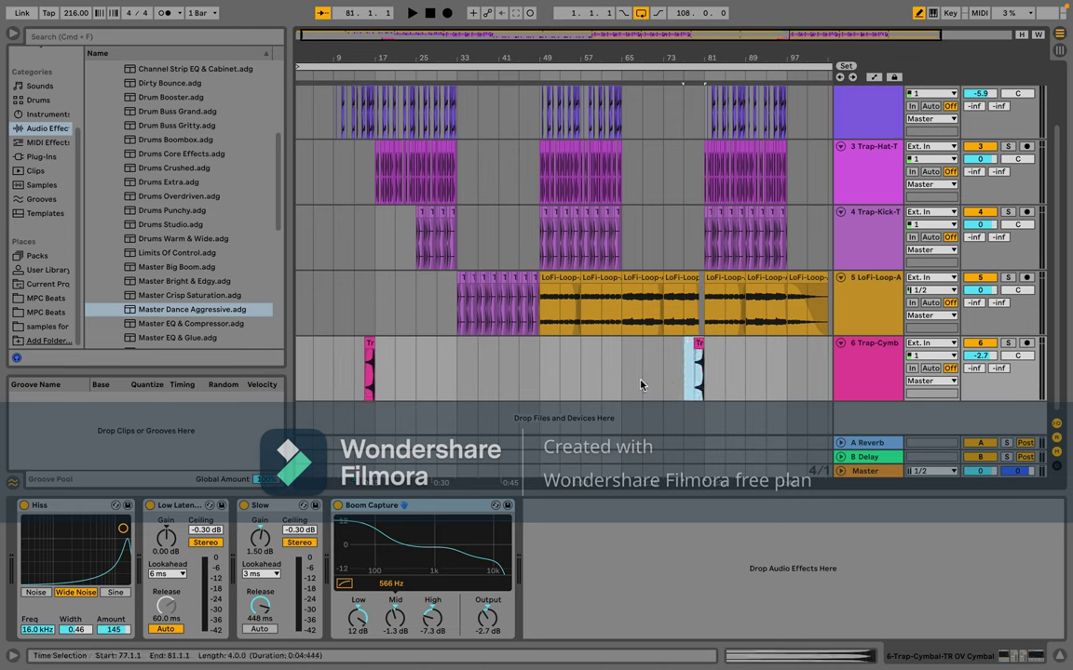
Step: Open the pasted cymbal clip at bar 79 and show its Gain envelope
click(697, 344)
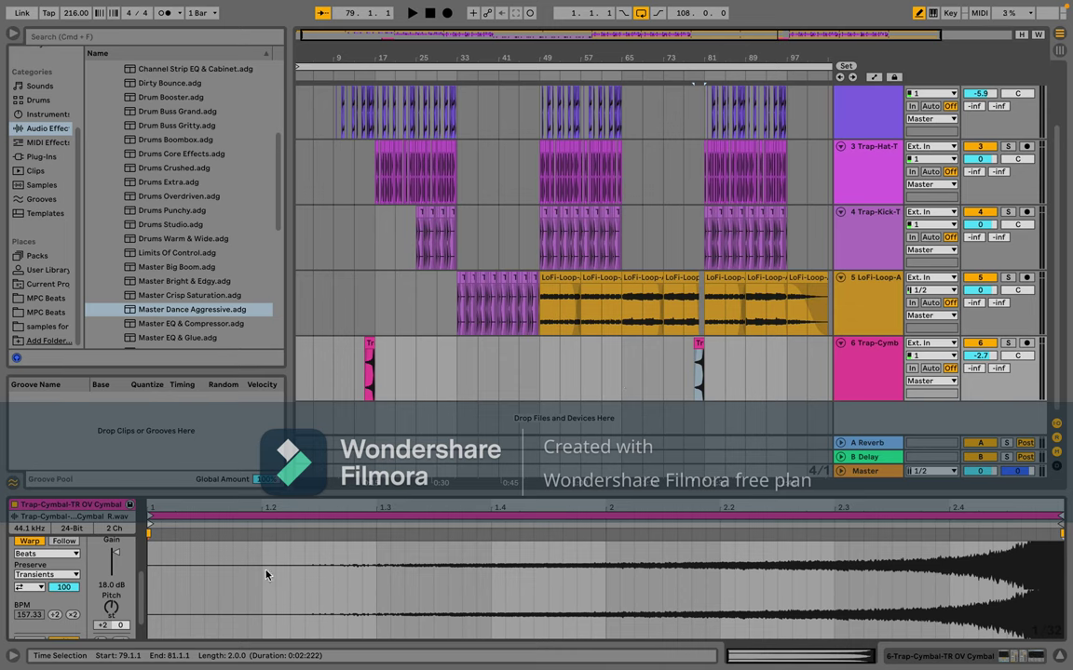
click(155, 596)
scroll(99, 623, down, 1)
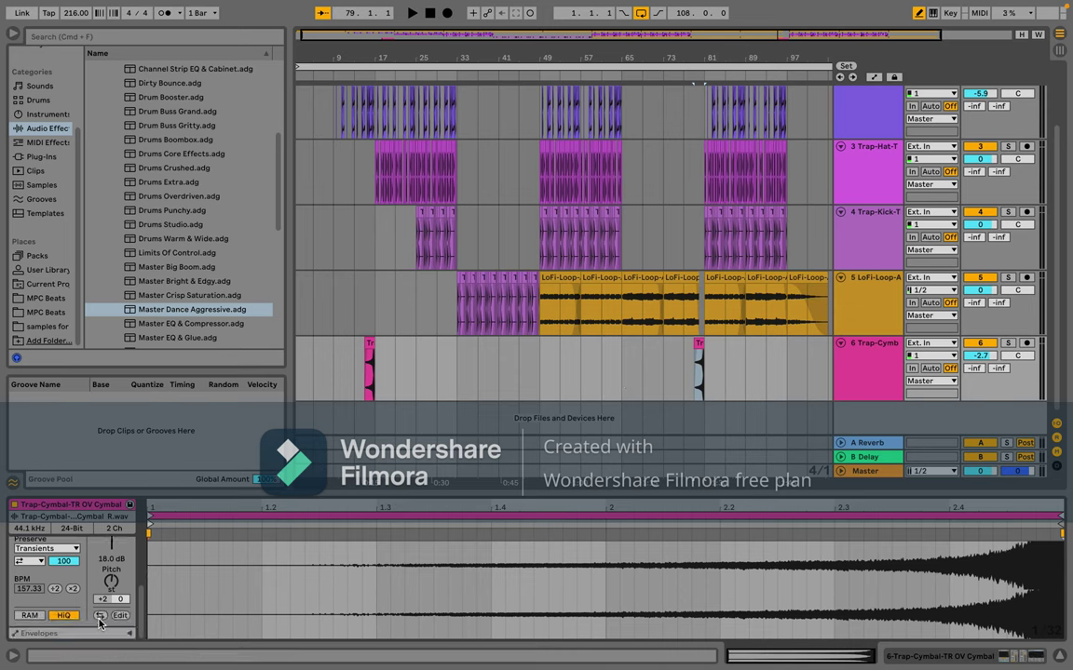
click(130, 634)
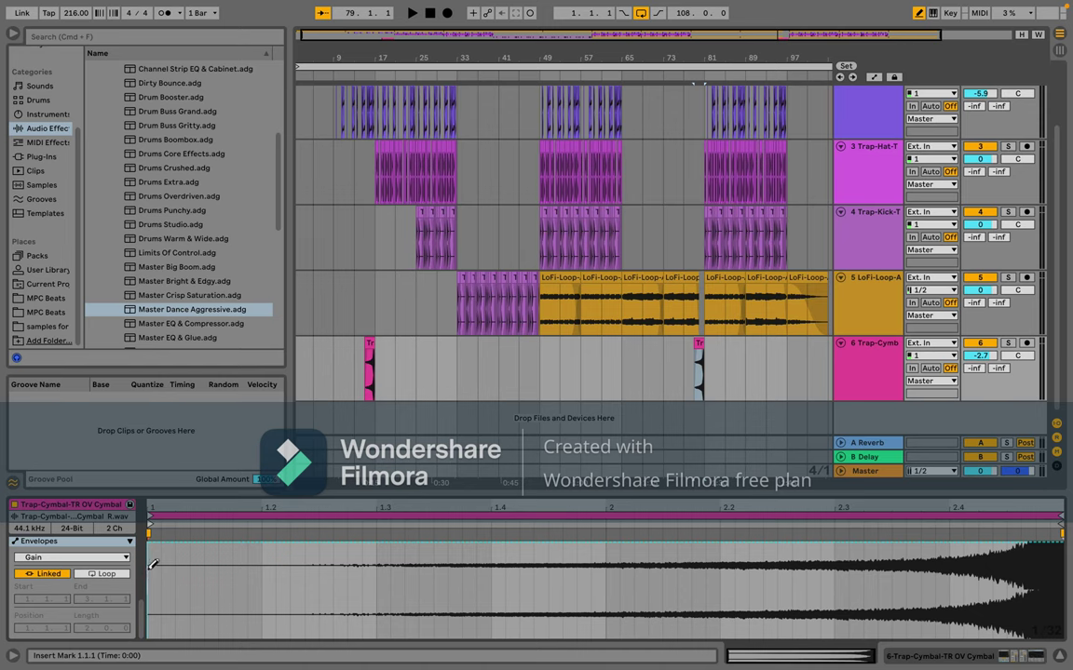
Step: Draw a Gain envelope on the cymbal clip that drops from about beat 1.3 and stays lowered to the clip's end
mouse_move(237, 511)
mouse_down()
mouse_move(237, 521)
mouse_move(236, 511)
mouse_up()
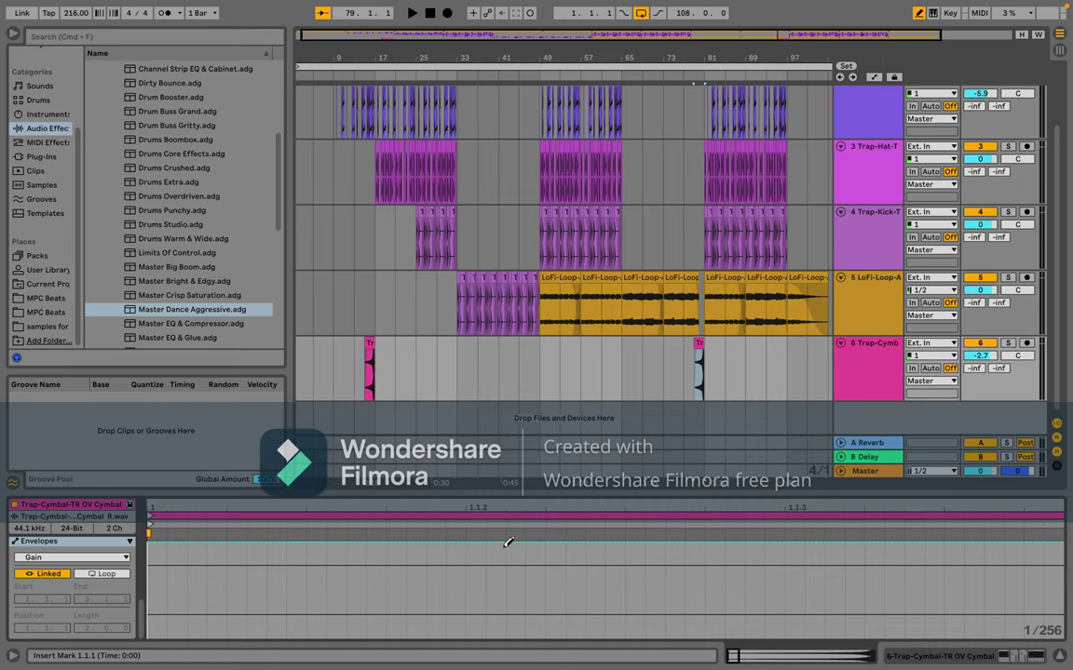
scroll(507, 543, right, 10)
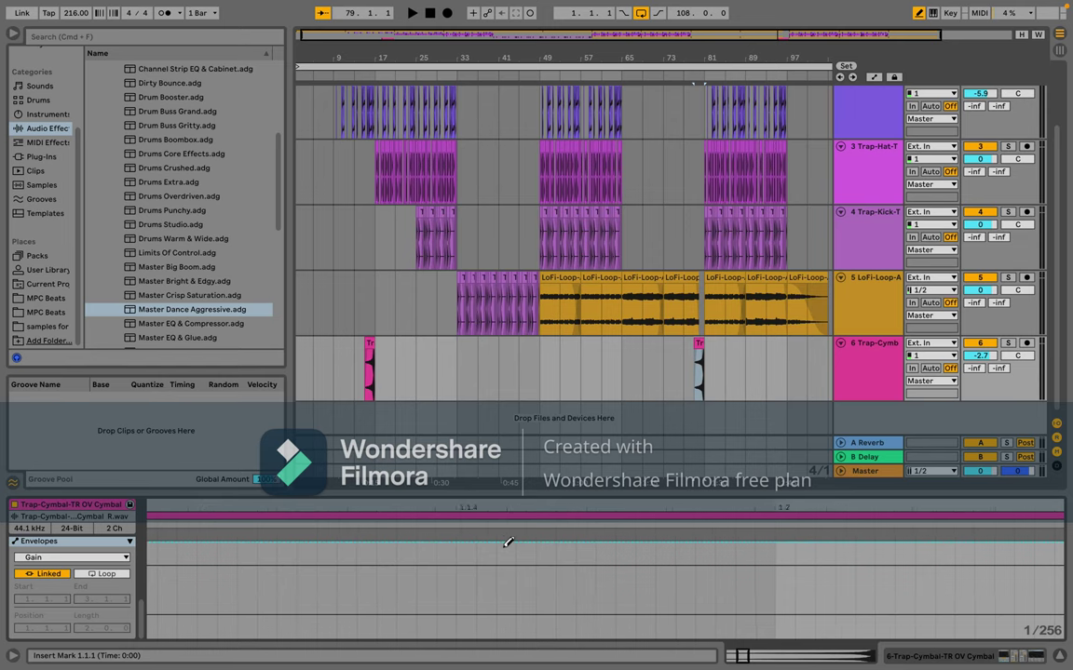
scroll(507, 543, right, 3)
scroll(465, 537, right, 15)
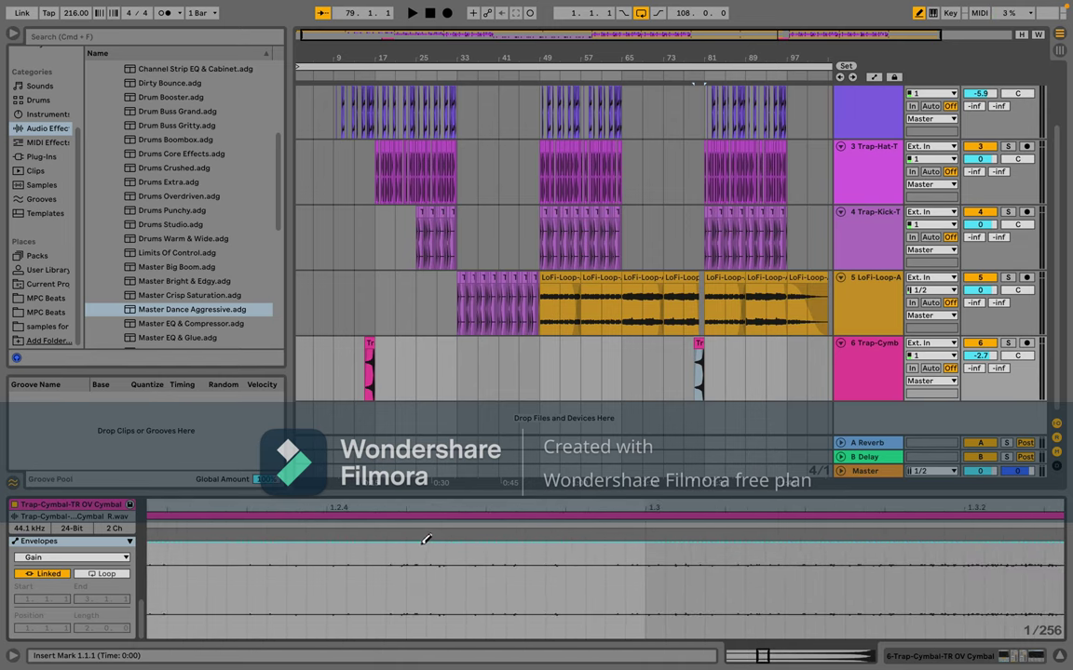
scroll(410, 540, down, 10)
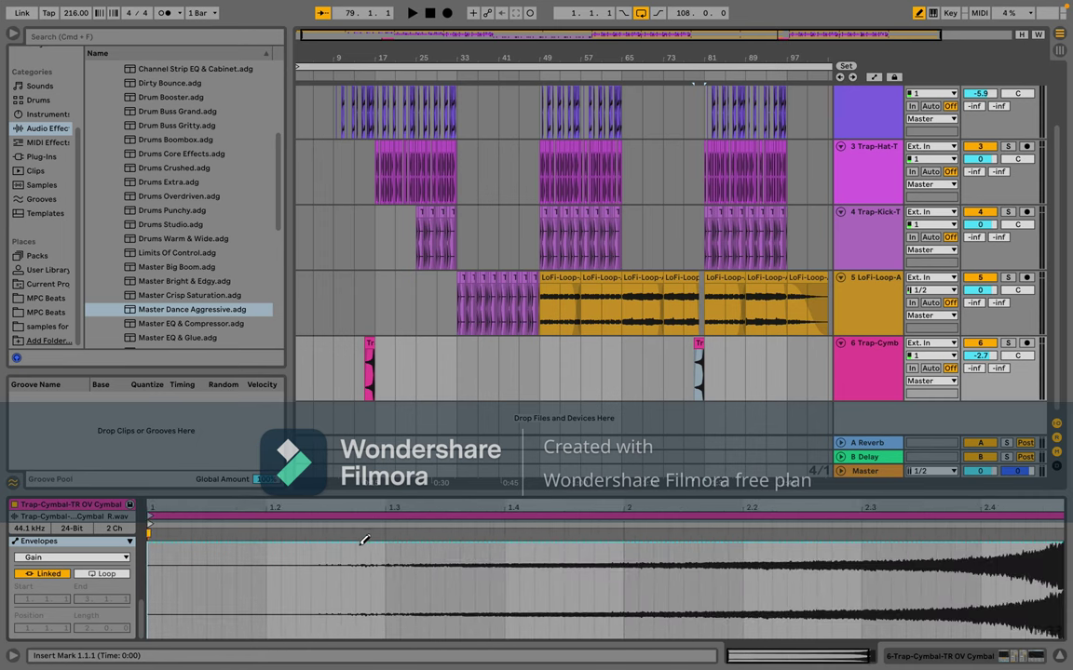
mouse_move(359, 541)
mouse_down()
mouse_move(480, 562)
mouse_move(790, 562)
mouse_move(912, 543)
mouse_move(964, 557)
mouse_move(846, 540)
mouse_move(826, 554)
mouse_move(1056, 547)
mouse_up()
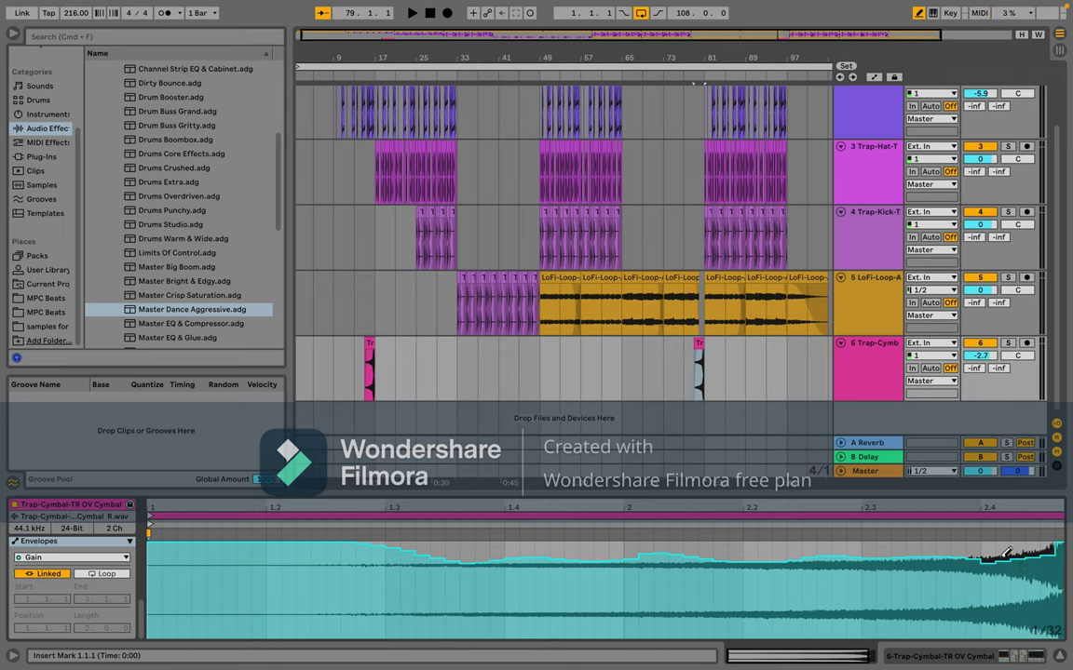
drag(995, 557, 1064, 562)
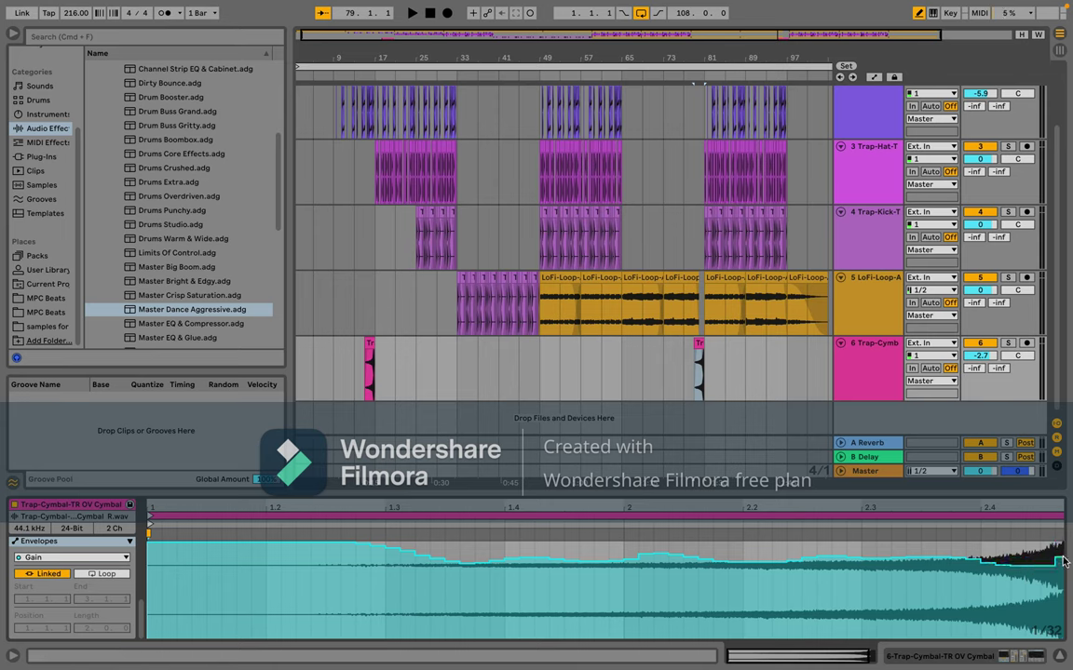
Step: Play the transition from bar 77 twice to check the cymbal, and reopen the cymbal clip's Gain envelope
click(689, 382)
key(space)
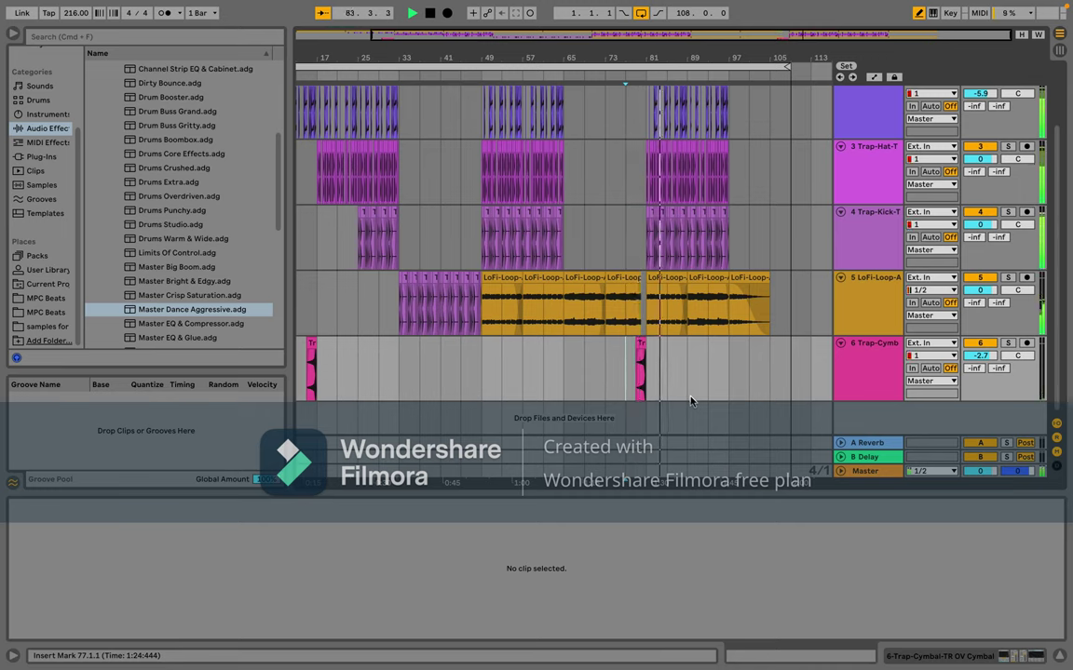
key(space)
key(space)
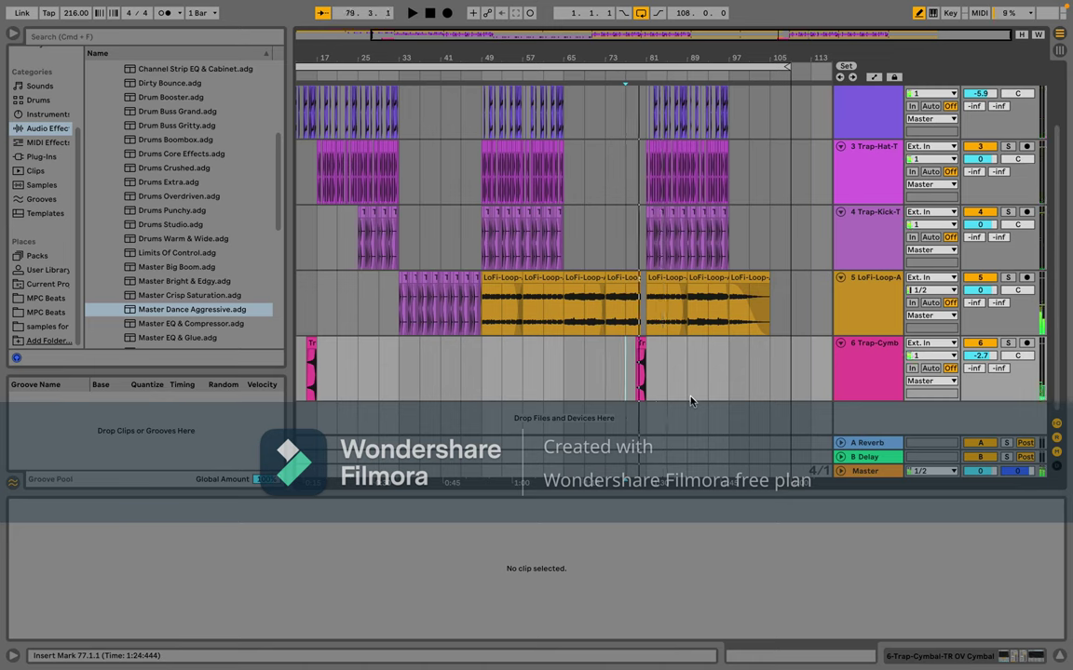
click(641, 354)
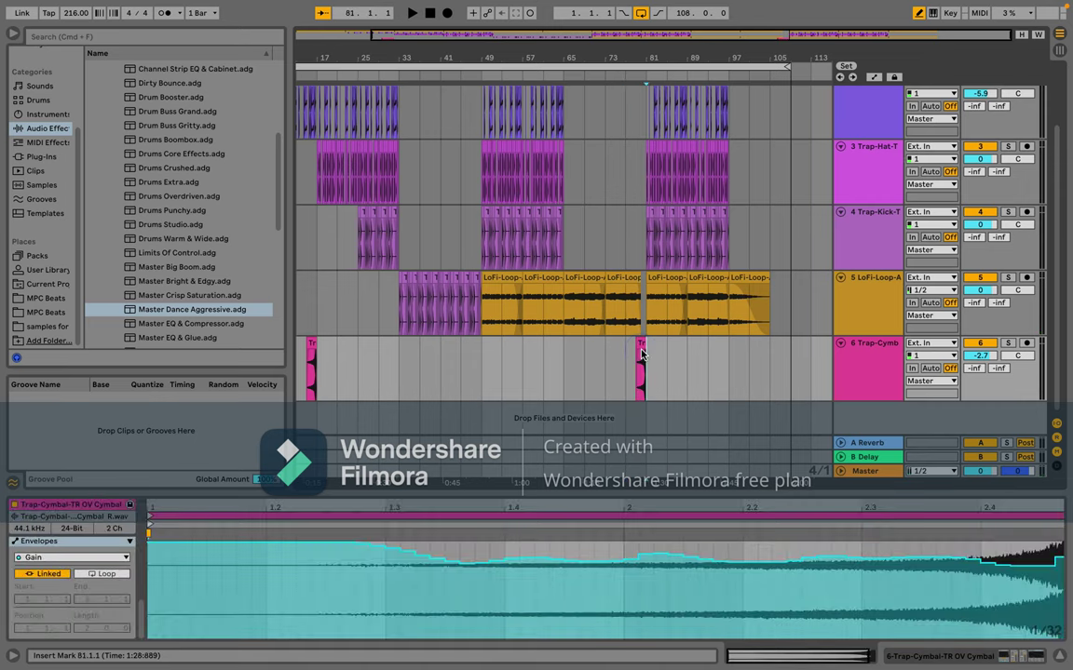
Step: Undo the drawn Gain envelope on the pasted cymbal clip of track 6 and play the transition from bar 77
key(Delete)
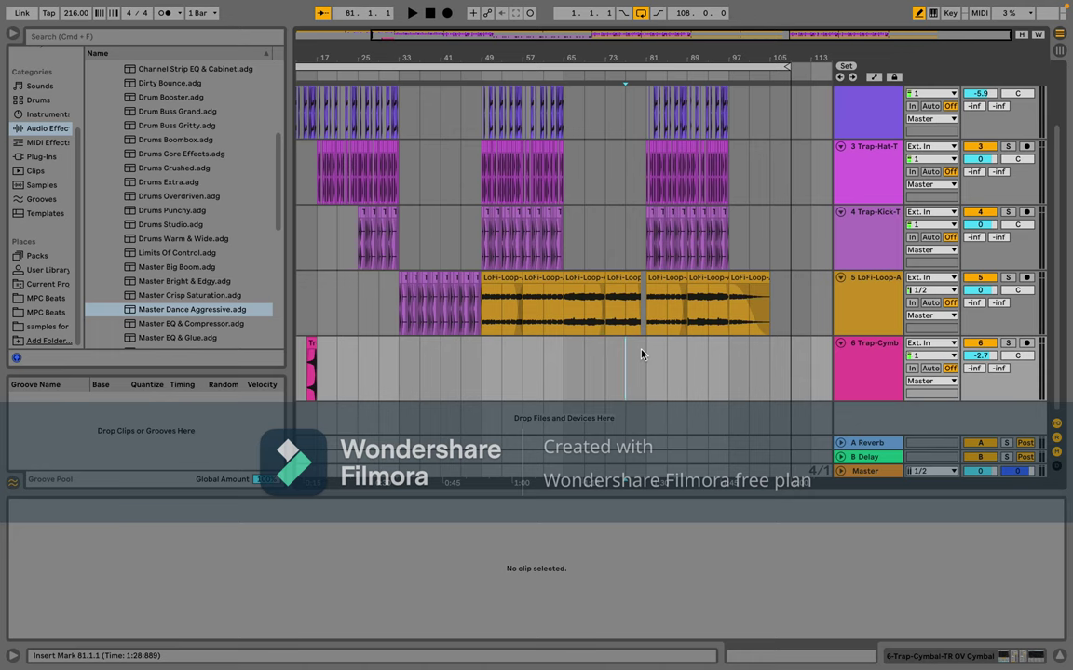
key(super+z)
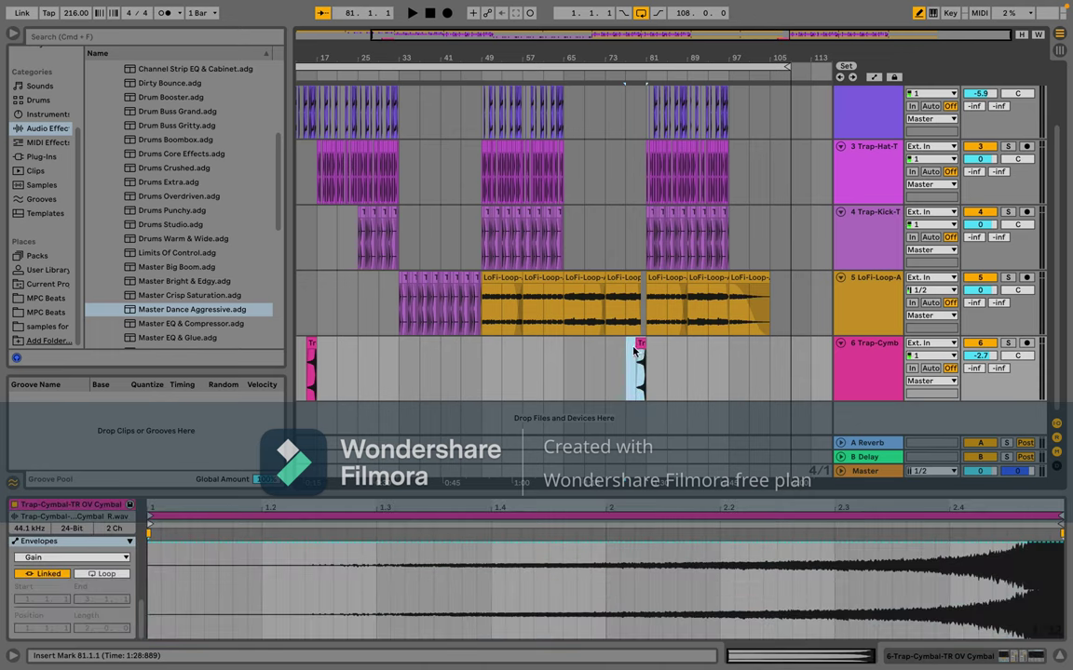
click(629, 352)
key(space)
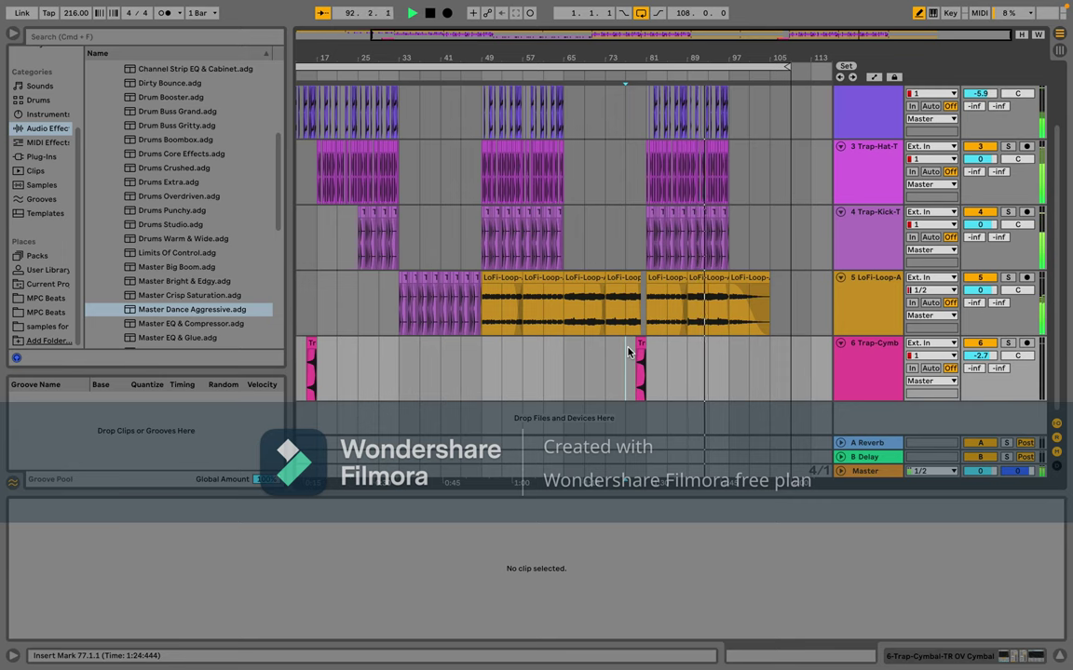
Step: Cut the pasted cymbal clip down to its second half from bar 80 and move it into the gap on track 5
click(639, 346)
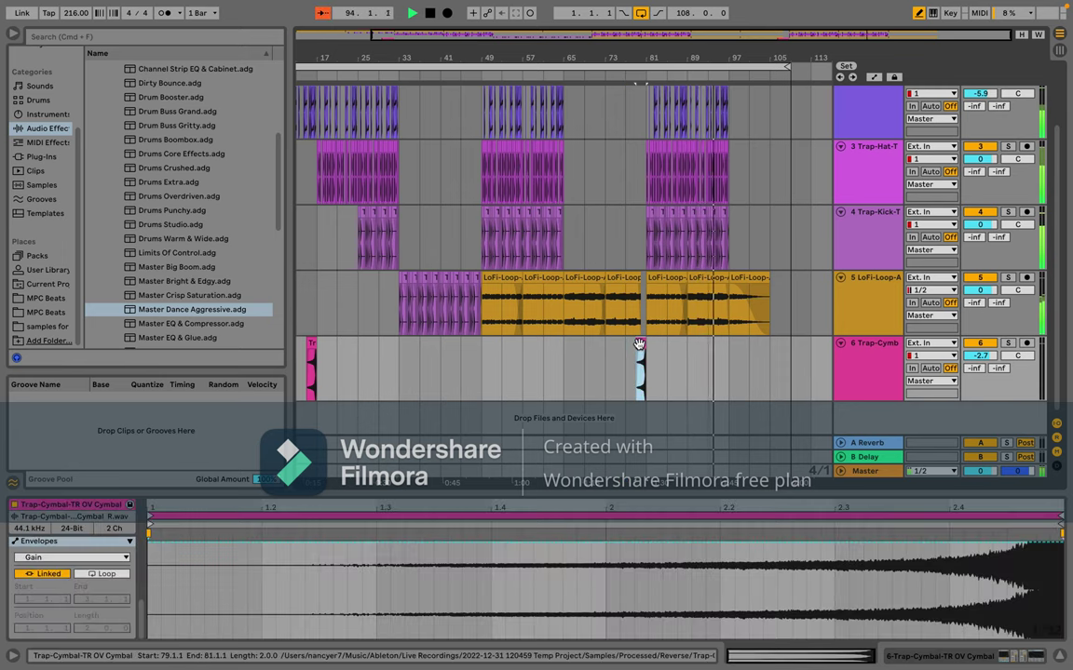
scroll(640, 350, up, 10)
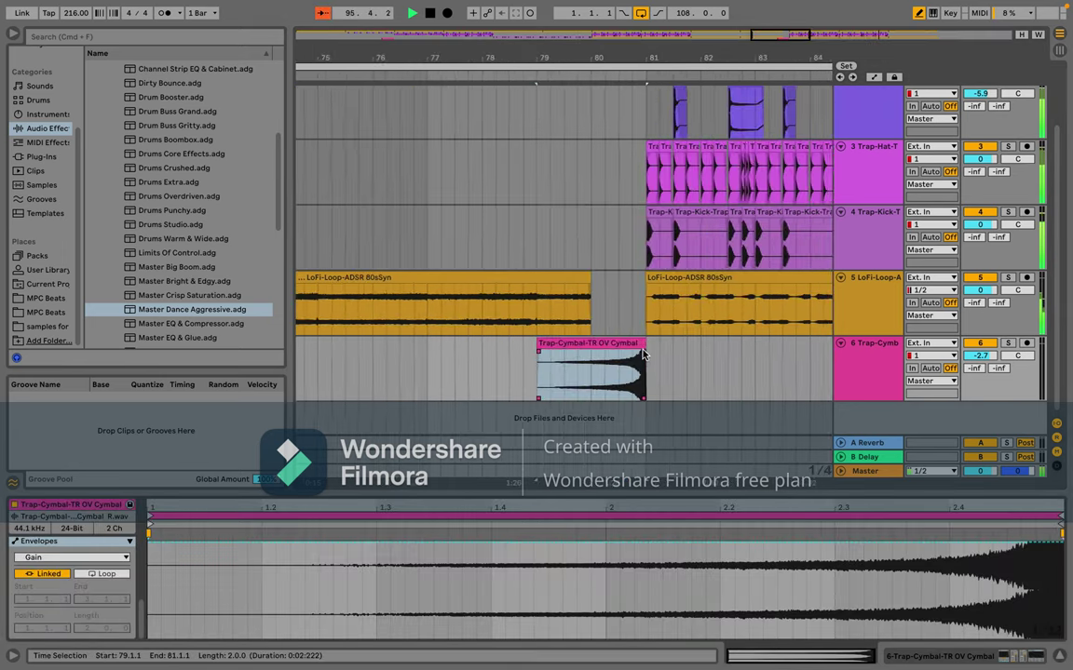
scroll(642, 354, up, 1)
click(588, 363)
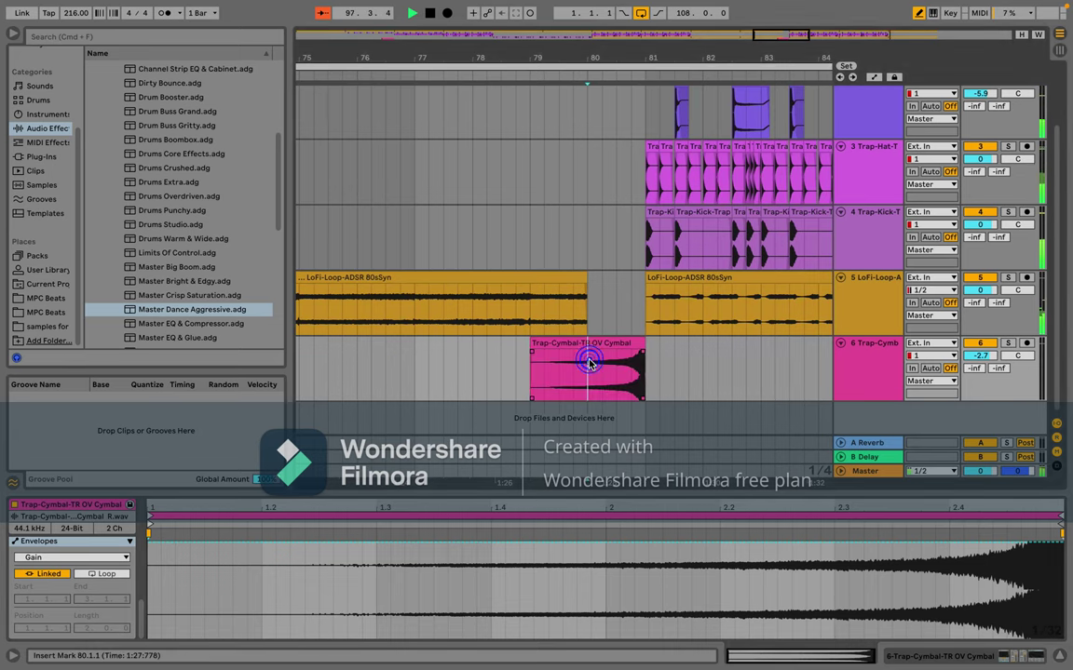
key(super+e)
click(565, 341)
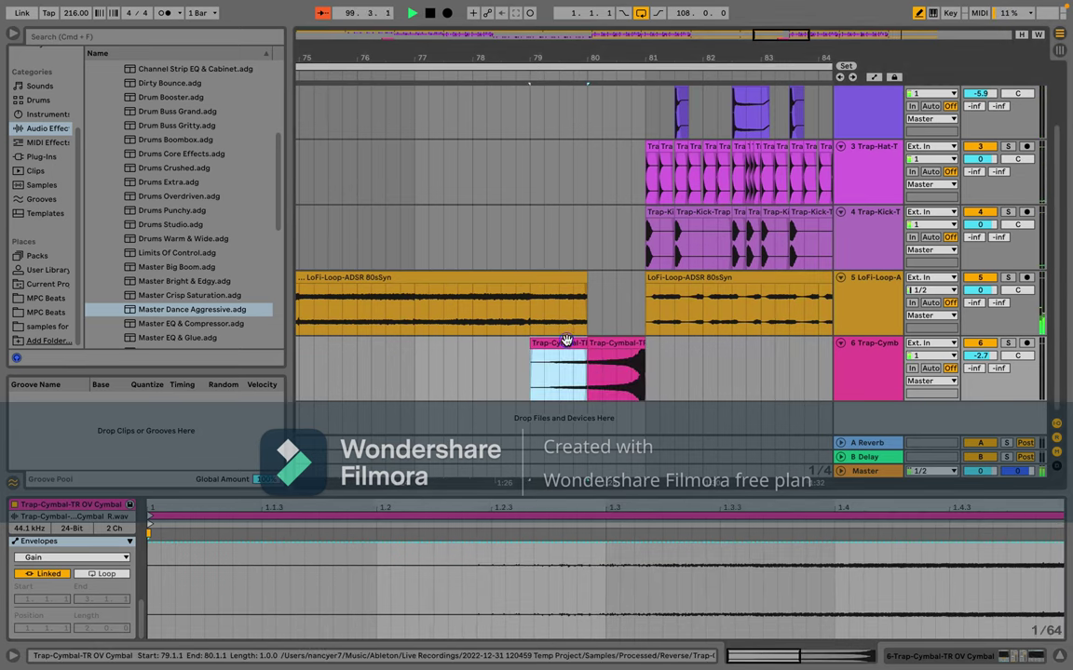
drag(567, 343, 606, 289)
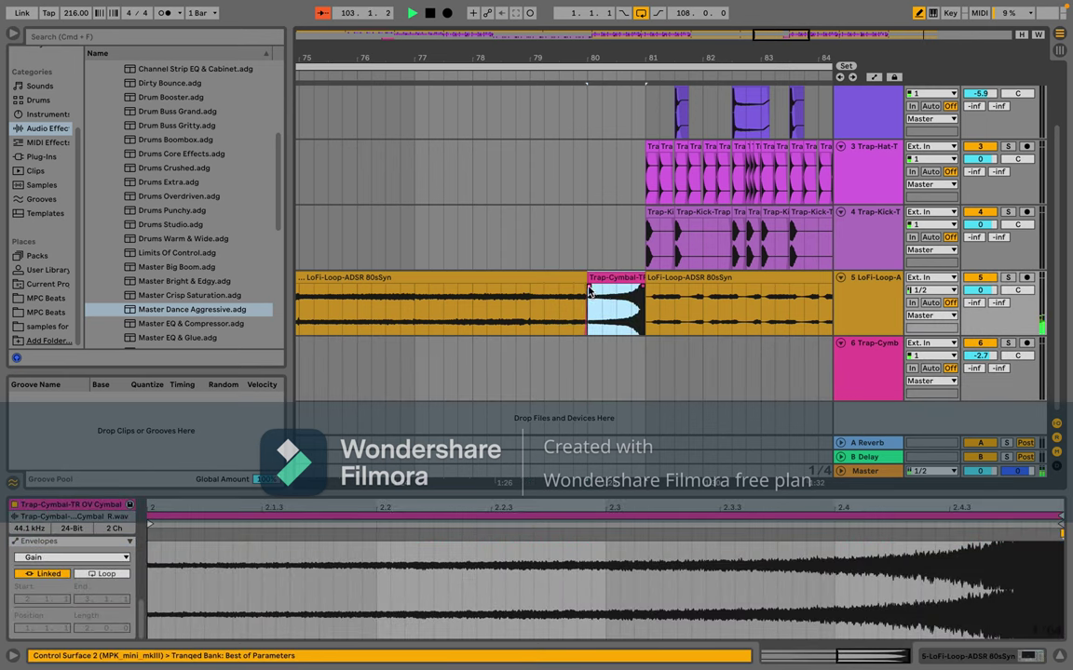
Step: Crossfade the LoFi loop into the cymbal clip on track 5 from bar 79 to bar 80
click(572, 290)
click(588, 291)
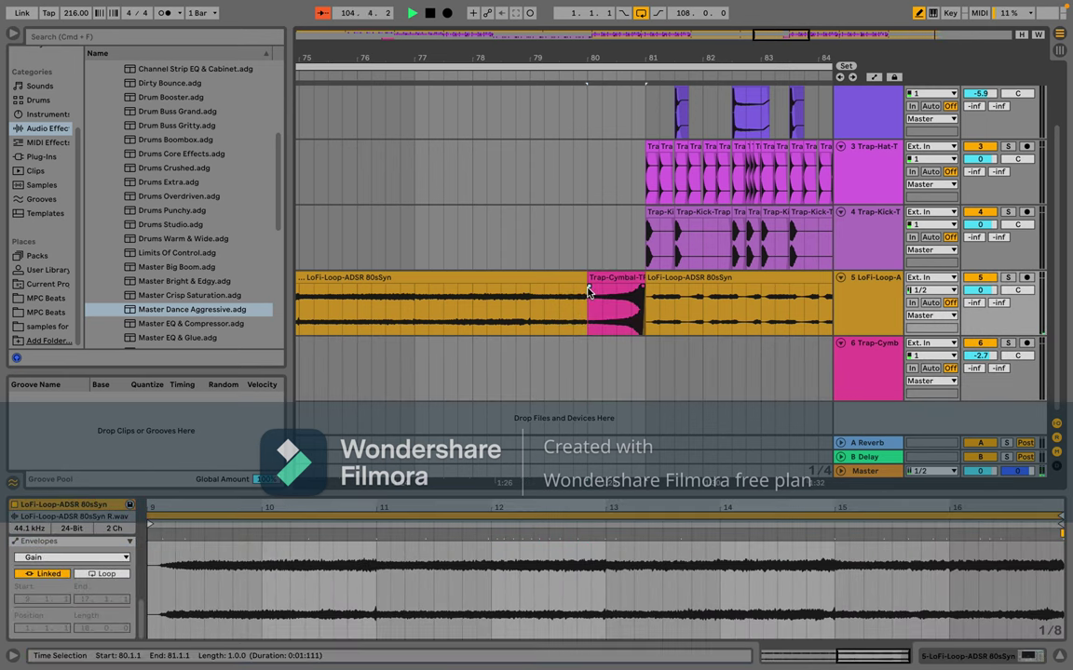
click(591, 291)
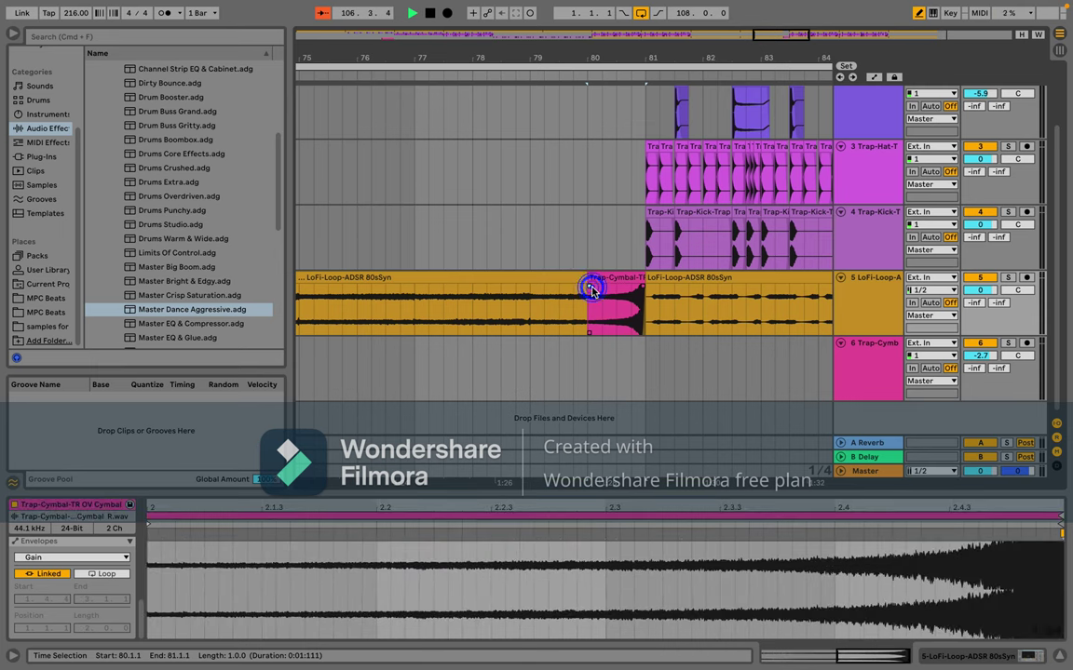
click(596, 291)
drag(570, 290, 535, 292)
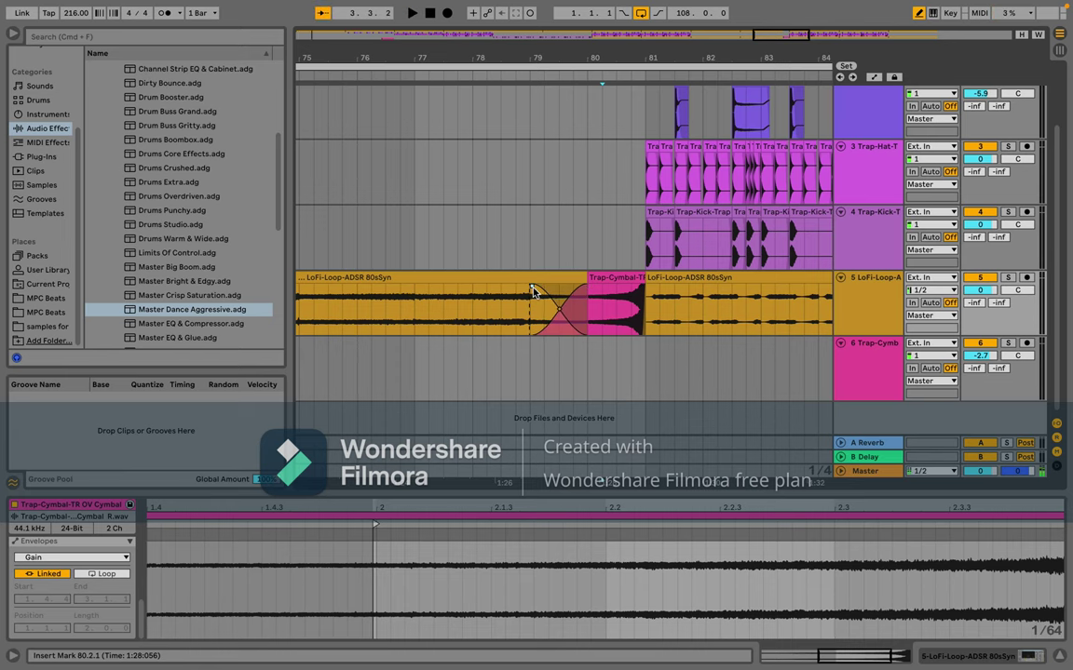
Step: Play the crossfaded cymbal transition on track 5 from bar 80.2 and from bar 73 to check it
key(minus)
key(minus)
key(minus)
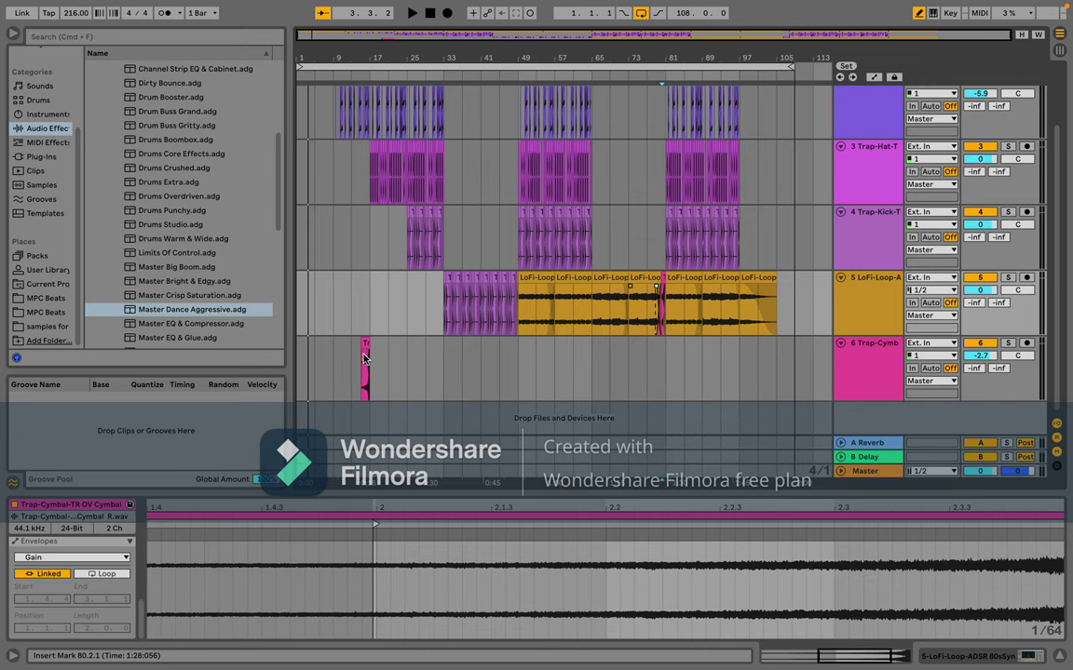
key(space)
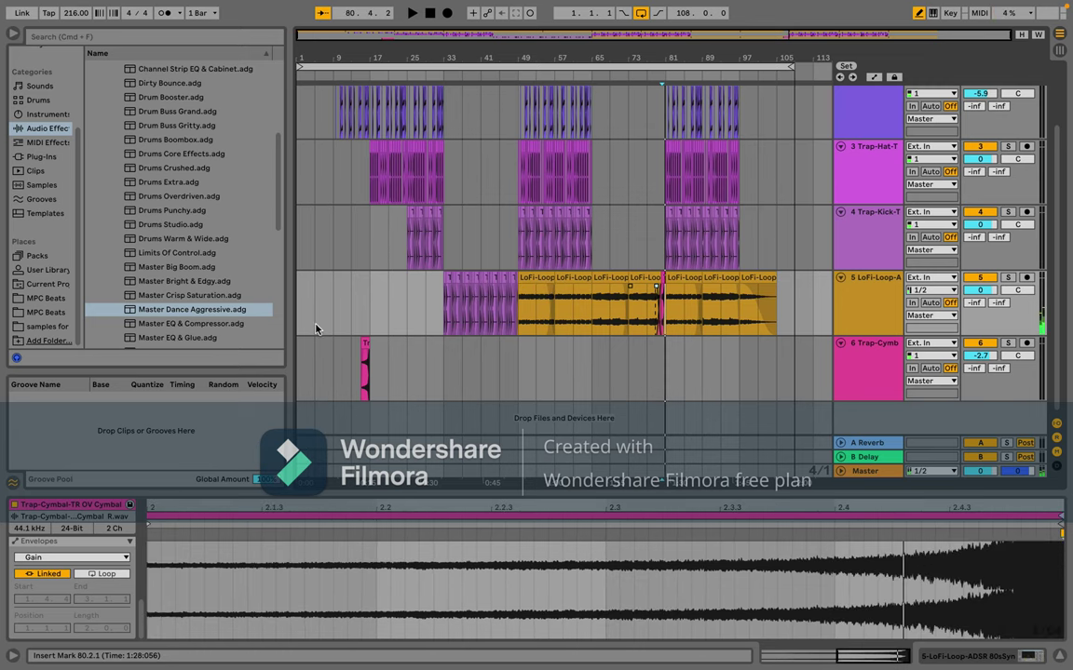
click(634, 306)
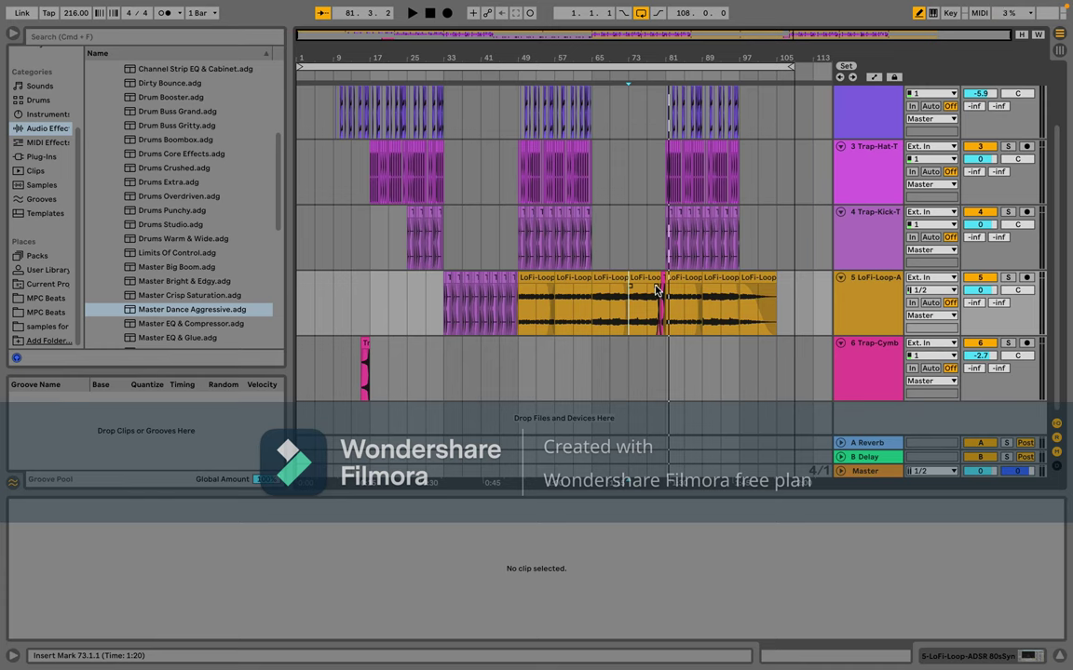
click(656, 290)
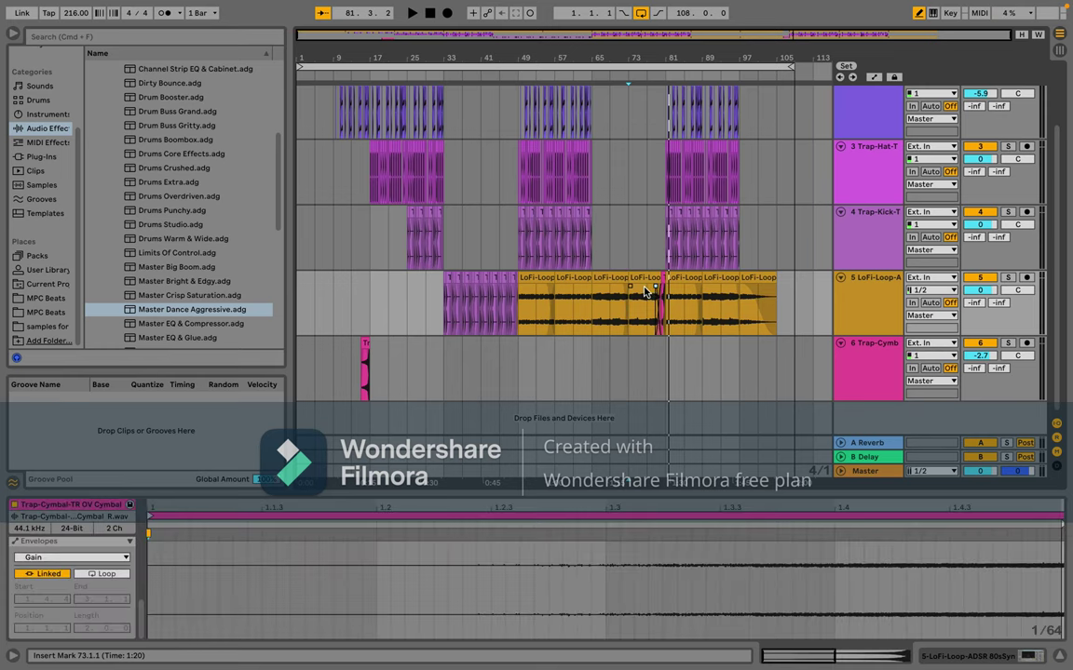
Step: Play the whole arrangement from bar 1 and show the effects of track 5
click(297, 321)
key(space)
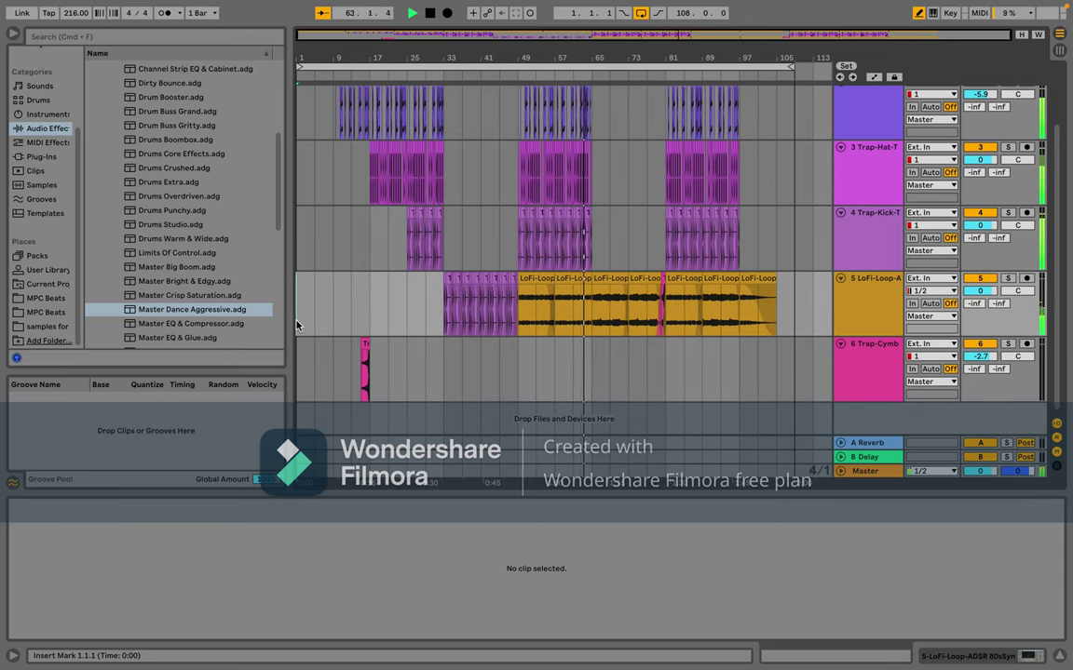
click(866, 316)
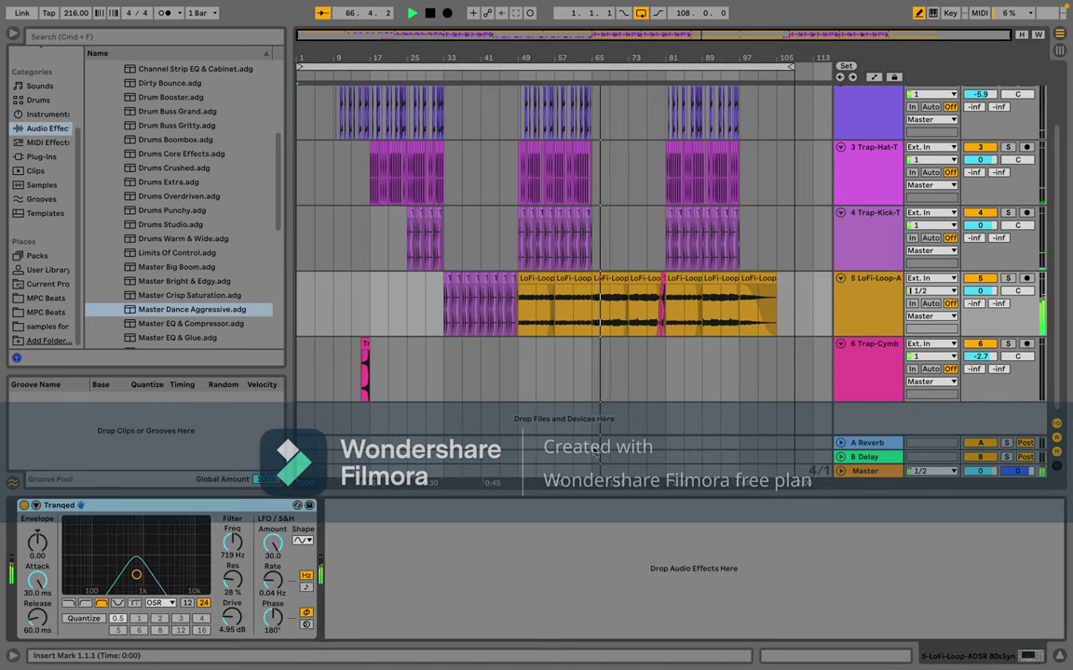